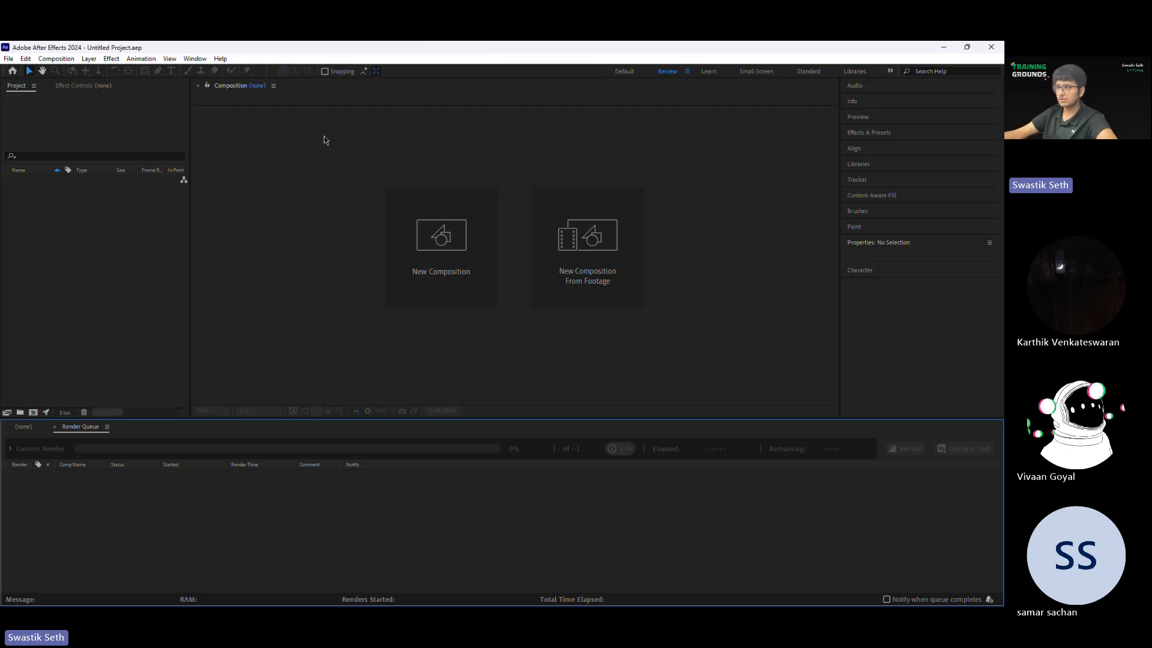
# Step: Create a new composition named "session 3" at 1920 x 1080, 60 frames per second, with a duration of 0:01:00:00
pyautogui.hotkey('alt', 'Tab')
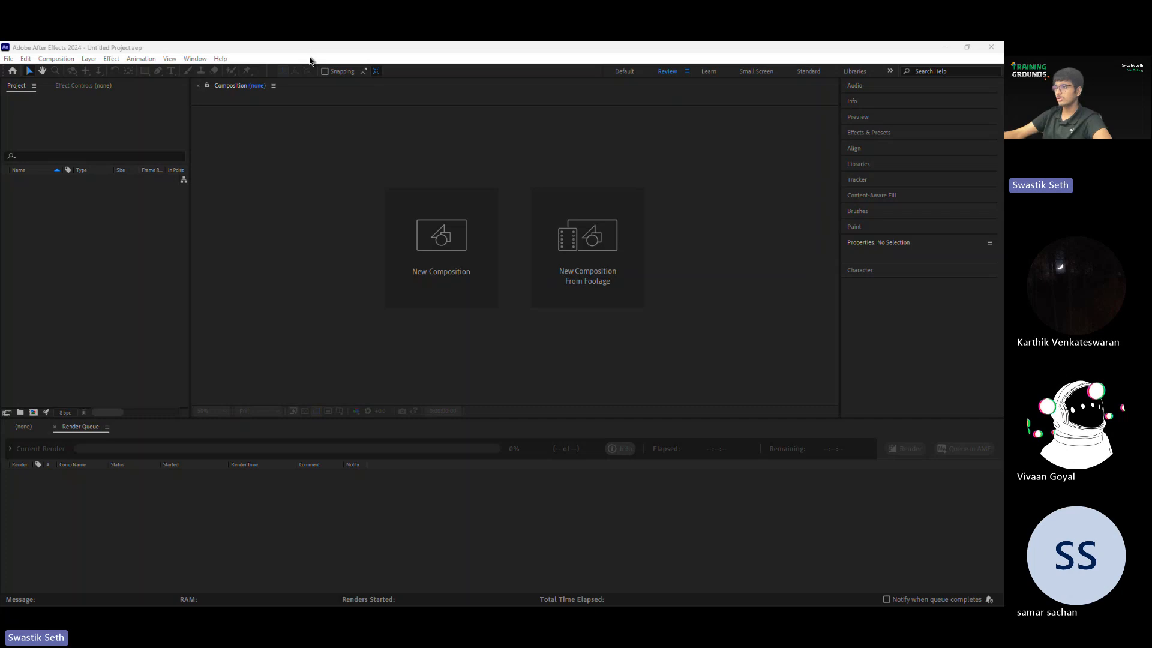
pyautogui.click(726, 226)
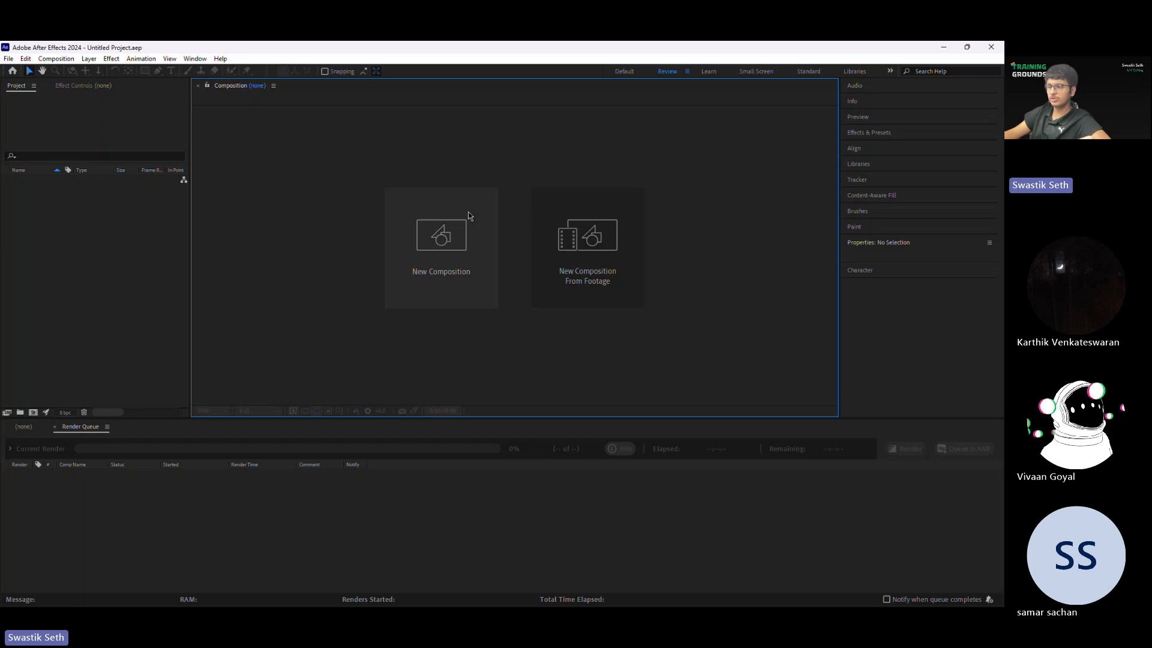
pyautogui.click(446, 224)
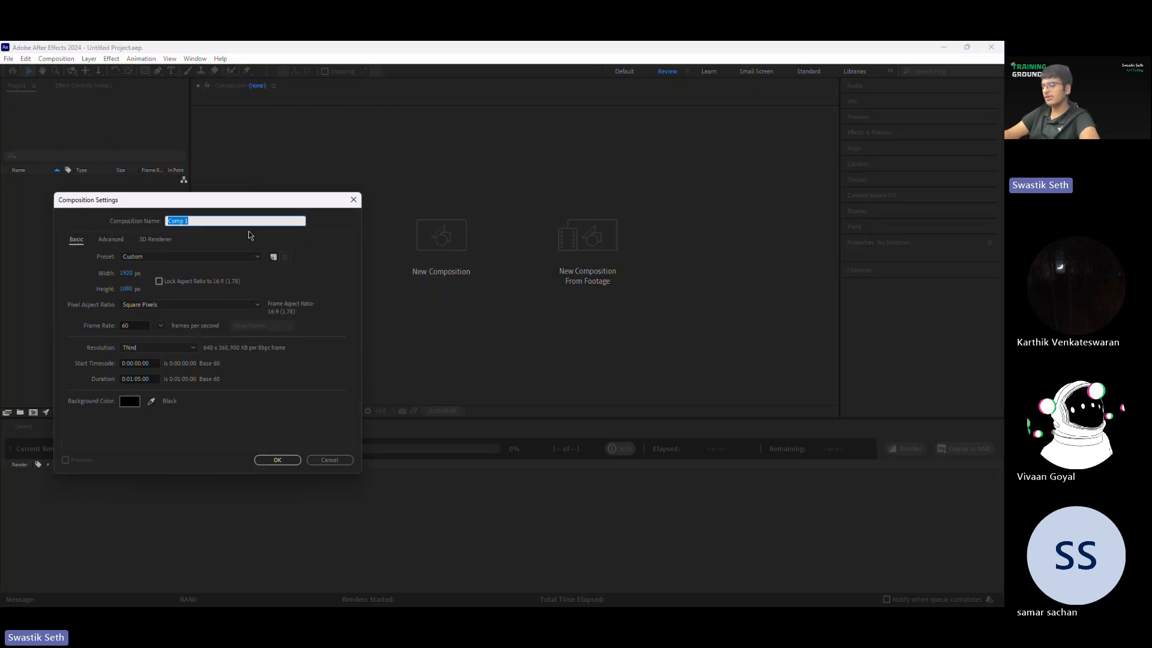
pyautogui.write('cla')
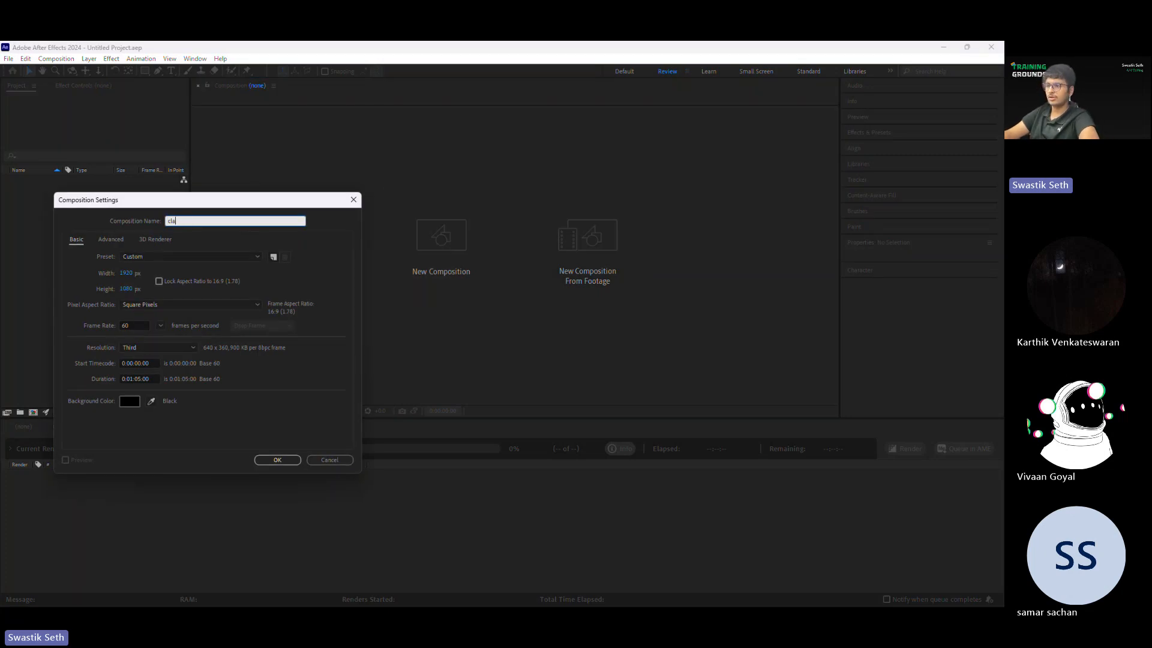
pyautogui.write('ession ')
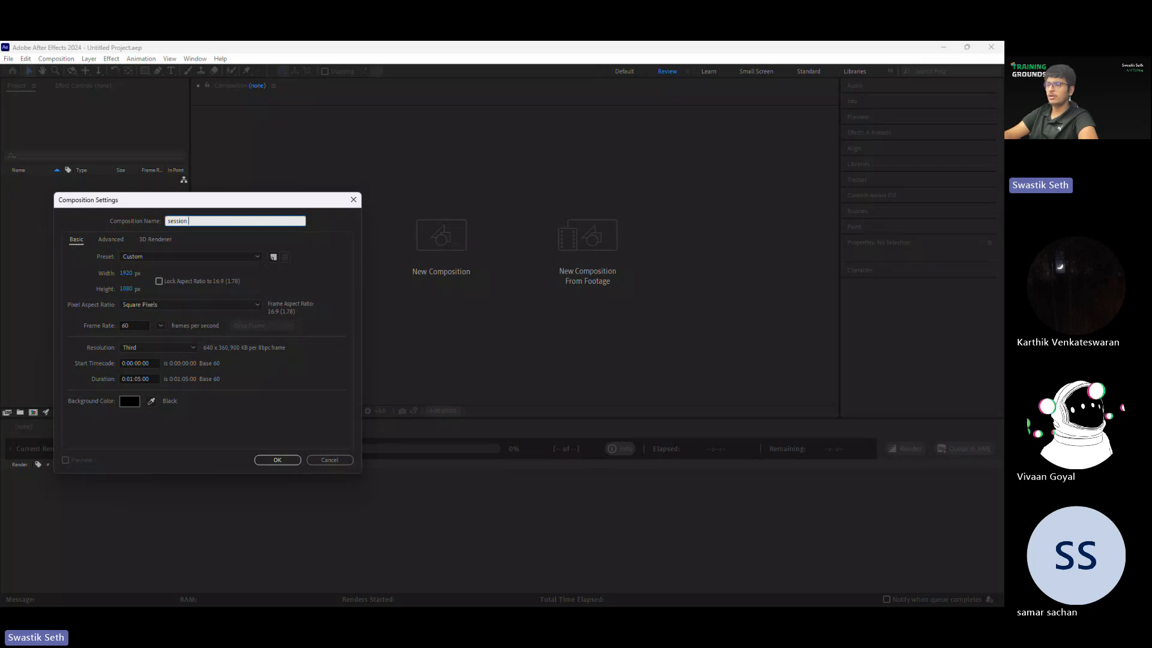
pyautogui.write('3')
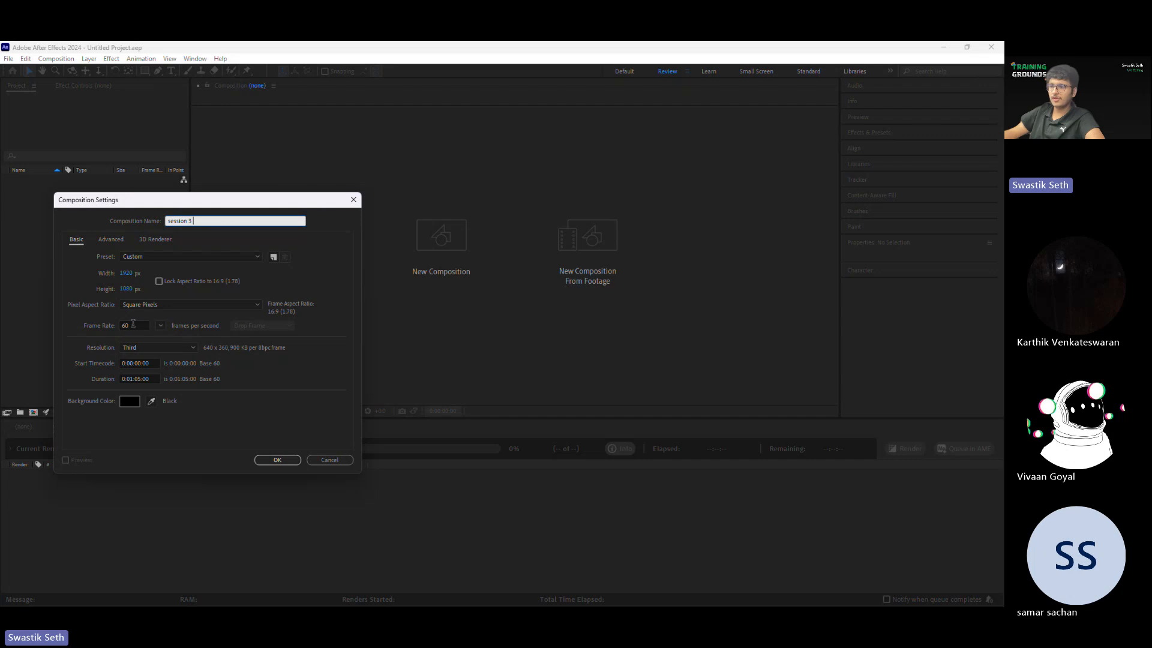
pyautogui.doubleClick(136, 325)
pyautogui.click(273, 398)
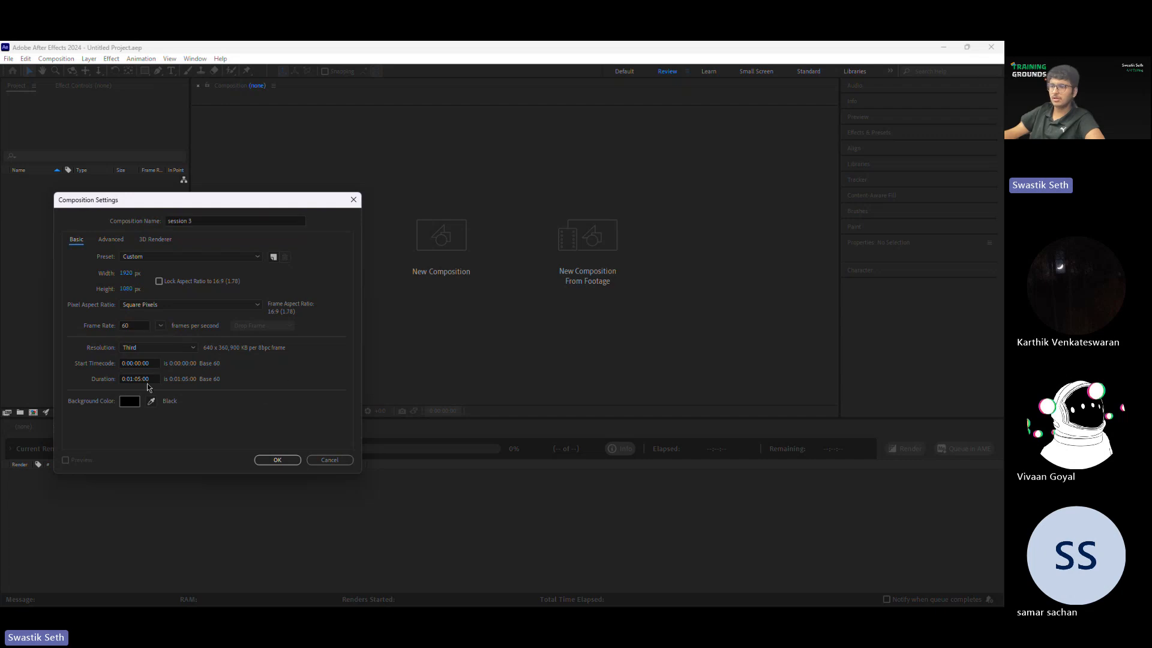
pyautogui.click(294, 461)
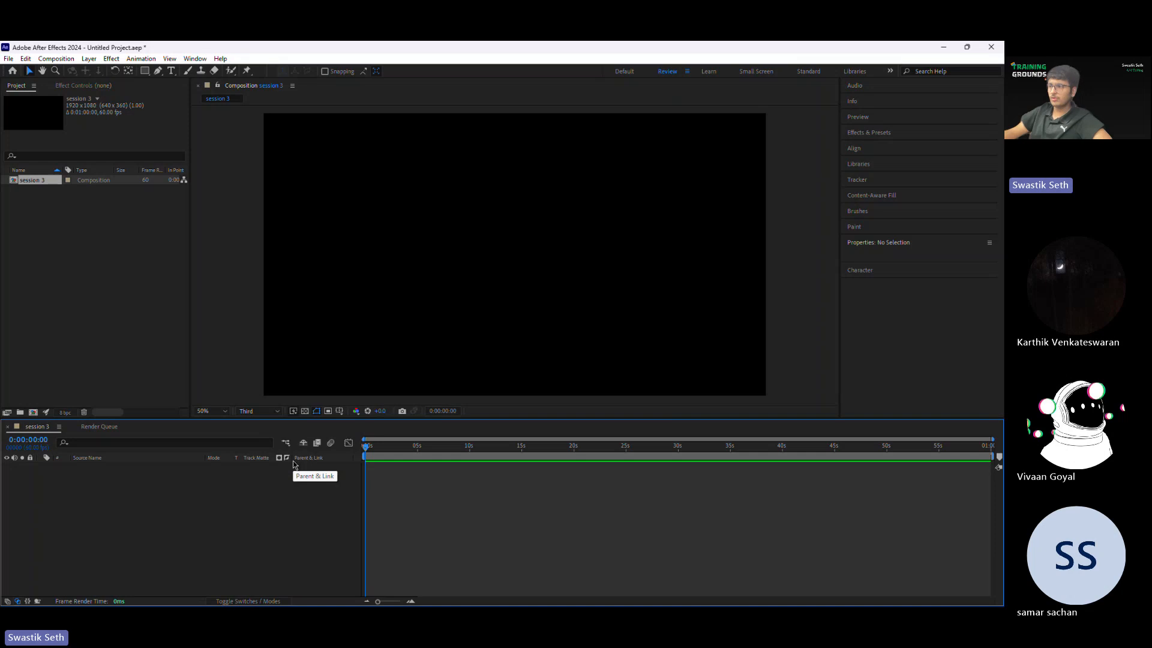
pyautogui.click(55, 58)
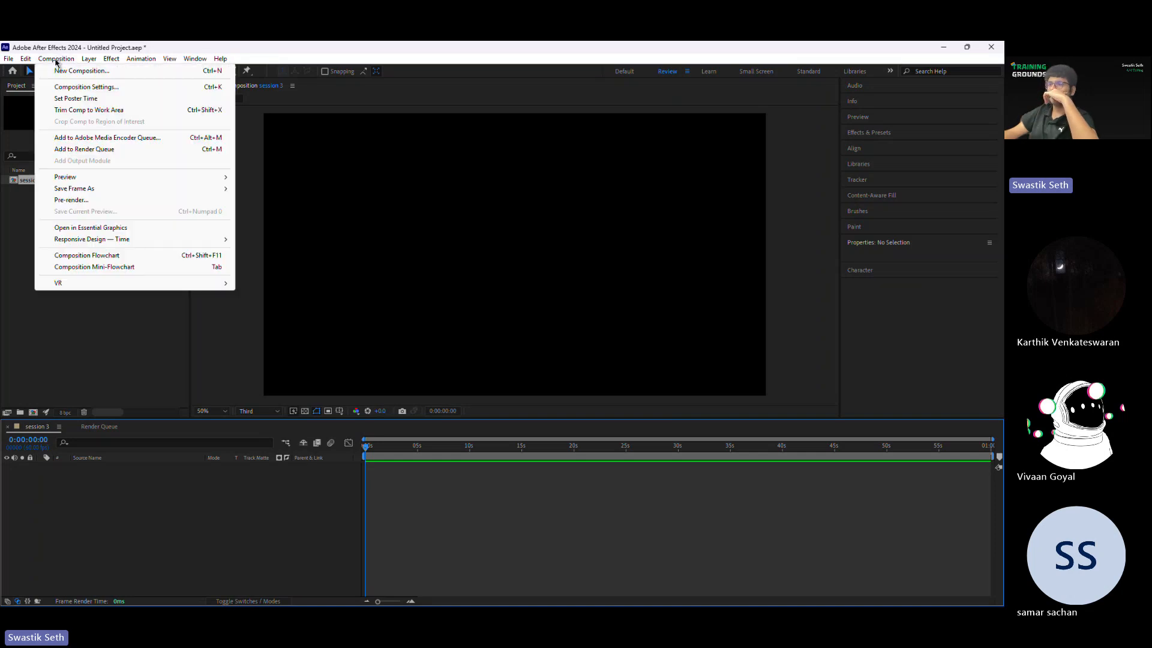
pyautogui.click(76, 85)
pyautogui.click(328, 460)
# Step: Add a white solid layer of 1920 x 1080 px to the composition as a background
pyautogui.rightClick(254, 351)
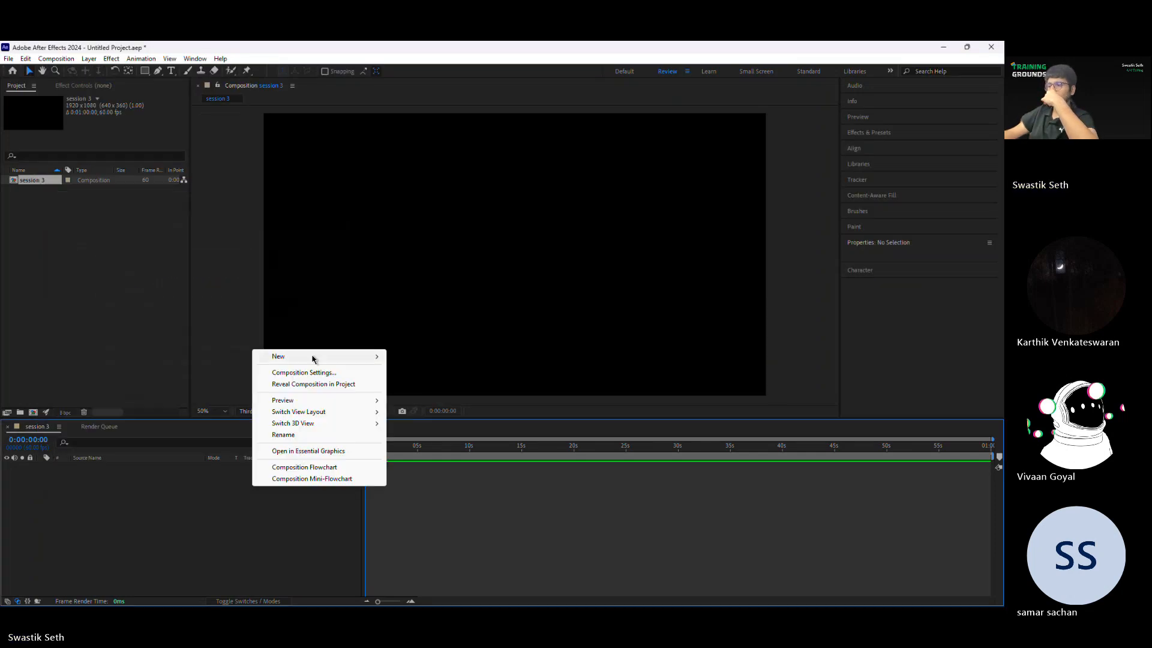
pyautogui.moveTo(312, 357)
pyautogui.click(413, 384)
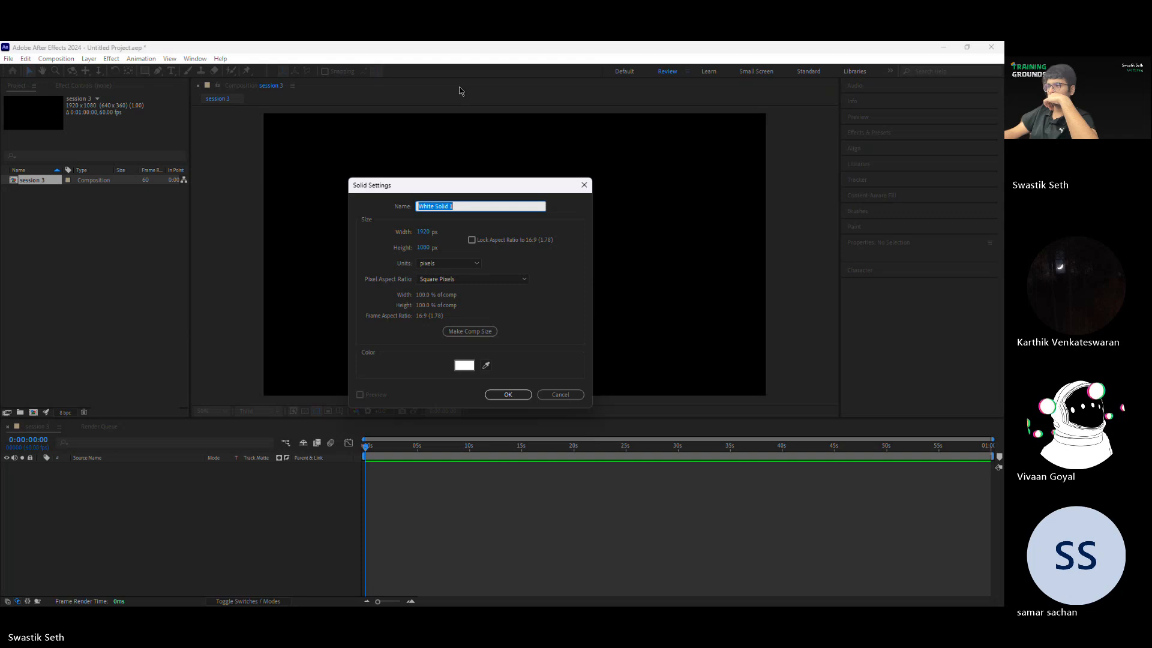
pyautogui.click(498, 394)
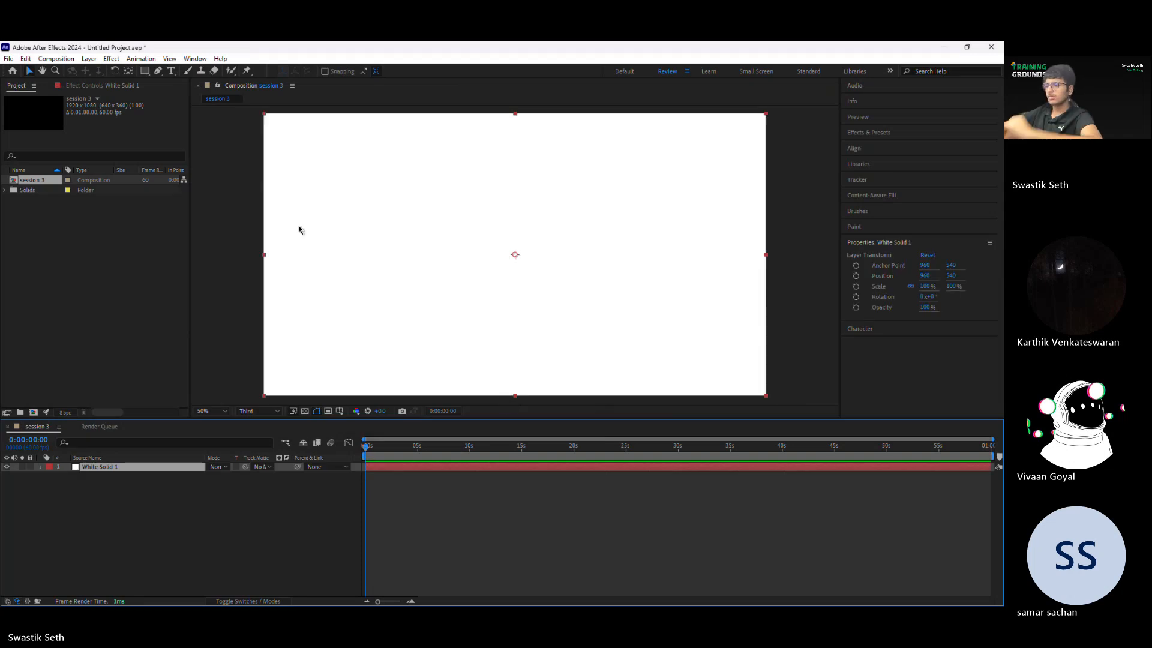
# Step: Draw a rectangle as a separate shape layer over the white solid and center it horizontally and vertically in the composition
pyautogui.hotkey('ctrl', 'shift', 'a')
pyautogui.click(144, 70)
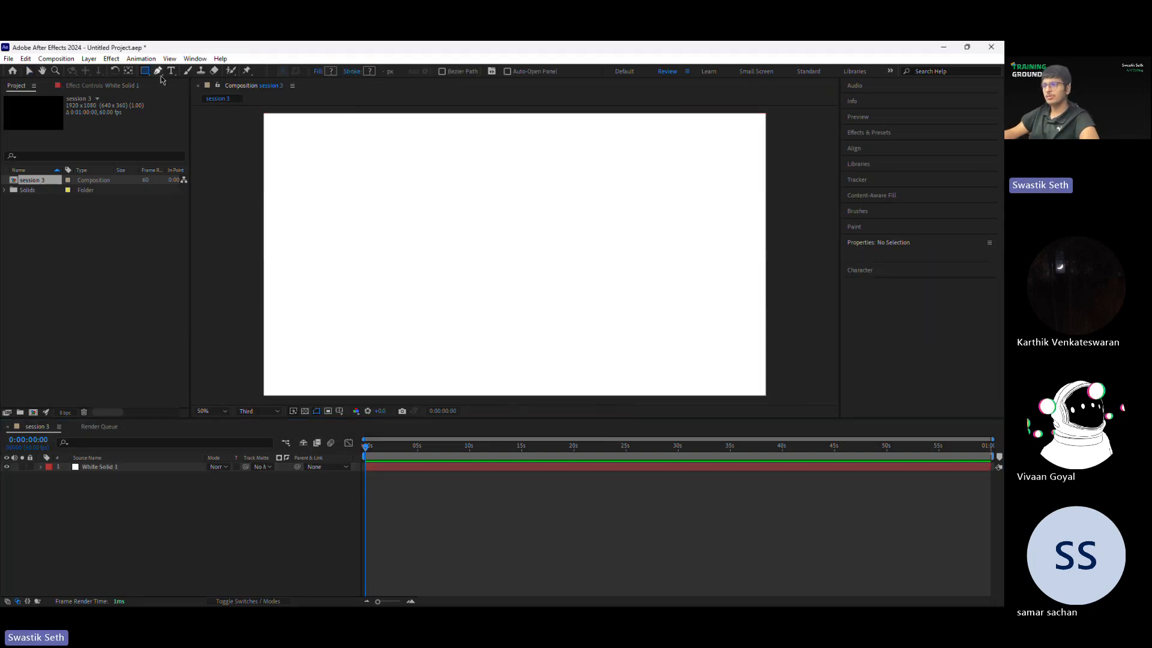
pyautogui.moveTo(357, 146); pyautogui.dragTo(561, 267)
pyautogui.press('v')
pyautogui.moveTo(470, 213); pyautogui.dragTo(513, 243)
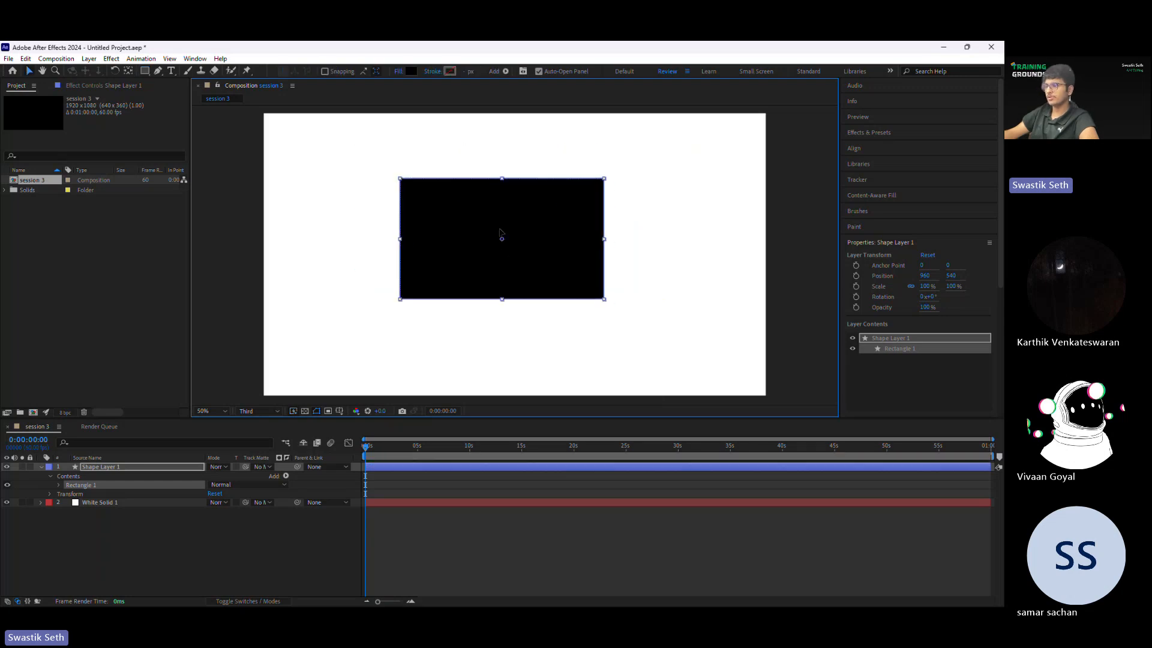
pyautogui.click(896, 147)
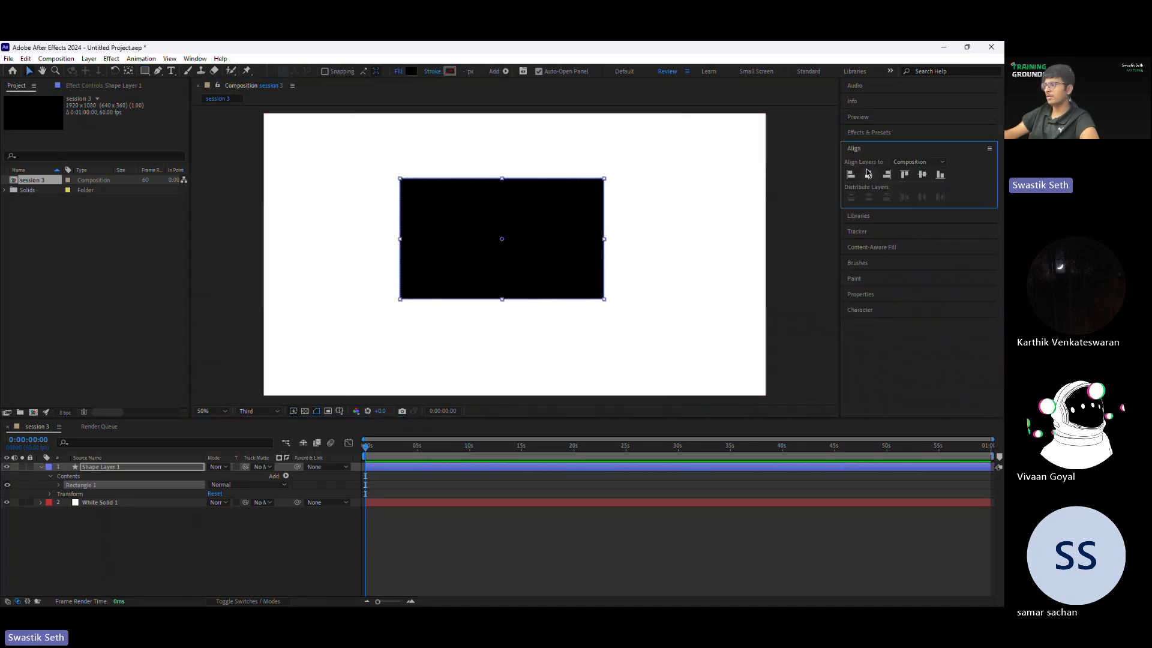
pyautogui.click(868, 173)
pyautogui.click(922, 174)
# Step: Change the rectangle's fill color to a bright green
pyautogui.click(411, 71)
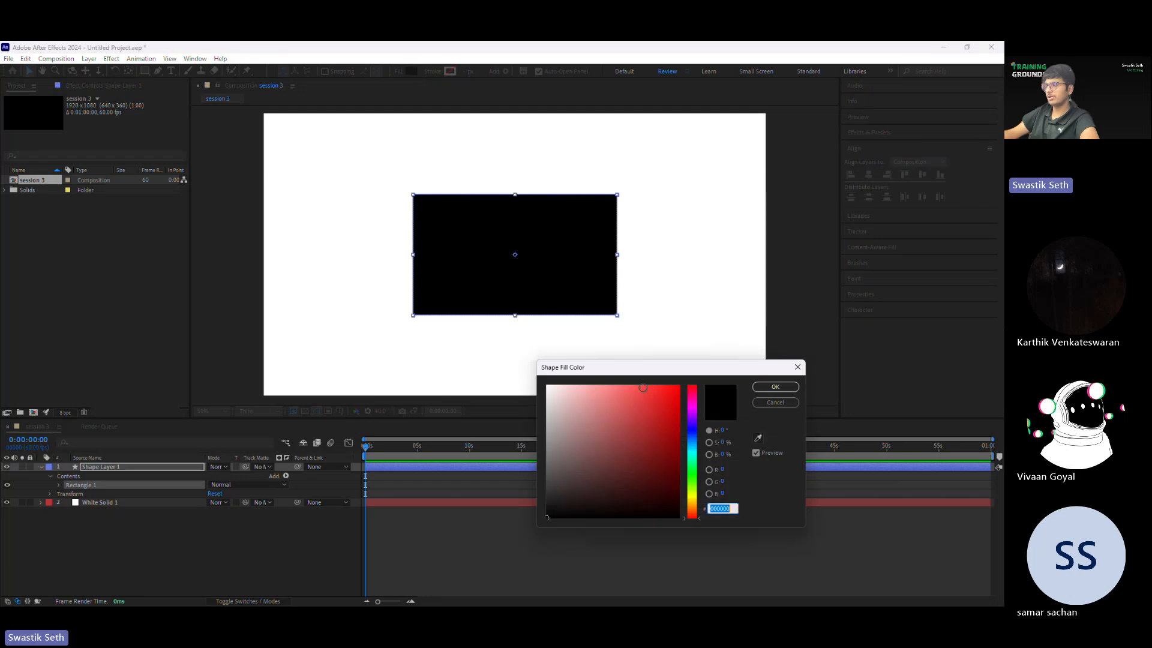
pyautogui.moveTo(694, 518); pyautogui.dragTo(678, 399)
pyautogui.click(691, 464)
pyautogui.moveTo(678, 464); pyautogui.dragTo(666, 400)
pyautogui.press('Return')
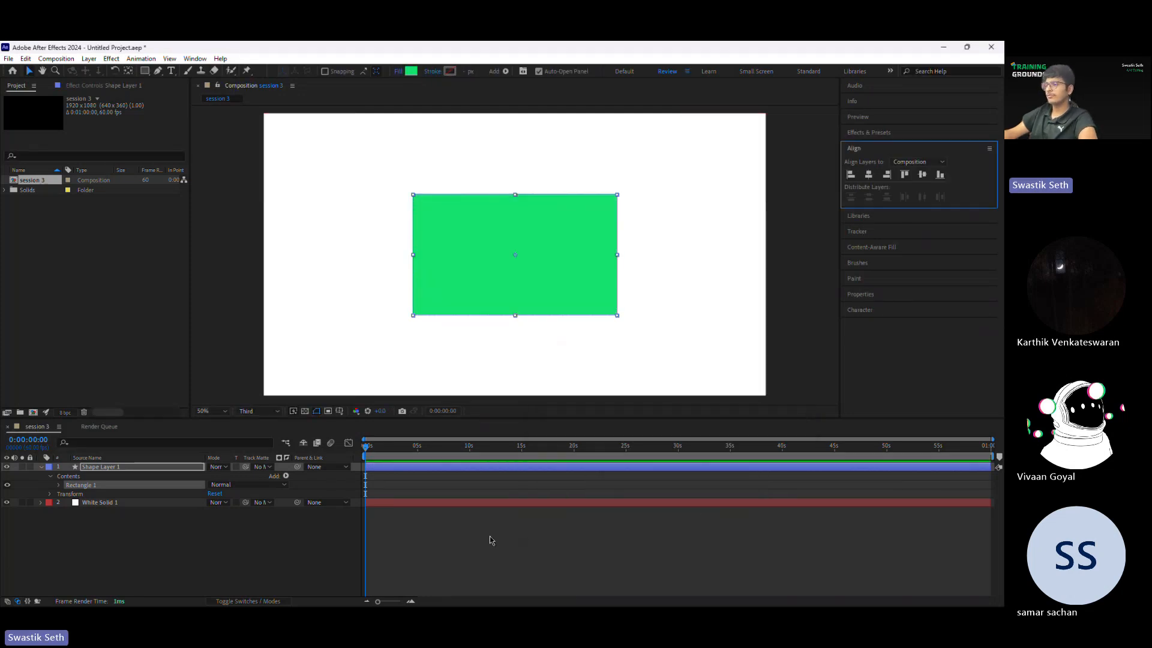
# Step: Reposition the green rectangle's anchor point with the Pan Behind tool, placing it near the center of the rectangle
pyautogui.scroll(2, 527, 276)
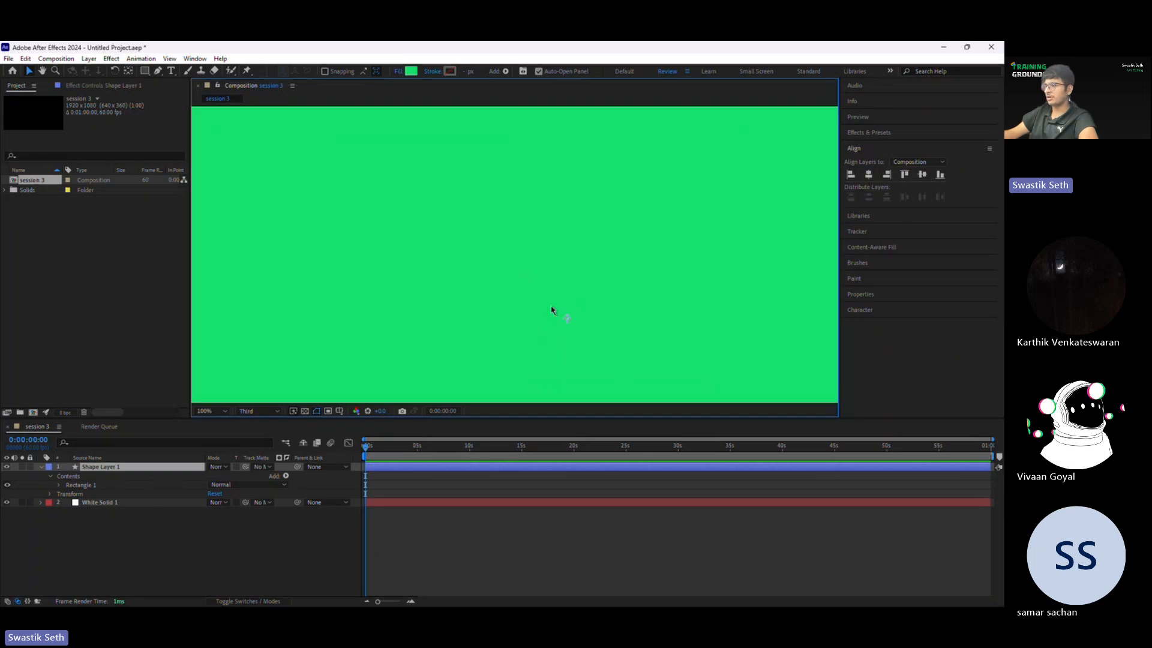
pyautogui.scroll(-2, 552, 310)
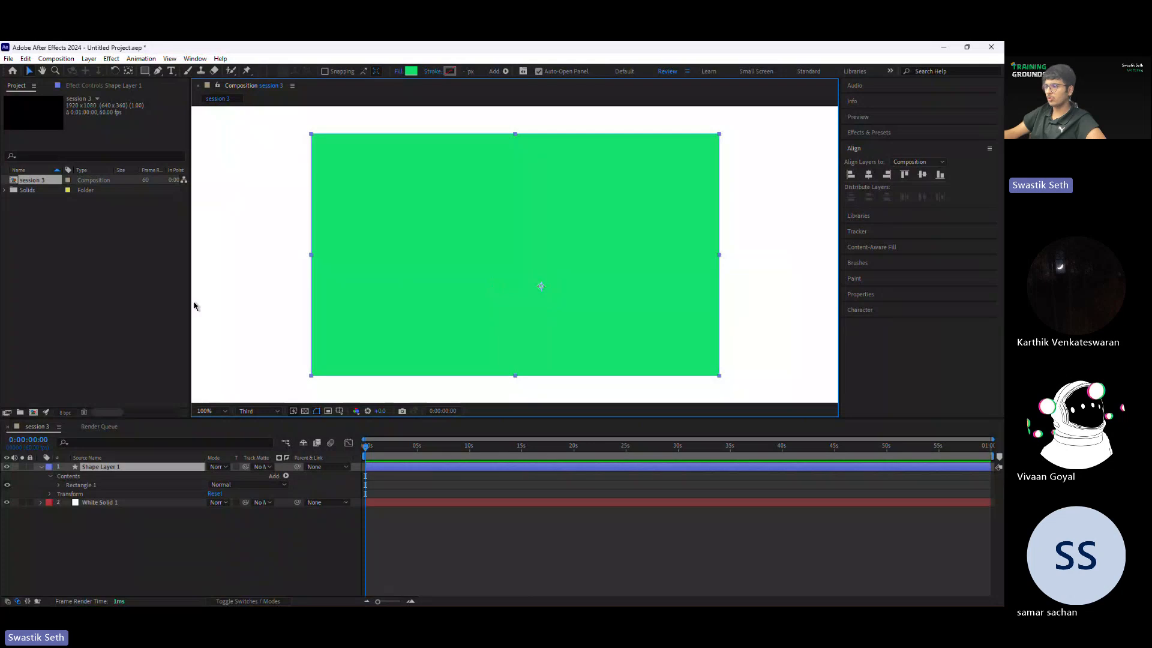
pyautogui.press('y')
pyautogui.moveTo(542, 288); pyautogui.dragTo(511, 264)
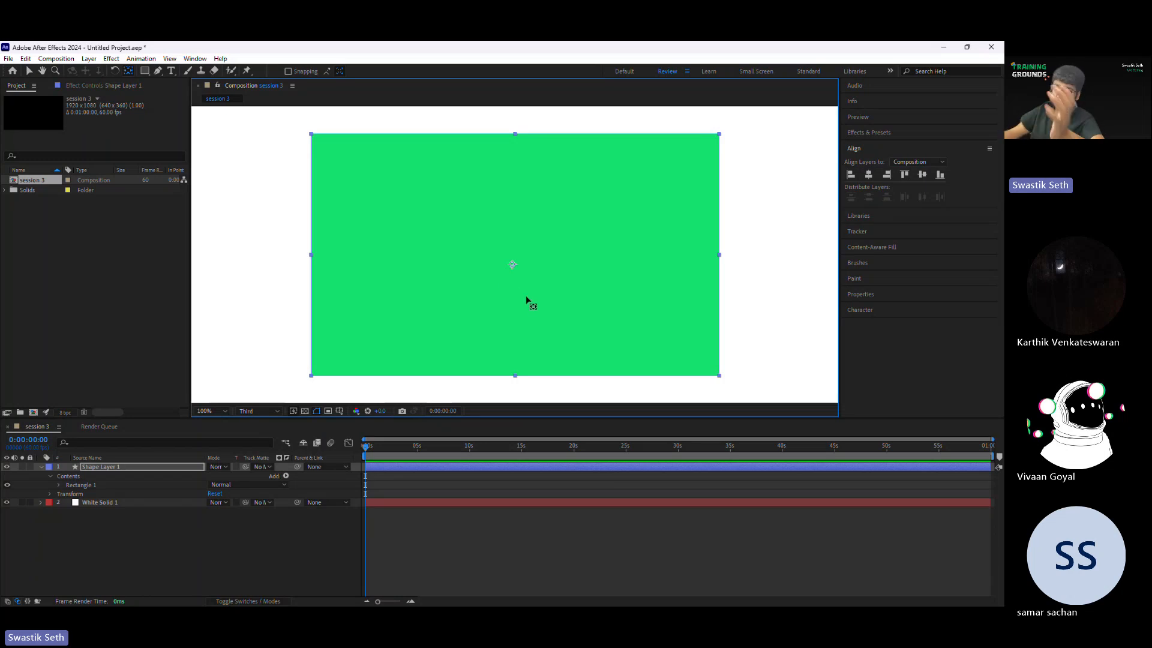
pyautogui.moveTo(514, 265); pyautogui.dragTo(508, 209)
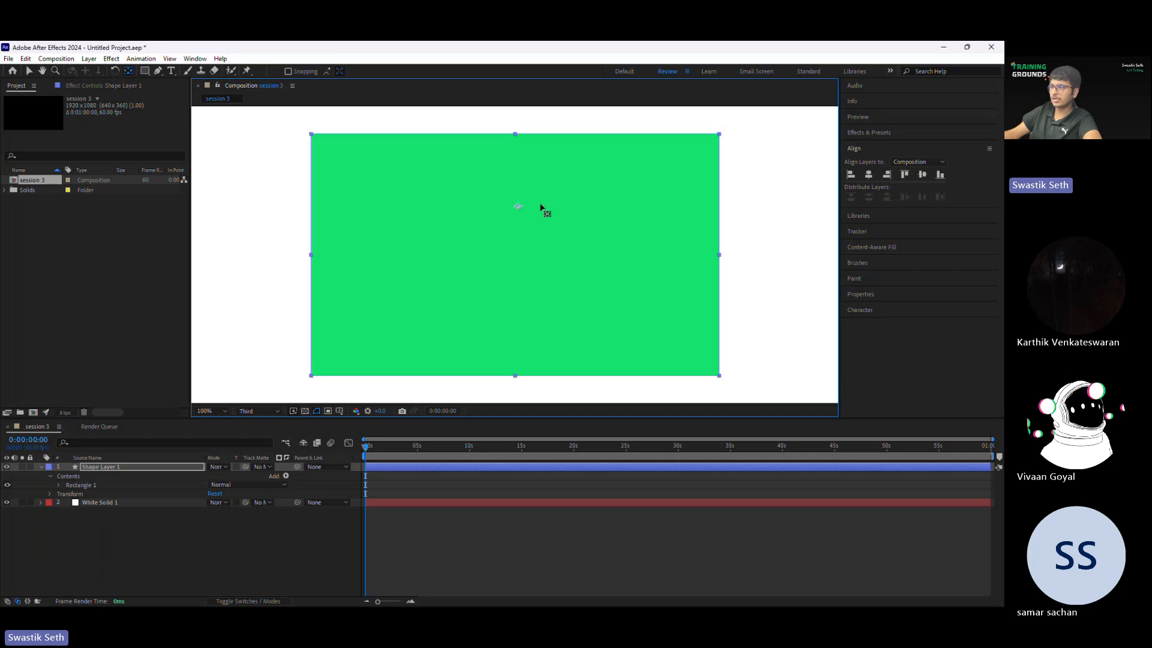
pyautogui.moveTo(475, 204); pyautogui.dragTo(475, 257)
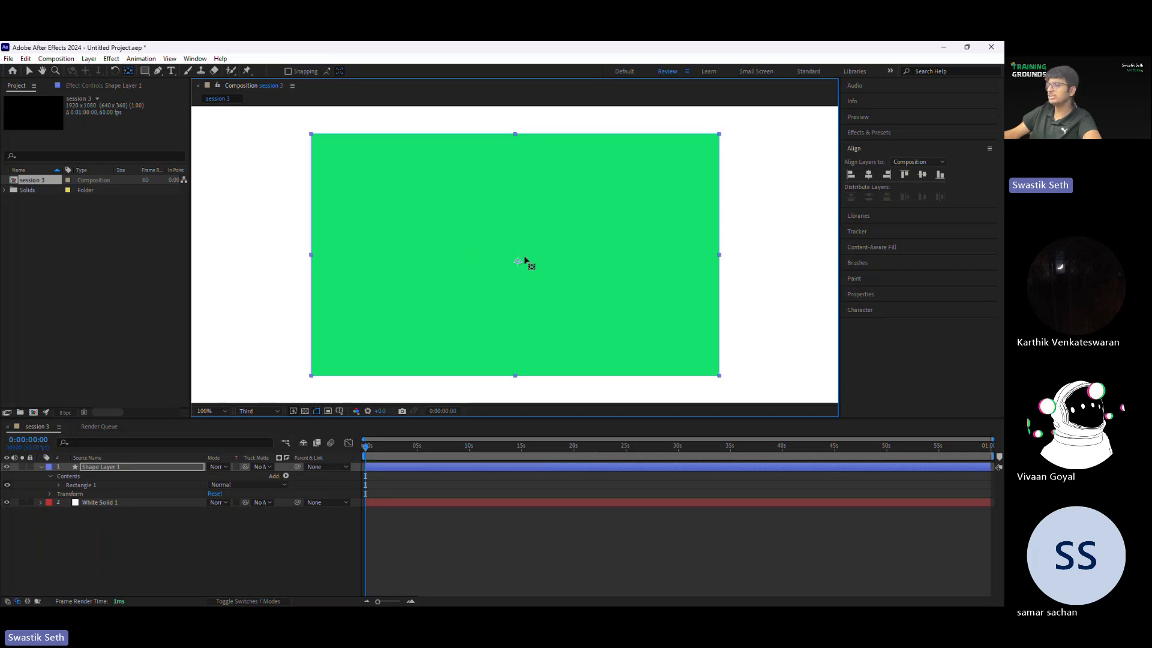
pyautogui.moveTo(524, 264)
pyautogui.mouseDown()
pyautogui.moveTo(453, 289)
pyautogui.moveTo(519, 258)
pyautogui.moveTo(613, 280)
pyautogui.moveTo(412, 291)
pyautogui.moveTo(561, 235)
pyautogui.moveTo(390, 265)
pyautogui.moveTo(433, 240)
pyautogui.moveTo(594, 198)
pyautogui.moveTo(609, 236)
pyautogui.moveTo(501, 247)
pyautogui.moveTo(522, 258)
pyautogui.mouseUp()
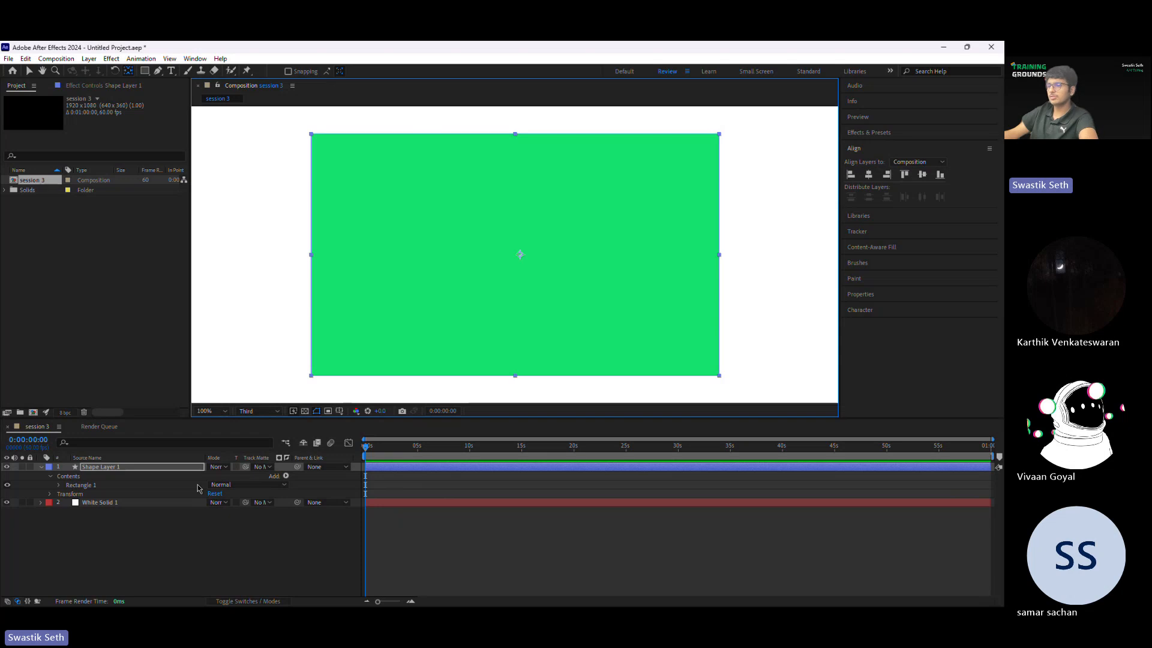
# Step: Reveal the shape layer's Rotation property and rotate the rectangle around its central anchor point to 1x+177°
pyautogui.press('r')
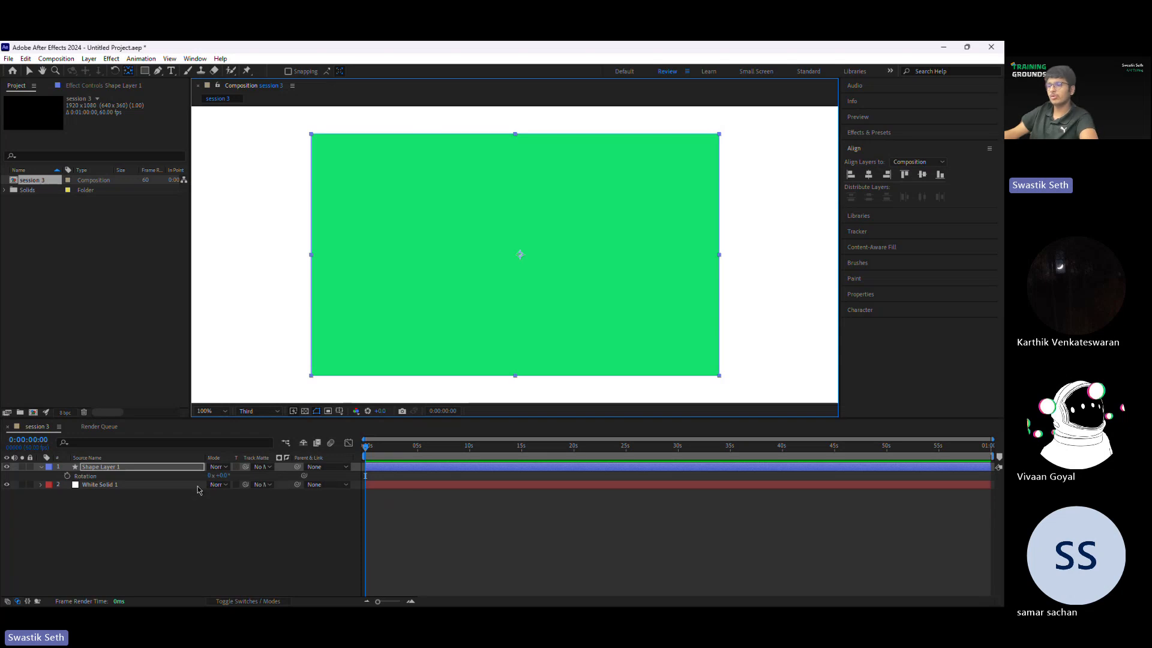
pyautogui.click(129, 465)
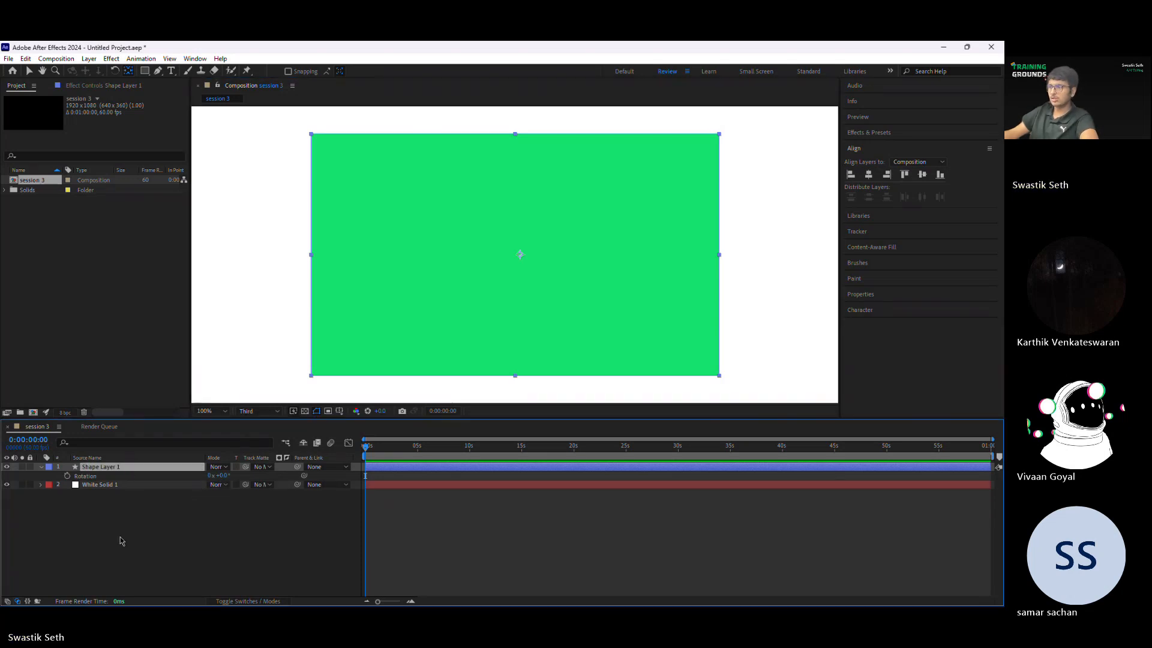
pyautogui.moveTo(223, 475); pyautogui.dragTo(405, 427)
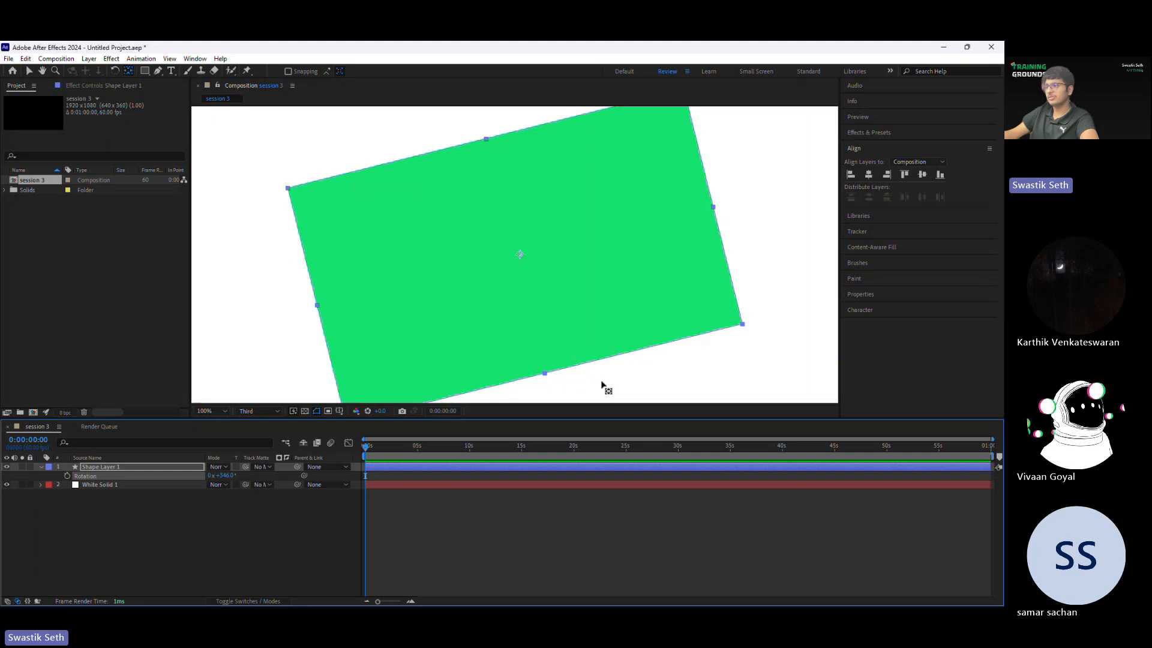
pyautogui.scroll(-2, 544, 287)
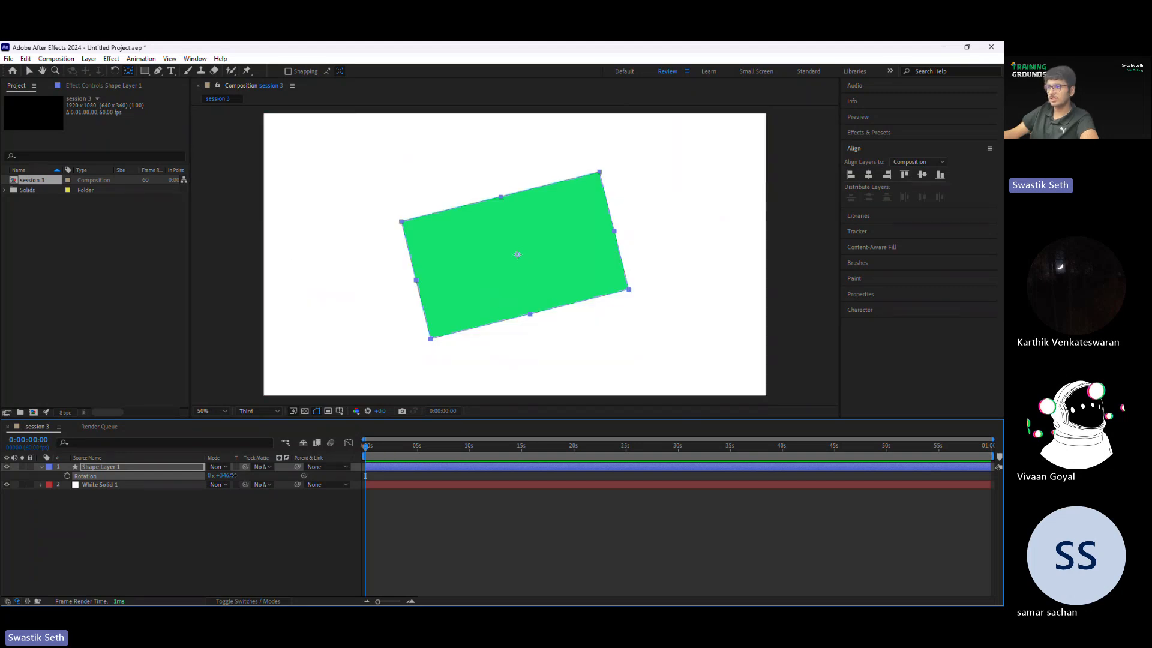
pyautogui.moveTo(233, 475); pyautogui.dragTo(333, 473)
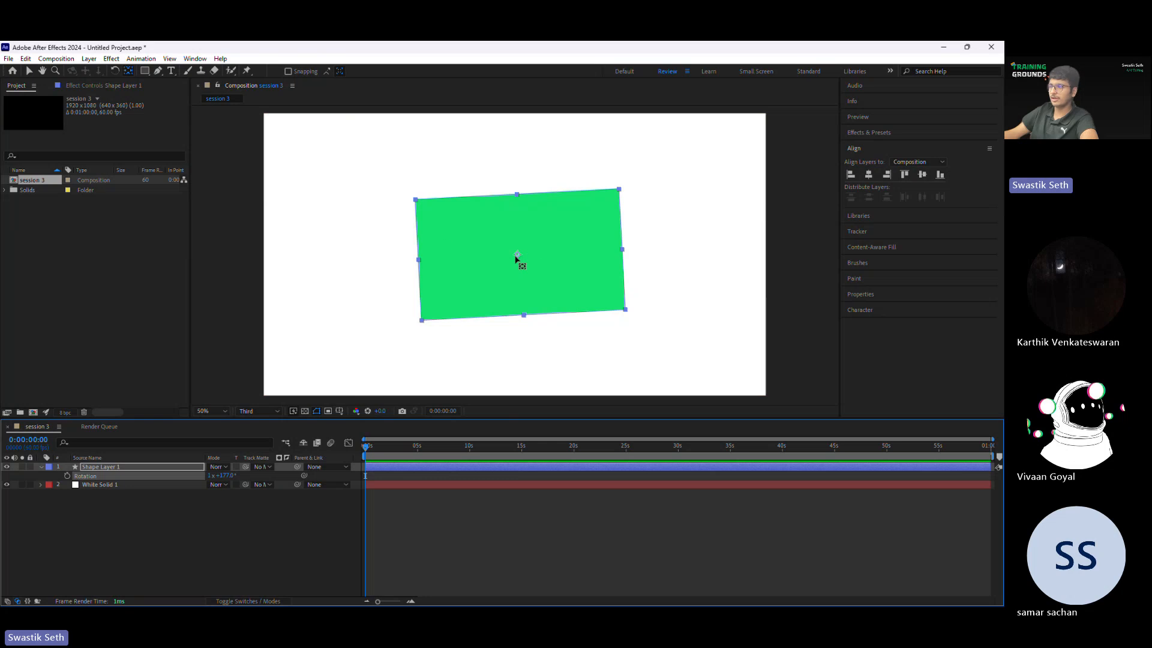
# Step: Move the anchor point to the rectangle's upper-left corner and try rotating the shape around it
pyautogui.click(507, 252)
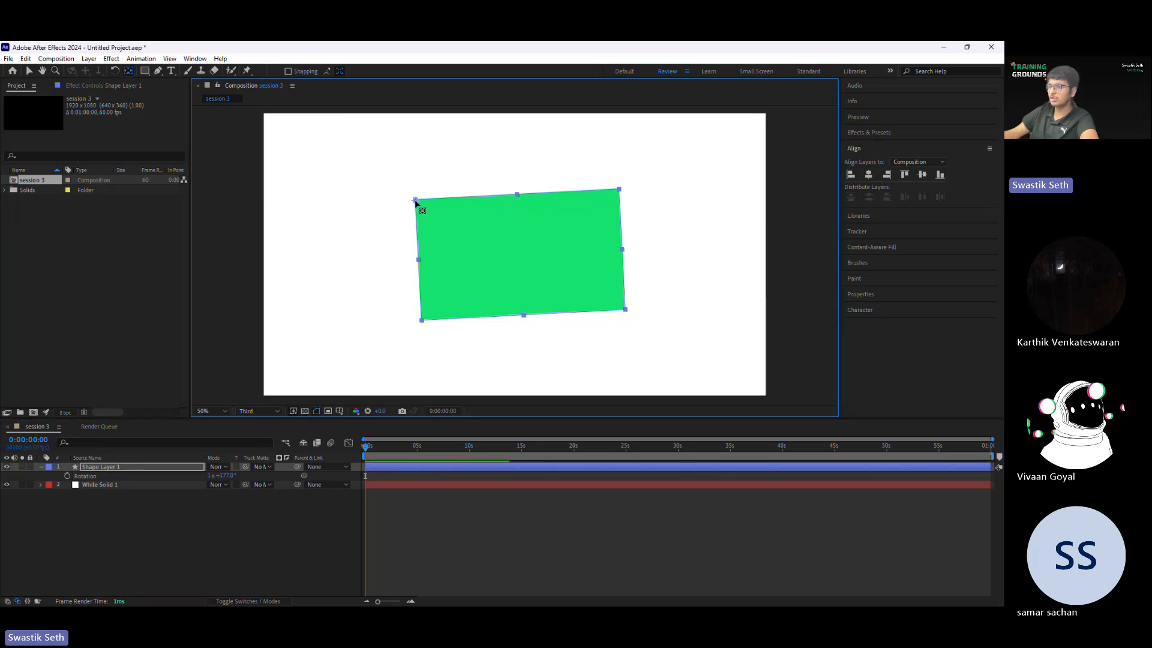
pyautogui.moveTo(223, 475)
pyautogui.mouseDown()
pyautogui.moveTo(274, 472)
pyautogui.moveTo(338, 507)
pyautogui.moveTo(222, 488)
pyautogui.mouseUp()
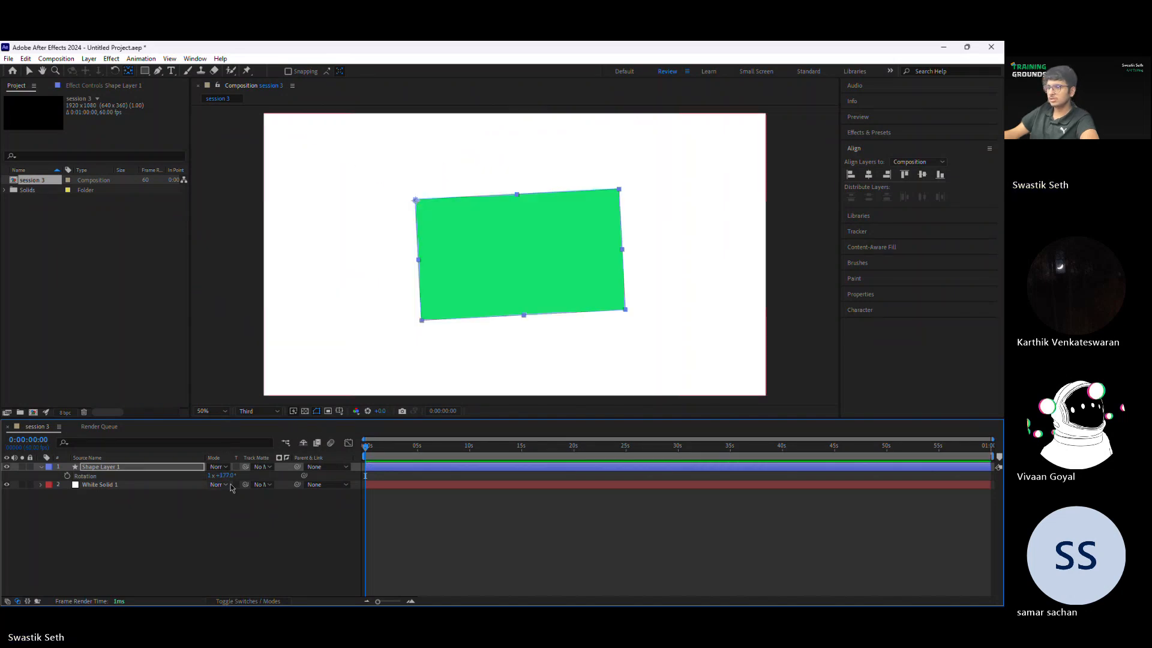
# Step: Keyframe the shape layer's rotation at 0:00:00:00, add a second keyframe at 0:00:02:34 with the rotation increased to 2x+139°, and preview the animation
pyautogui.click(67, 476)
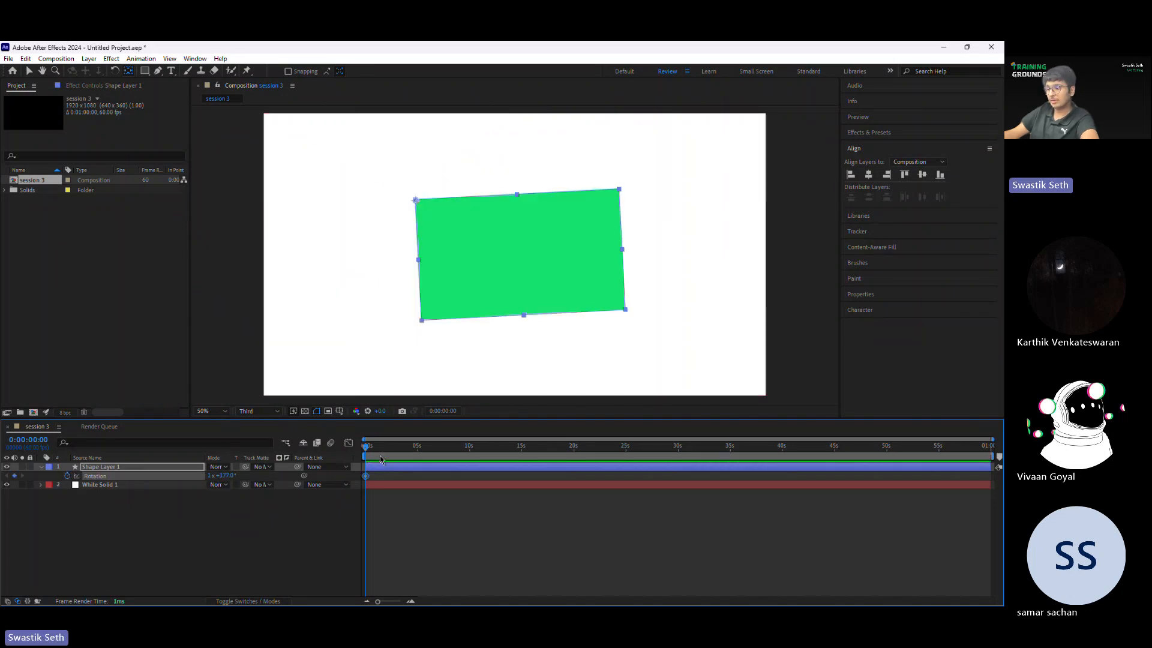
pyautogui.moveTo(380, 447)
pyautogui.mouseDown()
pyautogui.moveTo(411, 447)
pyautogui.moveTo(392, 446)
pyautogui.mouseUp()
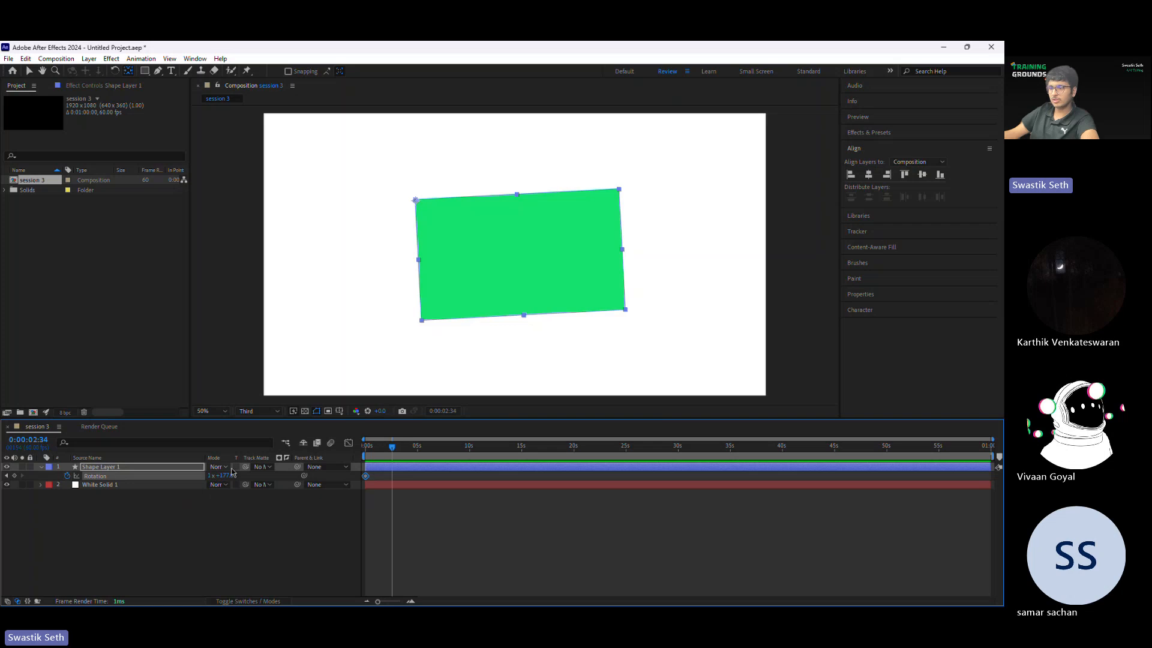
pyautogui.moveTo(231, 472); pyautogui.dragTo(300, 472)
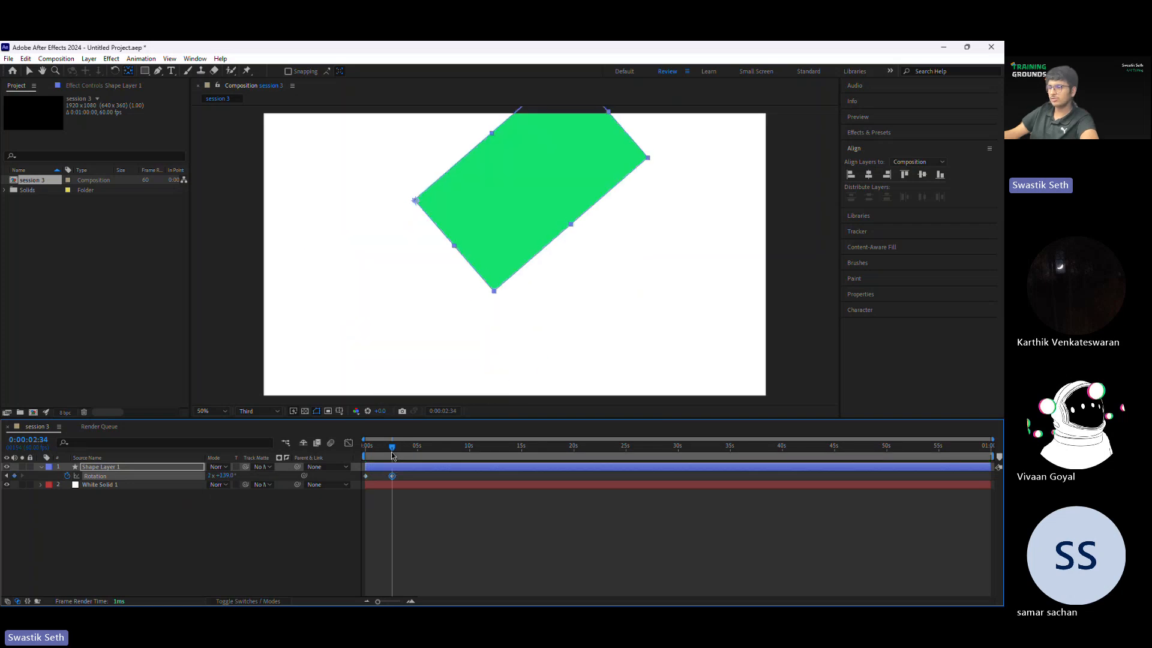
pyautogui.press('space')
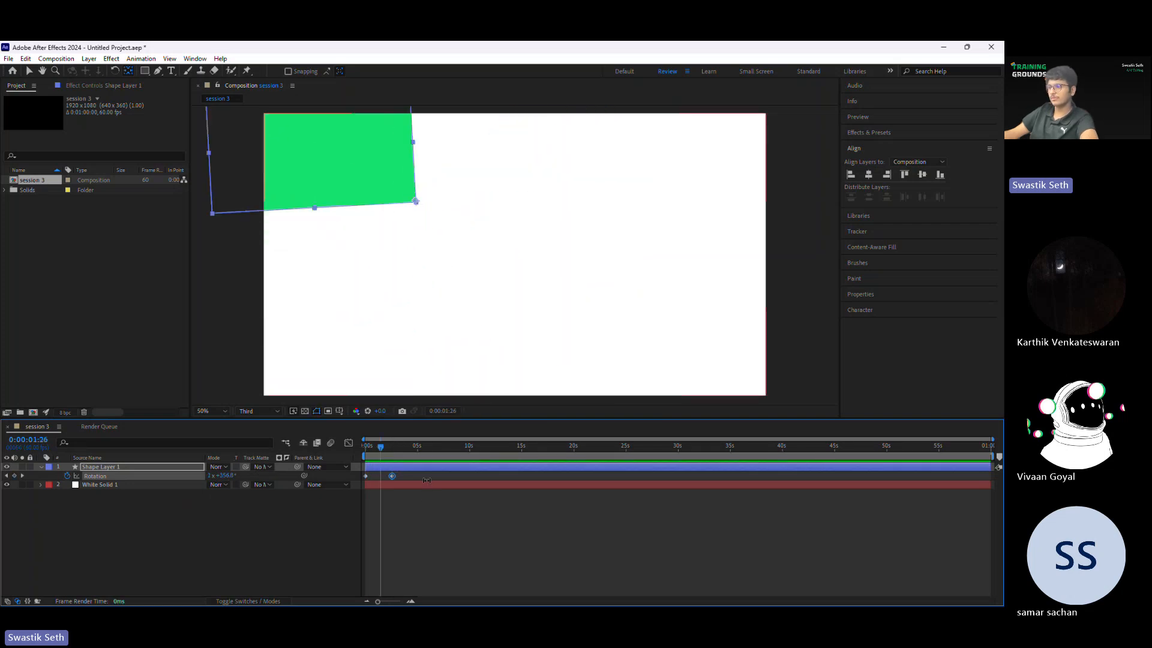
pyautogui.click(427, 482)
pyautogui.click(425, 477)
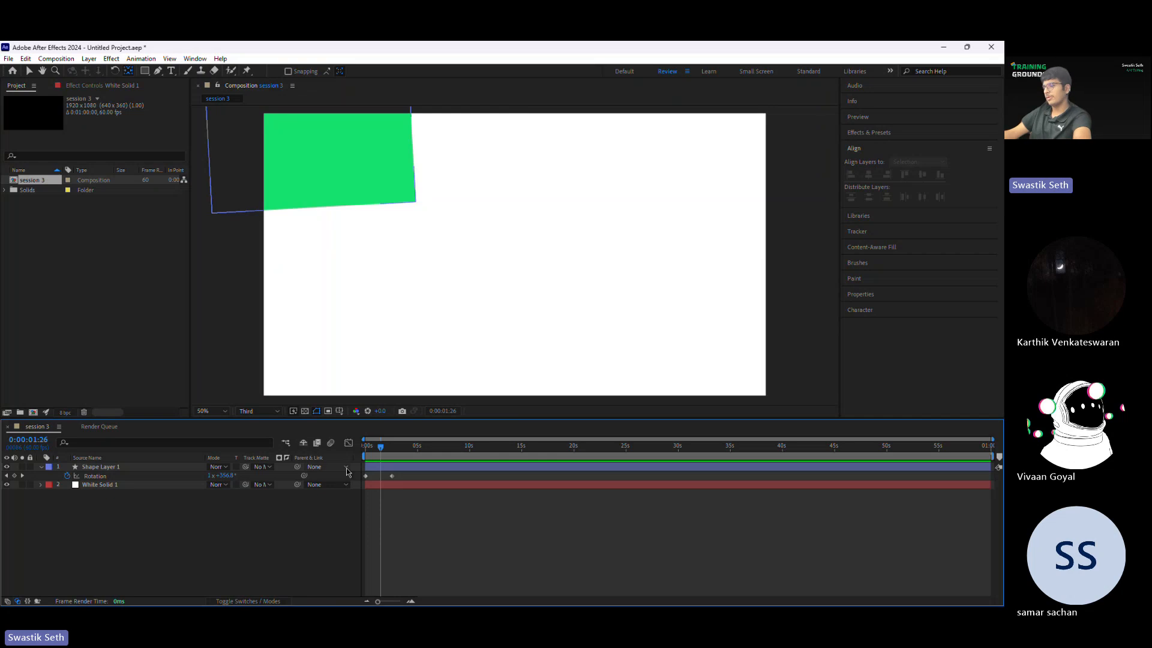
# Step: Delete both rotation keyframes of the shape layer and move its anchor point back near the center of the rectangle
pyautogui.moveTo(379, 449); pyautogui.dragTo(363, 448)
pyautogui.moveTo(407, 481); pyautogui.dragTo(318, 471)
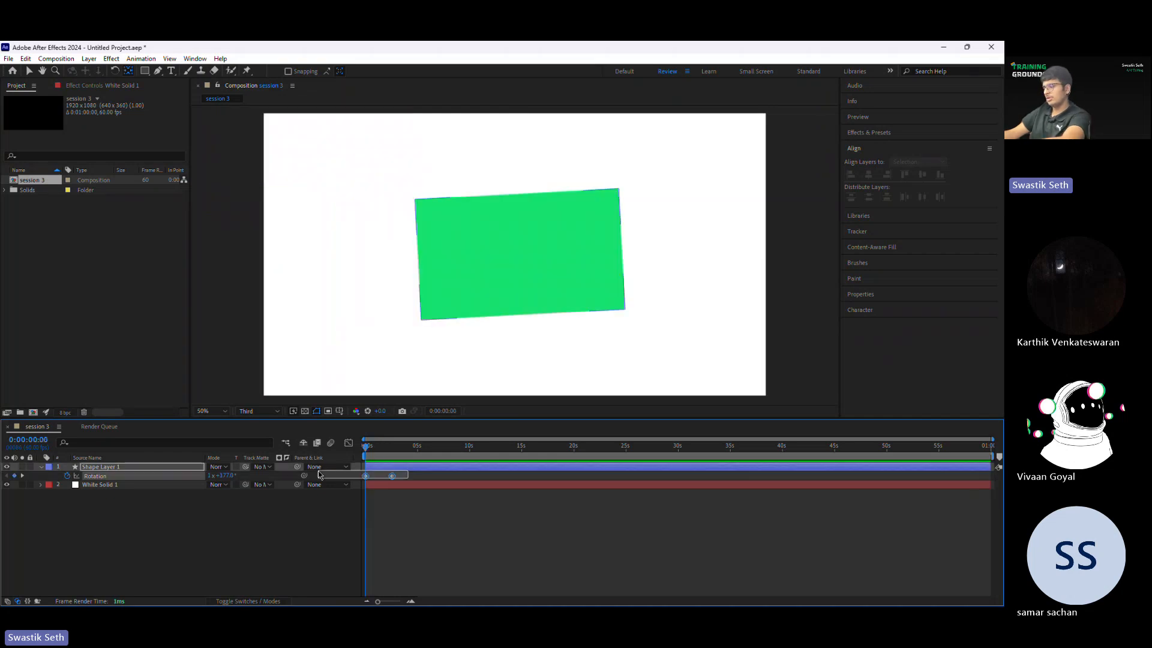
pyautogui.press('Delete')
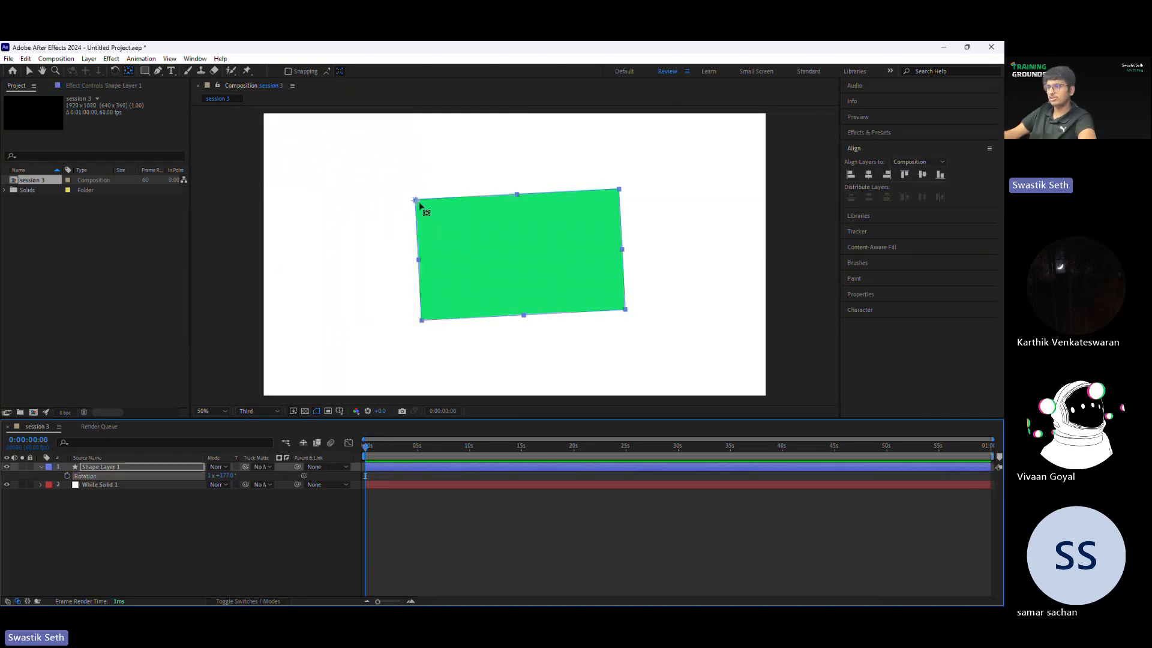
pyautogui.moveTo(417, 203); pyautogui.dragTo(521, 253)
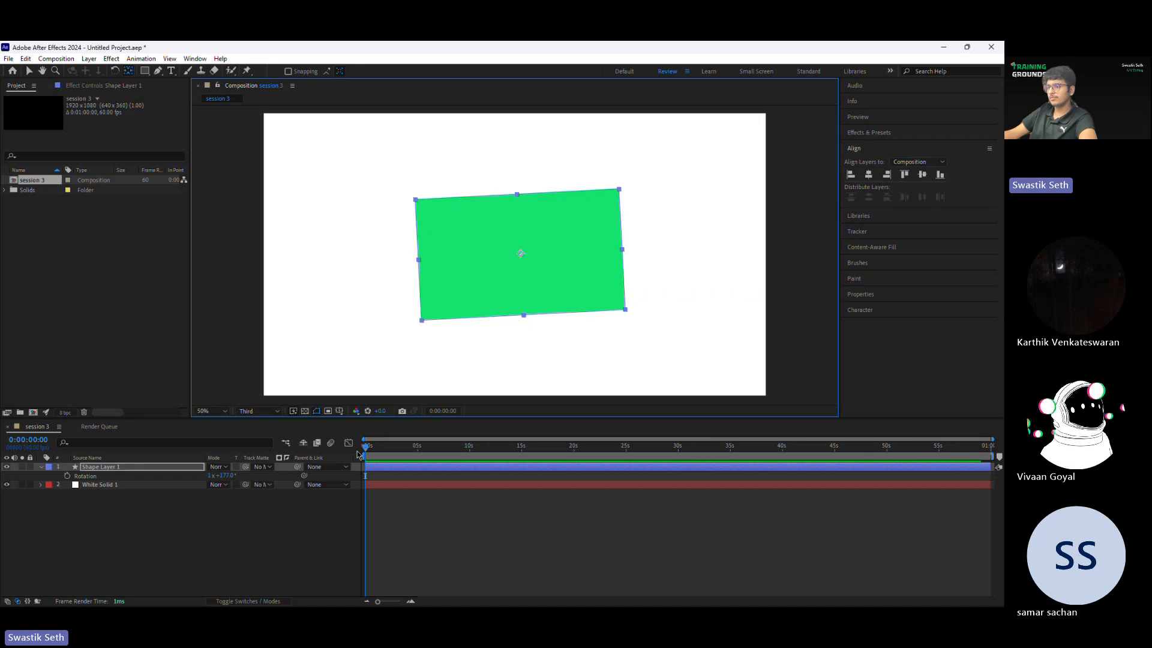
# Step: Set the degrees value of the shape layer's rotation to 0 so the rectangle sits straight
pyautogui.click(223, 476)
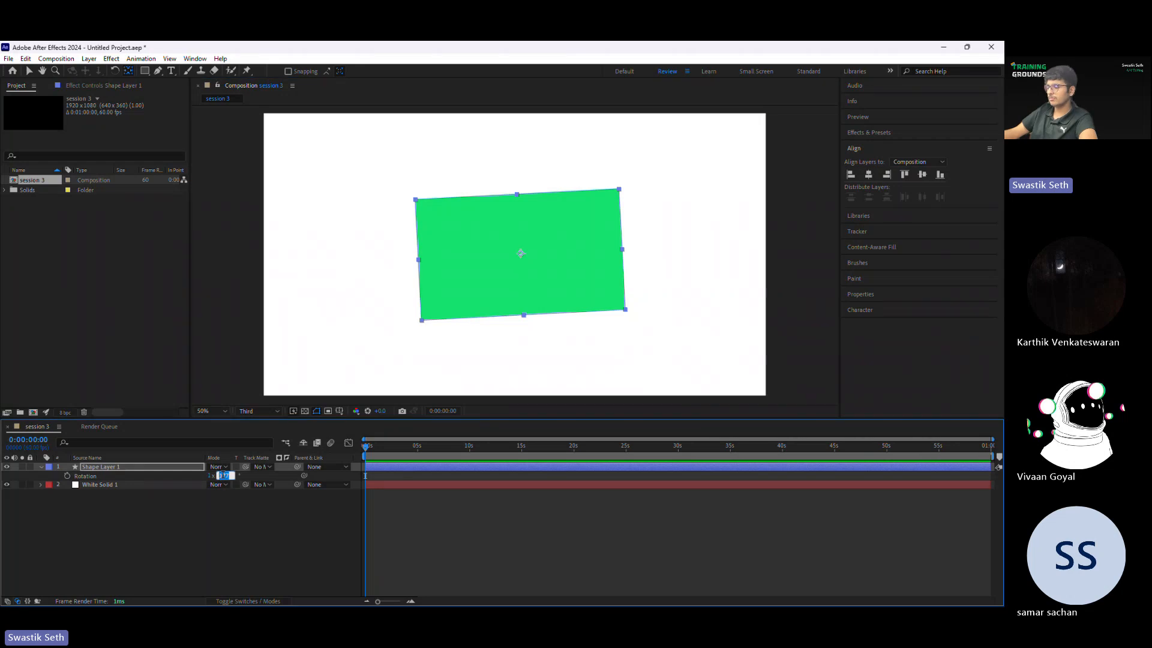
pyautogui.write('0')
pyautogui.press('Return')
pyautogui.click(213, 478)
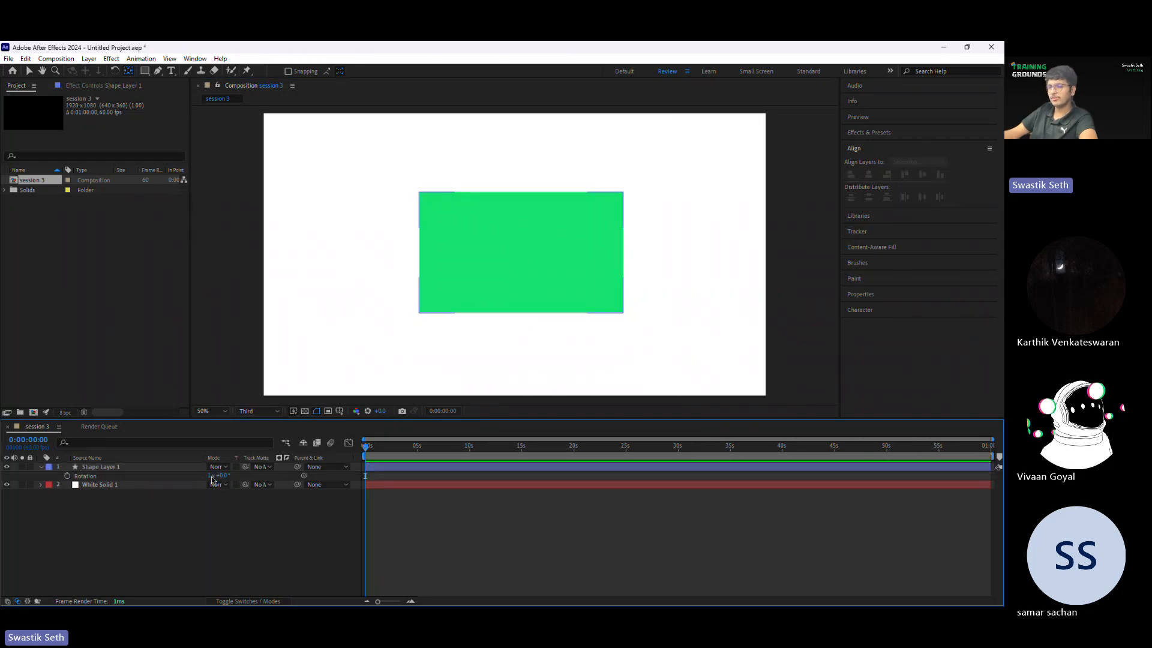
# Step: Reveal the shape layer's Position, move the anchor point to the rectangle's lower-left corner, and keyframe the position at 0:00:00:00
pyautogui.click(81, 468)
pyautogui.press('p')
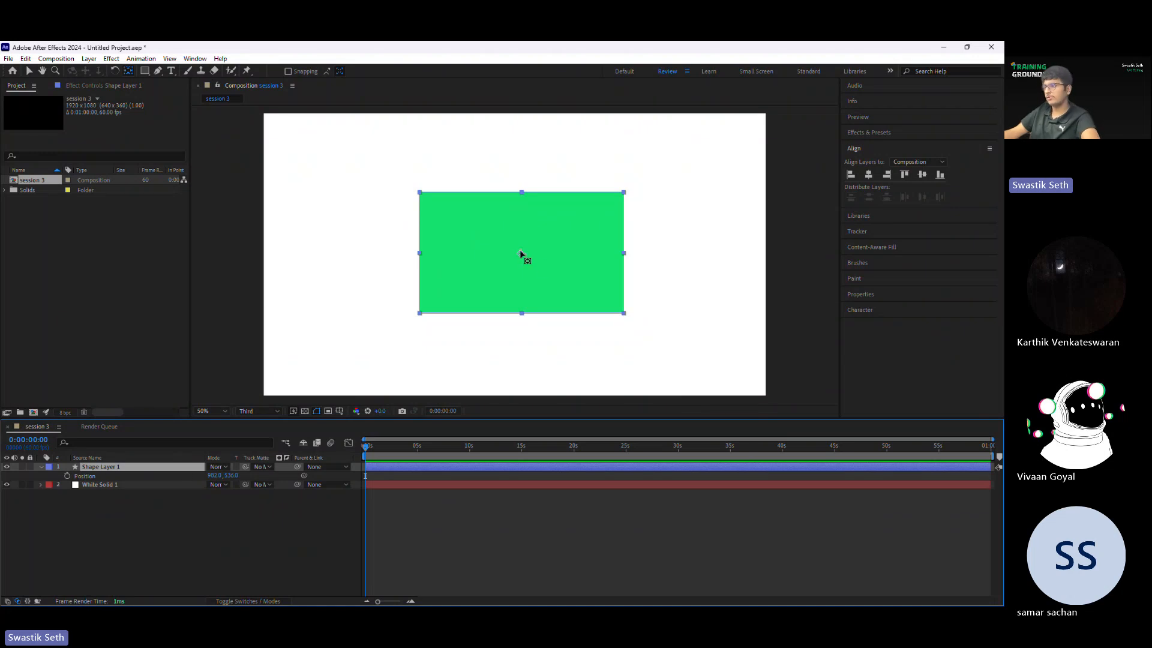
pyautogui.moveTo(519, 251); pyautogui.dragTo(417, 311)
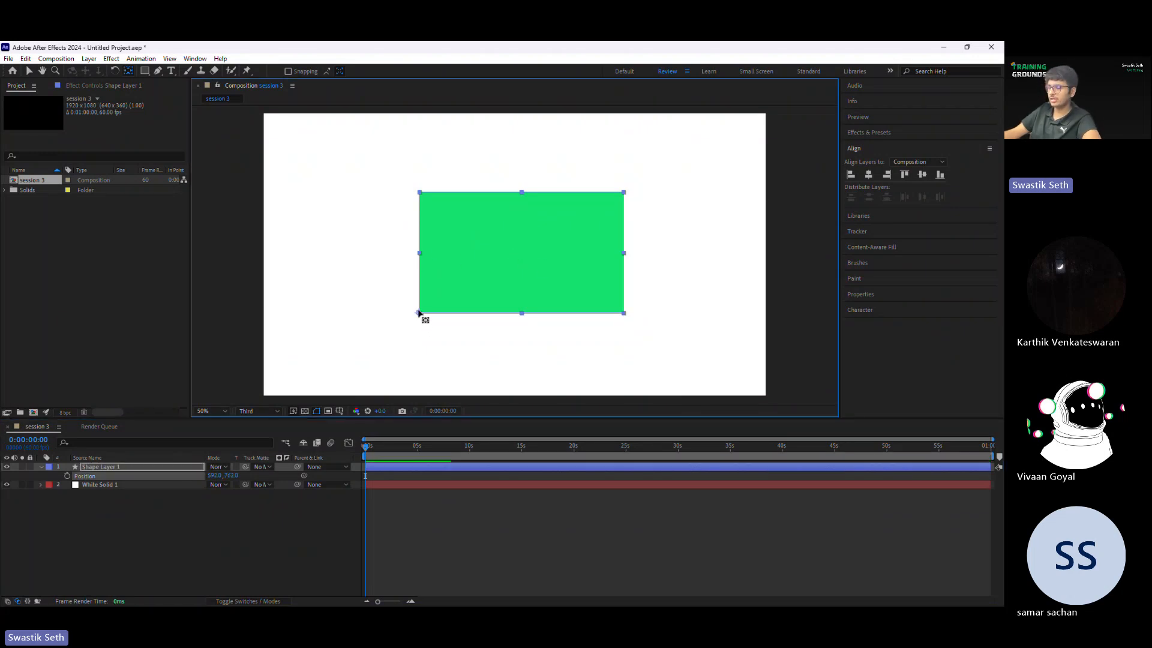
pyautogui.click(68, 475)
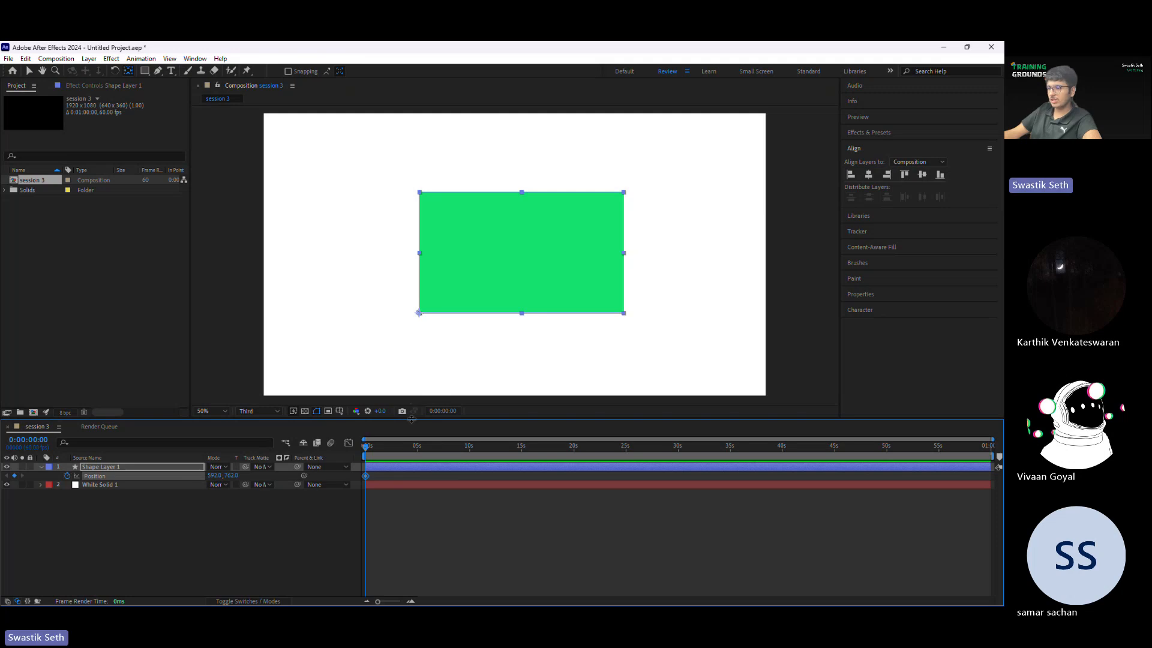
# Step: Add a second position keyframe at 0:00:01:24 by moving the rectangle horizontally to about 1209, 762
pyautogui.moveTo(366, 450); pyautogui.dragTo(382, 447)
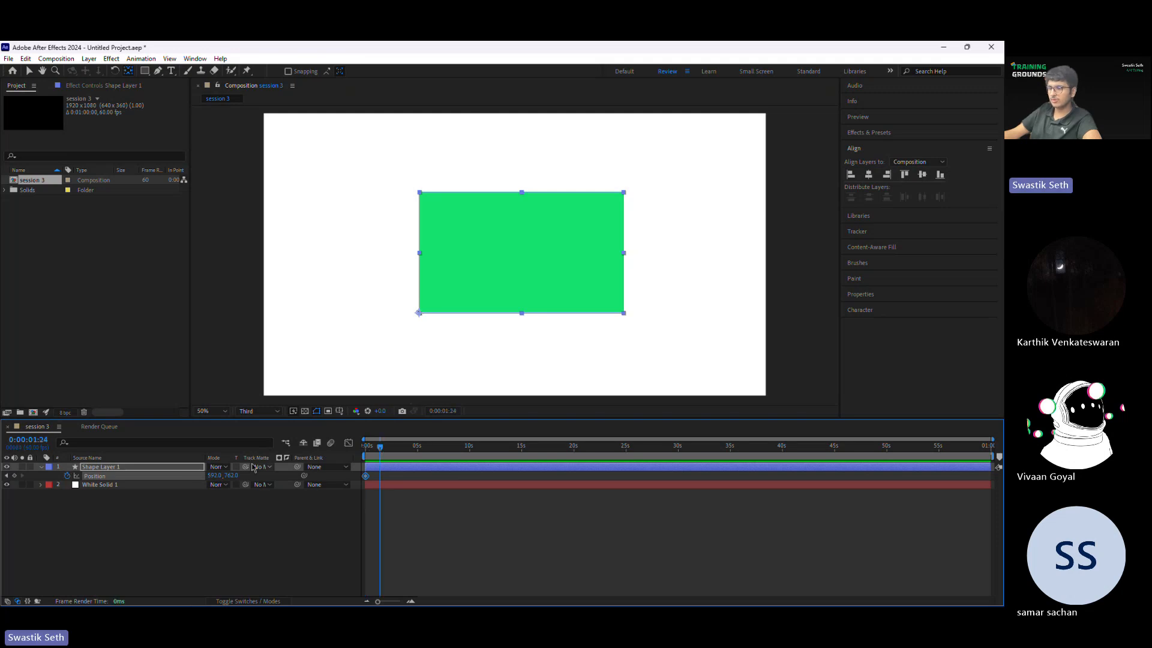
pyautogui.moveTo(456, 218); pyautogui.dragTo(617, 218)
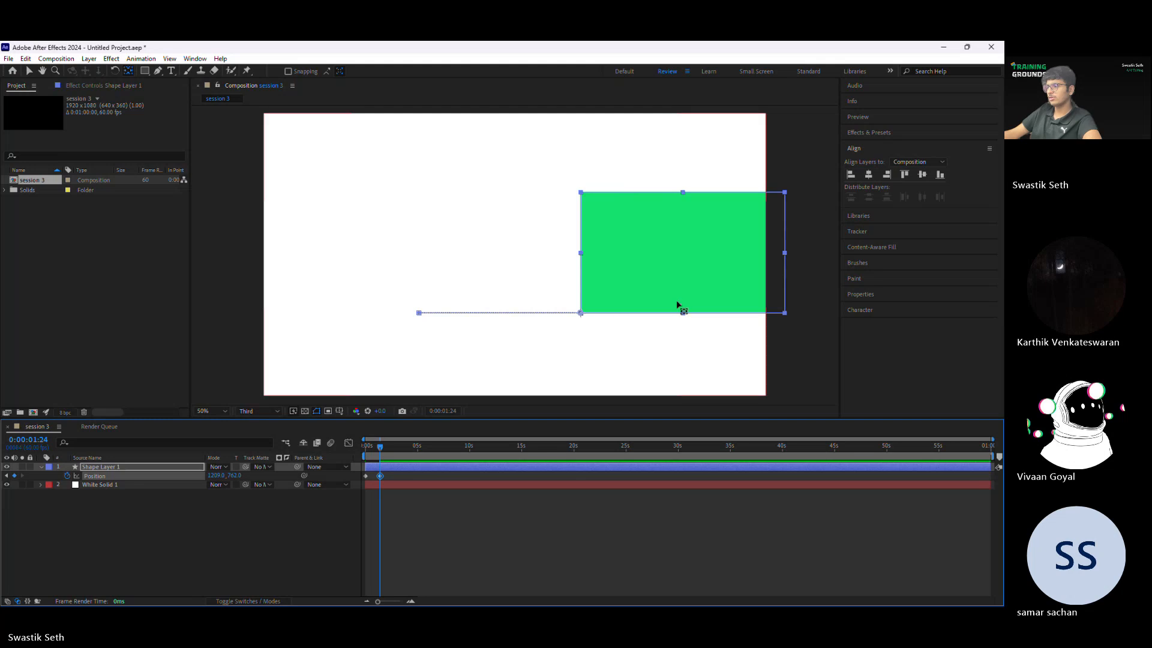
pyautogui.click(440, 479)
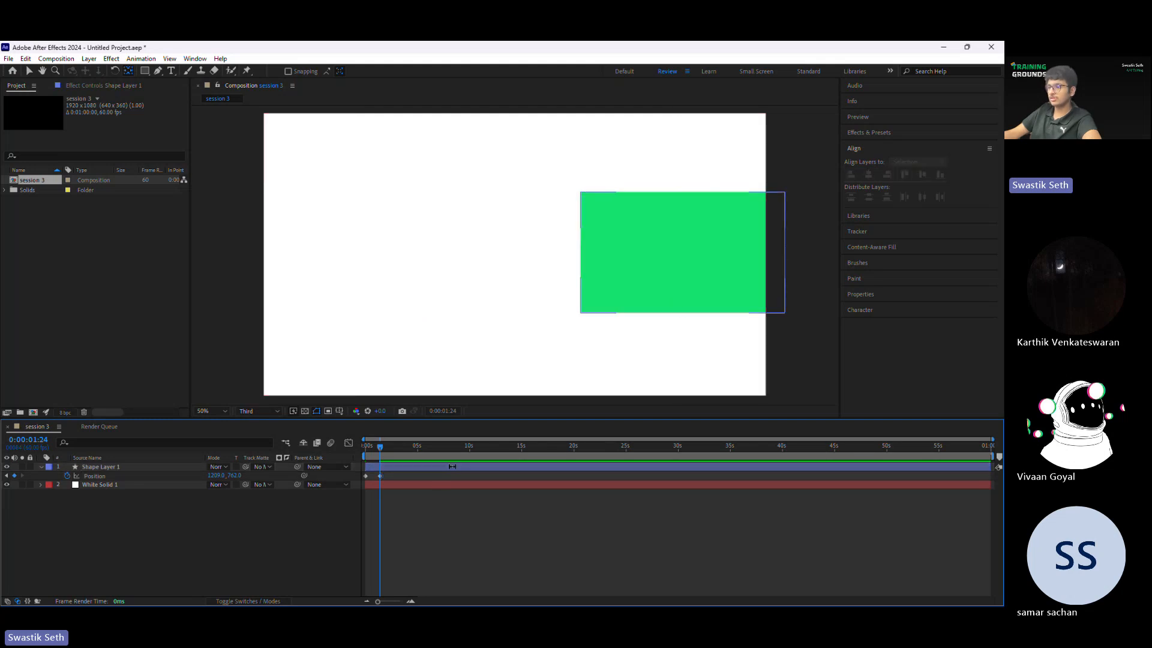
# Step: Examine the shape layer's horizontal motion path at the anchor point and preview the position animation from the start
pyautogui.press('v')
pyautogui.click(406, 470)
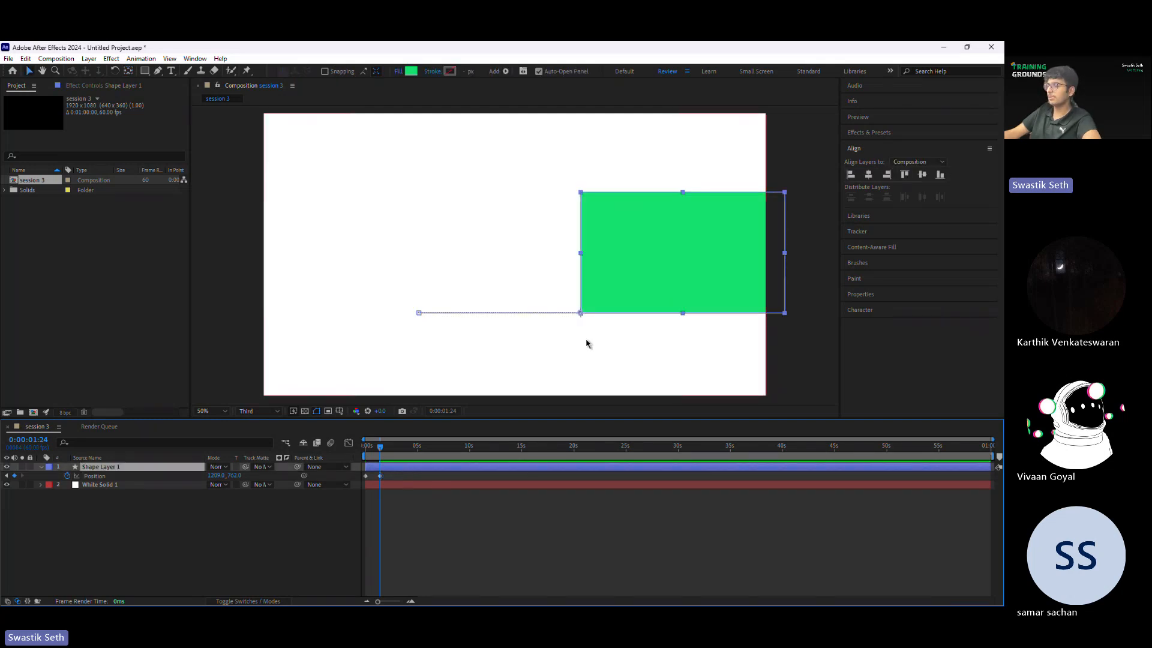
pyautogui.scroll(1, 570, 324)
pyautogui.moveTo(569, 329); pyautogui.dragTo(606, 245)
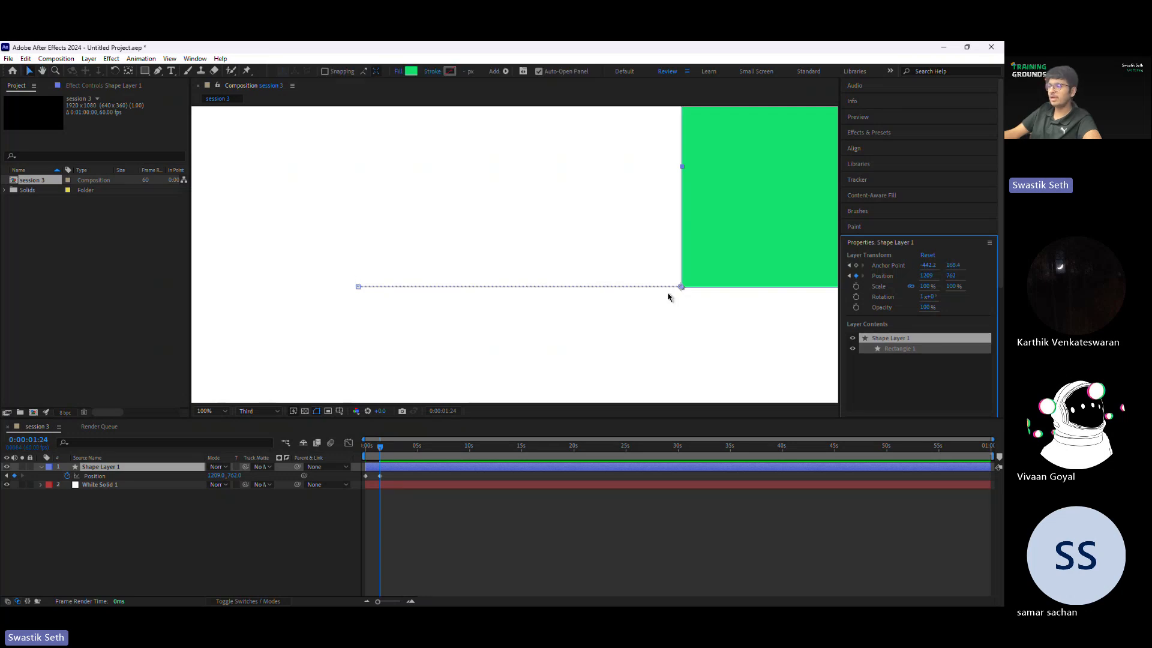
pyautogui.press('Home')
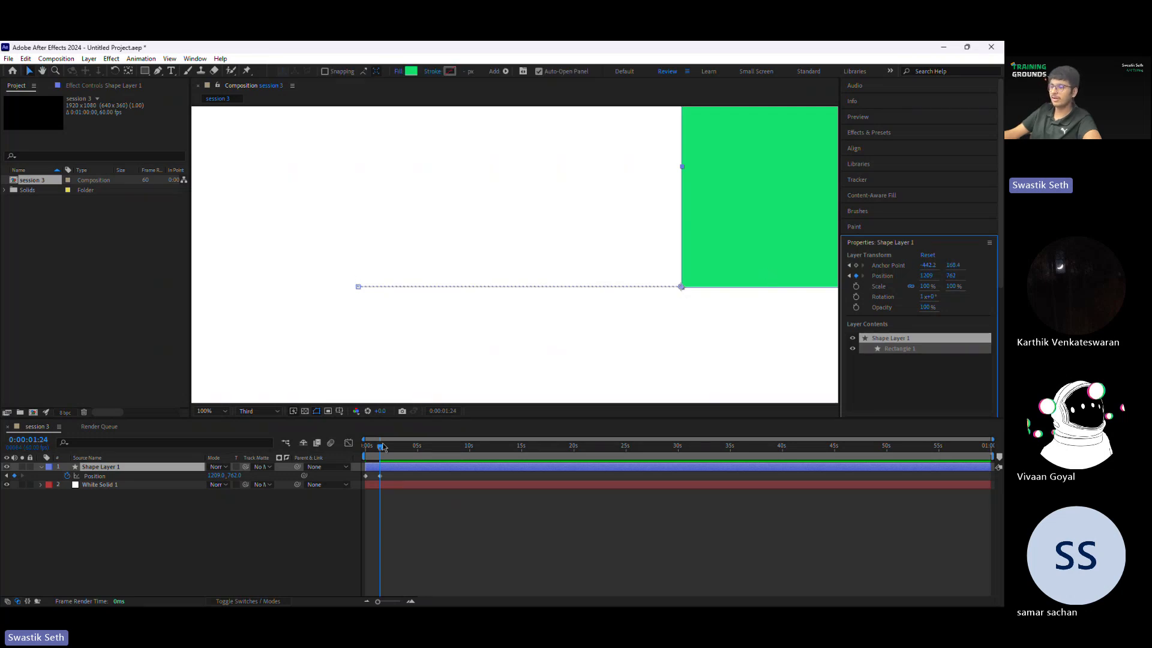
pyautogui.scroll(-1, 406, 296)
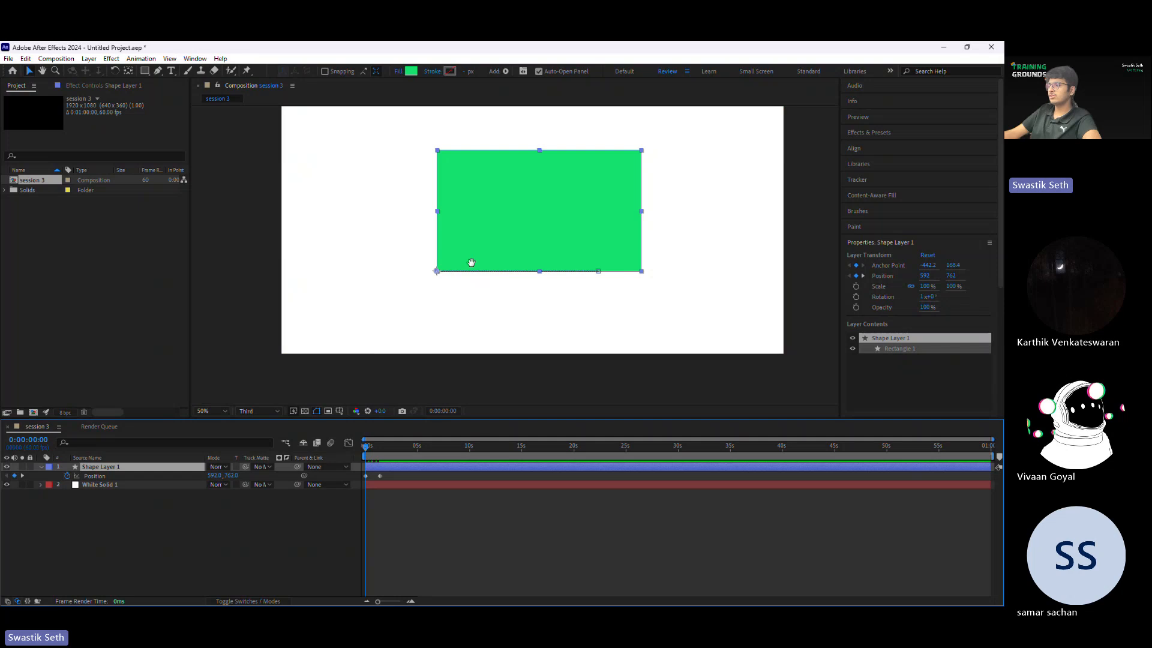
pyautogui.press('space')
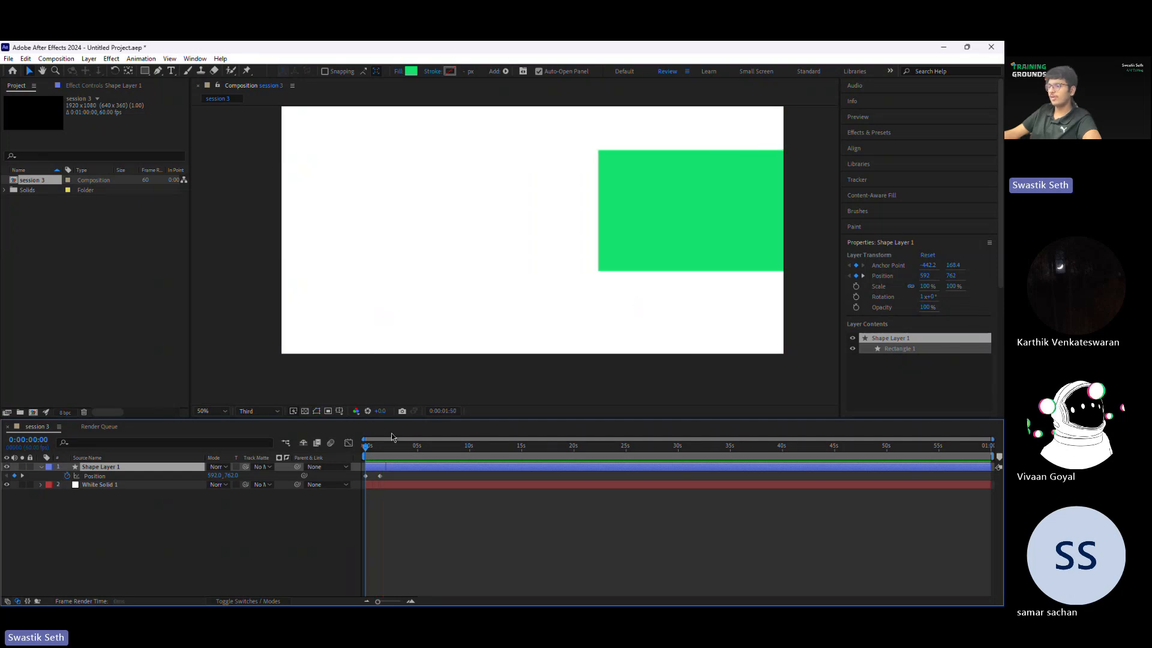
pyautogui.press('space')
pyautogui.moveTo(465, 218); pyautogui.dragTo(445, 252)
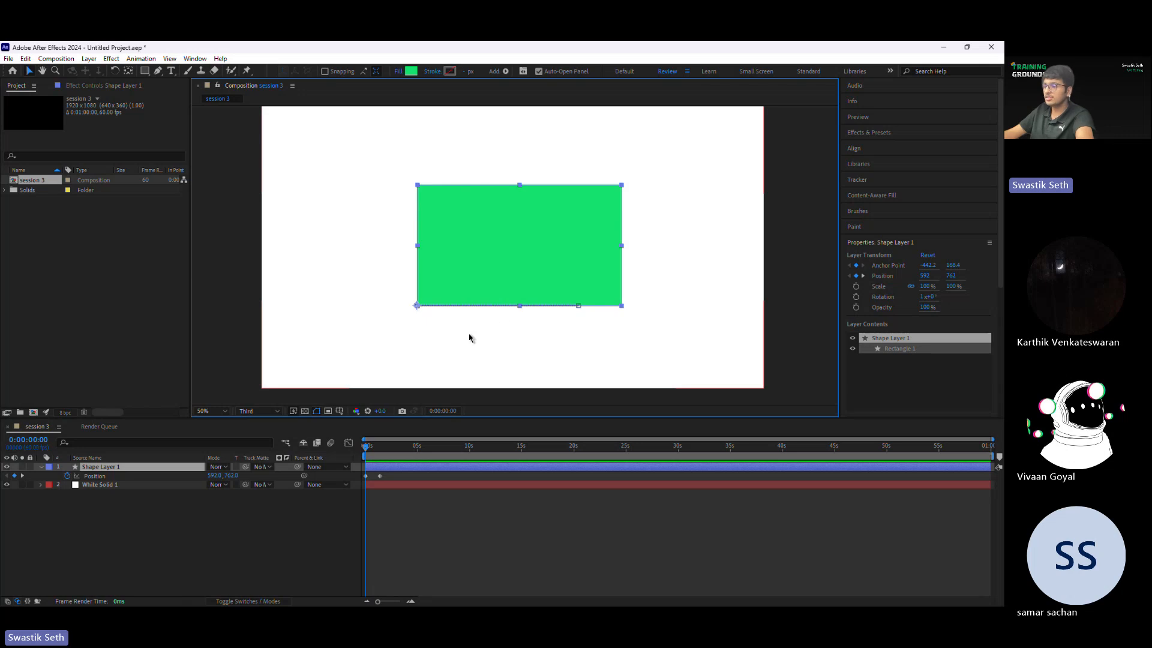
# Step: Move the anchor point to the rectangle's upper-left corner at the first position keyframe with the Pan Behind tool and preview the animation
pyautogui.press('y')
pyautogui.moveTo(418, 305); pyautogui.dragTo(418, 186)
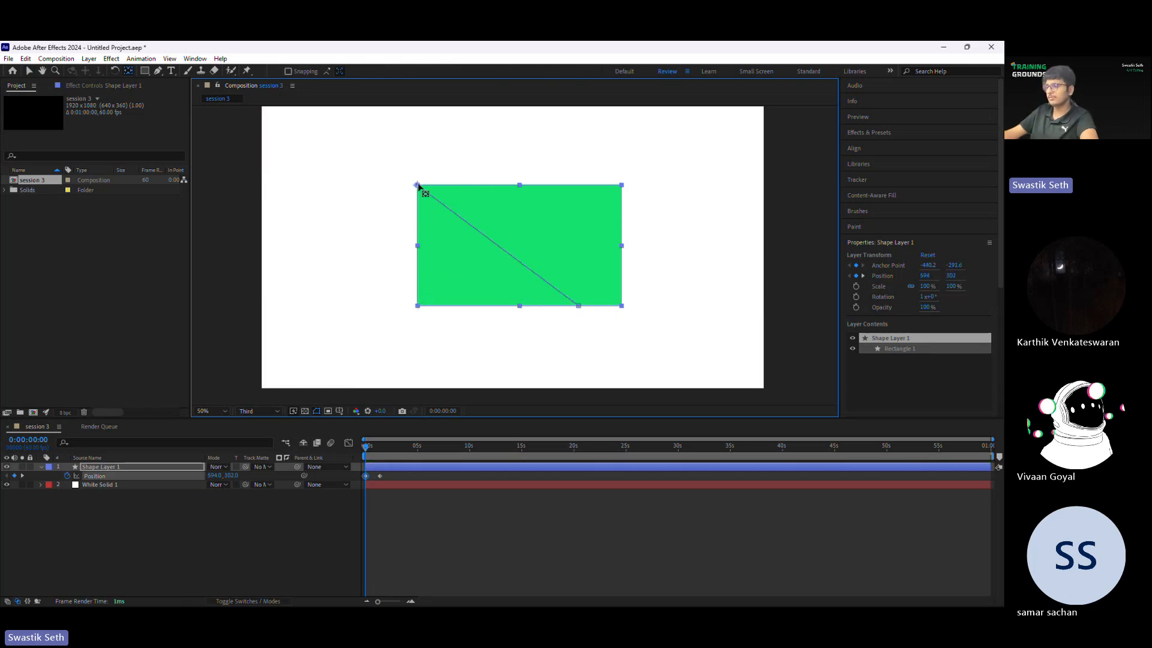
pyautogui.click(425, 476)
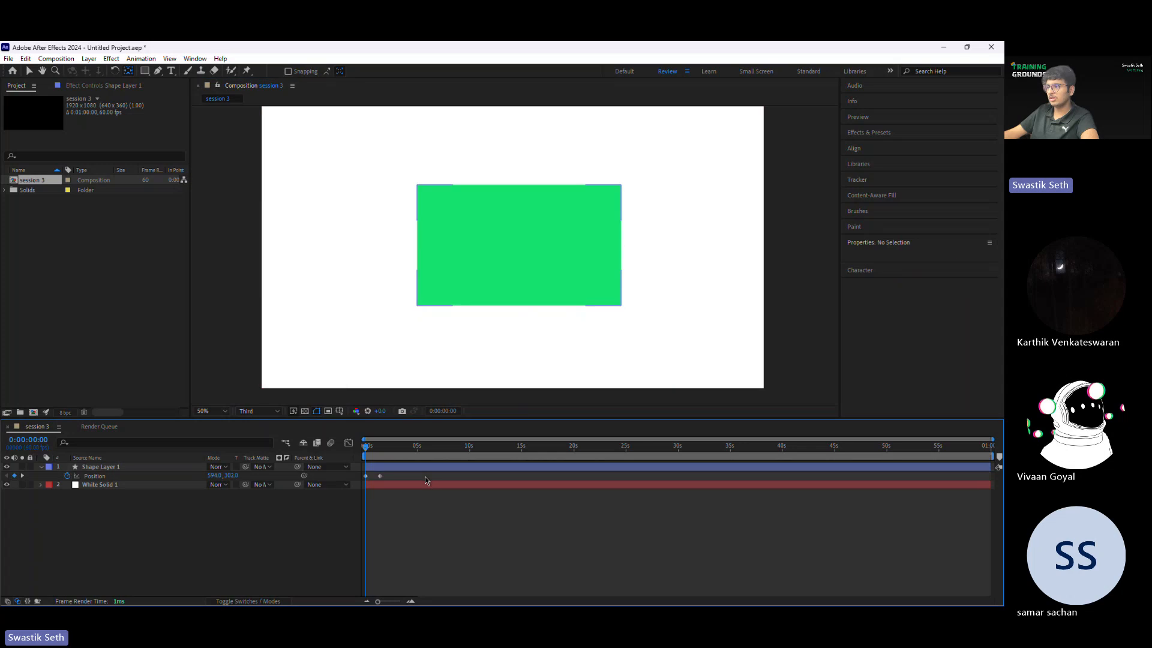
pyautogui.press('space')
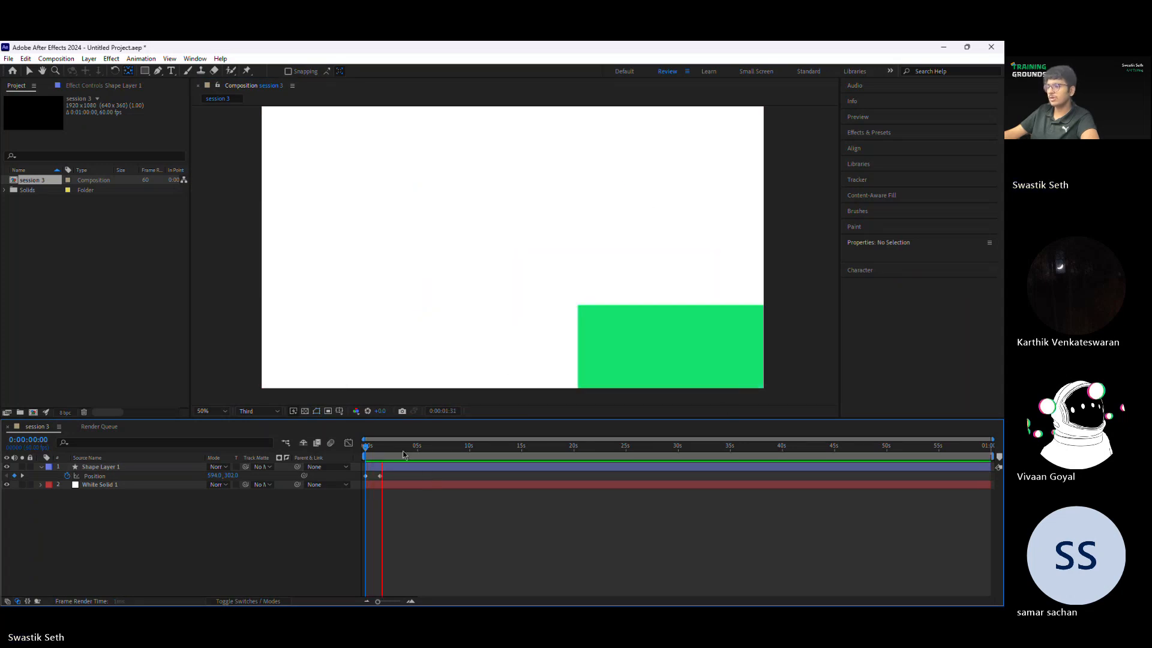
pyautogui.moveTo(388, 449); pyautogui.dragTo(359, 448)
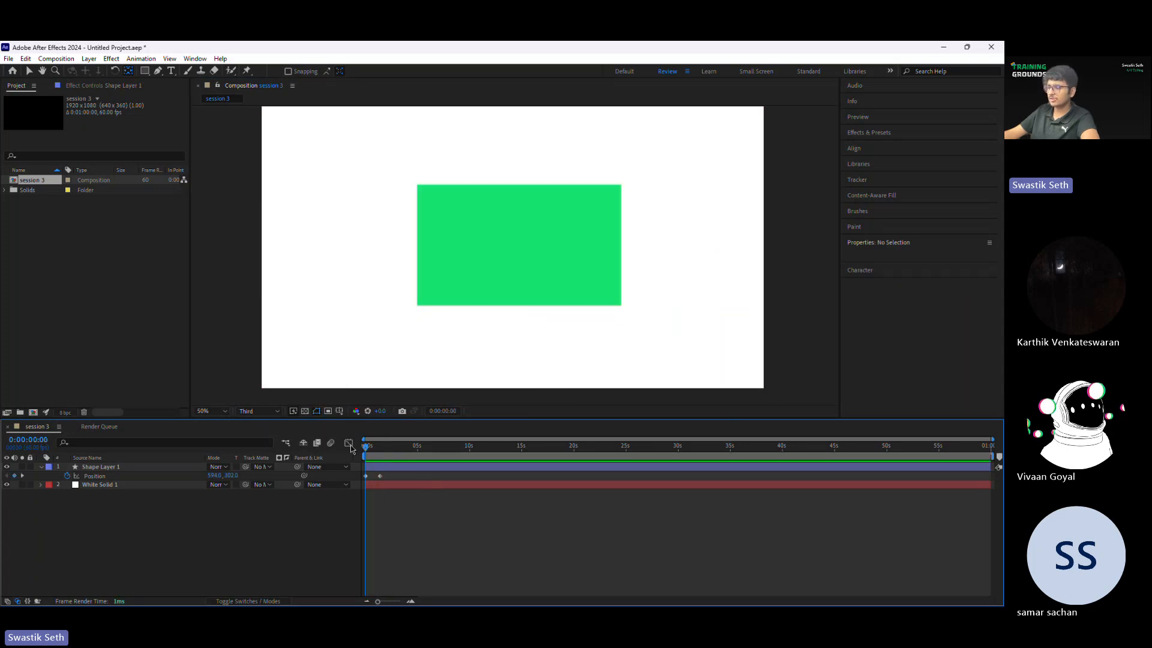
# Step: Examine the diagonal motion path between the shape layer's two position keyframes up close
pyautogui.click(377, 466)
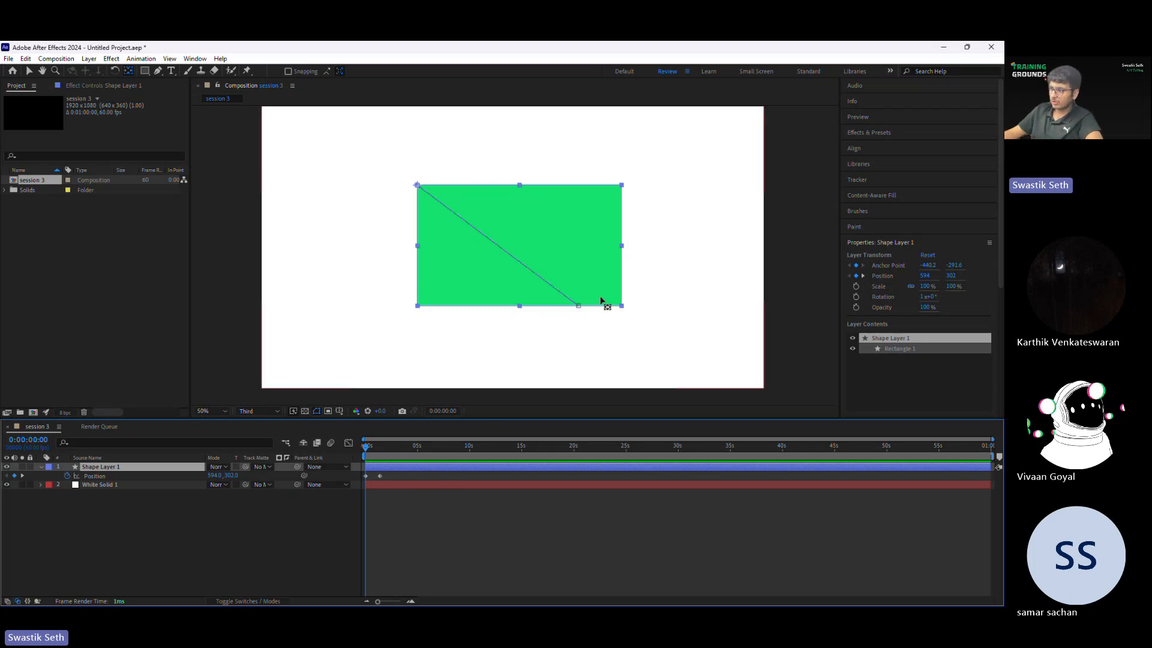
pyautogui.press('/')
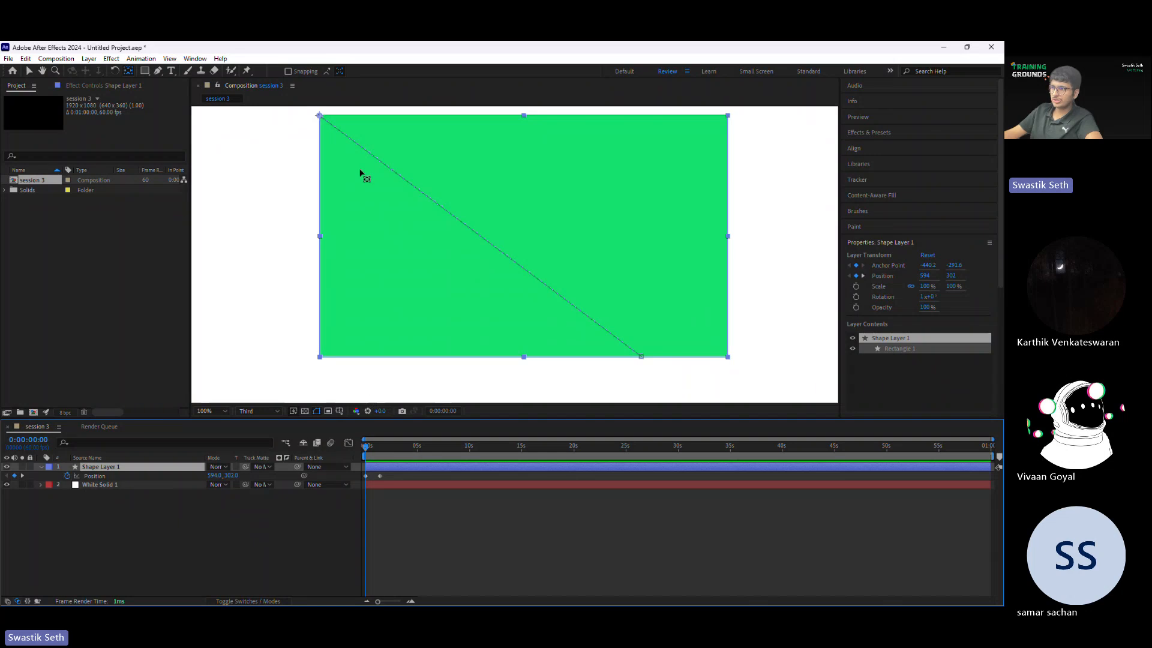
pyautogui.moveTo(360, 171); pyautogui.dragTo(426, 252)
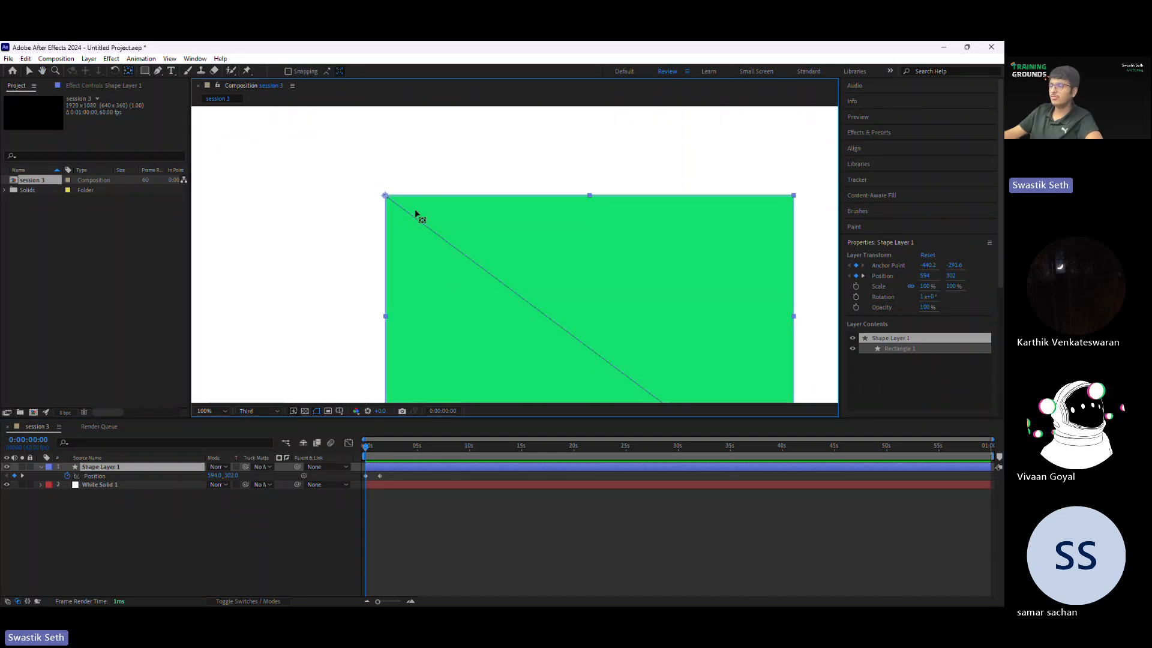
pyautogui.moveTo(474, 315); pyautogui.dragTo(424, 219)
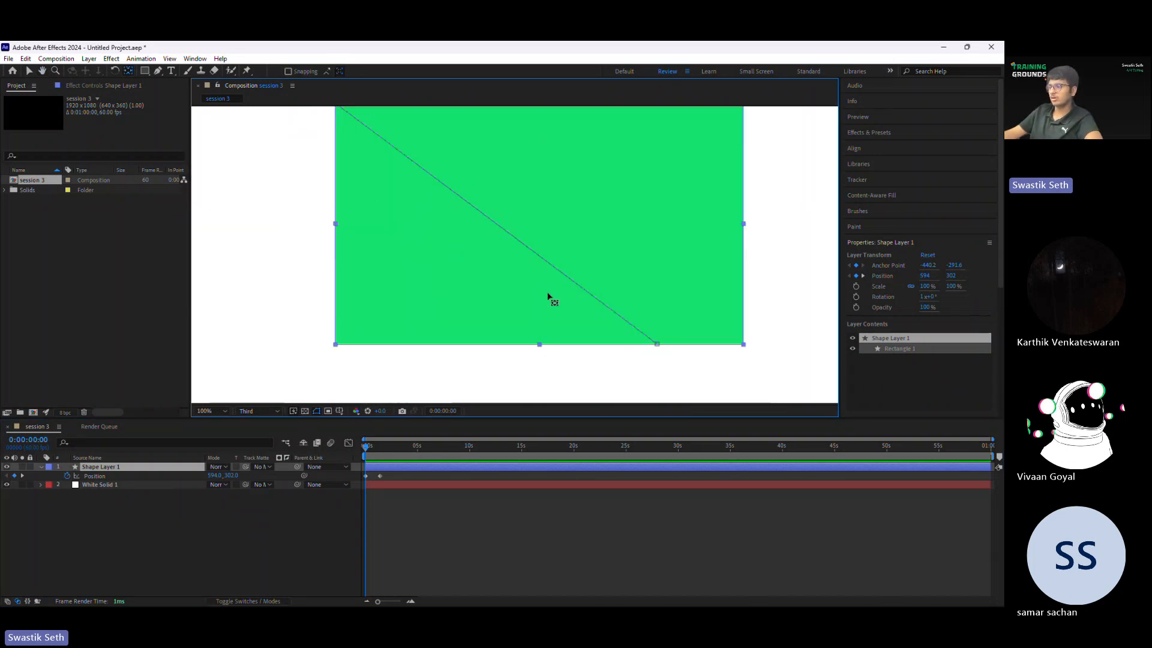
pyautogui.press(',')
pyautogui.press(',')
pyautogui.press(',')
pyautogui.press('.')
pyautogui.press('.')
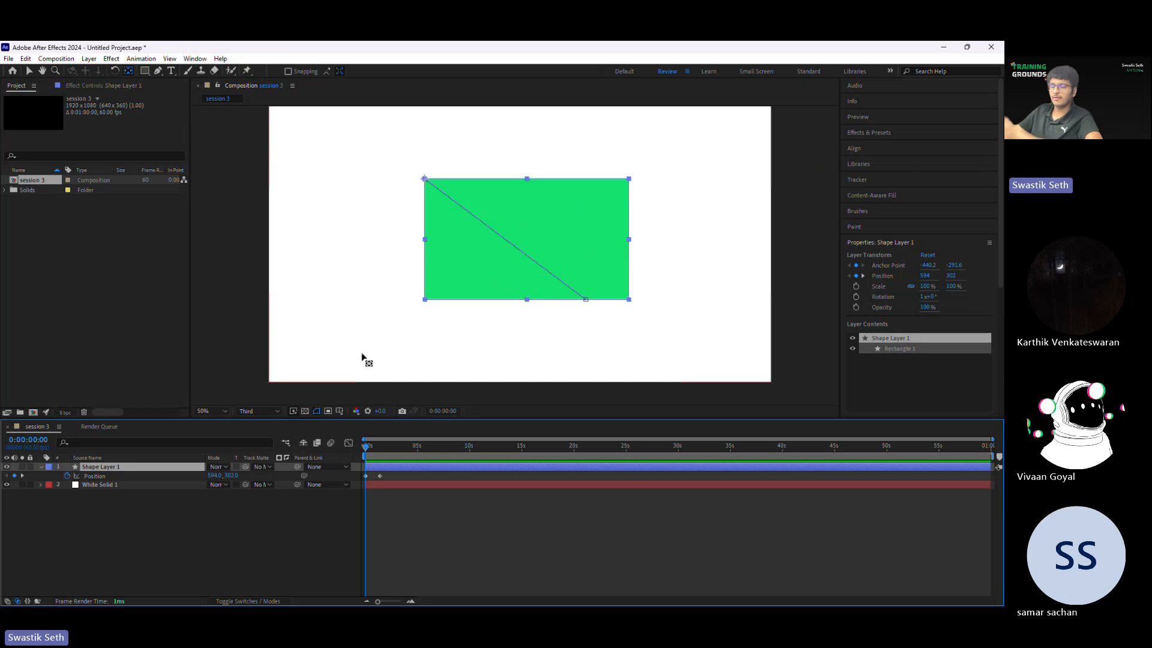
# Step: Replace the position keyframes with a new one at 0:00:00:00 and another at 0:00:03:22 with the X position set to 834
pyautogui.moveTo(412, 474); pyautogui.dragTo(324, 482)
pyautogui.press('Delete')
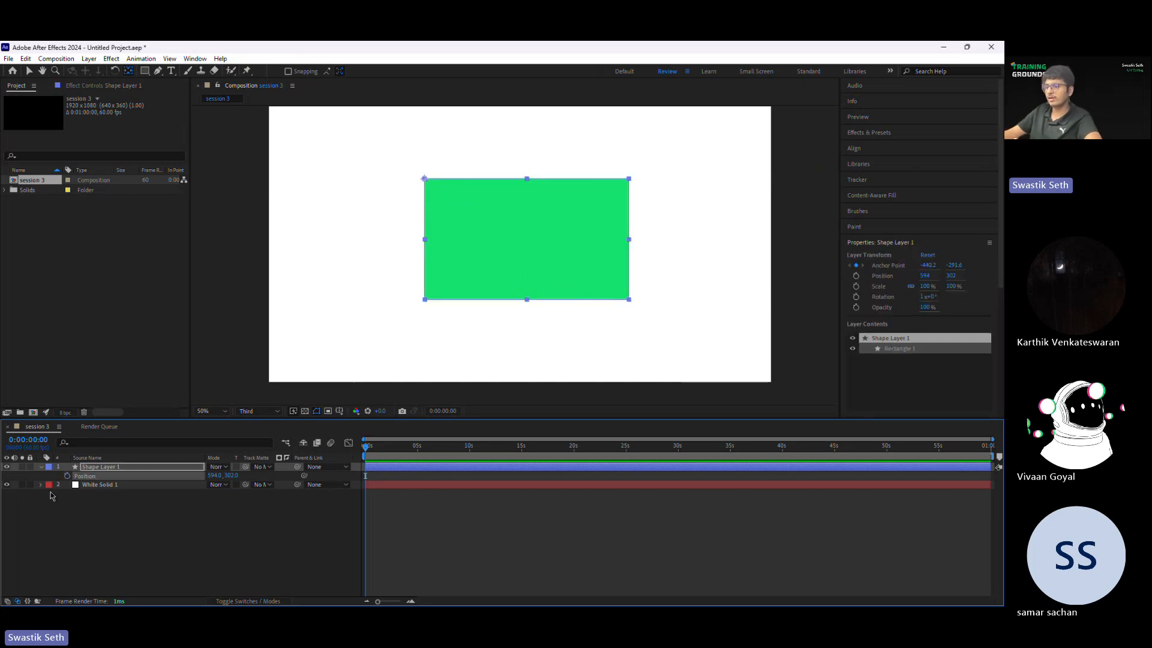
pyautogui.click(68, 476)
pyautogui.click(400, 447)
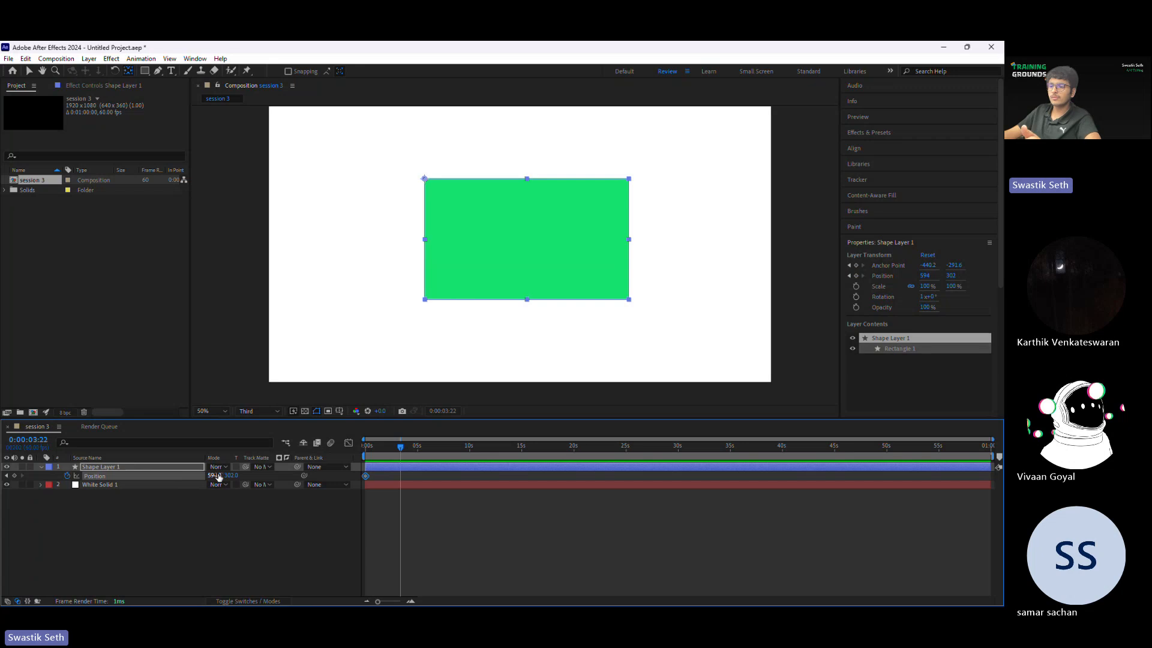
pyautogui.moveTo(214, 475); pyautogui.dragTo(337, 477)
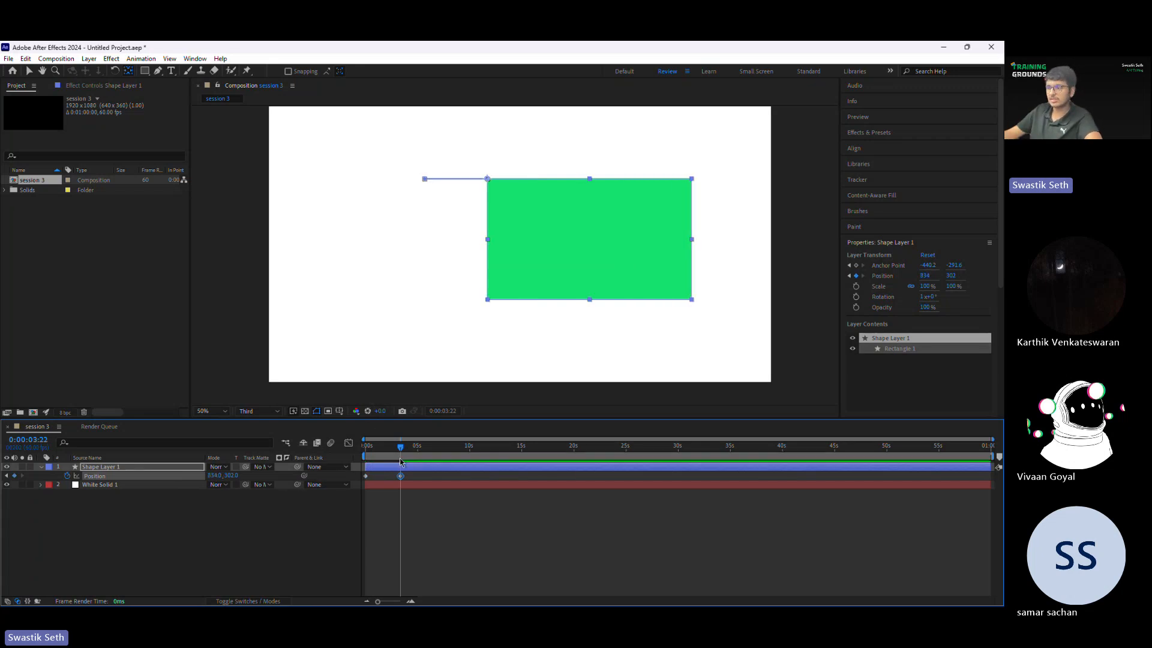
# Step: Move the anchor point near the rectangle's center at 0:00:00:00 and preview the position animation
pyautogui.moveTo(400, 449); pyautogui.dragTo(365, 451)
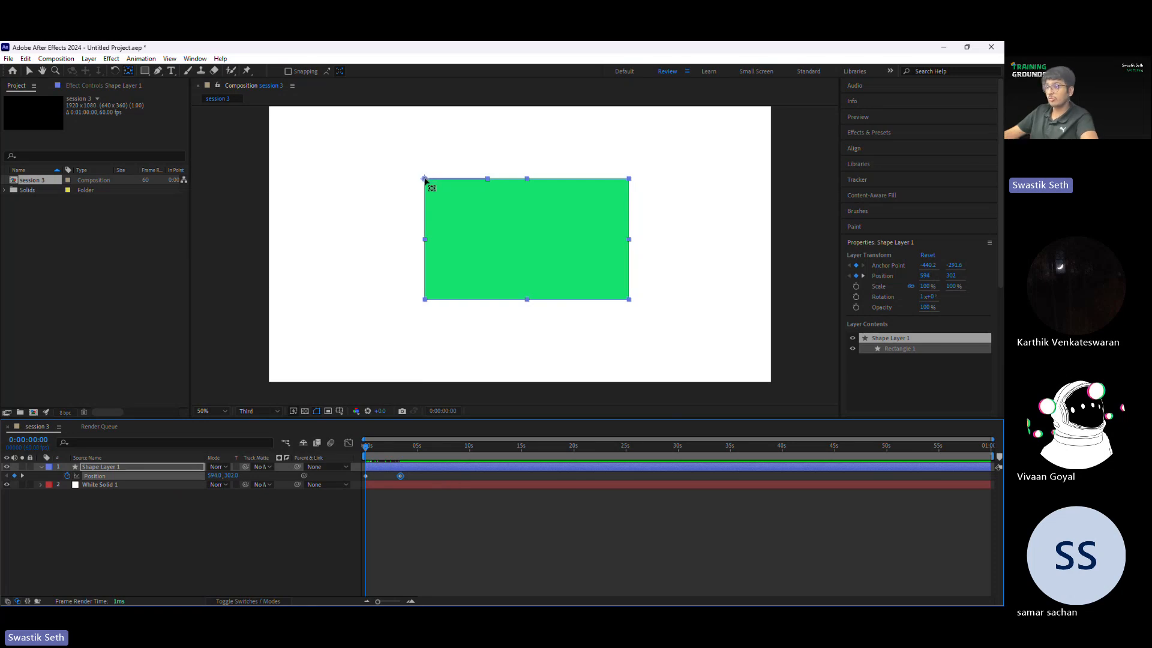
pyautogui.moveTo(425, 178); pyautogui.dragTo(531, 248)
pyautogui.press('space')
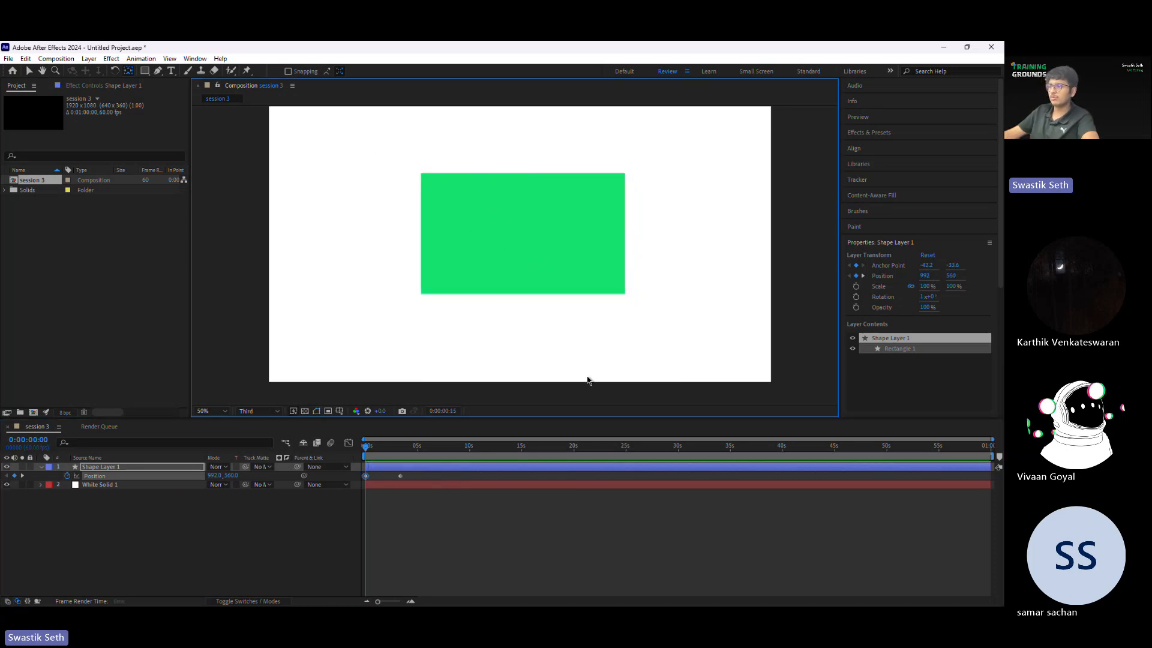
pyautogui.press('space')
# Step: Delete both position keyframes and align the rectangle to the horizontal and vertical center of the composition
pyautogui.moveTo(423, 480); pyautogui.dragTo(354, 454)
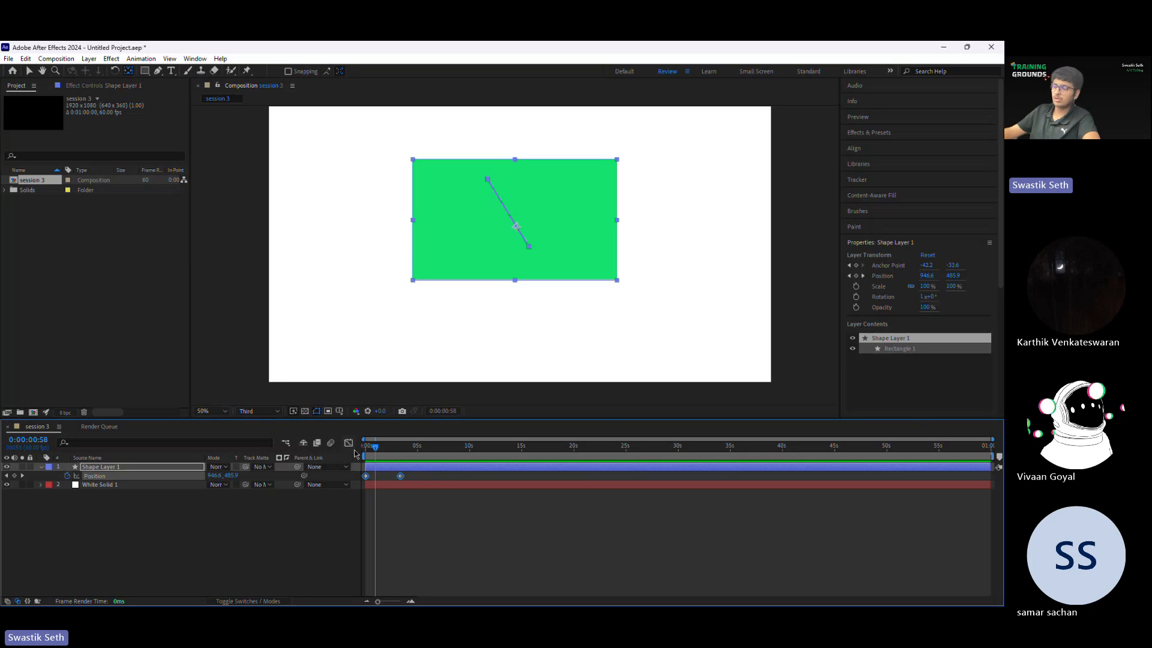
pyautogui.press('Delete')
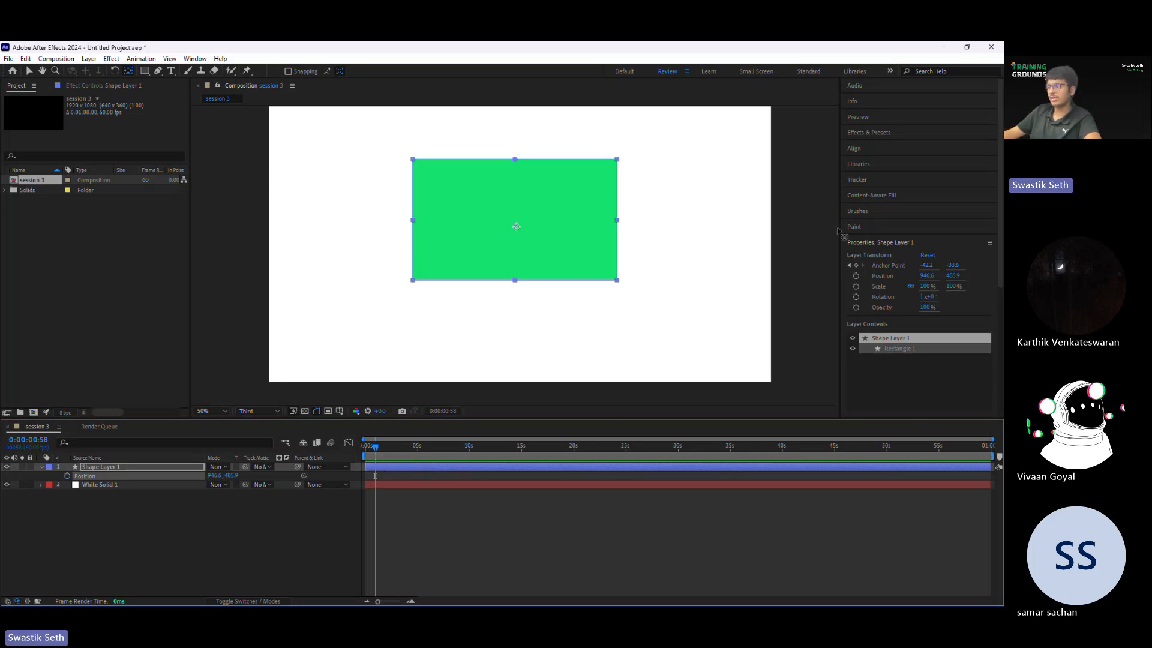
pyautogui.click(874, 151)
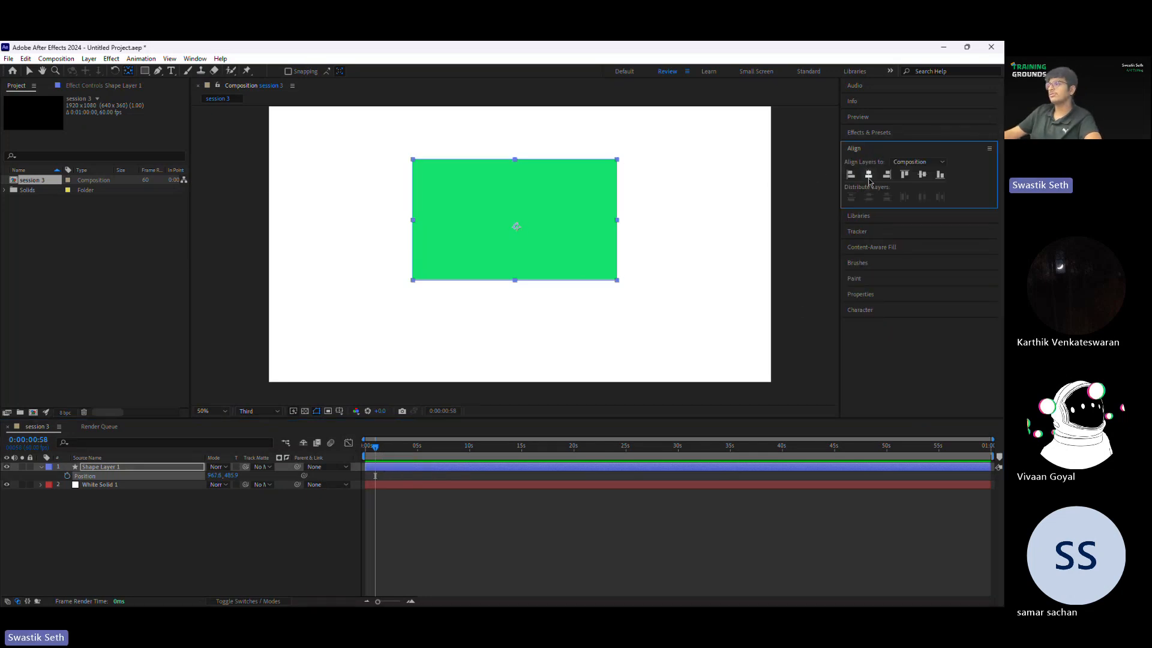
pyautogui.click(868, 174)
pyautogui.click(922, 174)
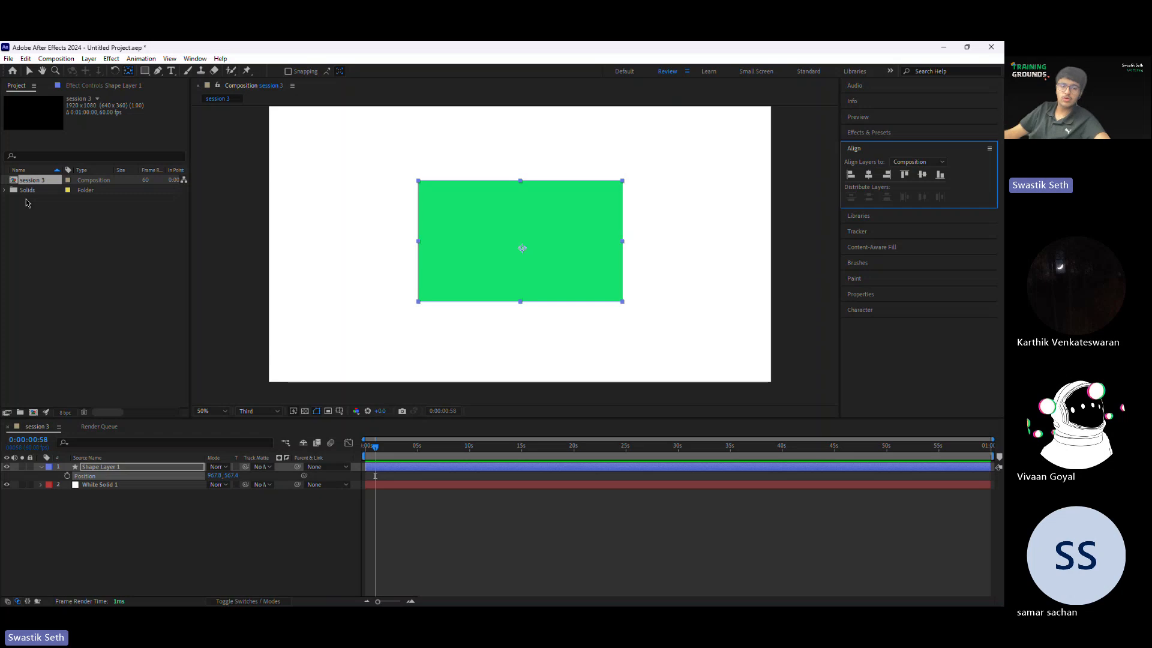
# Step: Return to 0:00:00:00, collapse the green rectangle's shape layer and delete it from the composition
pyautogui.click(408, 499)
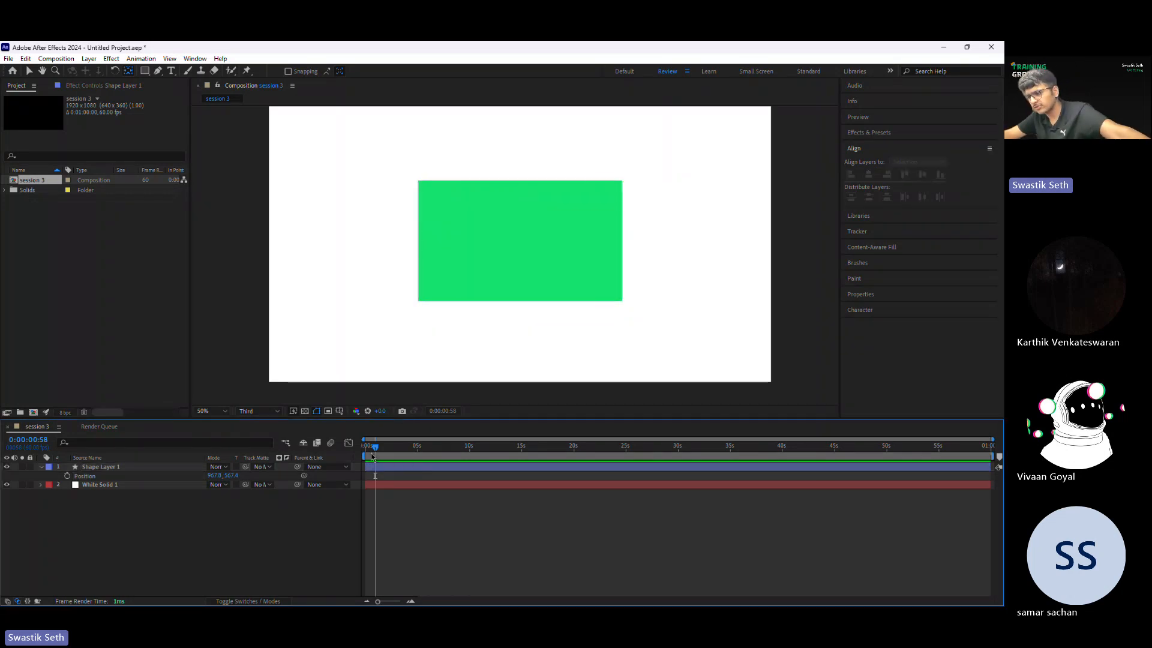
pyautogui.press('Home')
pyautogui.click(41, 467)
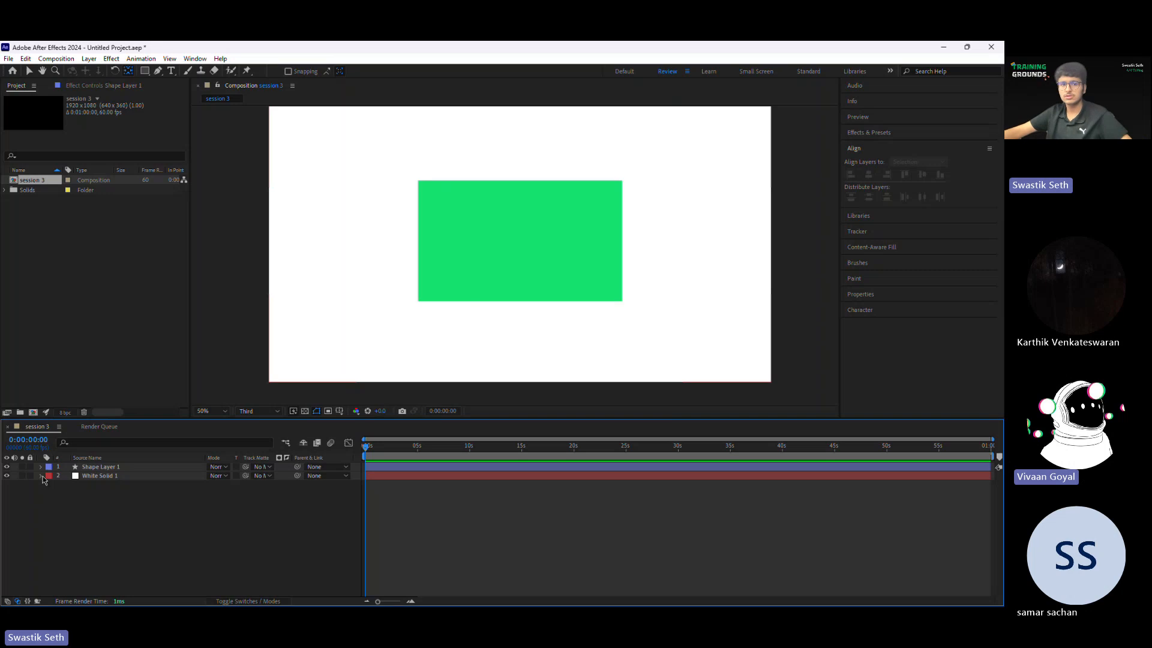
pyautogui.click(99, 467)
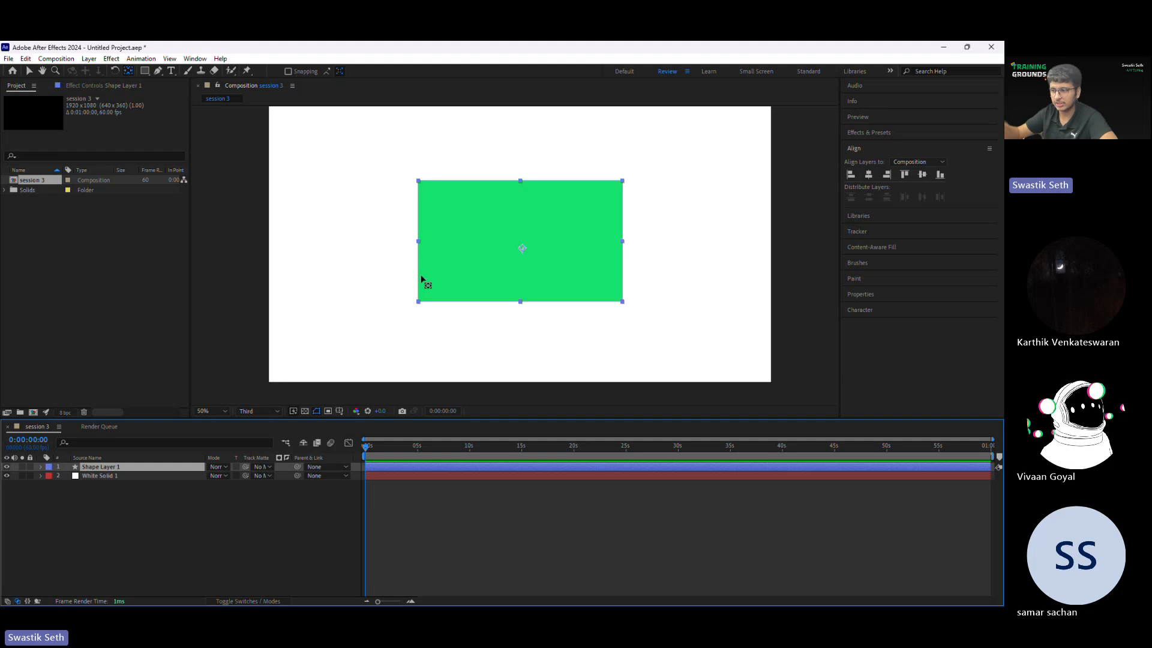
pyautogui.click(121, 532)
pyautogui.click(122, 468)
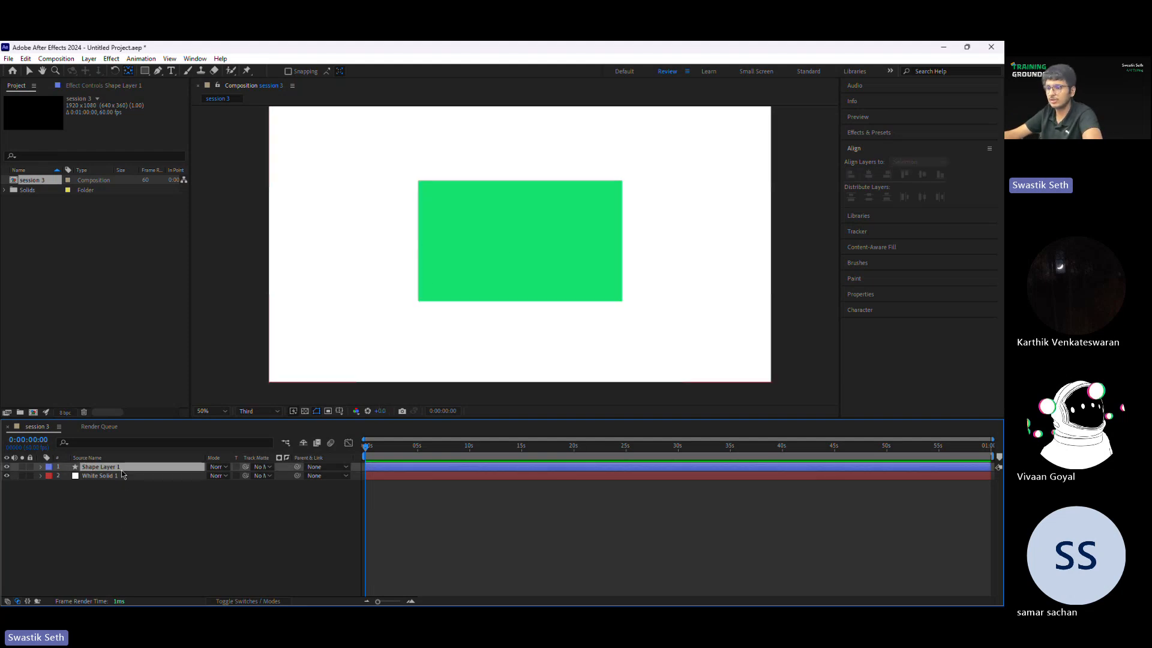
pyautogui.press('Delete')
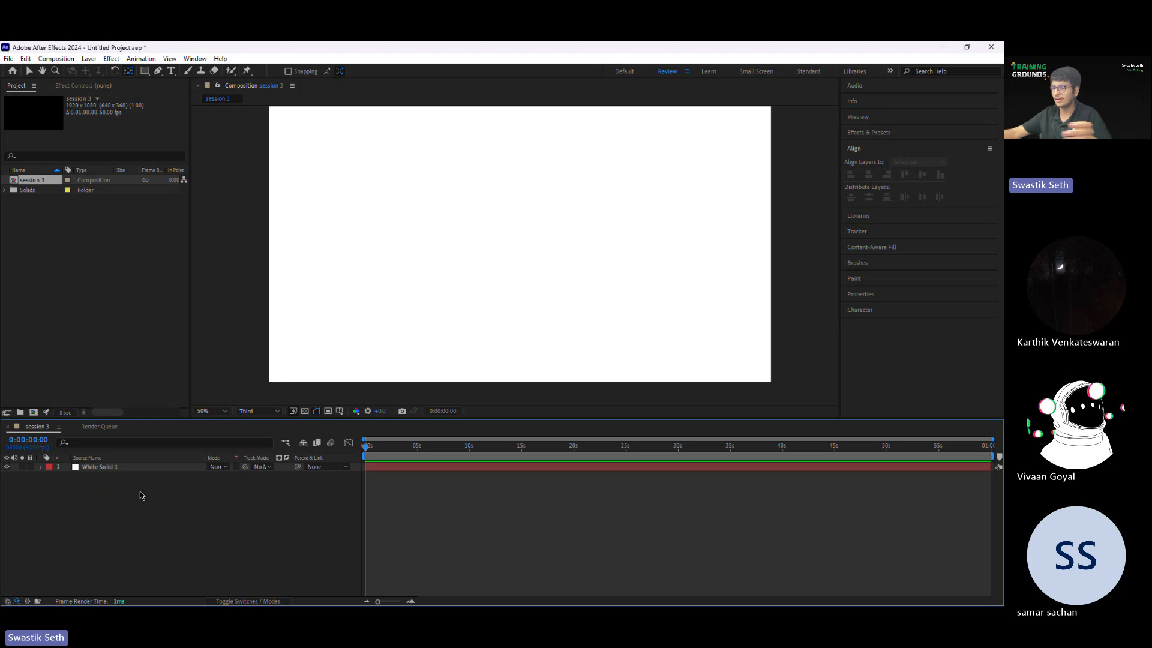
# Step: Start a new camera layer, compare the two camera types and keep One-Node Camera with the 50mm preset
pyautogui.rightClick(142, 495)
pyautogui.moveTo(219, 365)
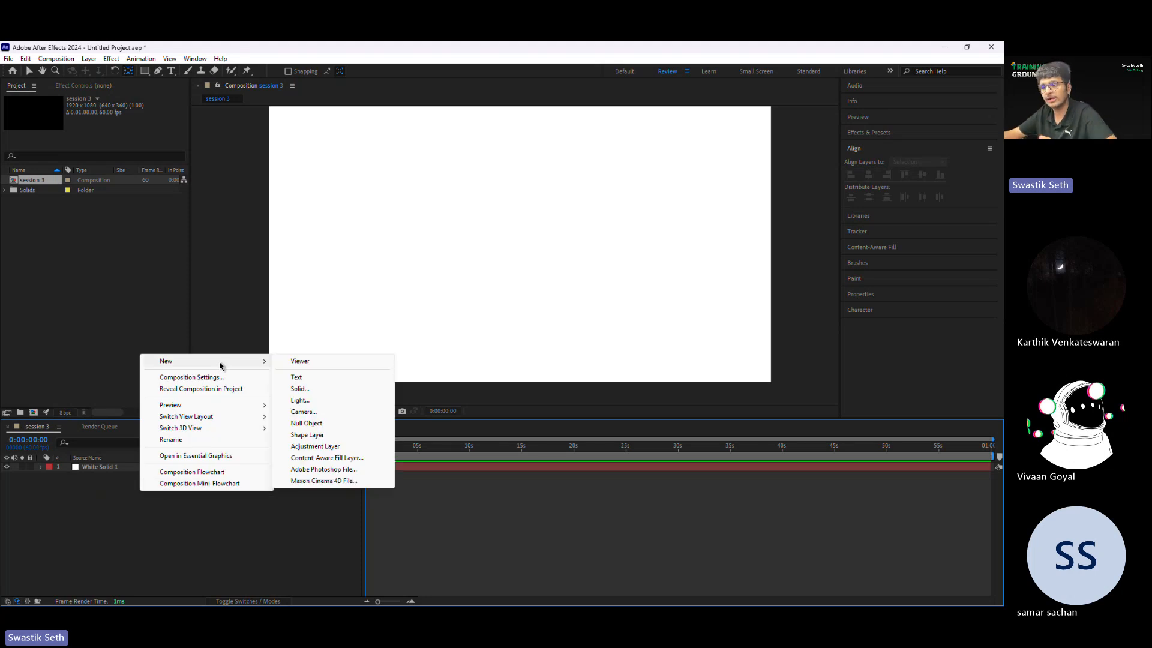
pyautogui.rightClick(196, 380)
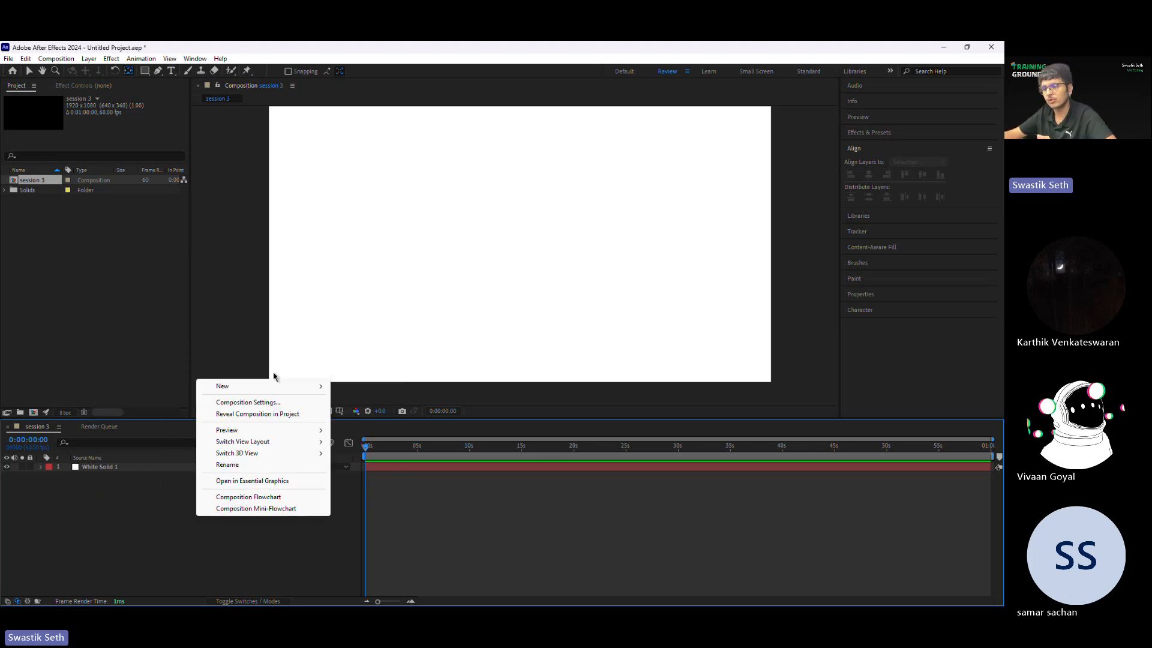
pyautogui.rightClick(117, 398)
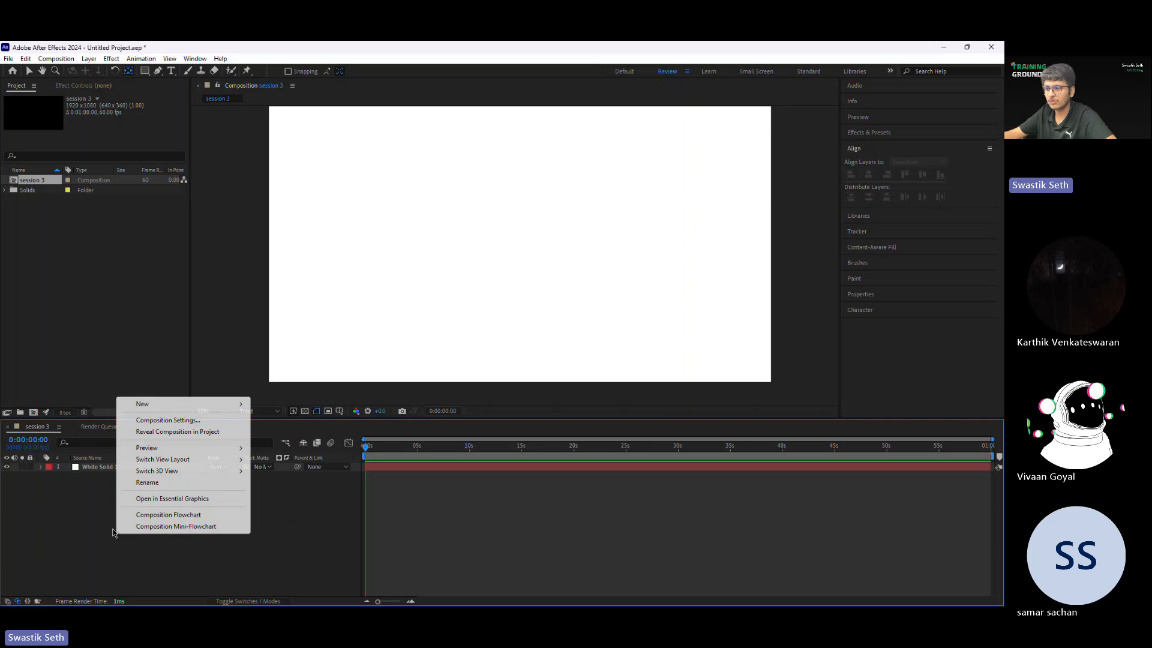
pyautogui.moveTo(154, 406)
pyautogui.click(280, 454)
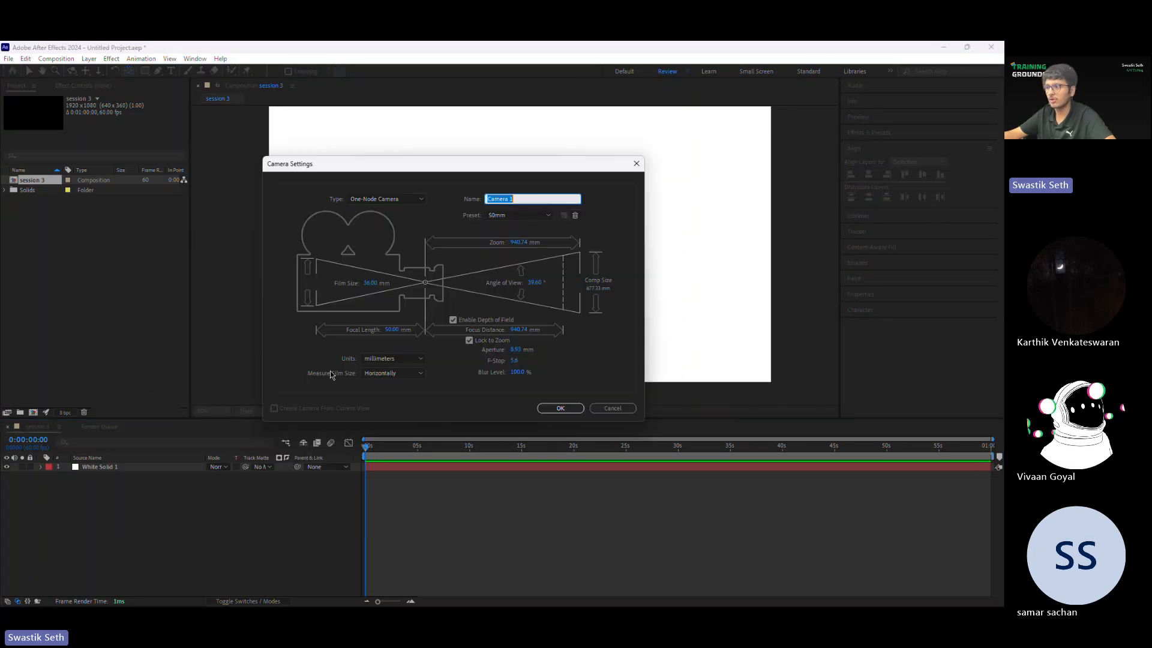
pyautogui.click(386, 199)
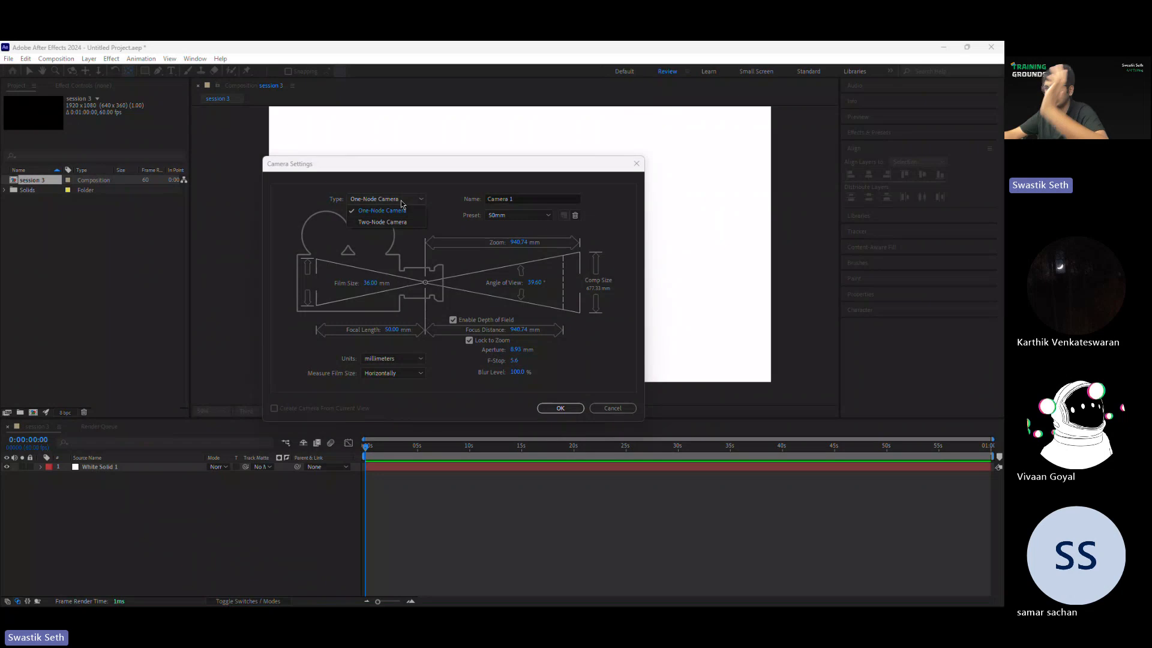
pyautogui.click(384, 222)
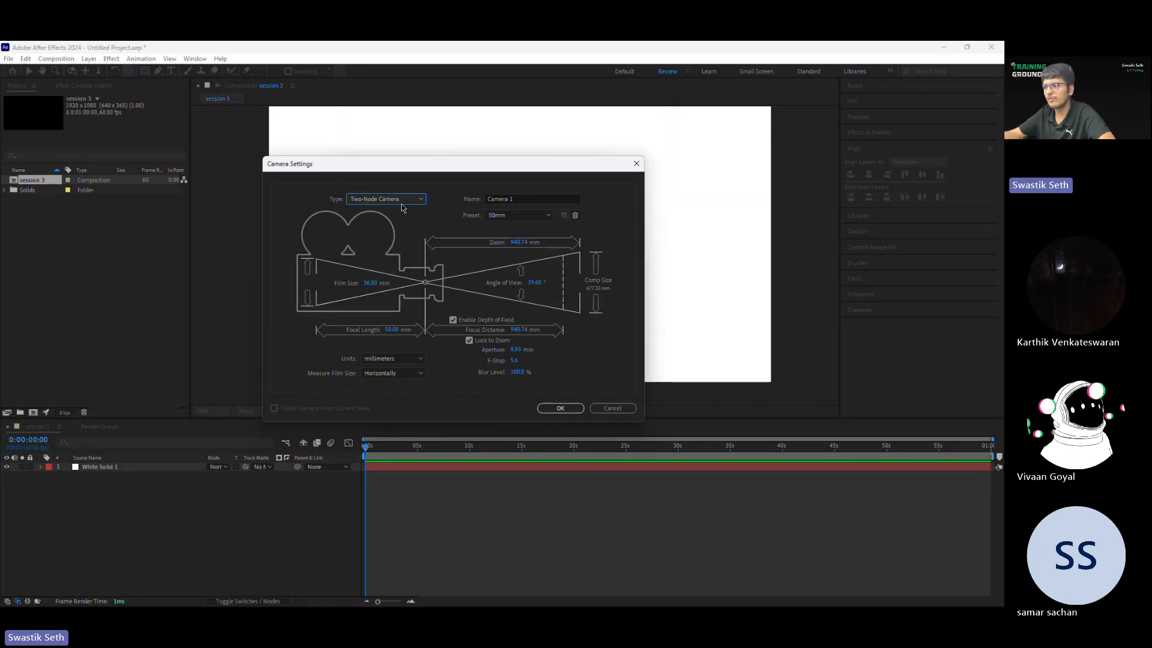
pyautogui.click(398, 201)
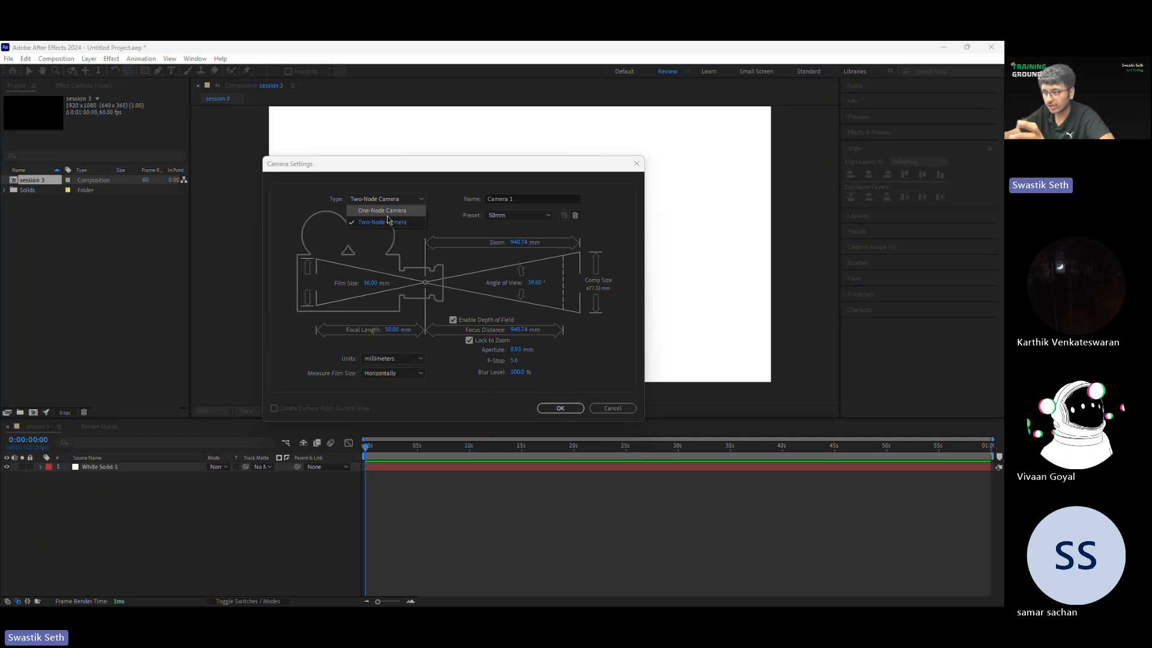
pyautogui.click(387, 212)
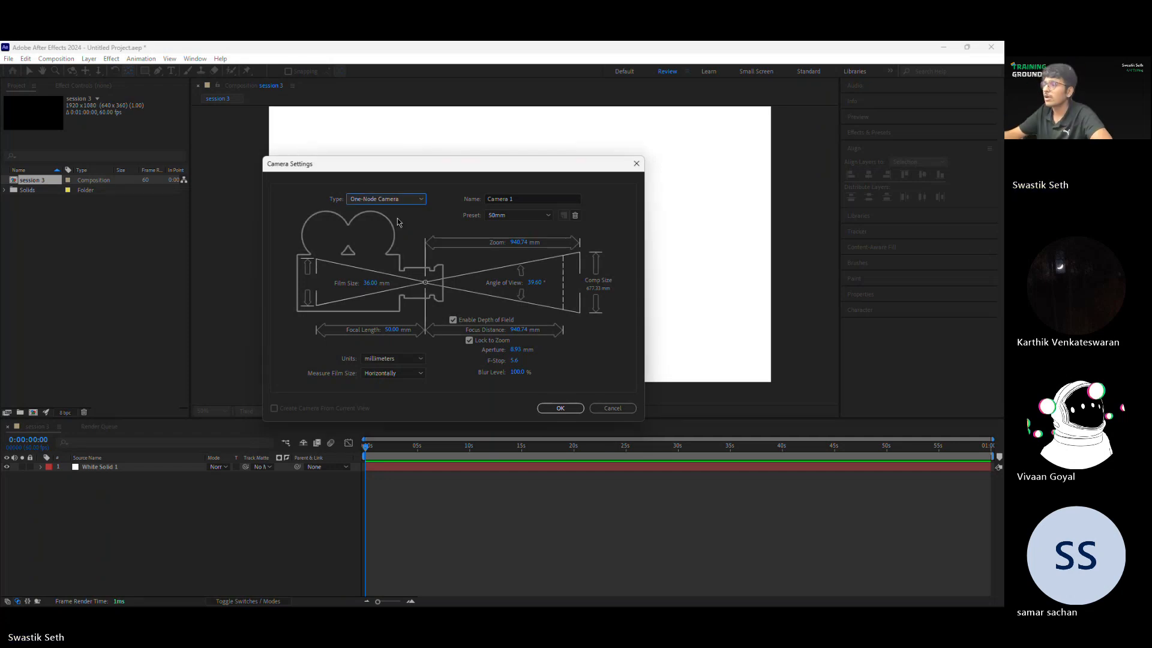
pyautogui.click(528, 214)
pyautogui.click(539, 216)
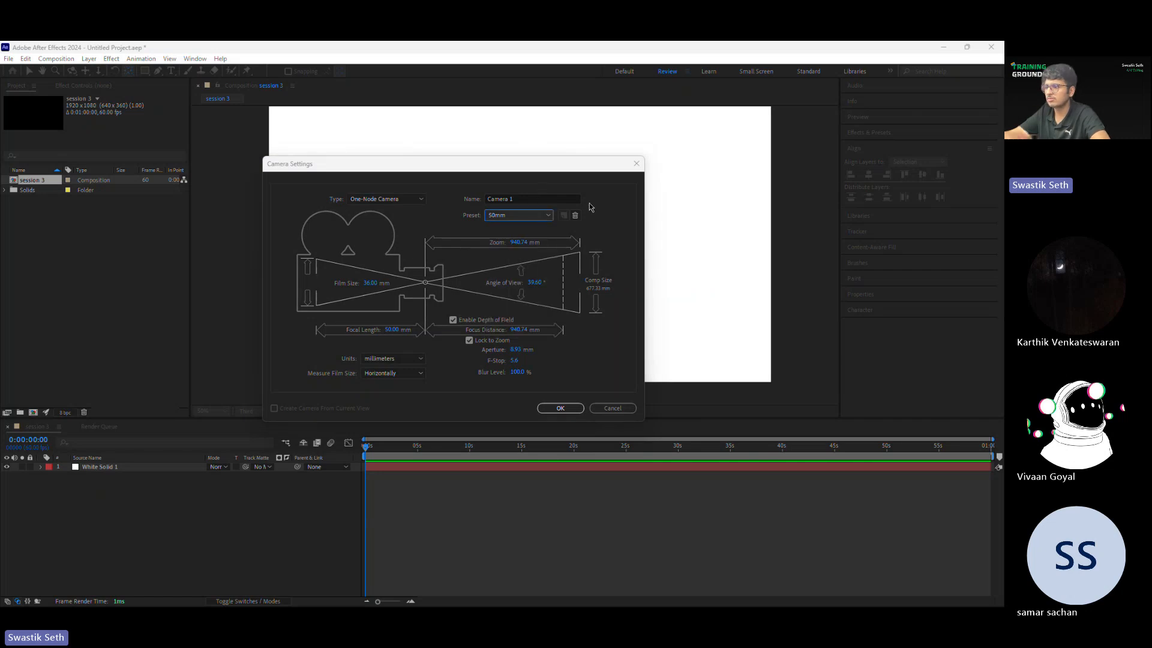
# Step: Name the new camera "camera 1" and create it
pyautogui.click(539, 200)
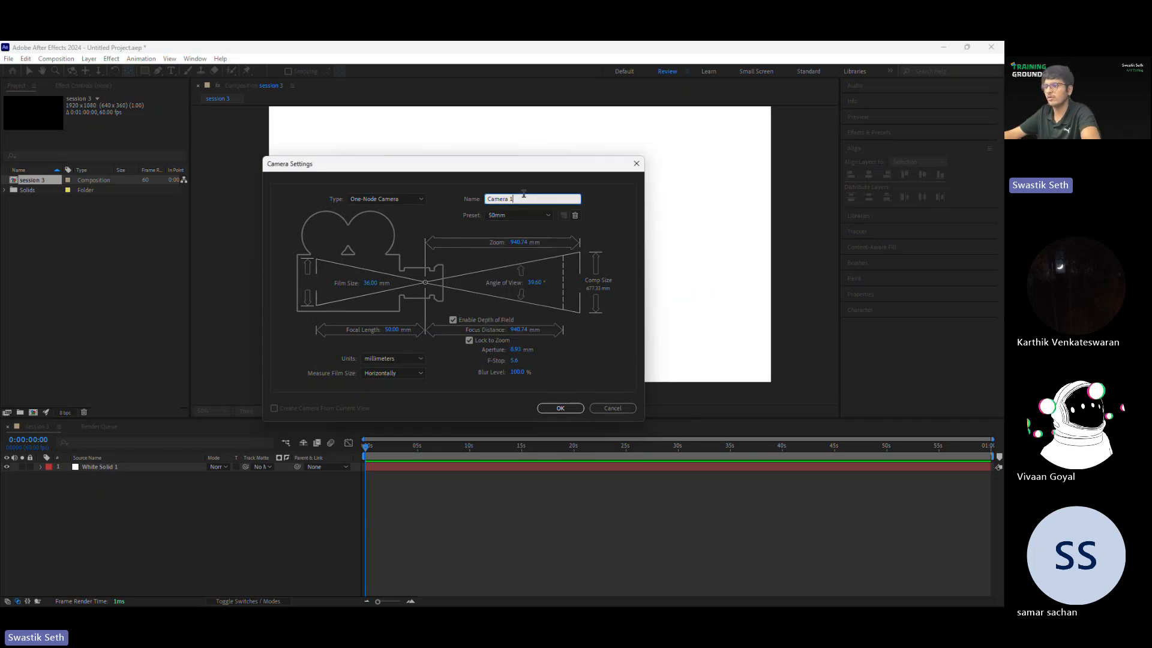
pyautogui.hotkey('ctrl', 'a')
pyautogui.write('new cma')
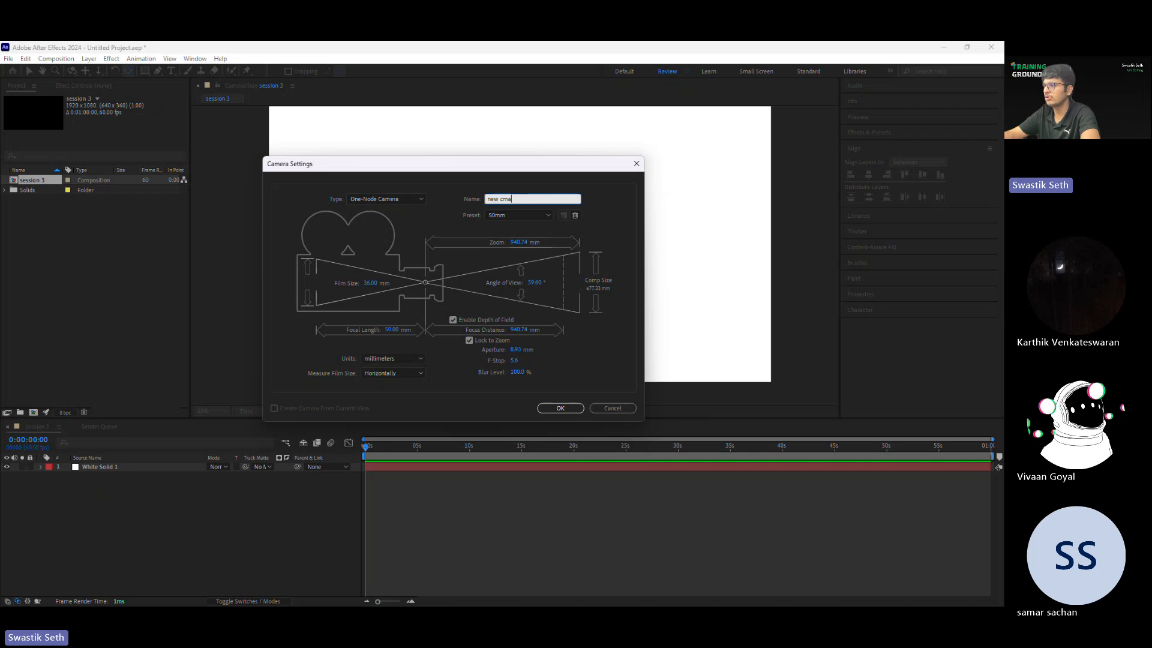
pyautogui.write('er')
pyautogui.hotkey('ctrl', 'a')
pyautogui.press('BackSpace')
pyautogui.write('camer')
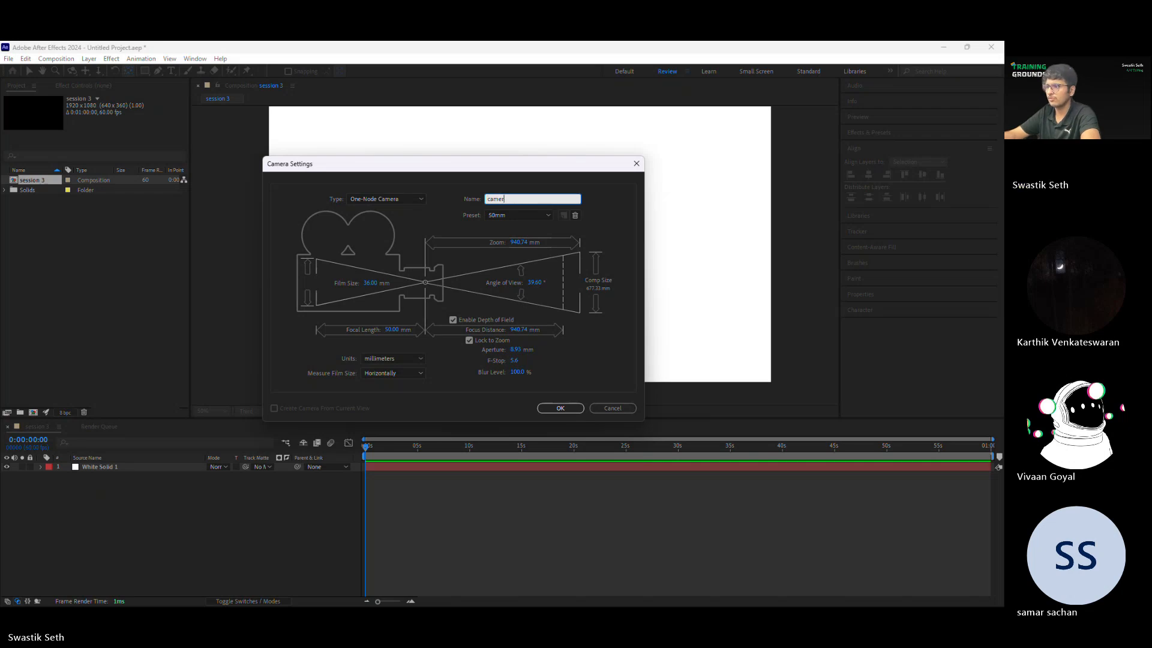
pyautogui.write('a 1')
pyautogui.click(445, 380)
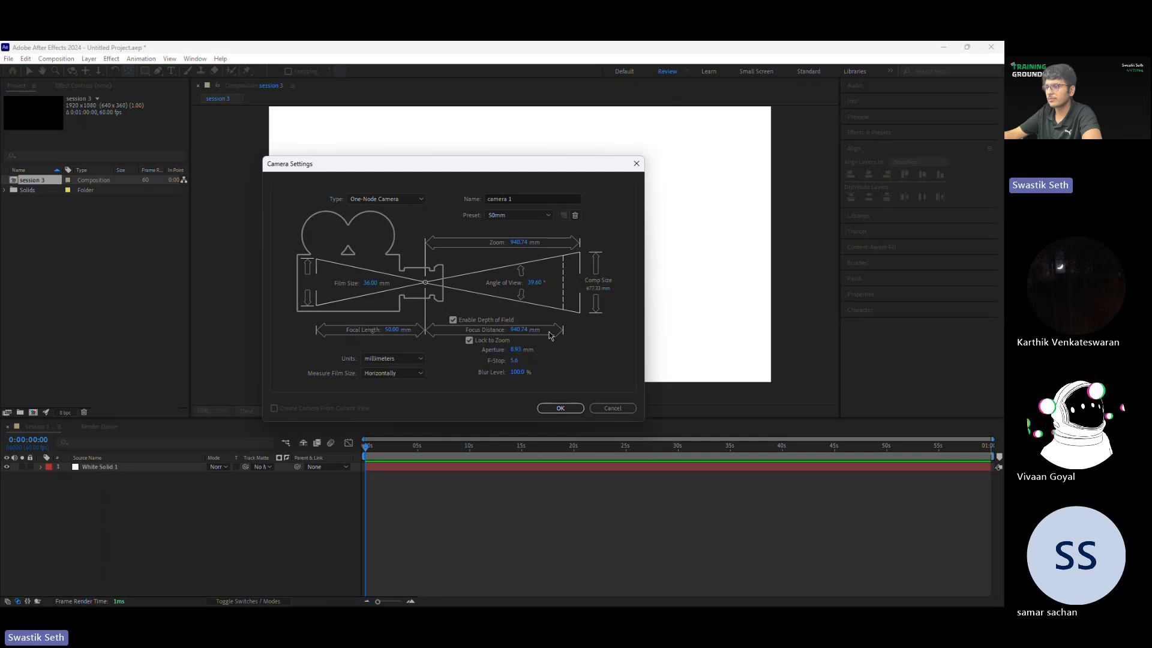
pyautogui.click(560, 408)
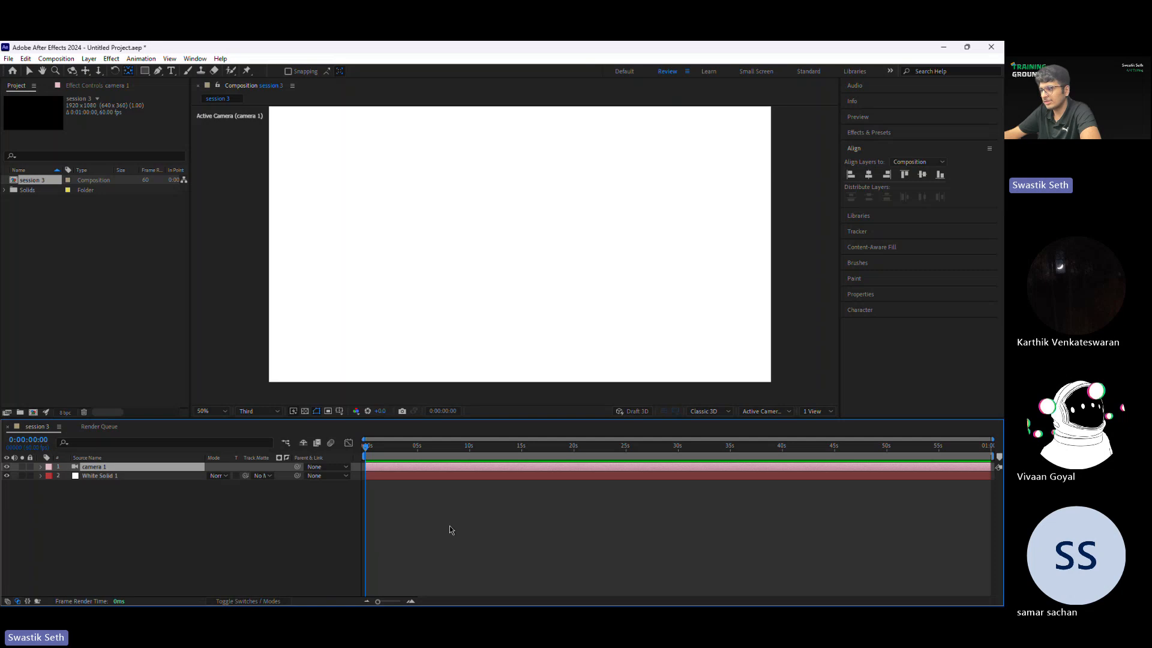
# Step: Review the available 3D renderers, camera views and view layout choices for the composition
pyautogui.click(698, 413)
pyautogui.click(702, 412)
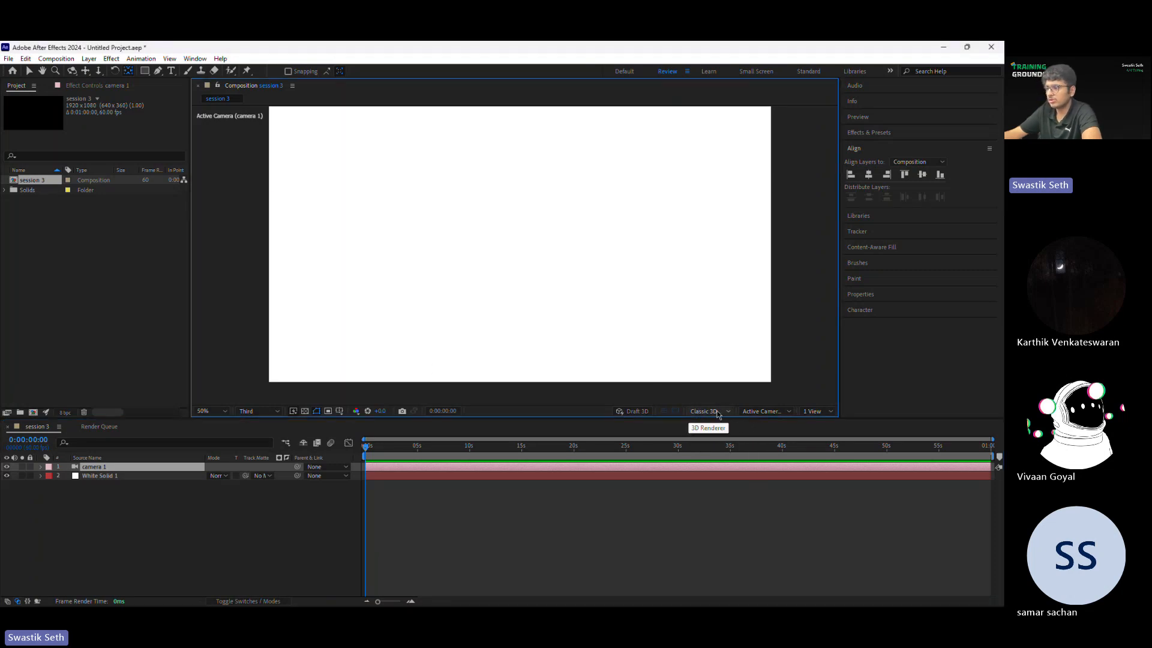
pyautogui.click(717, 411)
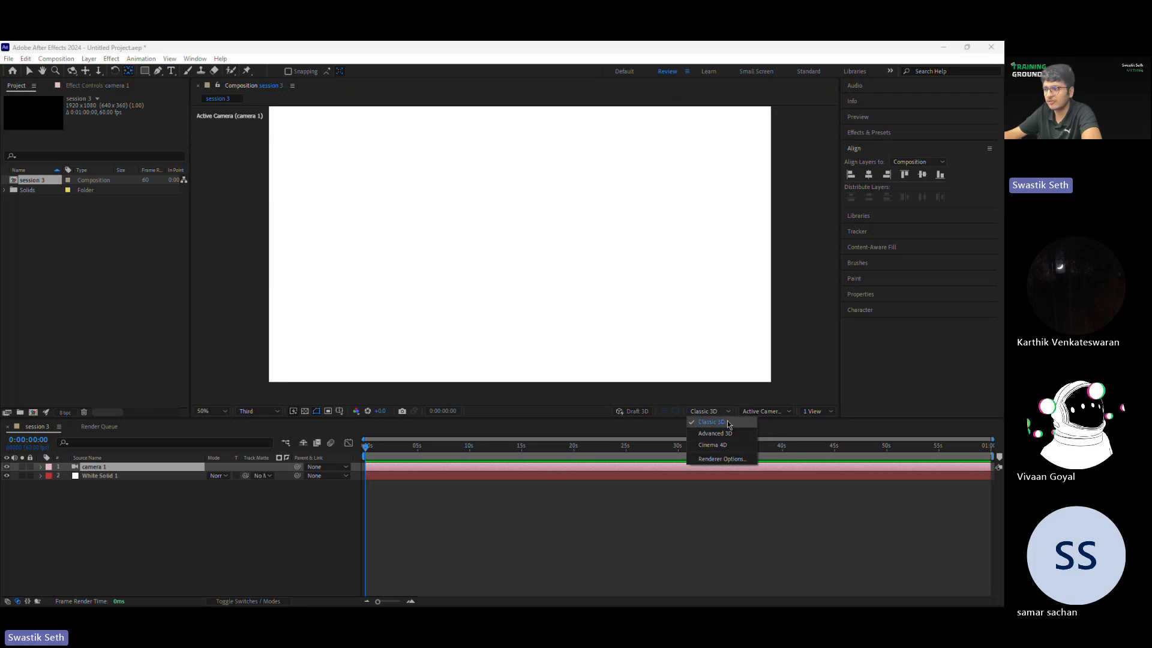
pyautogui.click(770, 414)
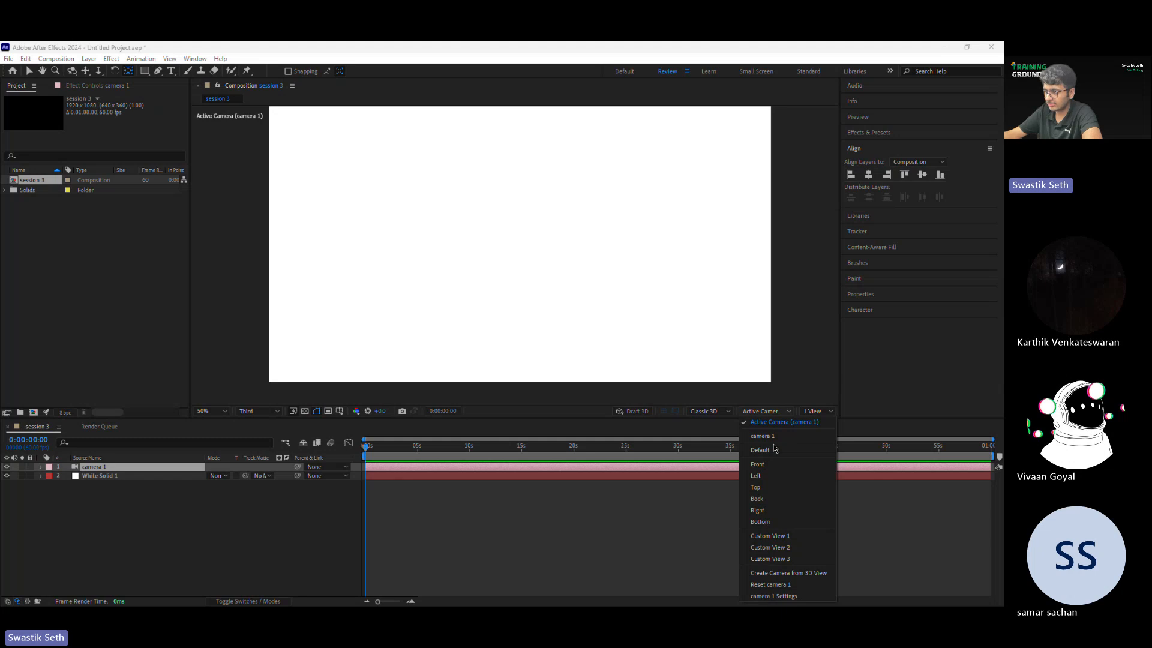
pyautogui.click(818, 412)
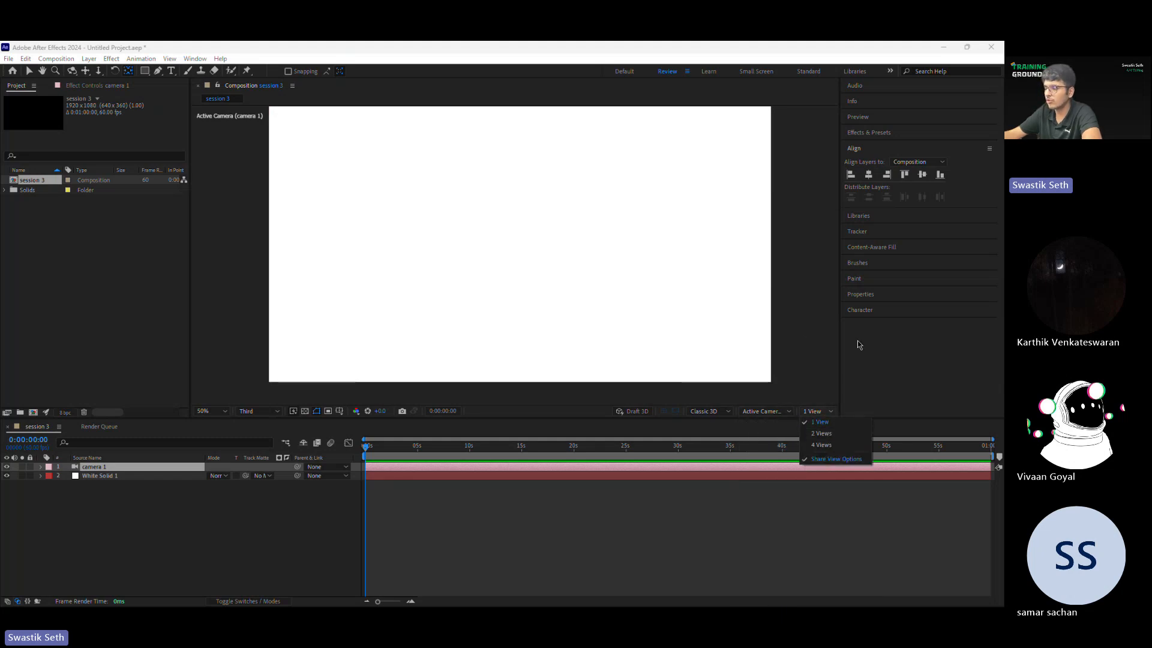
pyautogui.click(612, 500)
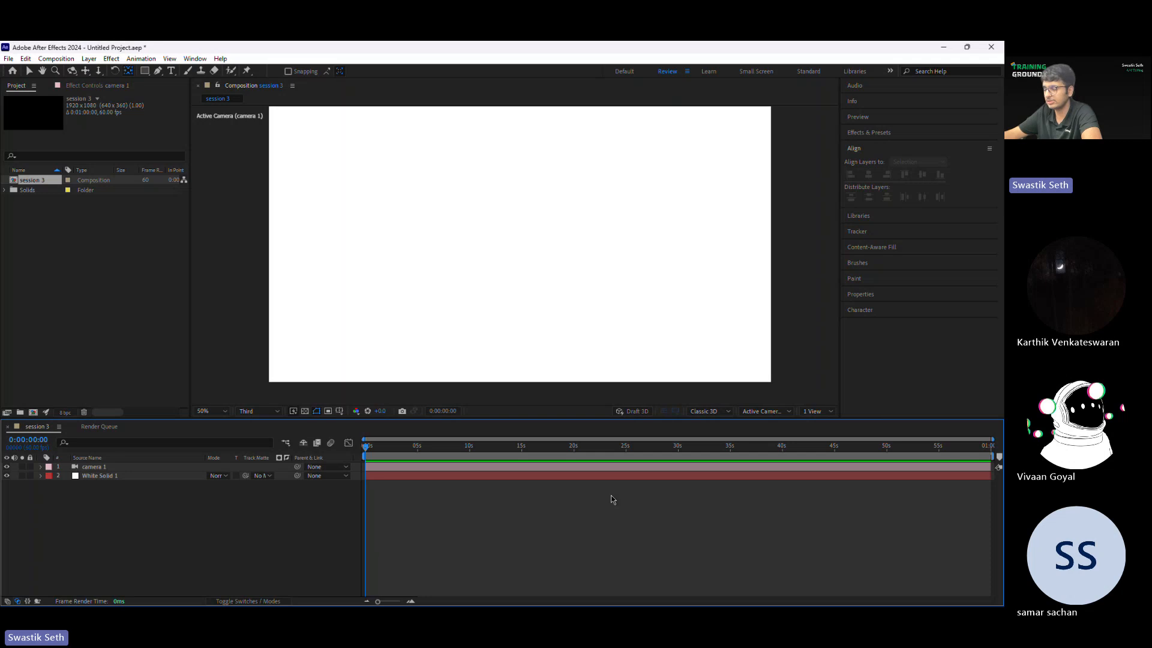
# Step: Inspect the 3D renderer choices and the Classic 3D render options without changing them
pyautogui.click(712, 414)
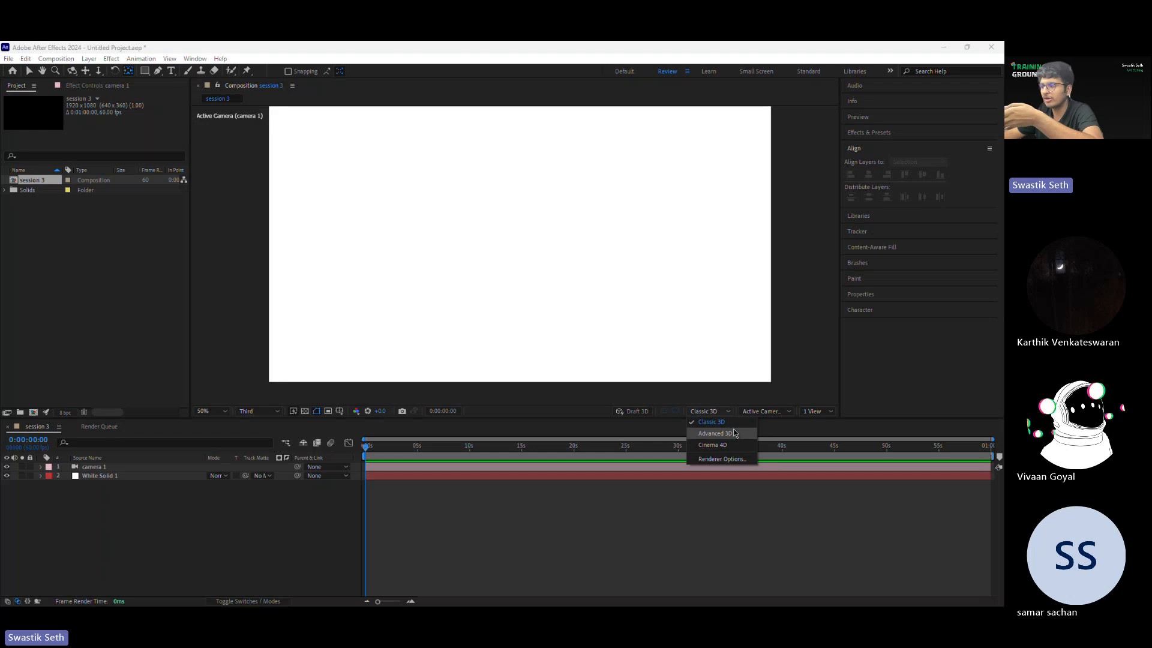
pyautogui.click(507, 506)
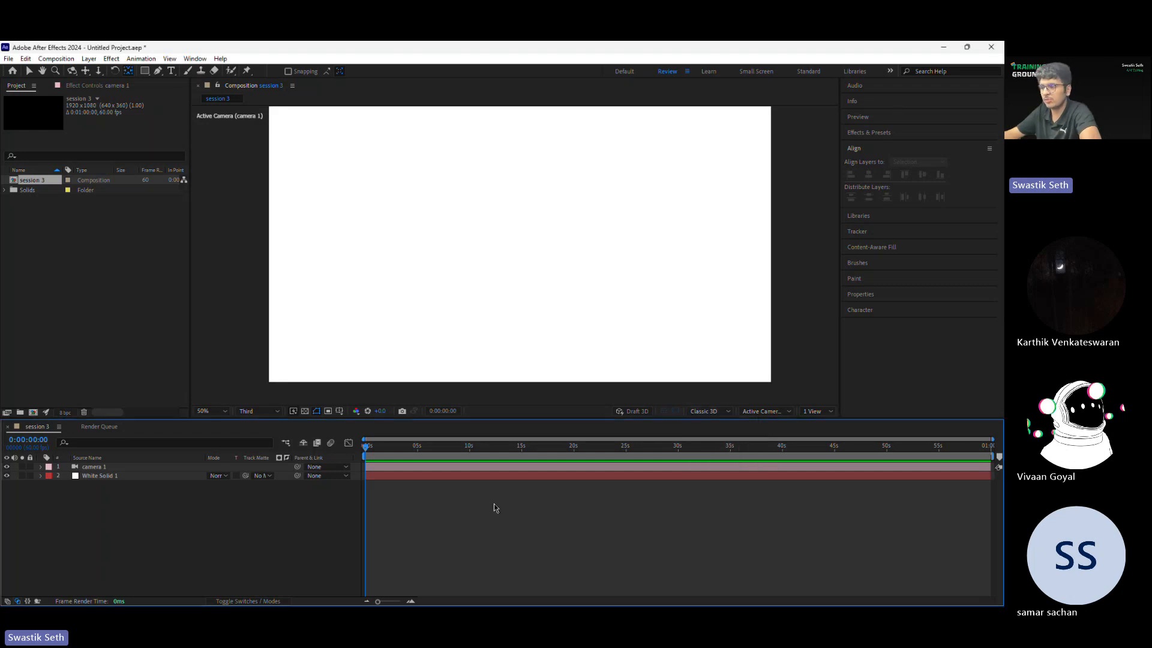
pyautogui.click(722, 413)
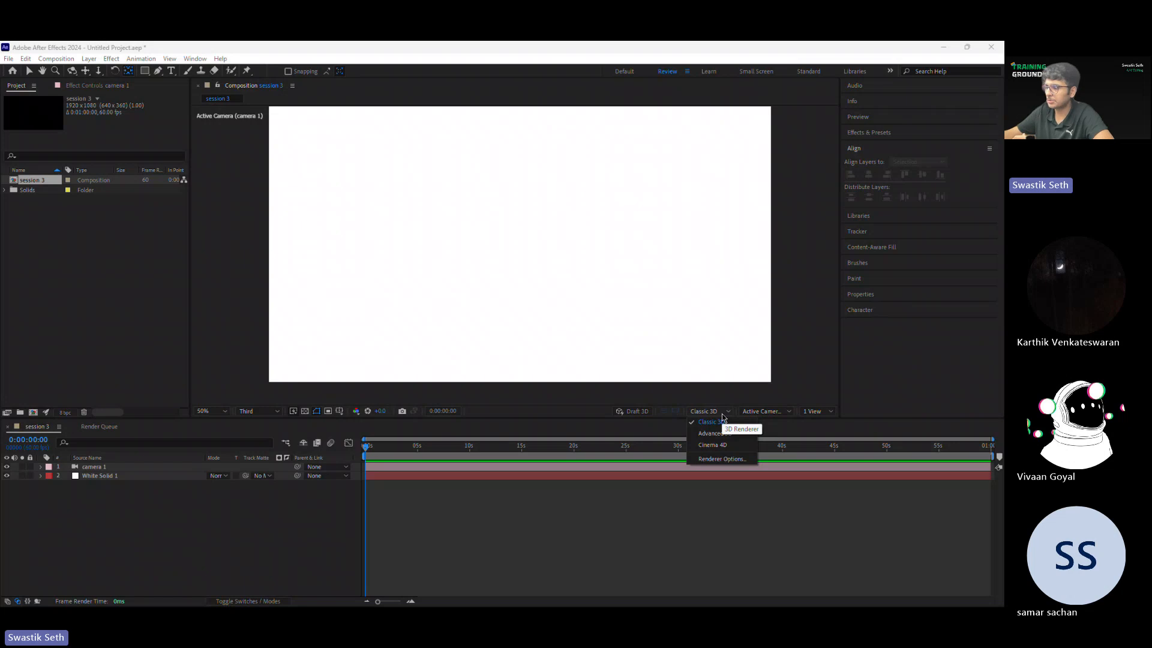
pyautogui.click(722, 459)
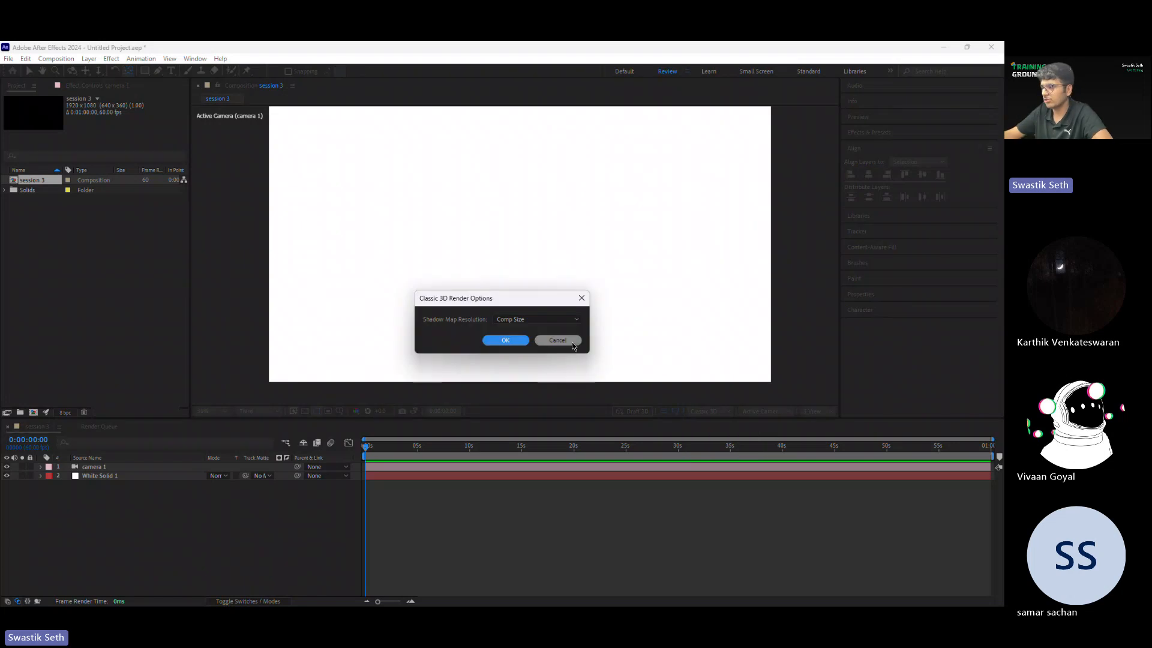
pyautogui.click(571, 342)
pyautogui.click(726, 414)
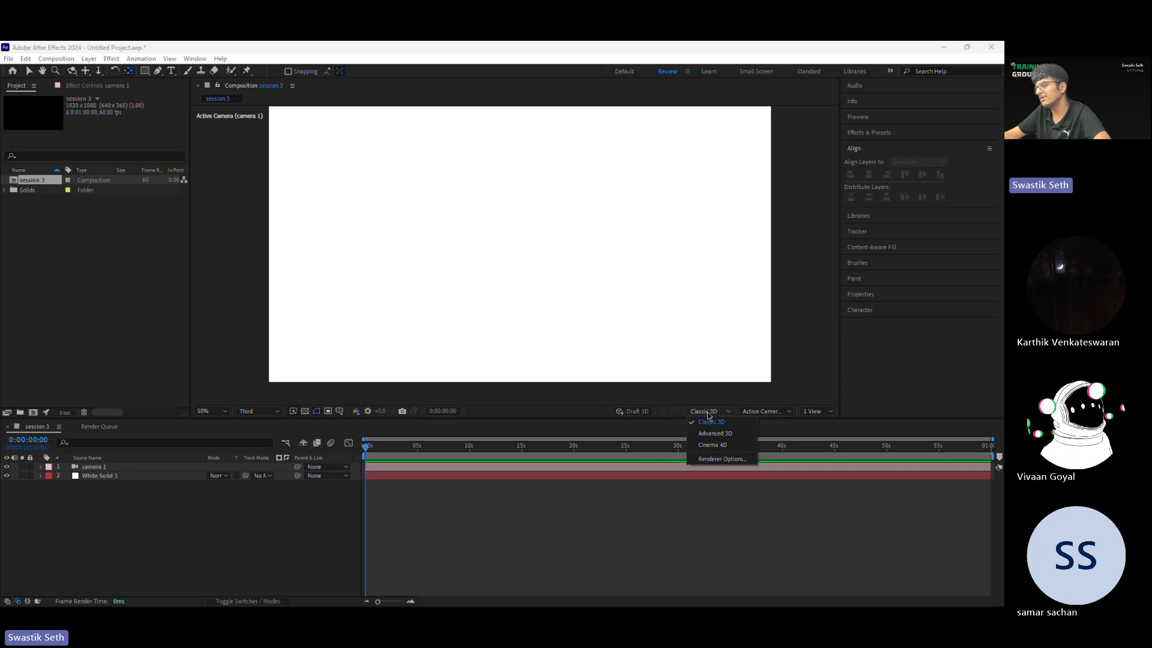
pyautogui.click(554, 497)
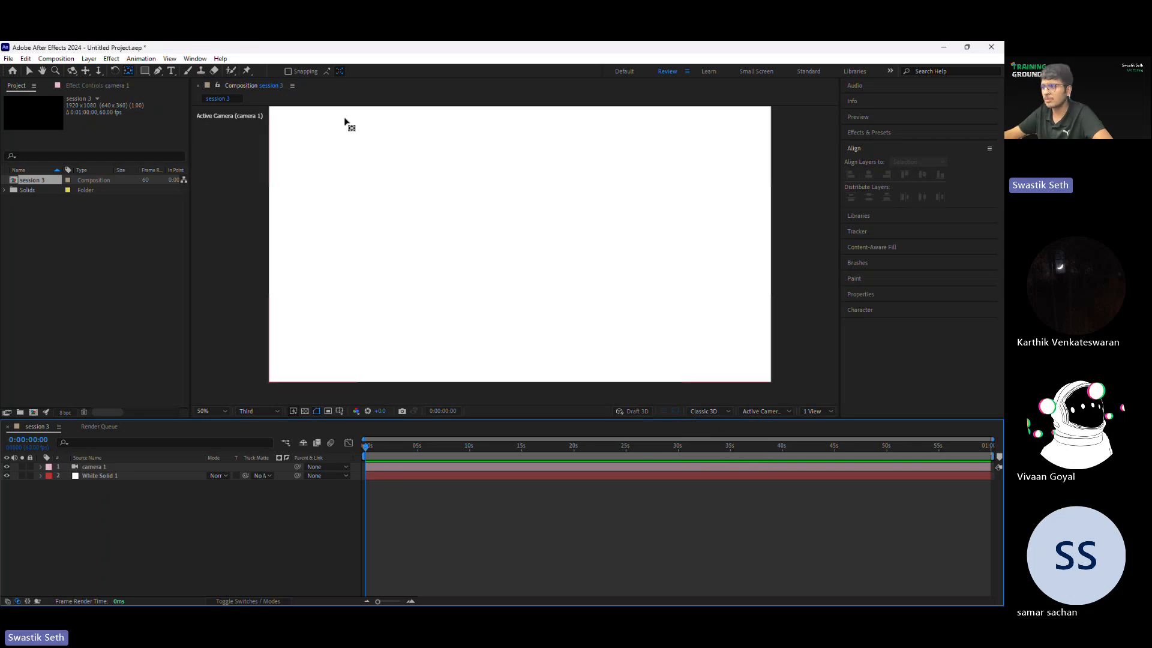
pyautogui.click(728, 401)
pyautogui.click(724, 411)
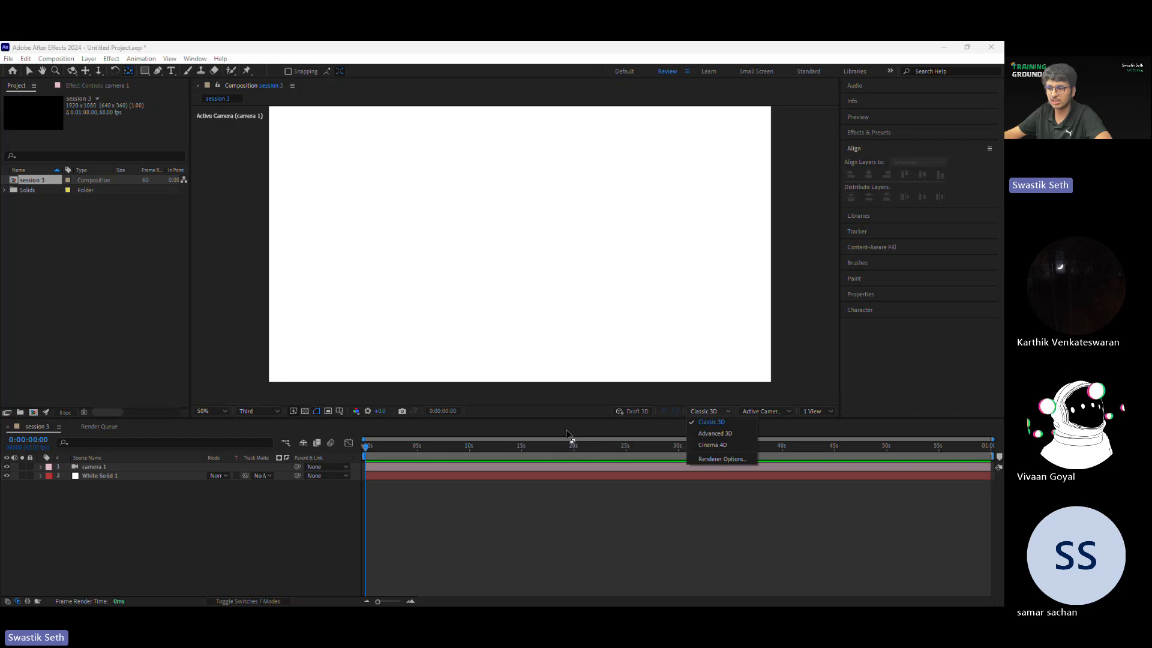
pyautogui.click(400, 496)
# Step: Draw a green rectangle in the upper-left area of the composition on a new shape layer
pyautogui.click(146, 72)
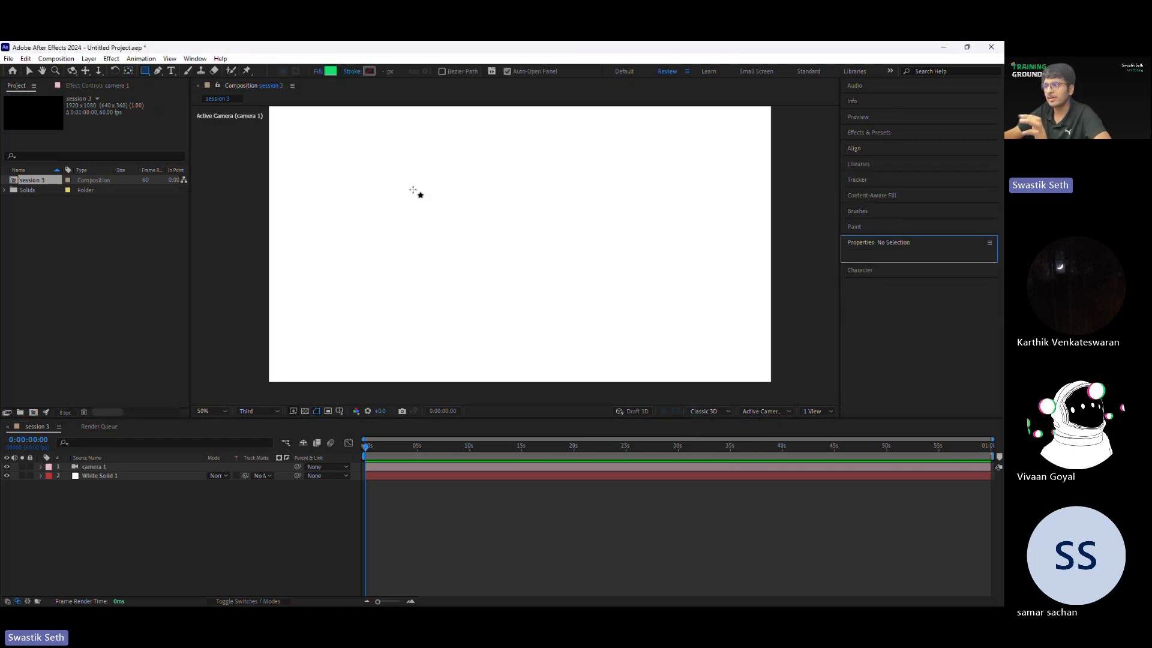
pyautogui.moveTo(301, 133)
pyautogui.mouseDown()
pyautogui.moveTo(445, 196)
pyautogui.moveTo(411, 244)
pyautogui.moveTo(416, 193)
pyautogui.moveTo(428, 195)
pyautogui.mouseUp()
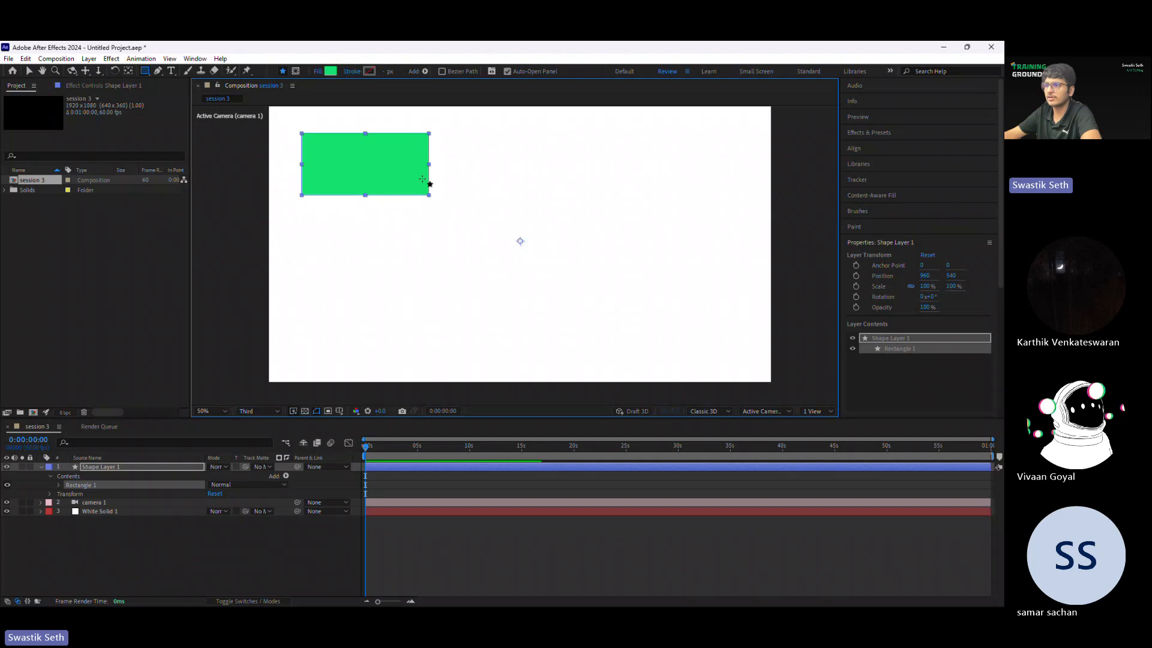
# Step: Draw a green circle on a new shape layer in the right half of the composition
pyautogui.click(490, 548)
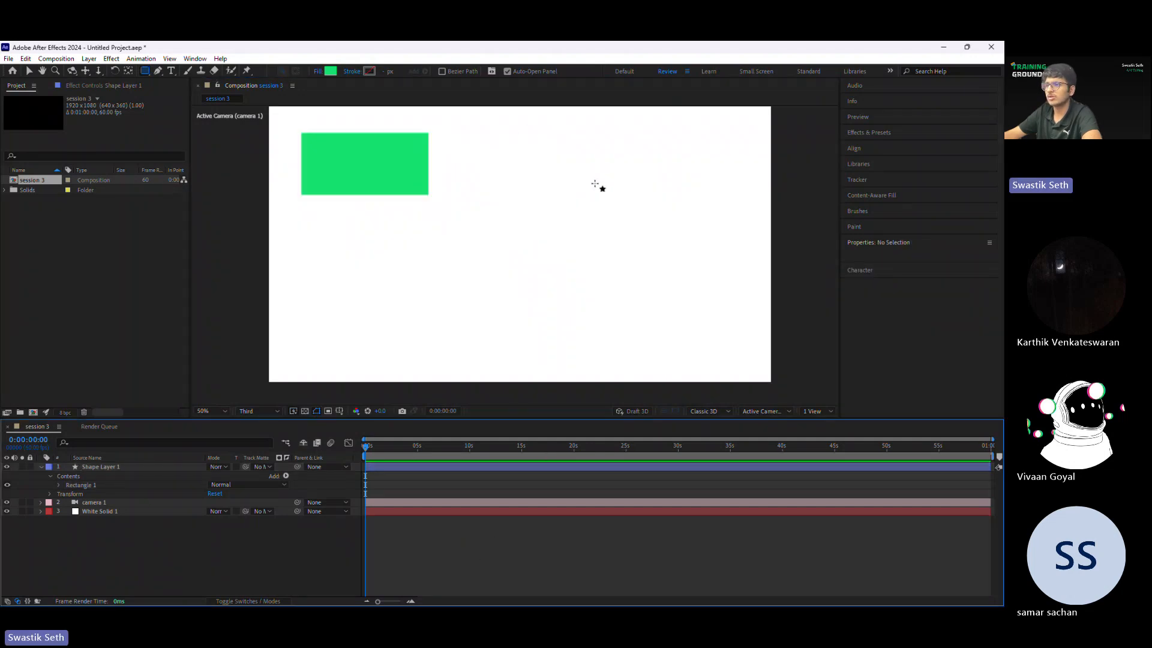
pyautogui.press('q')
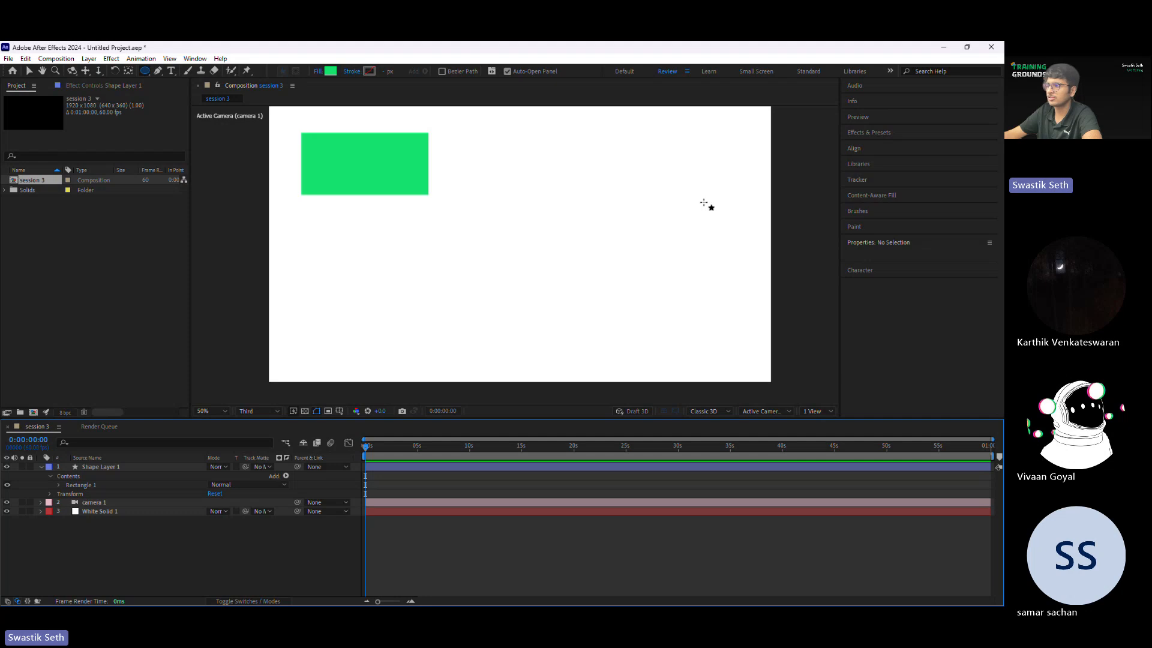
pyautogui.moveTo(704, 202); pyautogui.dragTo(606, 296)
# Step: Reposition the green rectangle and the circle closer together around the upper middle of the composition
pyautogui.press('v')
pyautogui.moveTo(660, 255)
pyautogui.mouseDown()
pyautogui.moveTo(655, 232)
pyautogui.moveTo(622, 216)
pyautogui.mouseUp()
pyautogui.moveTo(387, 168); pyautogui.dragTo(482, 191)
pyautogui.moveTo(645, 217); pyautogui.dragTo(619, 231)
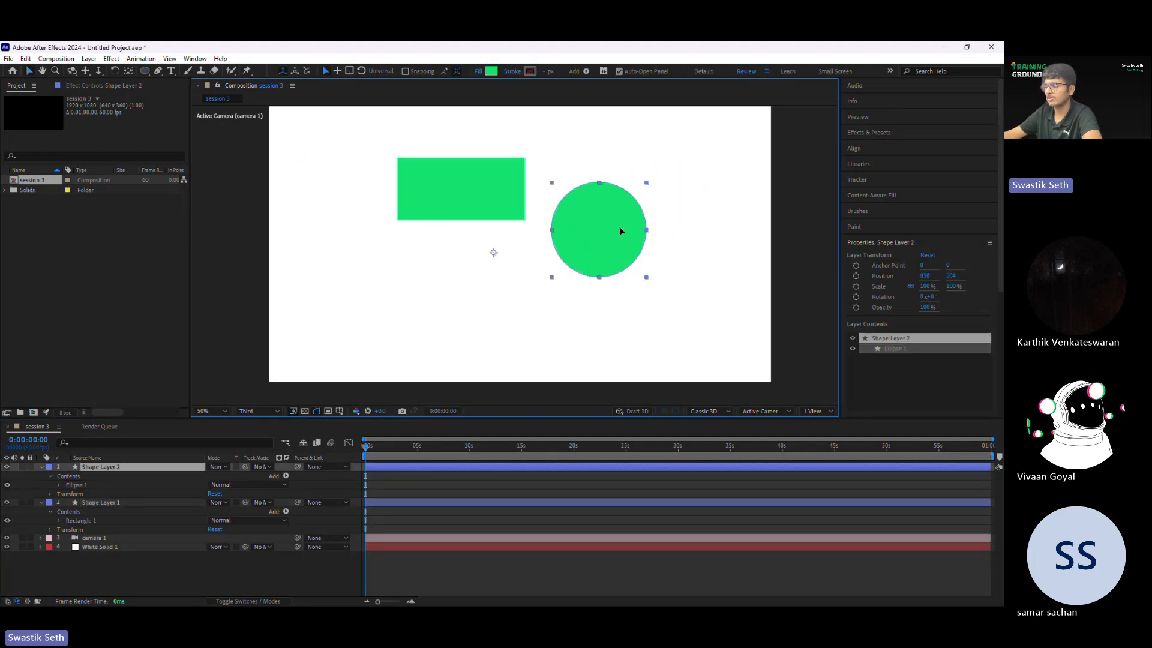
pyautogui.moveTo(504, 195); pyautogui.dragTo(502, 193)
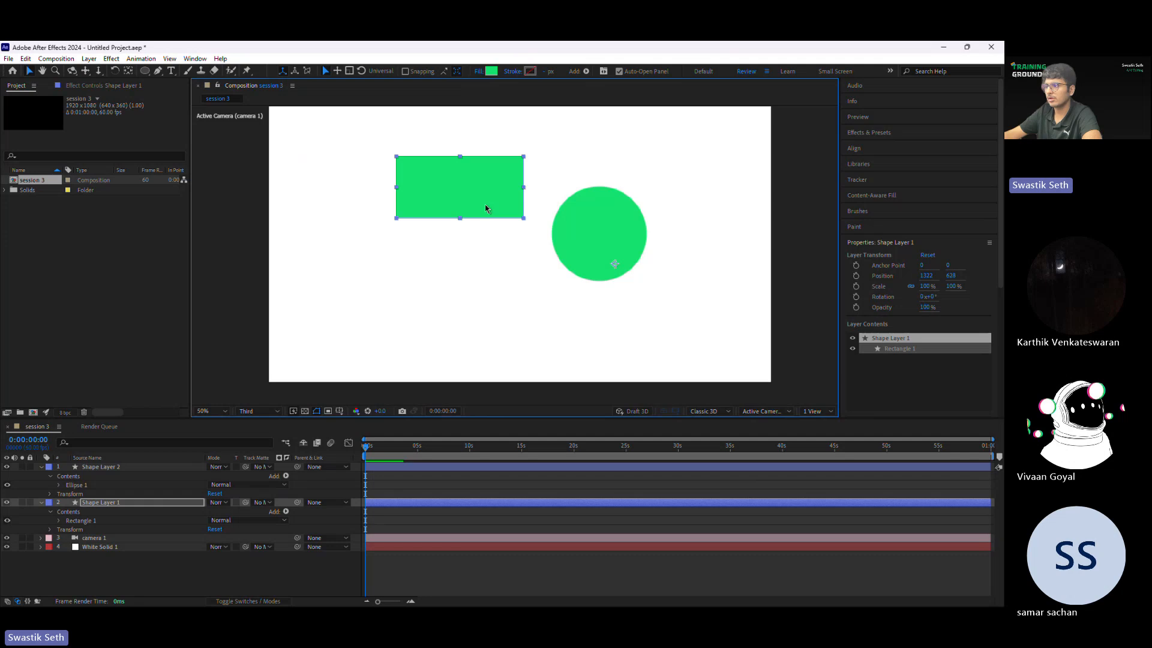
# Step: Change the circle's fill colour to dark green
pyautogui.click(599, 239)
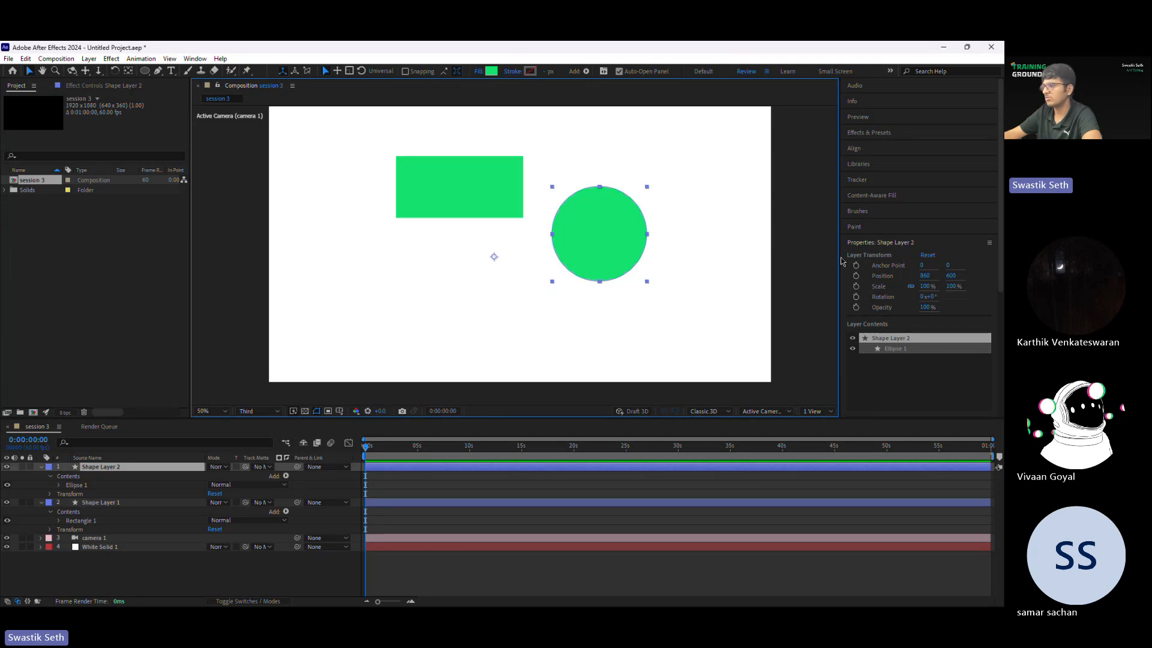
pyautogui.click(490, 71)
pyautogui.moveTo(669, 438); pyautogui.dragTo(665, 481)
pyautogui.click(775, 386)
pyautogui.click(370, 139)
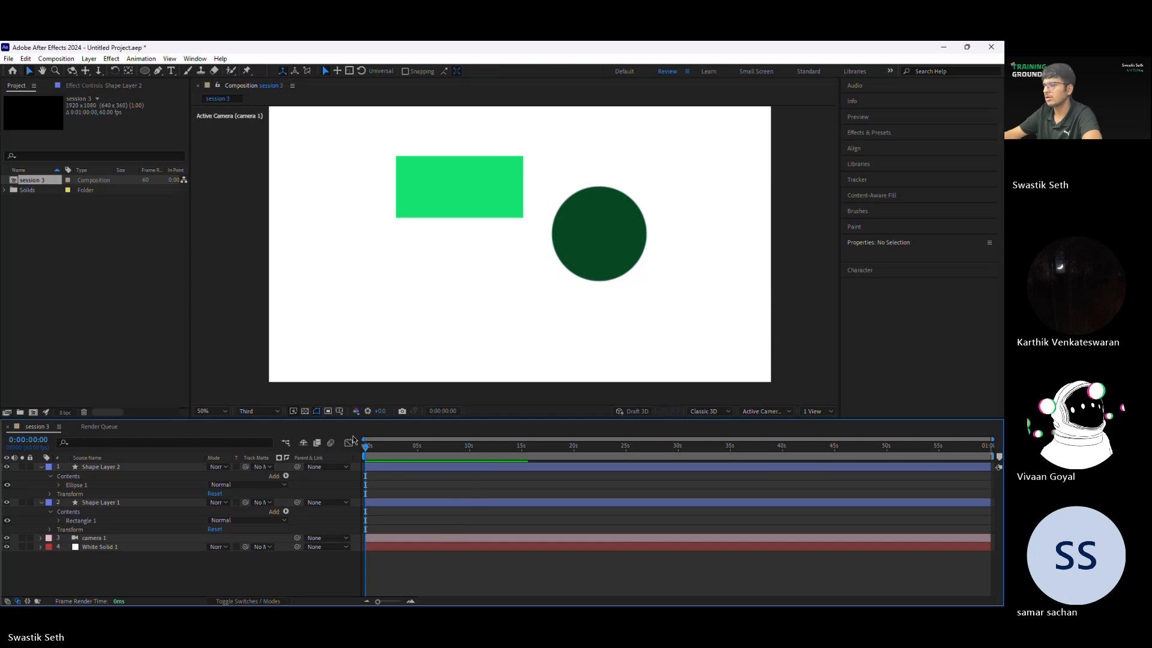
# Step: Draw a small pentagon on a new shape layer in the lower-left area of the composition
pyautogui.click(144, 71)
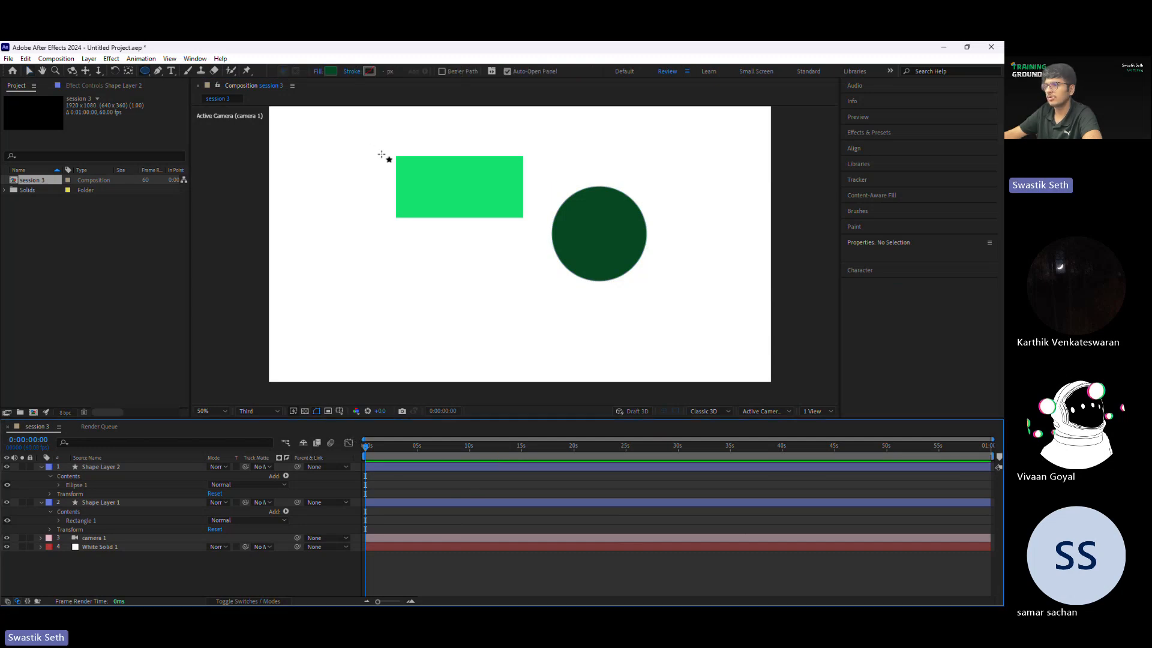
pyautogui.moveTo(361, 240)
pyautogui.mouseDown()
pyautogui.moveTo(411, 328)
pyautogui.moveTo(381, 276)
pyautogui.moveTo(396, 311)
pyautogui.mouseUp()
pyautogui.press('v')
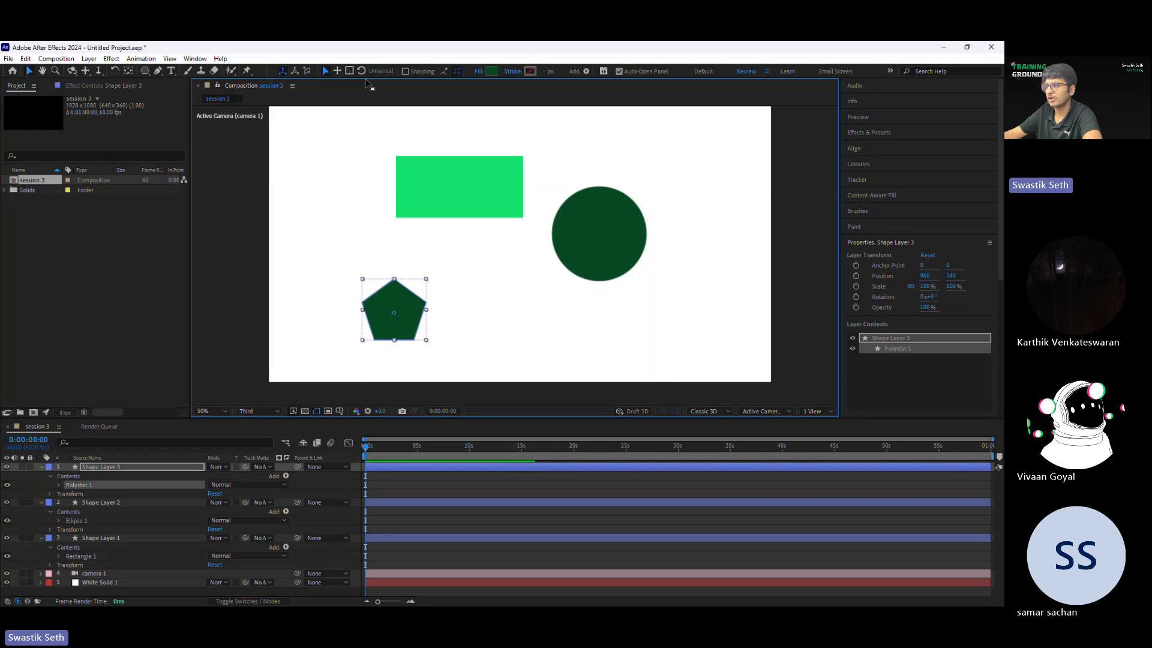
# Step: Change the pentagon's fill to bright blue and move it slightly inward, below the rectangle
pyautogui.click(492, 71)
pyautogui.click(690, 442)
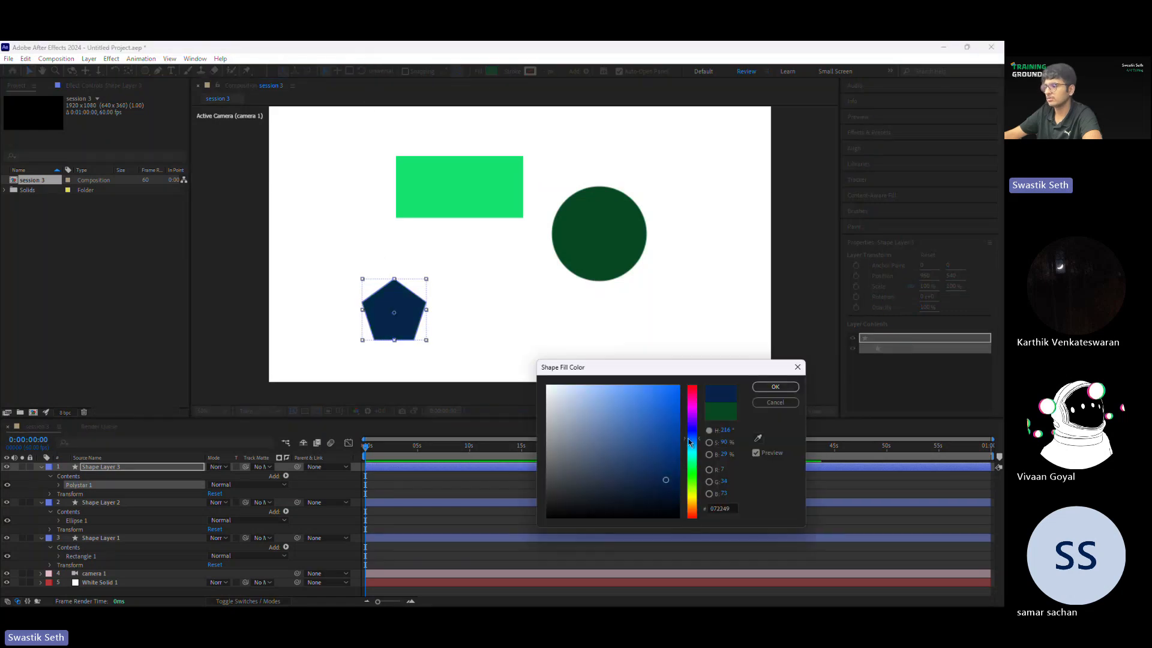
pyautogui.moveTo(666, 480); pyautogui.dragTo(712, 311)
pyautogui.click(775, 386)
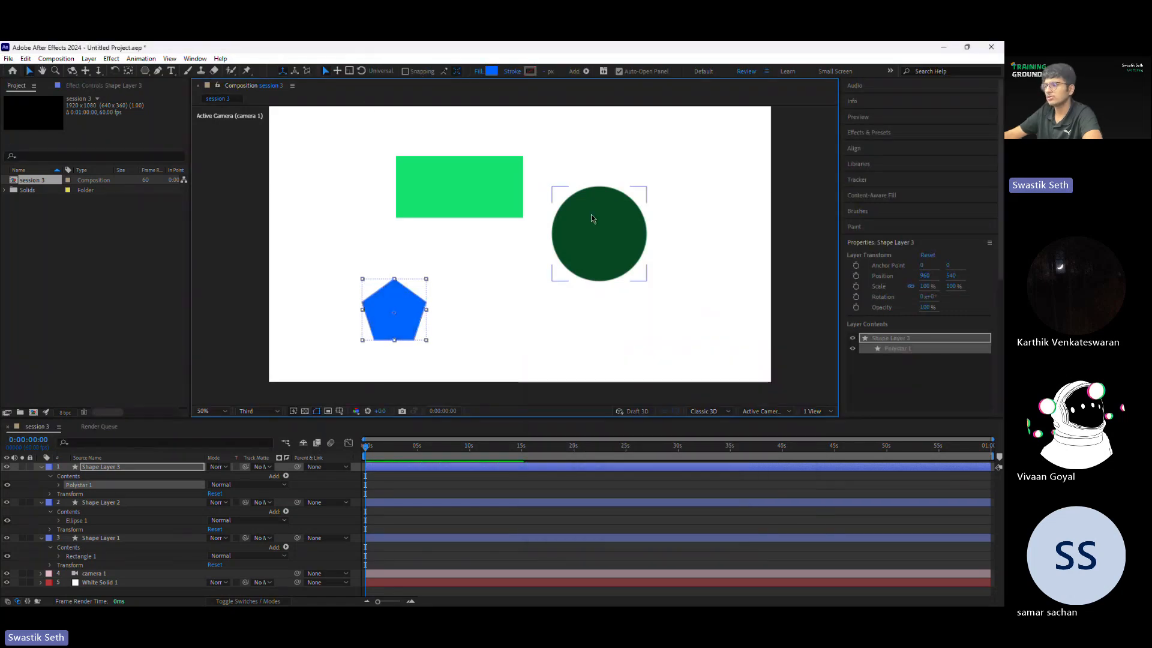
pyautogui.moveTo(394, 313); pyautogui.dragTo(430, 330)
pyautogui.click(416, 545)
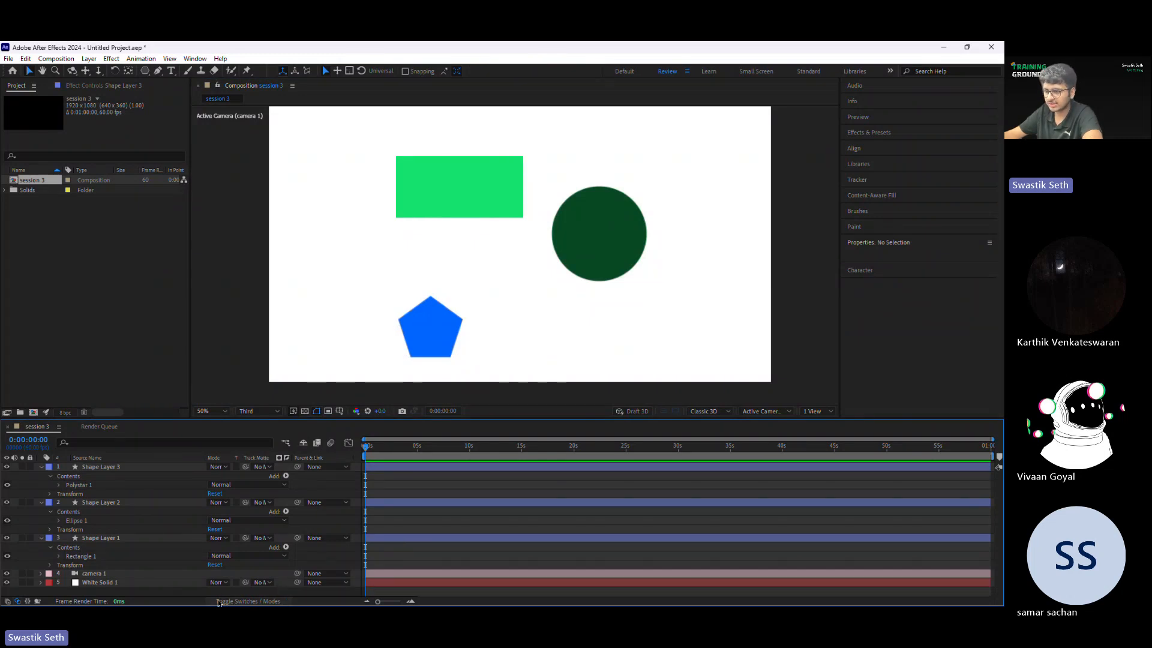
# Step: Show the layer switches, collapse the three shape layers and make all of them 3D layers
pyautogui.click(236, 600)
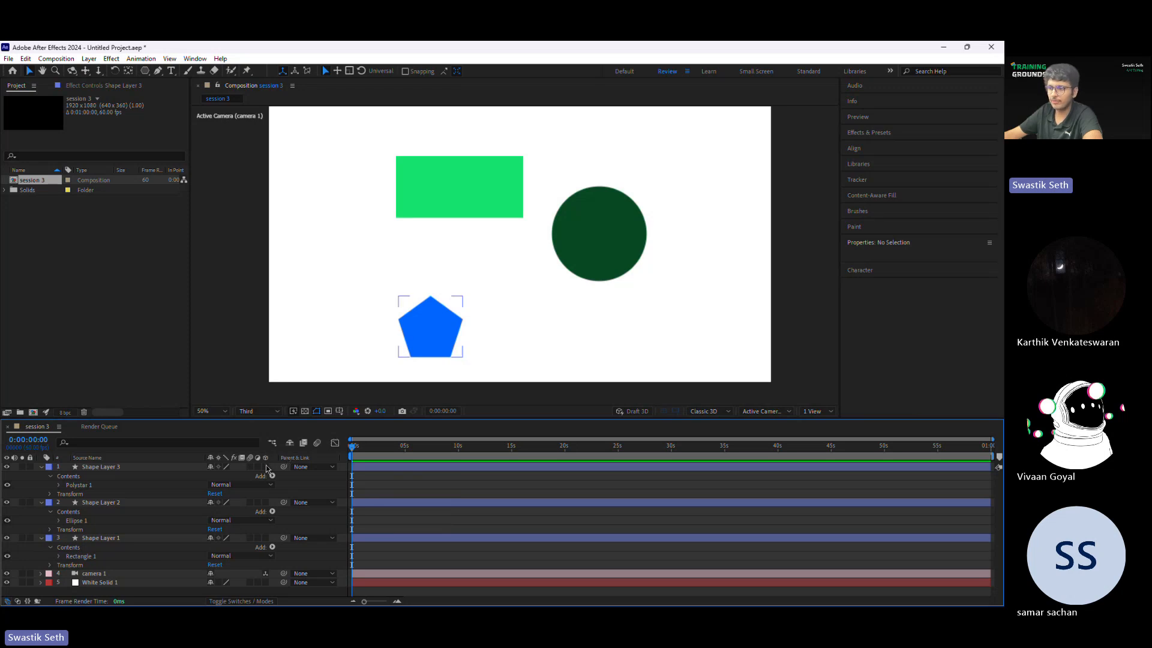
pyautogui.click(42, 467)
pyautogui.click(41, 475)
pyautogui.click(41, 485)
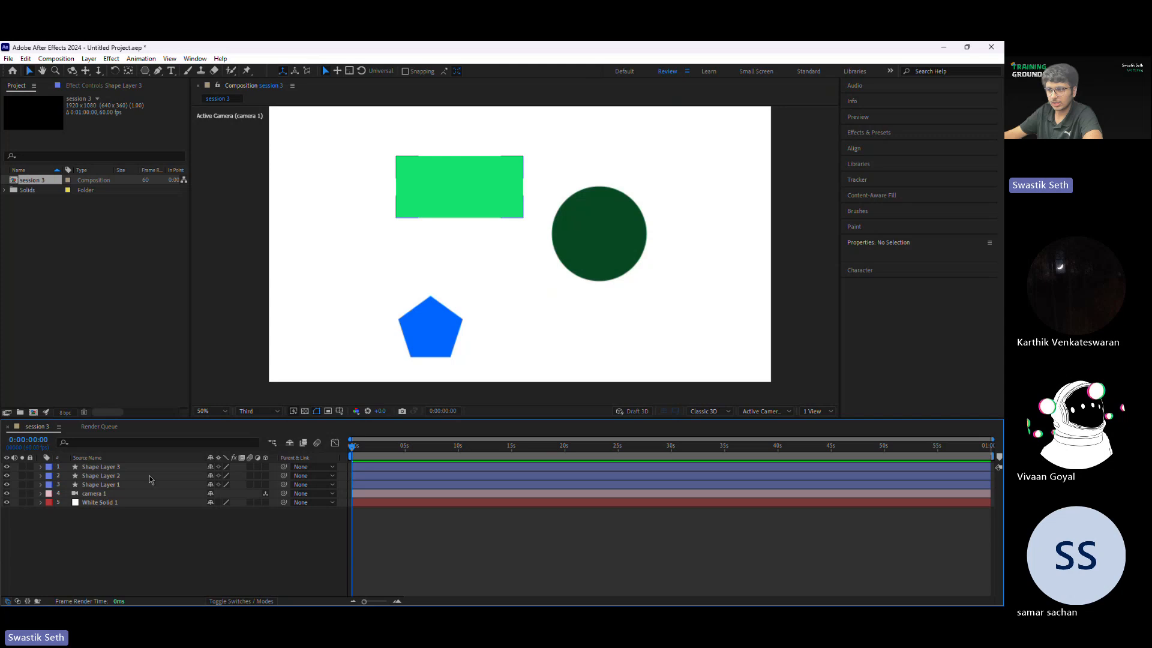
pyautogui.click(266, 467)
pyautogui.click(265, 484)
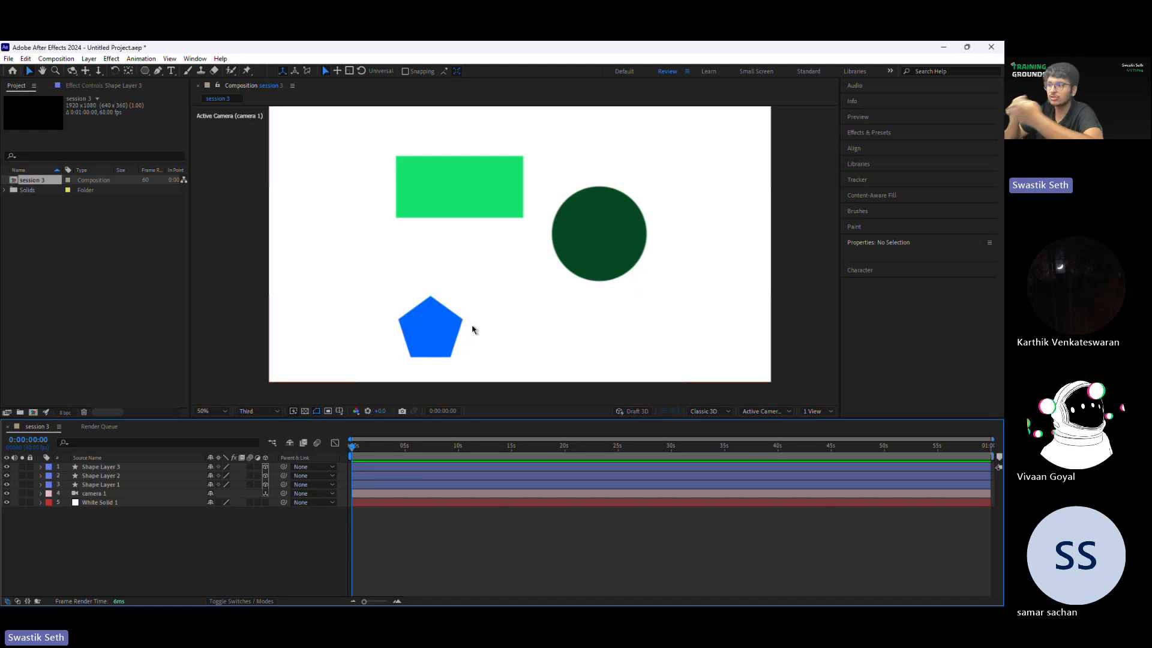
# Step: Inspect the Camera Options properties of camera 1 in the timeline and collapse the layer again
pyautogui.click(154, 493)
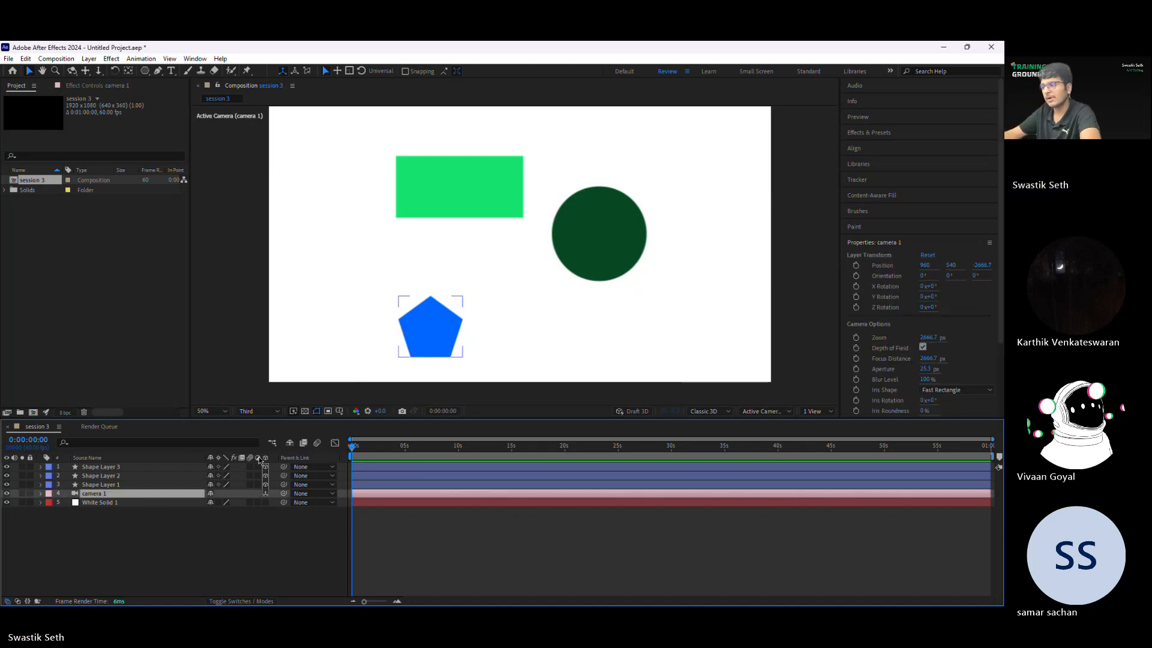
pyautogui.click(40, 493)
pyautogui.click(50, 511)
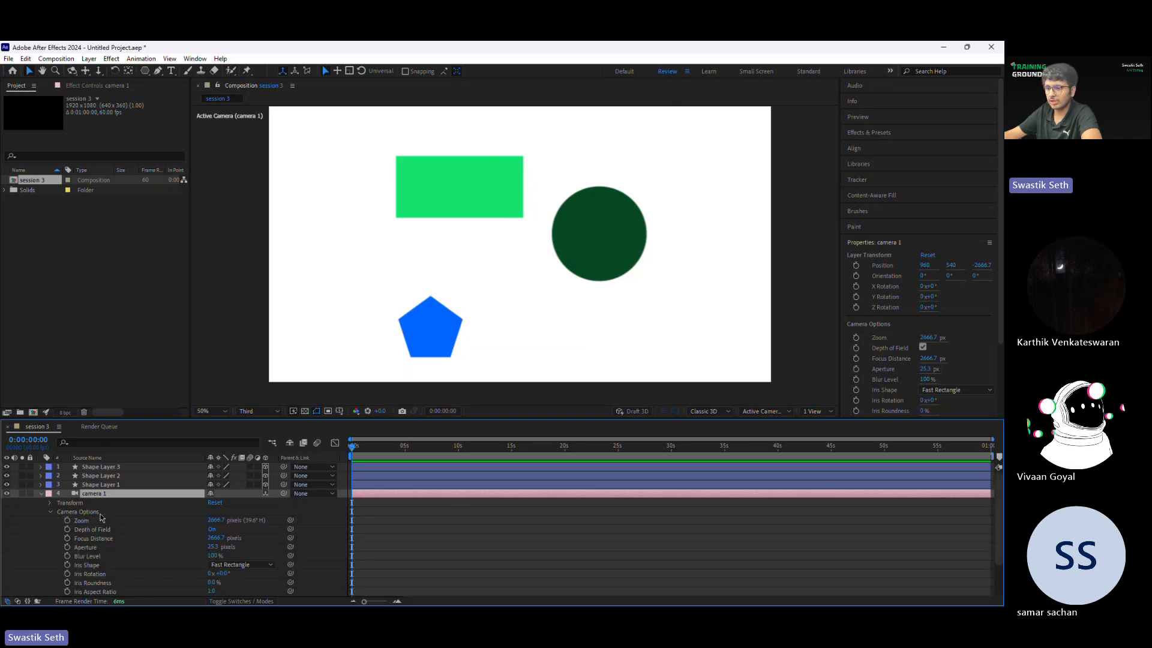
pyautogui.click(57, 497)
pyautogui.click(40, 493)
pyautogui.click(100, 501)
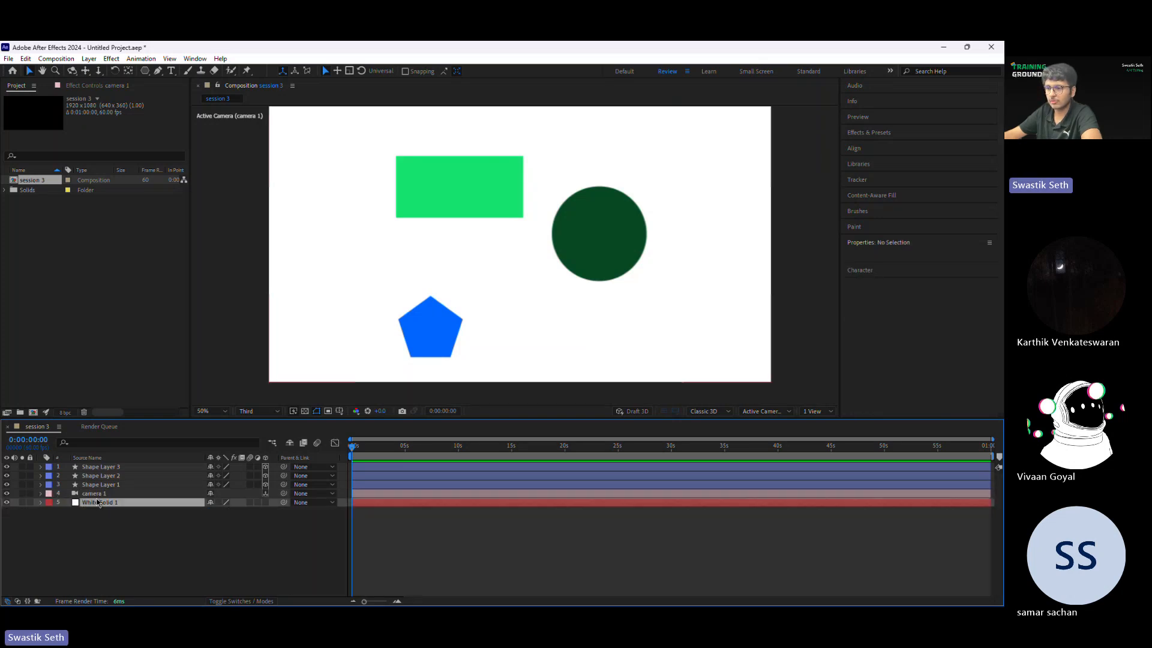
# Step: Display the rotation properties of camera 1 and compare them with those of White Solid 1
pyautogui.click(101, 495)
pyautogui.press('r')
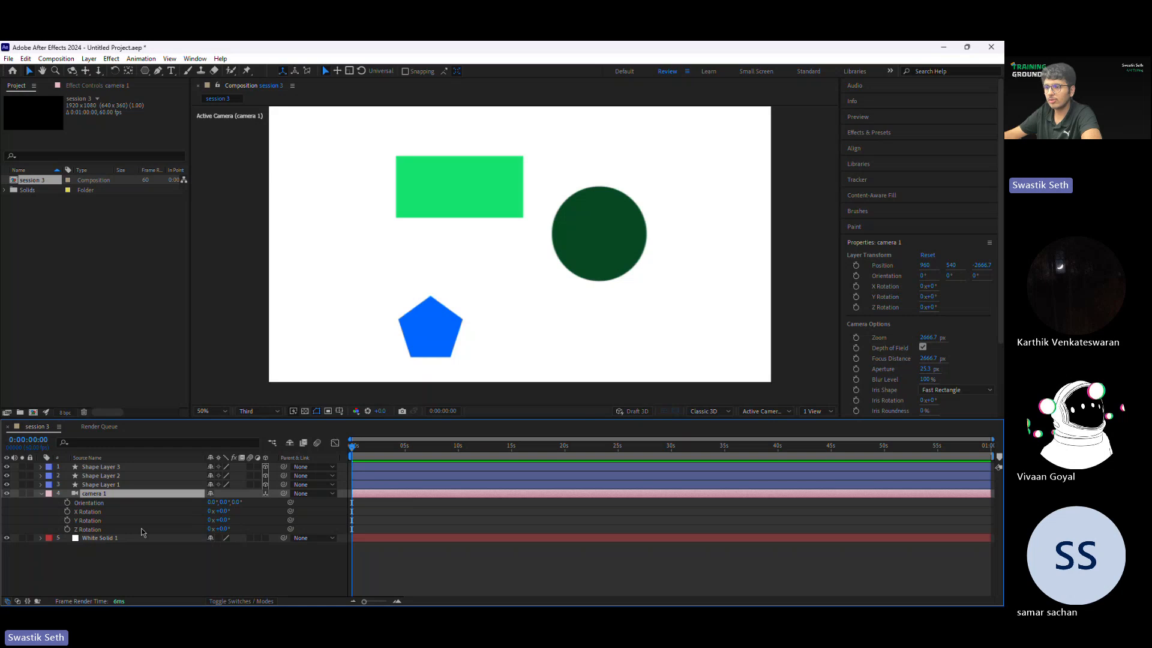
pyautogui.click(101, 538)
pyautogui.press('r')
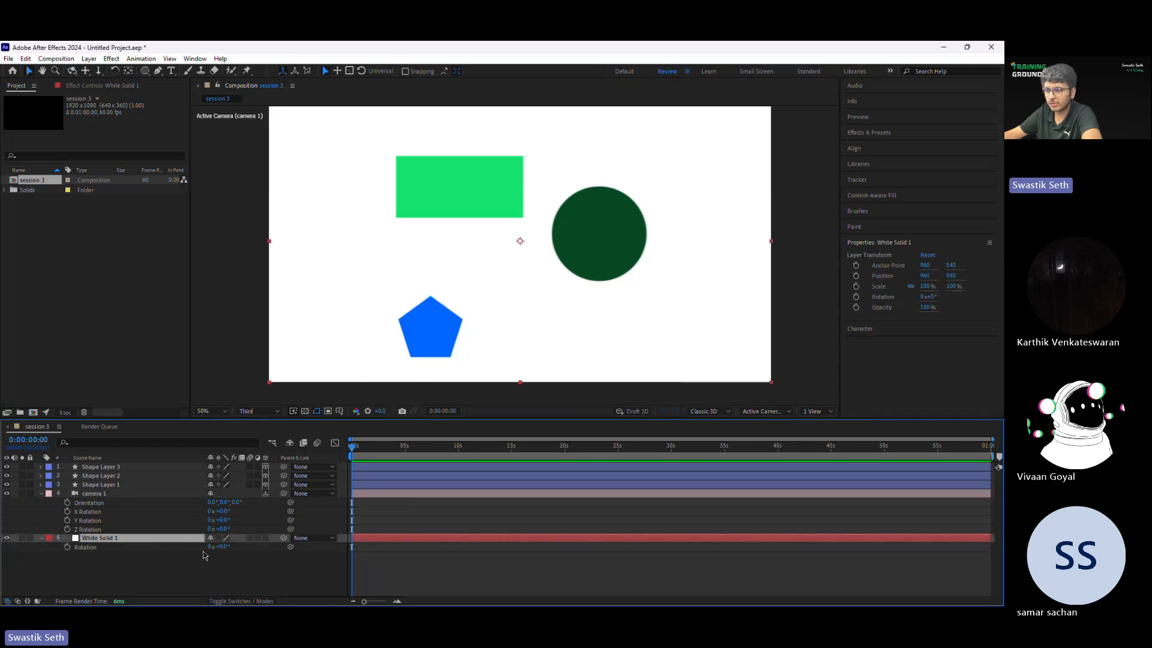
pyautogui.click(43, 538)
pyautogui.click(42, 539)
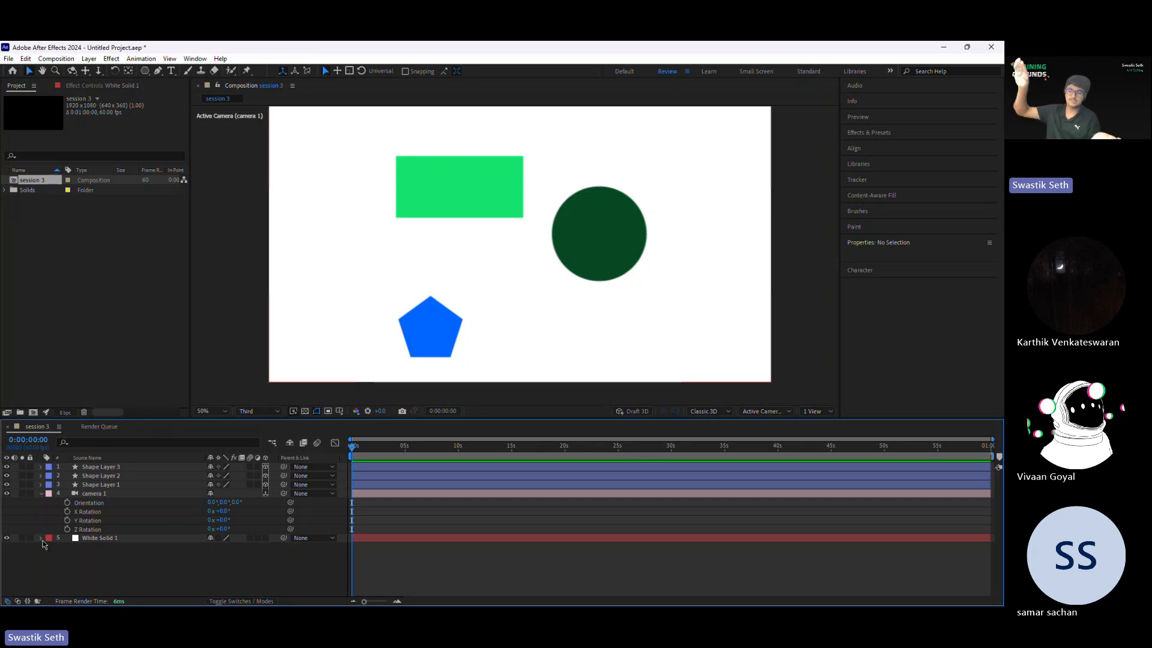
pyautogui.click(87, 511)
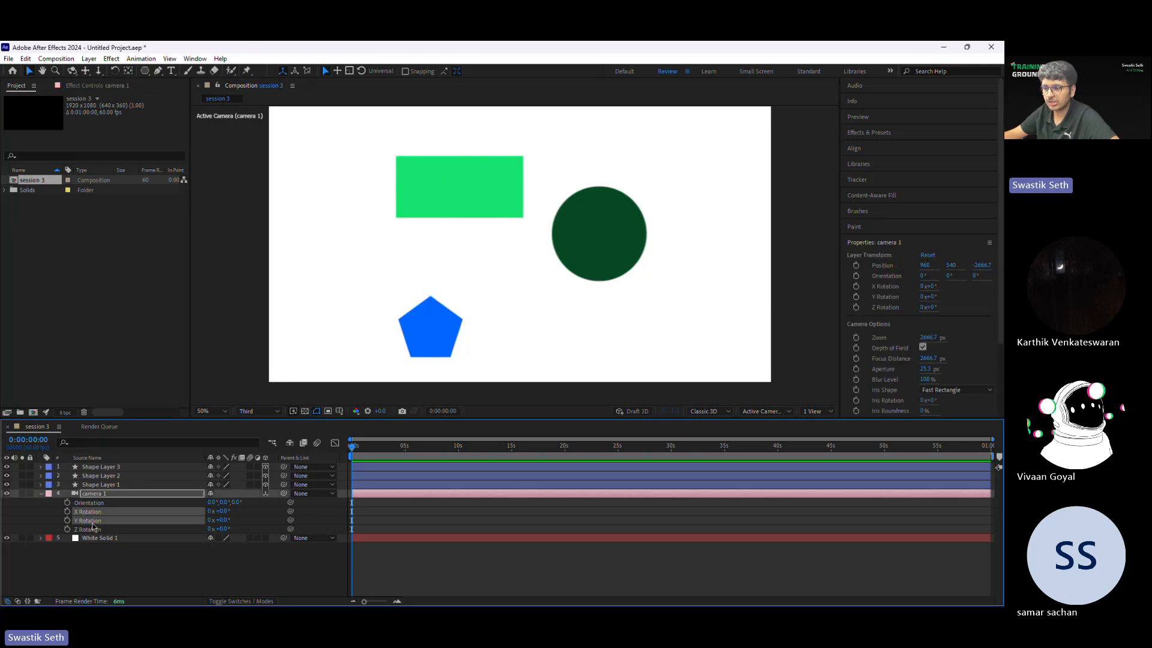
pyautogui.click(172, 552)
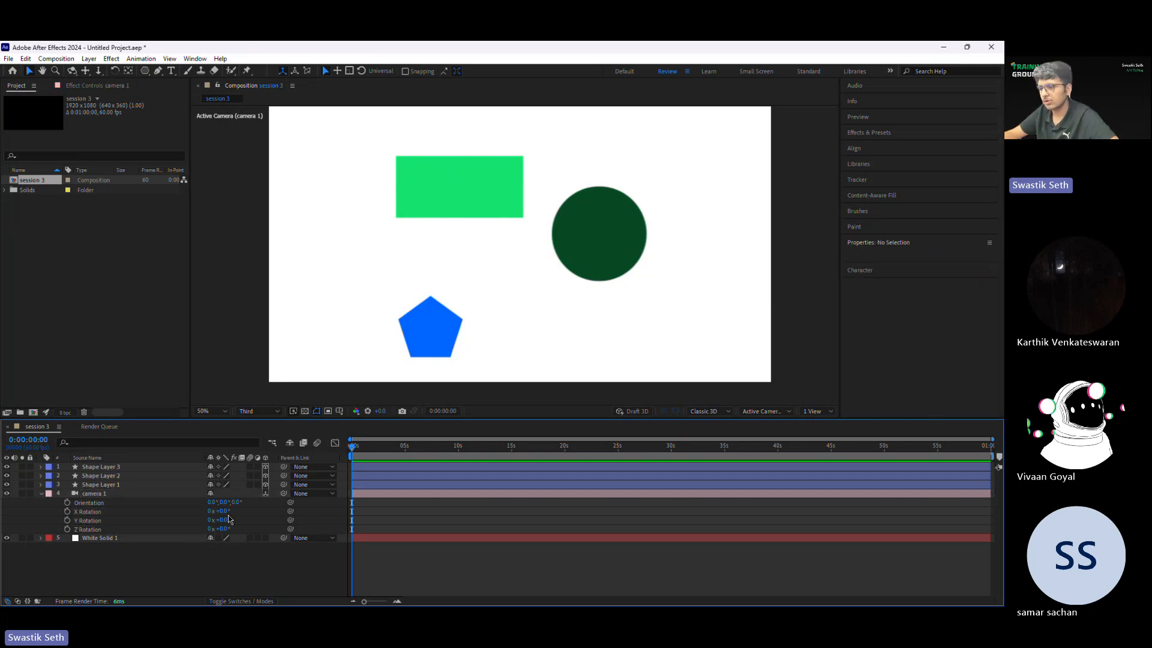
# Step: Try changing camera 1's X Rotation and undo the change
pyautogui.moveTo(229, 511); pyautogui.dragTo(282, 526)
pyautogui.hotkey('ctrl', 'z')
pyautogui.hotkey('ctrl', 'z')
pyautogui.hotkey('ctrl', 'z')
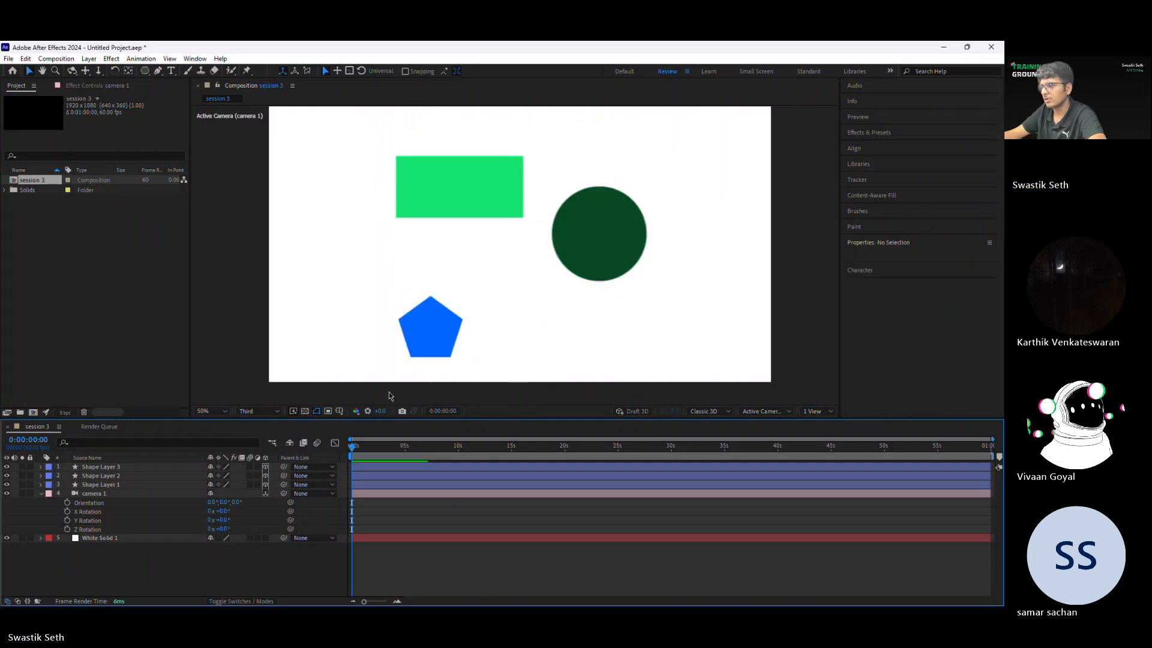
# Step: Try moving the green rectangle toward the camera along its Z axis twice, undoing each move
pyautogui.click(594, 240)
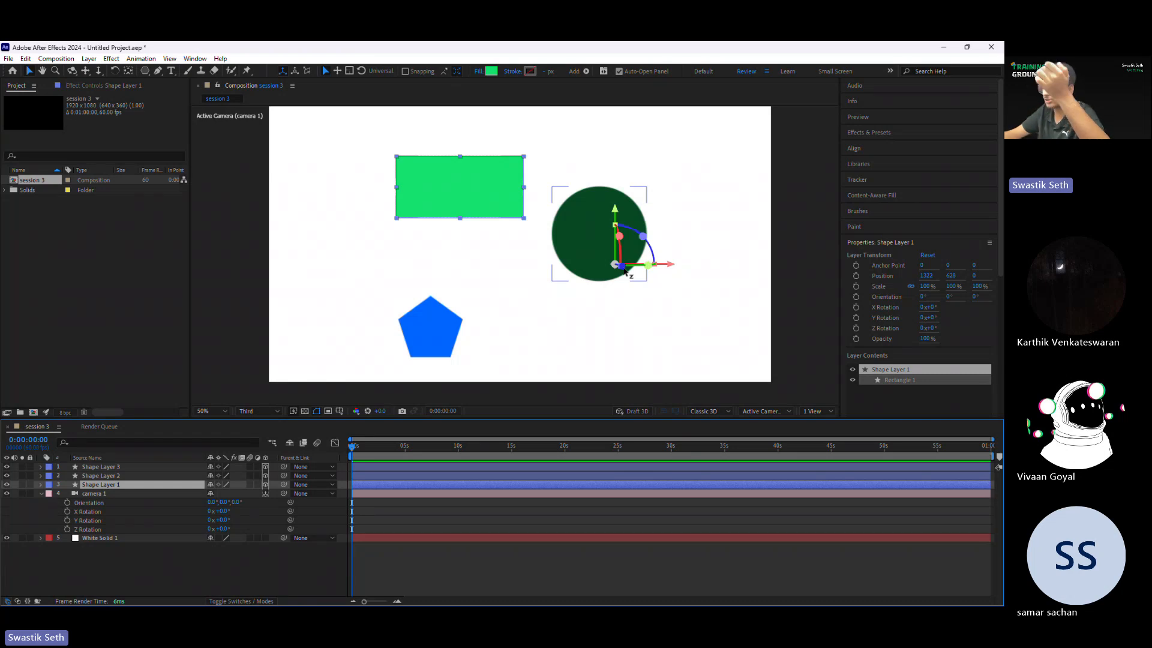
pyautogui.moveTo(625, 272); pyautogui.dragTo(663, 316)
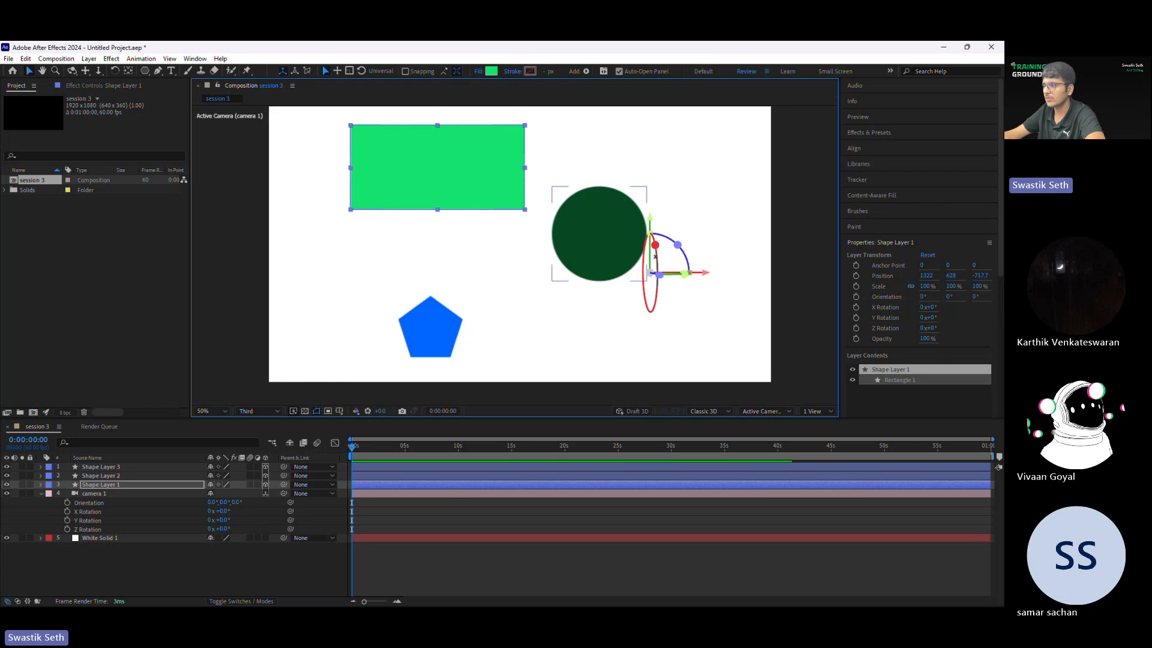
pyautogui.hotkey('ctrl', 'z')
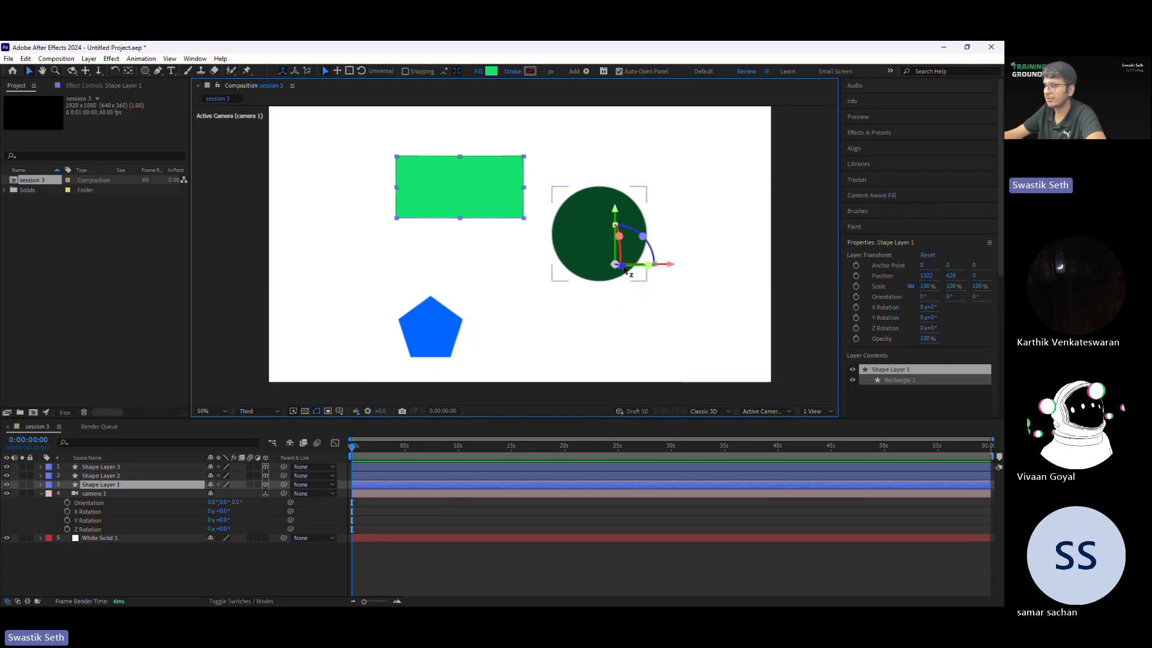
pyautogui.moveTo(625, 273); pyautogui.dragTo(693, 318)
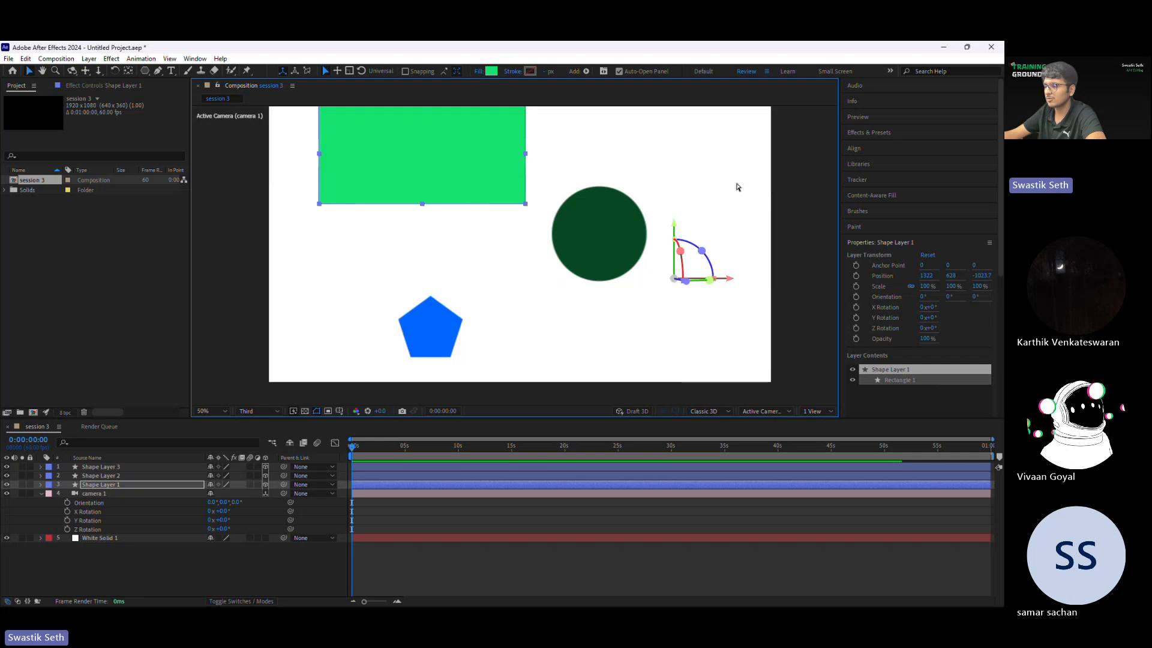
pyautogui.hotkey('ctrl', 'z')
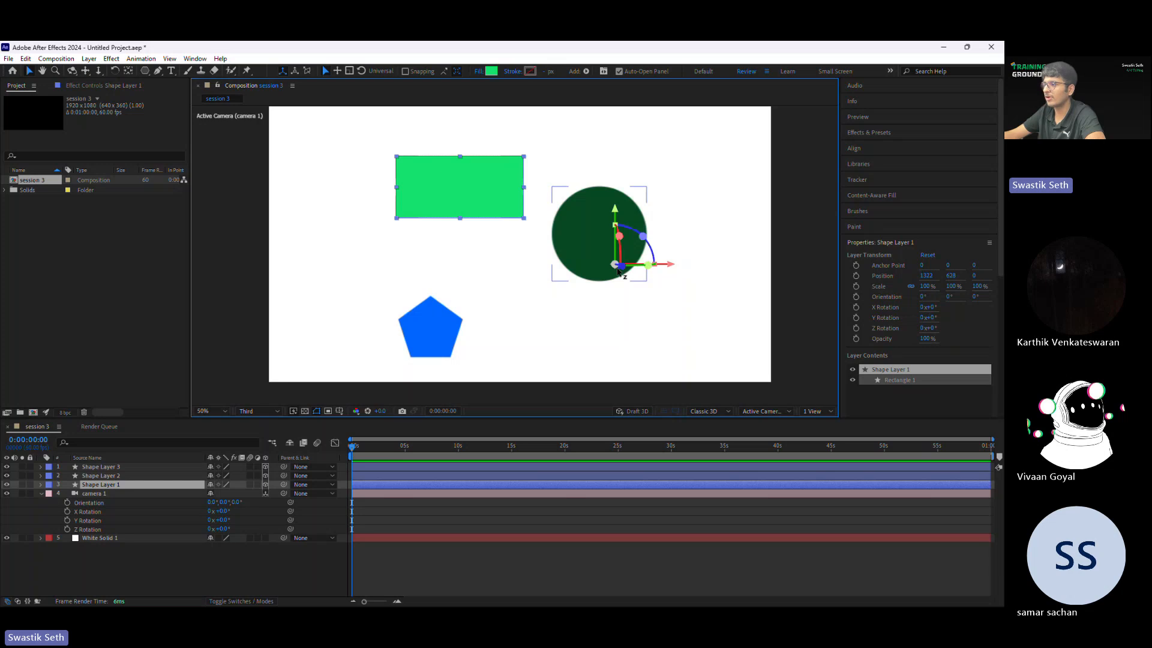
# Step: Move the rectangle layer's anchor point to the centre of the rectangle
pyautogui.moveTo(618, 270); pyautogui.dragTo(450, 193)
pyautogui.press('v')
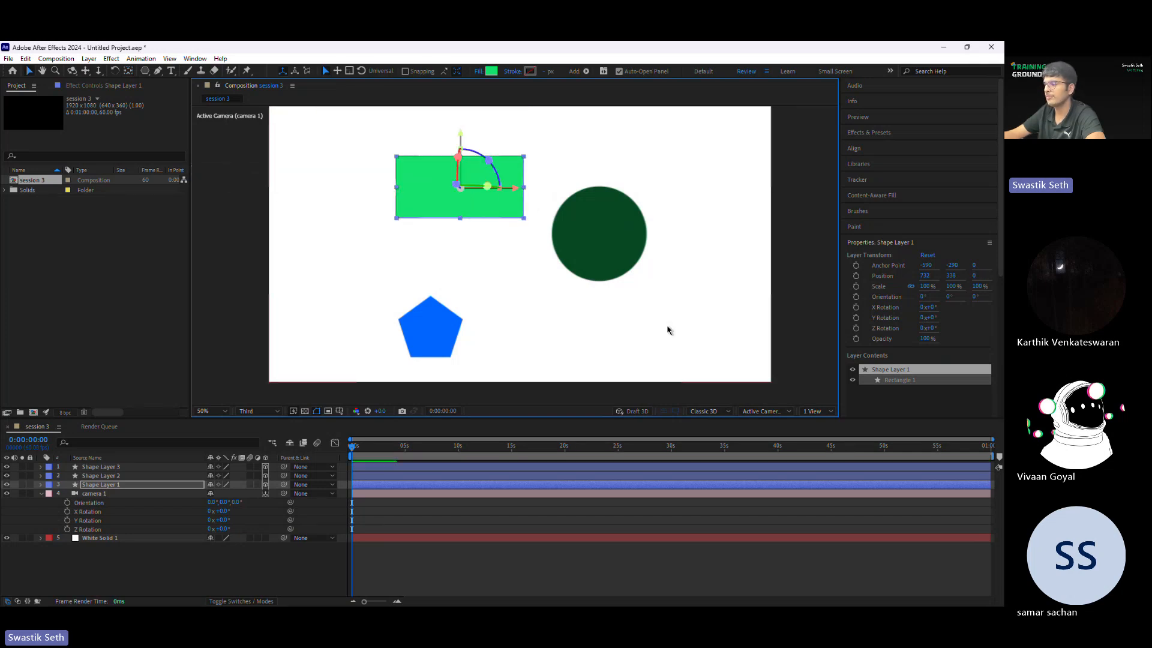
# Step: Try changing camera 1's Y orientation and undo it, then select the circle layer
pyautogui.click(399, 494)
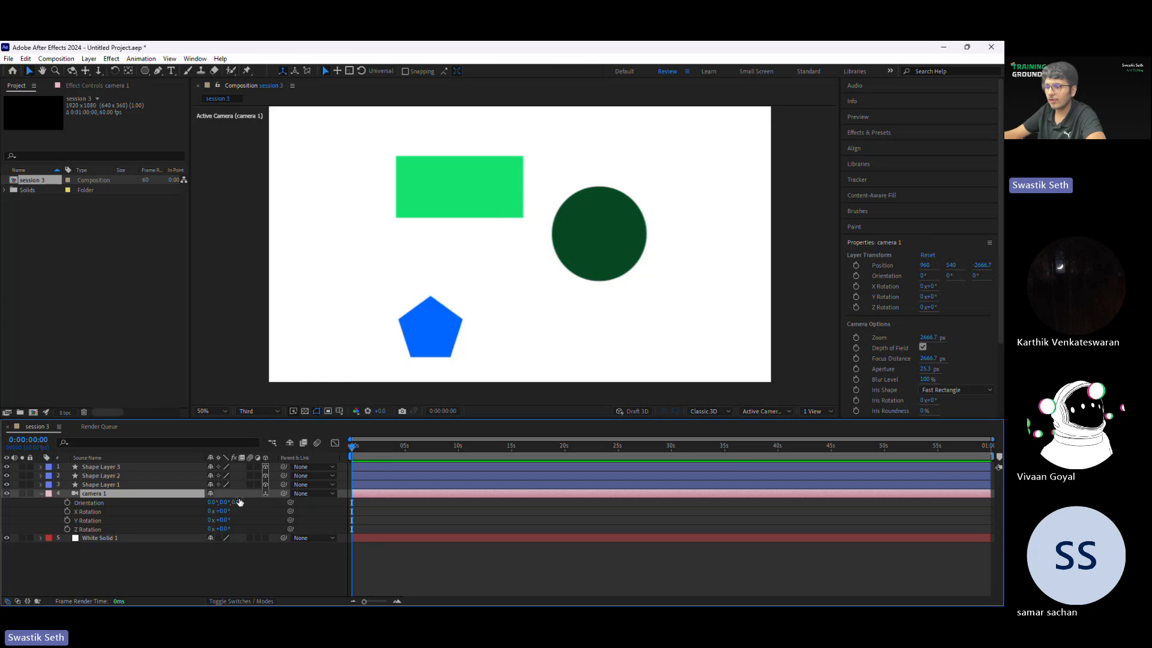
pyautogui.moveTo(223, 503)
pyautogui.mouseDown()
pyautogui.moveTo(240, 484)
pyautogui.moveTo(228, 503)
pyautogui.moveTo(270, 493)
pyautogui.moveTo(213, 489)
pyautogui.moveTo(287, 489)
pyautogui.moveTo(233, 490)
pyautogui.mouseUp()
pyautogui.hotkey('ctrl', 'z')
pyautogui.click(581, 228)
pyautogui.hotkey('ctrl', 'z')
pyautogui.hotkey('ctrl', 'z')
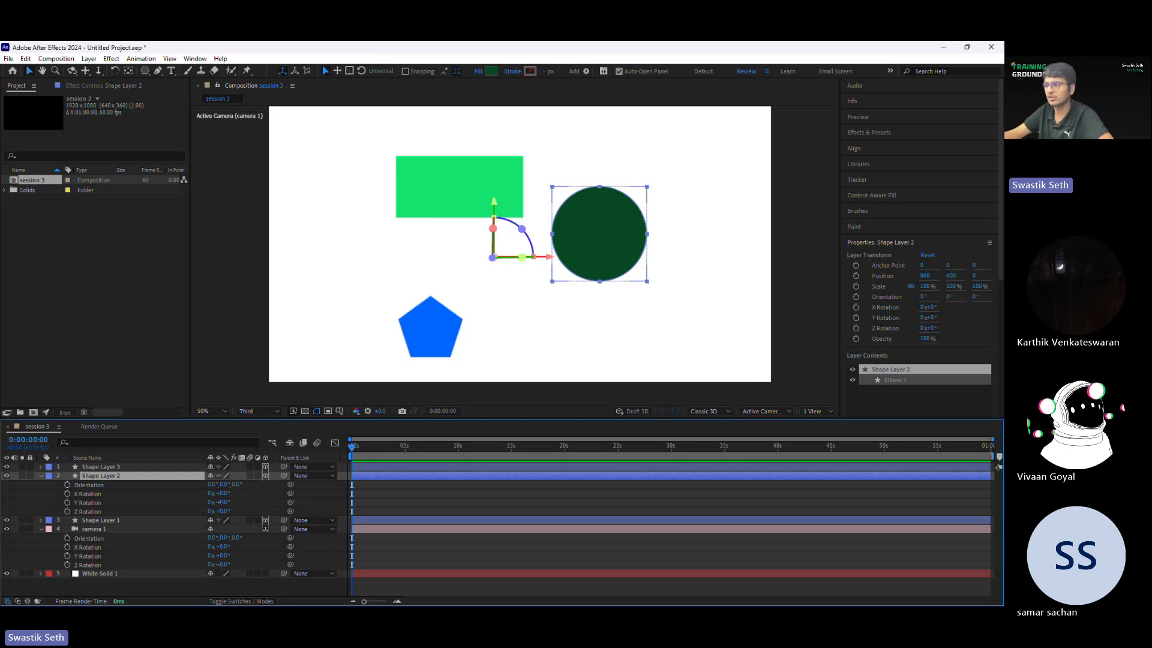
# Step: Try rotating the circle layer 65° and further about its Y axis, undo the rotations and collapse its properties
pyautogui.moveTo(220, 502)
pyautogui.mouseDown()
pyautogui.moveTo(264, 504)
pyautogui.moveTo(202, 503)
pyautogui.mouseUp()
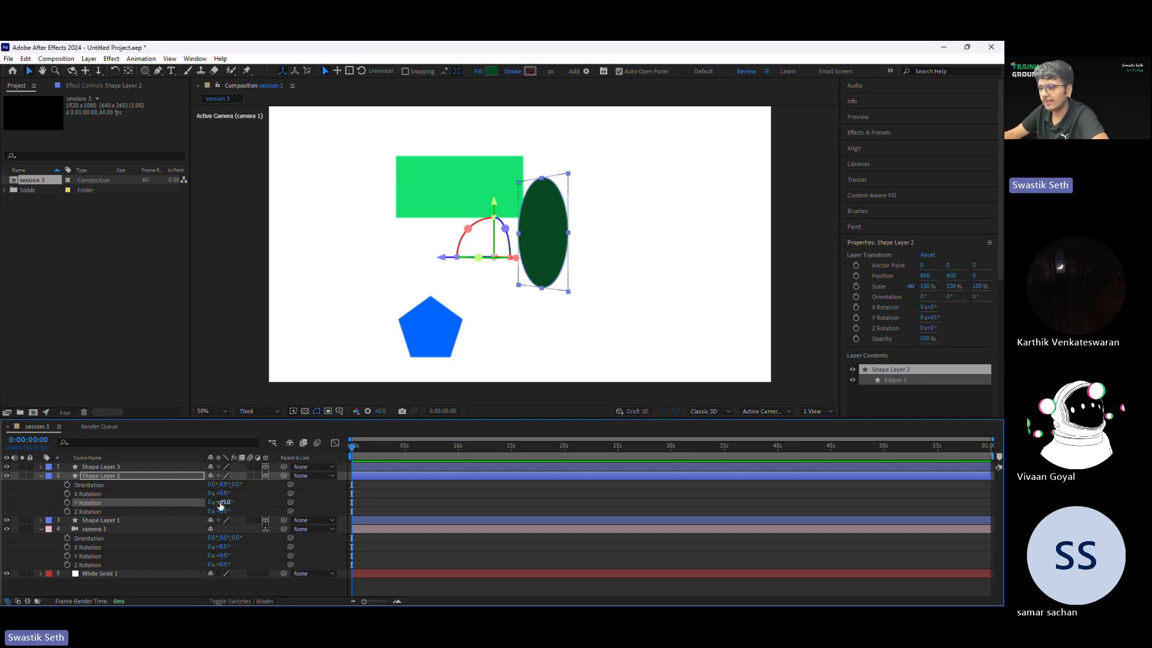
pyautogui.moveTo(221, 502); pyautogui.dragTo(266, 519)
pyautogui.hotkey('ctrl', 'z')
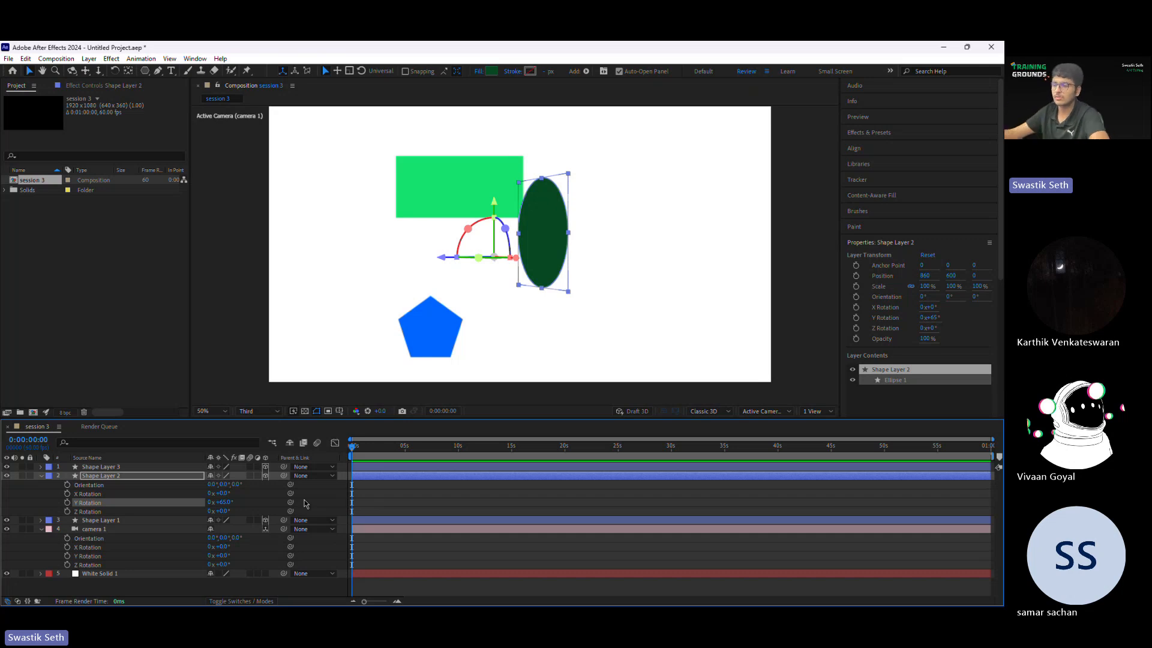
pyautogui.hotkey('ctrl', 'z')
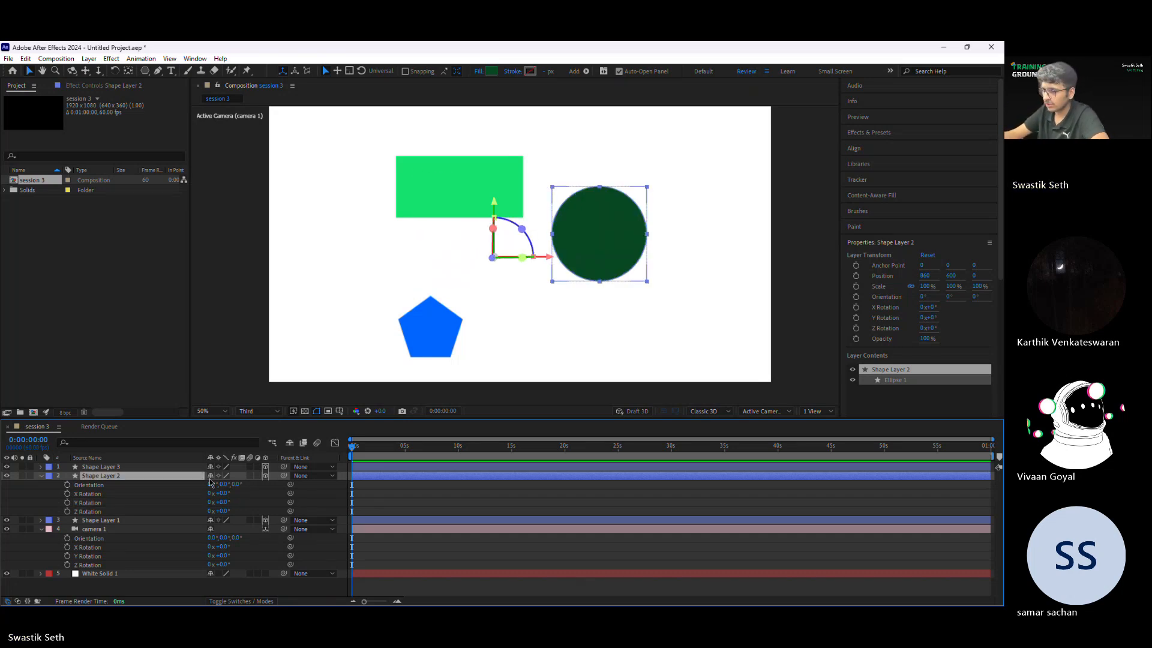
pyautogui.click(37, 498)
pyautogui.click(41, 476)
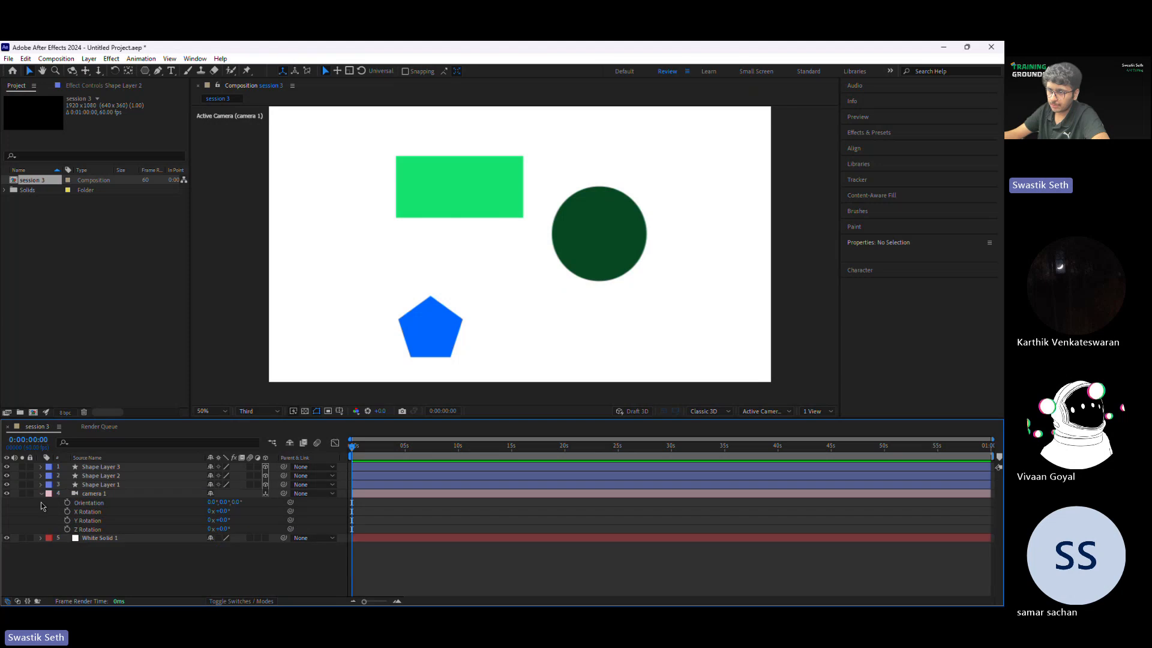
# Step: Expand camera 1's Camera Options and examine the zoom, depth of field, focus distance, aperture, blur level and iris shape settings
pyautogui.click(41, 494)
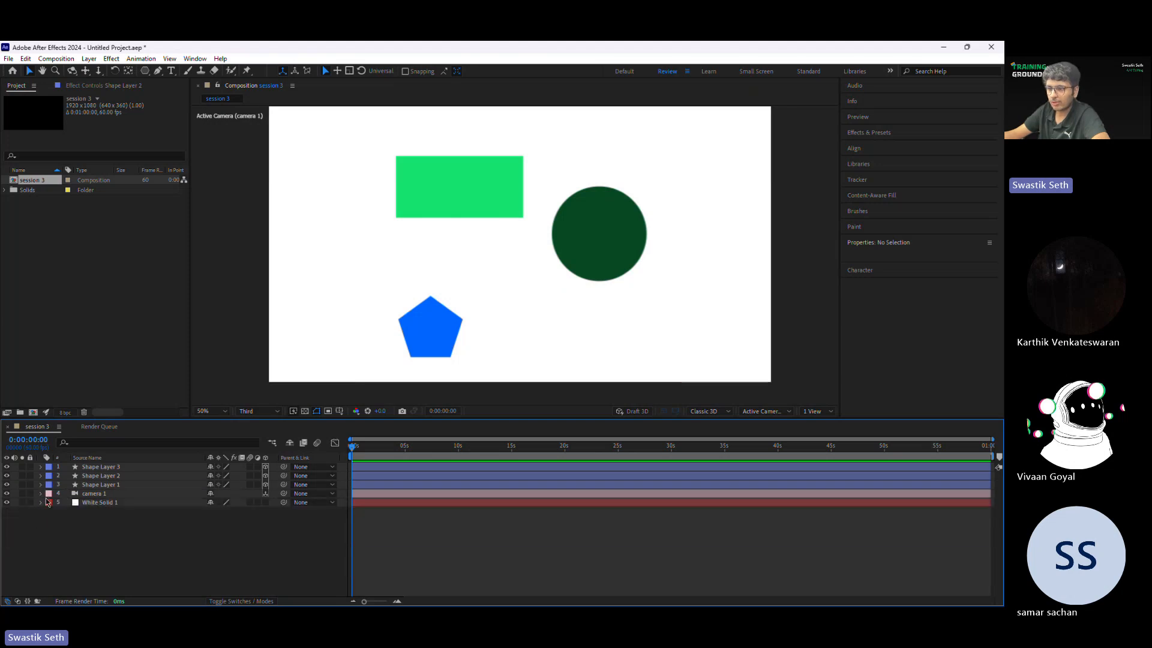
pyautogui.click(41, 494)
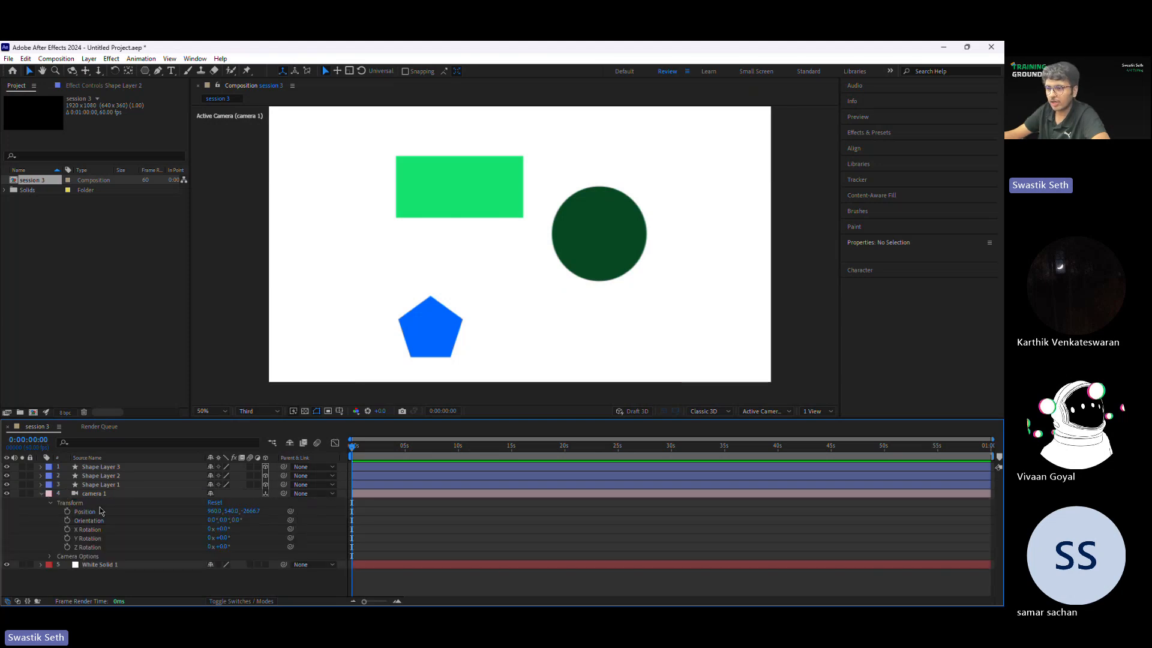
pyautogui.click(49, 556)
pyautogui.scroll(-5, 75, 543)
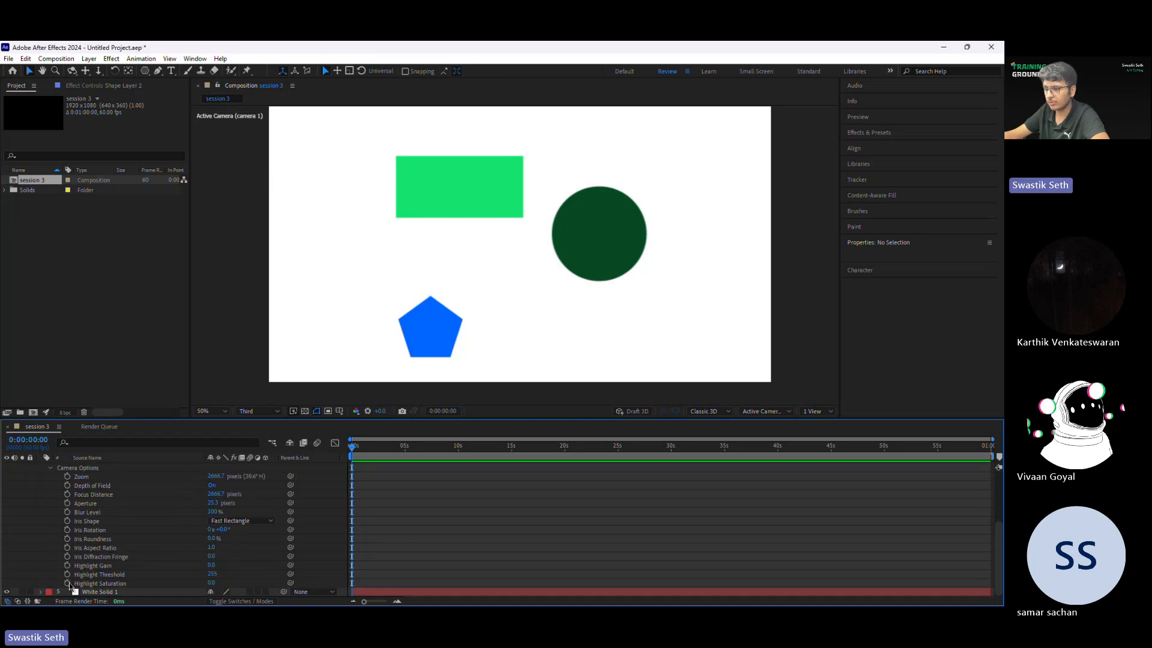
pyautogui.click(101, 477)
pyautogui.click(97, 487)
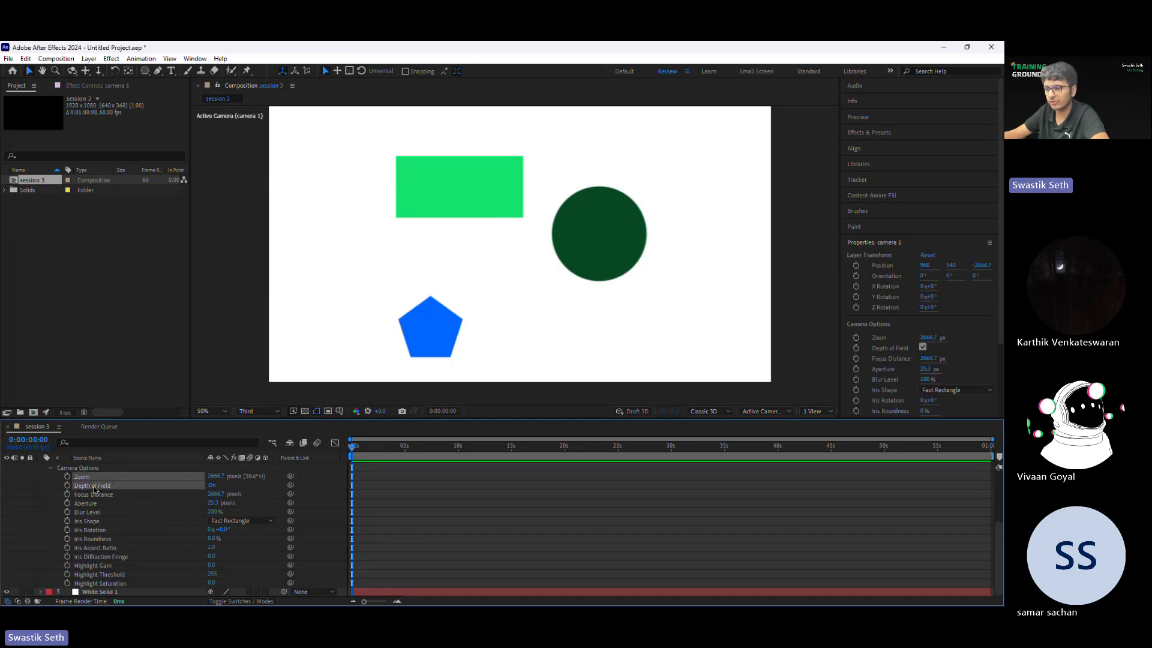
pyautogui.click(105, 495)
pyautogui.click(102, 504)
pyautogui.keyDown('ctrl'); pyautogui.click(138, 519); pyautogui.keyUp('ctrl')
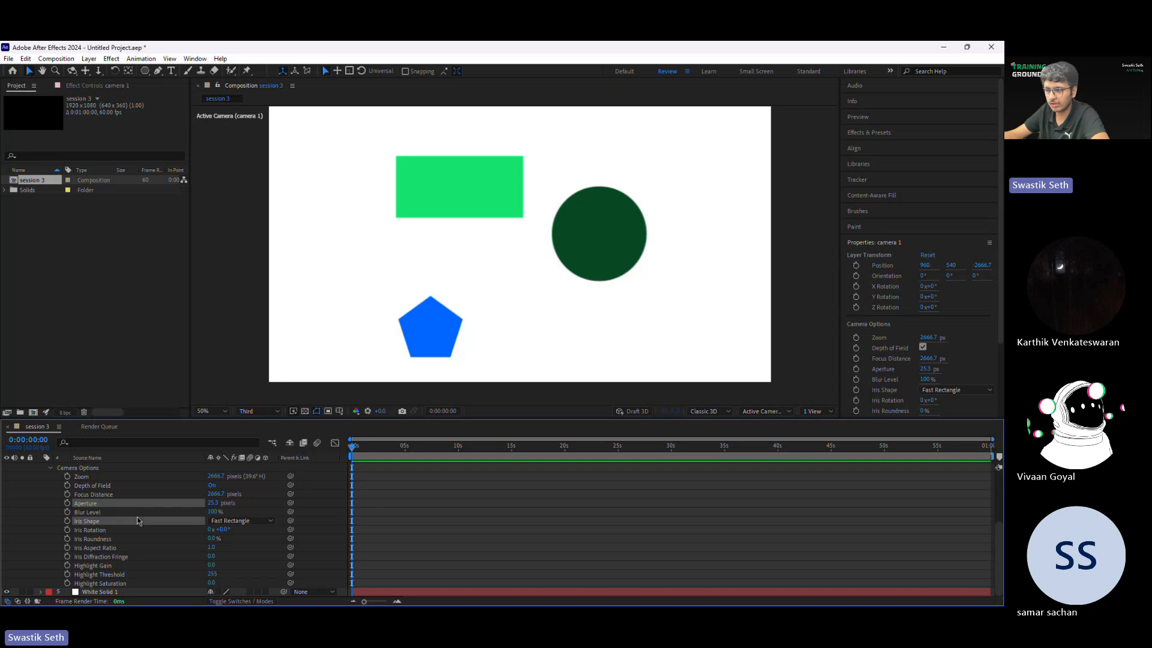
pyautogui.click(138, 513)
pyautogui.click(335, 508)
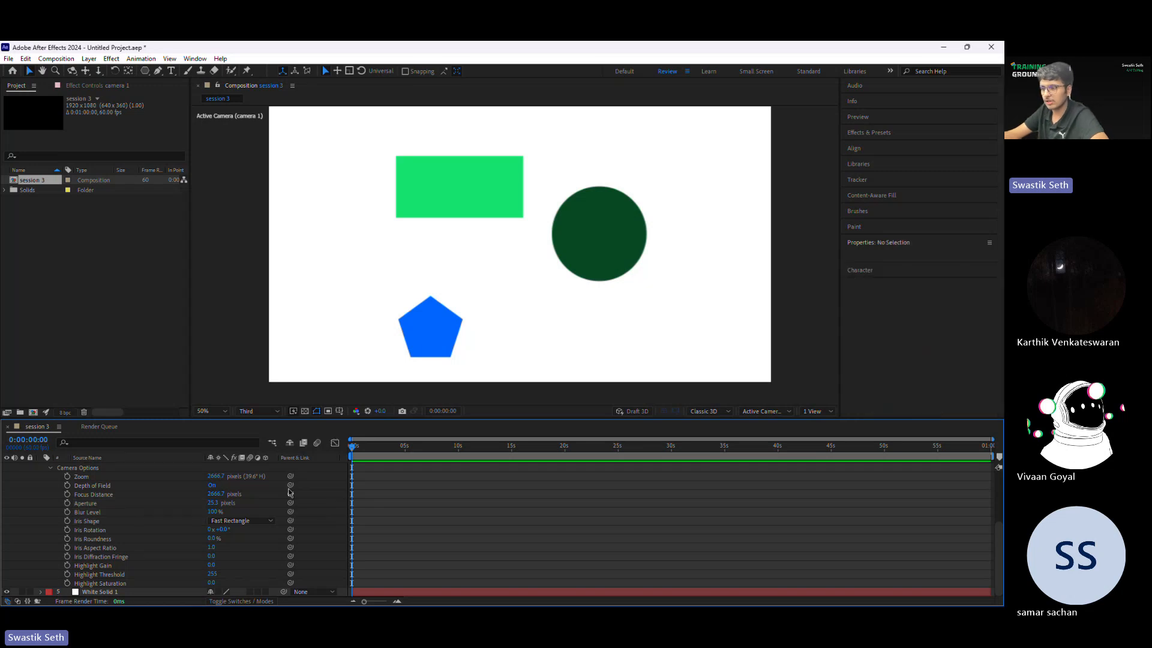
# Step: Try changing camera 1's focus distance and undo the change
pyautogui.click(205, 504)
pyautogui.click(333, 503)
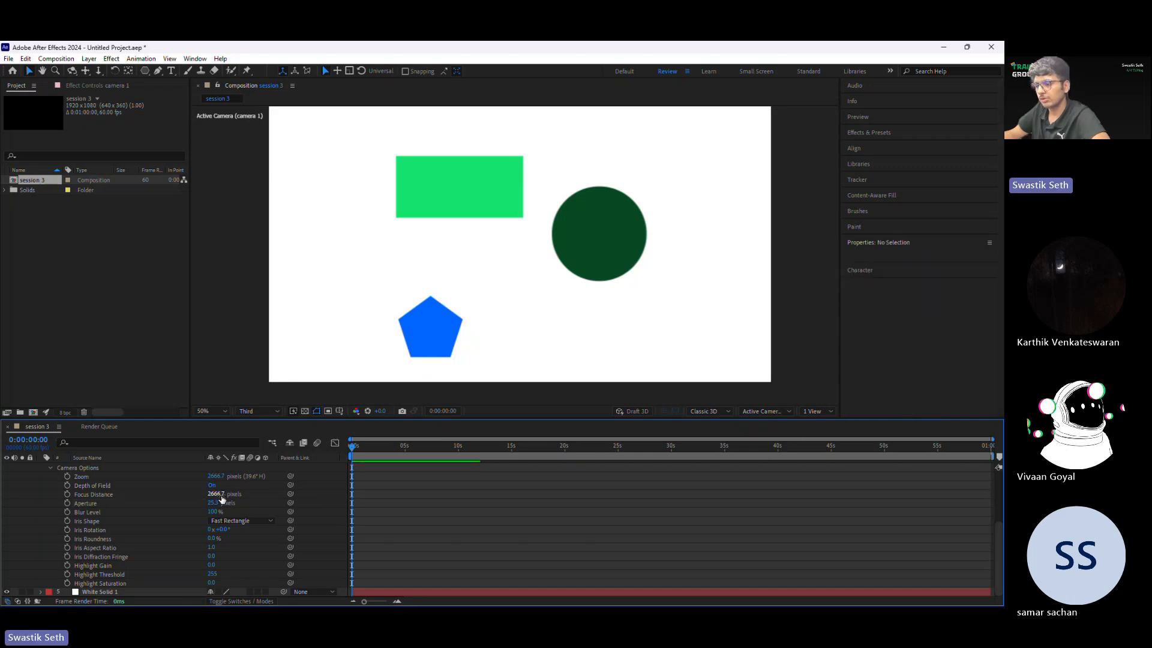
pyautogui.moveTo(221, 499); pyautogui.dragTo(168, 497)
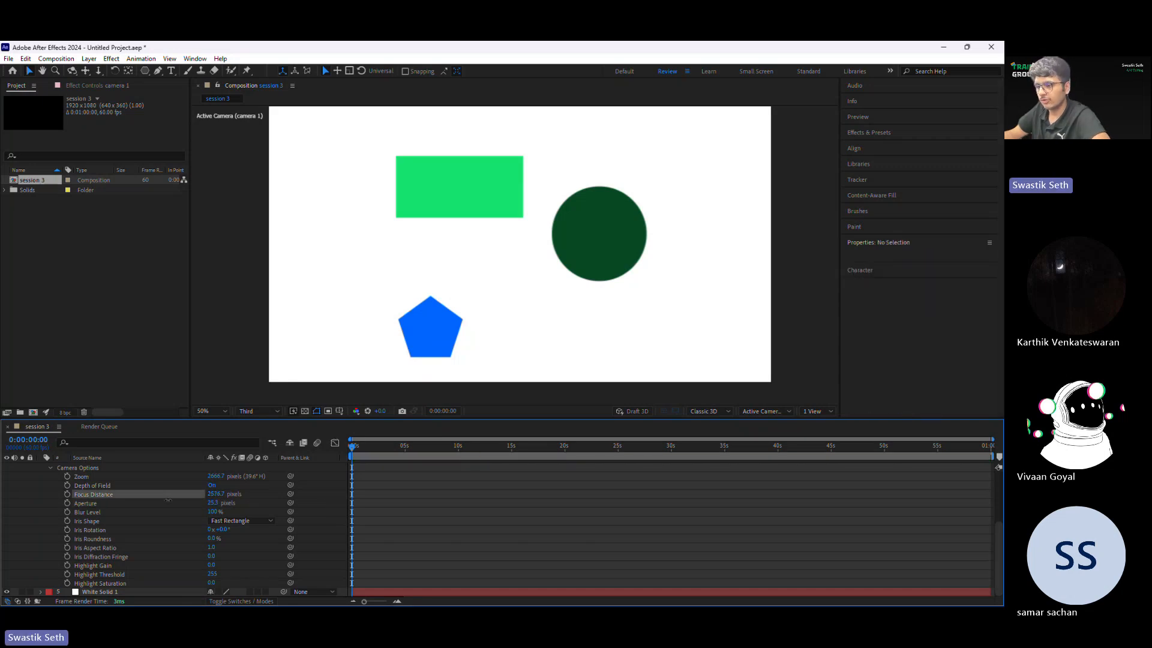
pyautogui.click(614, 501)
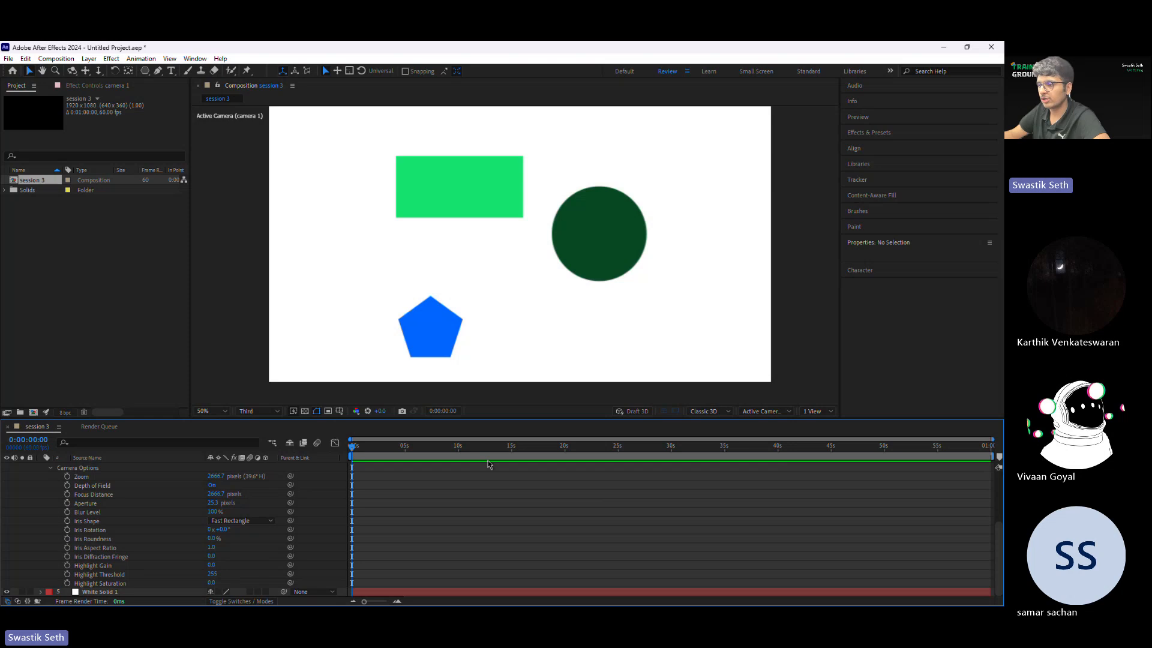
pyautogui.scroll(5, 461, 532)
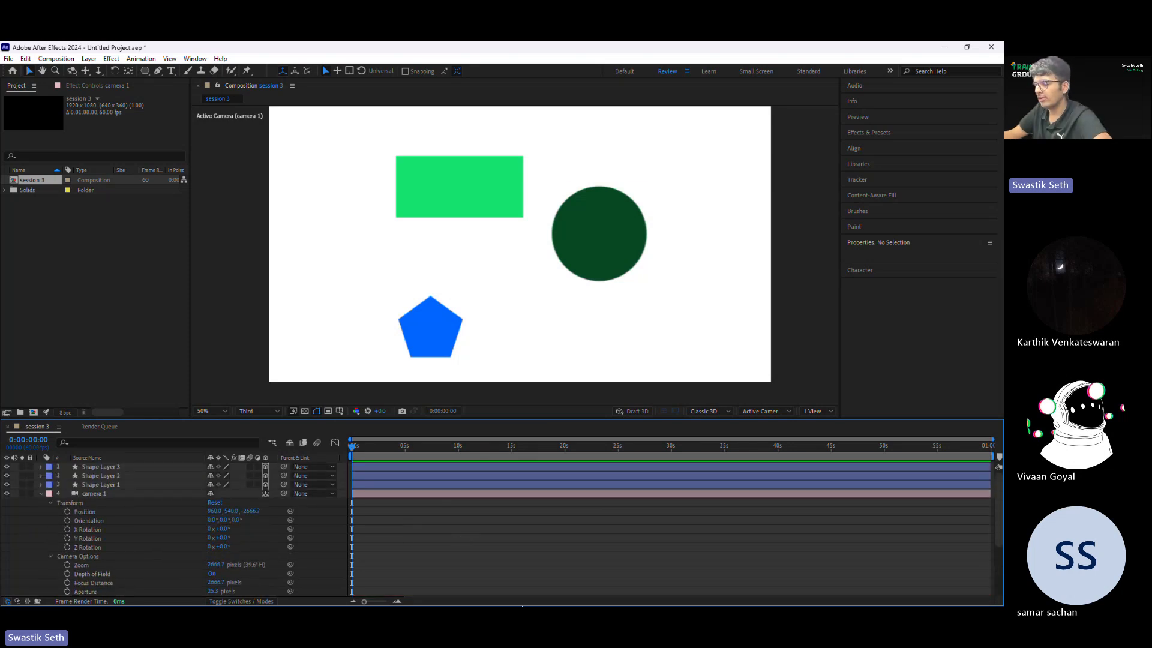
# Step: Switch to the browser, open YouTube and play the Prakritik (Make IT '25 Submission) video from the signed-in account's channel
pyautogui.press('super')
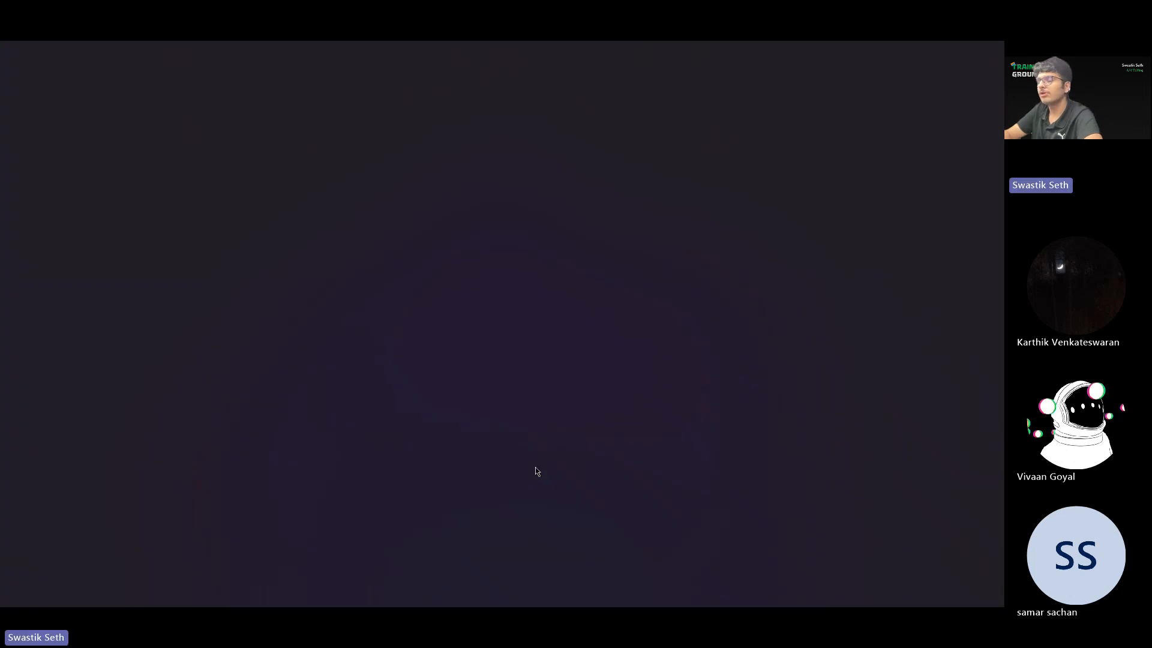
pyautogui.write('y')
pyautogui.press('Return')
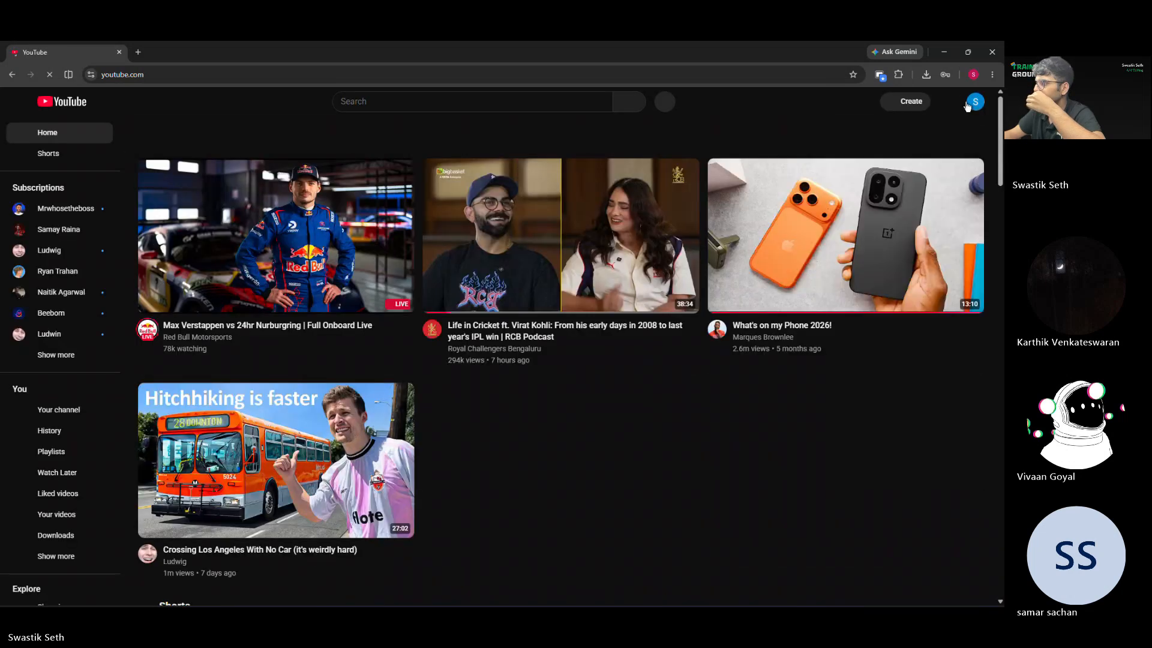
pyautogui.click(974, 102)
pyautogui.click(876, 155)
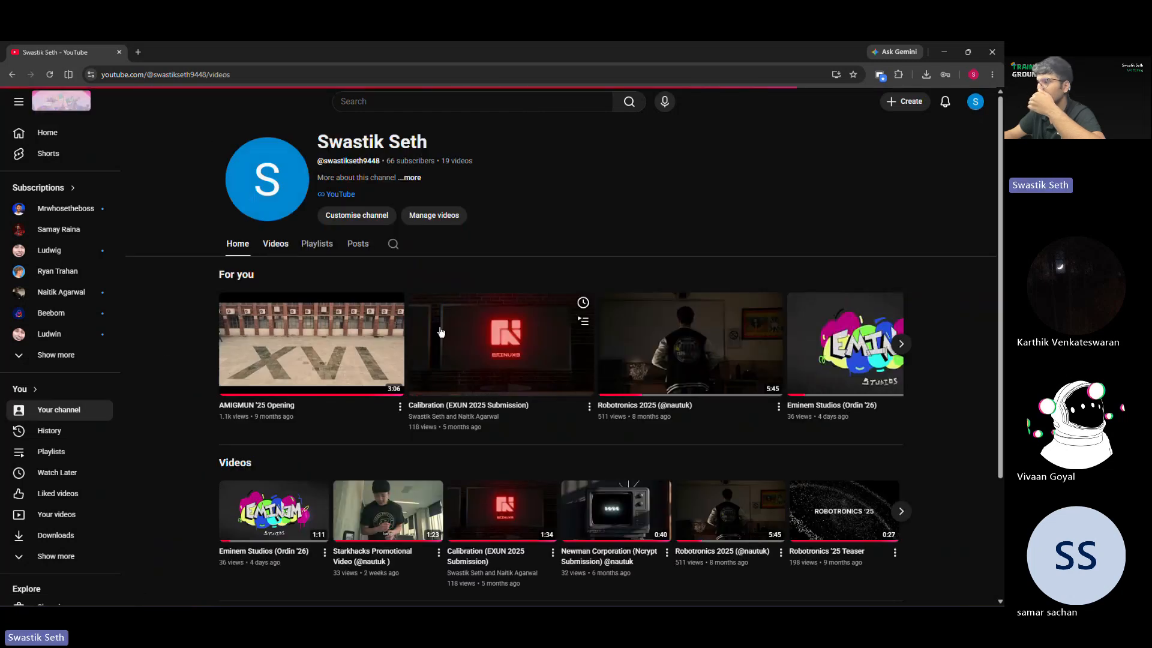
pyautogui.scroll(-2, 569, 336)
pyautogui.scroll(-2, 569, 335)
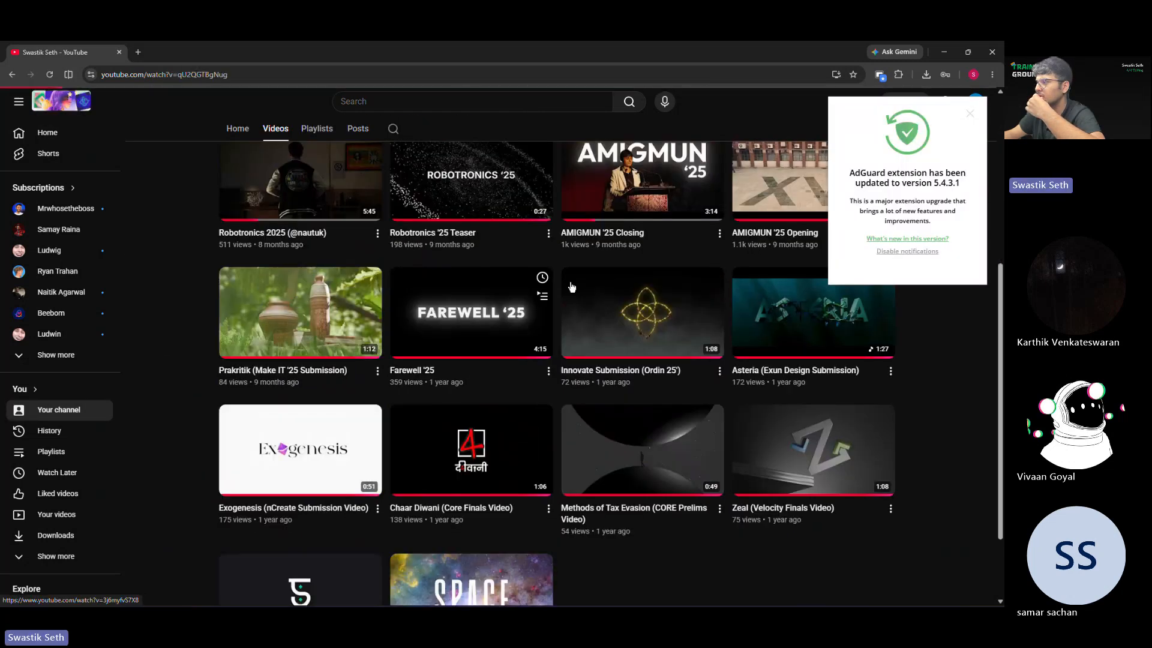
pyautogui.click(300, 288)
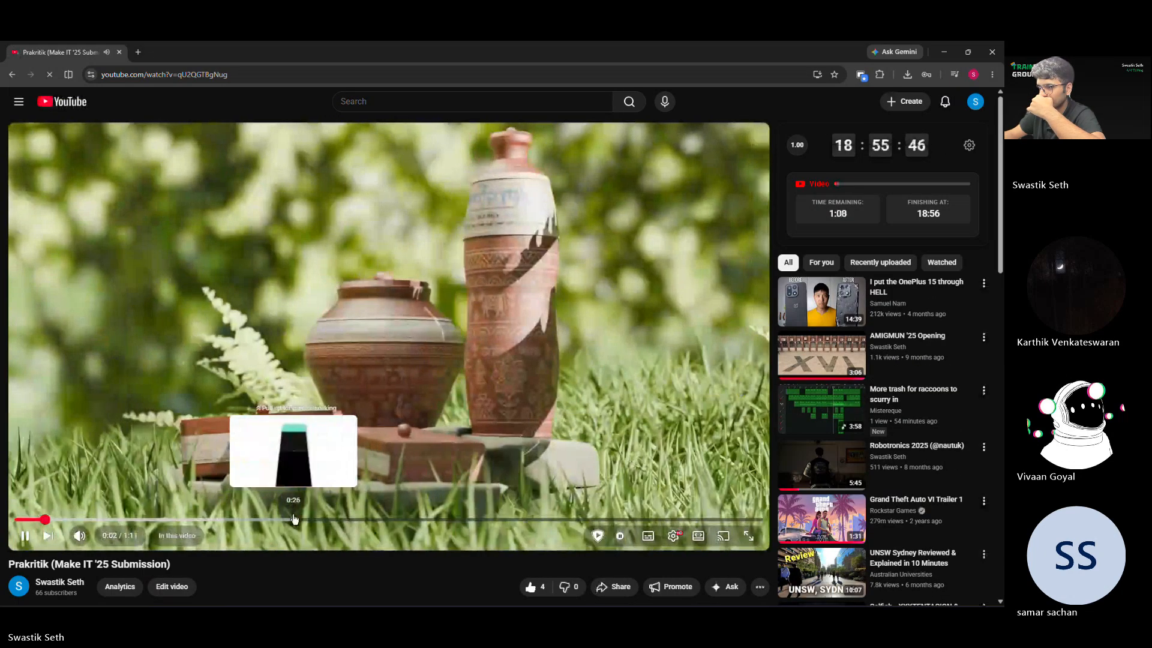
# Step: Skip the video to about 0:26, enlarge the player and examine the tilted phone animation, pausing and resuming playback
pyautogui.click(294, 519)
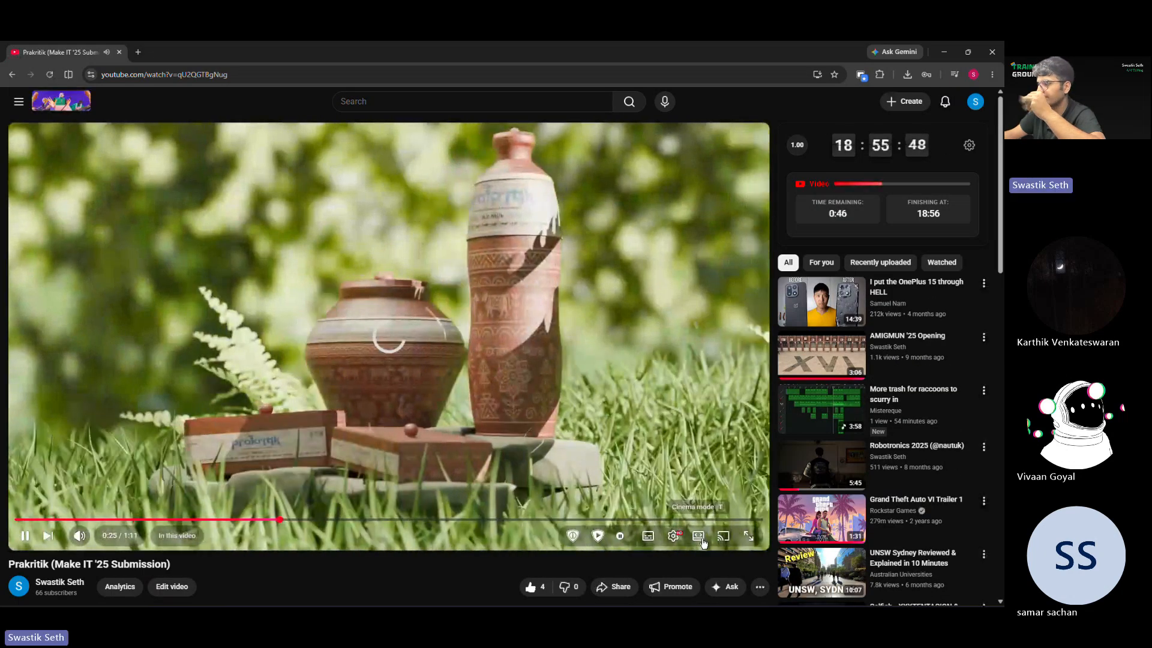
pyautogui.press('t')
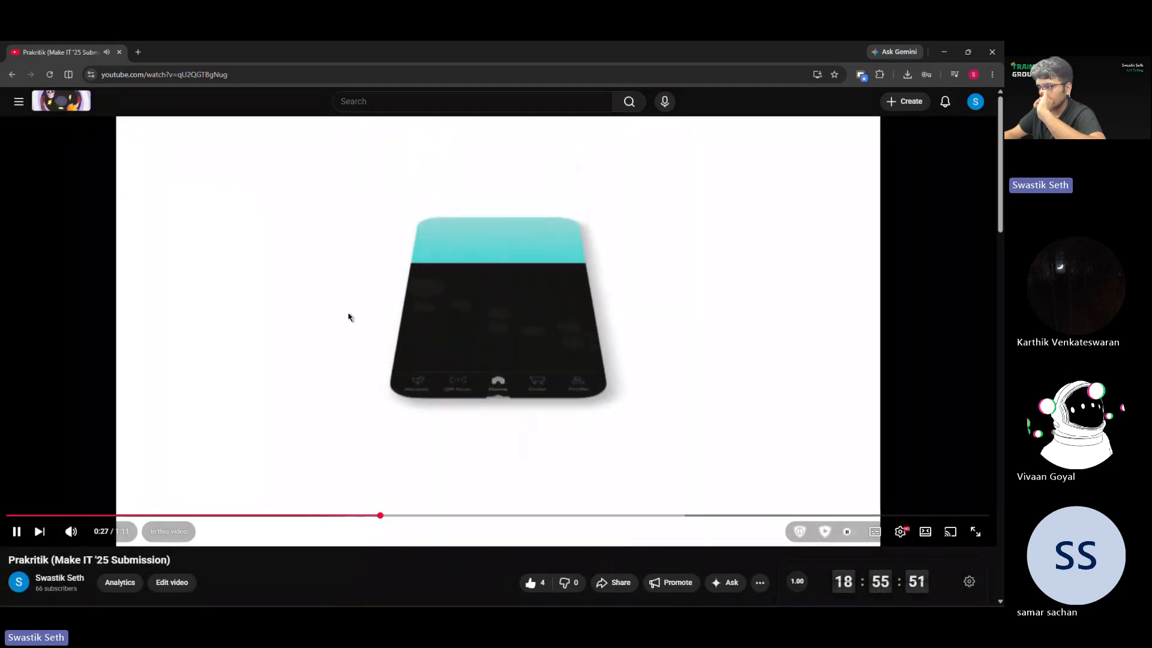
pyautogui.click(348, 316)
pyautogui.click(452, 344)
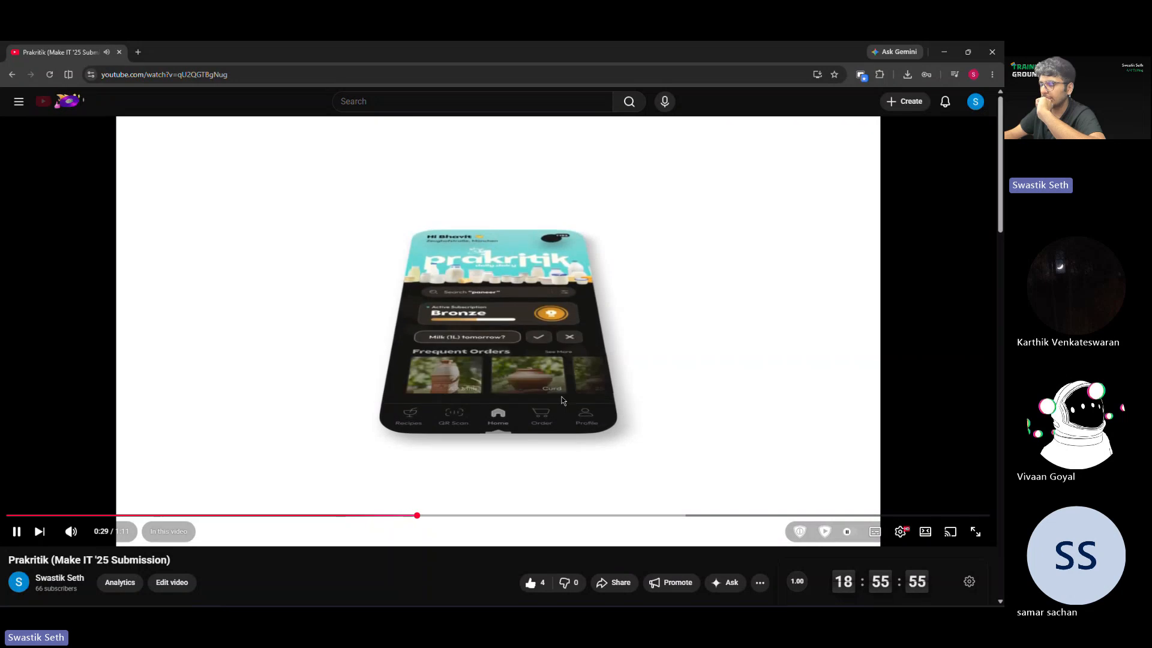
pyautogui.click(401, 376)
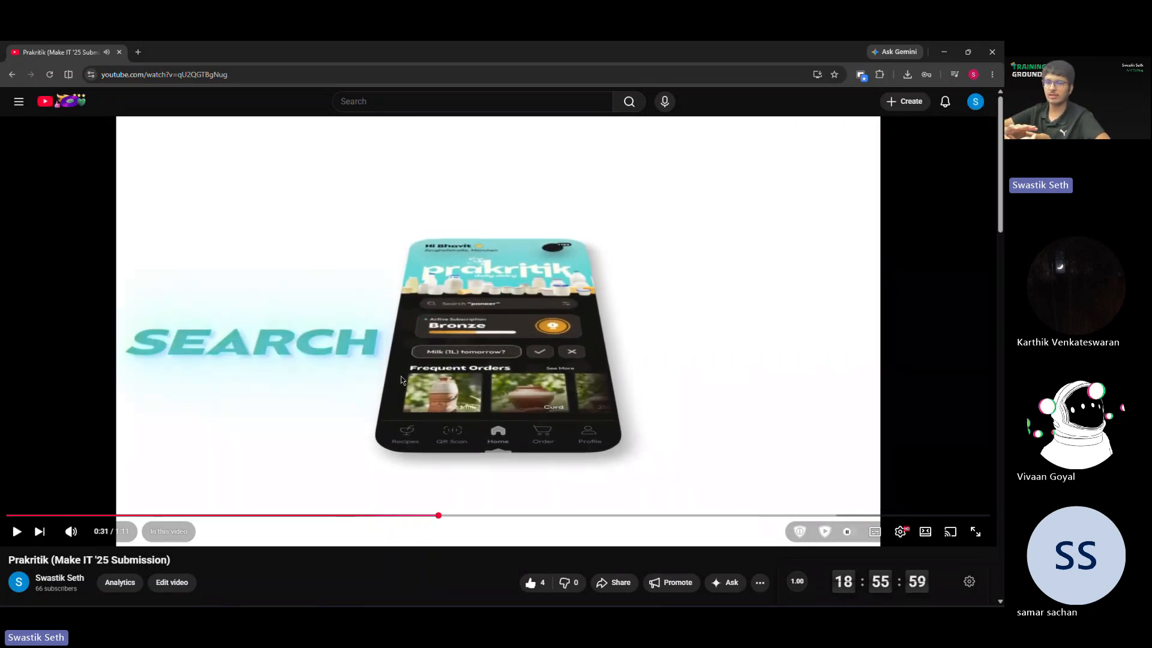
pyautogui.click(514, 412)
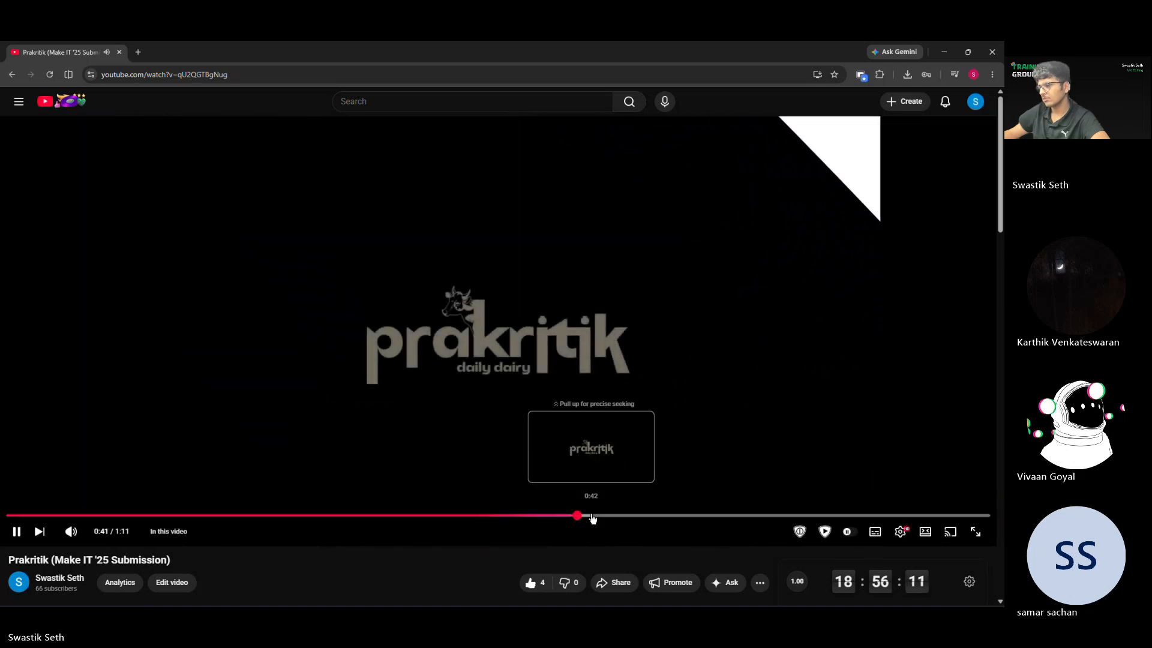
# Step: Skip the video to about 0:46, examine the blurring recipe text sequence by pausing and resuming, and close the browser
pyautogui.click(635, 516)
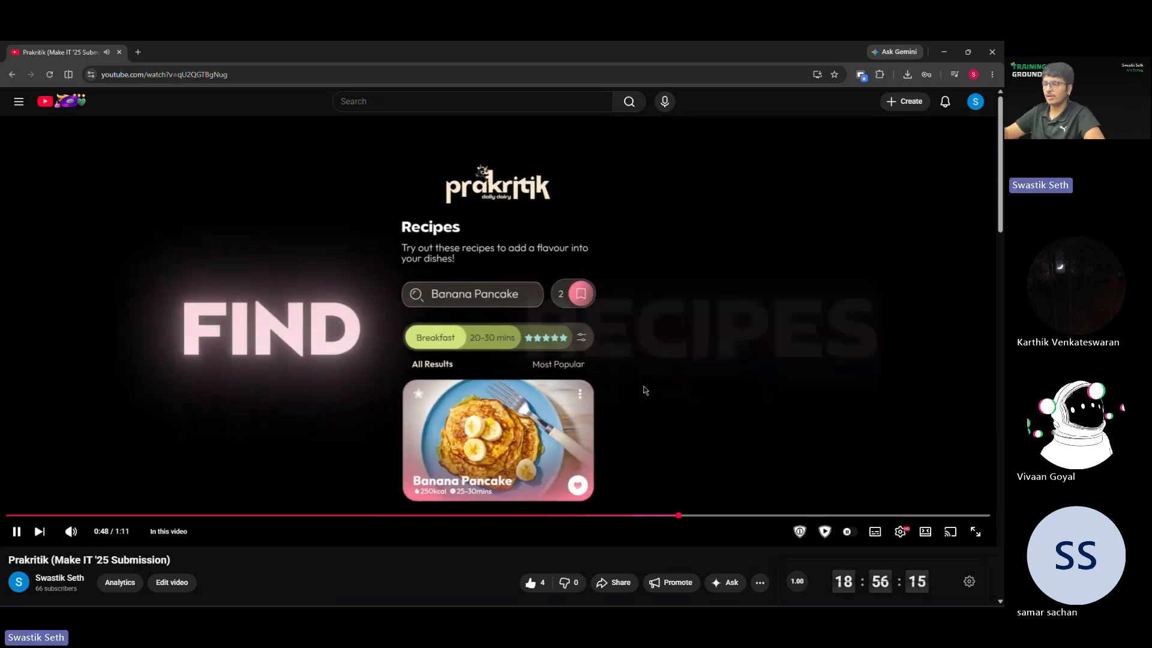
pyautogui.click(643, 390)
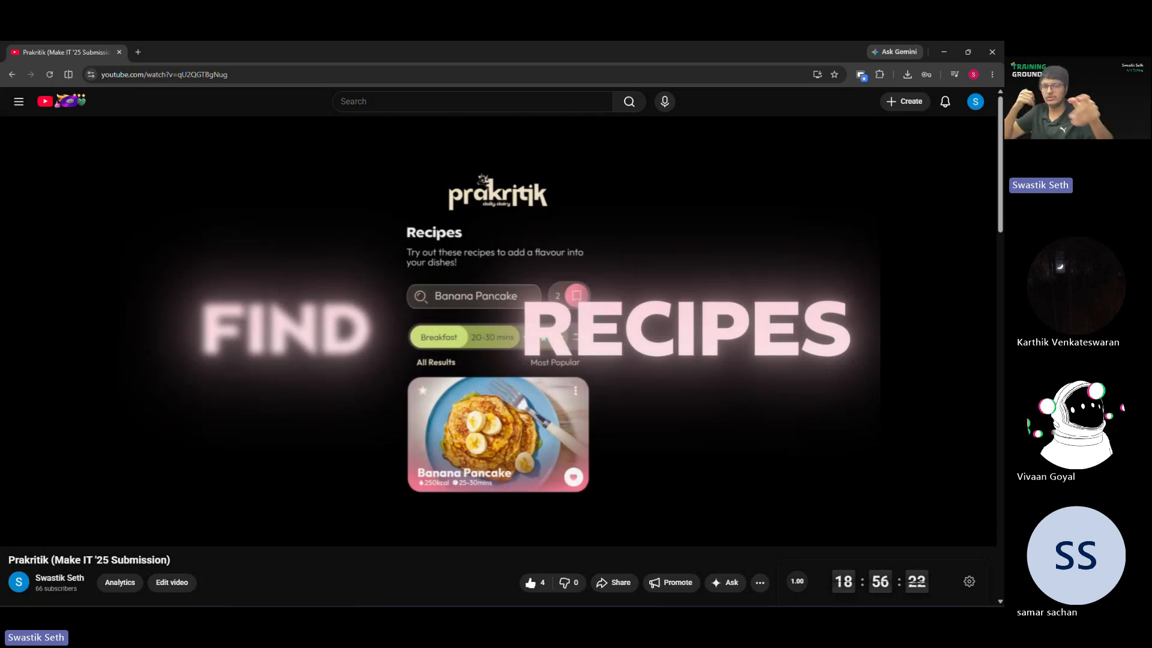
pyautogui.click(645, 390)
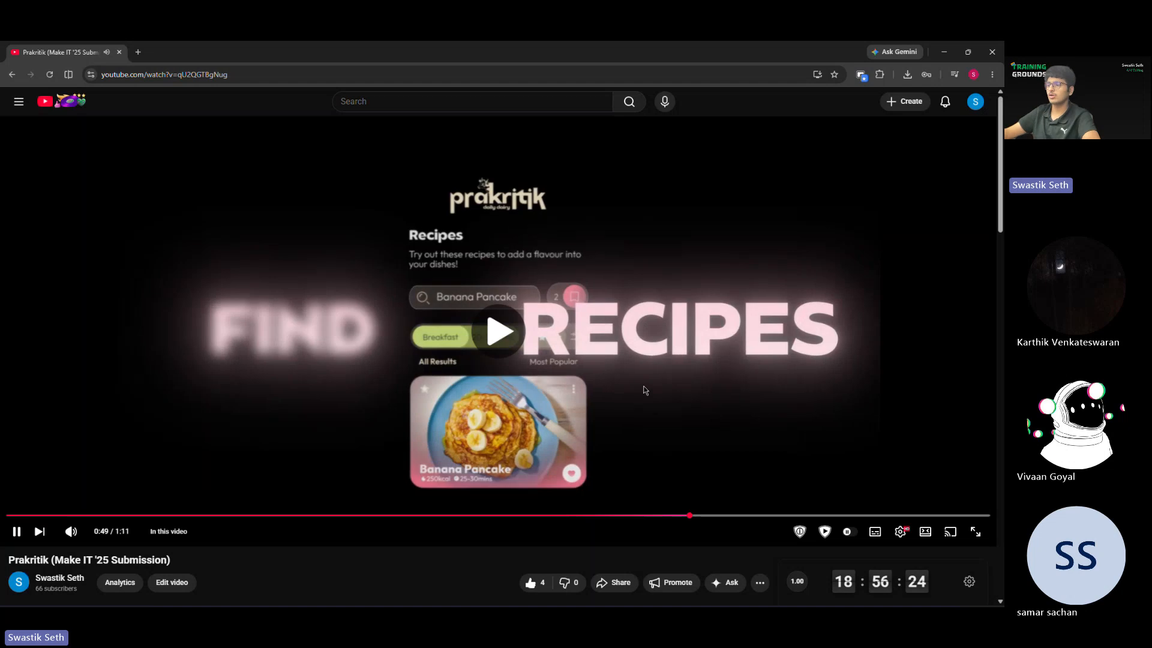
pyautogui.click(644, 390)
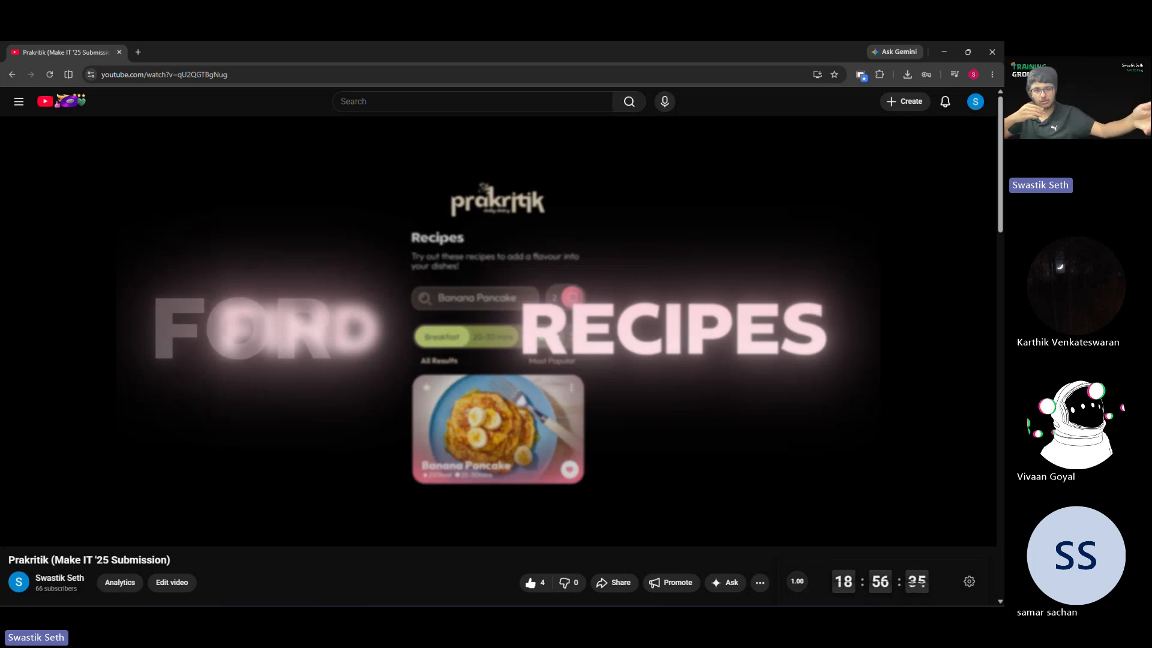
pyautogui.click(642, 390)
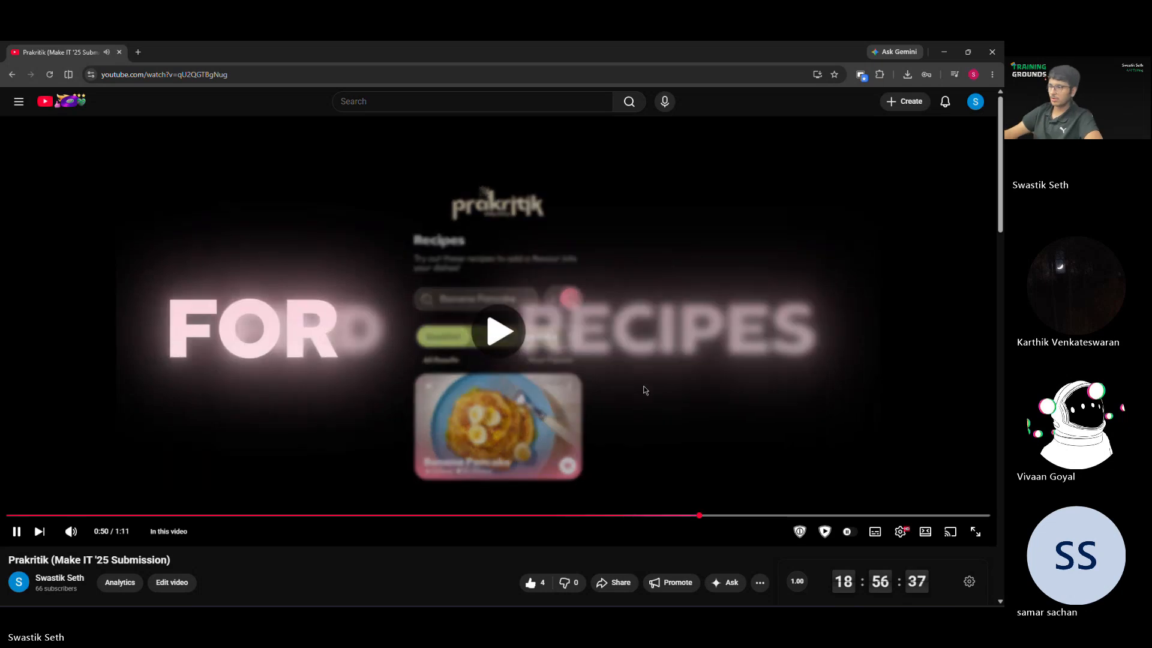
pyautogui.click(751, 425)
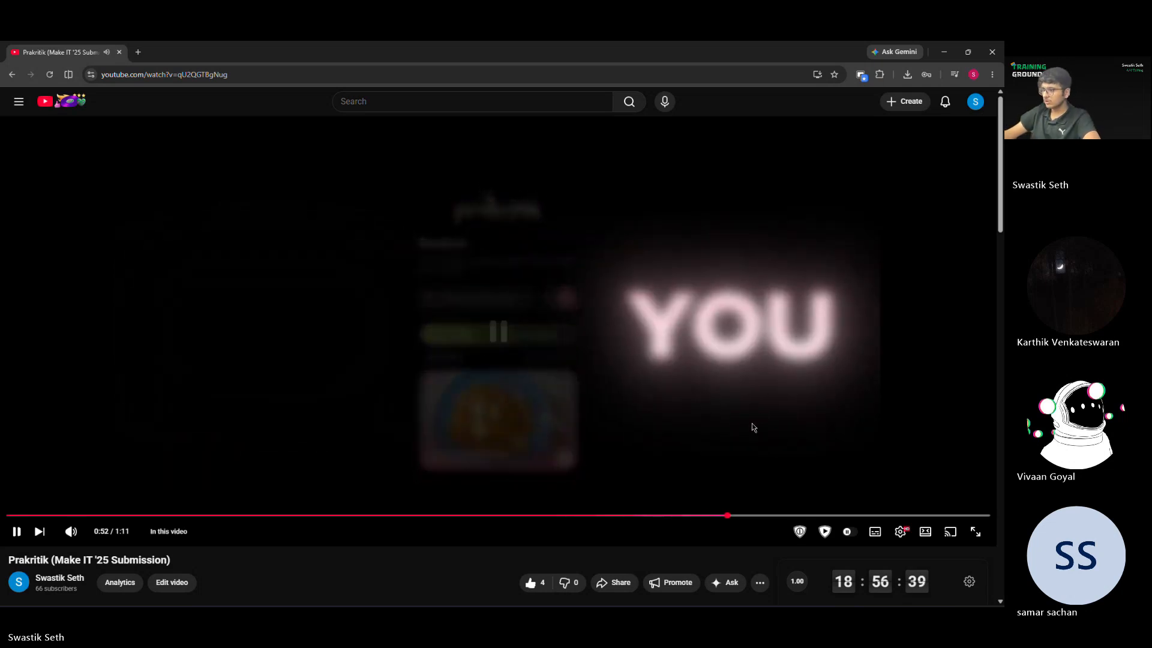
pyautogui.click(902, 437)
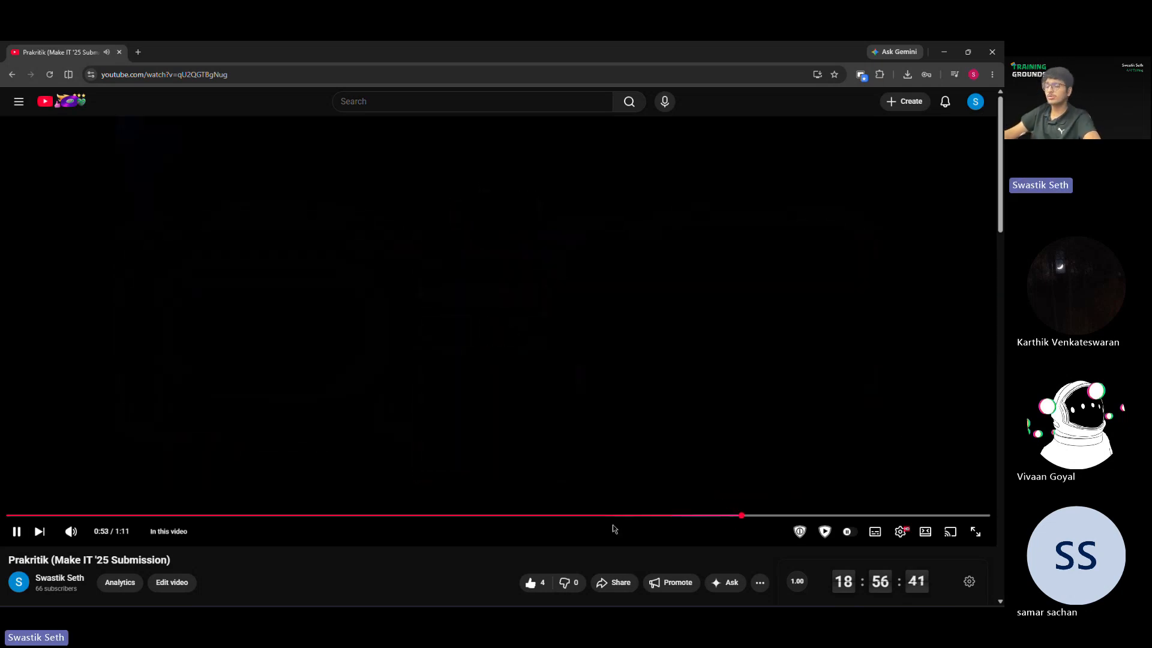
pyautogui.click(857, 425)
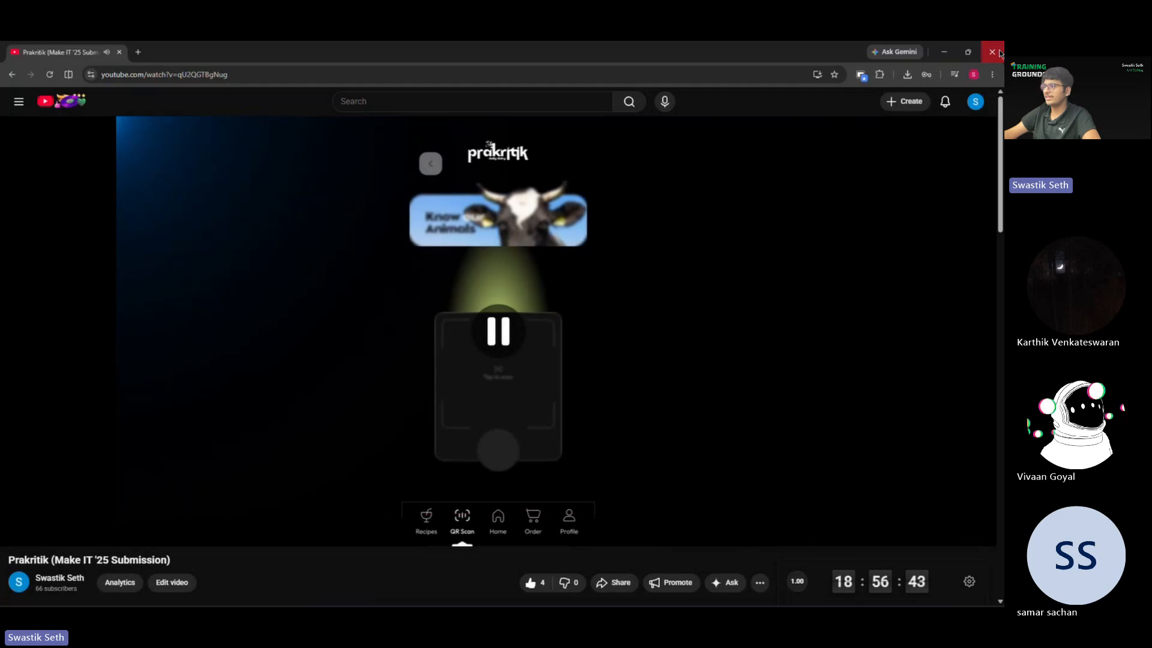
pyautogui.click(992, 52)
# Step: Select the green rectangle layer in After Effects, try rotating it about its Y axis in the composition and undo it
pyautogui.click(361, 484)
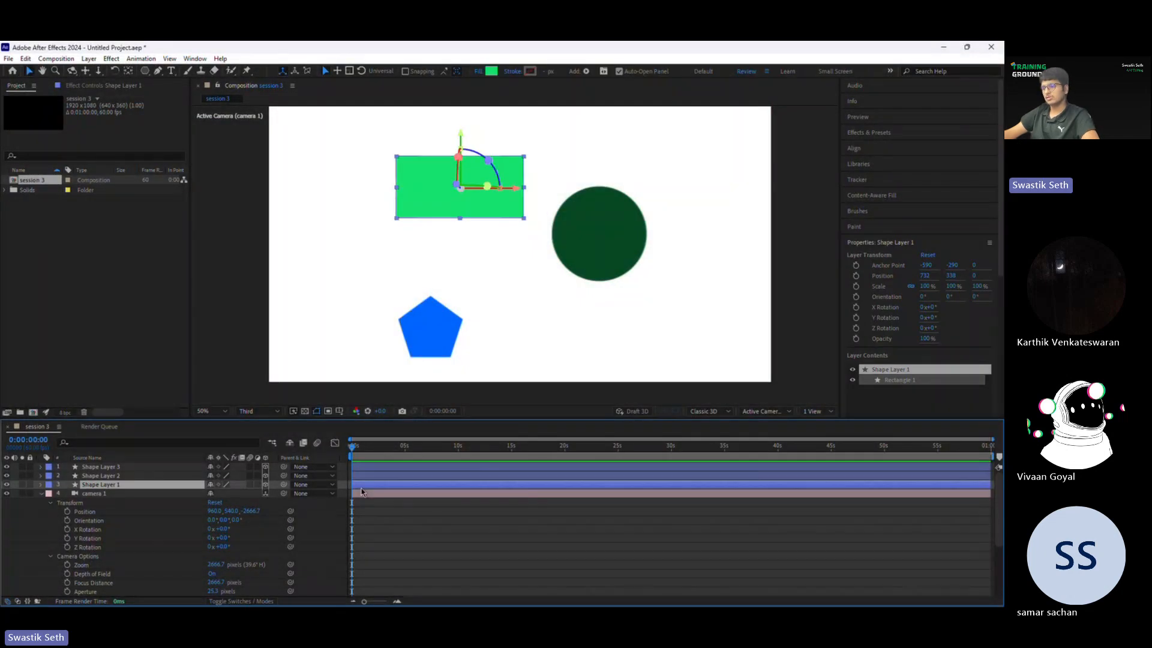
pyautogui.moveTo(487, 187); pyautogui.dragTo(364, 198)
pyautogui.hotkey('ctrl', 'z')
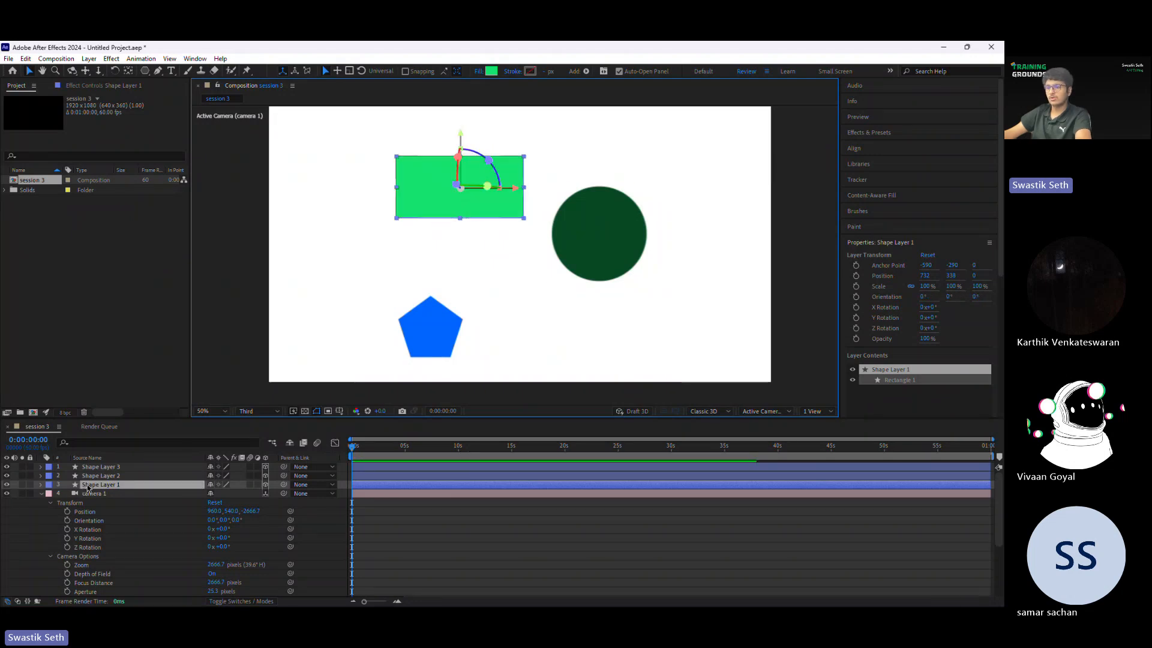
# Step: Try rotating the rectangle layer about its X axis, including to 47°, undo the rotations and collapse its properties
pyautogui.click(41, 484)
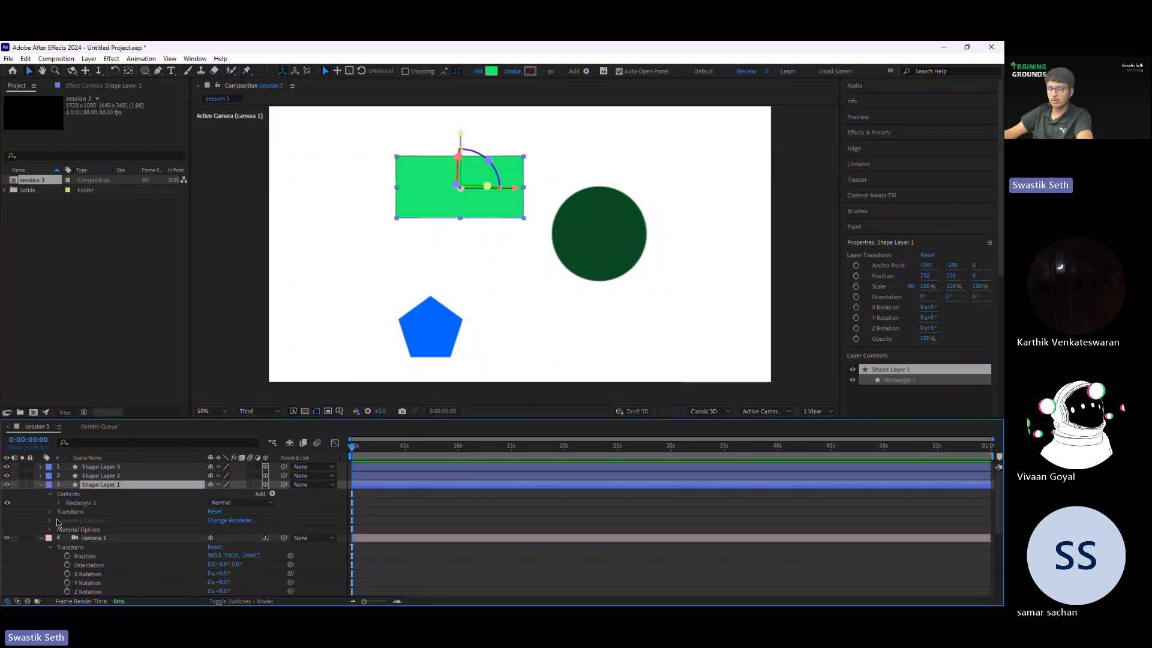
pyautogui.click(50, 512)
pyautogui.scroll(-1, 177, 533)
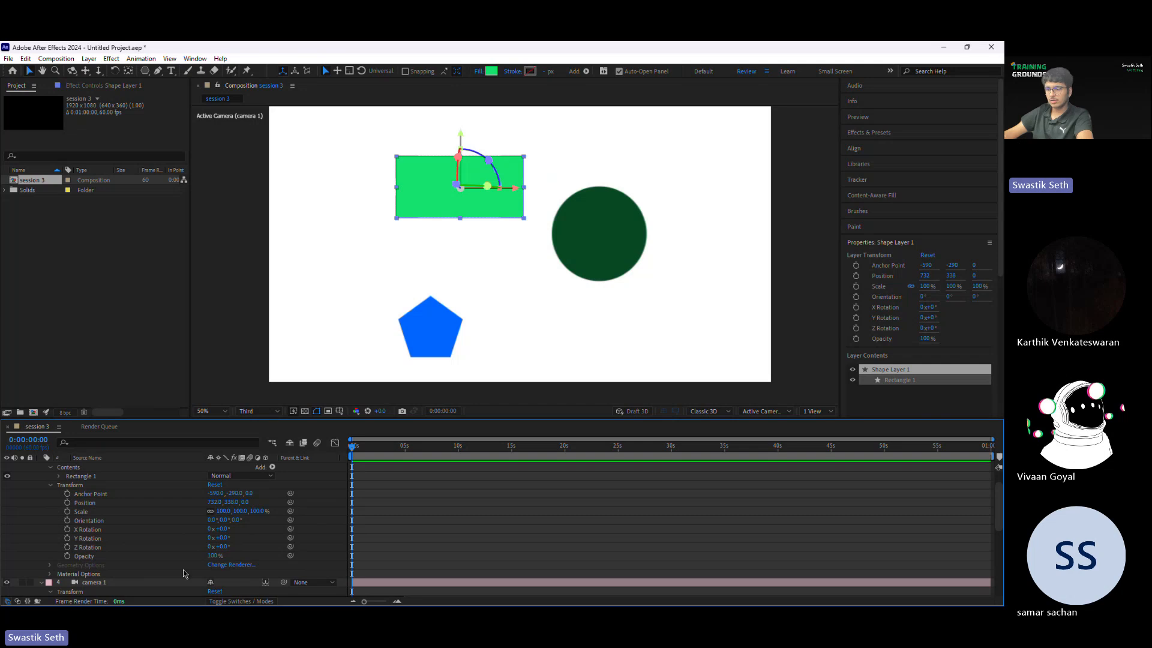
pyautogui.moveTo(223, 528); pyautogui.dragTo(260, 546)
pyautogui.hotkey('ctrl', 'z')
pyautogui.hotkey('ctrl', 'z')
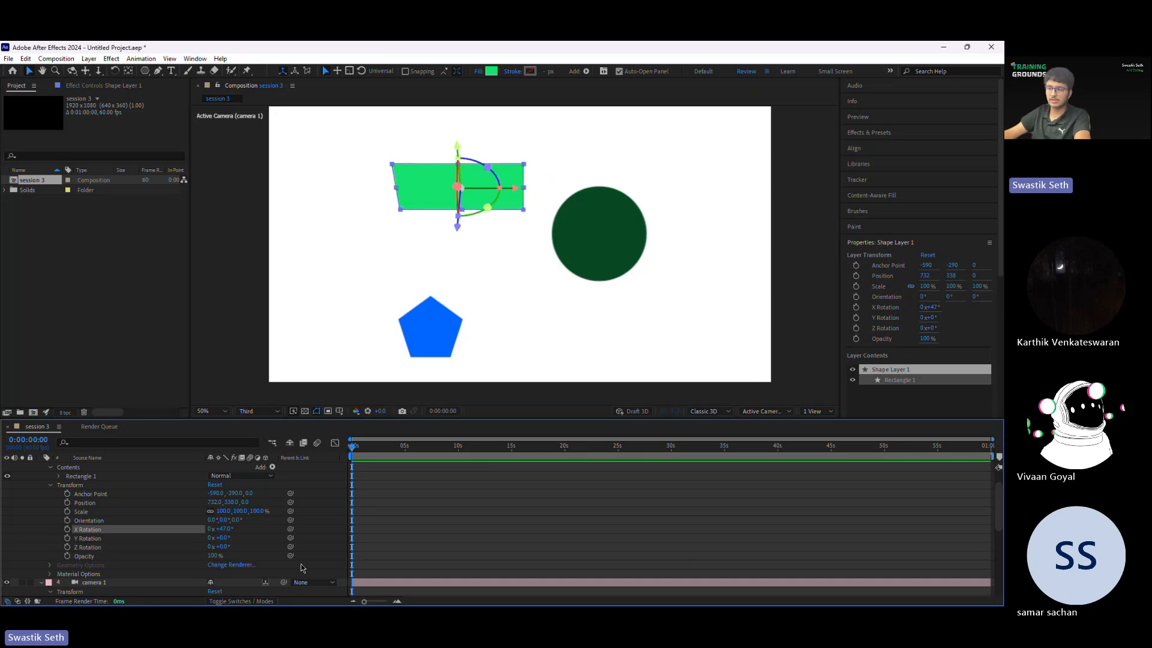
pyautogui.hotkey('ctrl', 'z')
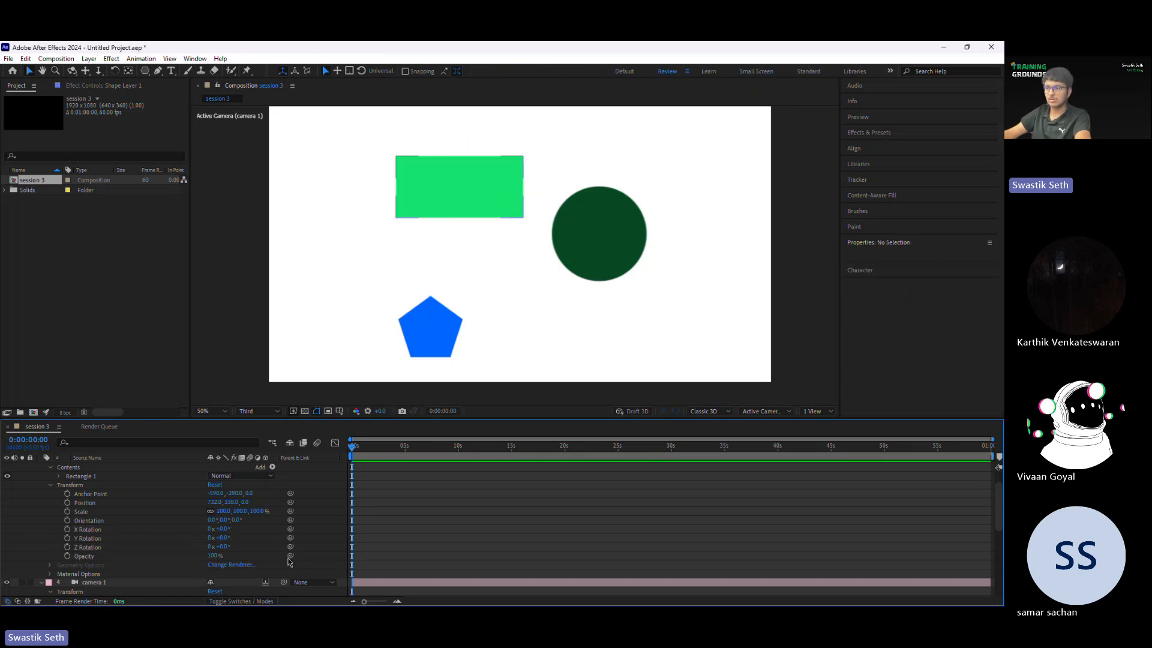
pyautogui.click(50, 485)
pyautogui.scroll(1, 50, 484)
pyautogui.click(41, 485)
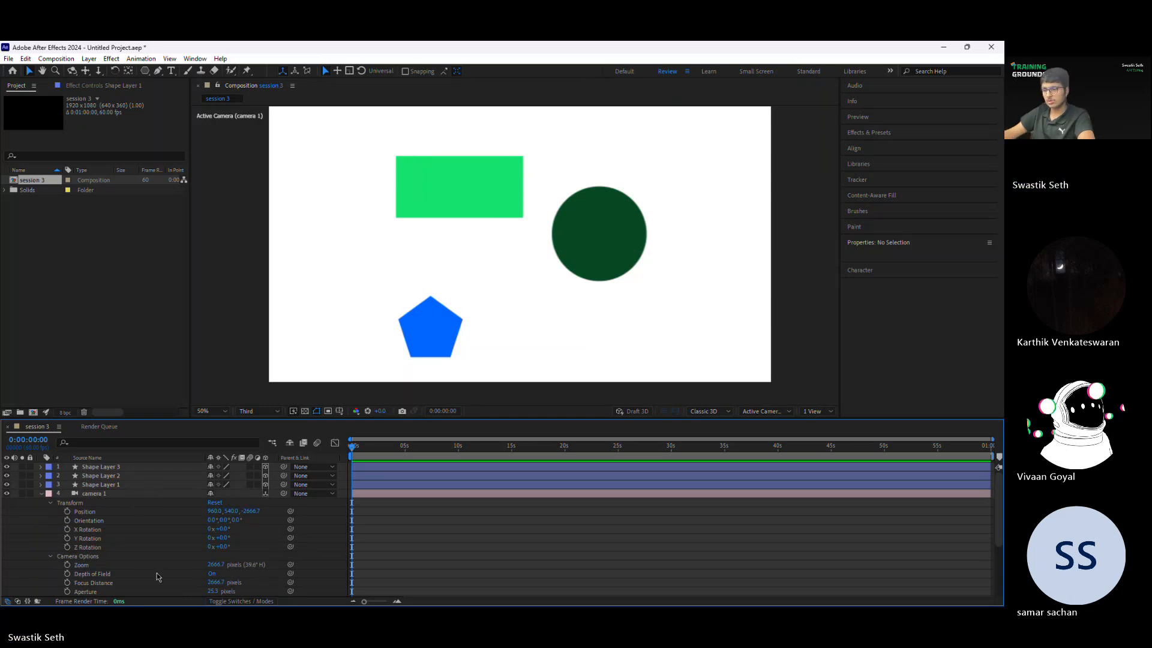
# Step: Try lowering the camera's Zoom, including to 1 pixel, and undo the zoom changes
pyautogui.moveTo(214, 565); pyautogui.dragTo(7, 564)
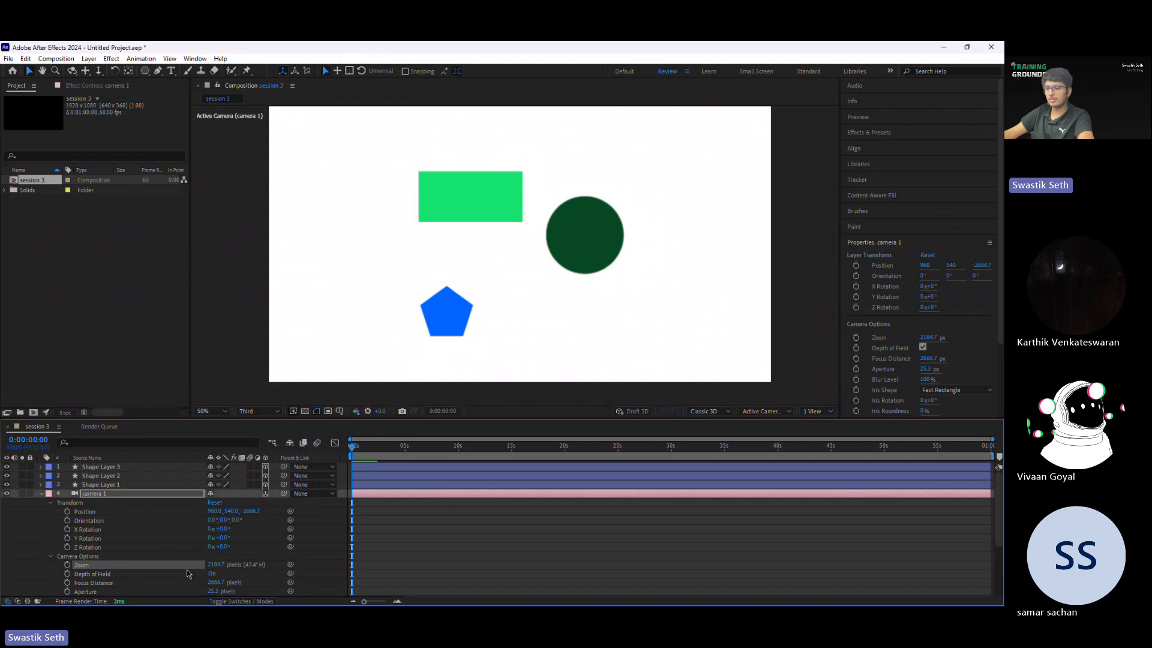
pyautogui.click(216, 565)
pyautogui.write('0')
pyautogui.press('Return')
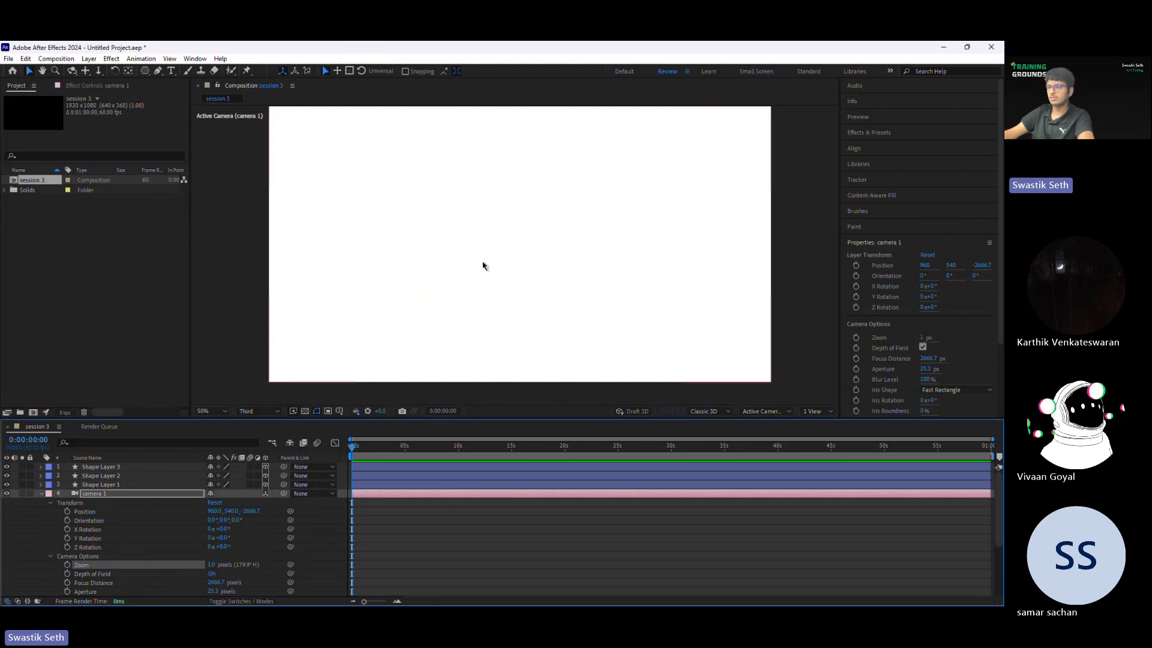
pyautogui.scroll(-6, 483, 262)
pyautogui.scroll(7, 483, 261)
pyautogui.scroll(-1, 259, 502)
pyautogui.scroll(-1, 363, 315)
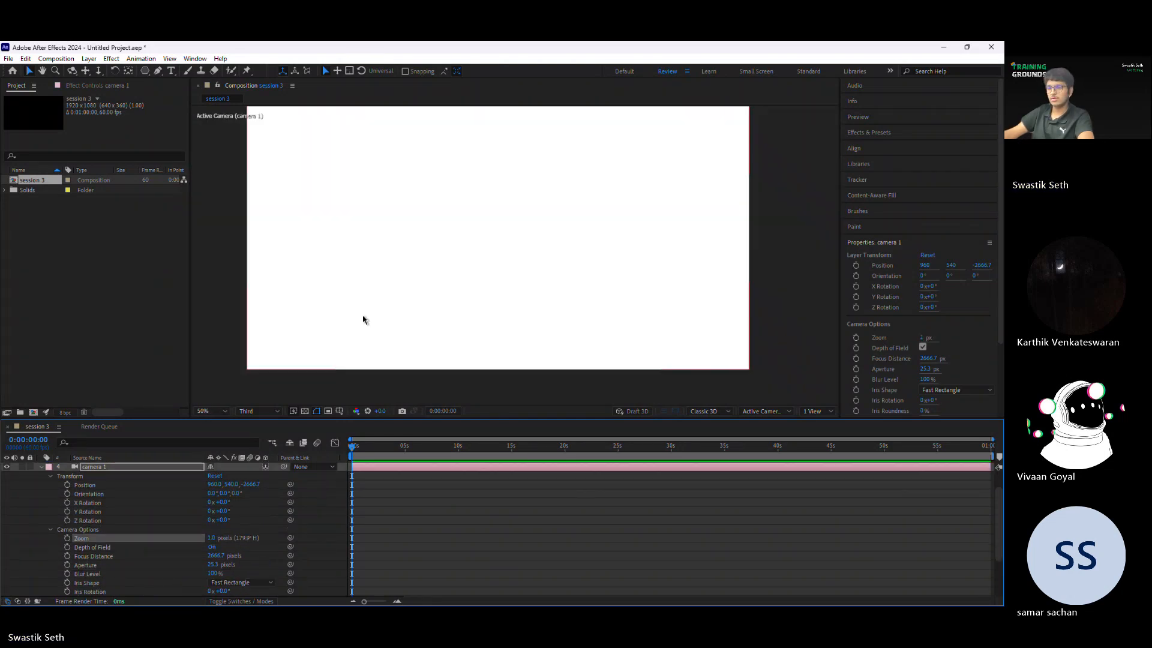
pyautogui.hotkey('ctrl', 'z')
pyautogui.hotkey('ctrl', 'z')
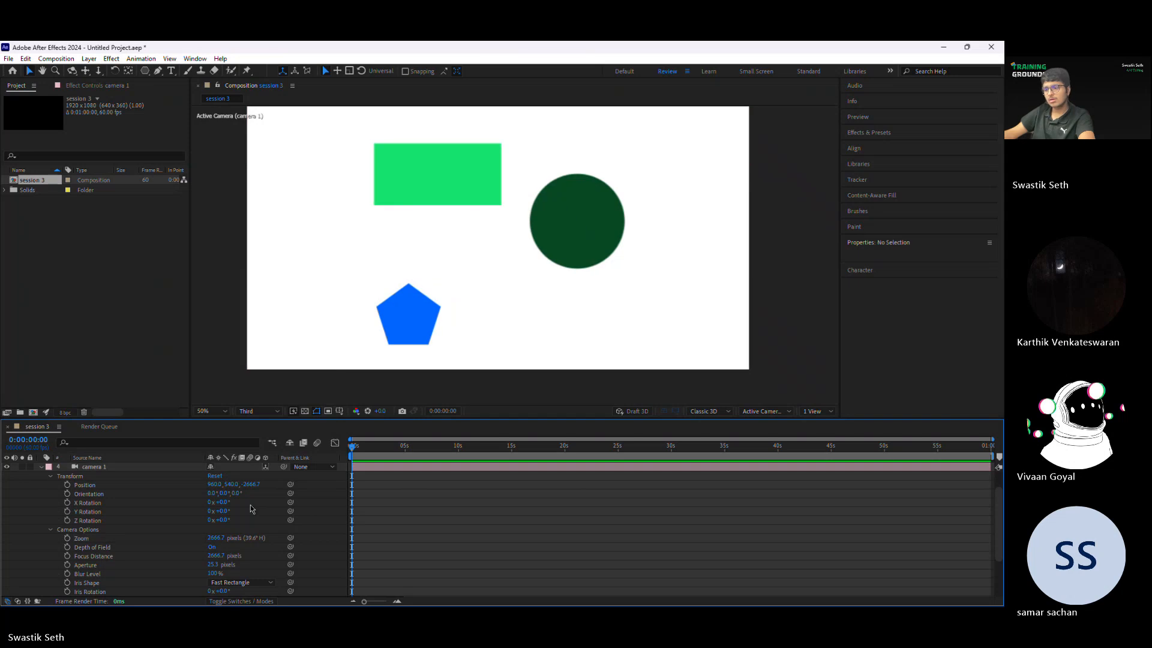
# Step: Set the camera's Zoom to 2654.7 pixels and switch its Depth of Field off and back on
pyautogui.moveTo(220, 539)
pyautogui.mouseDown()
pyautogui.moveTo(198, 541)
pyautogui.moveTo(214, 544)
pyautogui.mouseUp()
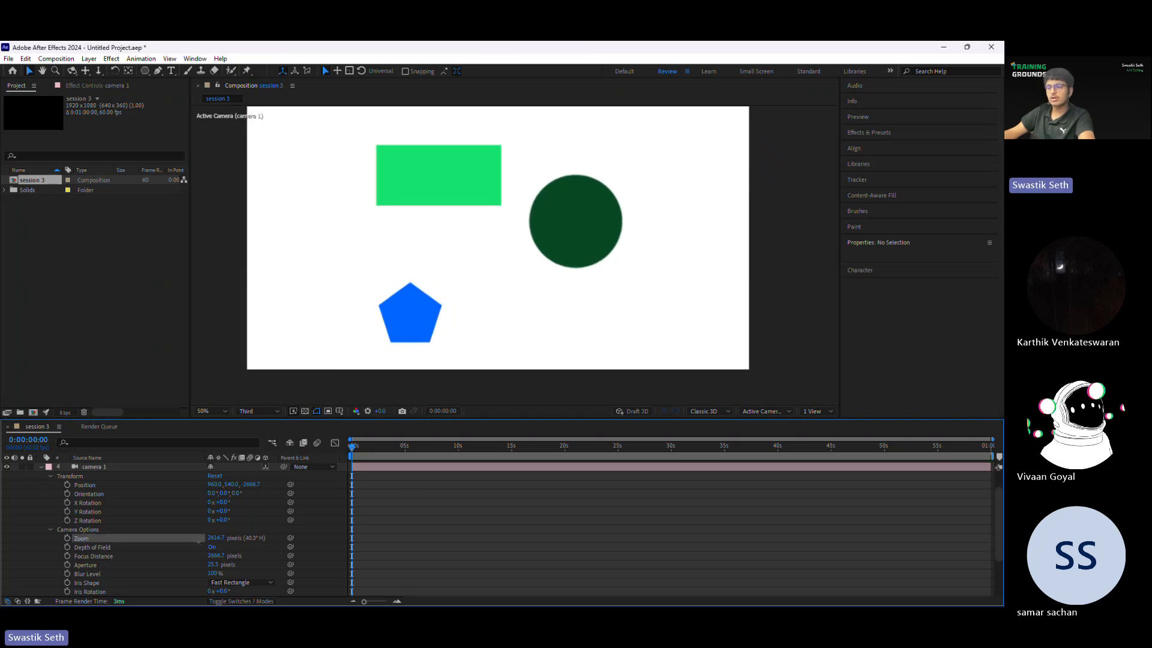
pyautogui.click(212, 547)
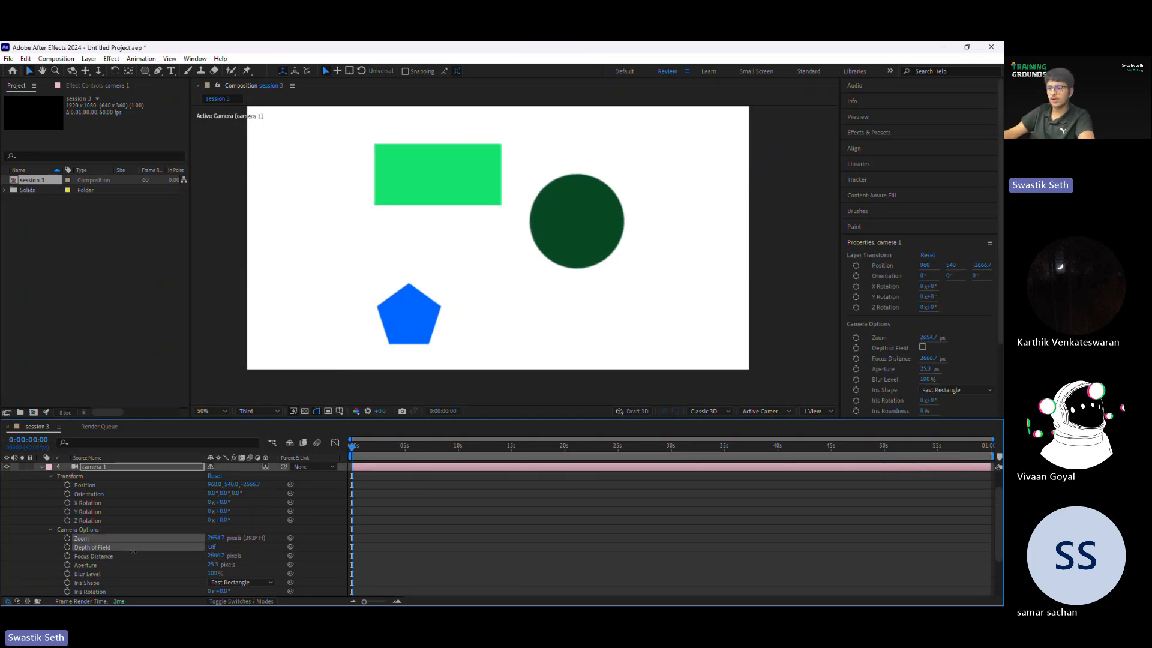
pyautogui.click(212, 547)
# Step: Try different camera Focus Distance values, from 0 up to 1472 pixels and back slightly
pyautogui.moveTo(221, 556); pyautogui.dragTo(90, 556)
pyautogui.click(217, 556)
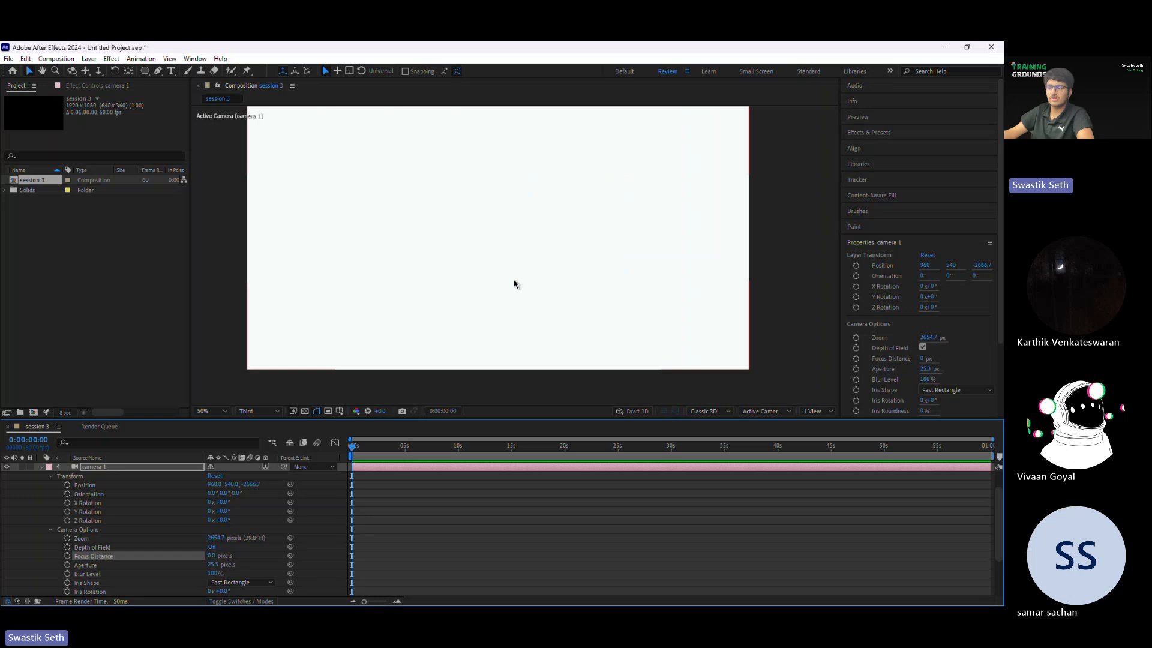
pyautogui.moveTo(213, 557); pyautogui.dragTo(287, 533)
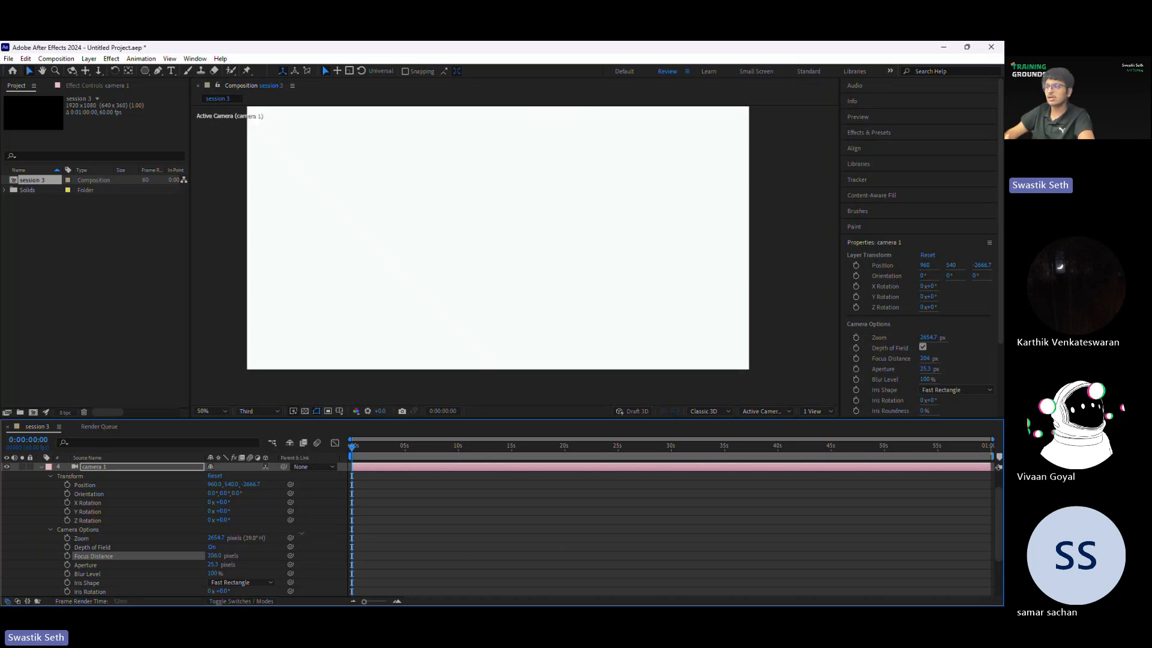
pyautogui.moveTo(315, 532); pyautogui.dragTo(687, 479)
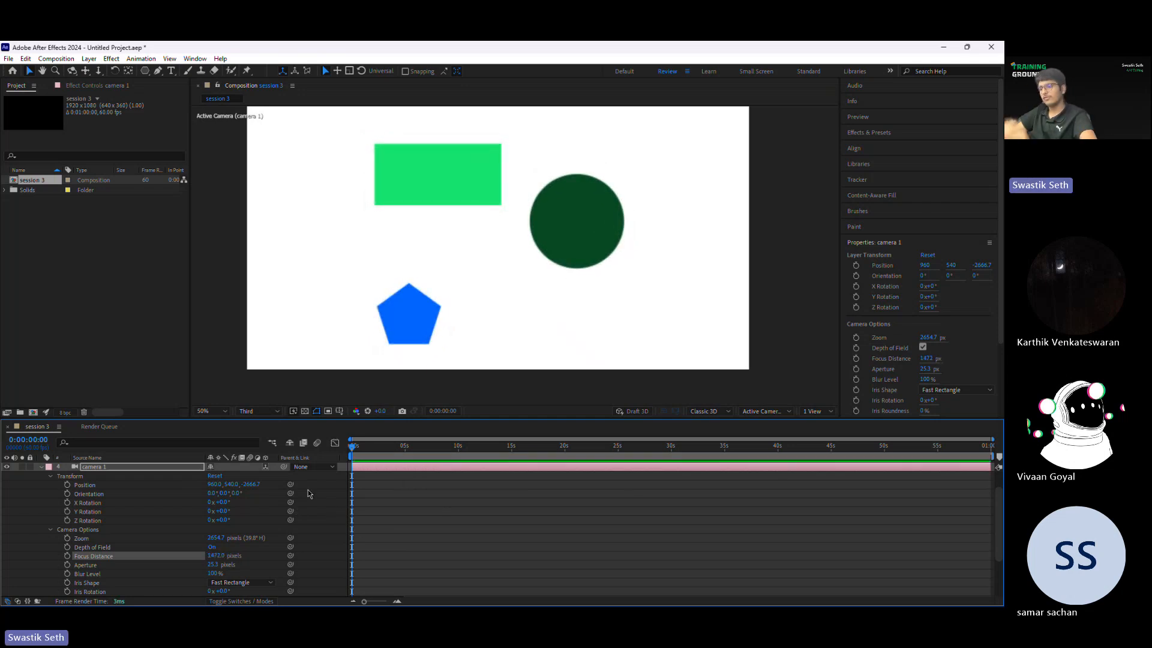
pyautogui.moveTo(218, 561); pyautogui.dragTo(201, 559)
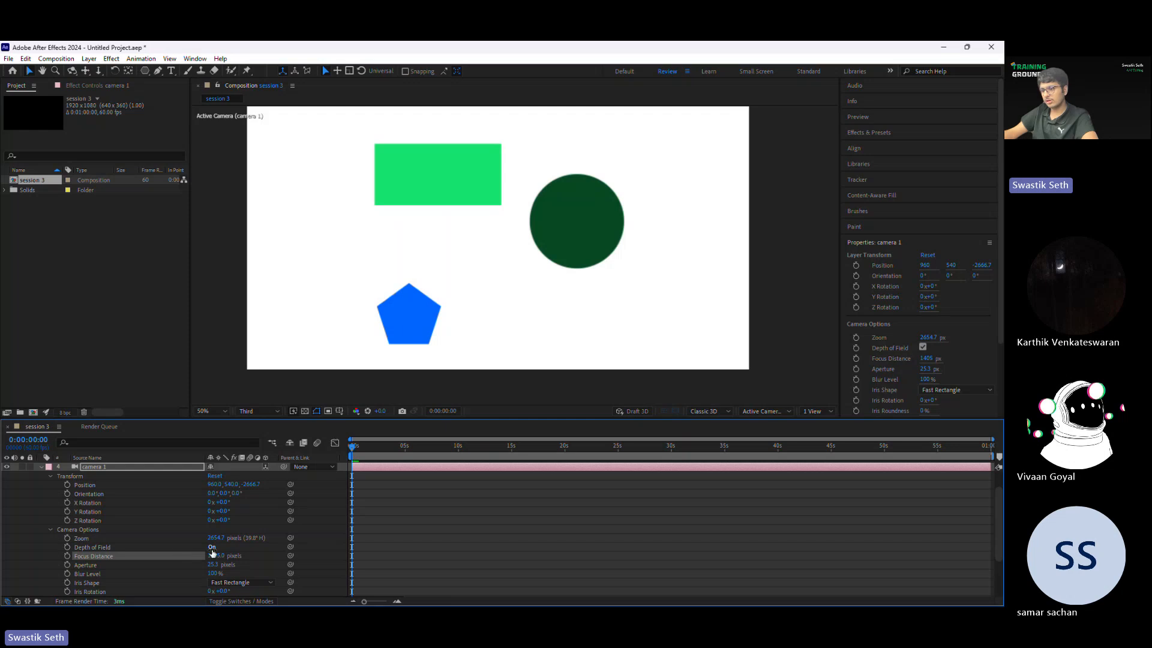
# Step: Turn off the camera's Depth of Field, set Focus Distance to 100 pixels and turn Depth of Field on again
pyautogui.click(211, 547)
pyautogui.click(214, 556)
pyautogui.write('100')
pyautogui.press('Return')
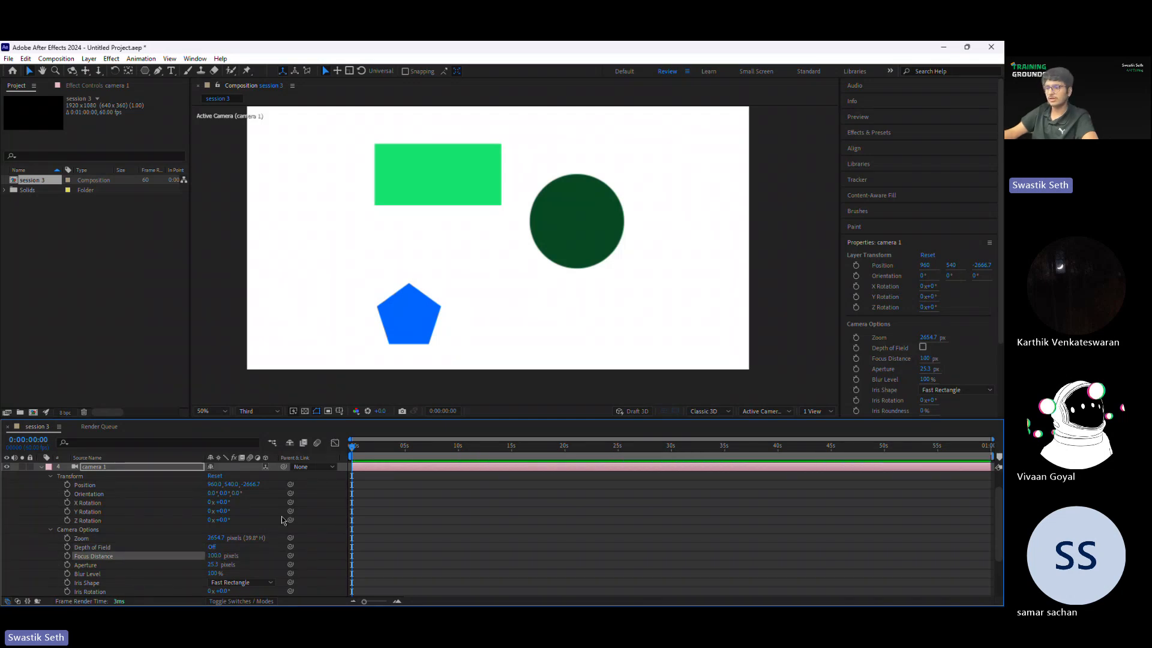
pyautogui.click(211, 547)
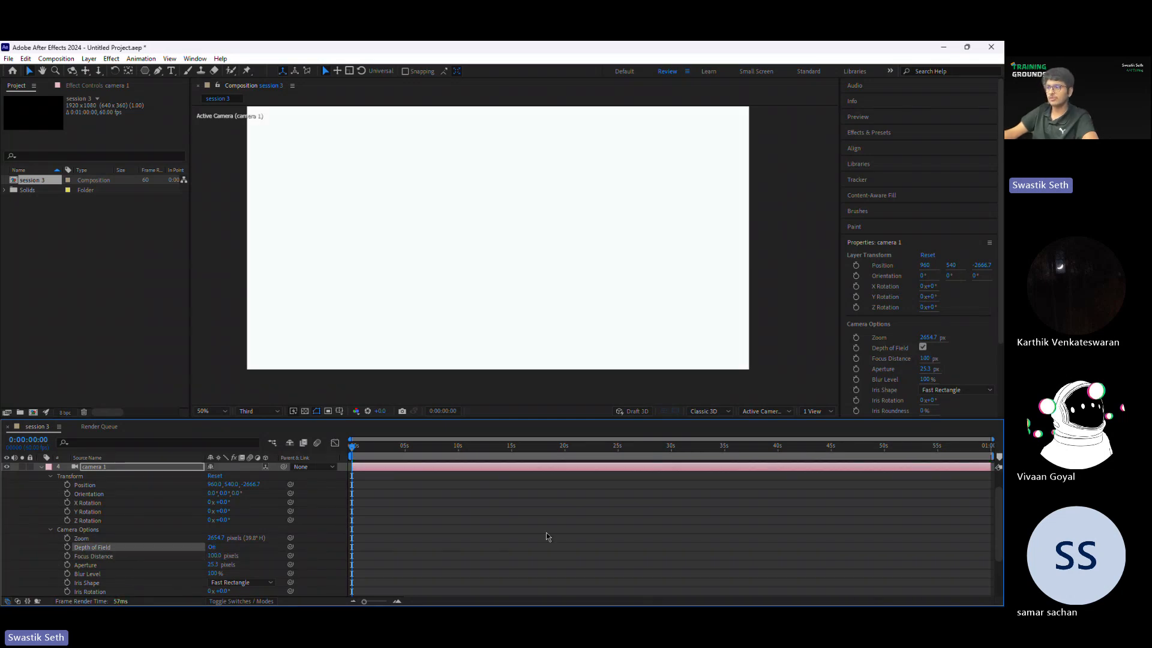
# Step: Set the camera's Focus Distance to 1000 pixels
pyautogui.moveTo(215, 555); pyautogui.dragTo(224, 556)
pyautogui.click(215, 555)
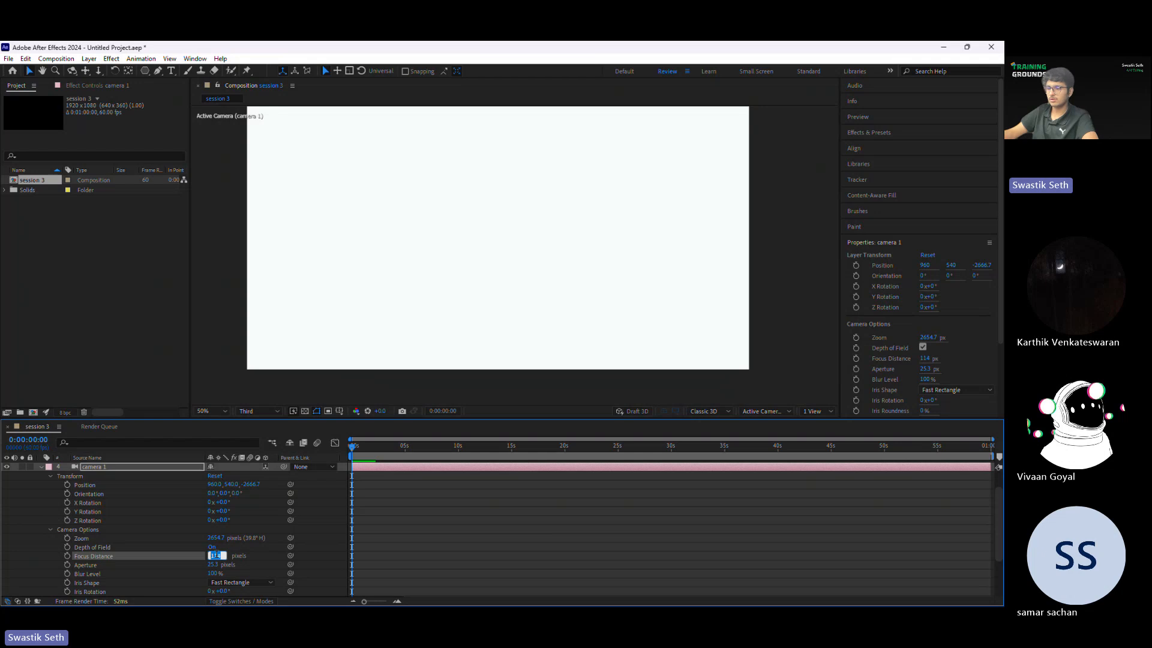
pyautogui.write('1000')
pyautogui.press('Return')
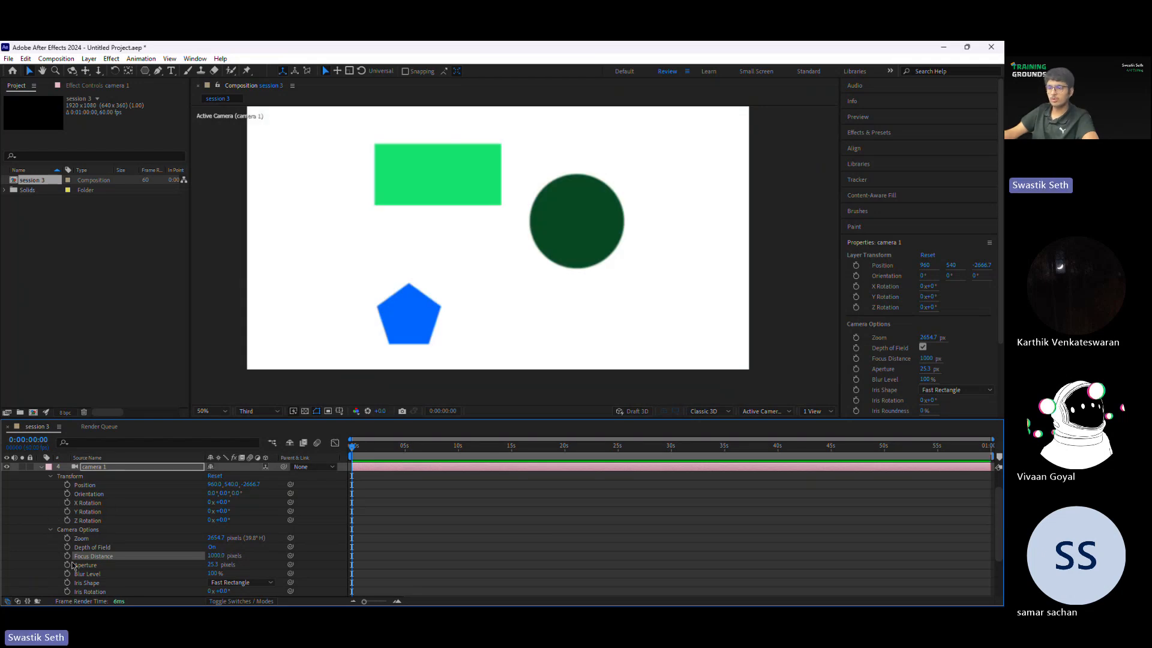
# Step: Keyframe the camera's Position at the start and animate its Z value to -1065.7 at 0:00:01:40
pyautogui.click(68, 485)
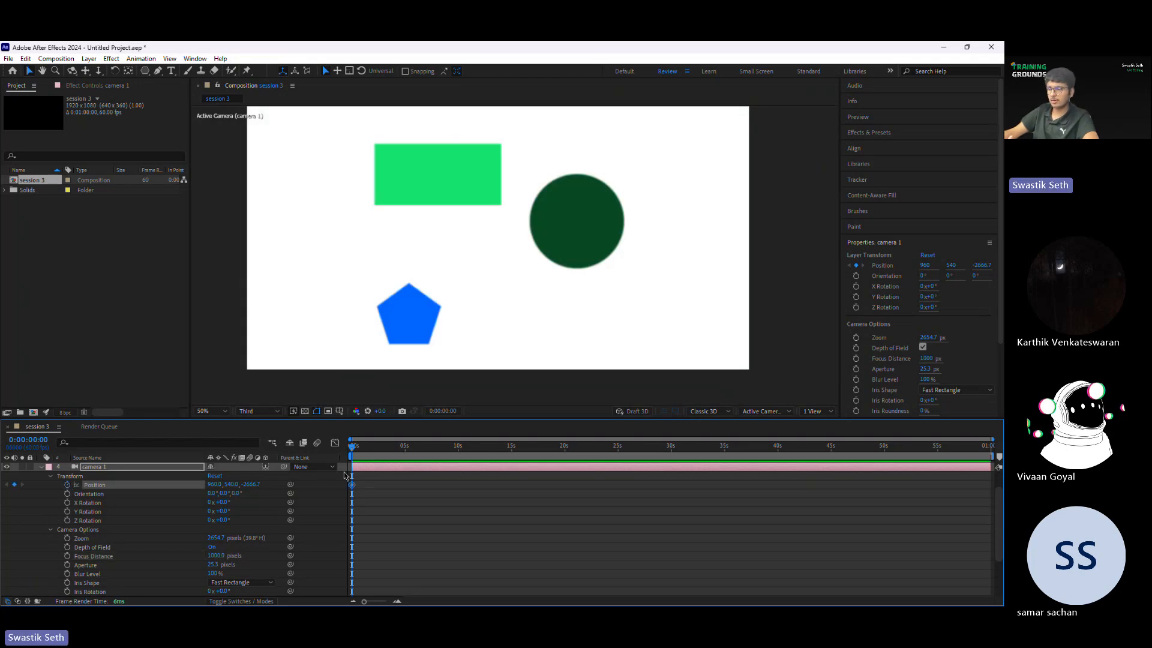
pyautogui.moveTo(355, 448); pyautogui.dragTo(371, 451)
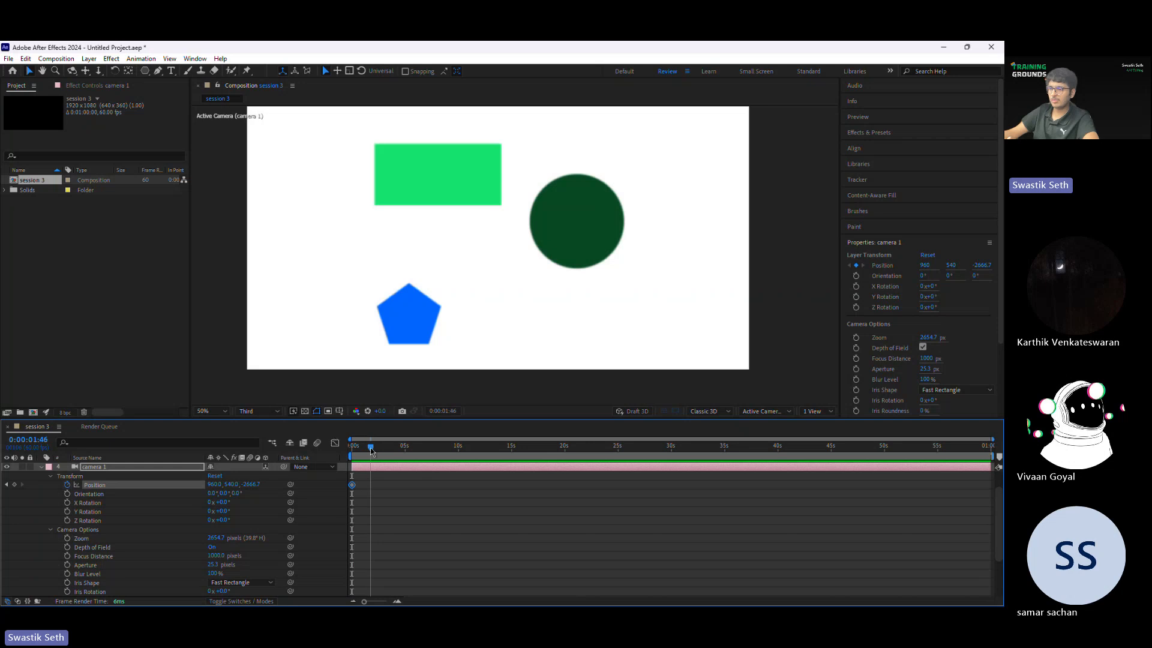
pyautogui.moveTo(252, 484); pyautogui.dragTo(851, 453)
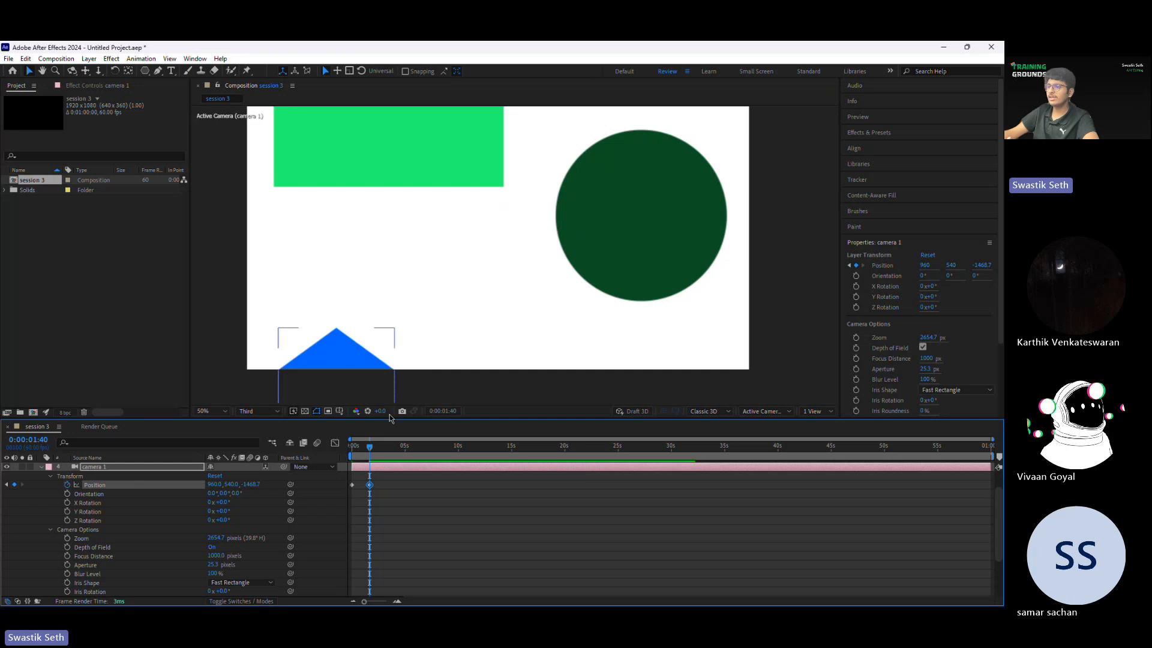
pyautogui.moveTo(252, 485); pyautogui.dragTo(463, 469)
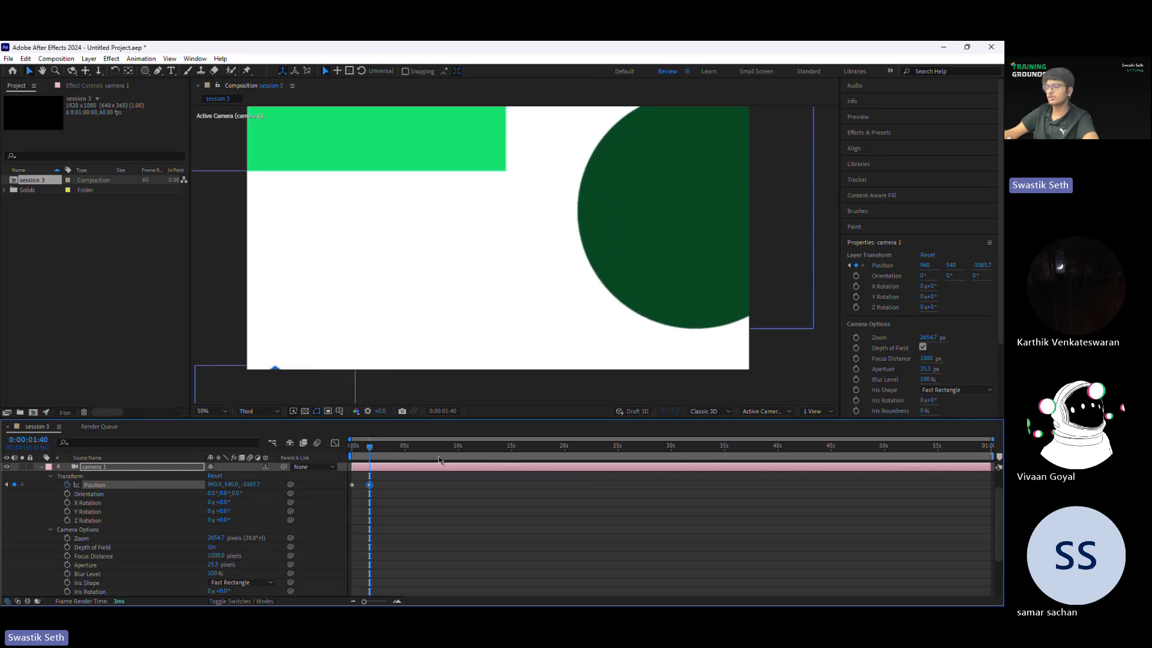
# Step: Preview the camera's forward movement from the beginning of the timeline and stop playback
pyautogui.click(379, 473)
pyautogui.moveTo(369, 451); pyautogui.dragTo(352, 451)
pyautogui.press('space')
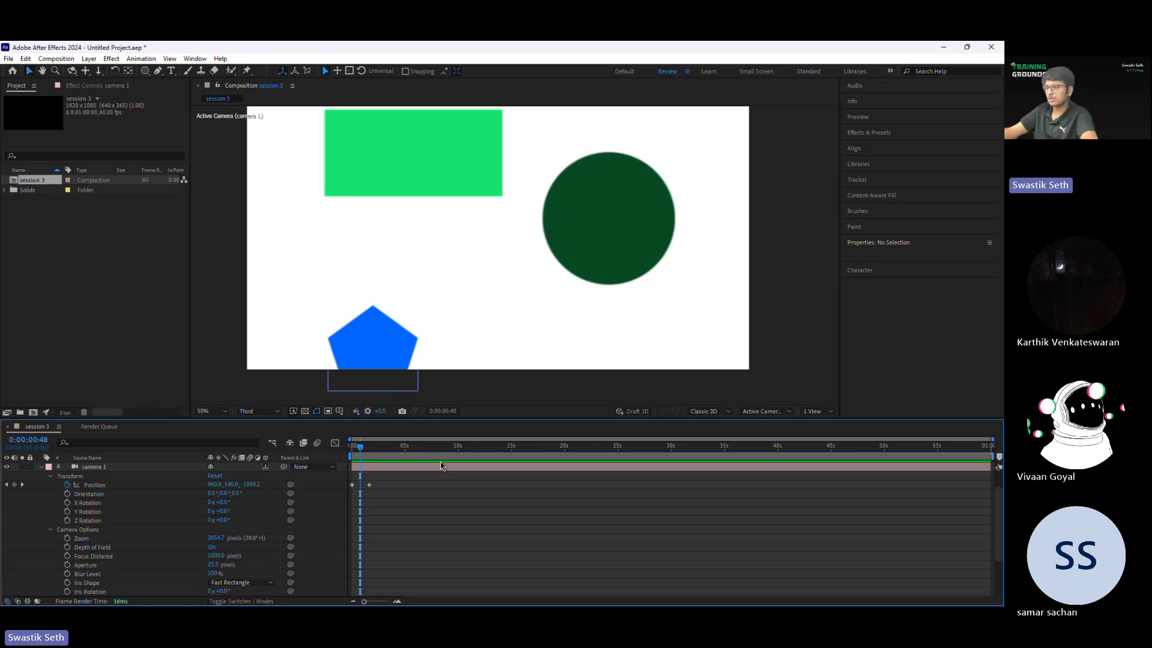
pyautogui.press('space')
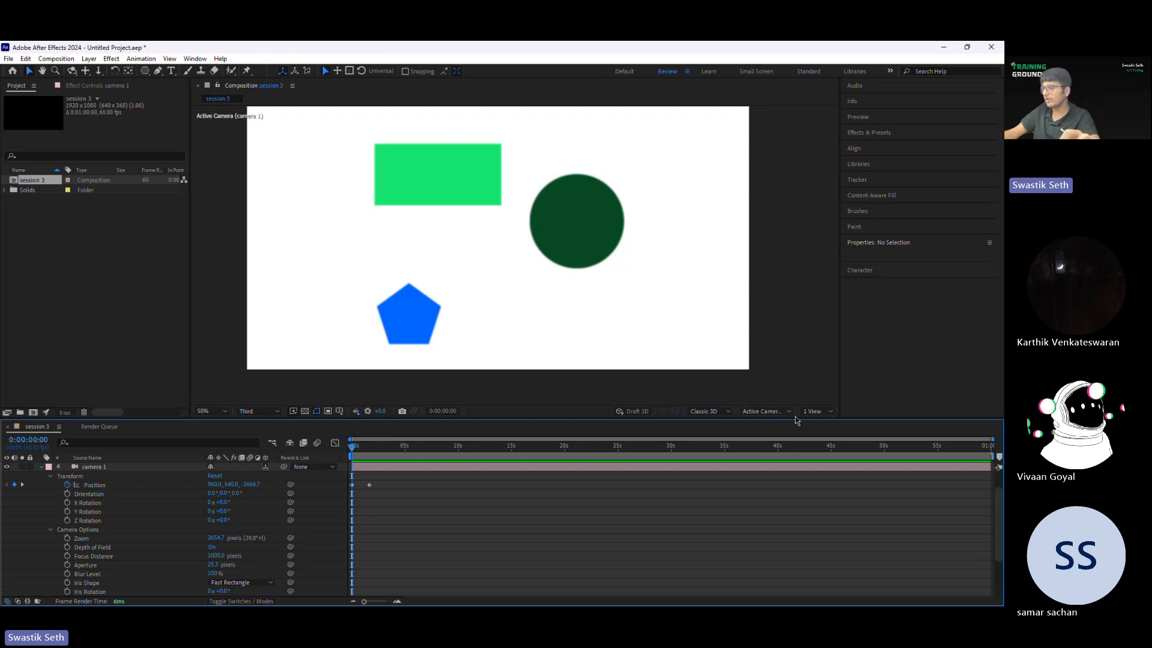
# Step: Show the composition in two views, keeping Top for the second view with the whole camera frustum in sight
pyautogui.click(816, 411)
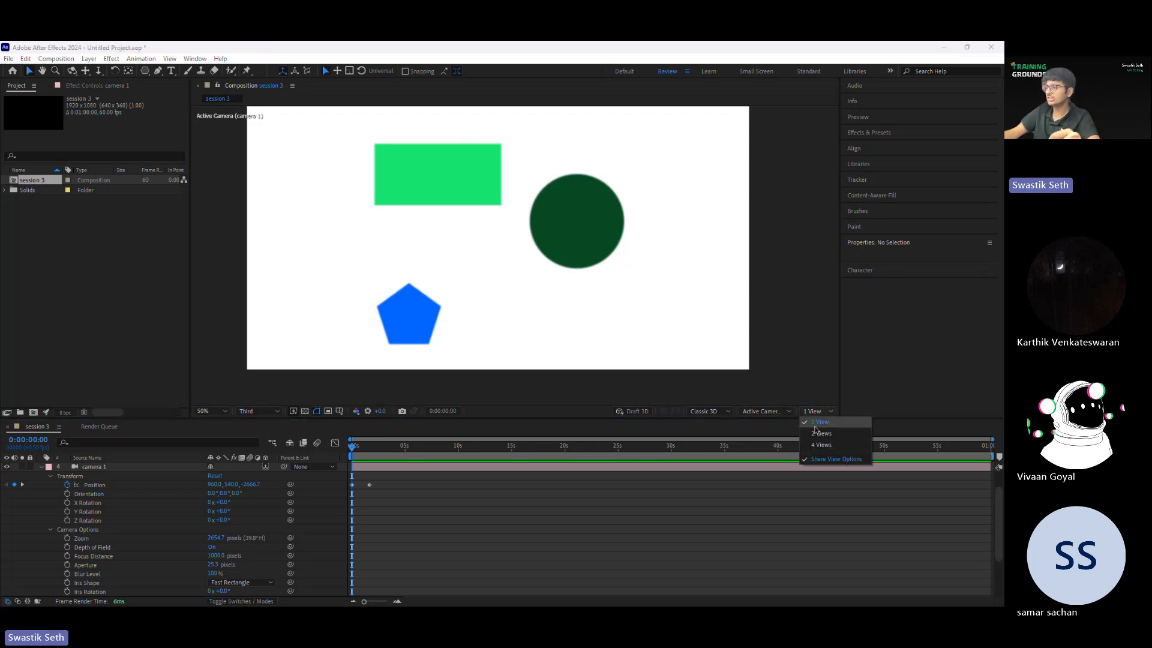
pyautogui.click(820, 433)
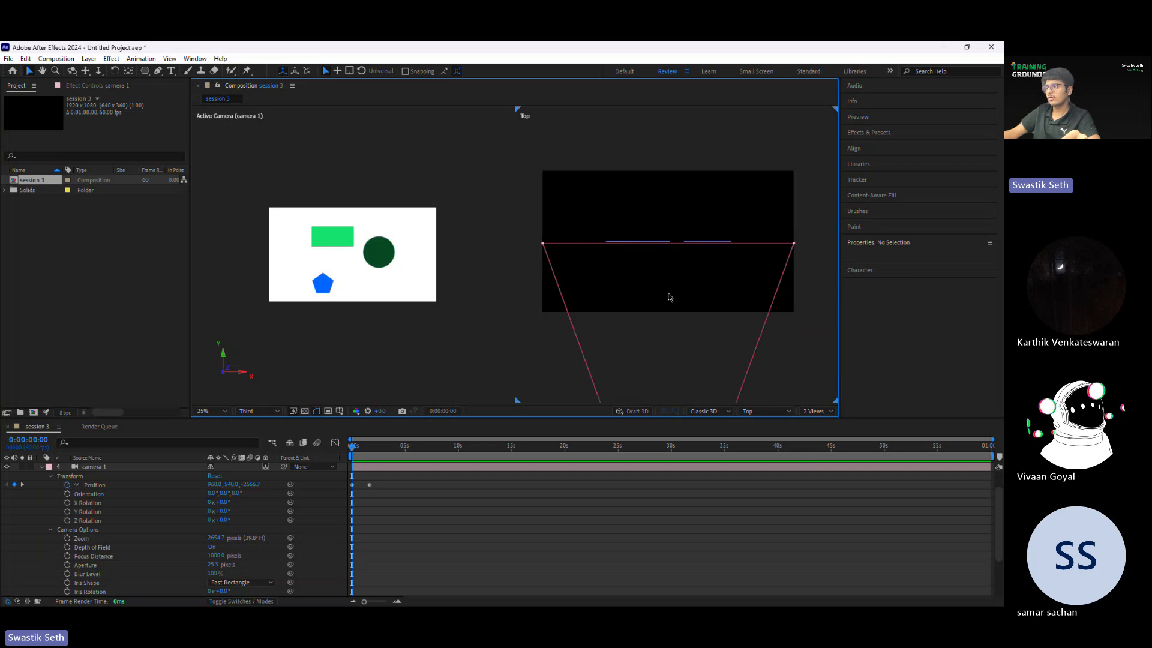
pyautogui.click(766, 412)
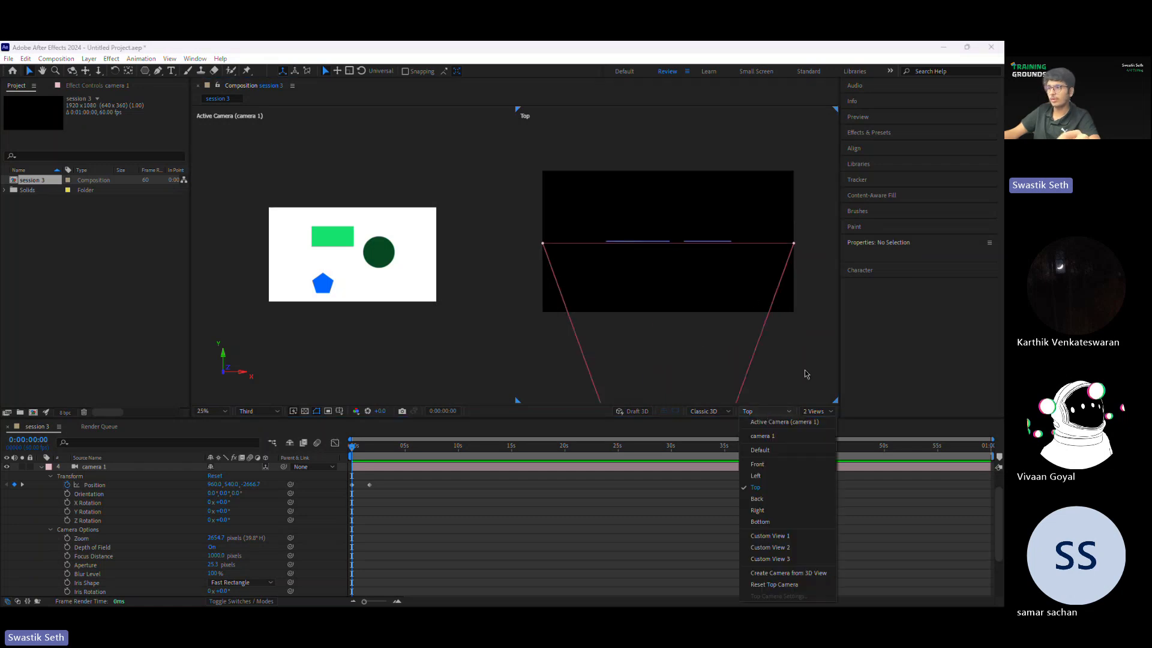
pyautogui.click(549, 286)
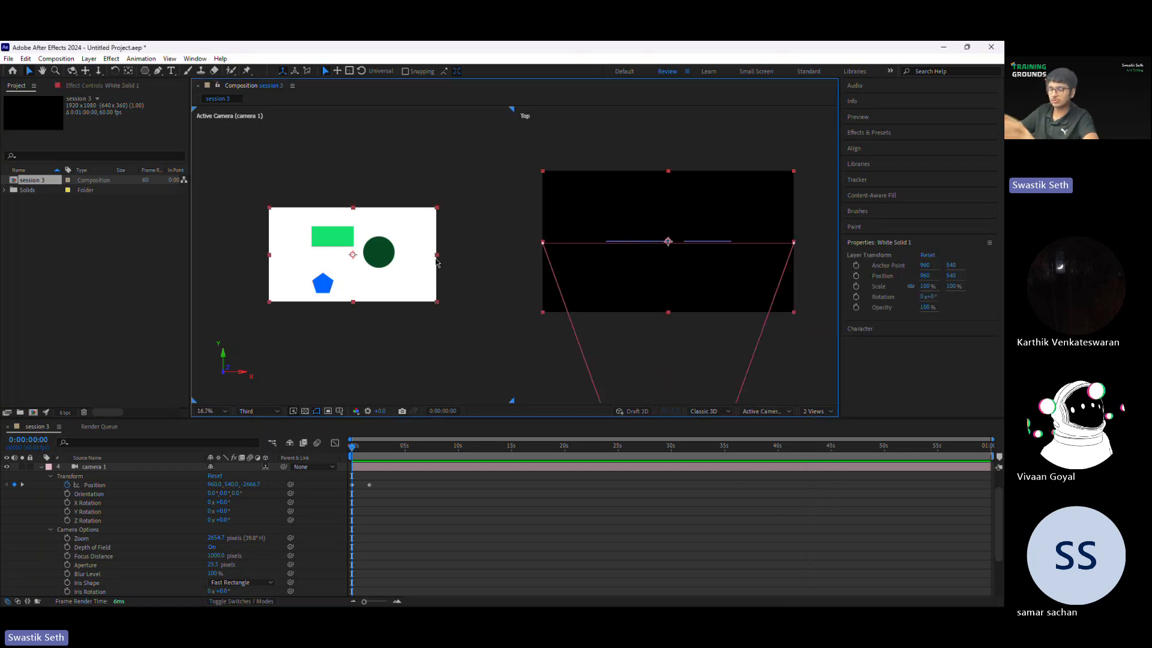
pyautogui.scroll(-4, 681, 318)
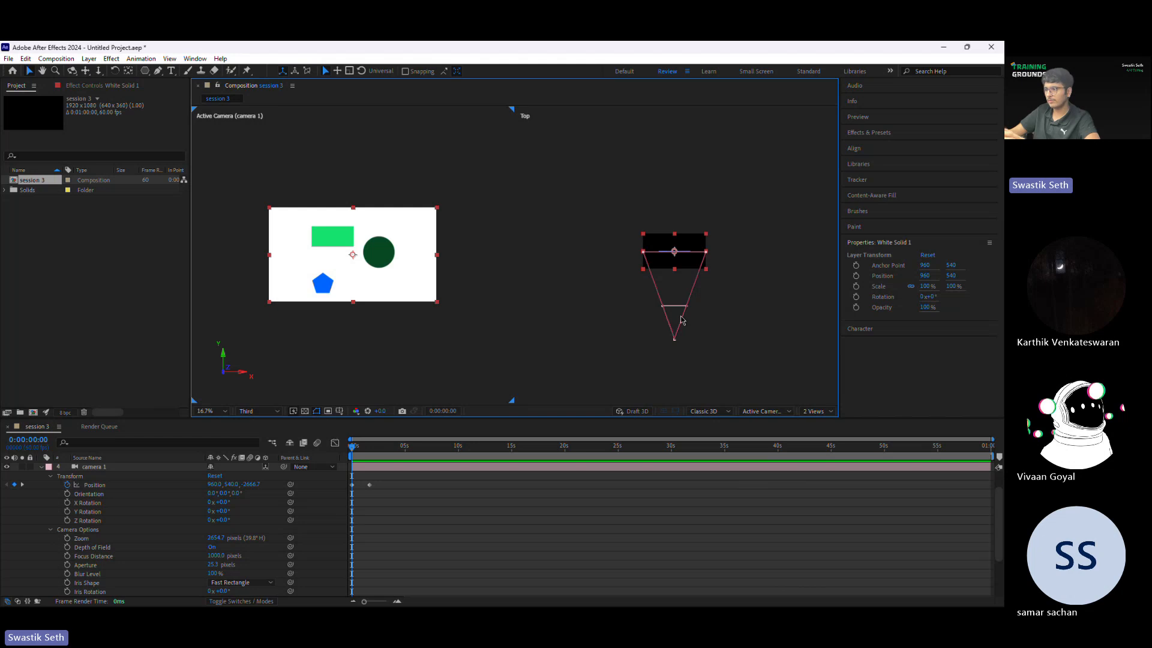
pyautogui.click(682, 320)
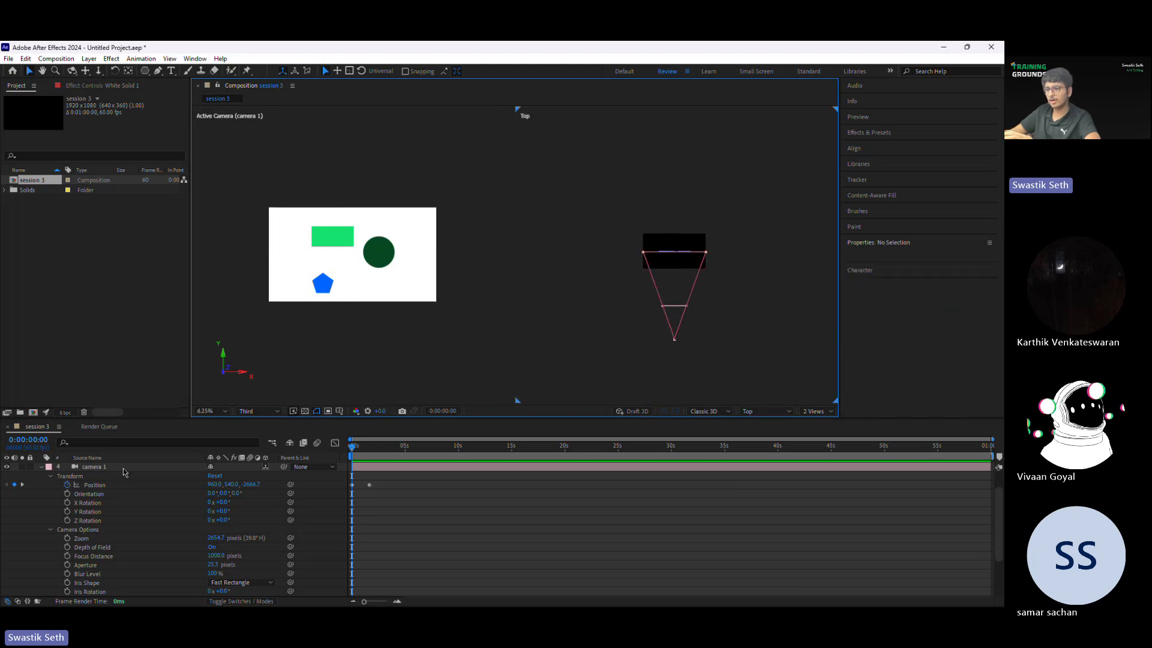
# Step: Select the camera 1 layer, collapse its properties and frame the camera in the Top view
pyautogui.click(123, 469)
pyautogui.click(41, 467)
pyautogui.scroll(1, 712, 324)
pyautogui.moveTo(727, 358); pyautogui.dragTo(722, 295)
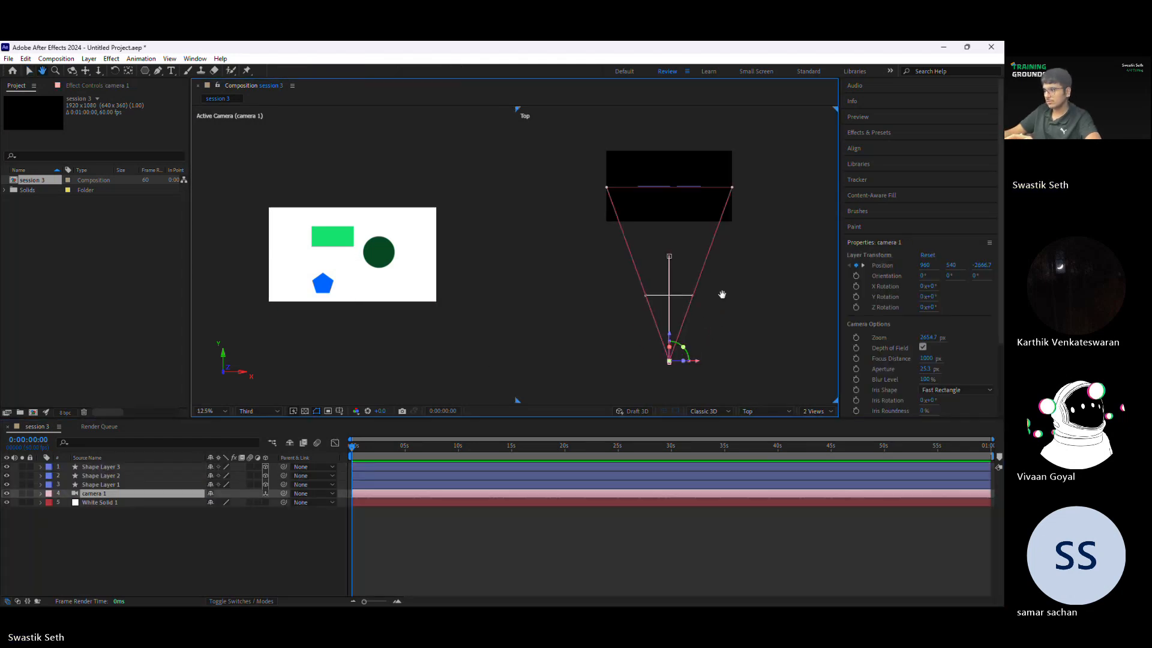
# Step: Try moving the camera towards the shapes in the Top view and undo the move
pyautogui.press('v')
pyautogui.moveTo(673, 341); pyautogui.dragTo(673, 233)
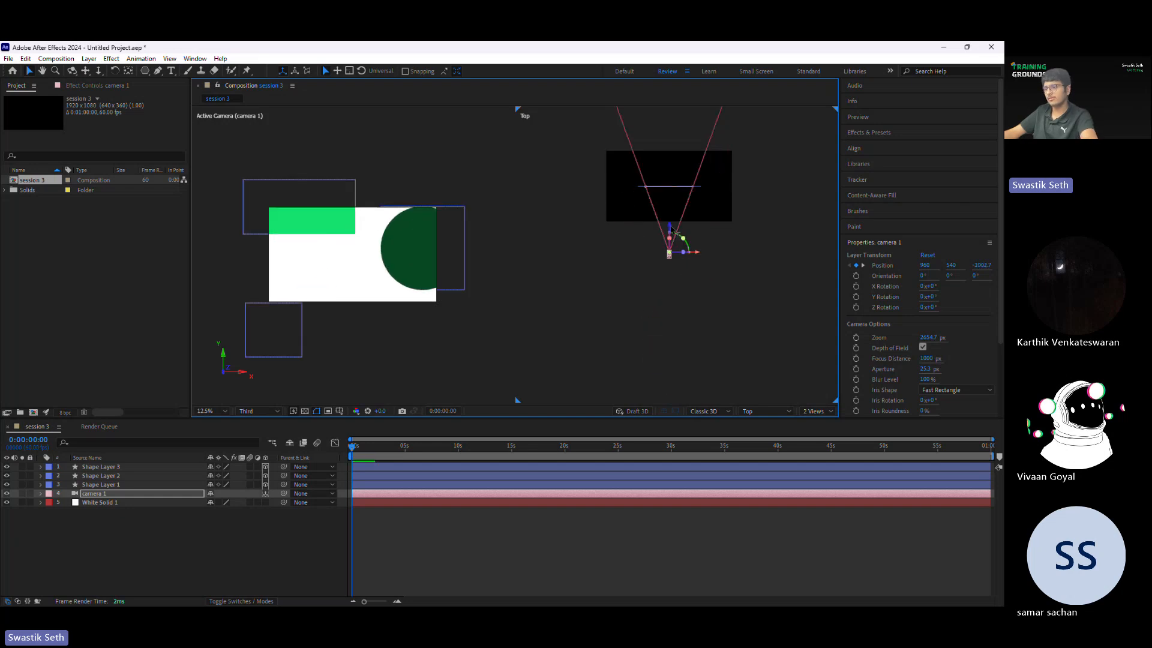
pyautogui.hotkey('ctrl', 'z')
# Step: Reveal the camera's Position property and remove its keyframes
pyautogui.press('p')
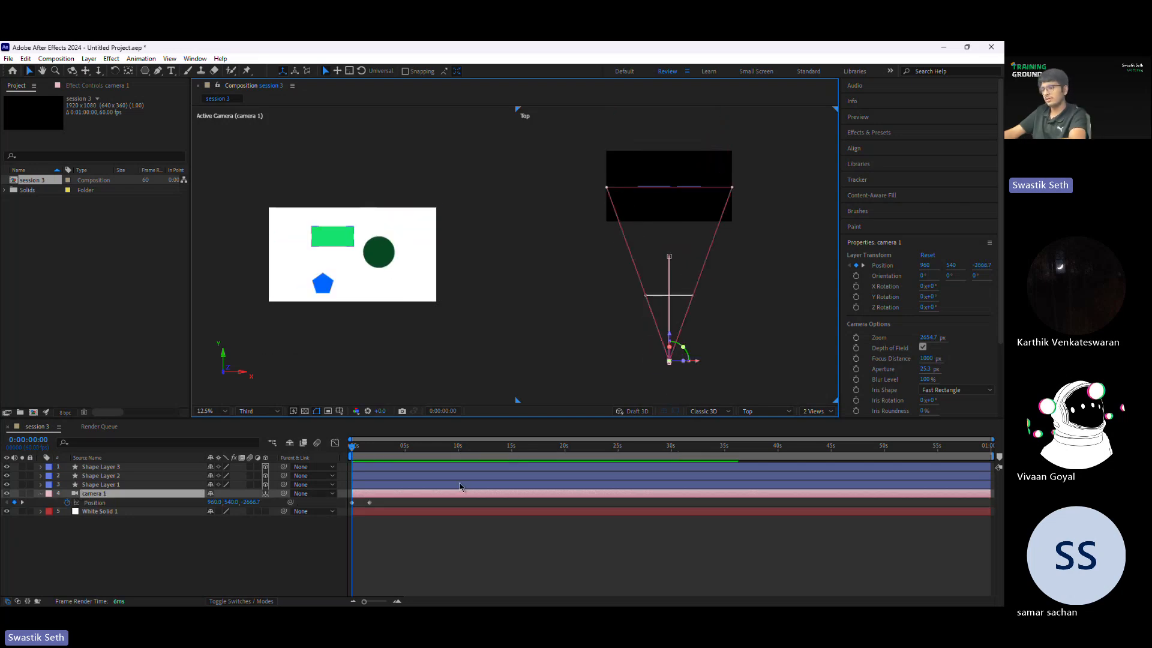
pyautogui.moveTo(383, 505); pyautogui.dragTo(349, 498)
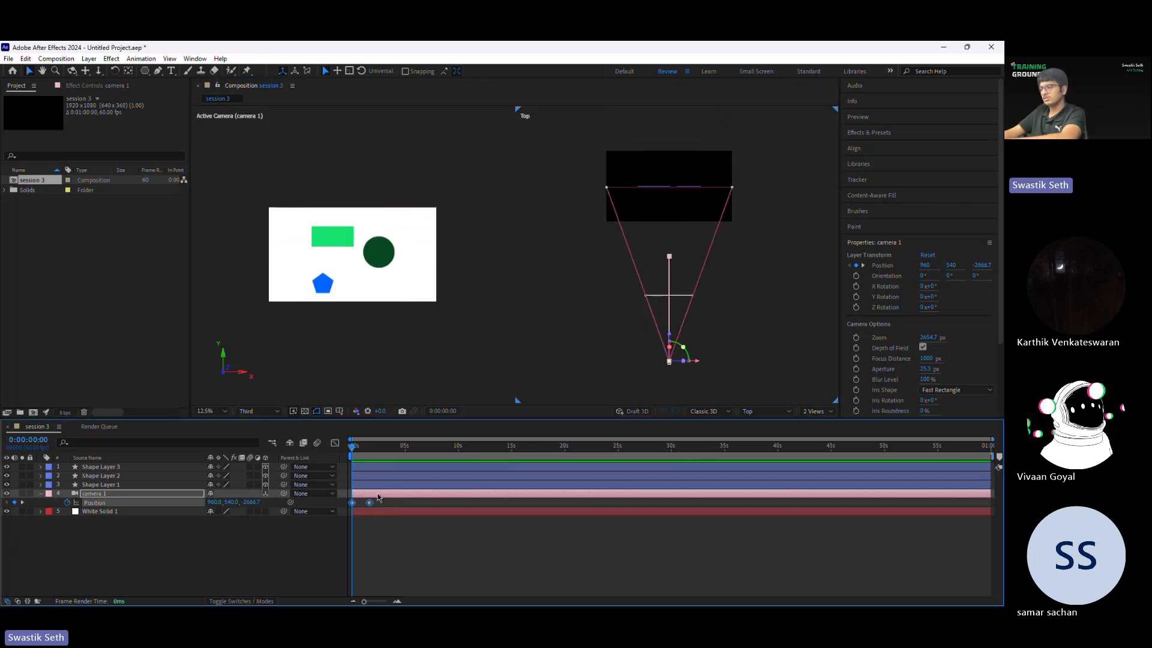
# Step: Select the blue pentagon layer and move it back along its Z axis, away from the camera, in the Top view
pyautogui.click(390, 258)
pyautogui.scroll(4, 697, 170)
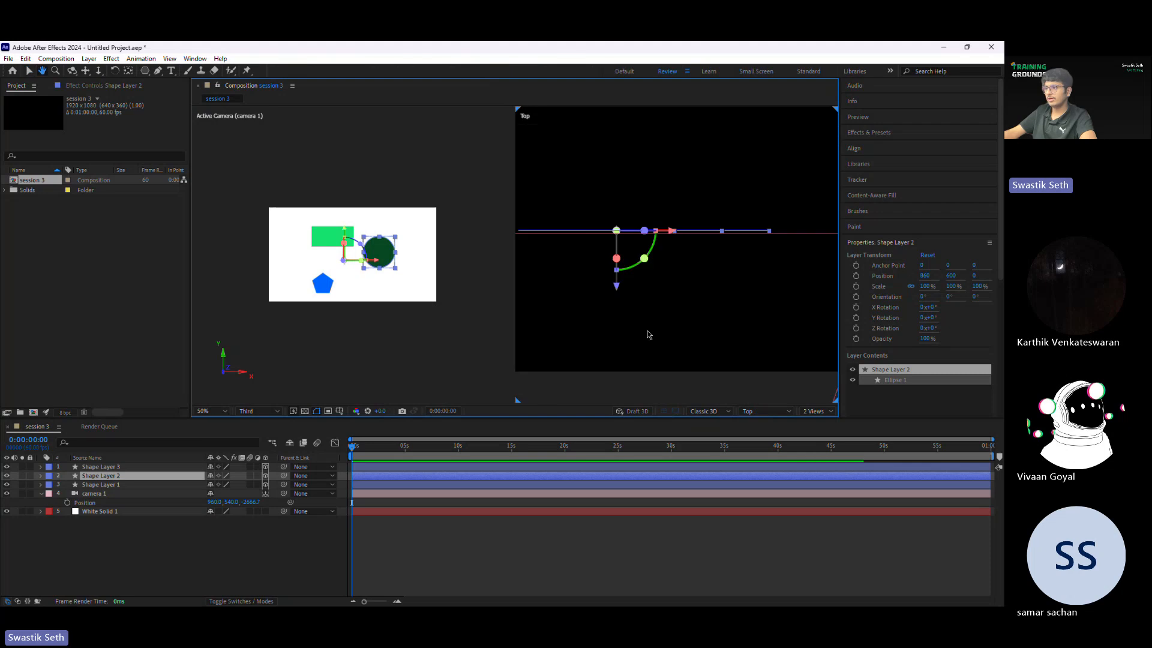
pyautogui.press('v')
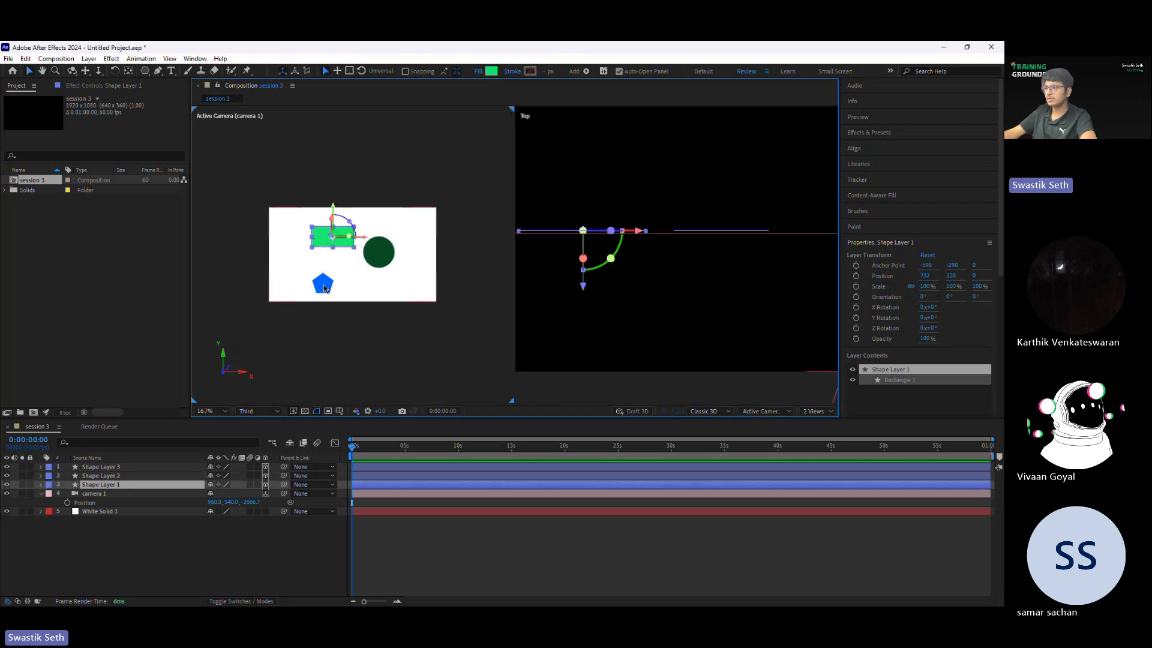
pyautogui.click(323, 283)
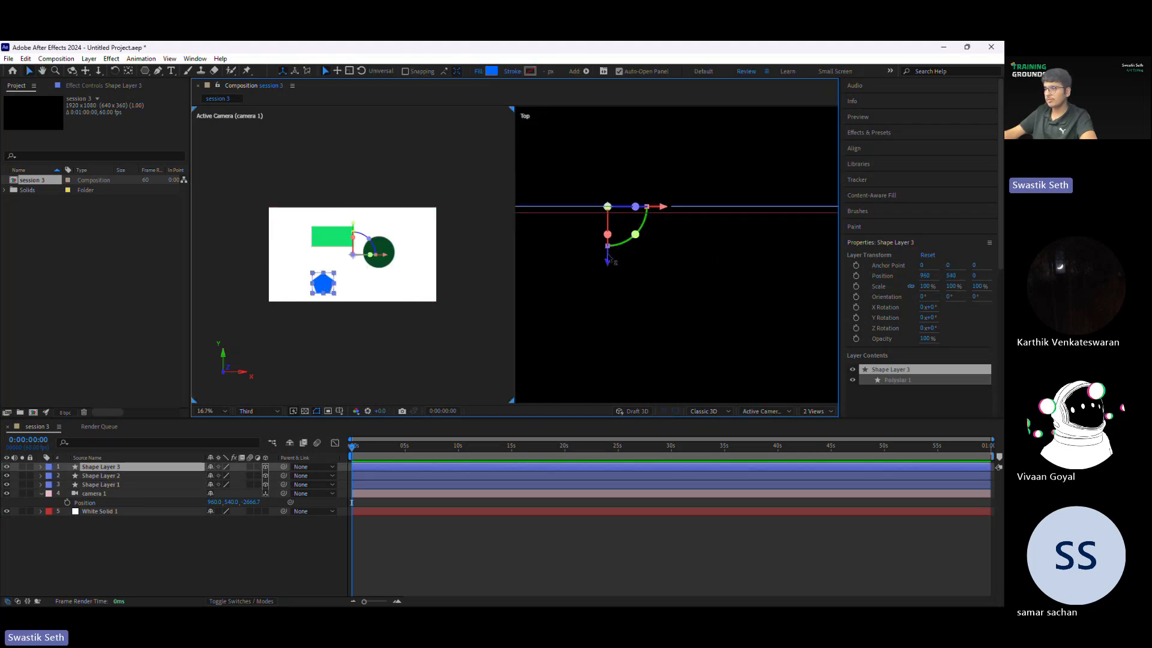
pyautogui.moveTo(608, 255); pyautogui.dragTo(608, 191)
# Step: Move the green rectangle along its X axis to position 1020 so it overlaps the circle, and deselect it
pyautogui.click(570, 207)
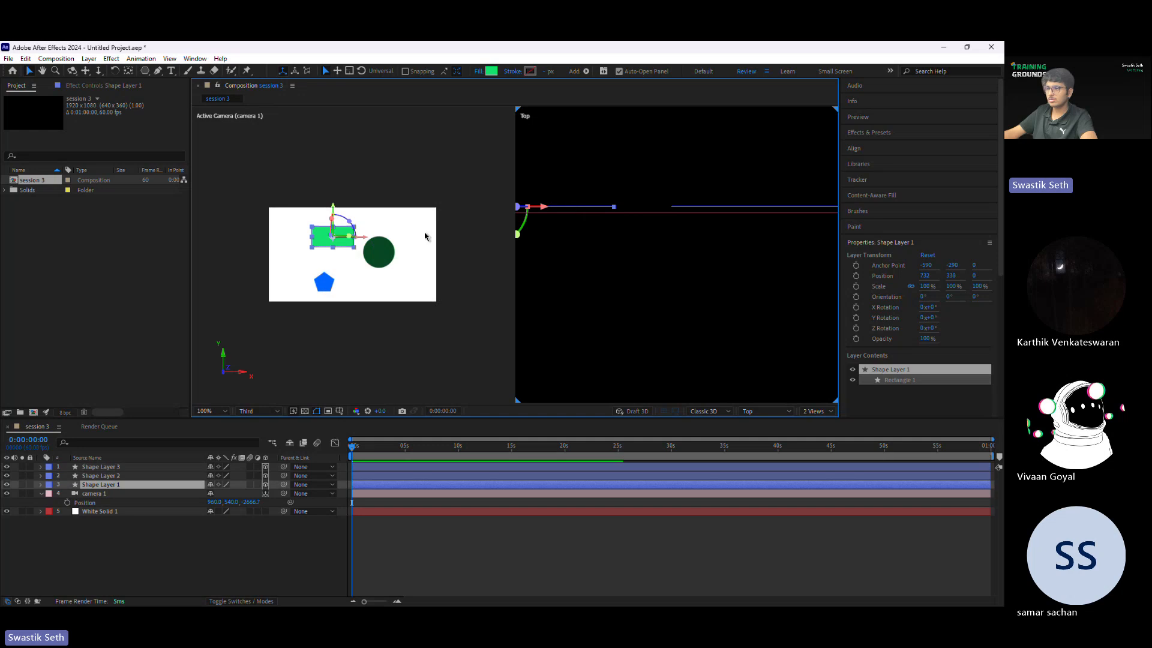
pyautogui.scroll(-1, 692, 210)
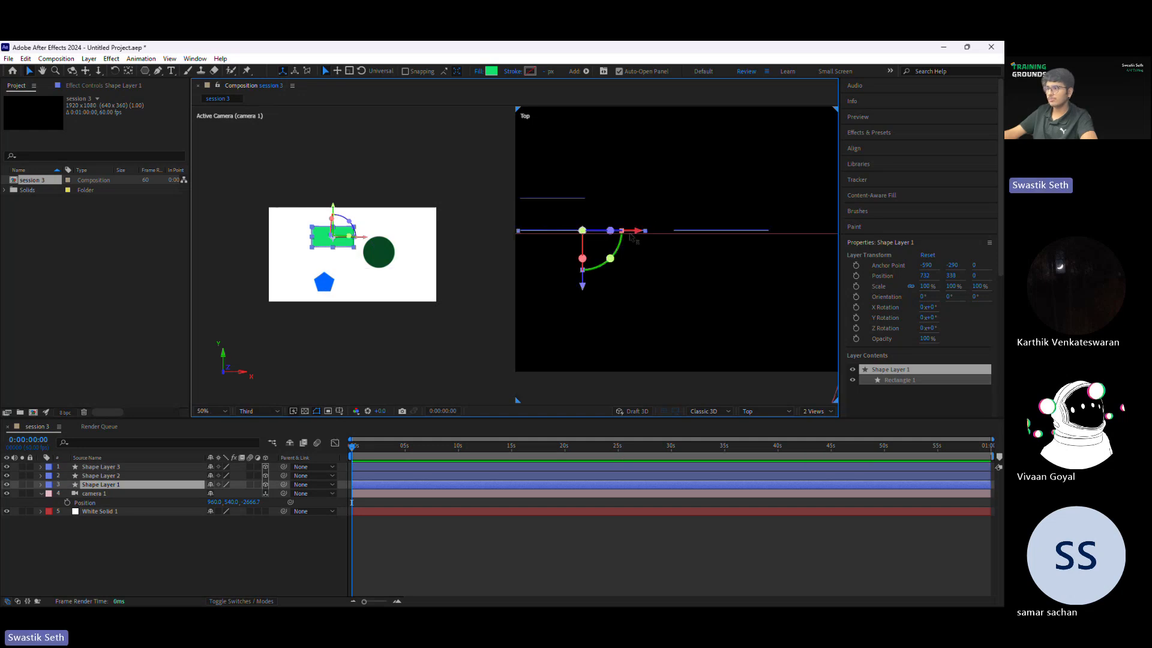
pyautogui.moveTo(635, 231); pyautogui.dragTo(720, 239)
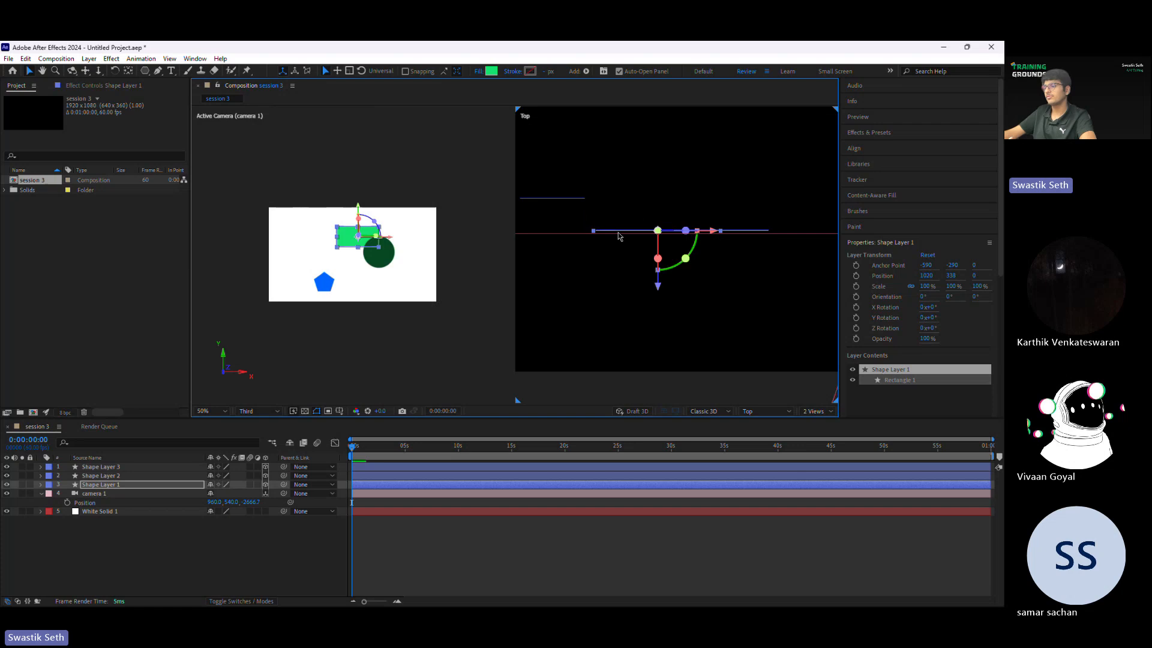
pyautogui.click(754, 237)
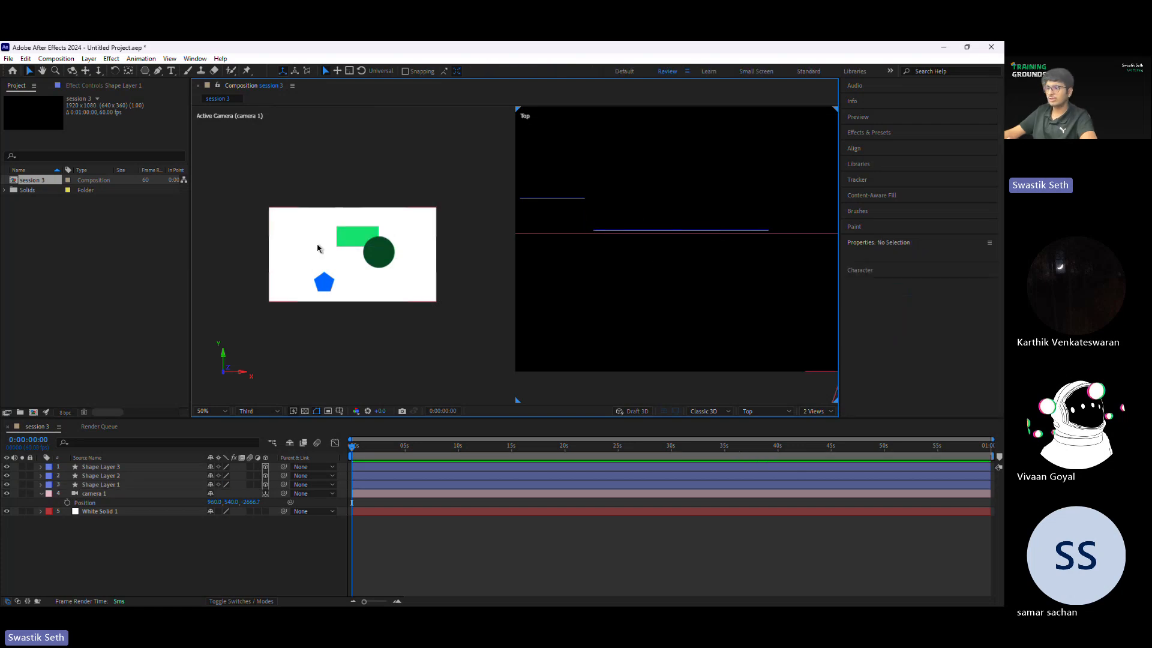
# Step: Select the green rectangle and move it along its Z axis to -22, towards the camera, in the Top view, and deselect it
pyautogui.scroll(4, 394, 219)
pyautogui.click(362, 225)
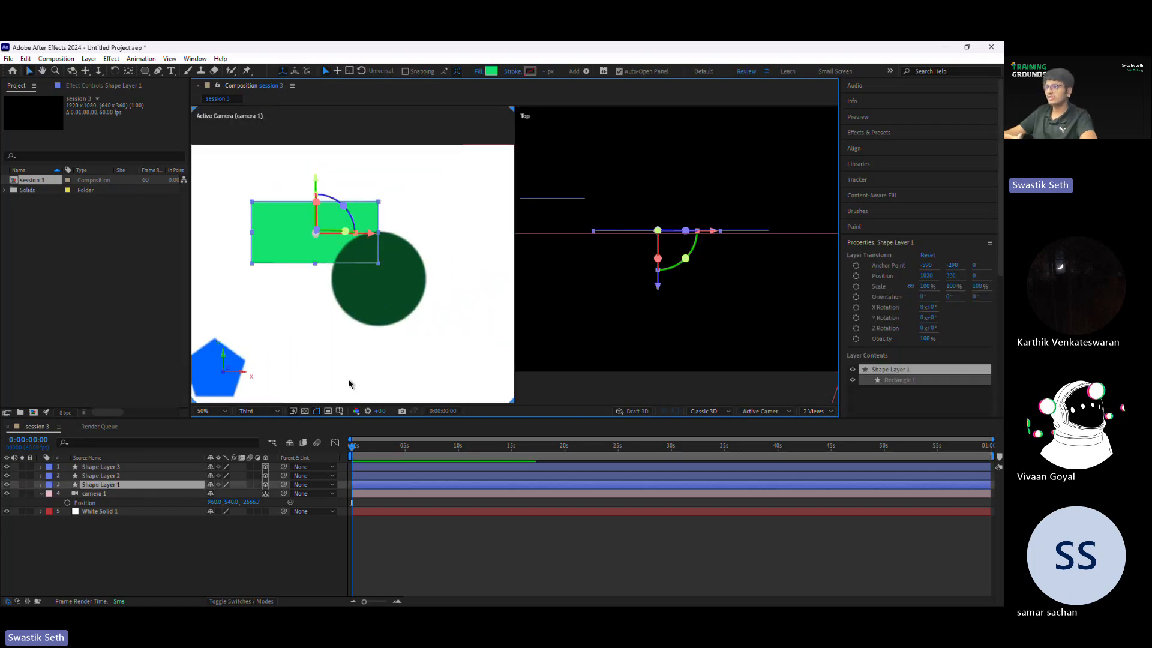
pyautogui.scroll(2, 642, 254)
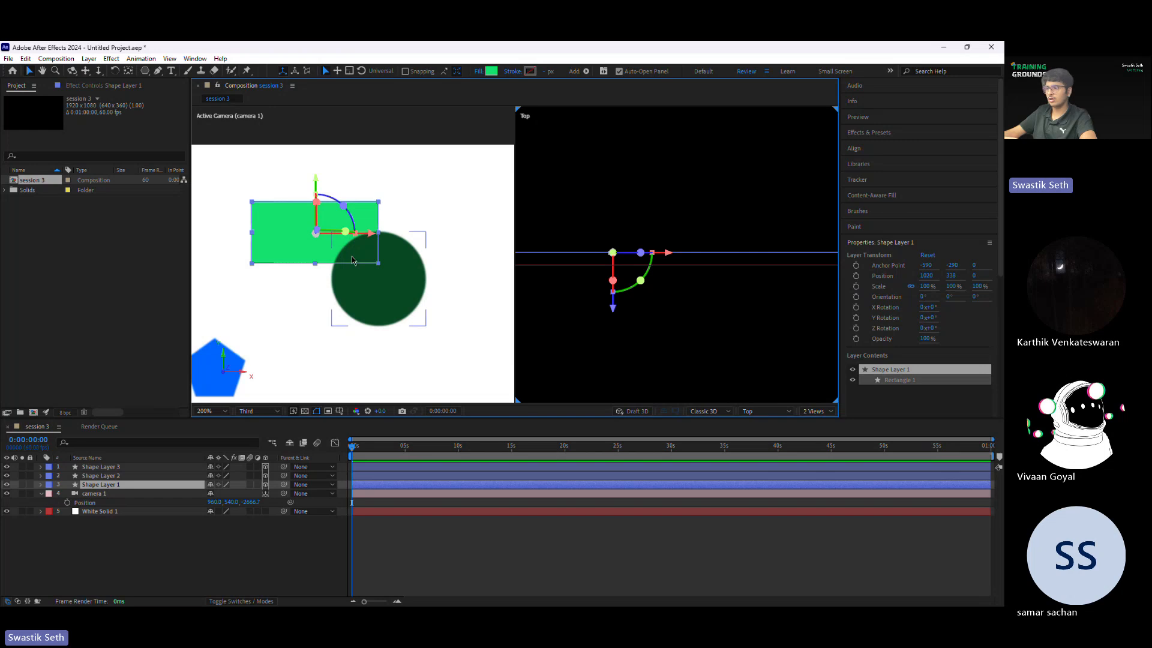
pyautogui.moveTo(613, 305); pyautogui.dragTo(621, 342)
pyautogui.scroll(-10, 637, 286)
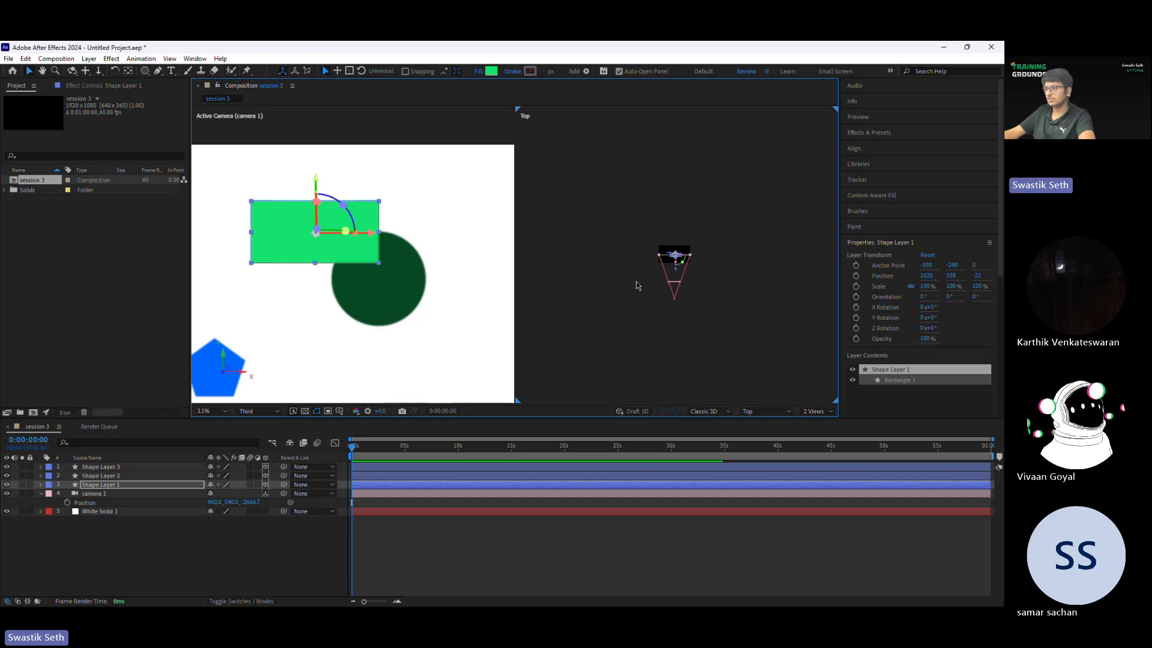
pyautogui.click(686, 281)
# Step: Inspect the camera and shapes in the second view from Back, Right, Bottom and Front, and return it to Top
pyautogui.scroll(3, 672, 276)
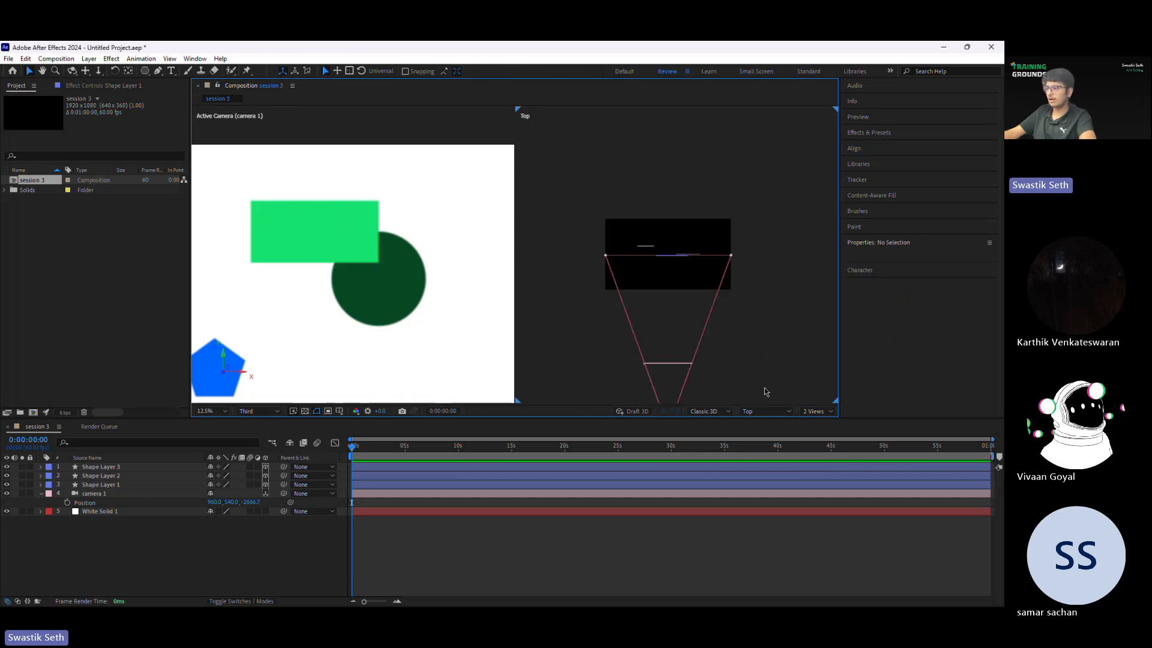
pyautogui.click(765, 411)
pyautogui.click(765, 499)
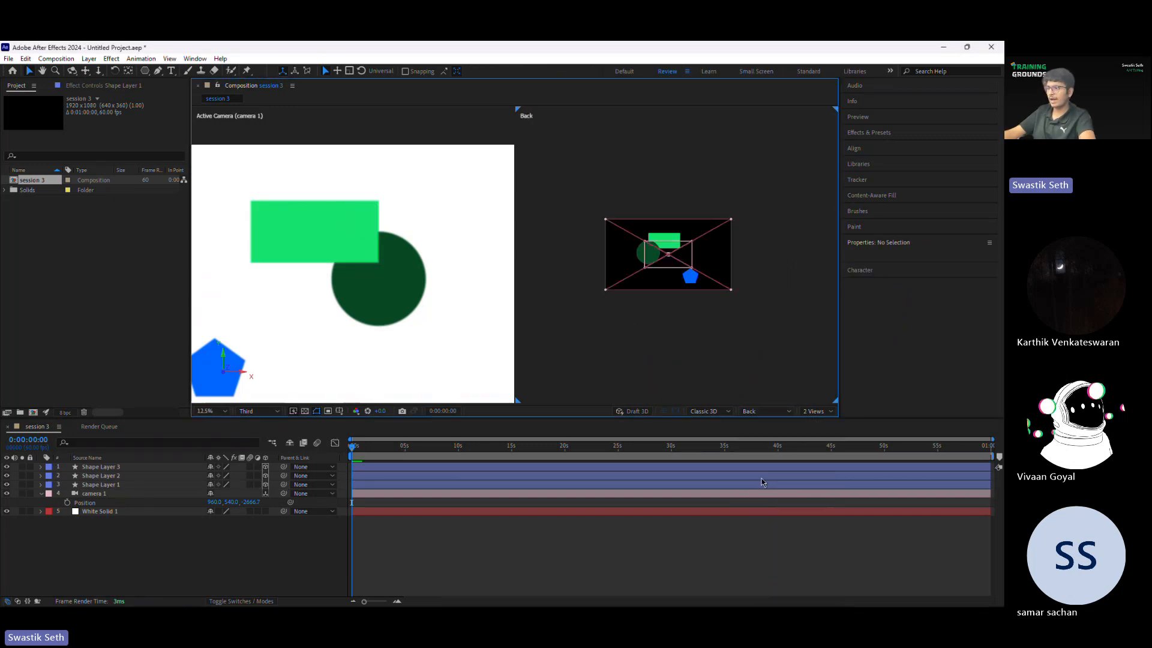
pyautogui.click(764, 411)
pyautogui.click(764, 508)
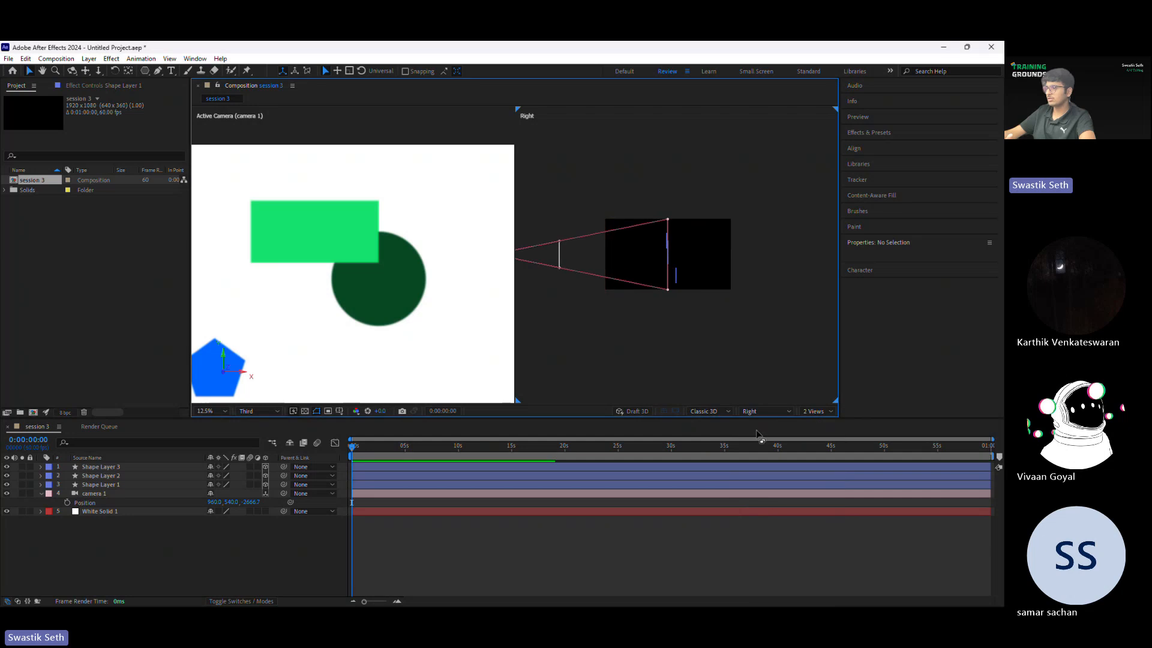
pyautogui.click(764, 410)
pyautogui.click(760, 521)
pyautogui.click(765, 412)
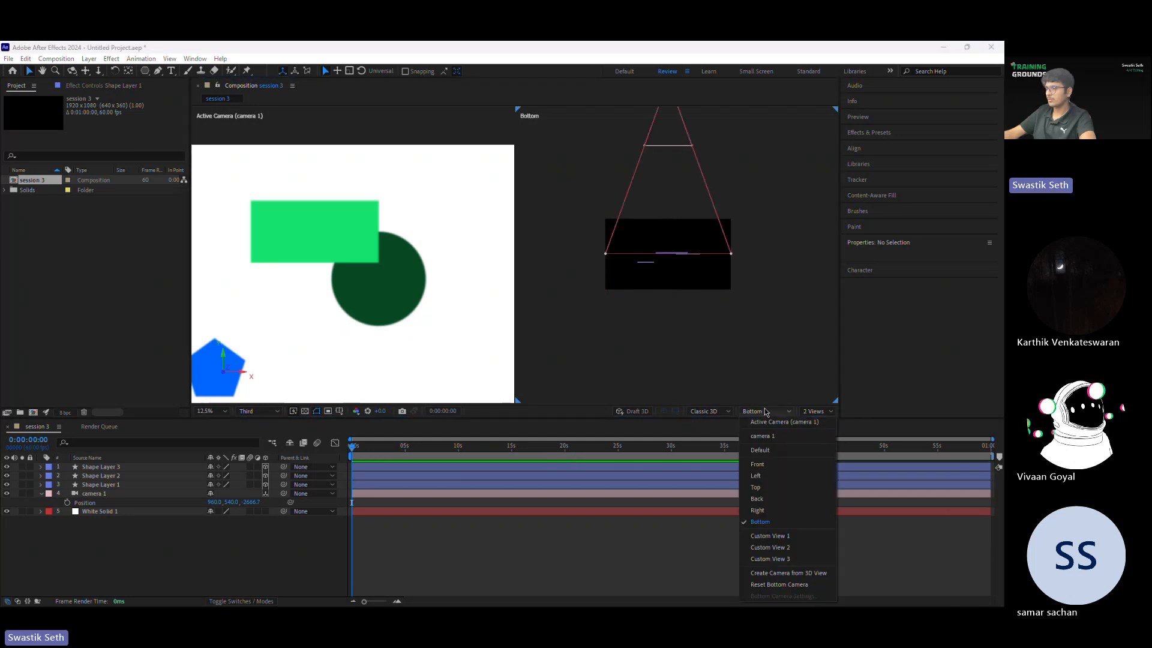
pyautogui.click(757, 463)
pyautogui.click(764, 411)
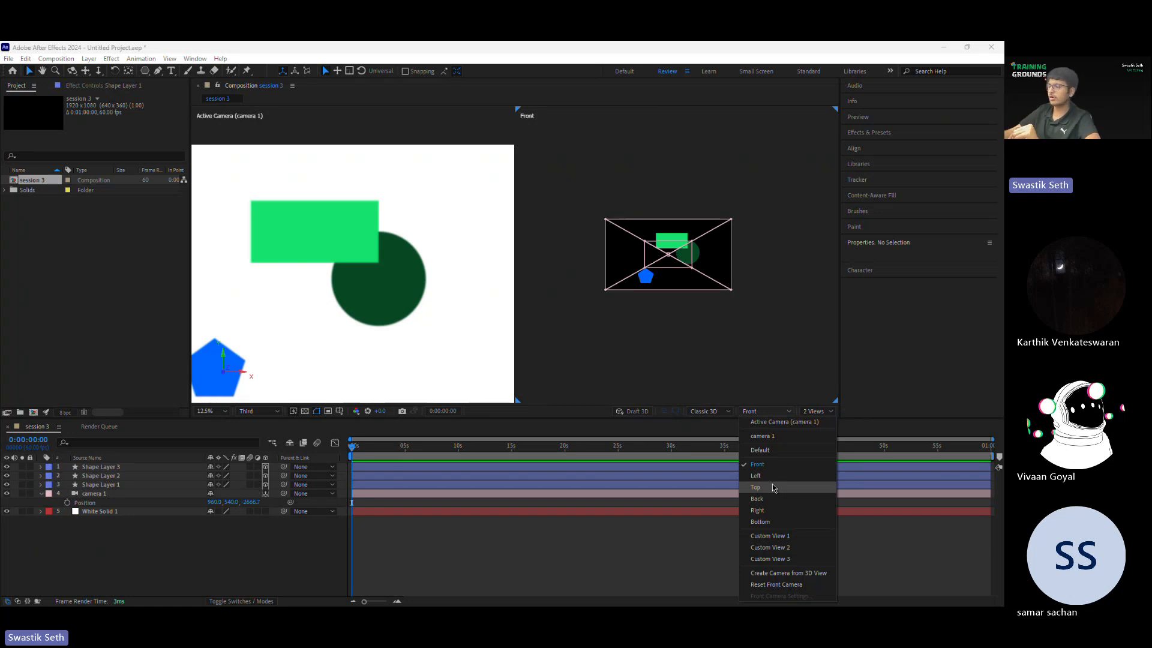
pyautogui.click(773, 487)
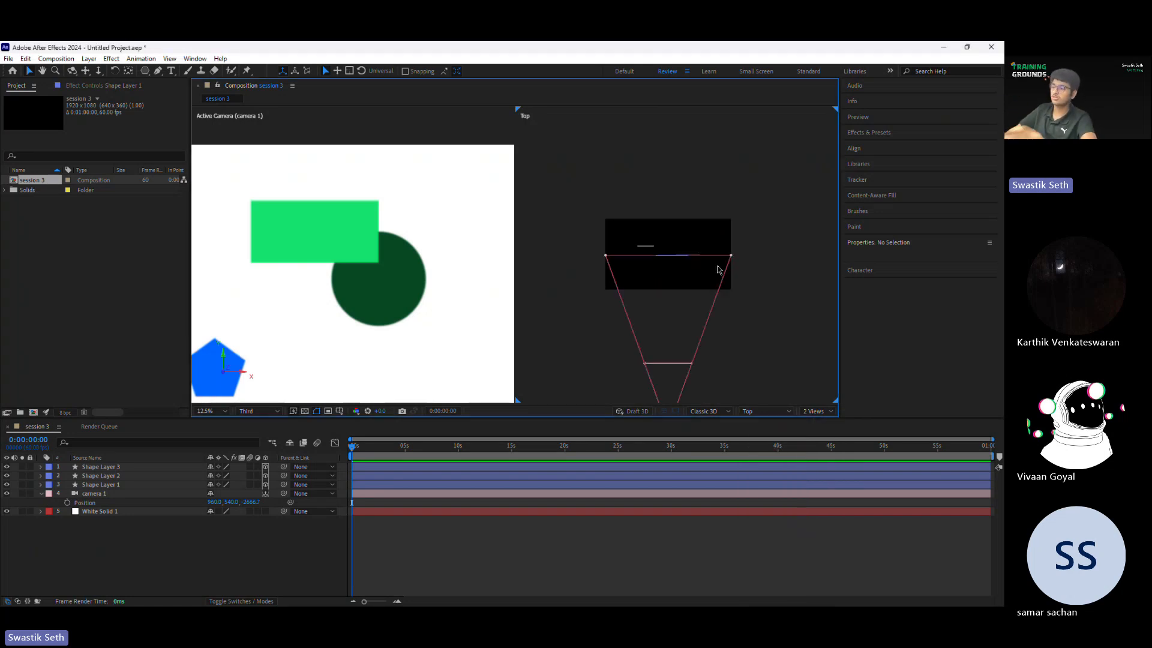
# Step: Select the blue pentagon, try moving it along its Z axis towards the camera in the Top view, and undo the move
pyautogui.click(676, 245)
pyautogui.moveTo(267, 366); pyautogui.dragTo(399, 299)
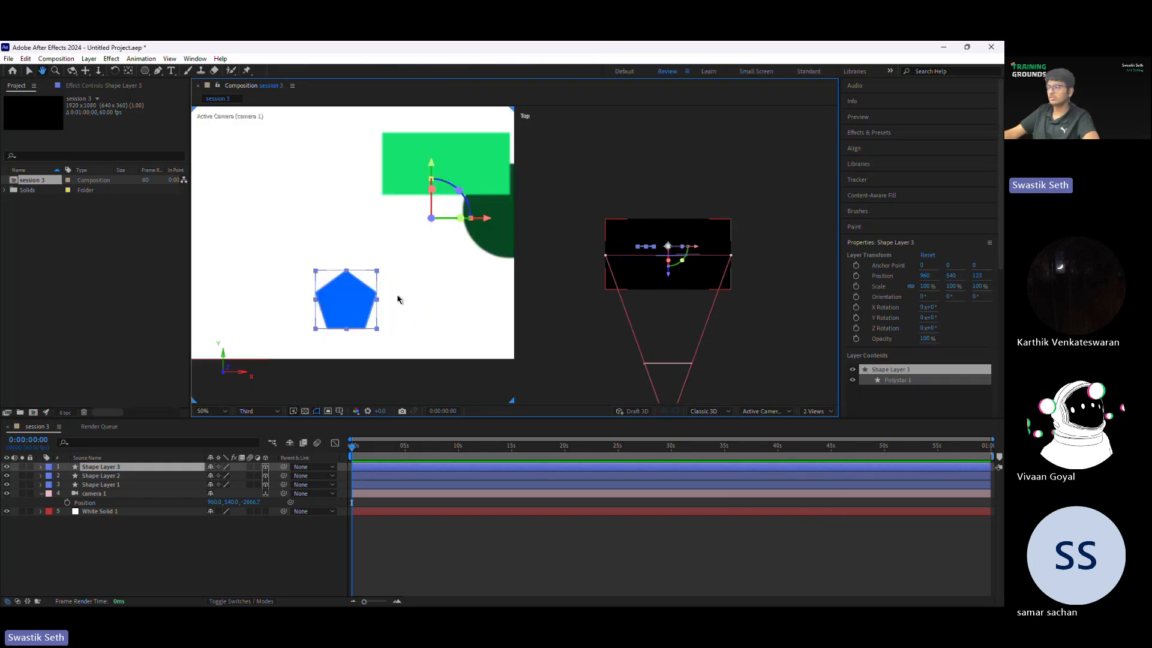
pyautogui.click(751, 287)
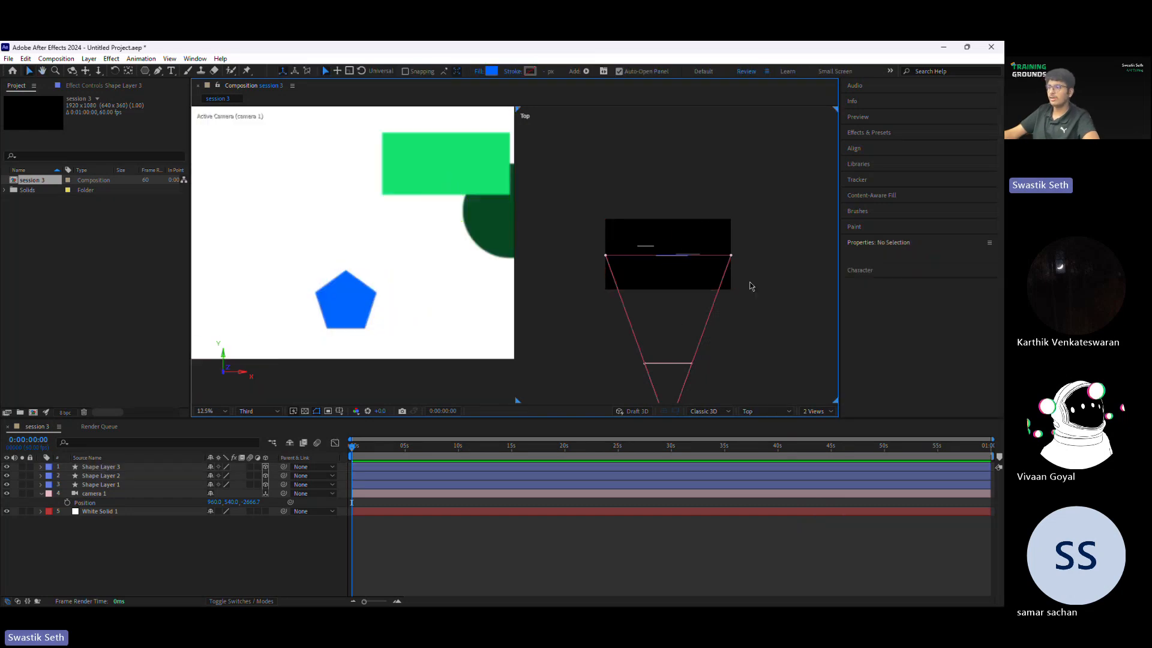
pyautogui.scroll(4, 695, 257)
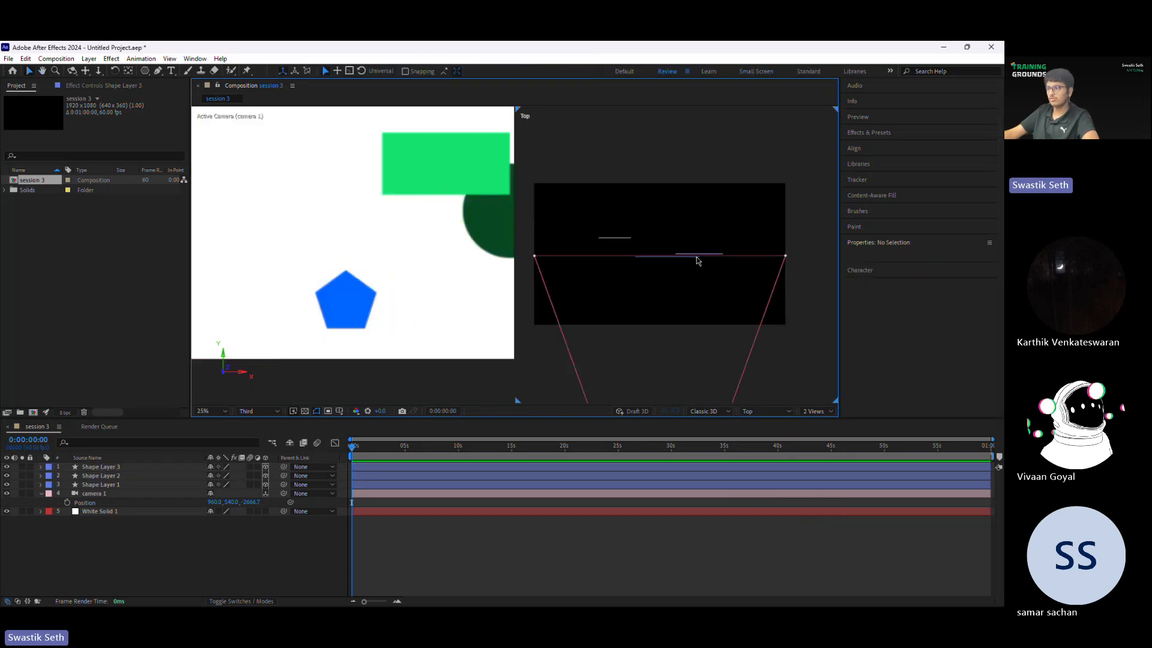
pyautogui.click(653, 220)
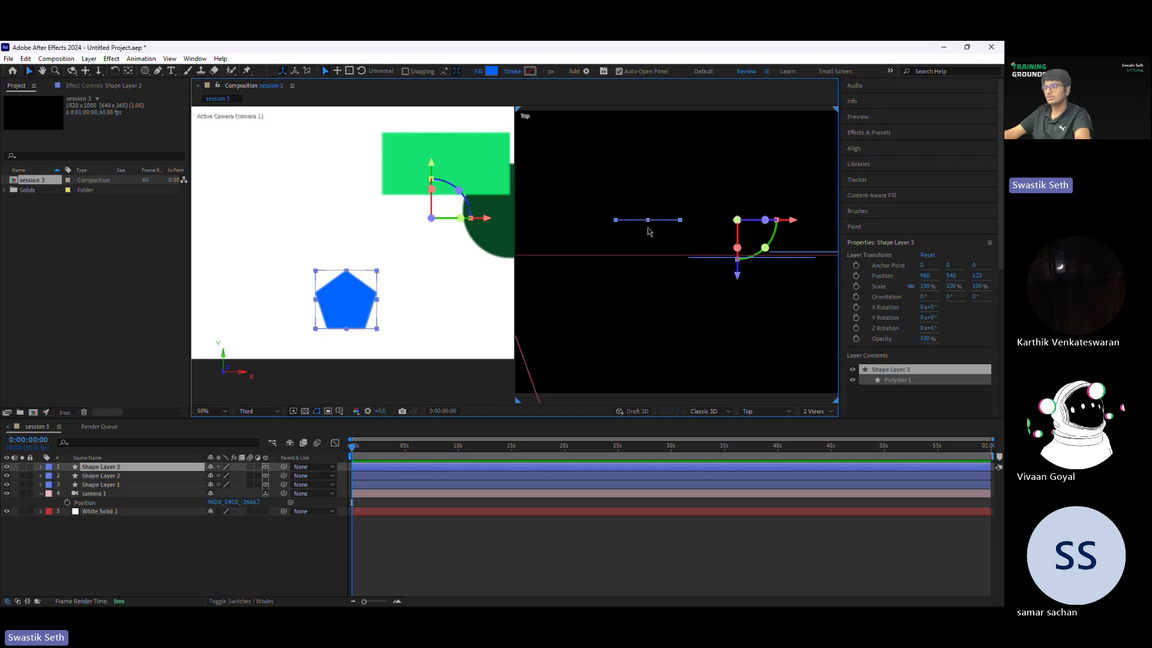
pyautogui.moveTo(744, 341); pyautogui.dragTo(745, 411)
pyautogui.hotkey('ctrl', 'z')
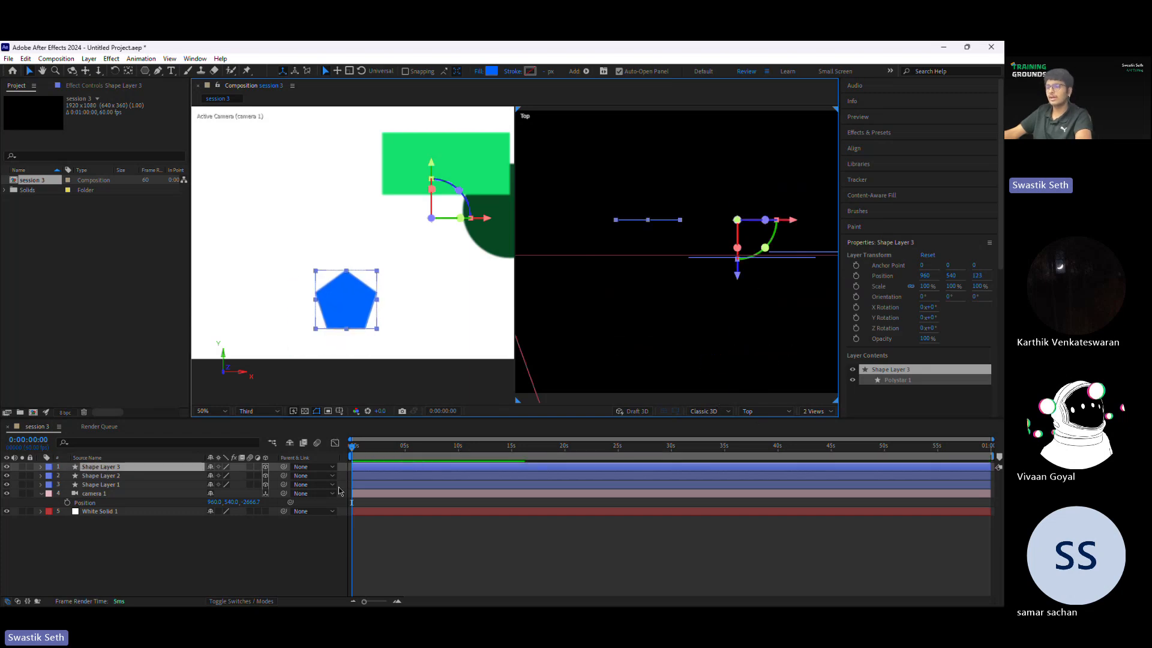
# Step: Reveal the blue pentagon's Scale property, try enlarging it to 295%, and undo the scaling
pyautogui.press('s')
pyautogui.moveTo(252, 475); pyautogui.dragTo(369, 462)
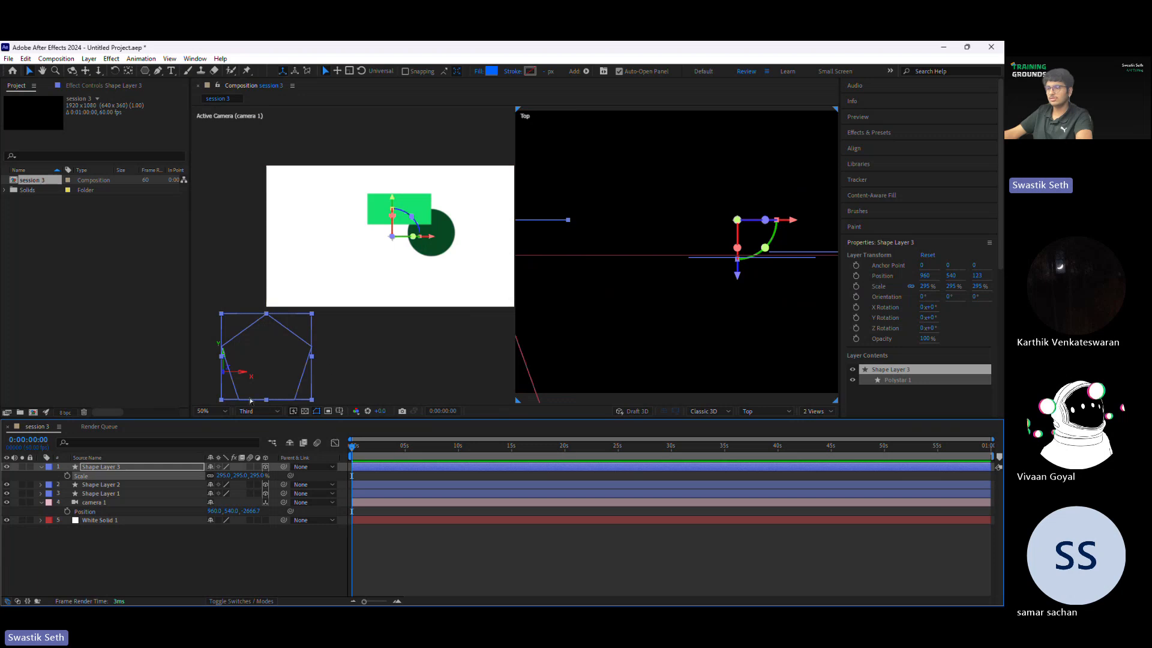
pyautogui.hotkey('ctrl', 'z')
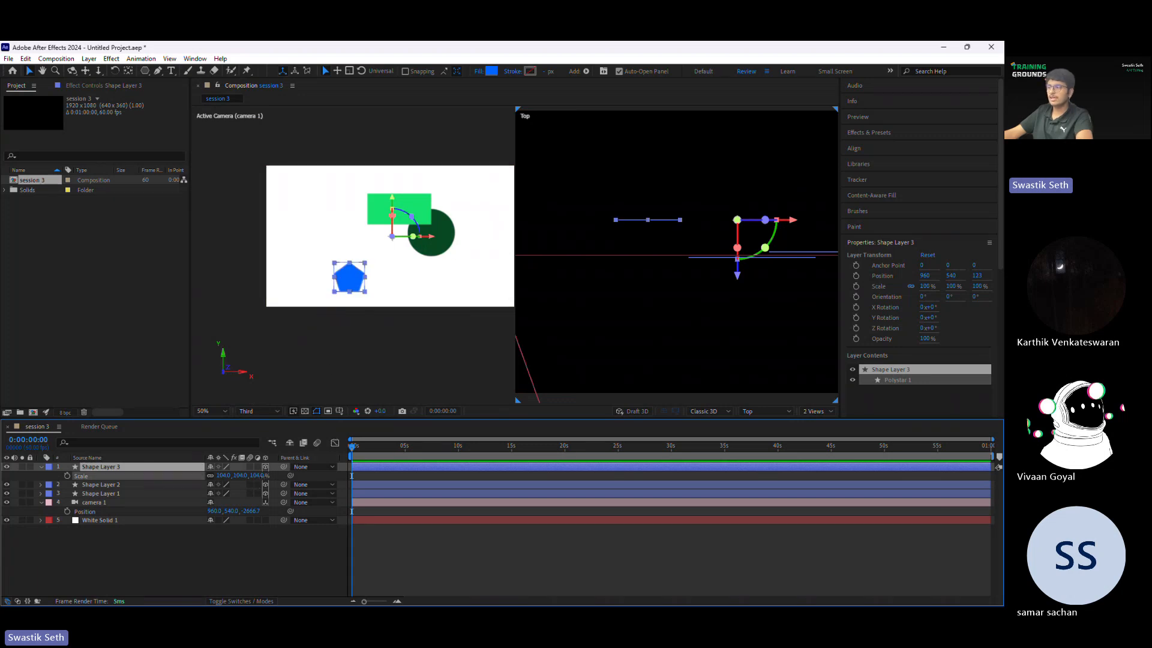
# Step: Try scaling the blue pentagon to 194%, 174% and 140%, undoing each change
pyautogui.moveTo(257, 475); pyautogui.dragTo(308, 475)
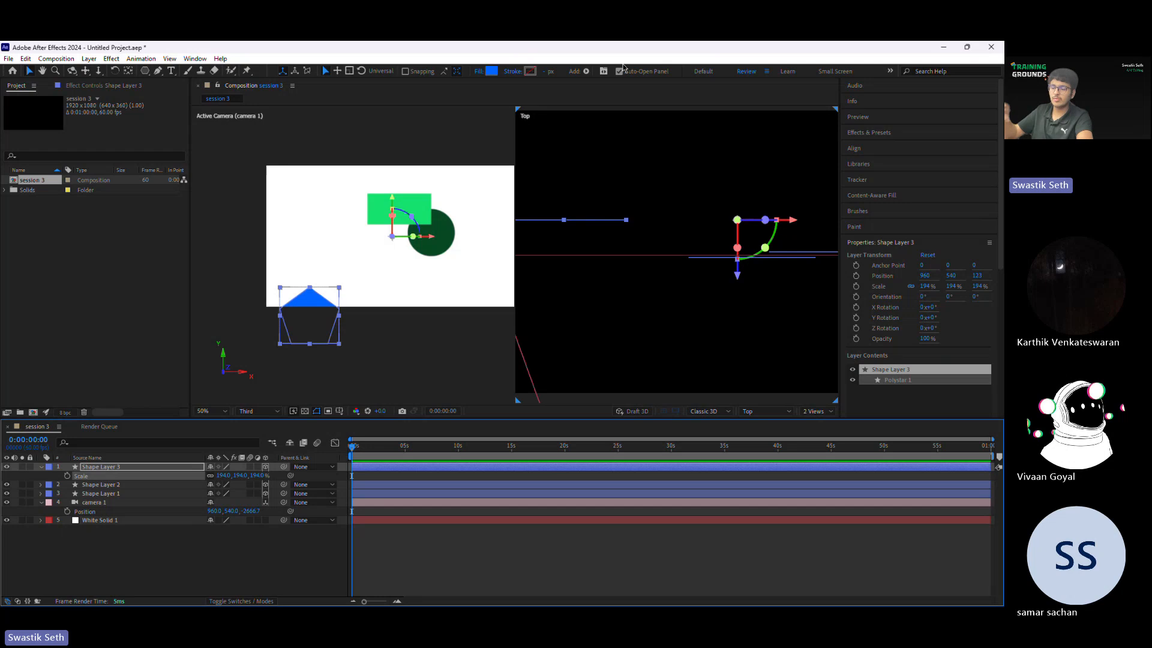
pyautogui.hotkey('ctrl', 'z')
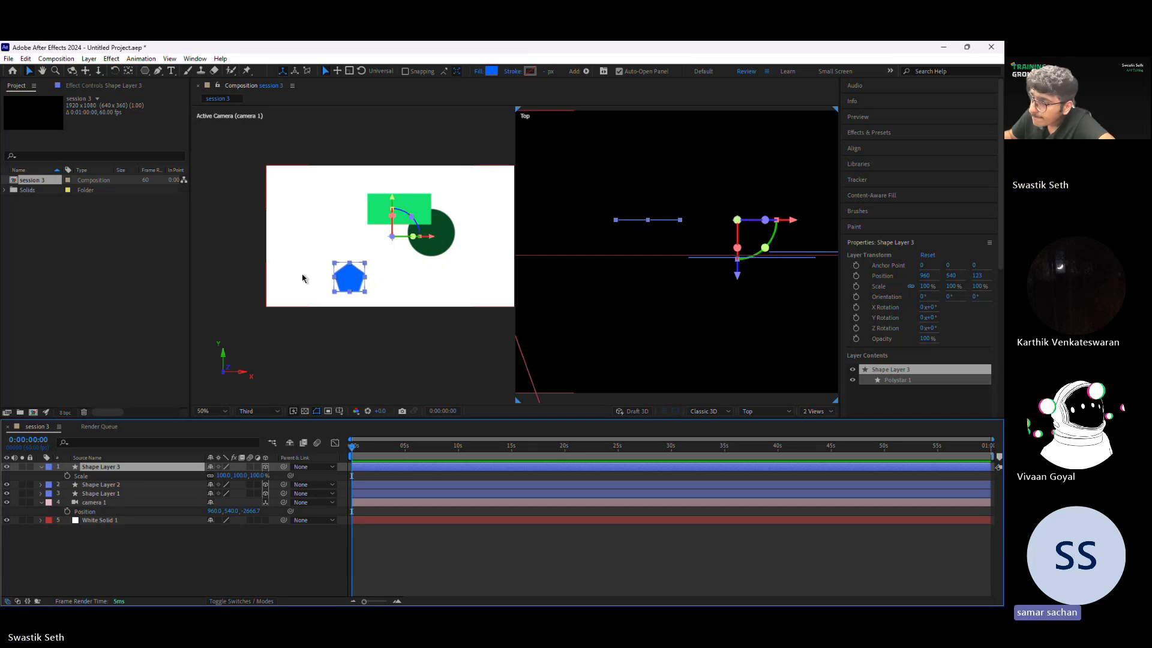
pyautogui.moveTo(259, 475); pyautogui.dragTo(299, 475)
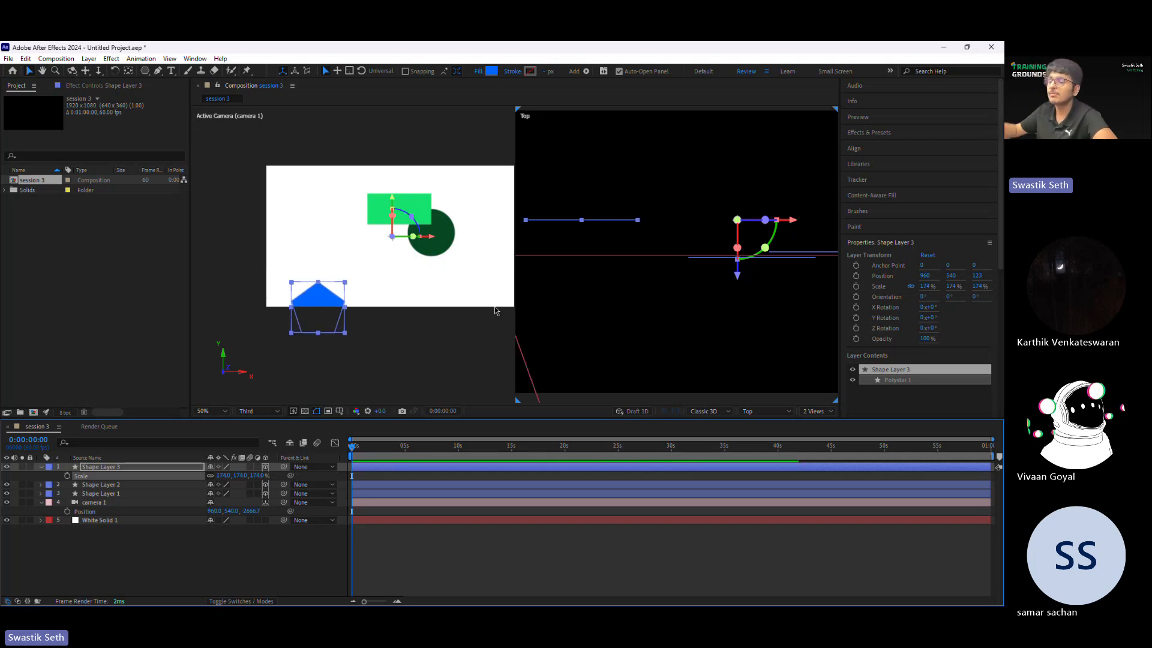
pyautogui.hotkey('ctrl', 'z')
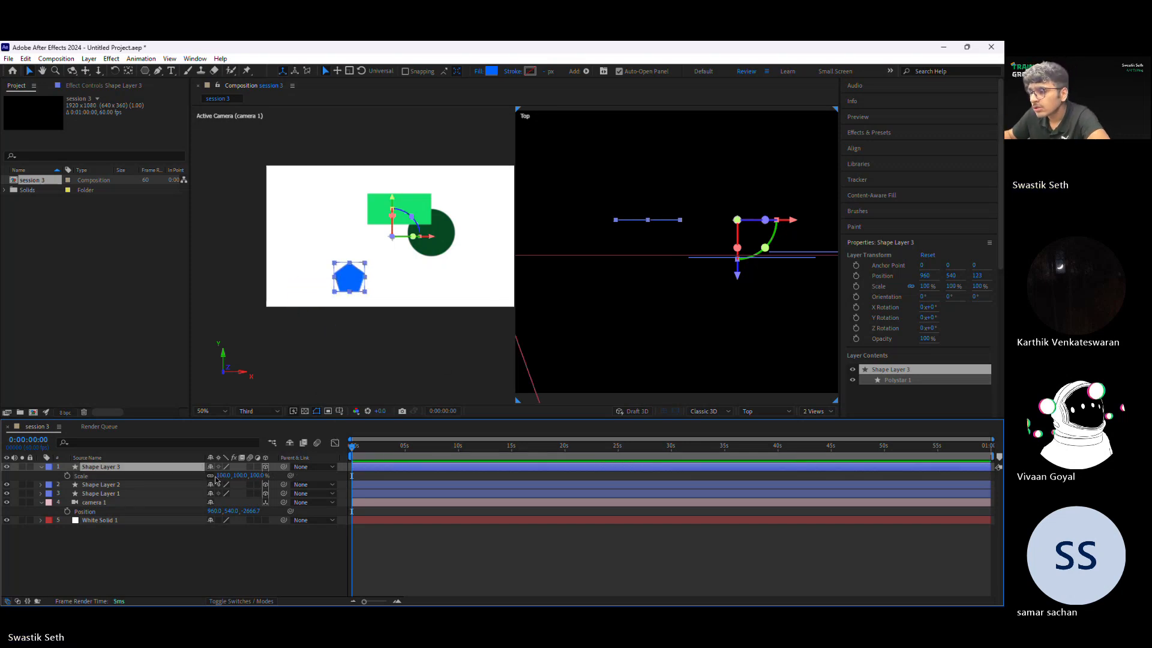
pyautogui.moveTo(253, 475); pyautogui.dragTo(274, 475)
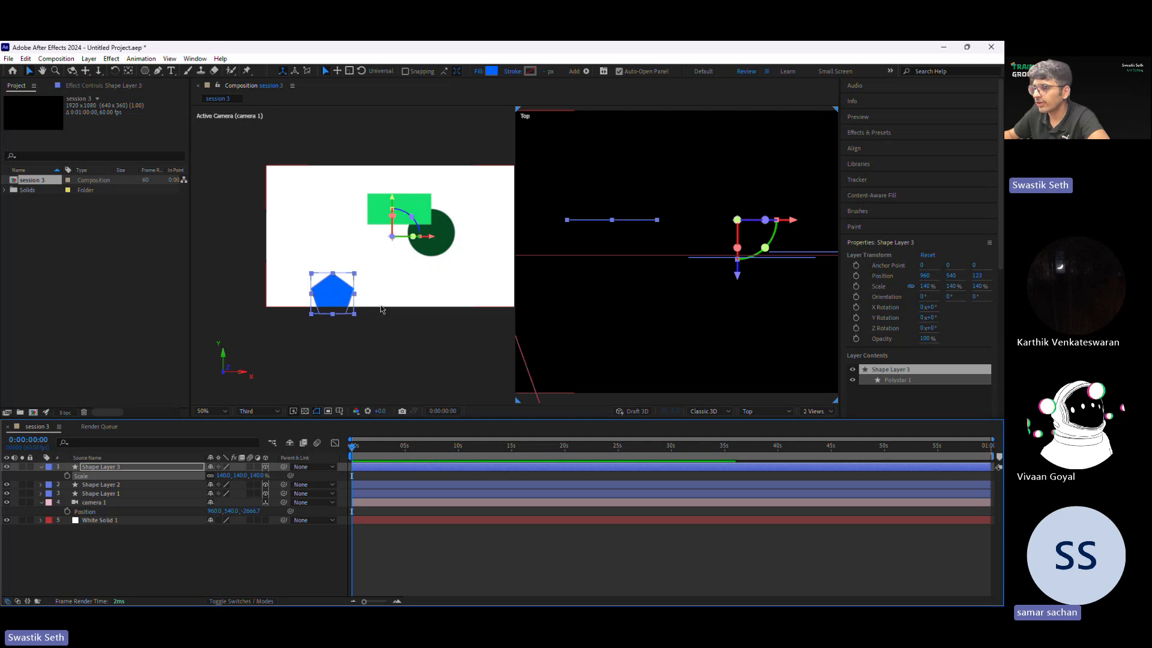
pyautogui.hotkey('ctrl', 'z')
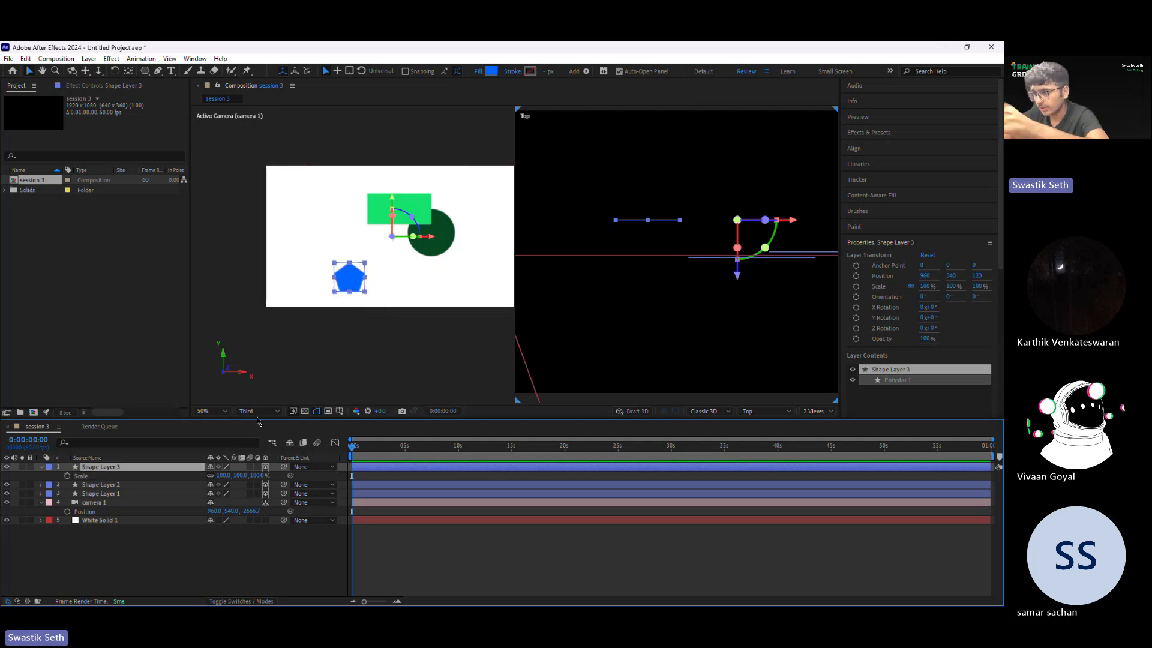
# Step: Move the blue pentagon's anchor point to the shape's centre in the camera view with the Pan Behind tool
pyautogui.scroll(-2, 352, 254)
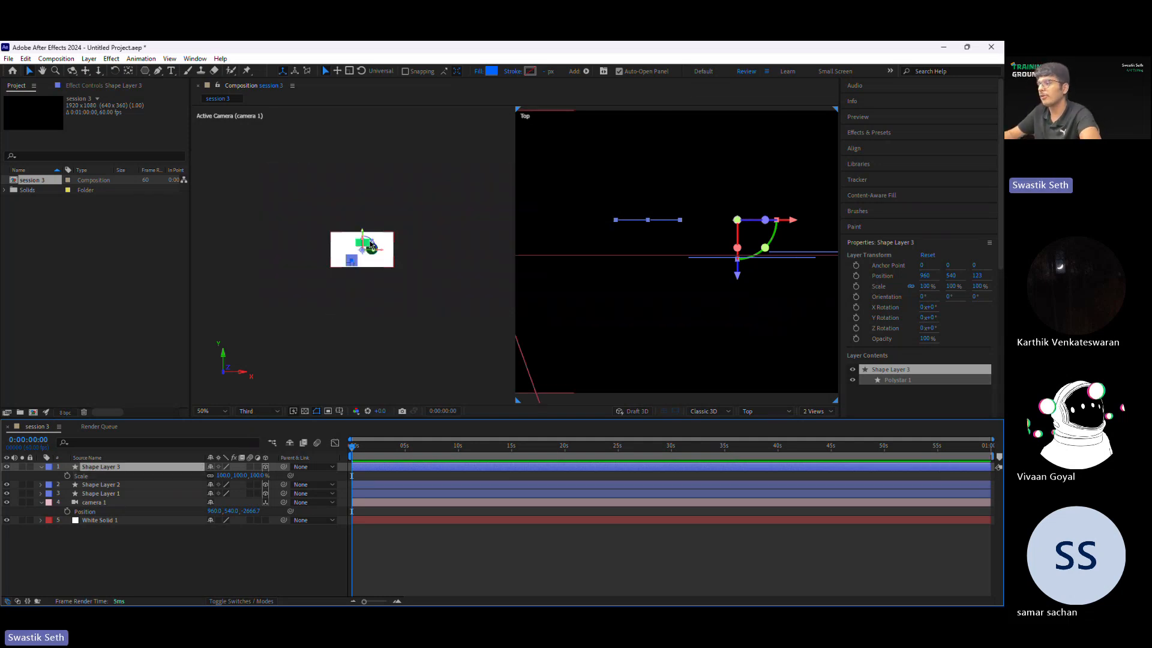
pyautogui.scroll(1, 371, 246)
pyautogui.scroll(-1, 370, 245)
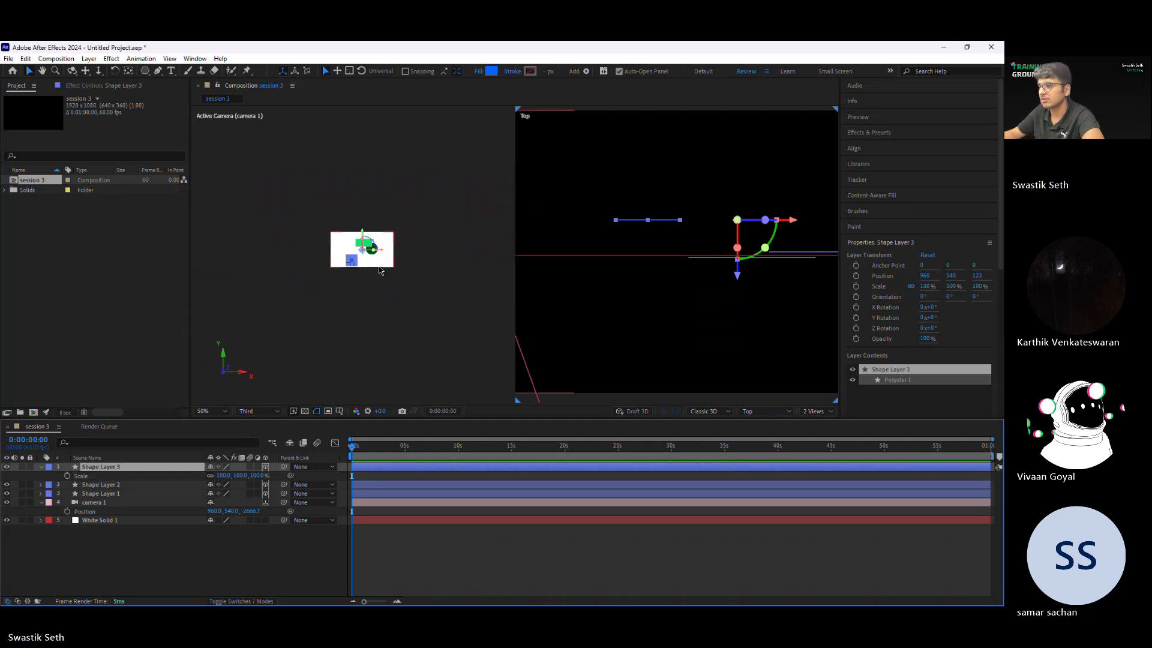
pyautogui.scroll(4, 381, 259)
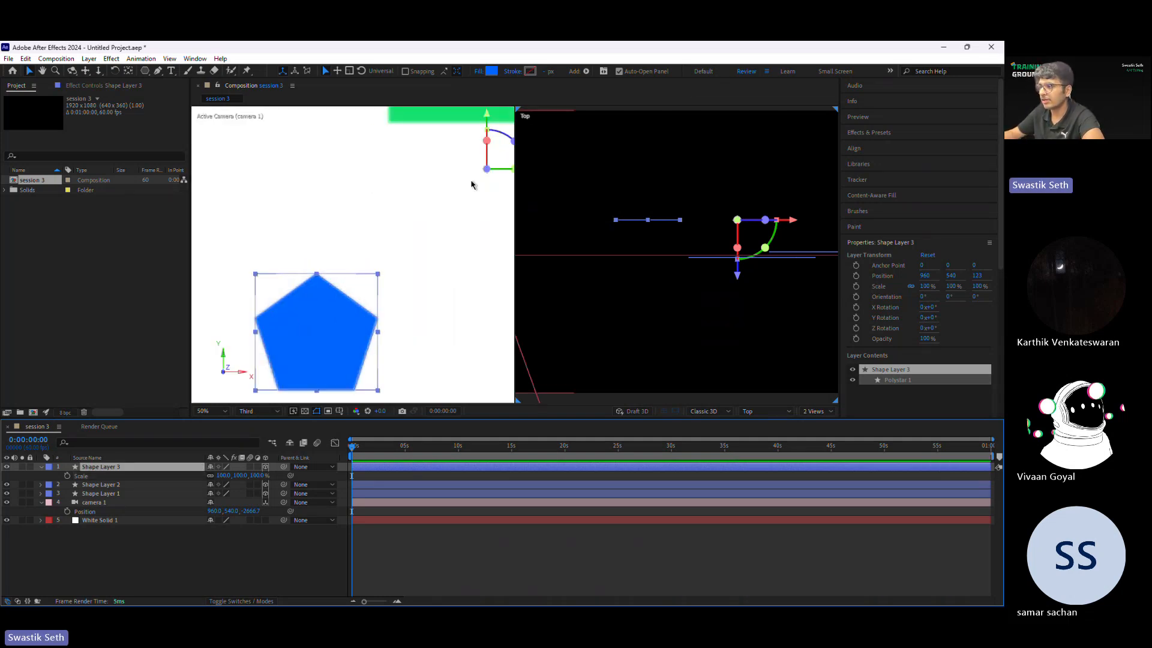
pyautogui.scroll(-1, 487, 170)
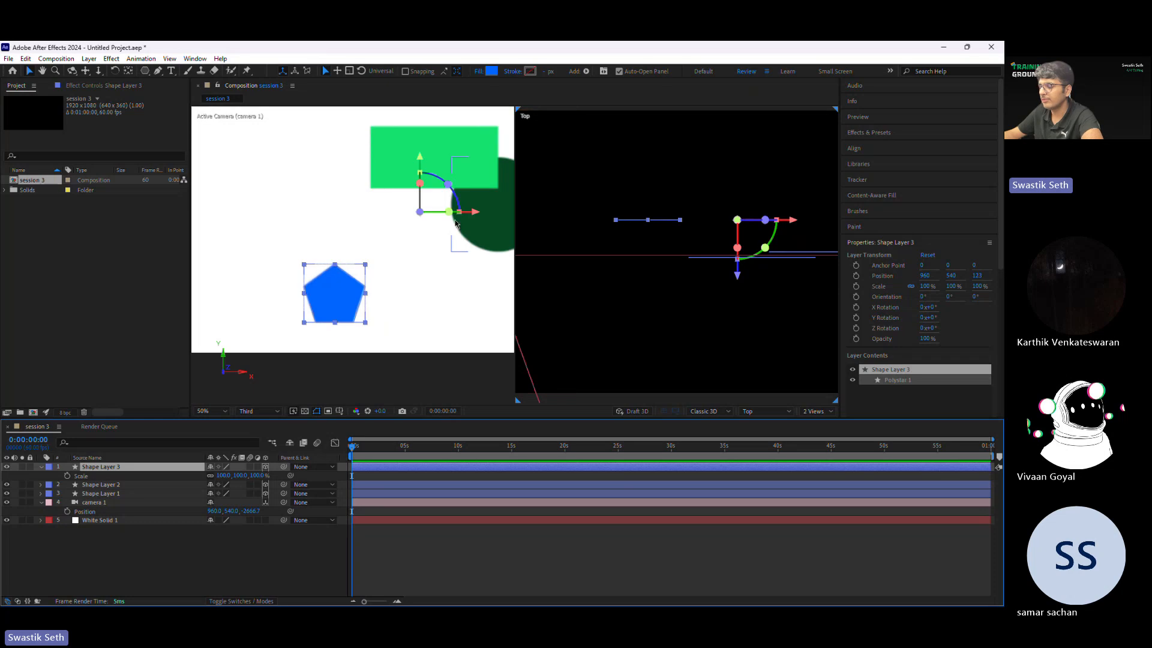
pyautogui.press('y')
pyautogui.moveTo(419, 213); pyautogui.dragTo(355, 296)
pyautogui.hotkey('ctrl', 'z')
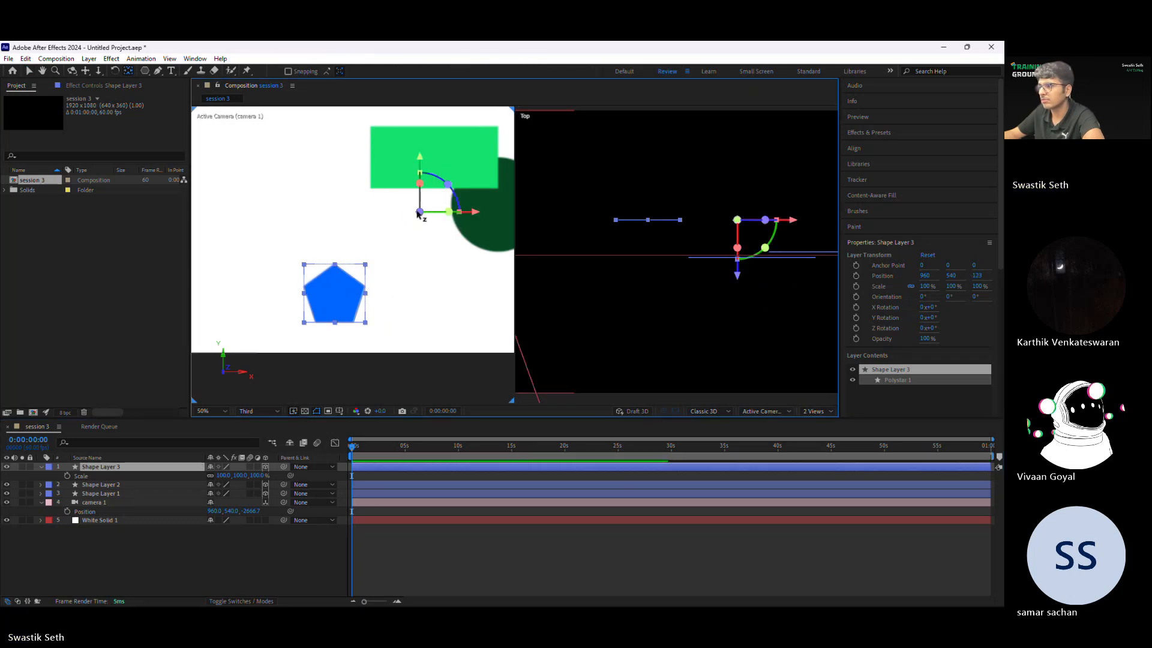
pyautogui.moveTo(418, 213); pyautogui.dragTo(314, 288)
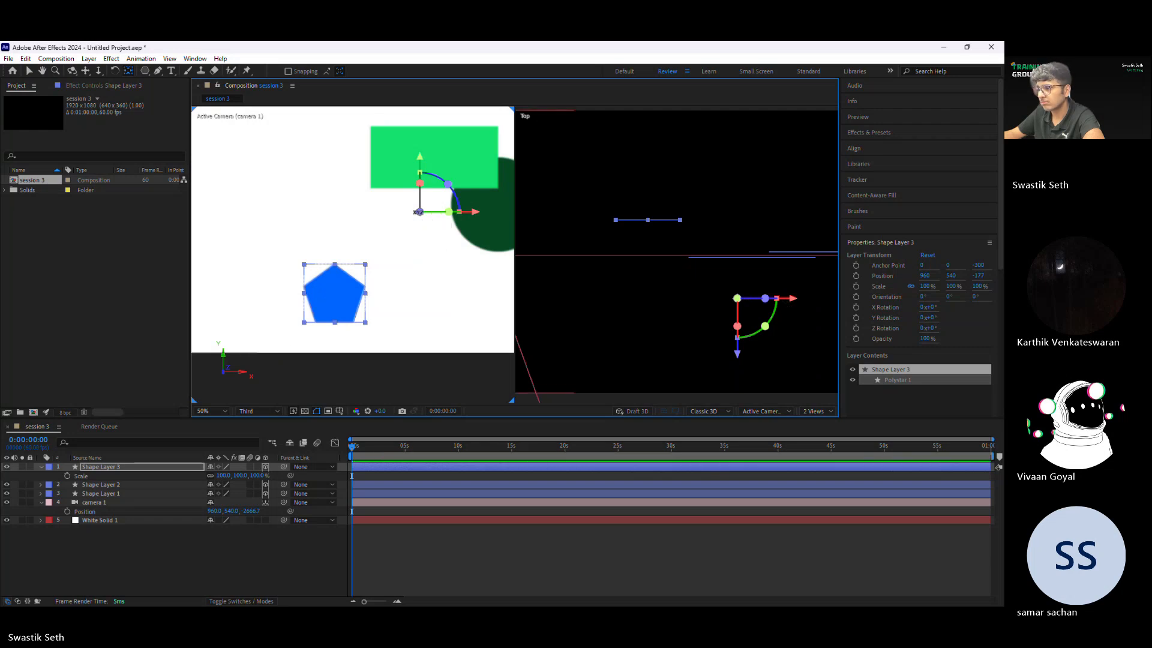
pyautogui.moveTo(418, 212); pyautogui.dragTo(333, 292)
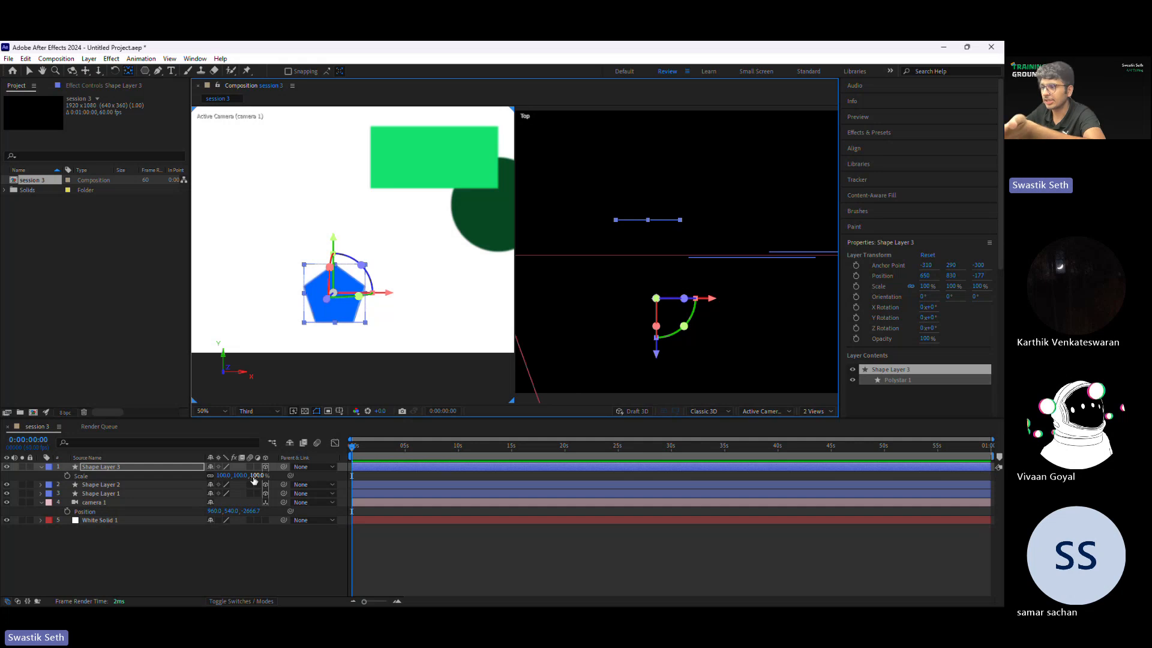
# Step: Scale the blue pentagon up to 280% and examine its position in the Top view
pyautogui.moveTo(255, 478); pyautogui.dragTo(453, 325)
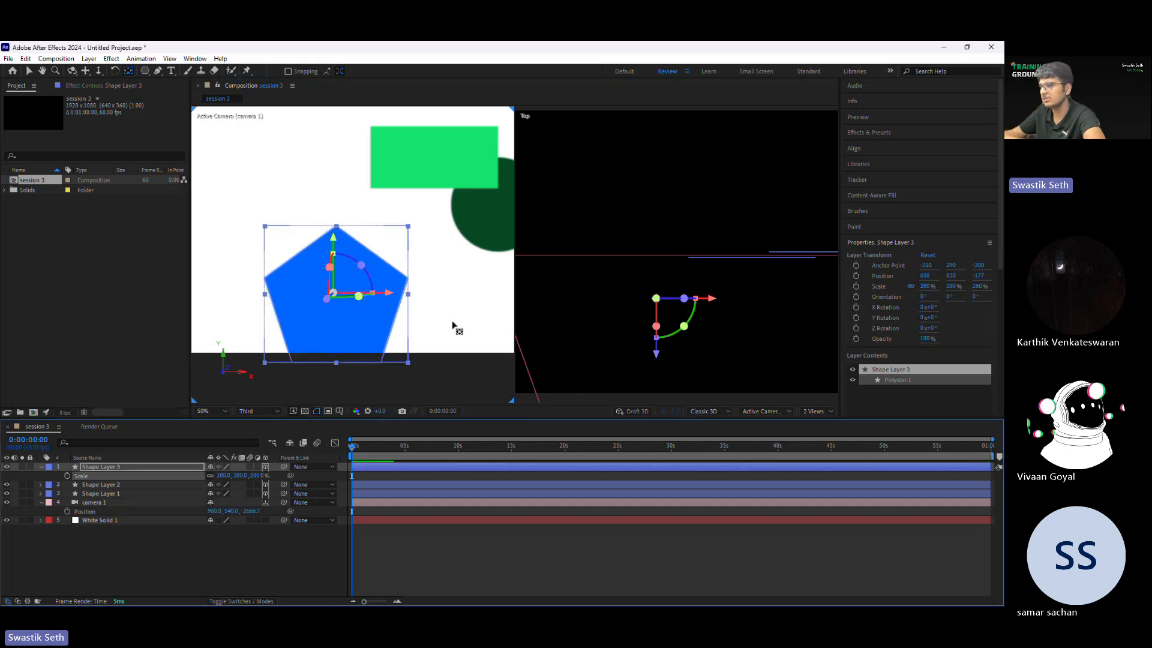
pyautogui.scroll(-3, 666, 143)
pyautogui.scroll(1, 660, 219)
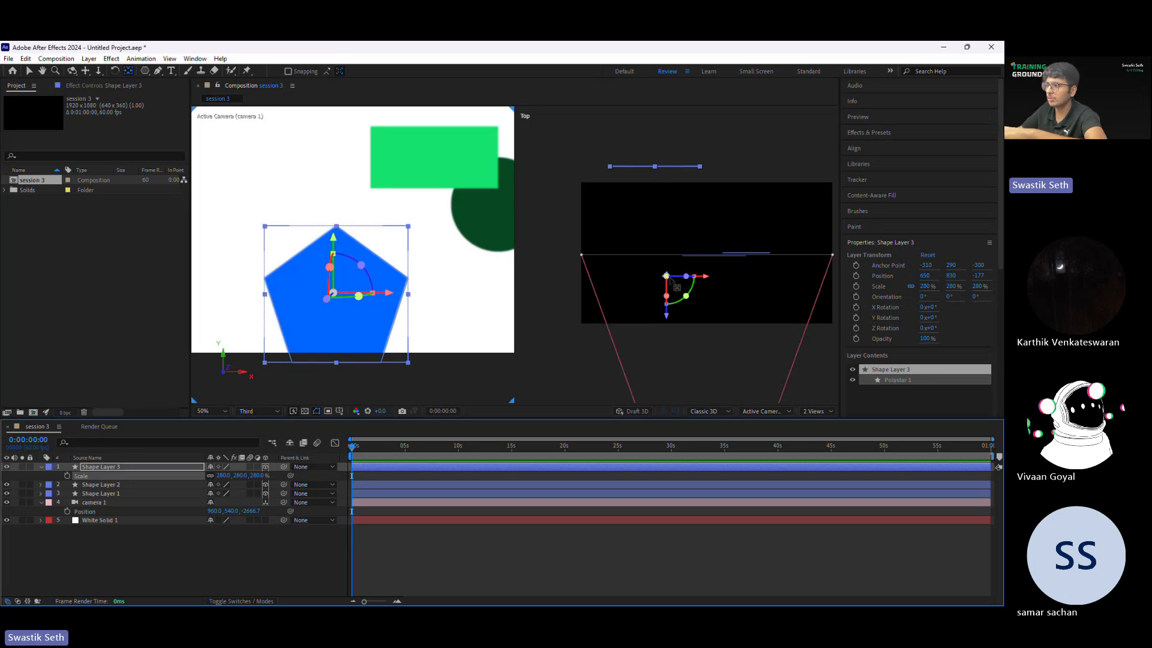
# Step: Try moving the anchor point onto the pentagon in the Top view and rescaling it, and undo back to 100% scale
pyautogui.moveTo(666, 275); pyautogui.dragTo(676, 177)
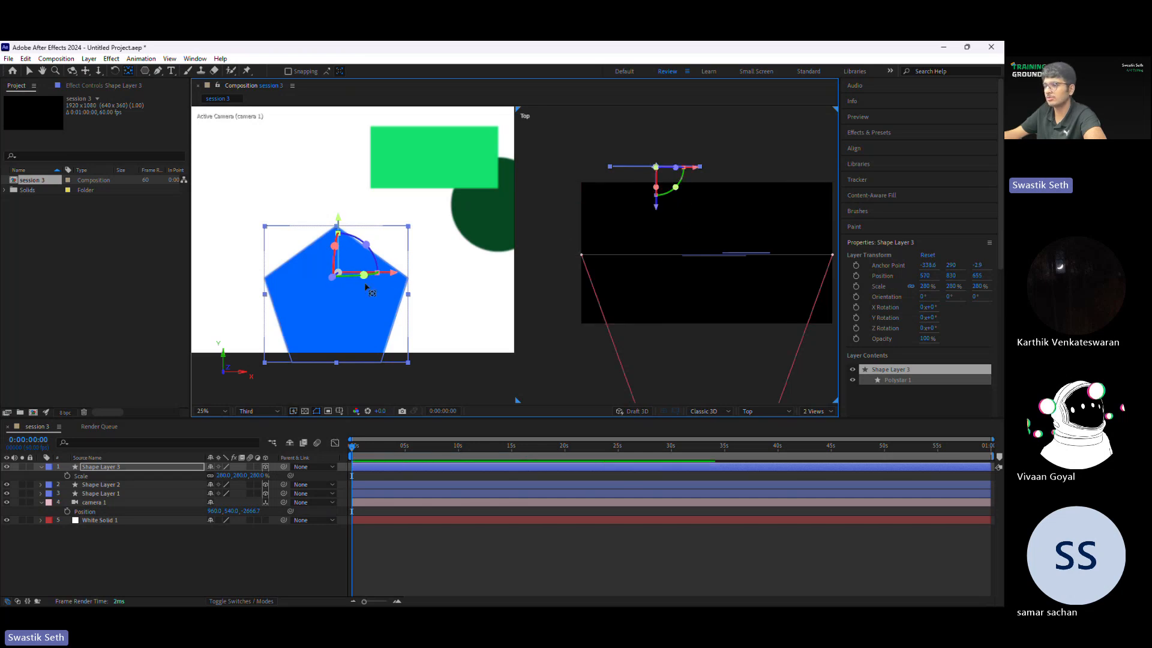
pyautogui.moveTo(256, 475); pyautogui.dragTo(412, 476)
pyautogui.hotkey('ctrl', 'z')
pyautogui.hotkey('ctrl', 'z')
pyautogui.hotkey('ctrl', 'z')
pyautogui.hotkey('ctrl', 'z')
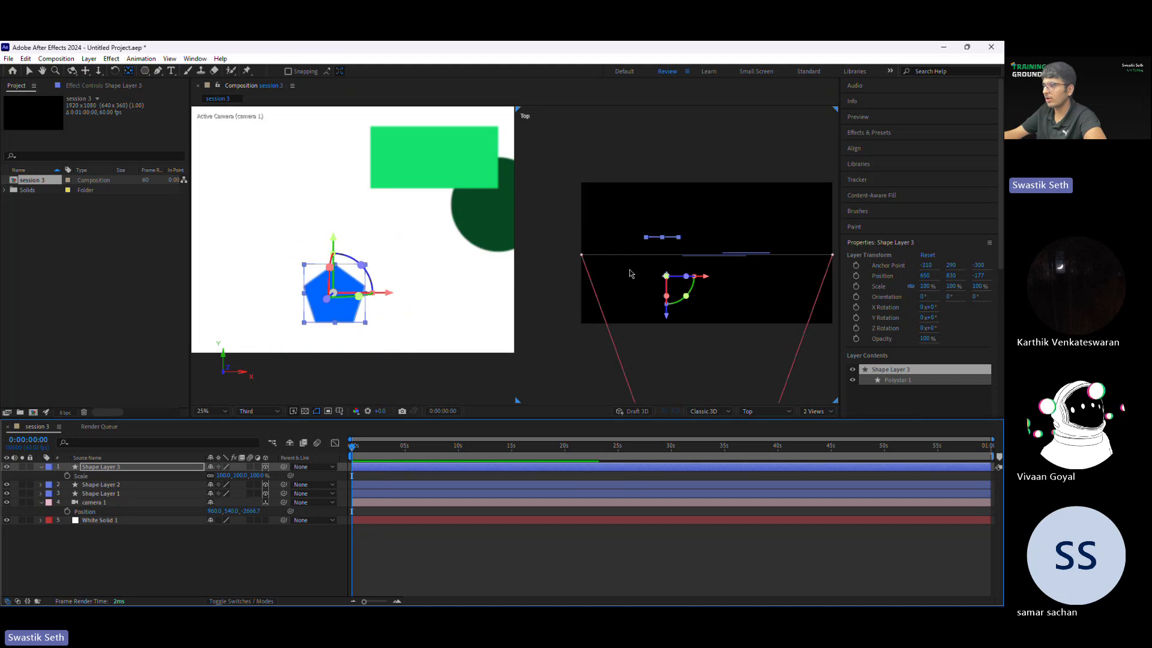
# Step: Scale the blue pentagon to 378% and check it in the 1 View layout before returning to 2 Views
pyautogui.moveTo(257, 476); pyautogui.dragTo(346, 476)
pyautogui.click(817, 412)
pyautogui.click(829, 419)
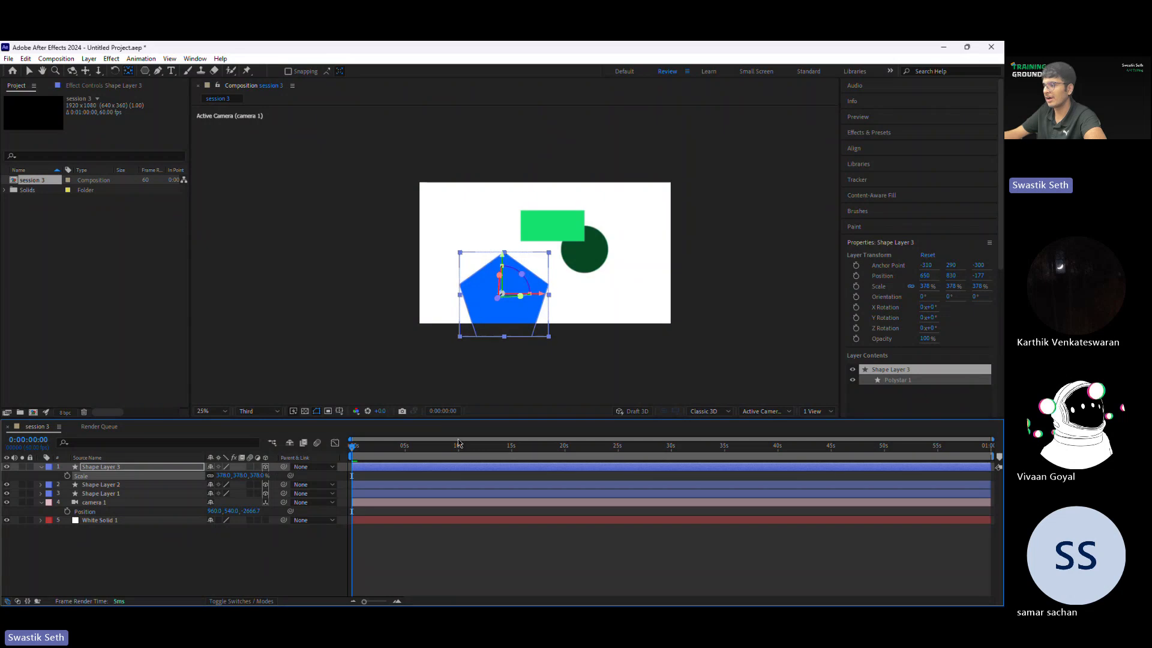
pyautogui.click(817, 411)
pyautogui.click(827, 438)
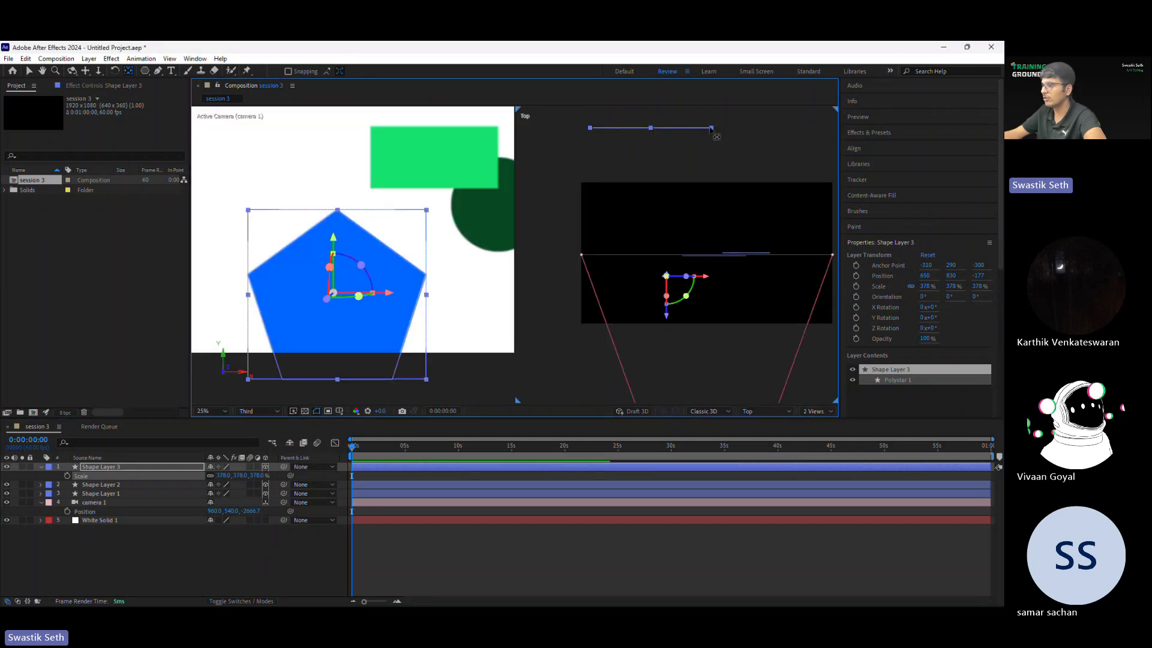
# Step: Set the blue pentagon's scale to 157% and move its anchor point back onto the shape in the Top view
pyautogui.moveTo(254, 476); pyautogui.dragTo(101, 495)
pyautogui.scroll(-2, 644, 223)
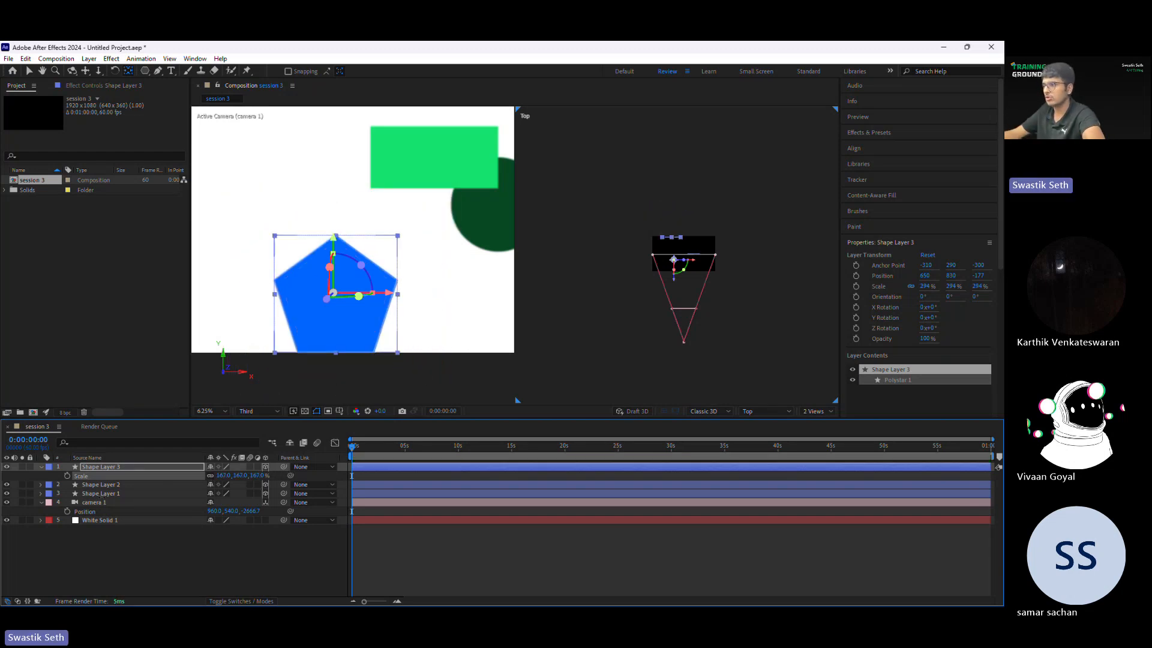
pyautogui.scroll(5, 669, 288)
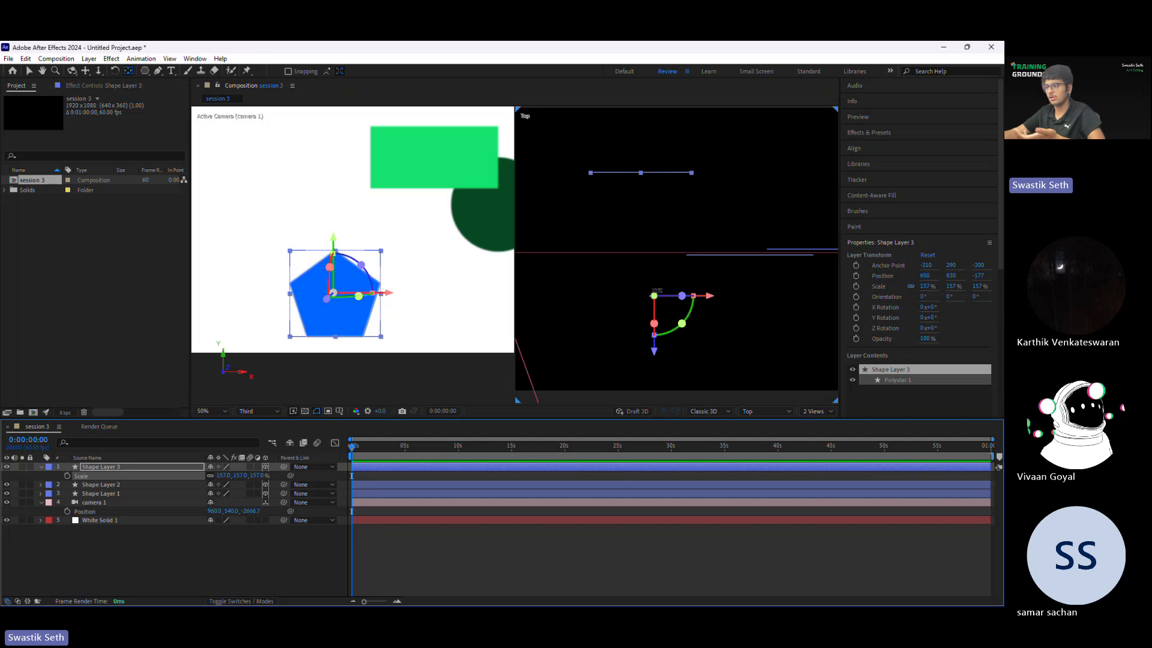
pyautogui.moveTo(653, 295); pyautogui.dragTo(641, 172)
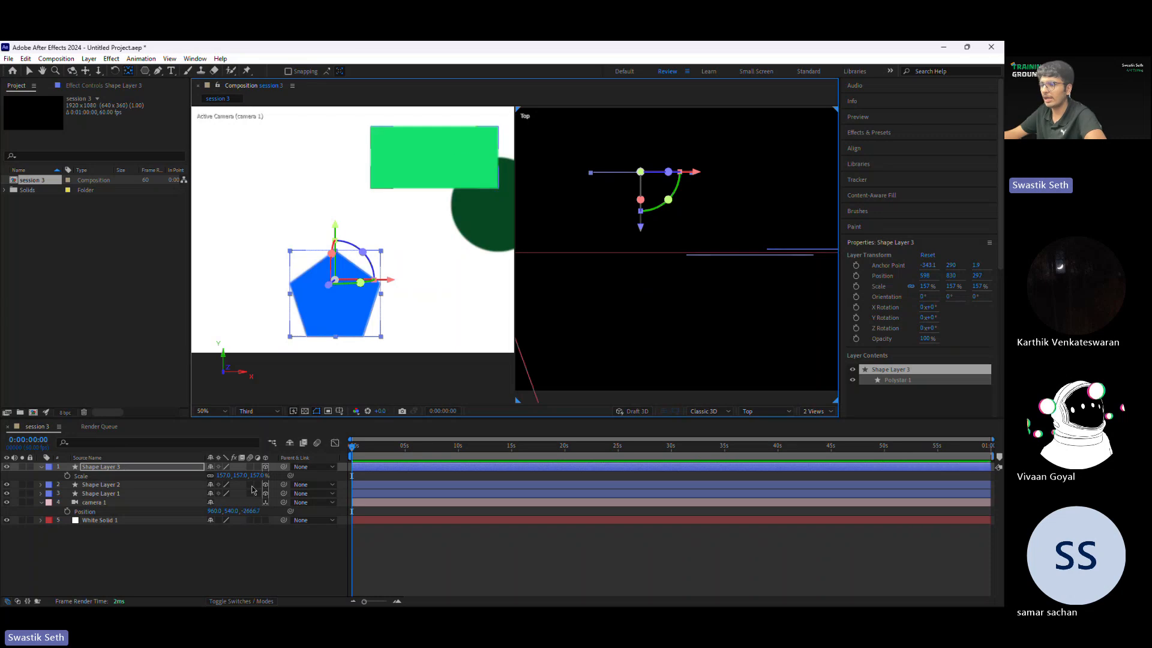
# Step: Scale the blue pentagon to 181% and move it straight up to a Y position of about 694
pyautogui.moveTo(254, 478)
pyautogui.mouseDown()
pyautogui.moveTo(300, 478)
pyautogui.moveTo(253, 478)
pyautogui.mouseUp()
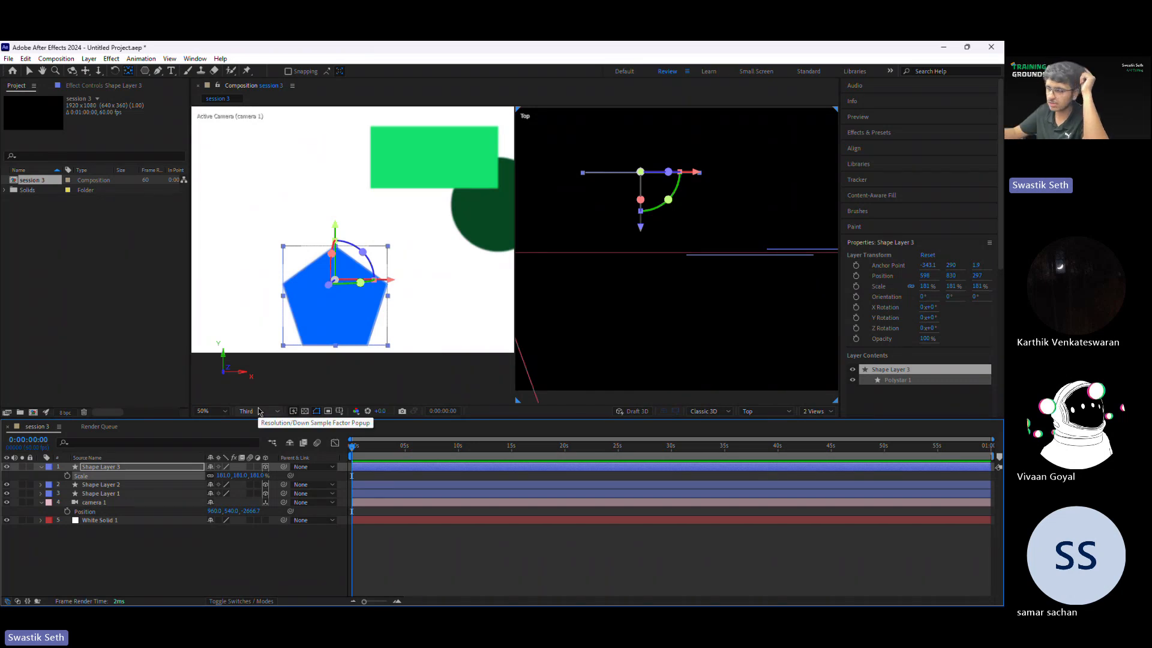
pyautogui.click(339, 232)
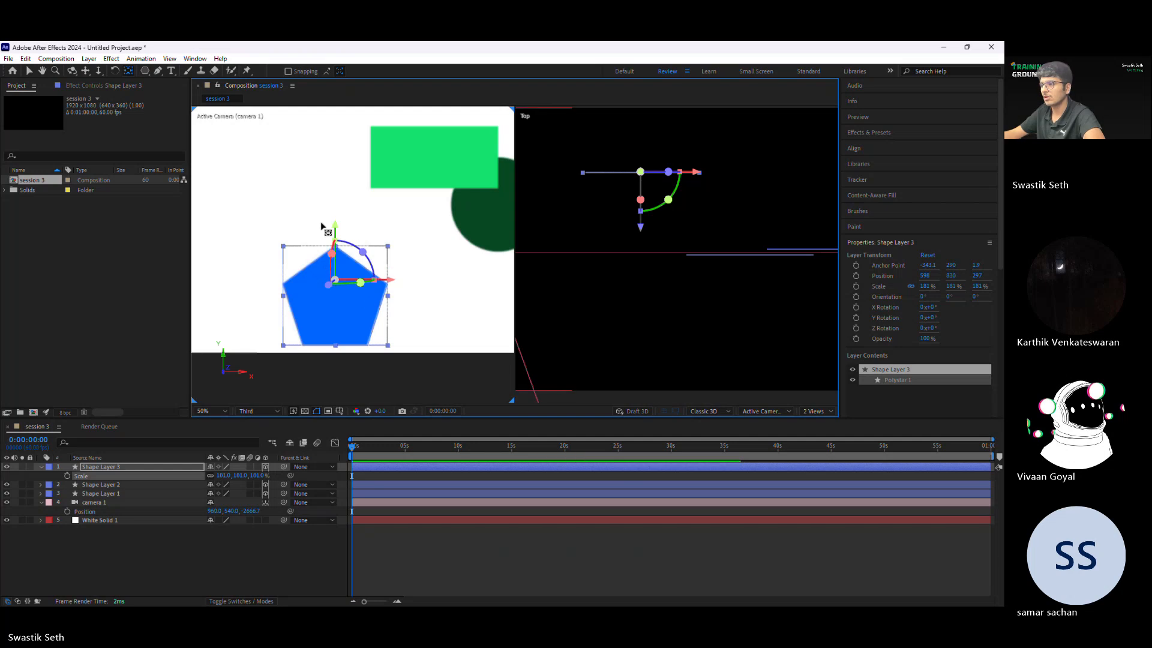
pyautogui.moveTo(334, 228); pyautogui.dragTo(334, 196)
# Step: Check the repositioned pentagon in the 1 View layout and return to the 2 Views layout
pyautogui.click(816, 411)
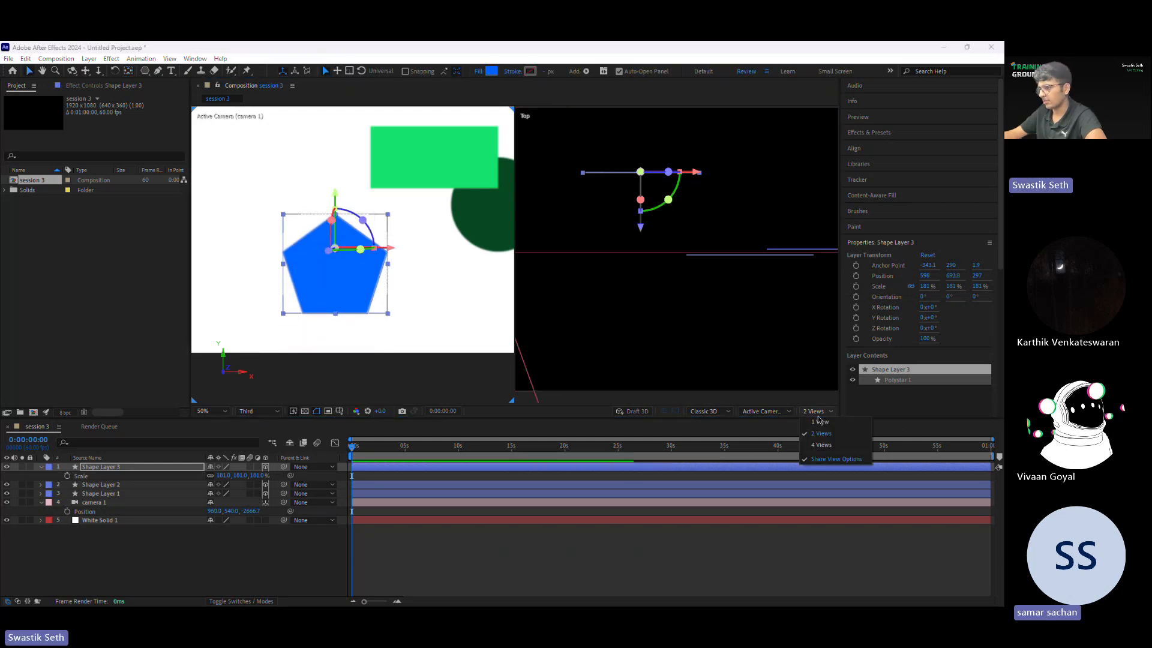
pyautogui.click(819, 422)
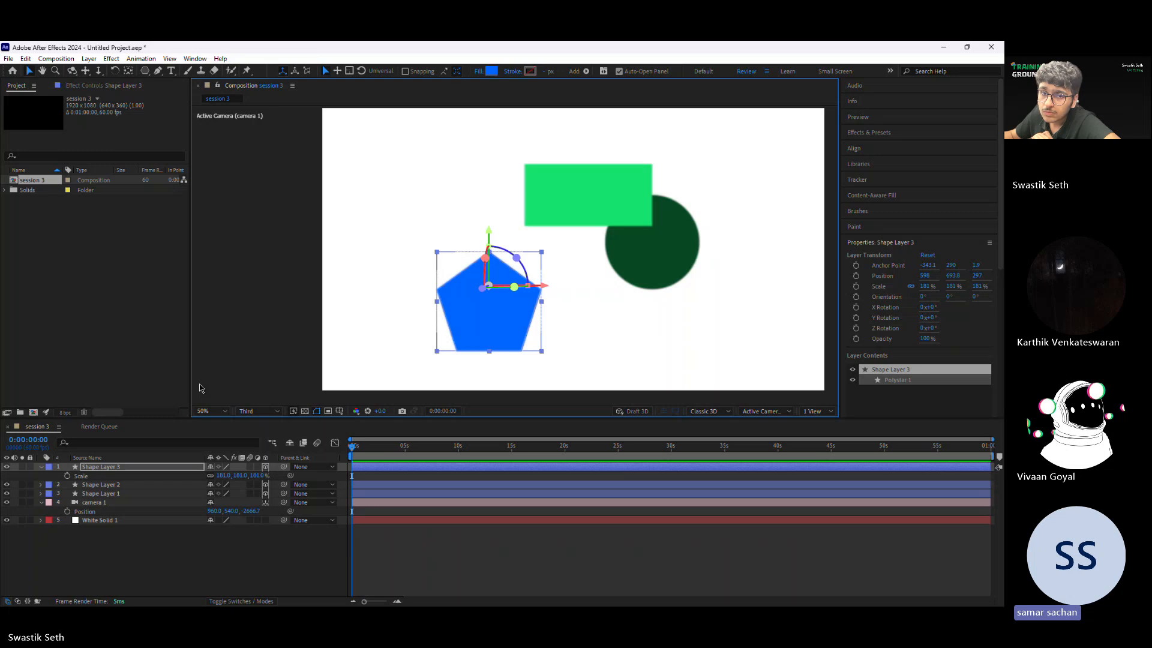
pyautogui.click(822, 414)
pyautogui.click(817, 434)
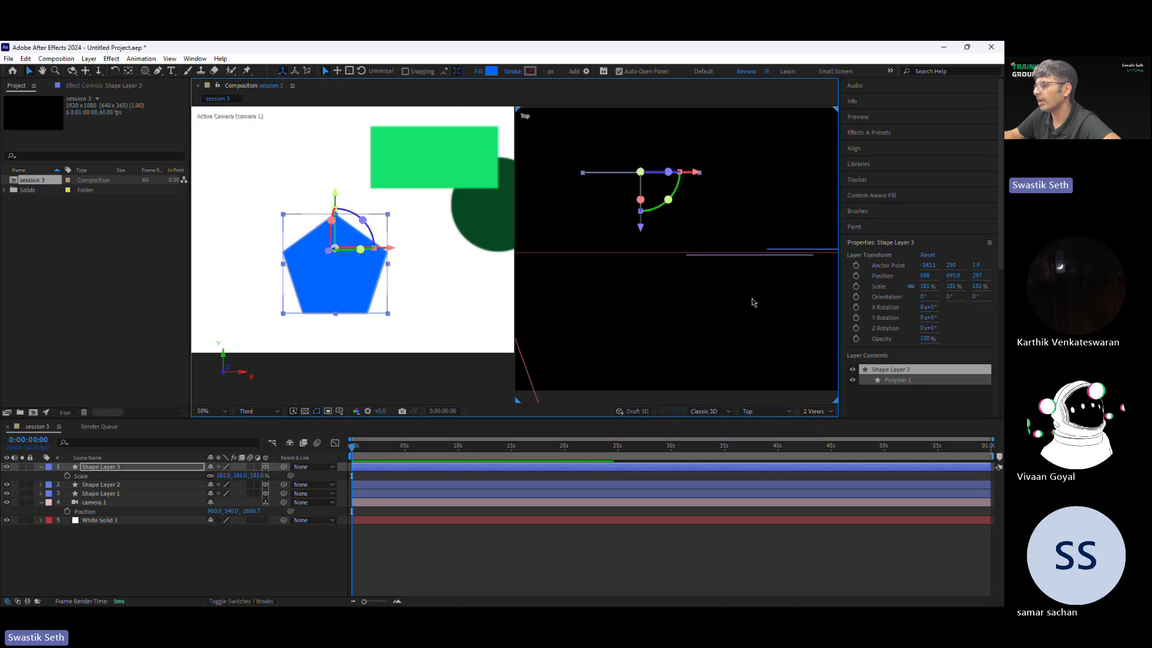
# Step: Zoom the Top view out to 25% to examine the layers' depth within the camera's field of view
pyautogui.press(',')
pyautogui.press(',')
pyautogui.click(765, 412)
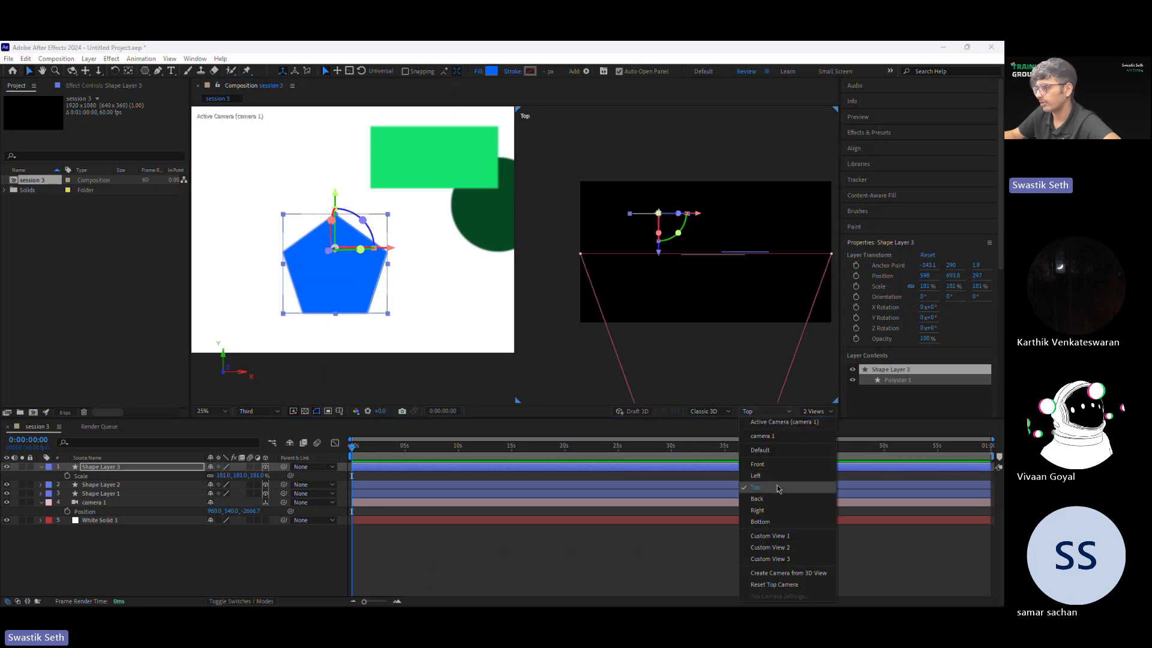
pyautogui.click(605, 429)
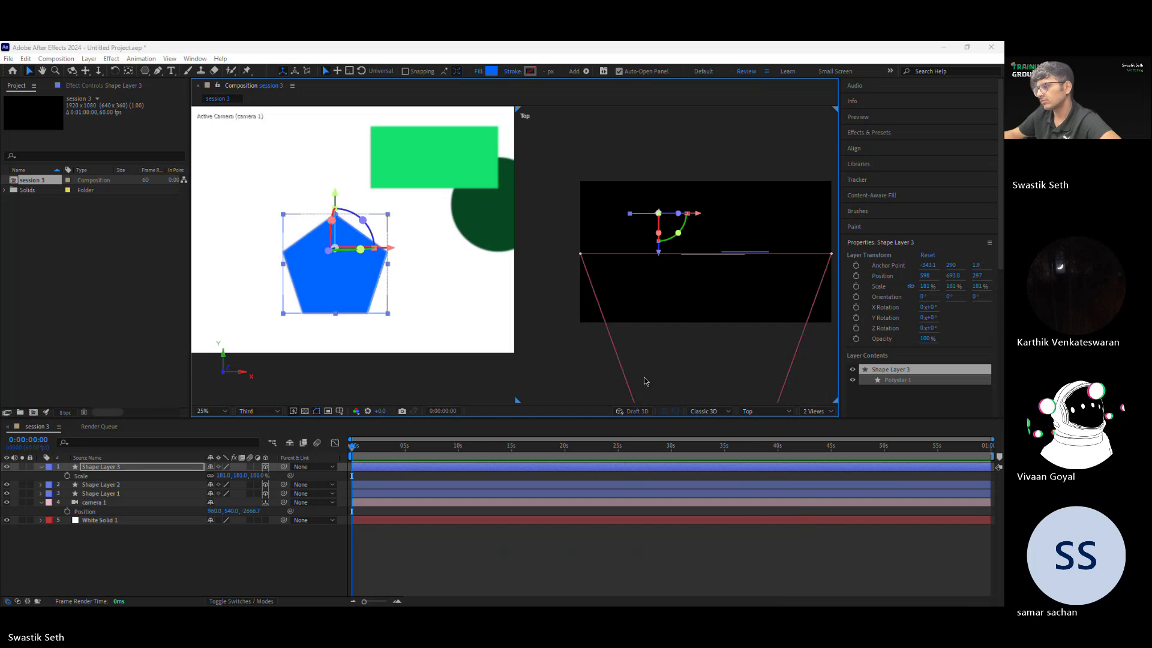
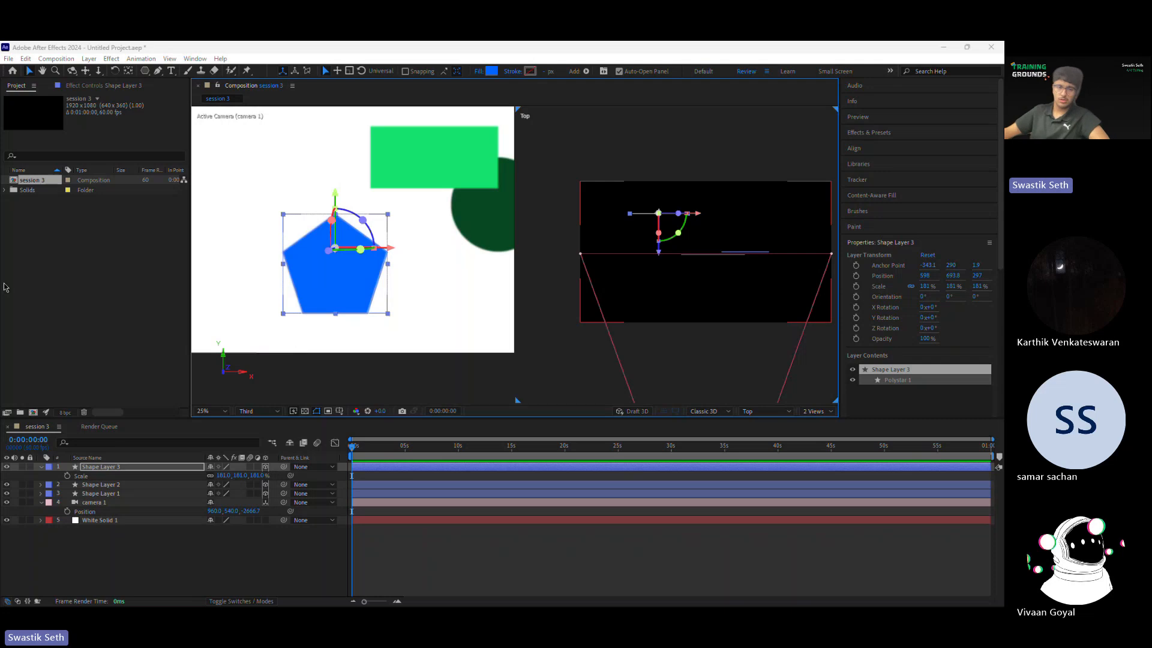
# Step: Deselect the pentagon and switch the composition to the 1 View layout with the whole frame in view
pyautogui.click(496, 563)
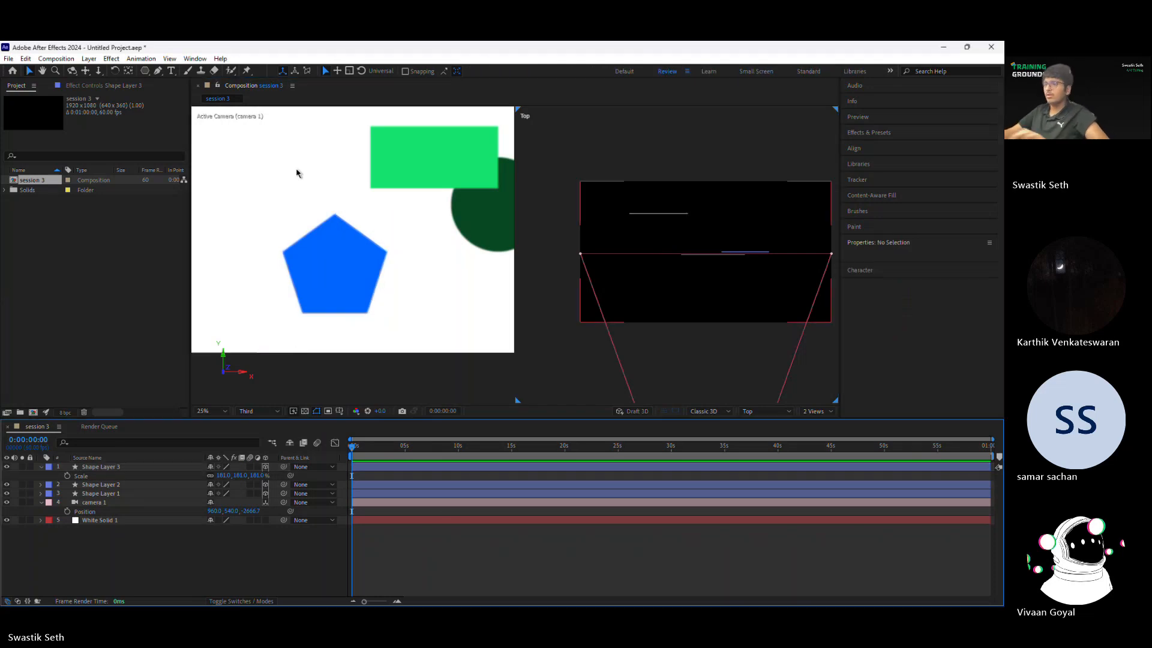
pyautogui.scroll(-2, 288, 181)
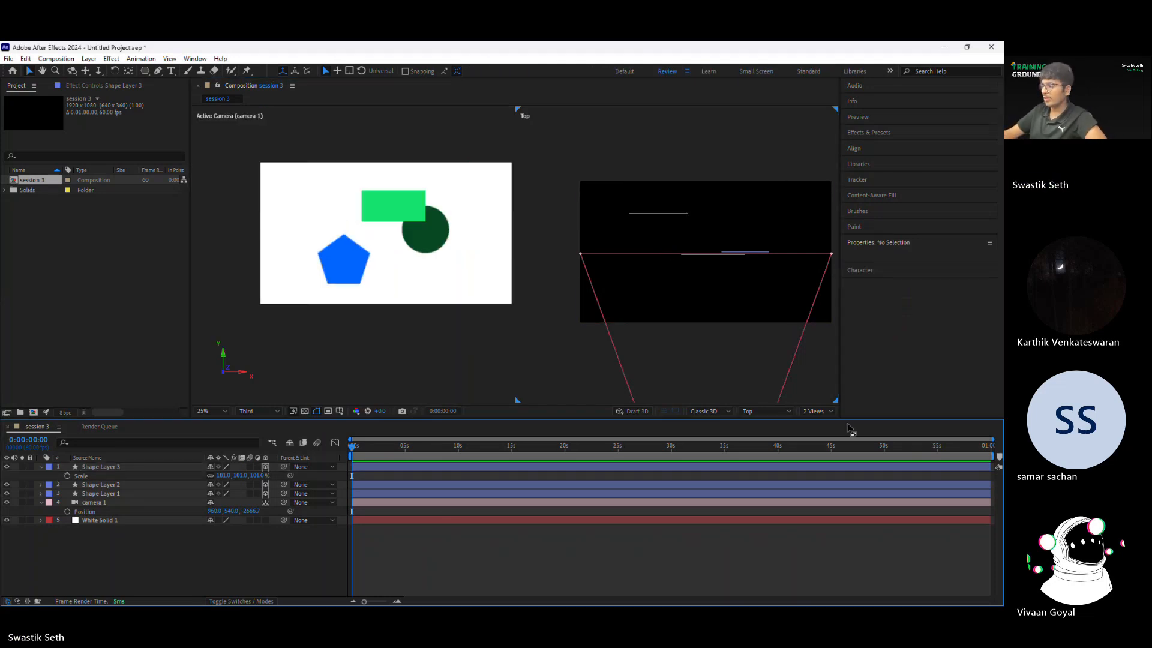
pyautogui.click(817, 411)
pyautogui.click(813, 427)
pyautogui.scroll(2, 522, 250)
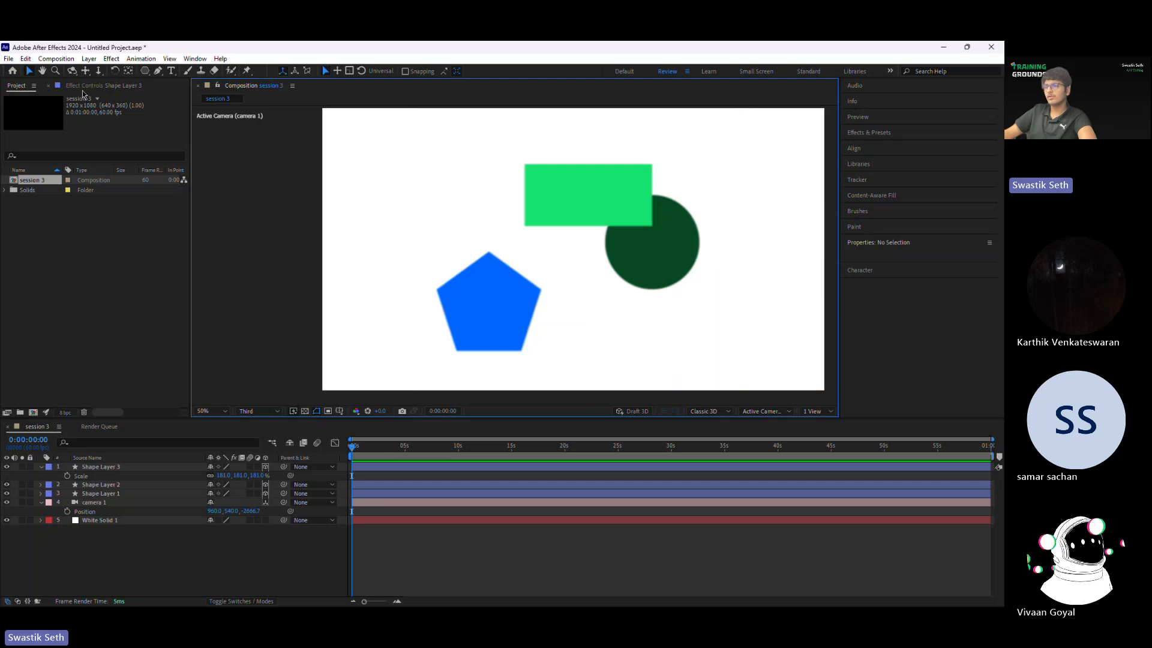
pyautogui.scroll(2, 378, 187)
pyautogui.scroll(-4, 360, 187)
pyautogui.scroll(2, 353, 187)
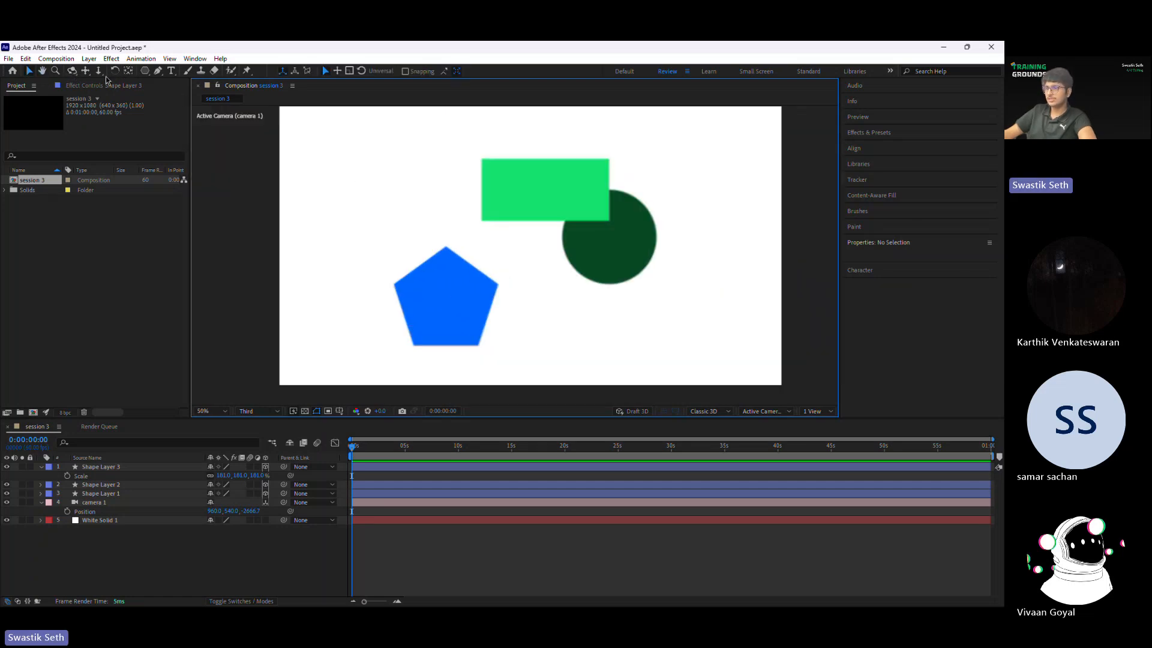
# Step: Try orbiting the camera around the shapes and undo the orbit
pyautogui.click(72, 70)
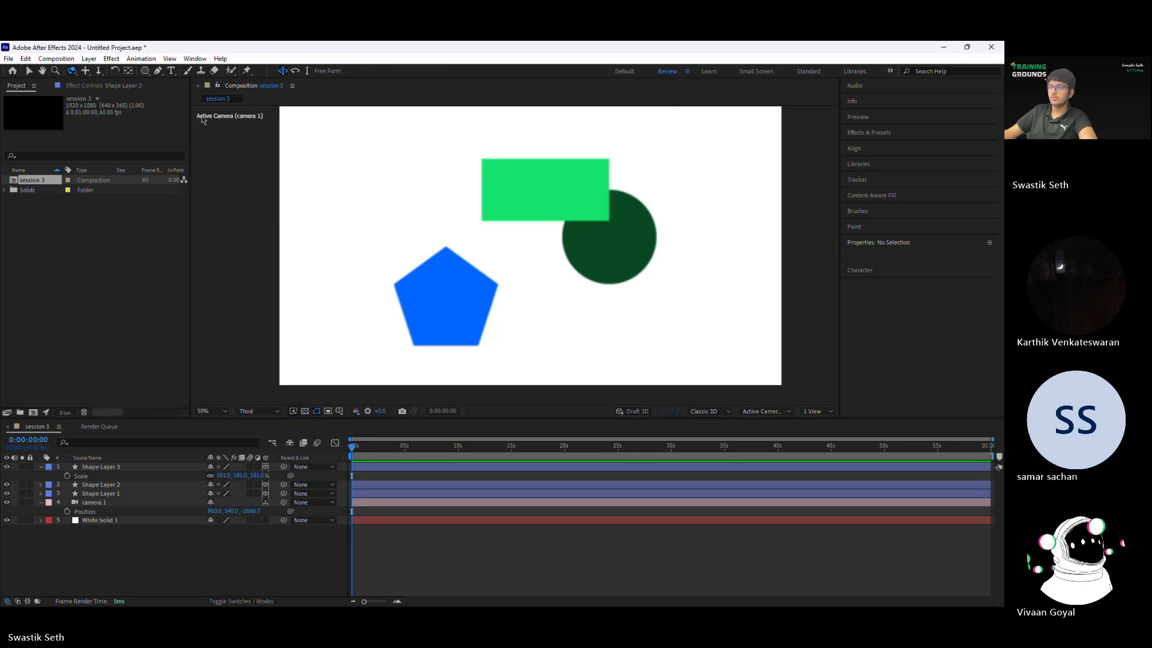
pyautogui.moveTo(568, 209); pyautogui.dragTo(604, 228)
pyautogui.hotkey('ctrl', 'z')
# Step: Pan the camera to a position of about X 929, Y 629
pyautogui.click(86, 70)
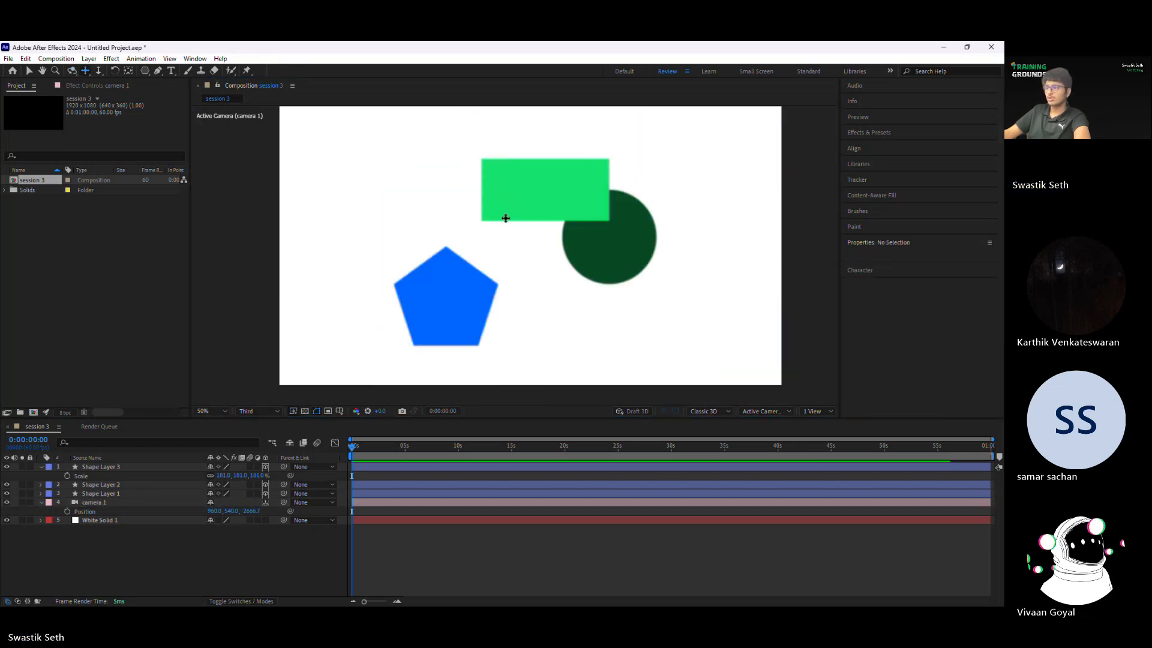
pyautogui.moveTo(506, 219); pyautogui.dragTo(527, 162)
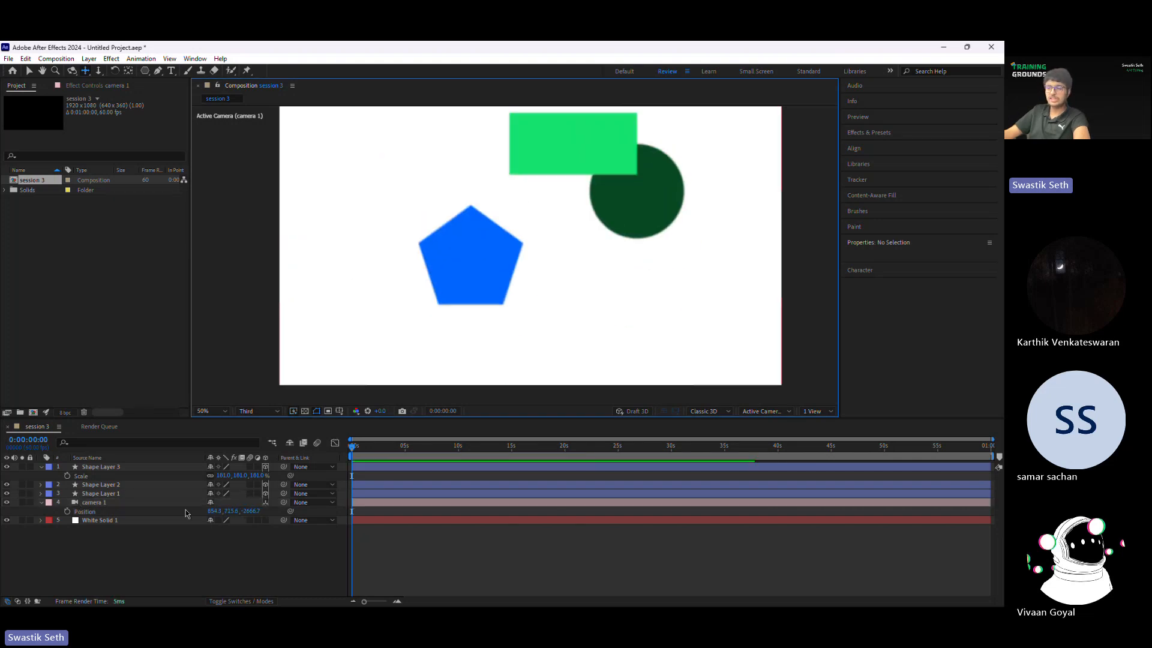
pyautogui.moveTo(409, 329); pyautogui.dragTo(452, 338)
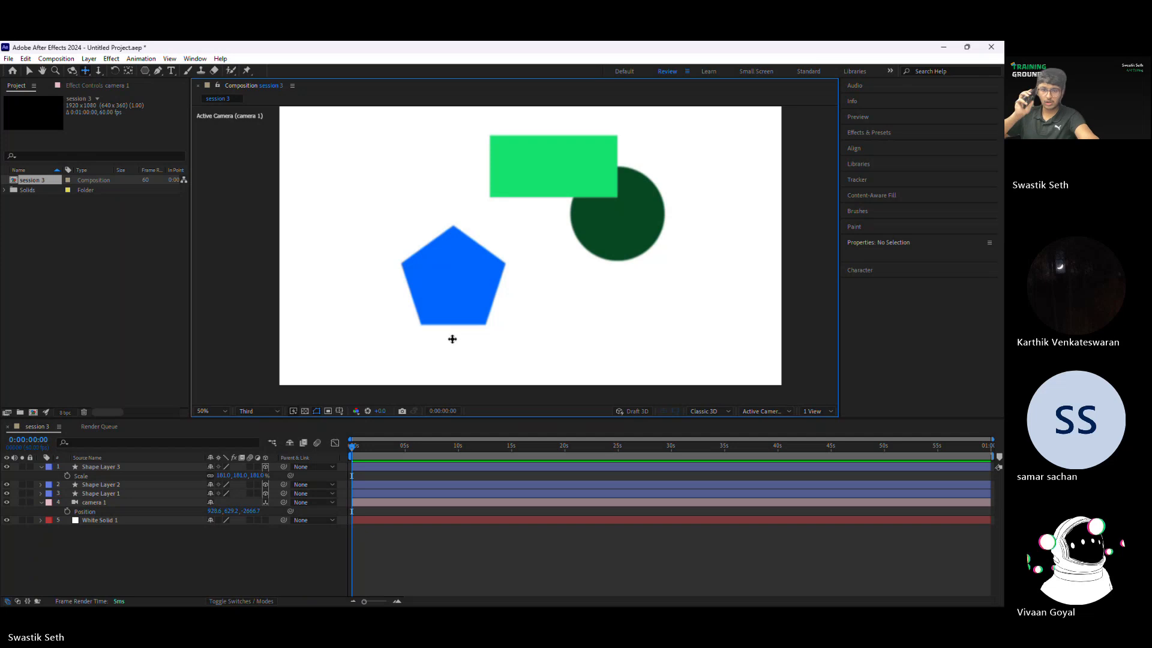
pyautogui.press('super')
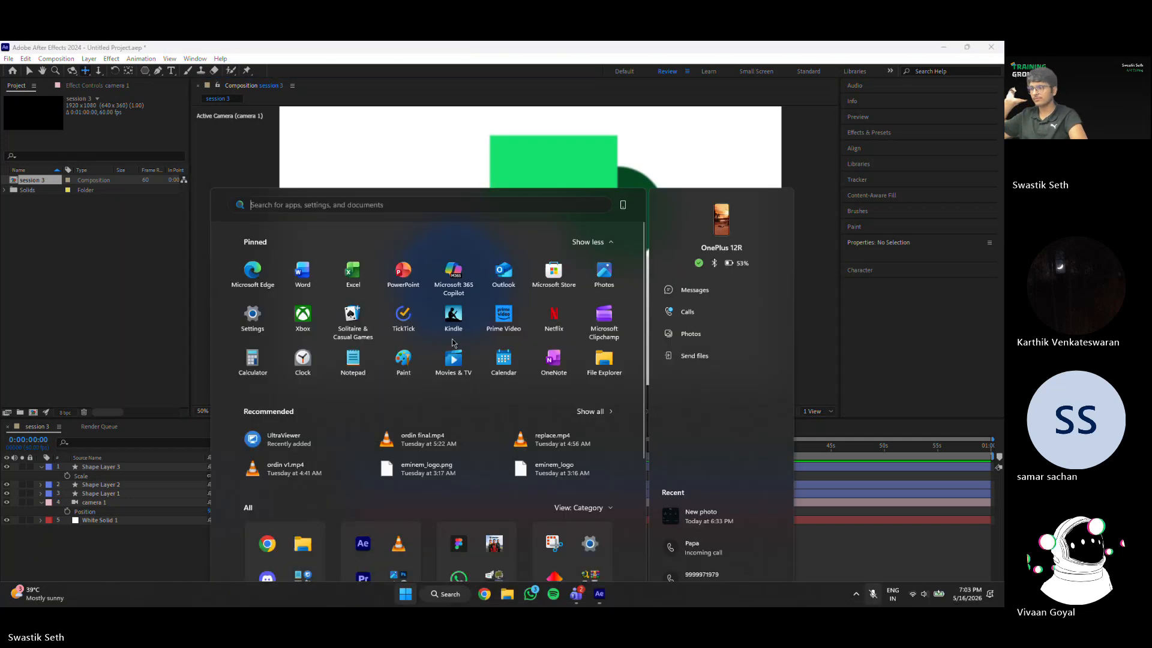
pyautogui.press('super')
pyautogui.press('super')
pyautogui.press('super')
pyautogui.press('super')
pyautogui.press('super')
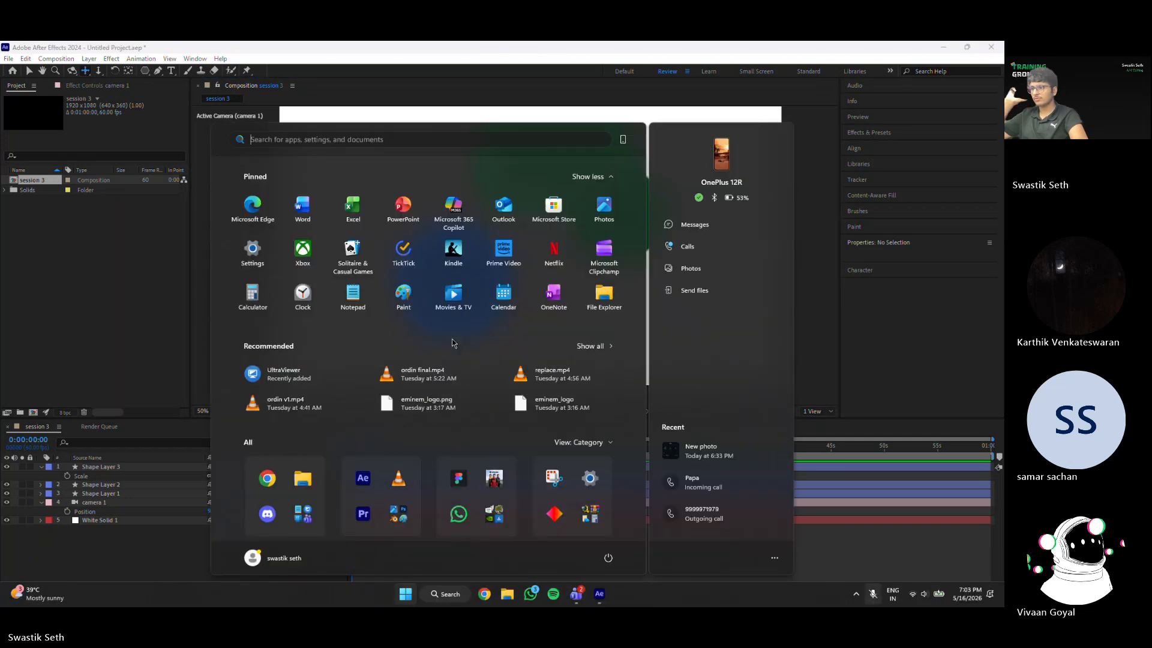
pyautogui.press('super')
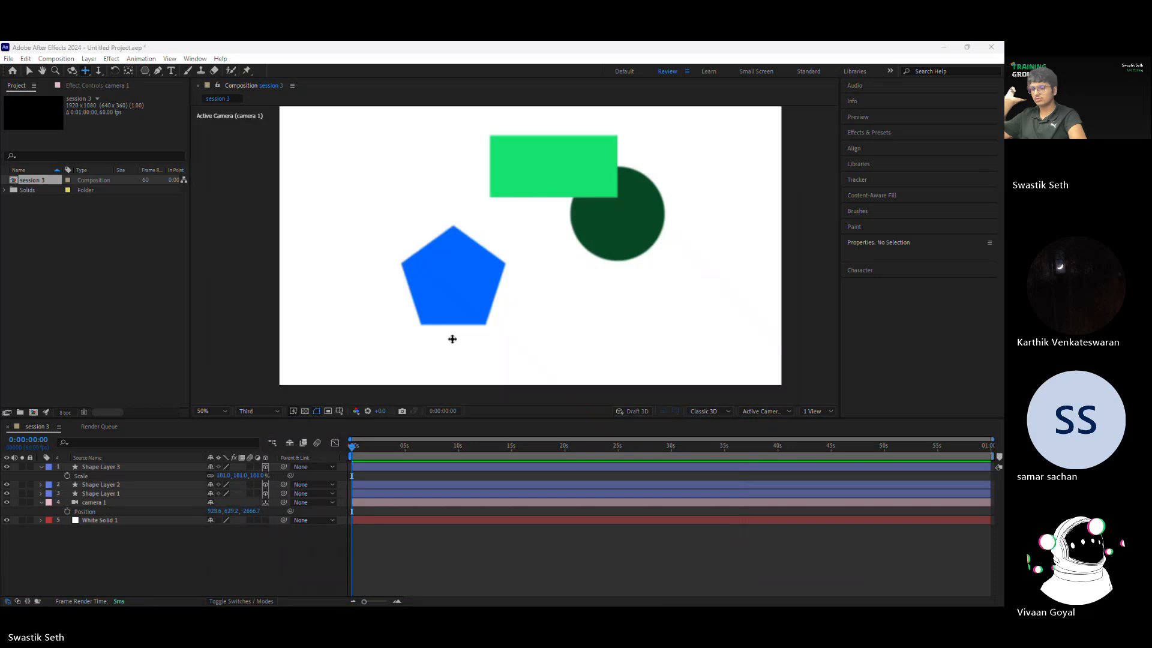
pyautogui.press('super')
pyautogui.press('super')
pyautogui.press('super')
pyautogui.press('super')
pyautogui.press('super')
pyautogui.press('super')
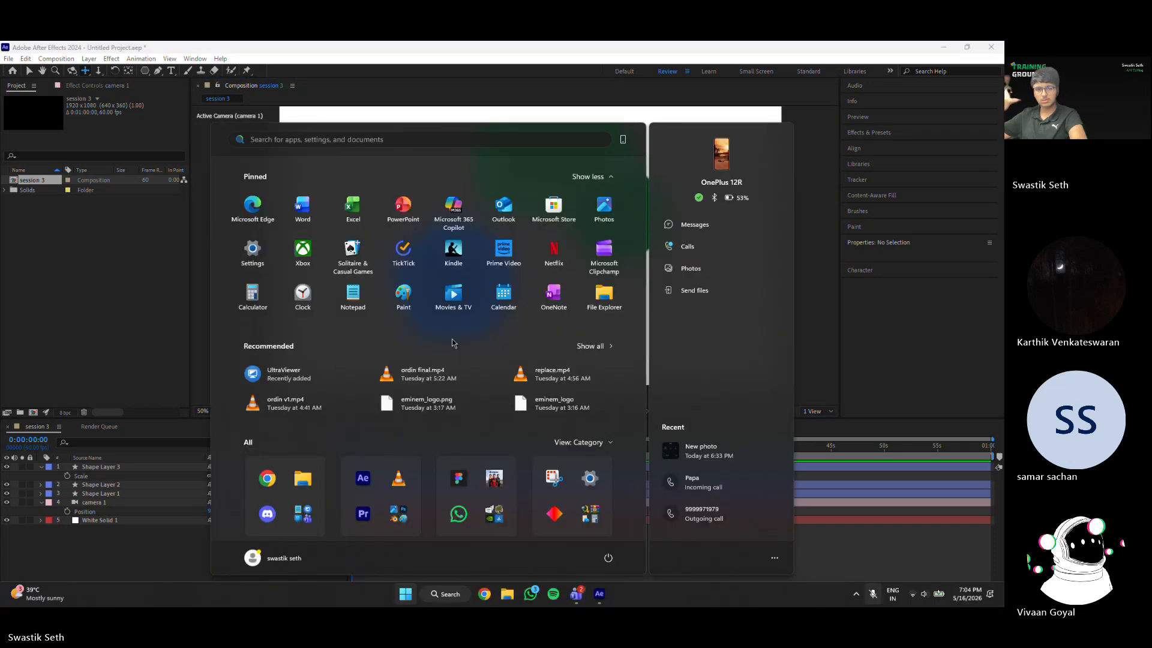
pyautogui.press('super')
pyautogui.press('super')
pyautogui.press('super')
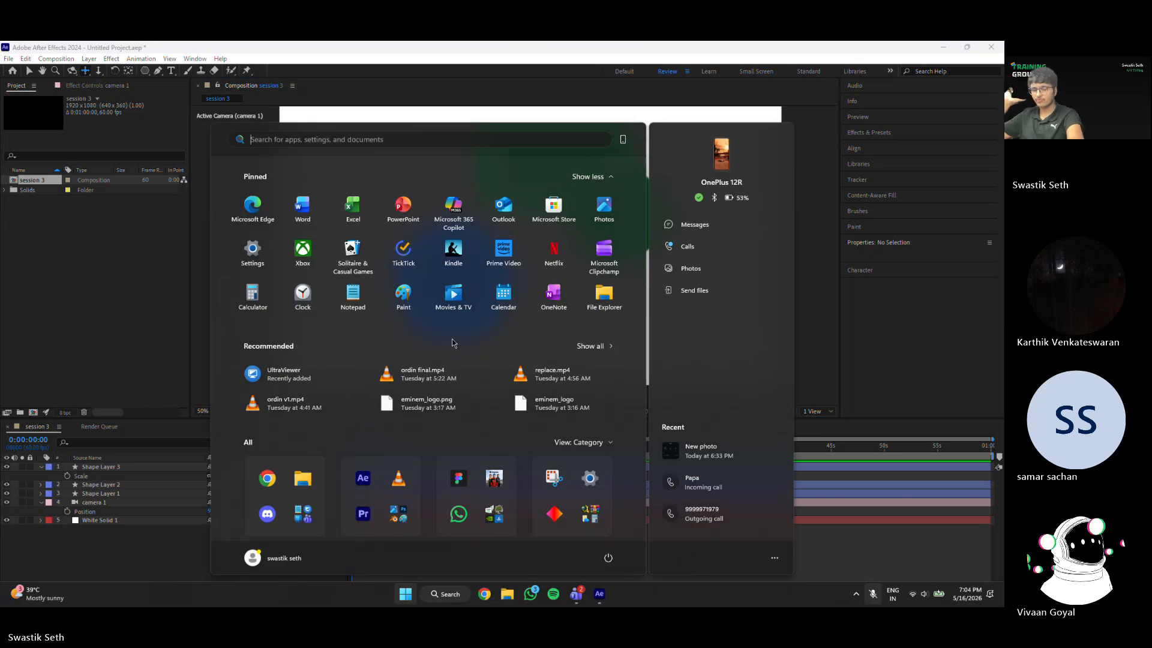
pyautogui.press('super')
pyautogui.press('super')
pyautogui.press('super')
pyautogui.press('super')
pyautogui.press('super')
pyautogui.press('super')
pyautogui.press('super')
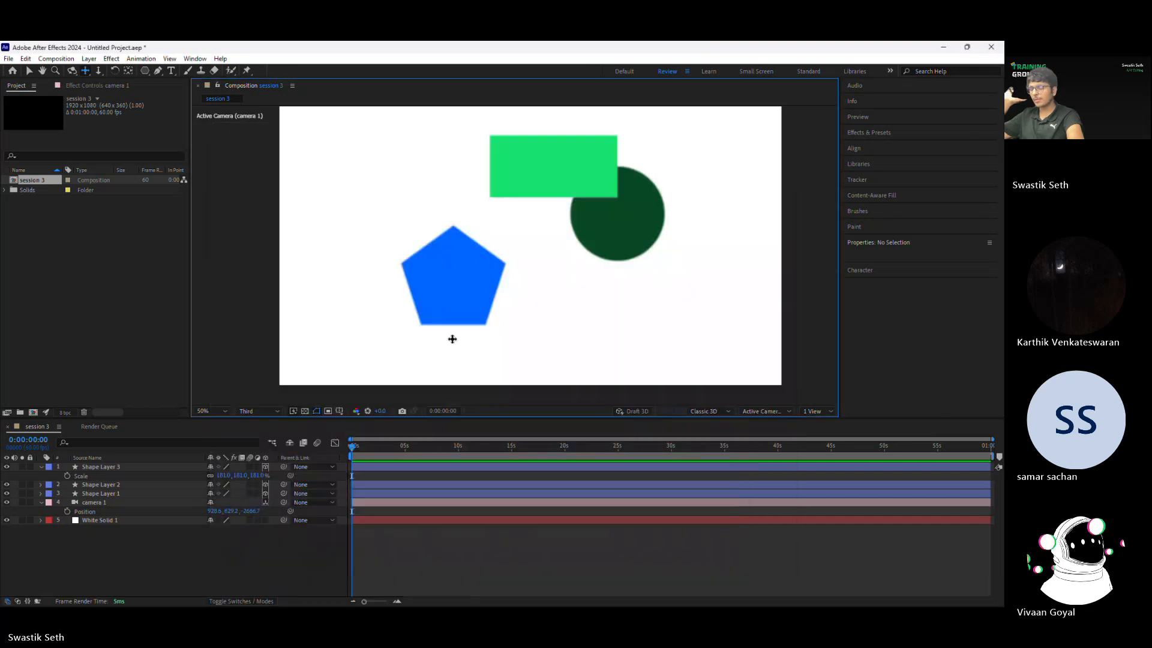
pyautogui.press('super')
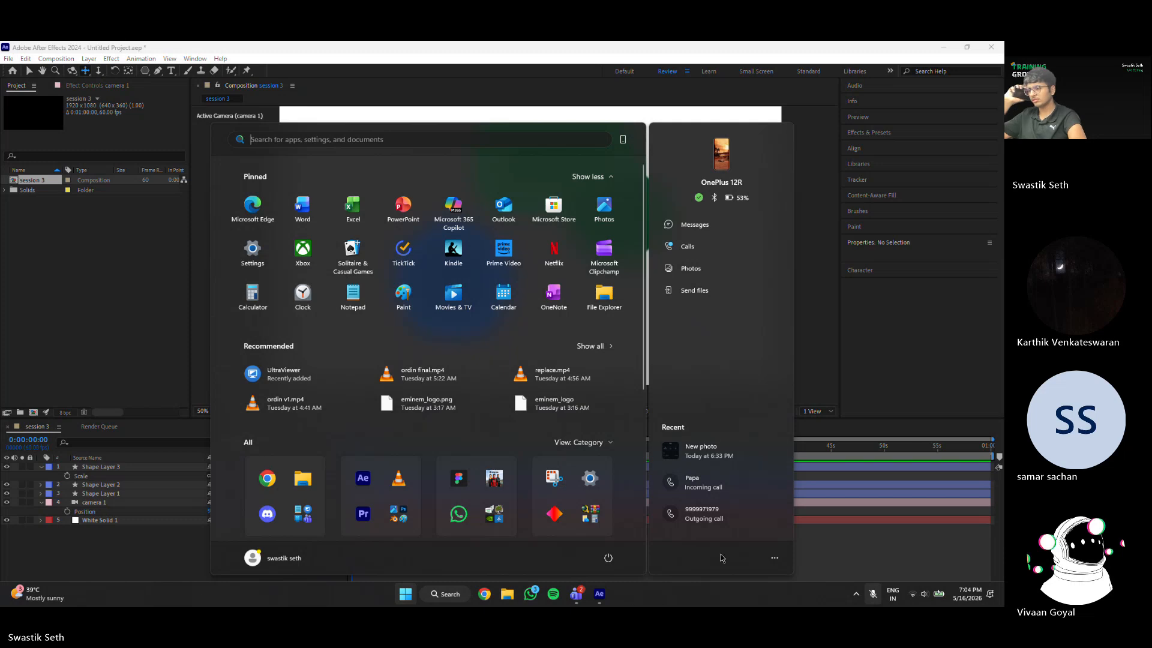
pyautogui.click(845, 531)
pyautogui.press('super')
pyautogui.press('super')
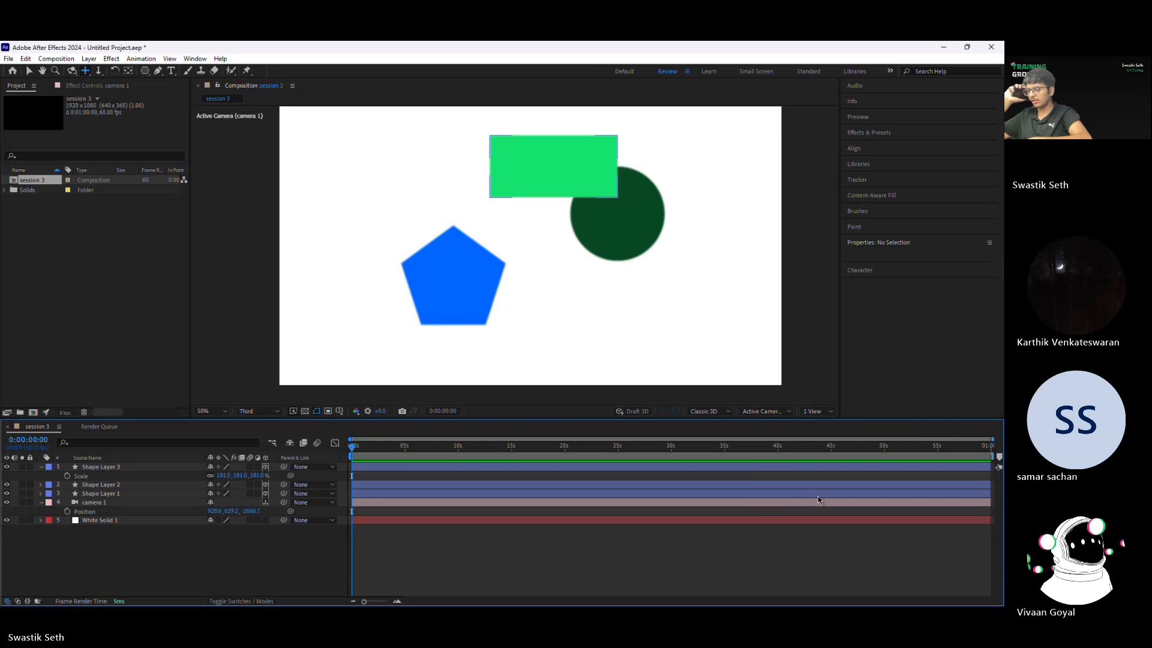
# Step: Preview the composition, scrub through the timeline and return the playhead to 0:00:00:00
pyautogui.press('space')
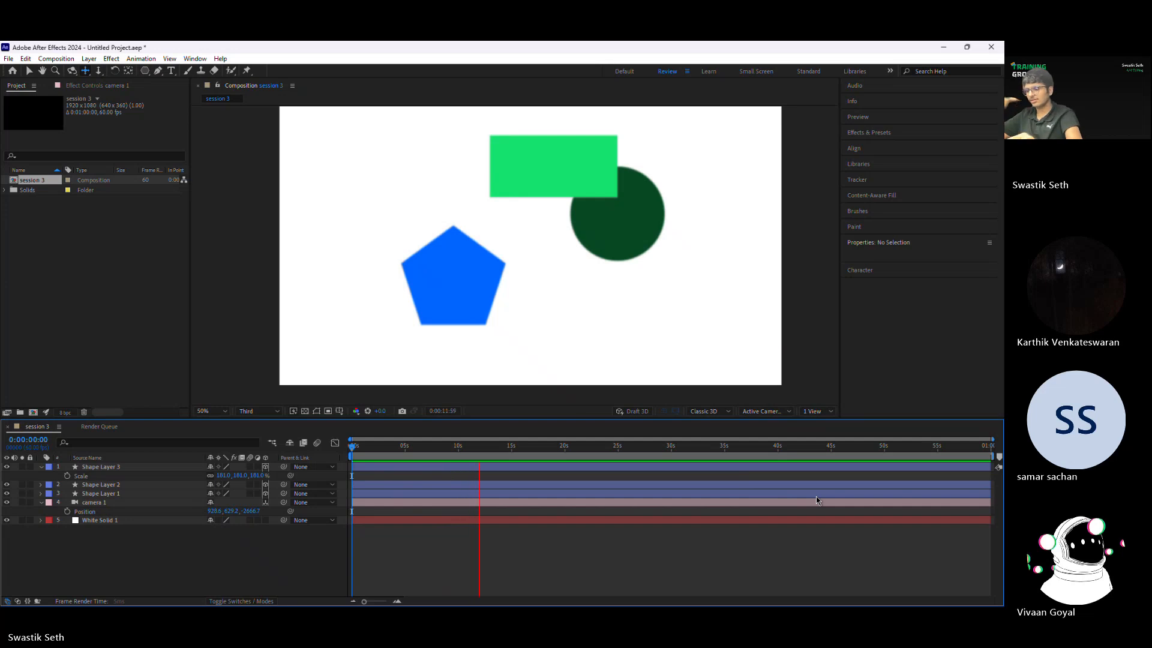
pyautogui.press('space')
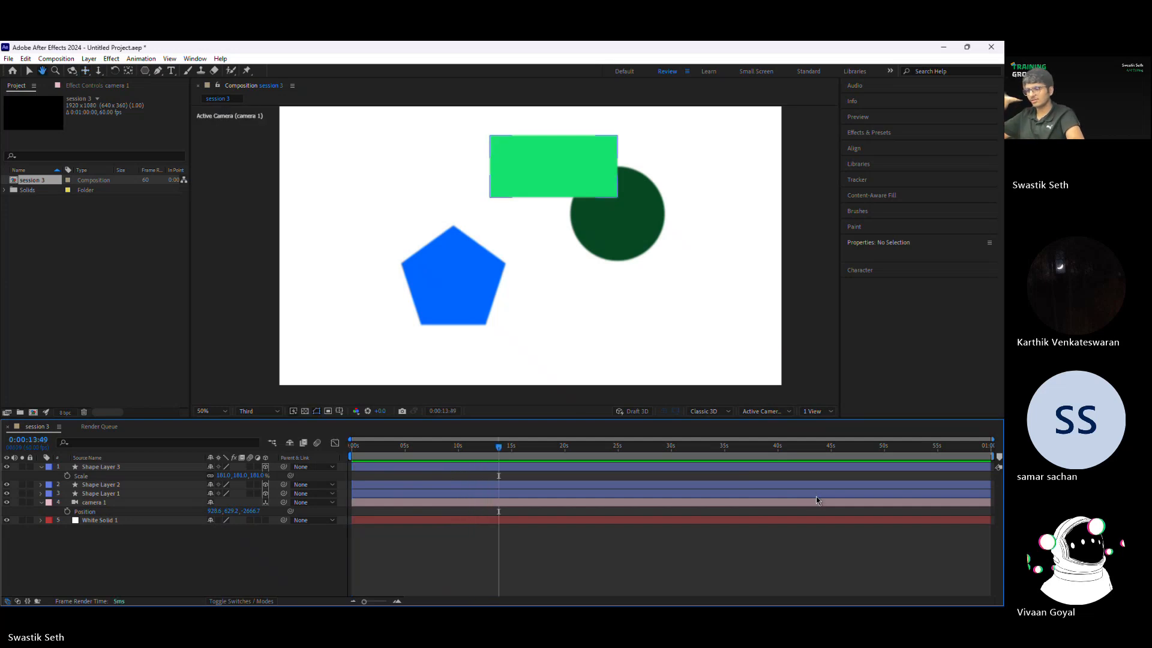
pyautogui.click(367, 446)
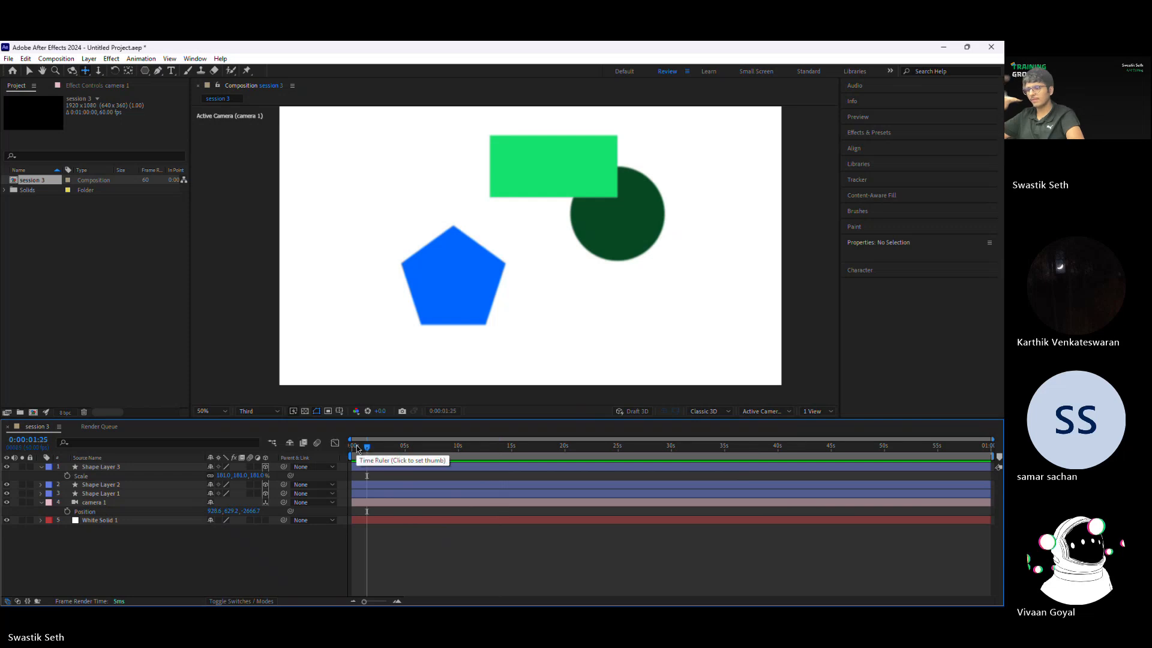
pyautogui.moveTo(357, 445); pyautogui.dragTo(566, 530)
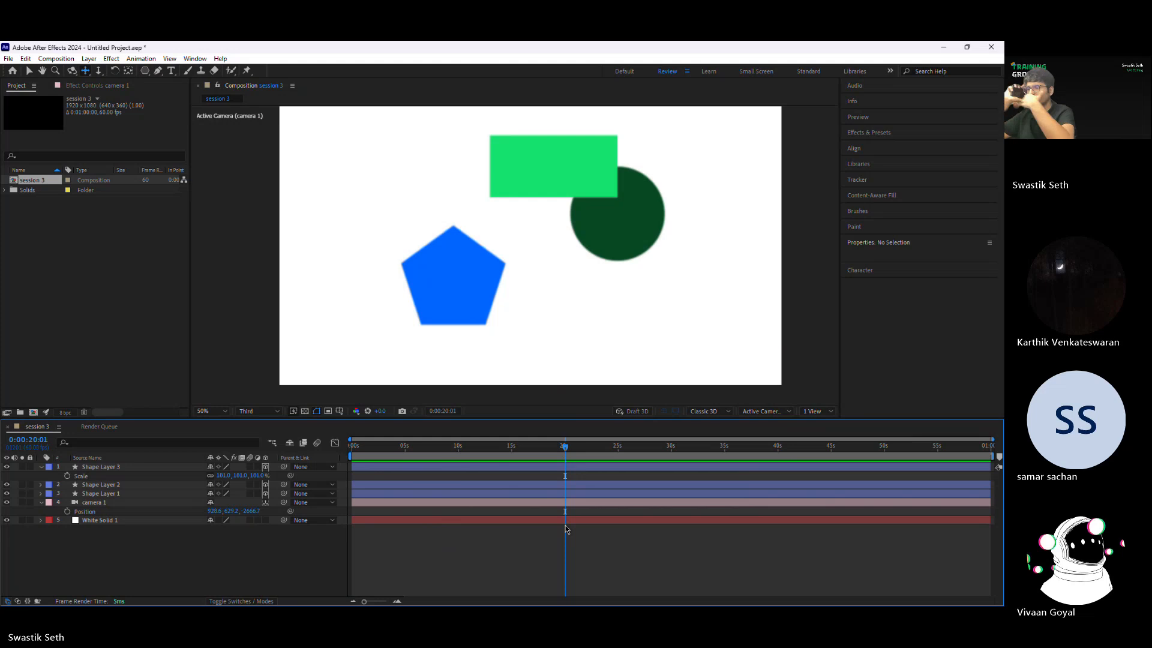
pyautogui.click(352, 446)
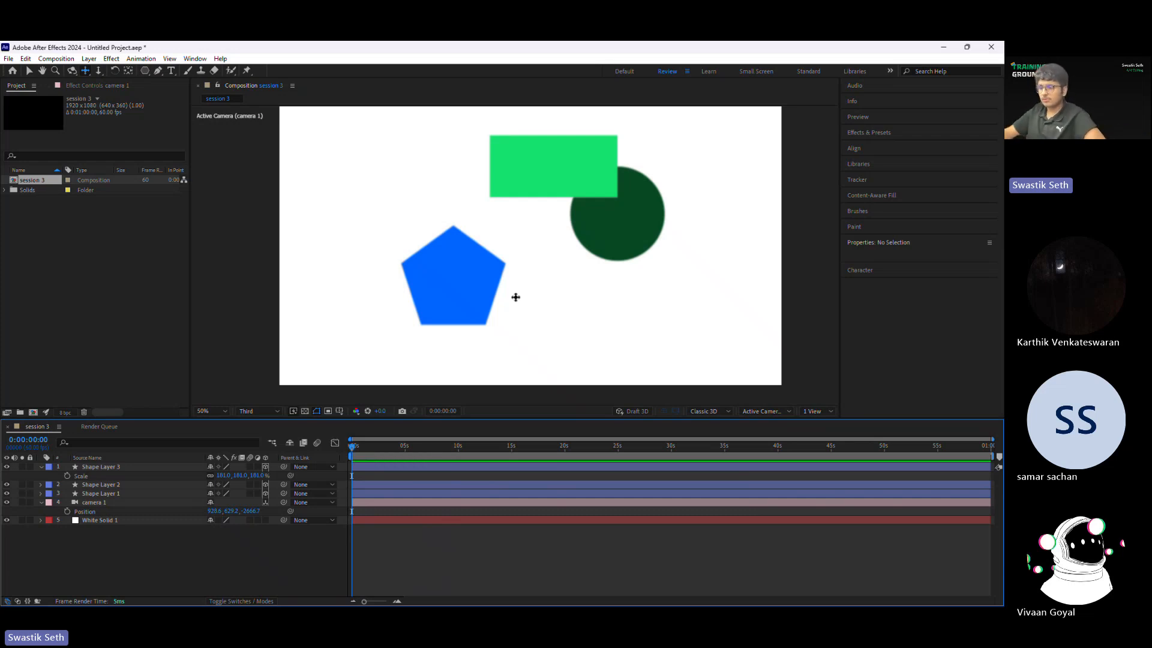
# Step: Undo a trial camera pan and dolly the camera back to a Z position of about -3036
pyautogui.moveTo(470, 271); pyautogui.dragTo(538, 267)
pyautogui.hotkey('ctrl', 'z')
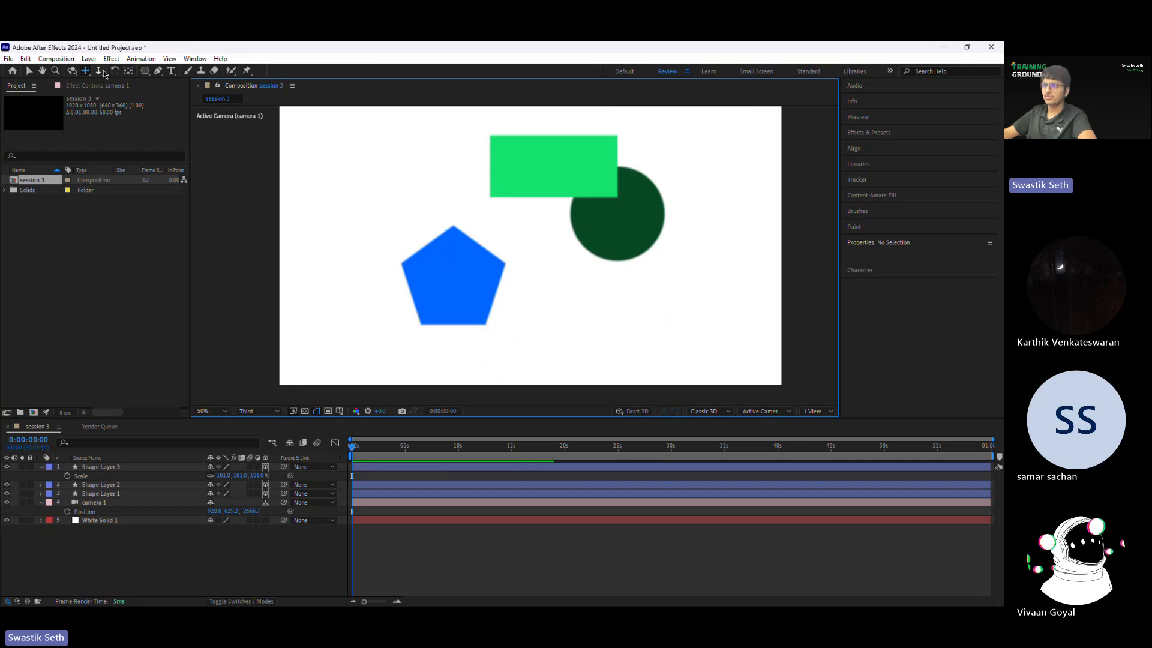
pyautogui.click(99, 71)
pyautogui.moveTo(582, 178); pyautogui.dragTo(607, 365)
pyautogui.hotkey('ctrl', 'z')
# Step: Pan the camera across the shapes to a position of about X 949, Y 721
pyautogui.click(86, 72)
pyautogui.moveTo(531, 201); pyautogui.dragTo(485, 198)
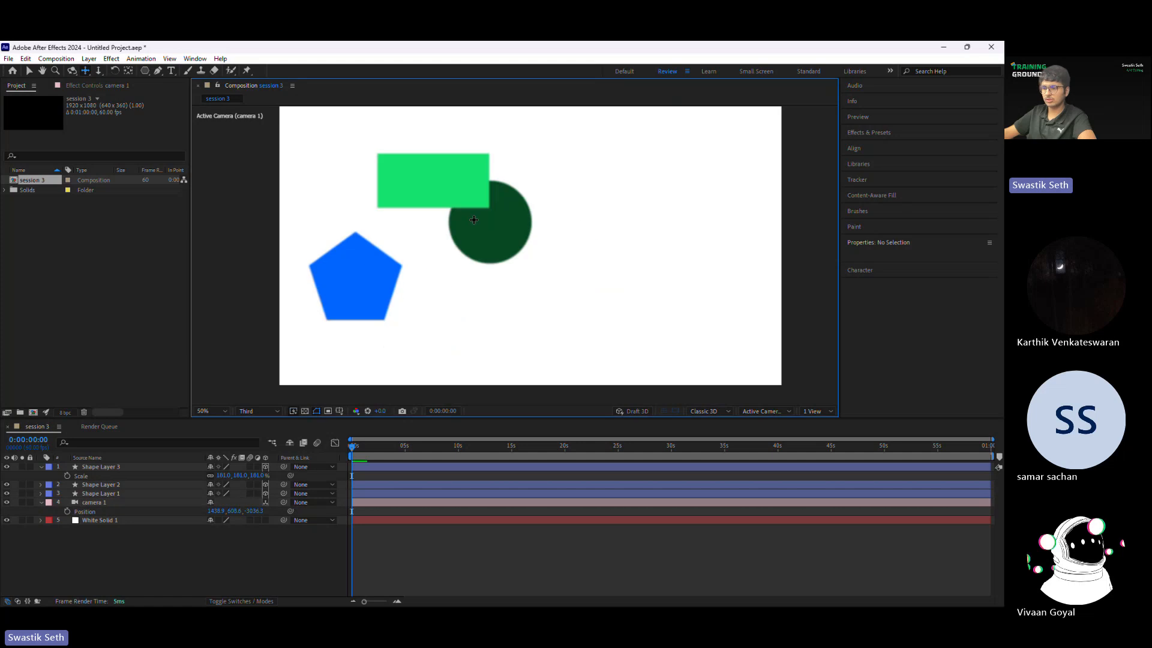
pyautogui.moveTo(532, 246); pyautogui.dragTo(645, 220)
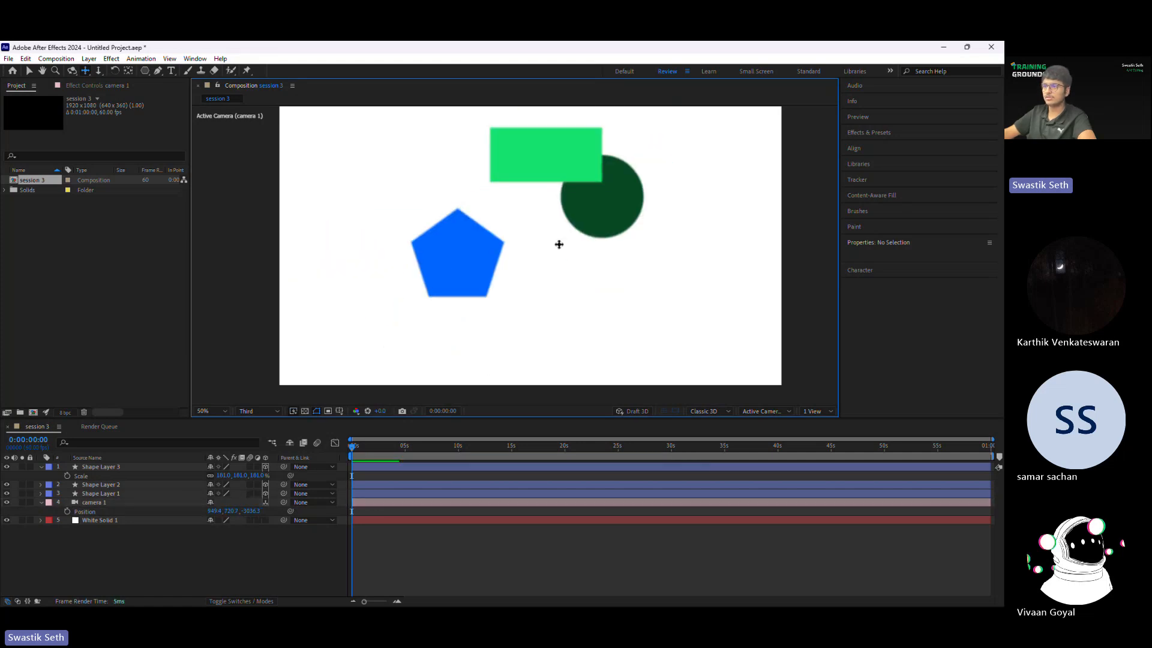
# Step: Orbit the one-node camera and expand its Transform properties in the timeline, leaving Camera Options collapsed
pyautogui.click(72, 71)
pyautogui.moveTo(399, 157); pyautogui.dragTo(578, 198)
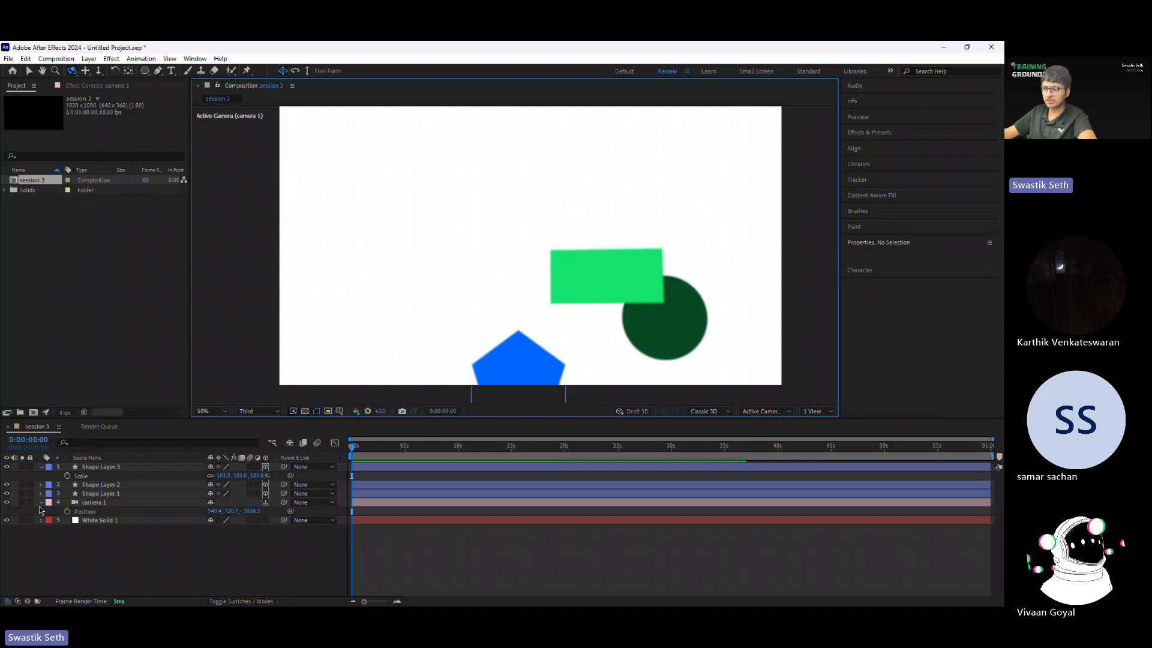
pyautogui.click(41, 502)
pyautogui.click(40, 502)
pyautogui.click(49, 566)
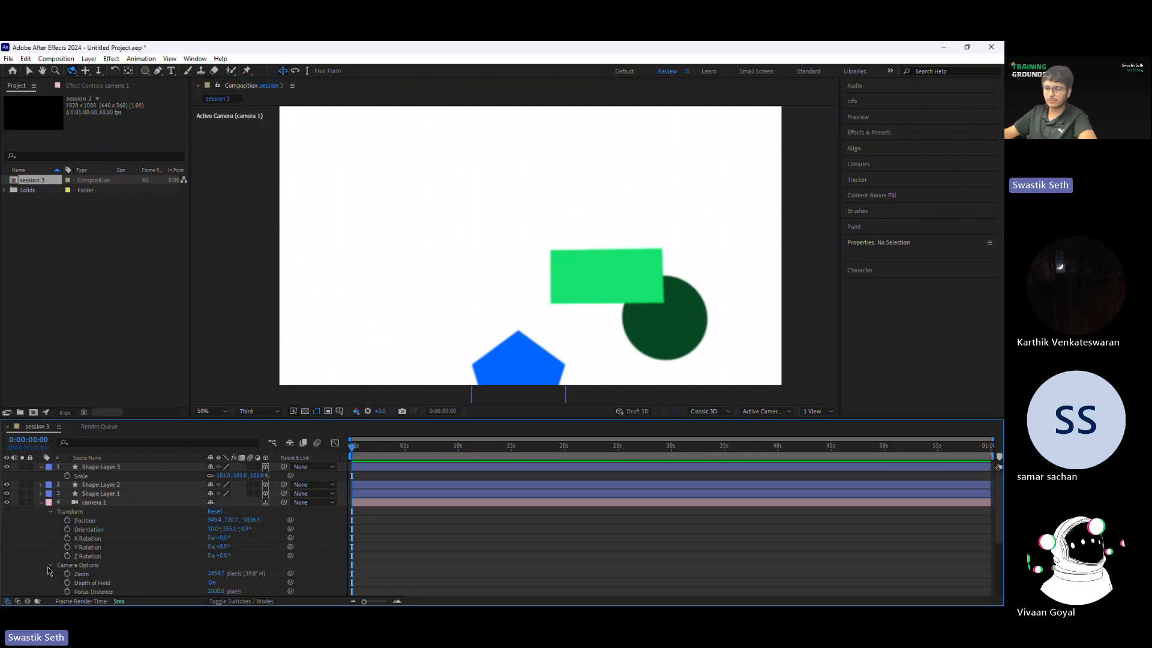
pyautogui.click(49, 566)
# Step: Orbit the camera further to demonstrate its Orientation property, and undo the orbits
pyautogui.moveTo(461, 251); pyautogui.dragTo(443, 279)
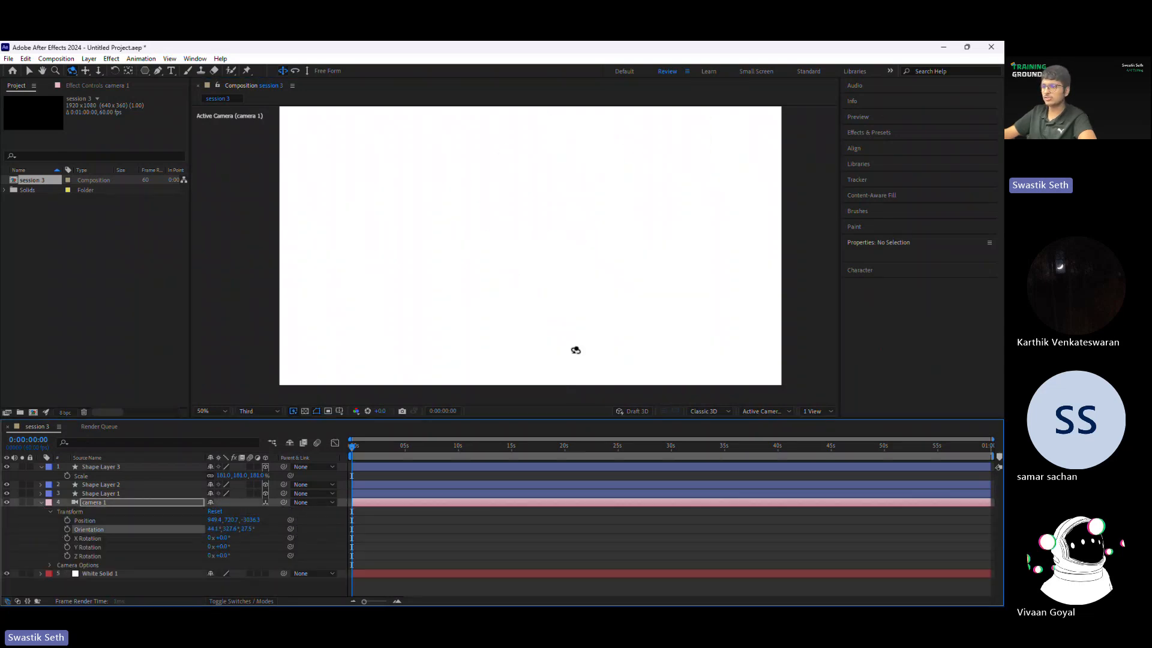
pyautogui.moveTo(575, 350); pyautogui.dragTo(505, 328)
pyautogui.hotkey('ctrl', 'z')
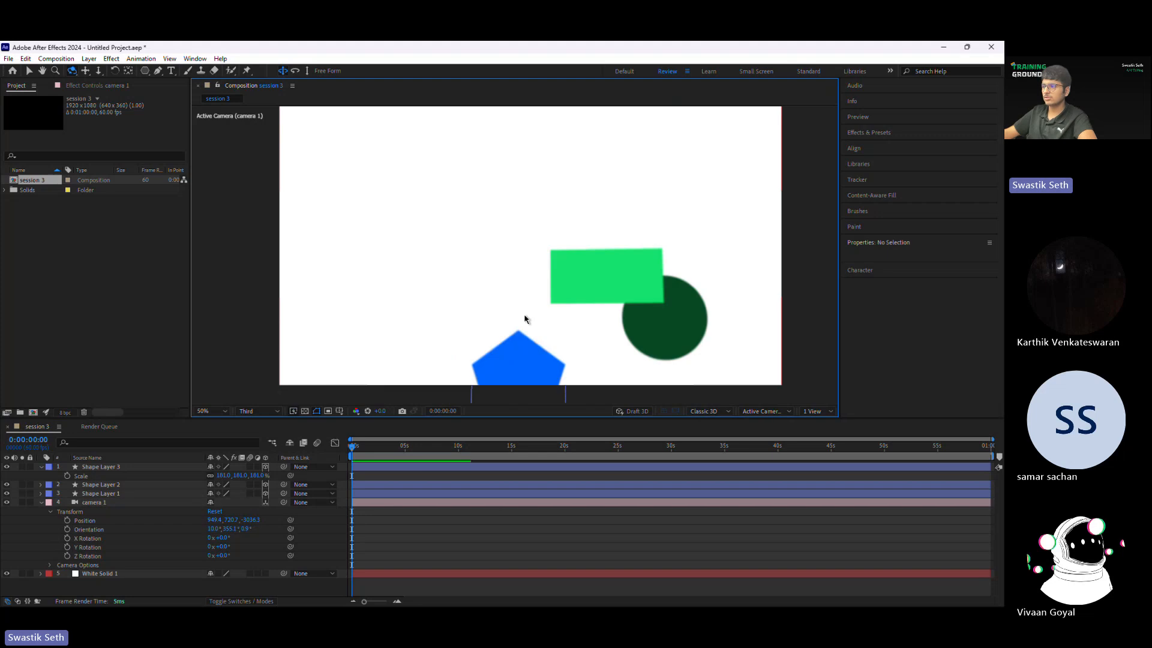
pyautogui.hotkey('ctrl', 'z')
# Step: Try changing the camera's Y position, and undo that change and the last two camera pans
pyautogui.click(228, 526)
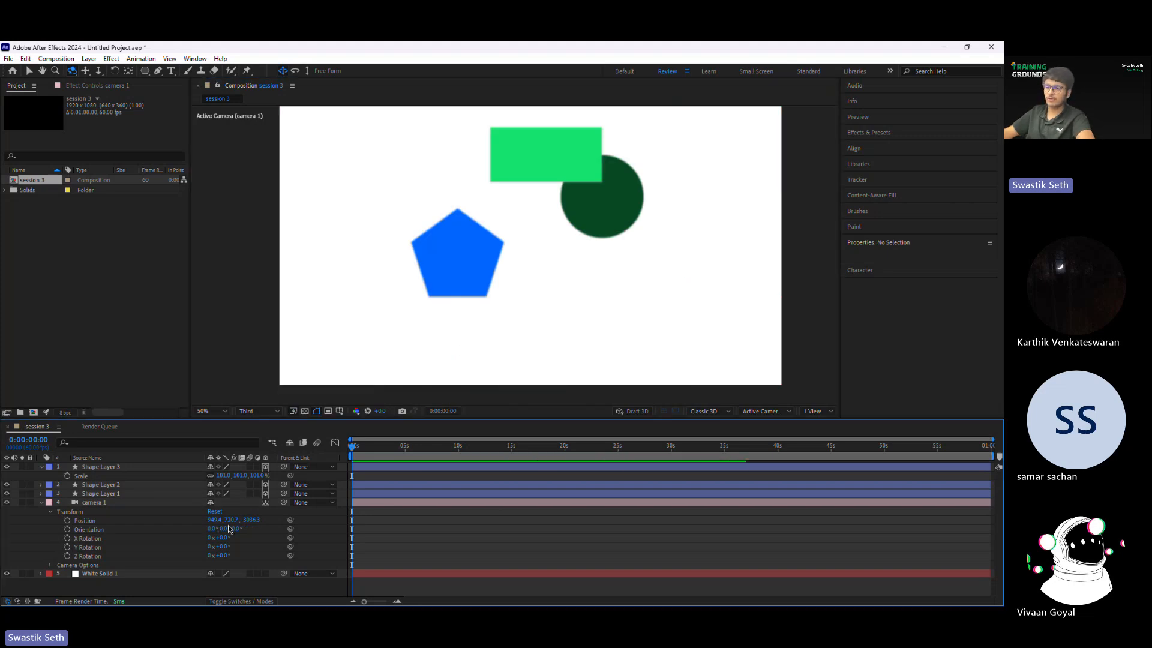
pyautogui.moveTo(230, 521); pyautogui.dragTo(379, 519)
pyautogui.hotkey('ctrl', 'z')
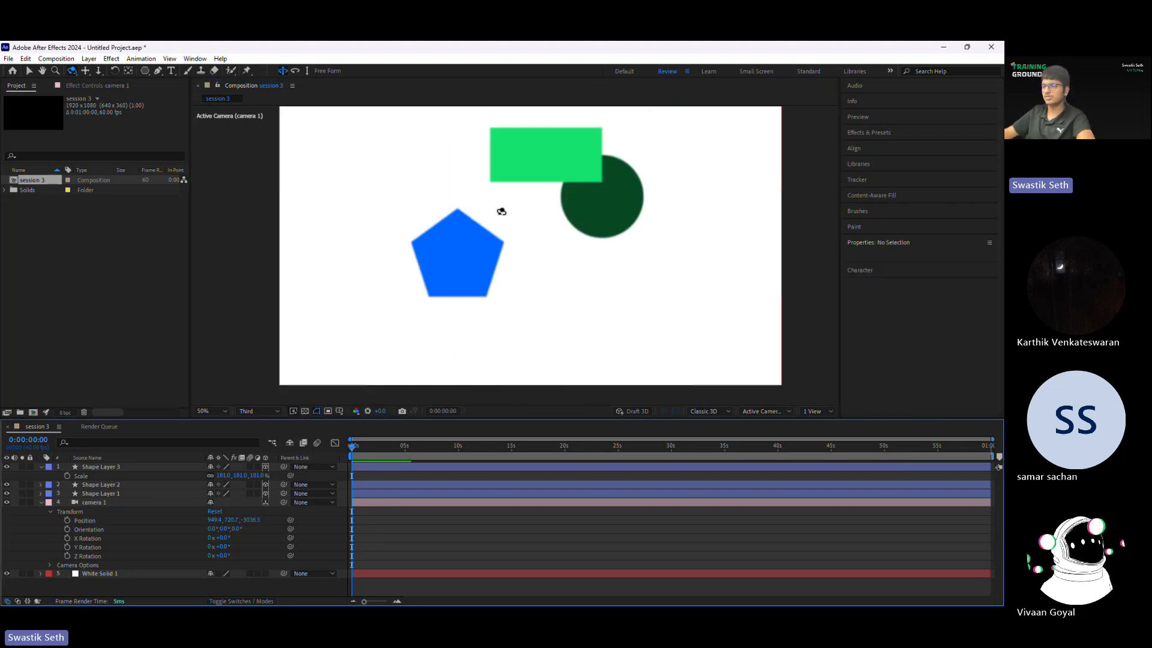
pyautogui.hotkey('ctrl', 'z')
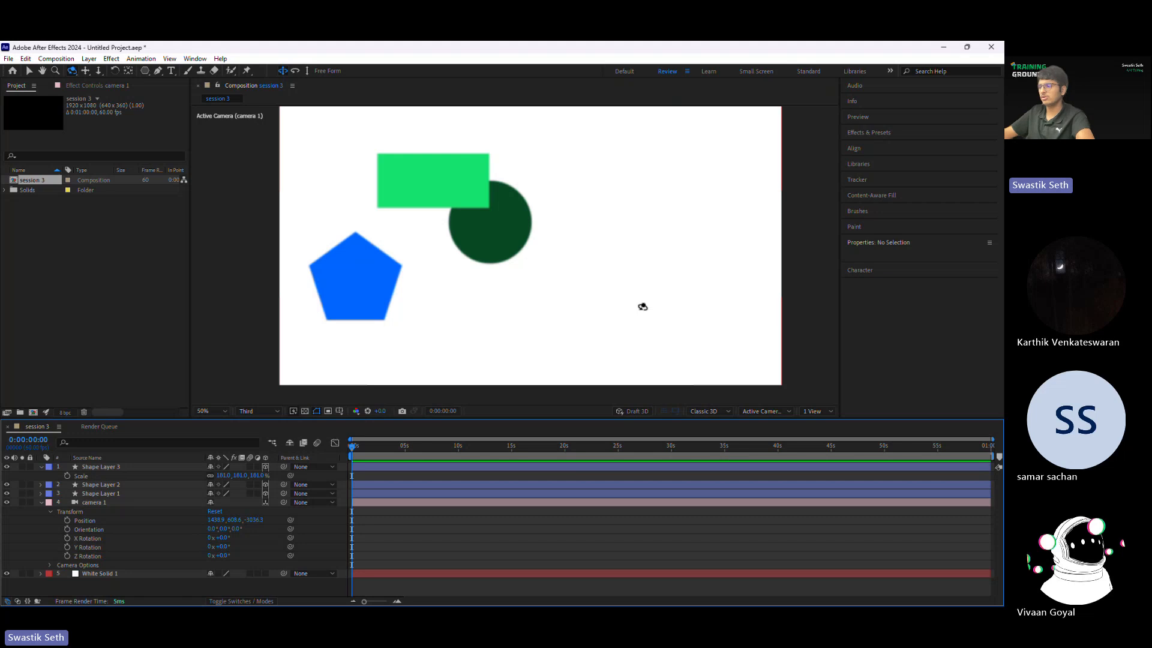
pyautogui.hotkey('ctrl', 'z')
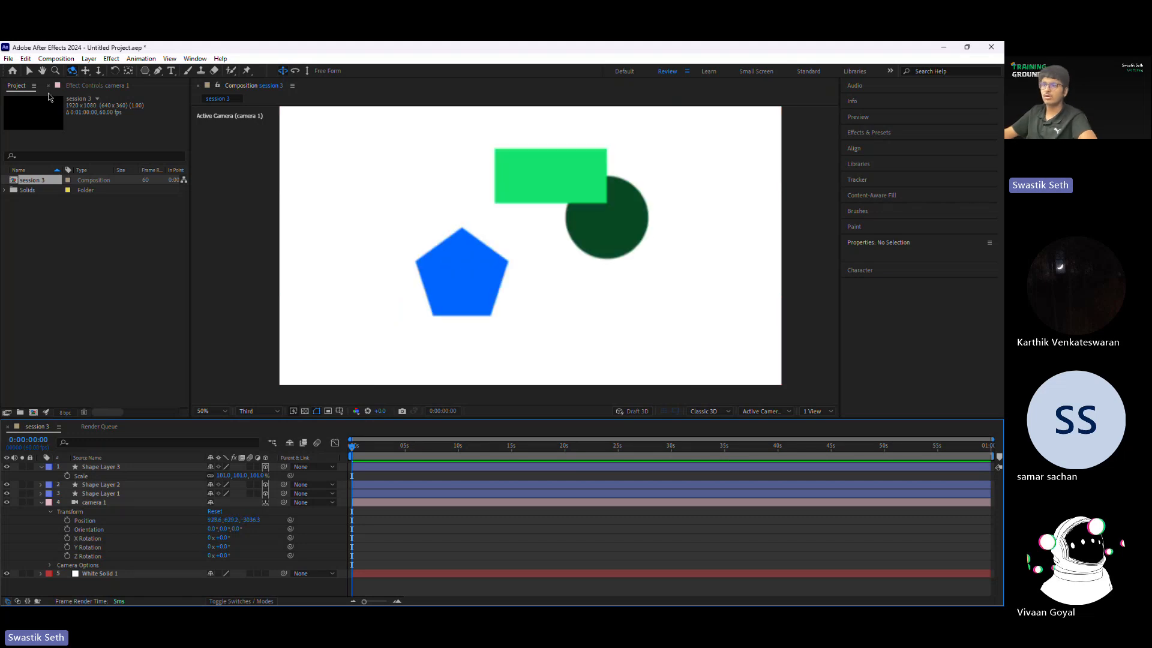
# Step: Switch back to the Selection tool and collapse the camera layer's properties
pyautogui.press('v')
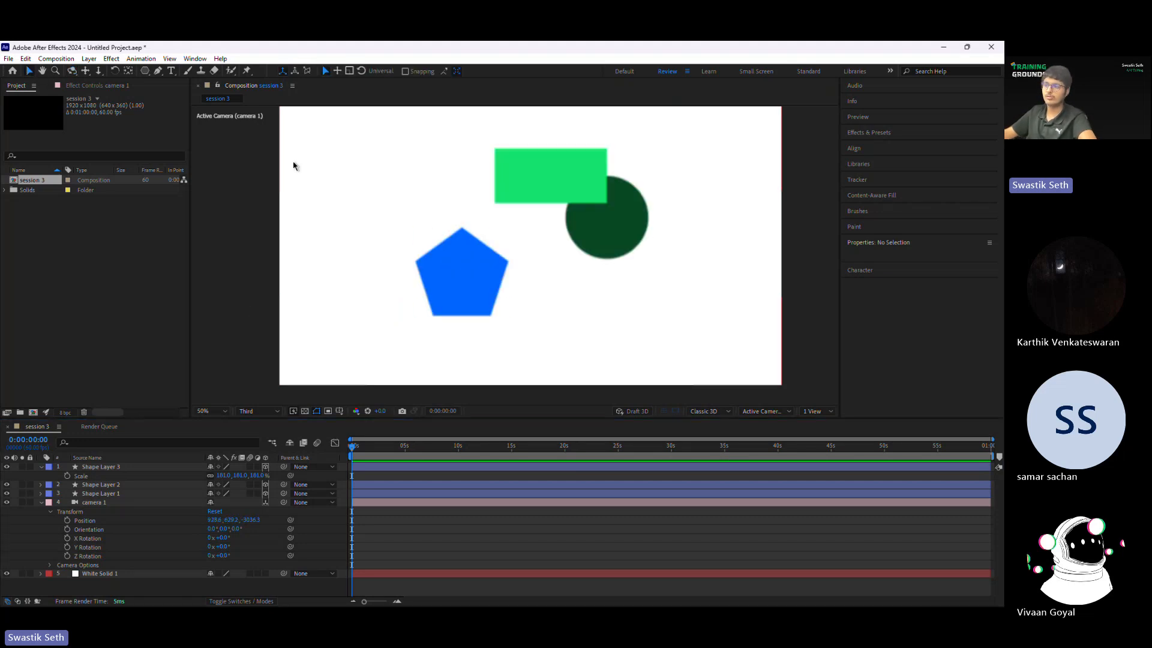
pyautogui.click(40, 502)
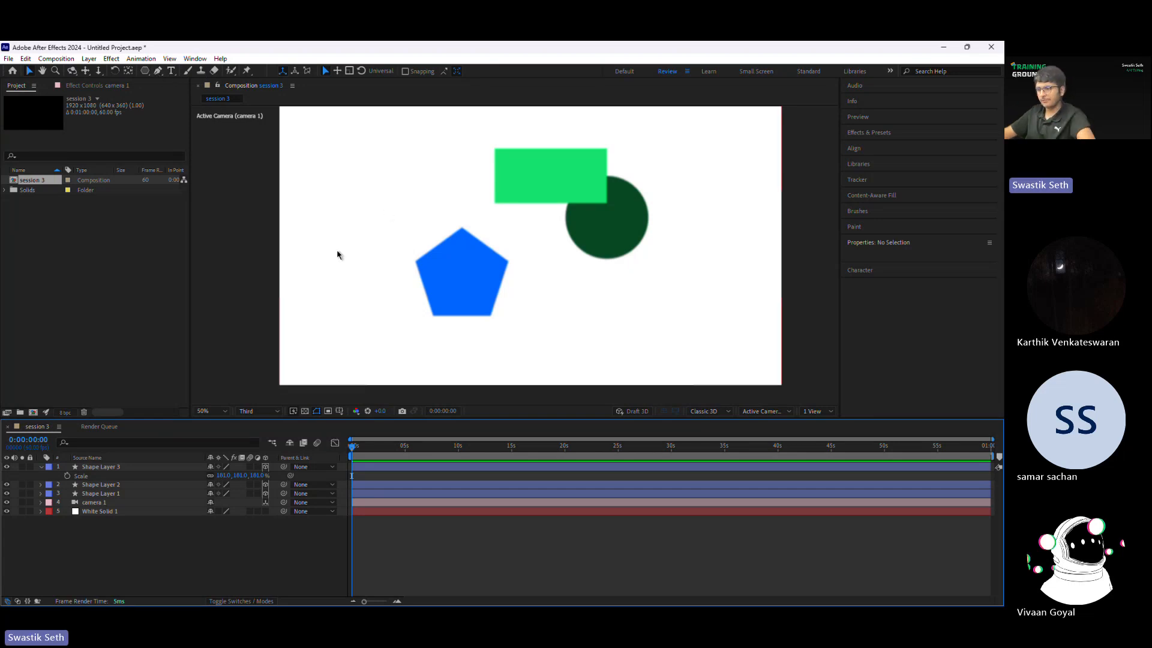
pyautogui.click(458, 300)
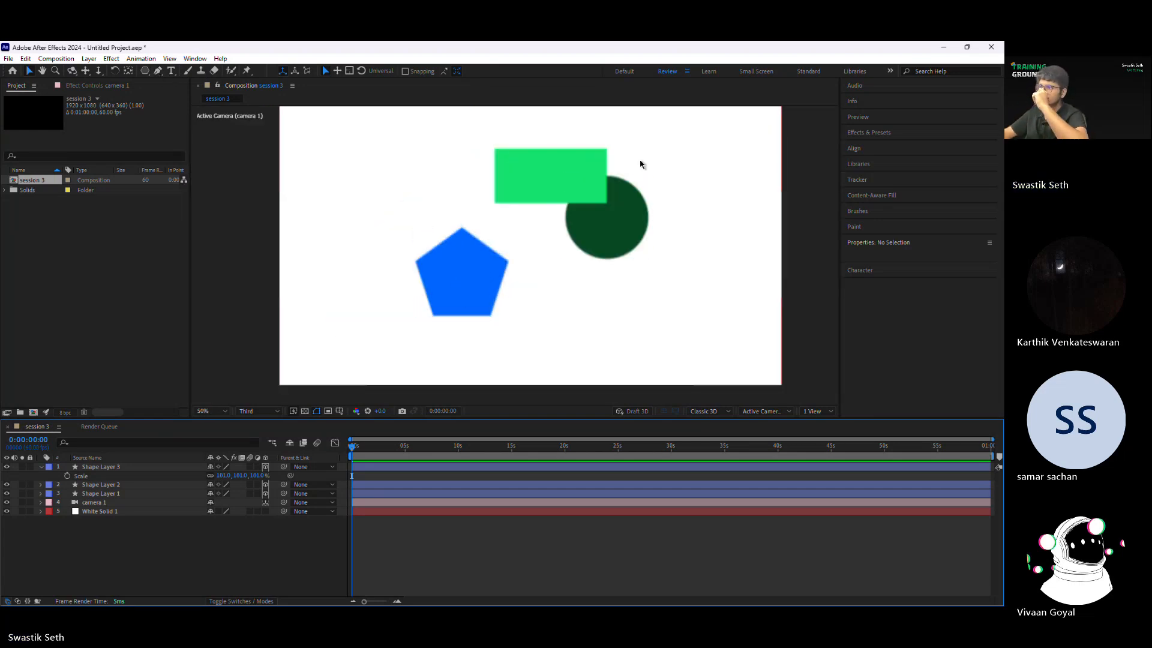
# Step: Undo the accidental move of the white background solid, lock its layer, and select the green rectangle
pyautogui.moveTo(640, 165); pyautogui.dragTo(517, 240)
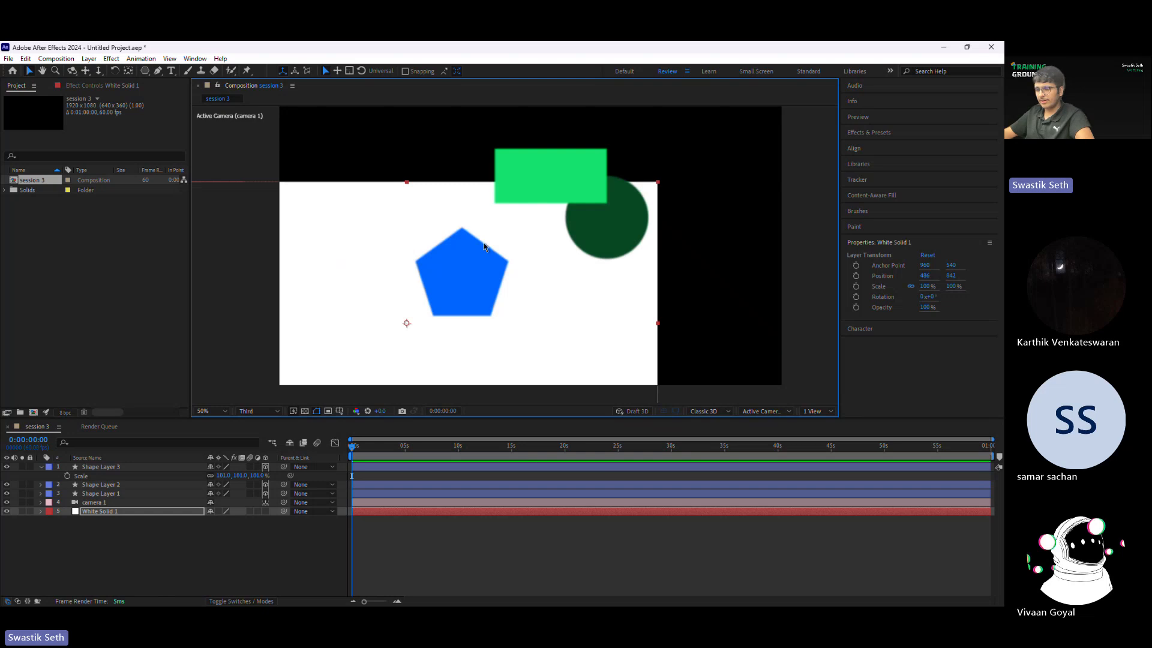
pyautogui.hotkey('ctrl', 'z')
pyautogui.click(30, 511)
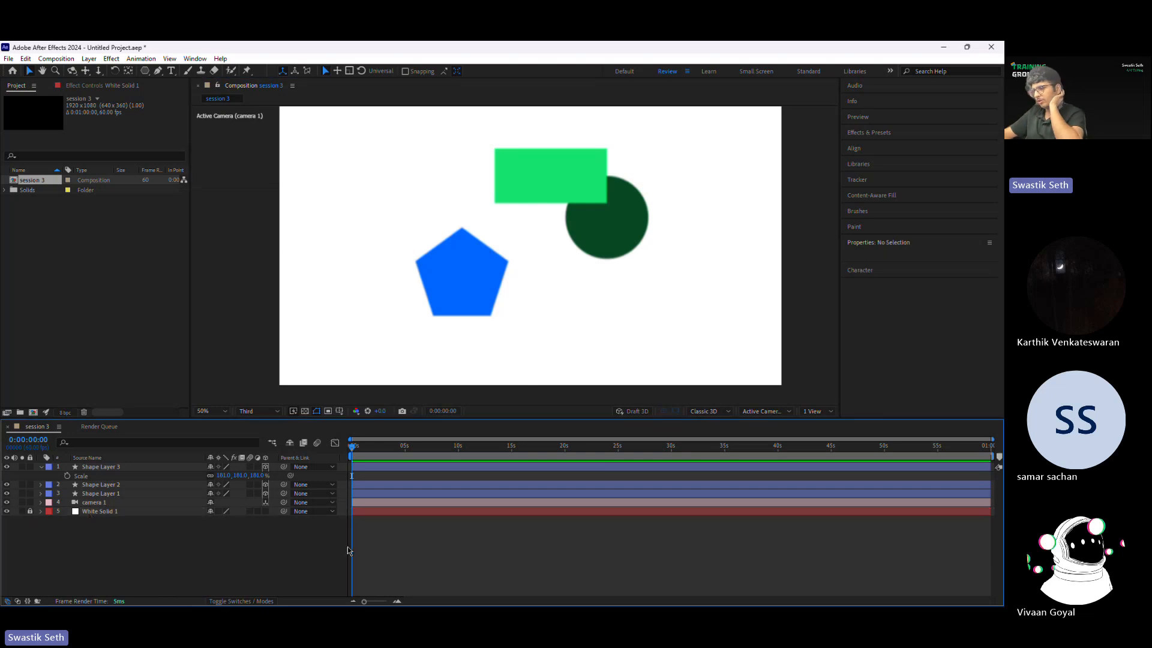
pyautogui.click(530, 160)
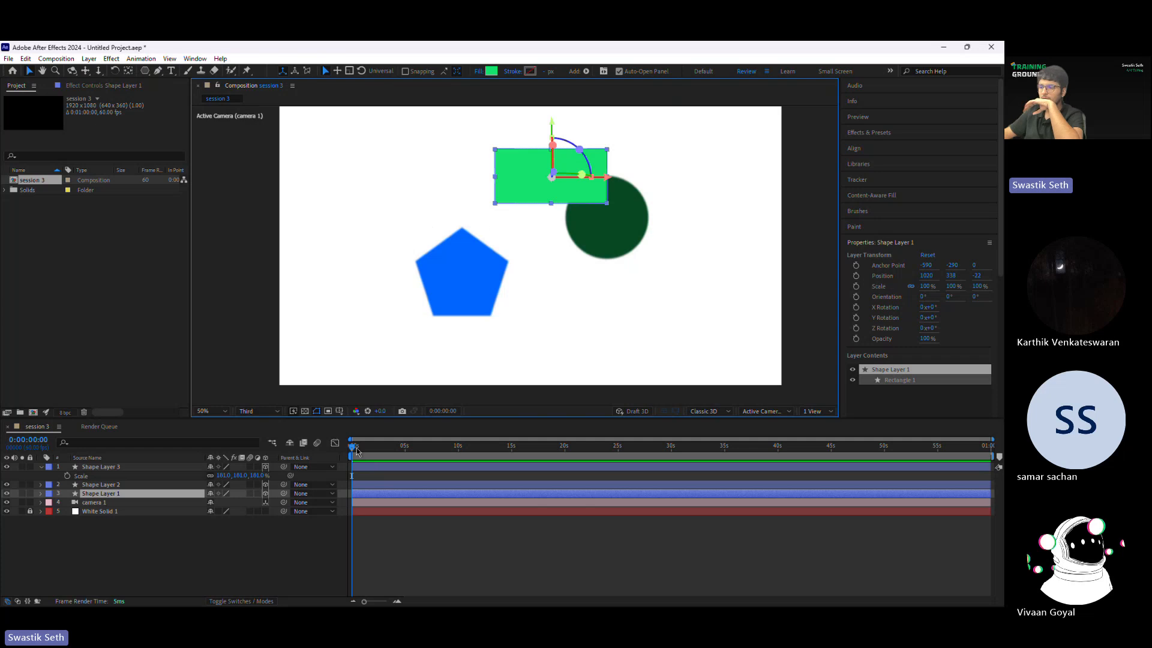
# Step: Try raising the camera's Blur Level above 200% and using the Decagon iris shape in its Camera Options
pyautogui.click(40, 502)
pyautogui.click(51, 511)
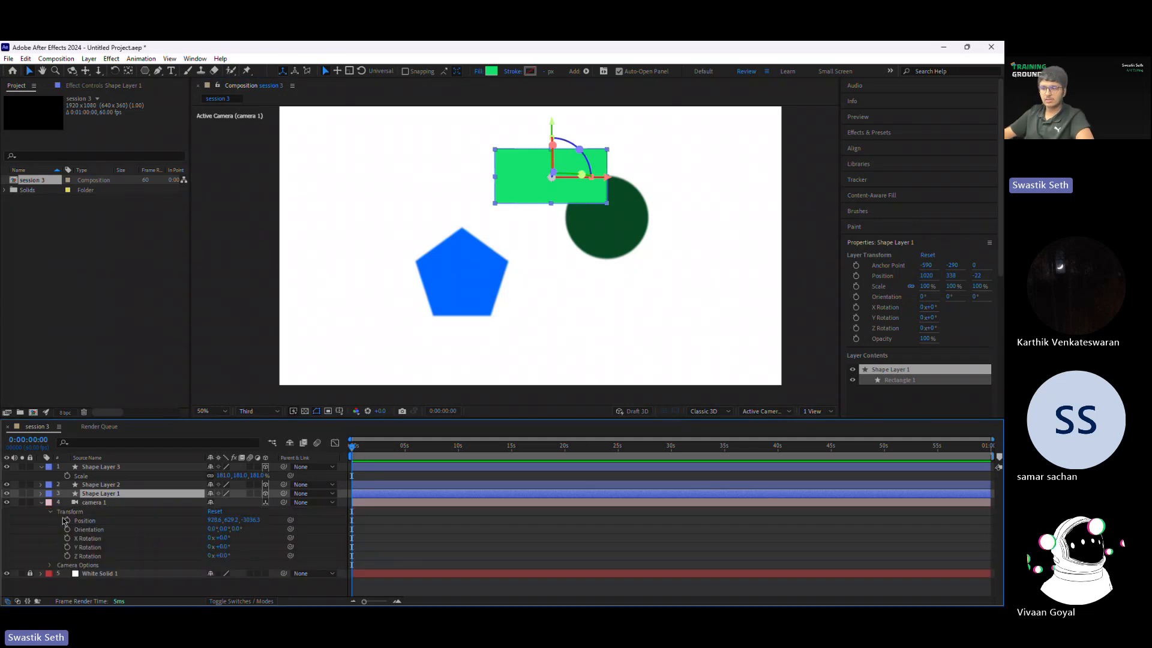
pyautogui.click(51, 565)
pyautogui.scroll(-3, 156, 536)
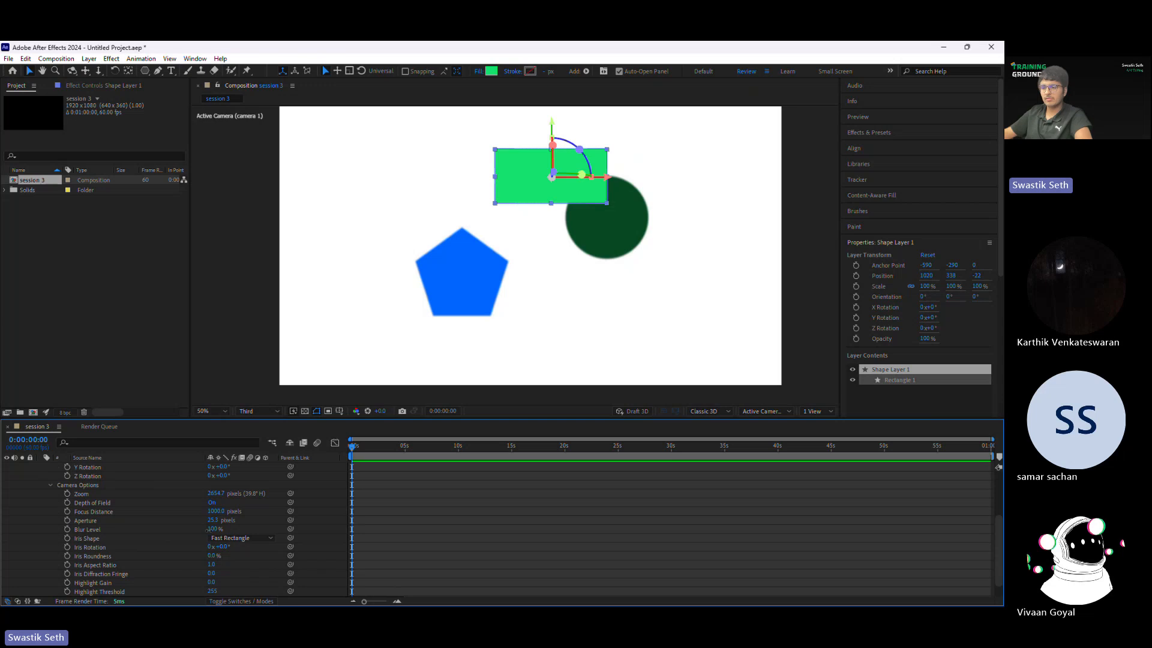
pyautogui.moveTo(210, 529)
pyautogui.mouseDown()
pyautogui.moveTo(273, 530)
pyautogui.moveTo(210, 535)
pyautogui.mouseUp()
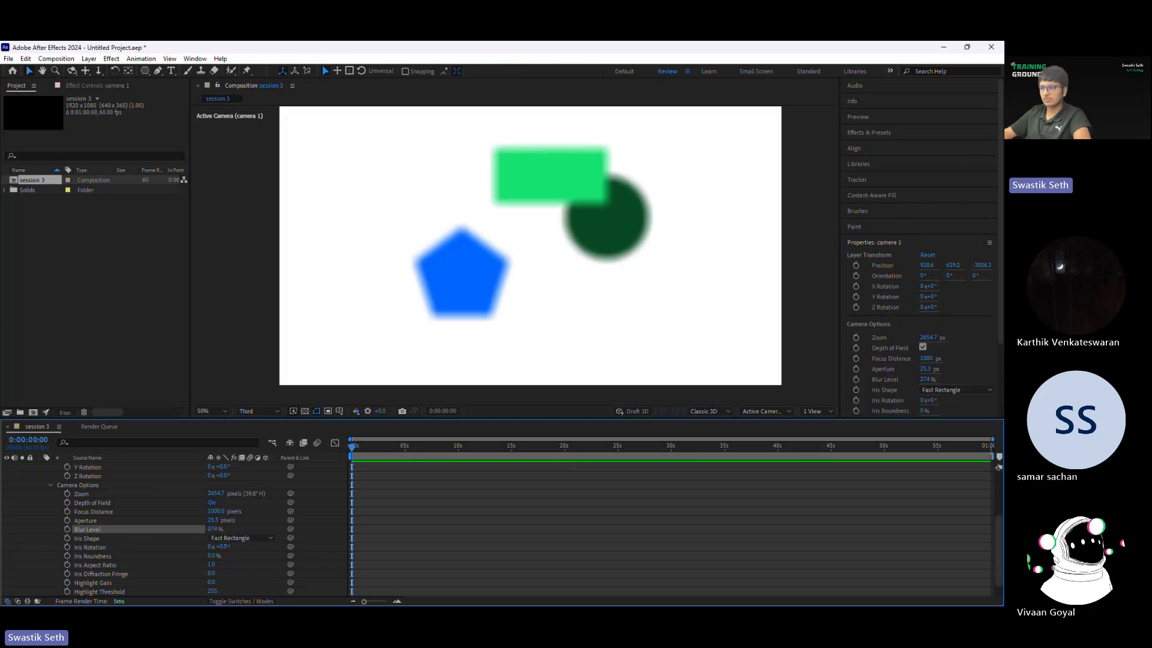
pyautogui.click(242, 538)
pyautogui.click(243, 530)
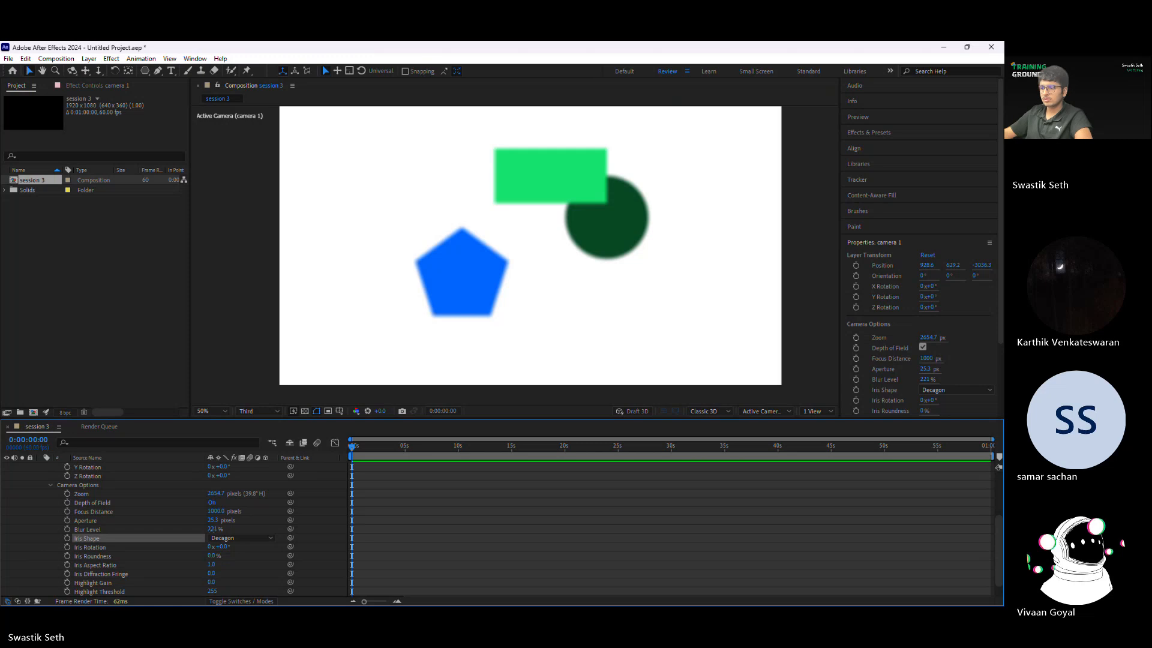
pyautogui.moveTo(210, 529); pyautogui.dragTo(215, 529)
pyautogui.click(237, 538)
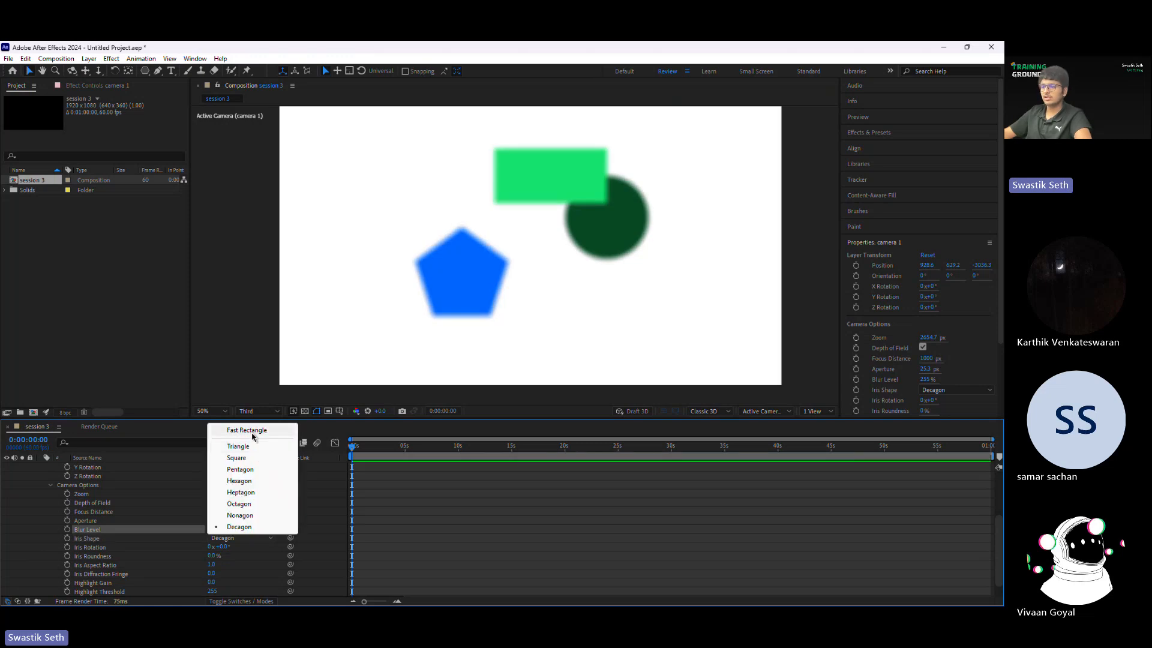
# Step: Set the camera's Iris Shape back to Fast Rectangle and its Blur Level to 100%
pyautogui.click(253, 430)
pyautogui.click(214, 529)
pyautogui.write('100')
pyautogui.press('Return')
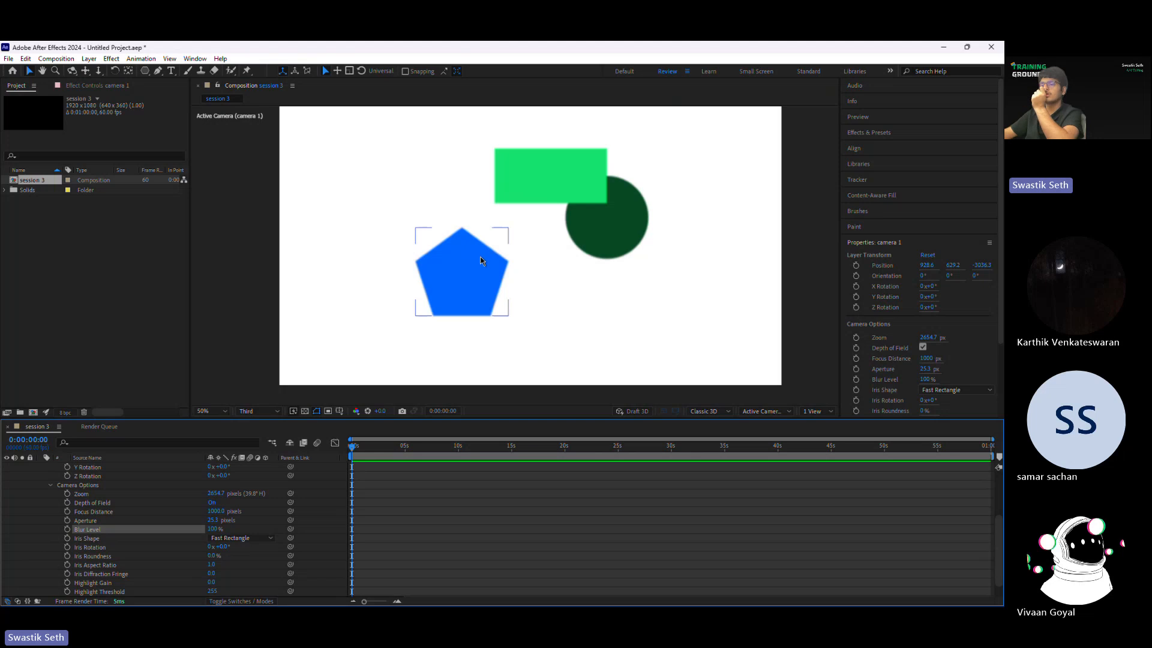
pyautogui.press('.')
pyautogui.press(',')
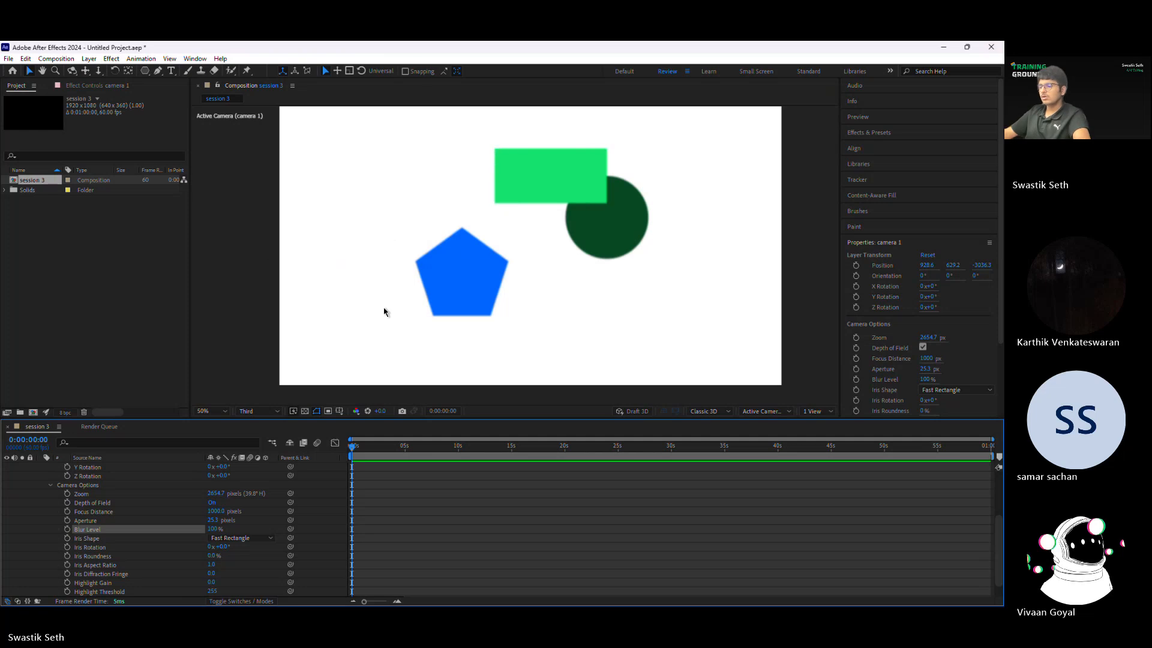
pyautogui.hotkey('ctrl', 's')
pyautogui.click(357, 296)
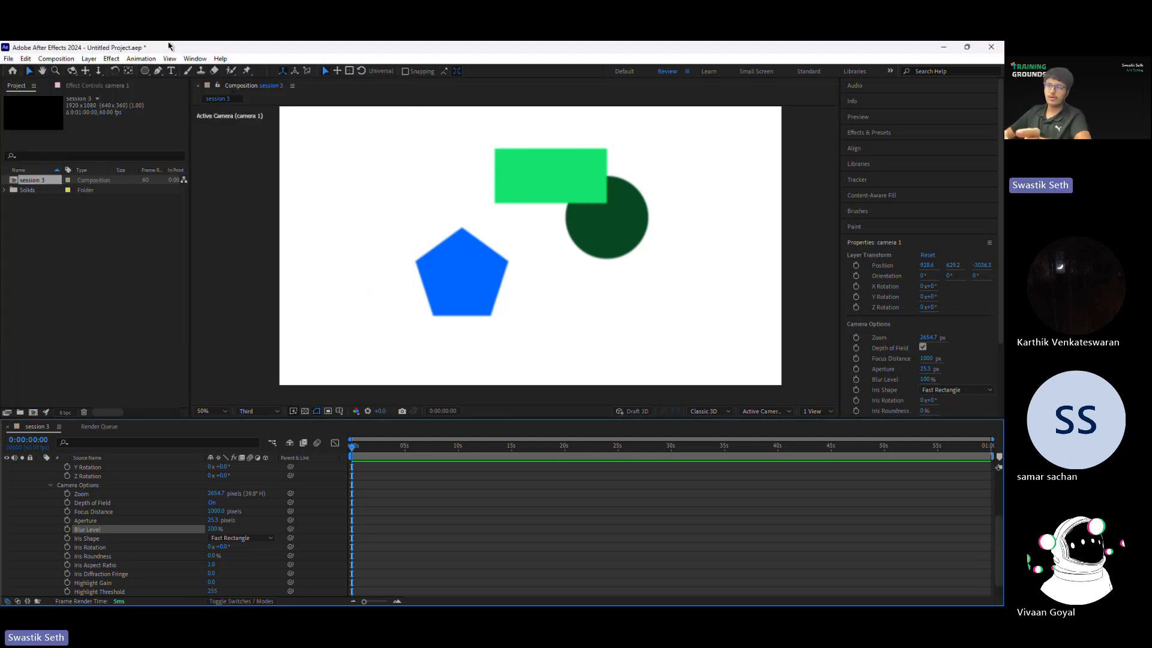
pyautogui.click(142, 58)
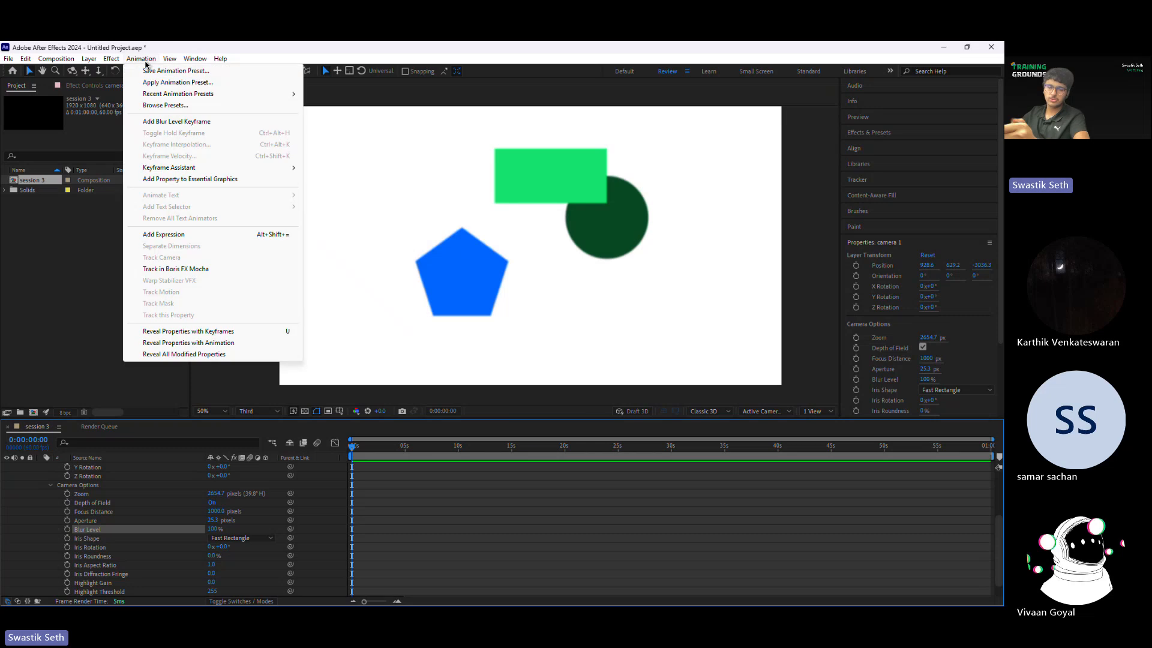
pyautogui.click(145, 61)
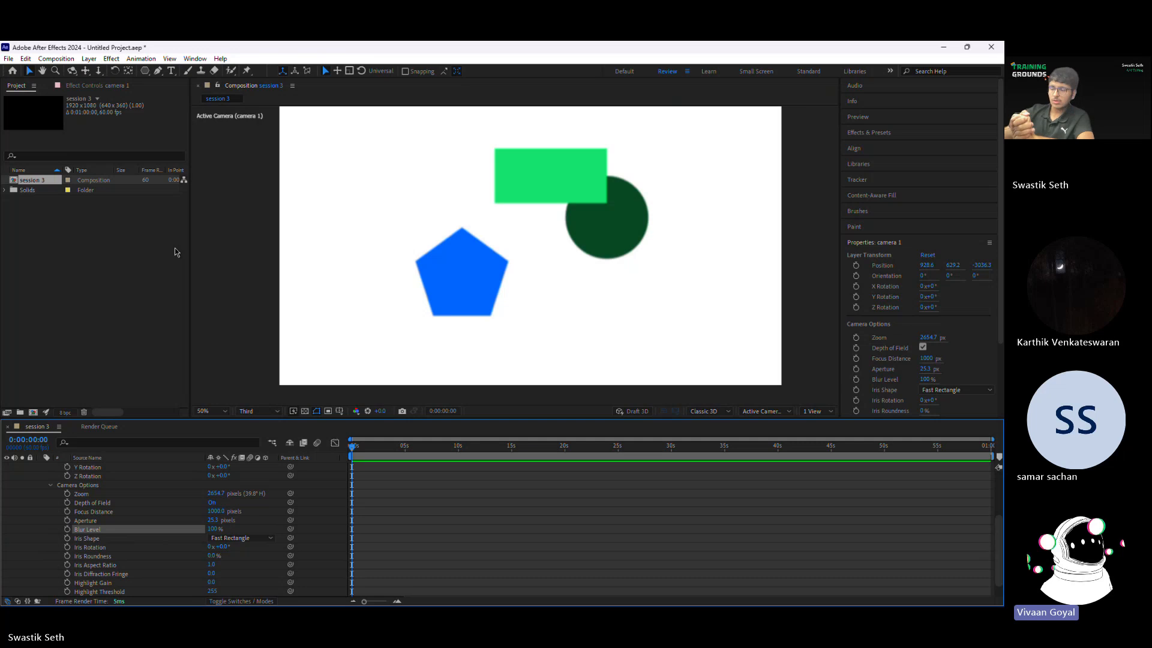
# Step: Collapse the camera's Transform and Camera Options groups, and reveal only its Position property in the timeline
pyautogui.scroll(5, 53, 512)
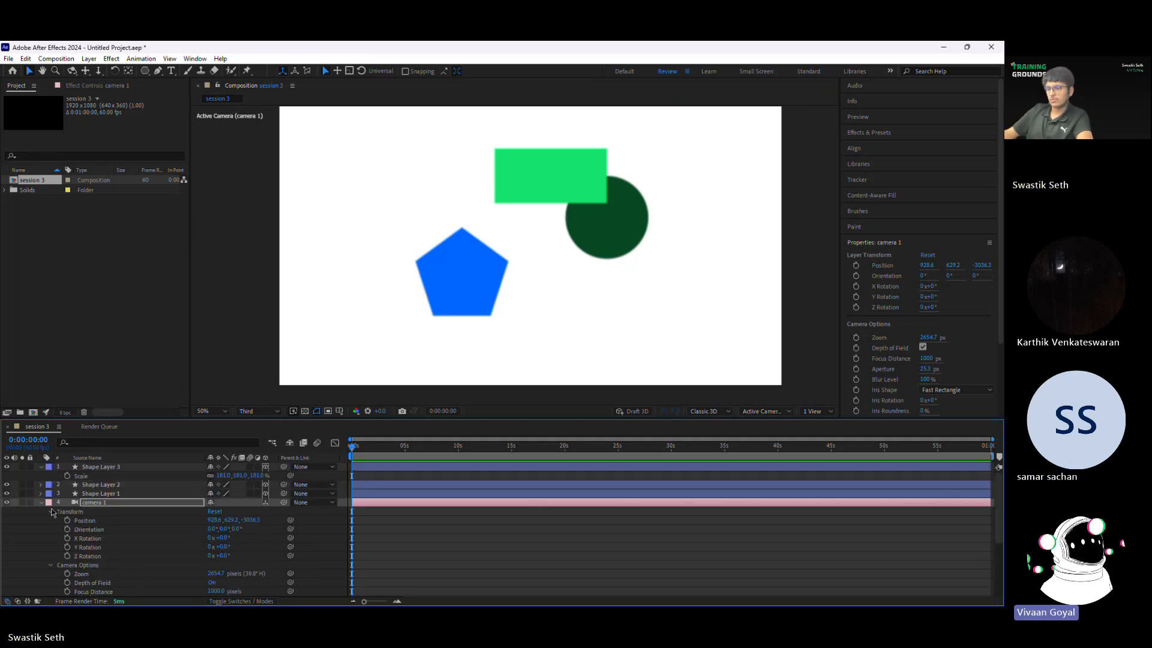
pyautogui.click(51, 512)
pyautogui.click(50, 520)
pyautogui.click(547, 155)
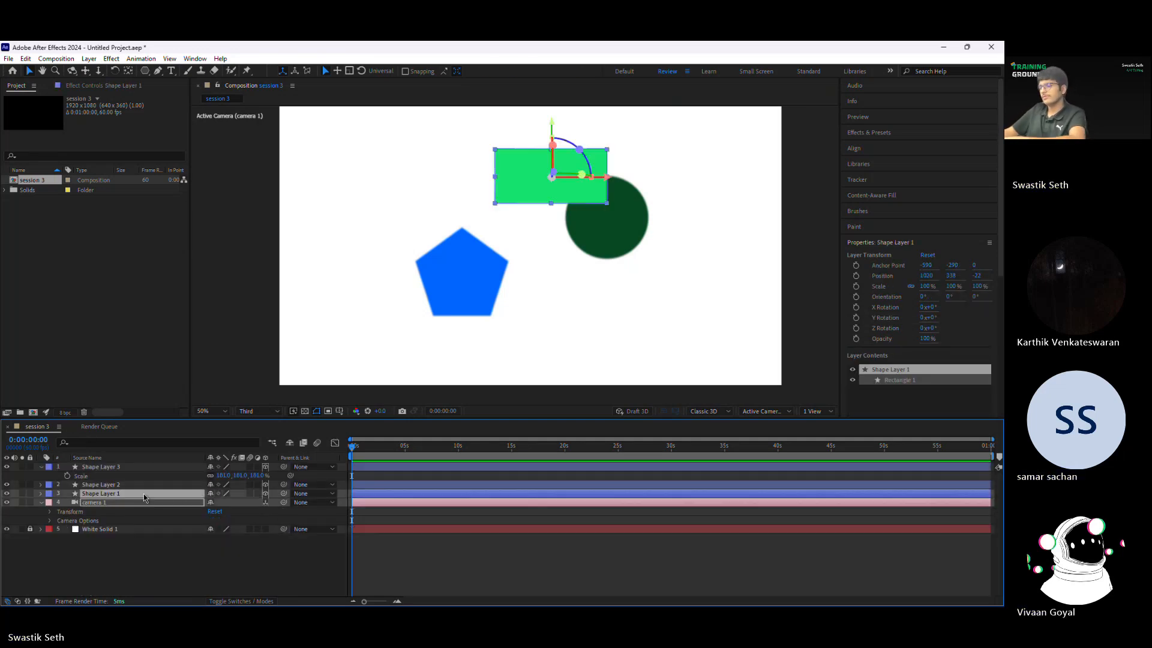
pyautogui.click(144, 504)
pyautogui.press('p')
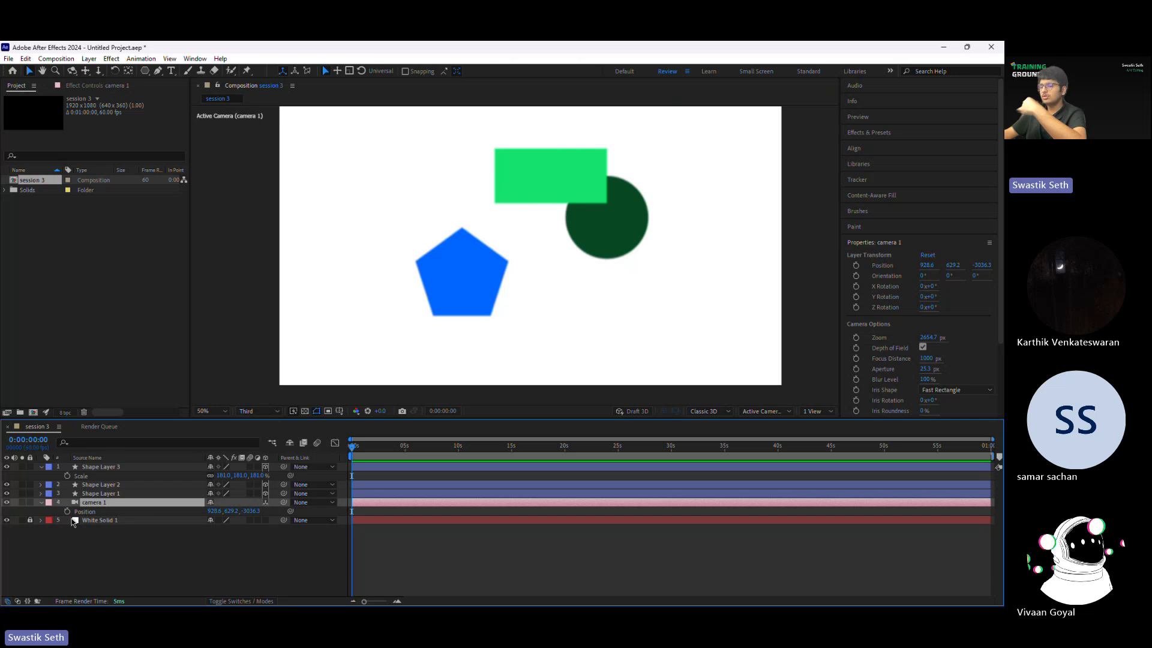
# Step: Move the green rectangle to the upper left of the composition and shift the blue pentagon slightly left
pyautogui.moveTo(566, 204); pyautogui.dragTo(423, 189)
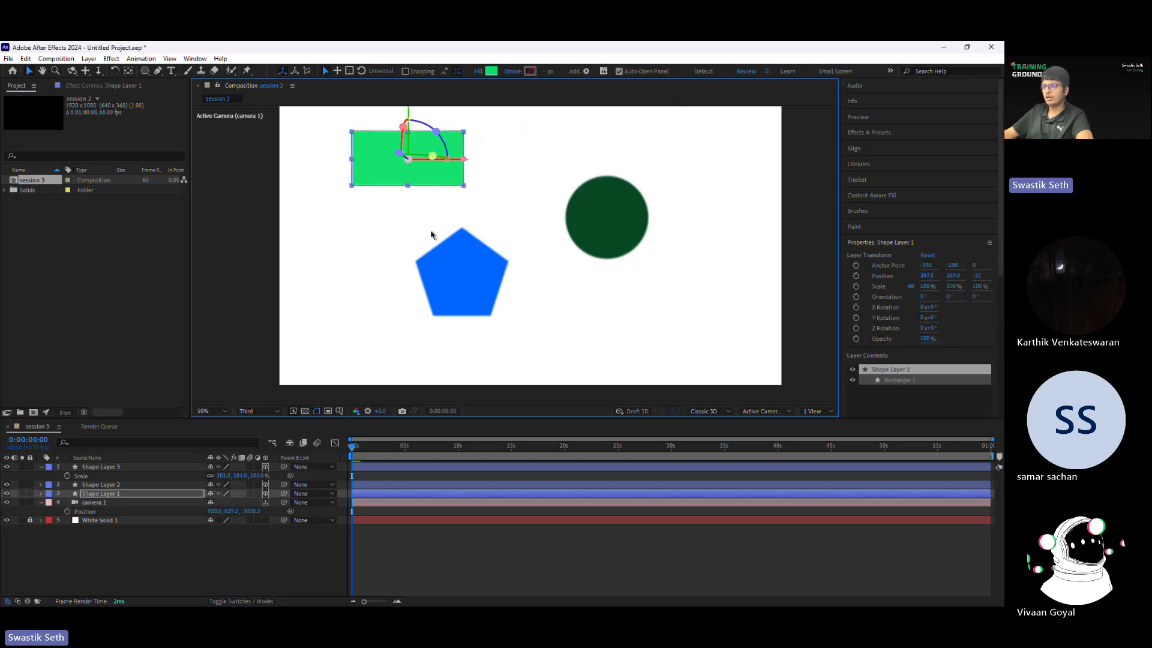
pyautogui.moveTo(457, 276); pyautogui.dragTo(438, 278)
# Step: Review the blue pentagon layer's Material Options, turn on Casts Shadows, and collapse the group
pyautogui.click(48, 466)
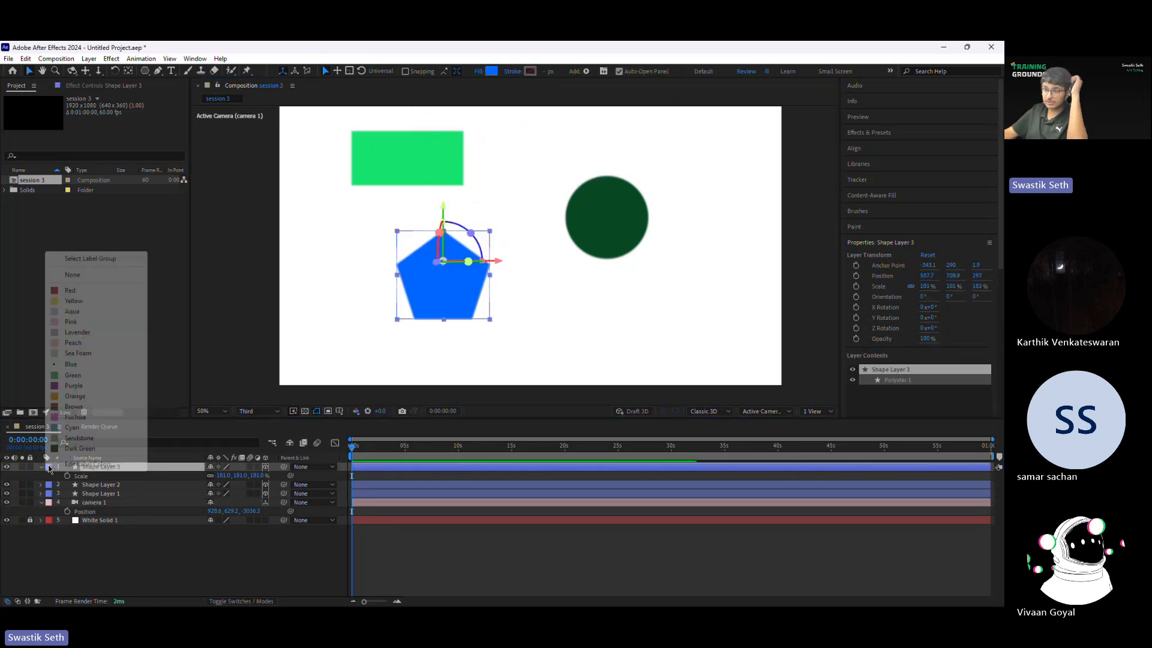
pyautogui.click(41, 467)
pyautogui.click(41, 467)
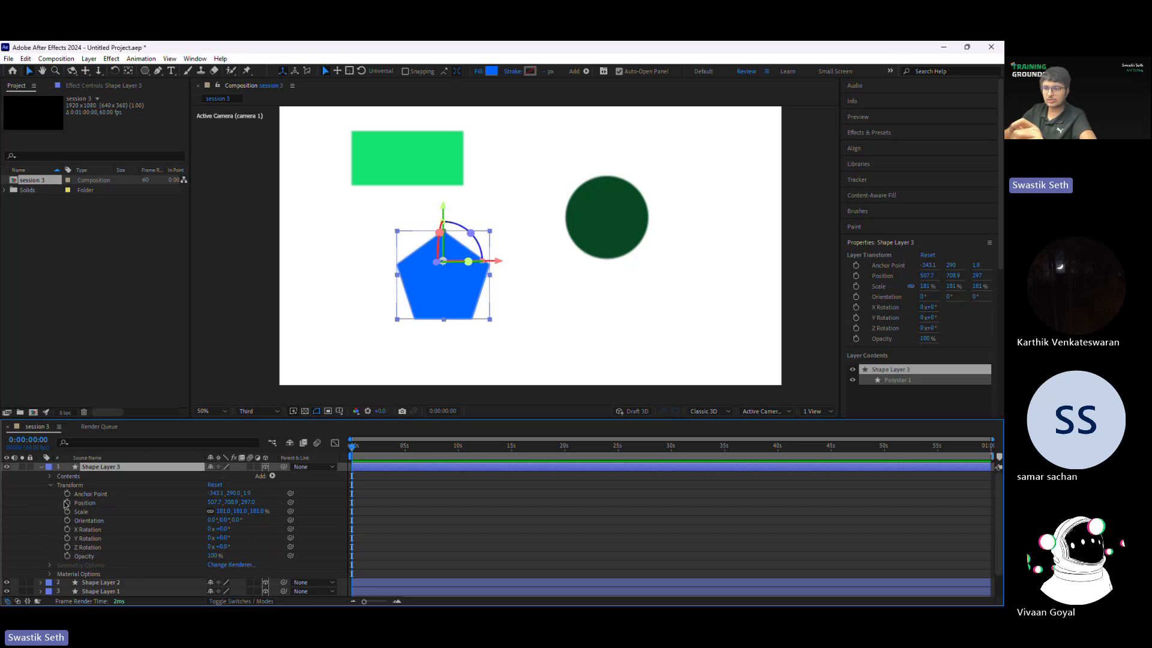
pyautogui.click(50, 485)
pyautogui.click(50, 504)
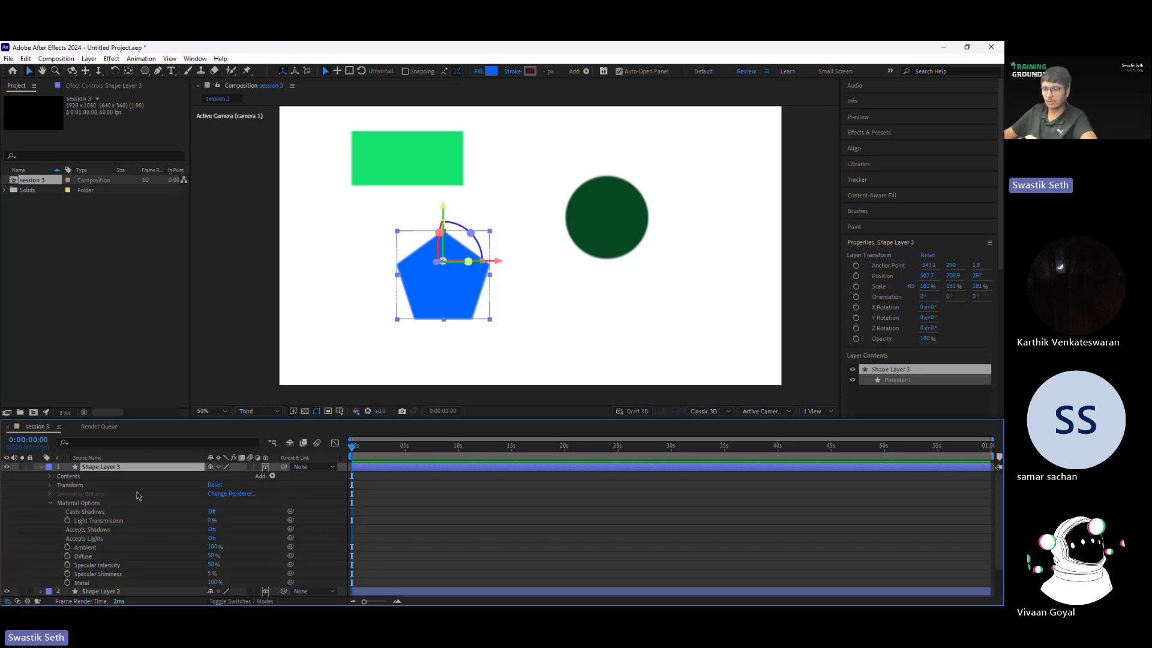
pyautogui.scroll(-1, 189, 522)
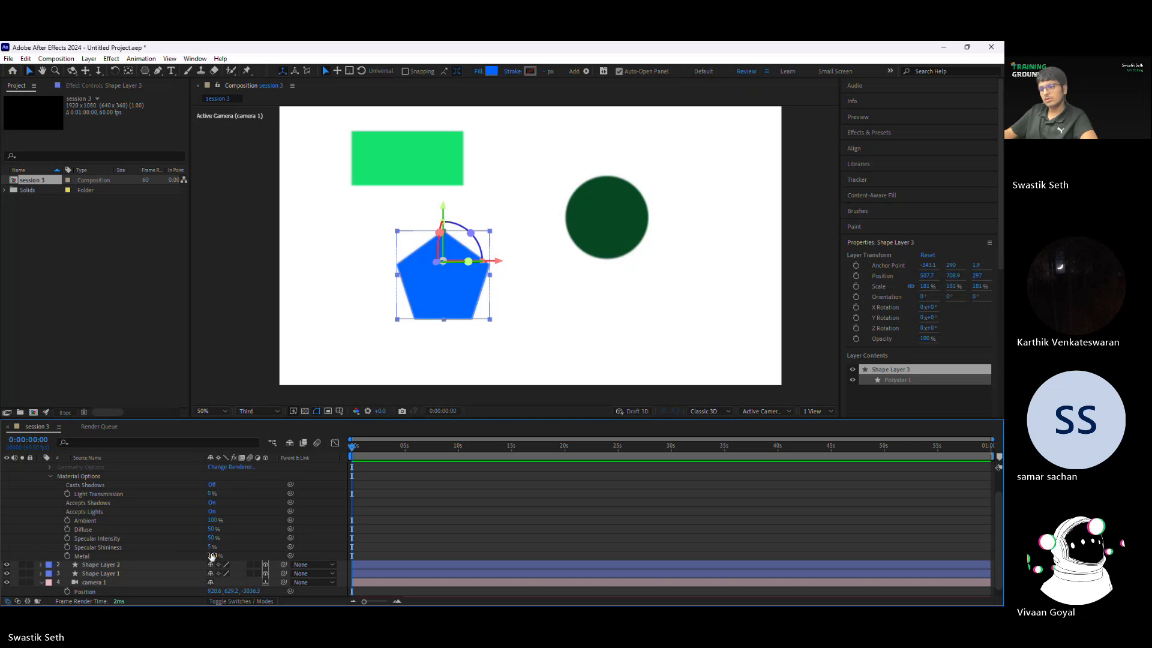
pyautogui.scroll(2, 178, 533)
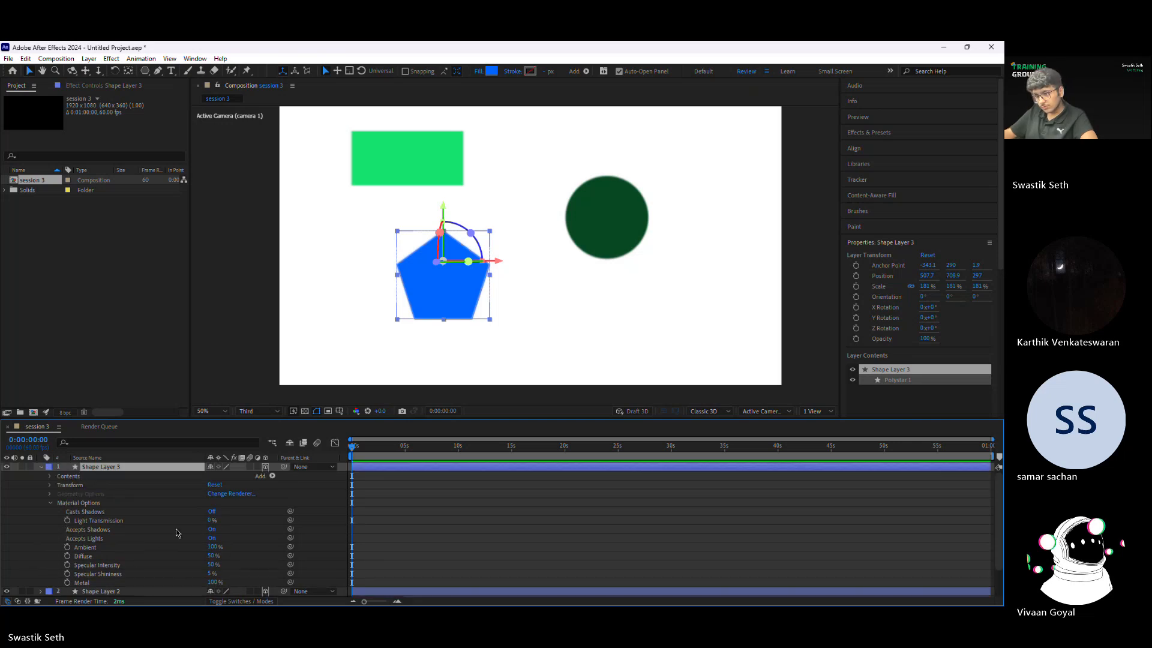
pyautogui.click(92, 511)
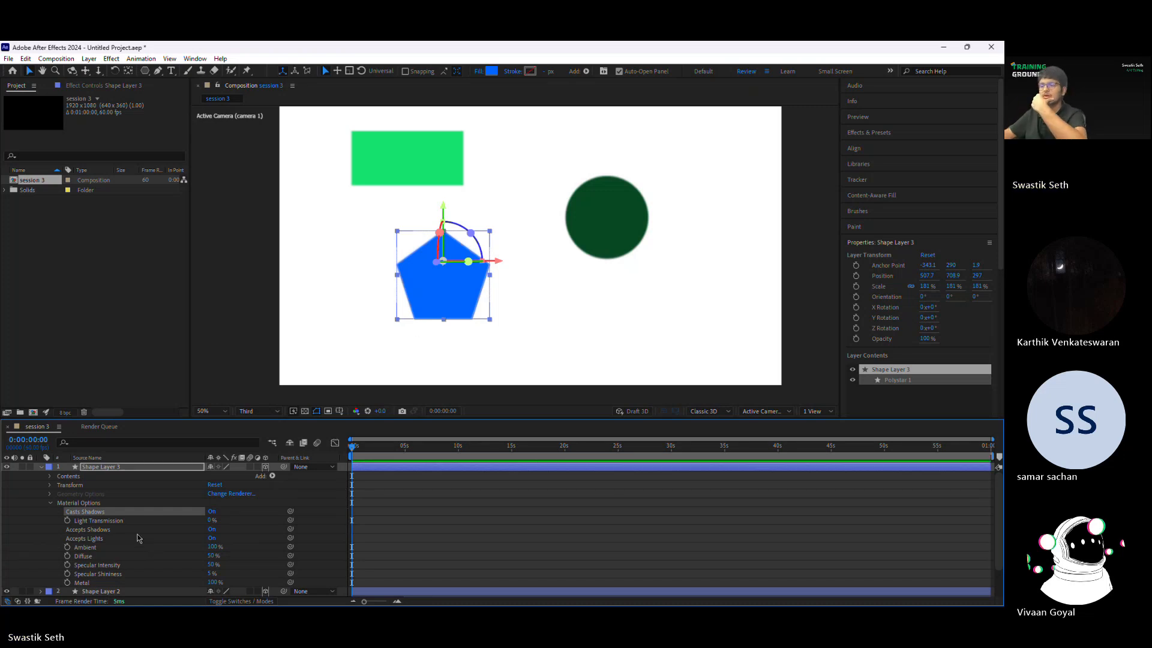
pyautogui.click(50, 503)
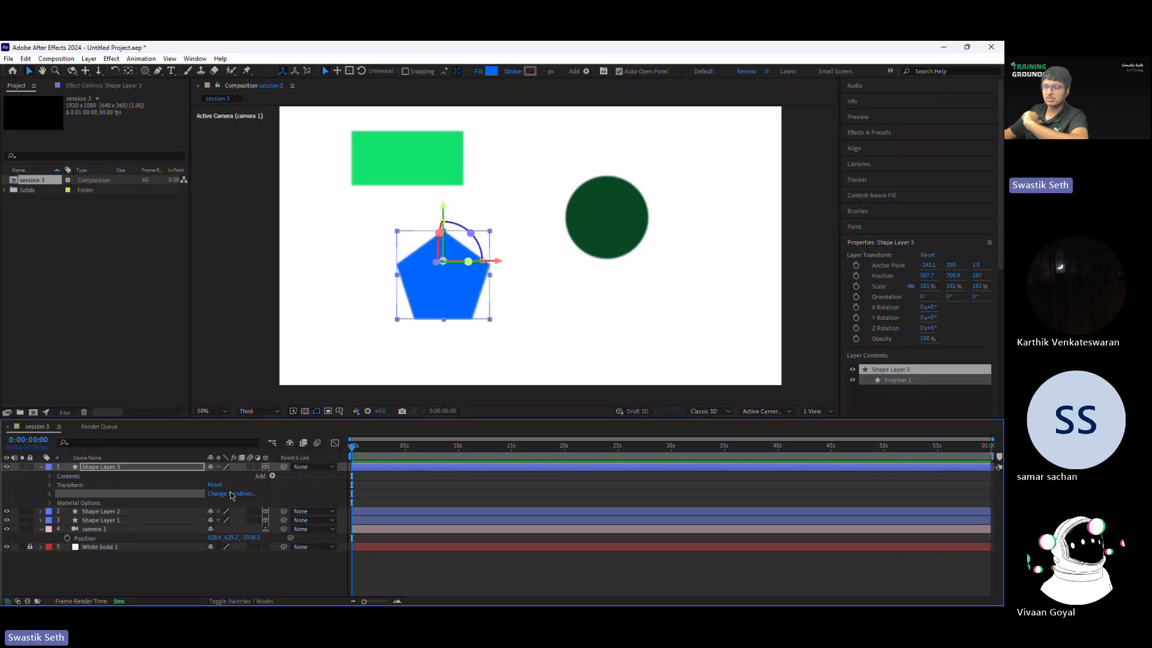
# Step: Rotate the blue pentagon about its Y axis until it is almost edge-on to the camera
pyautogui.click(706, 412)
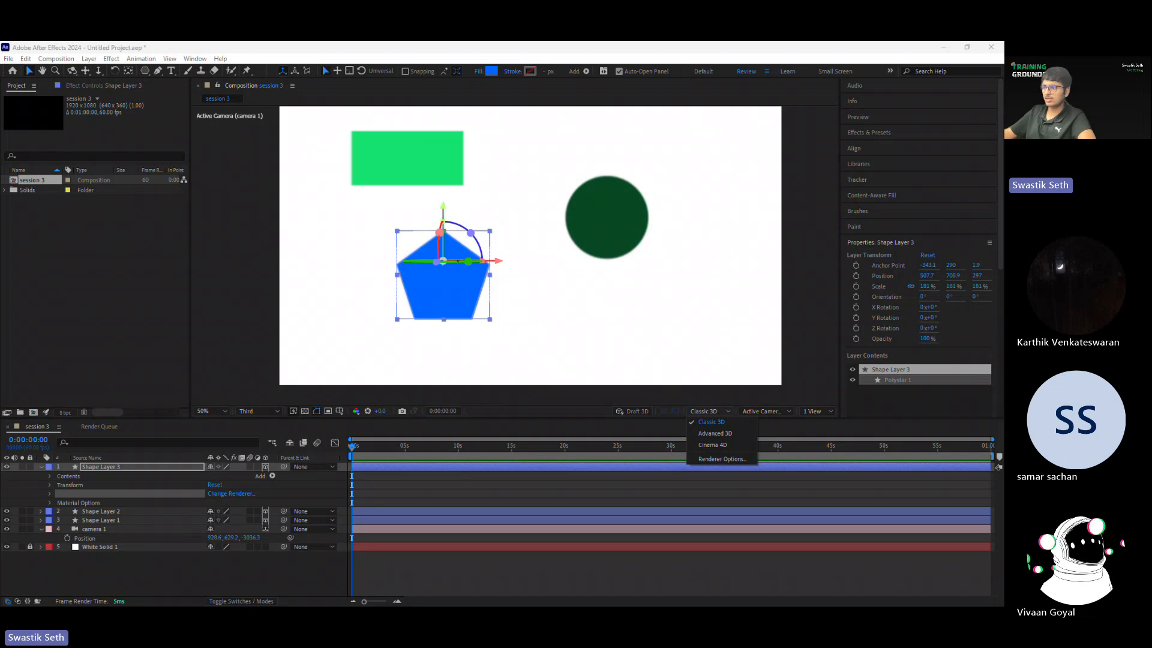
pyautogui.moveTo(469, 262); pyautogui.dragTo(410, 262)
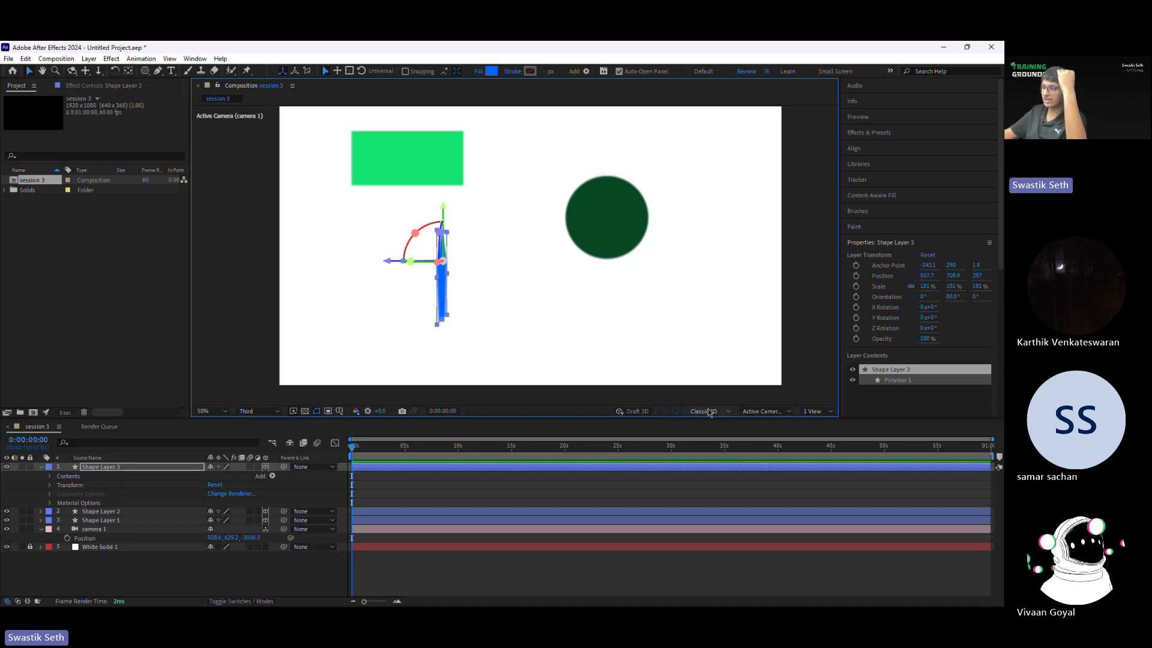
# Step: Change the composition's 3D renderer from Classic 3D to Advanced 3D
pyautogui.click(705, 411)
pyautogui.click(231, 493)
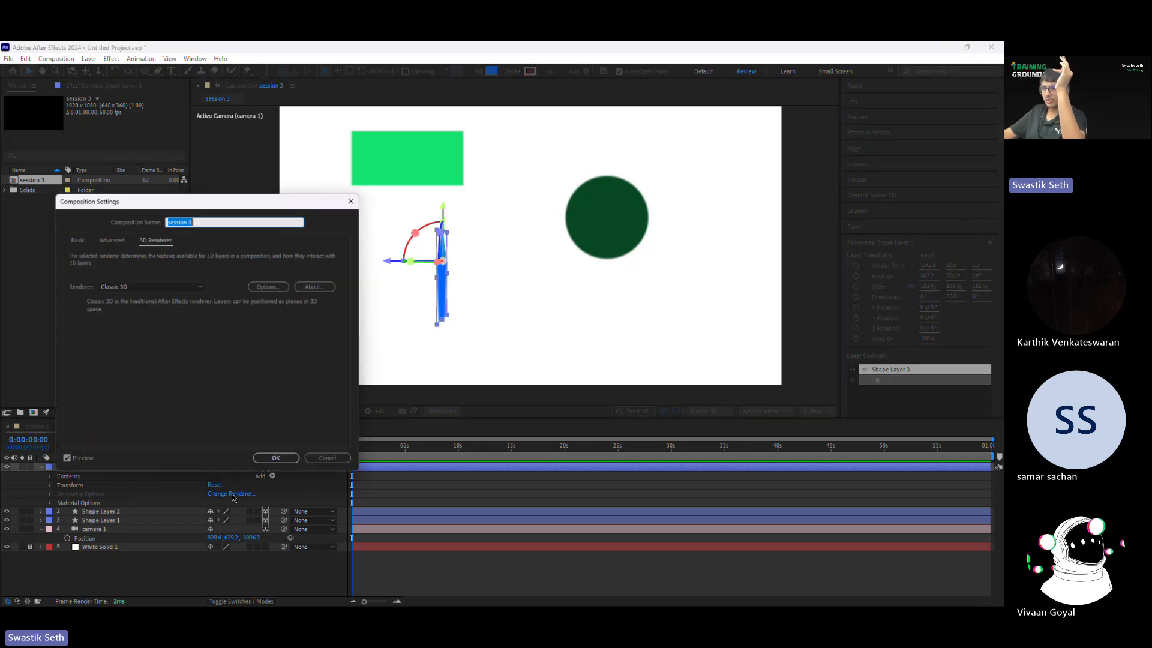
pyautogui.click(147, 287)
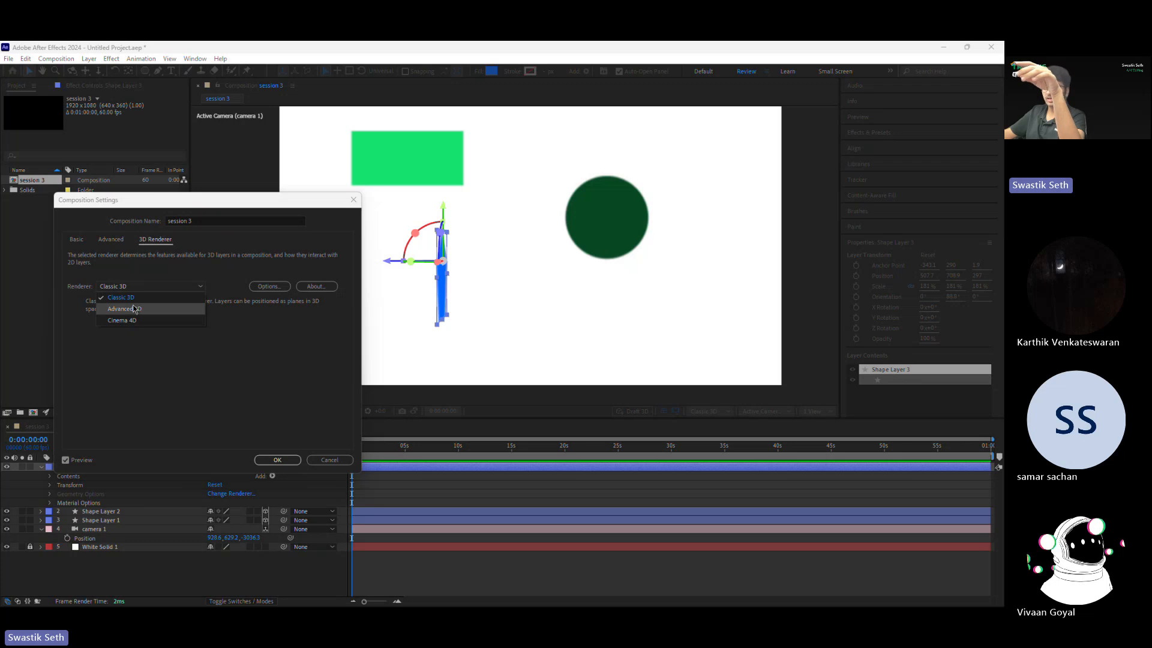
pyautogui.click(135, 309)
pyautogui.click(287, 461)
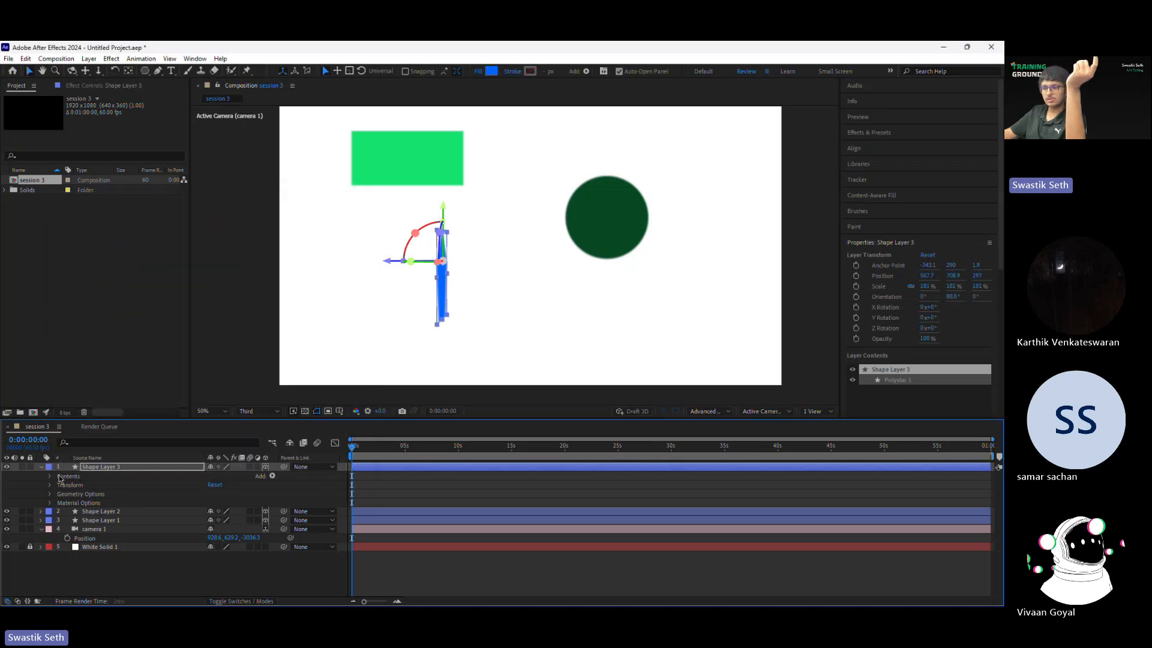
# Step: Set the pentagon's Bevel Depth to 10 and its Extrusion Depth to about 262 in Geometry Options
pyautogui.click(51, 496)
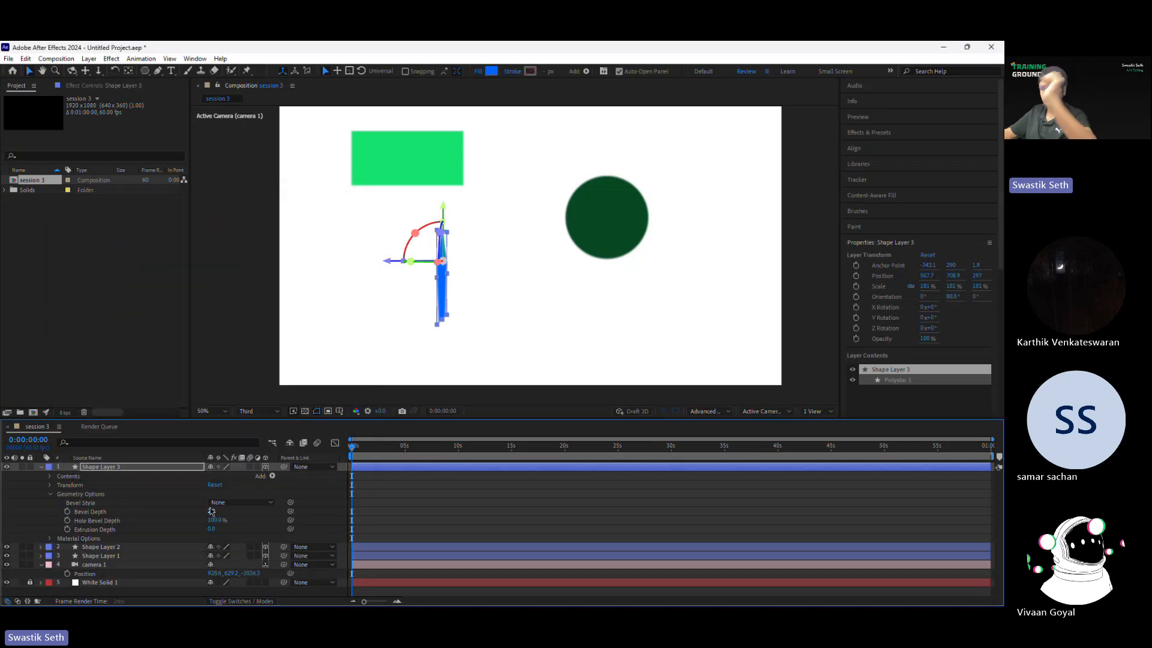
pyautogui.moveTo(211, 511); pyautogui.dragTo(332, 506)
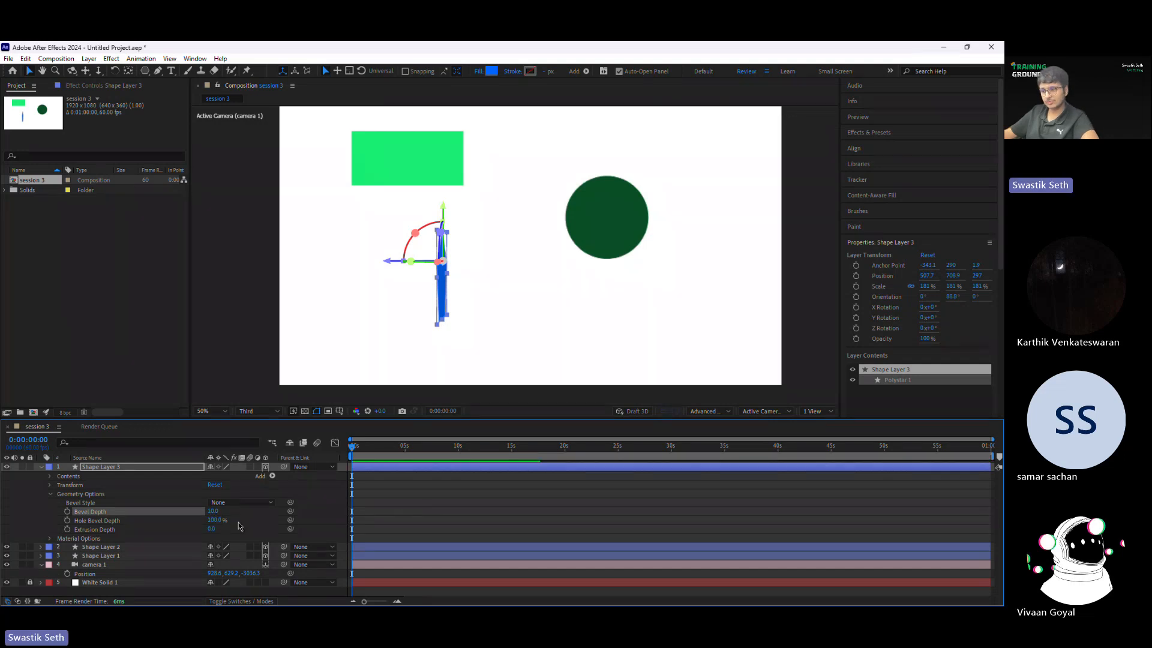
pyautogui.moveTo(211, 528); pyautogui.dragTo(342, 523)
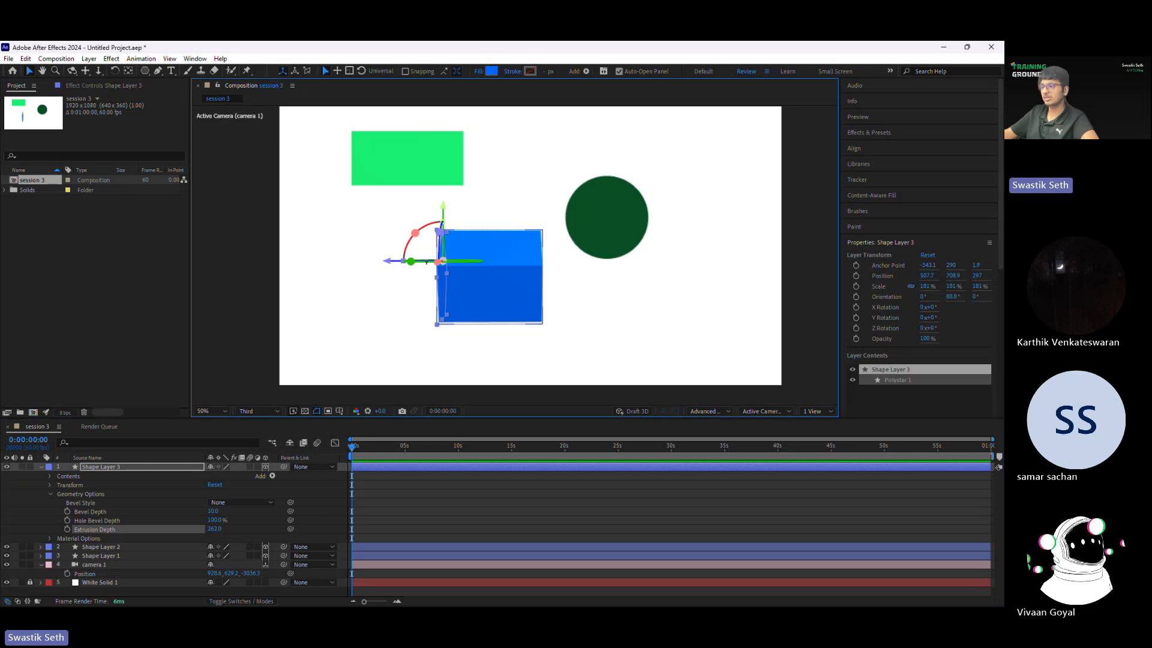
# Step: Try rotating the extruded pentagon about its Y axis to view its sides, and undo those changes
pyautogui.moveTo(444, 261); pyautogui.dragTo(422, 289)
pyautogui.moveTo(479, 263)
pyautogui.mouseDown()
pyautogui.moveTo(464, 260)
pyautogui.moveTo(495, 256)
pyautogui.mouseUp()
pyautogui.hotkey('ctrl', 'z')
pyautogui.hotkey('ctrl', 'z')
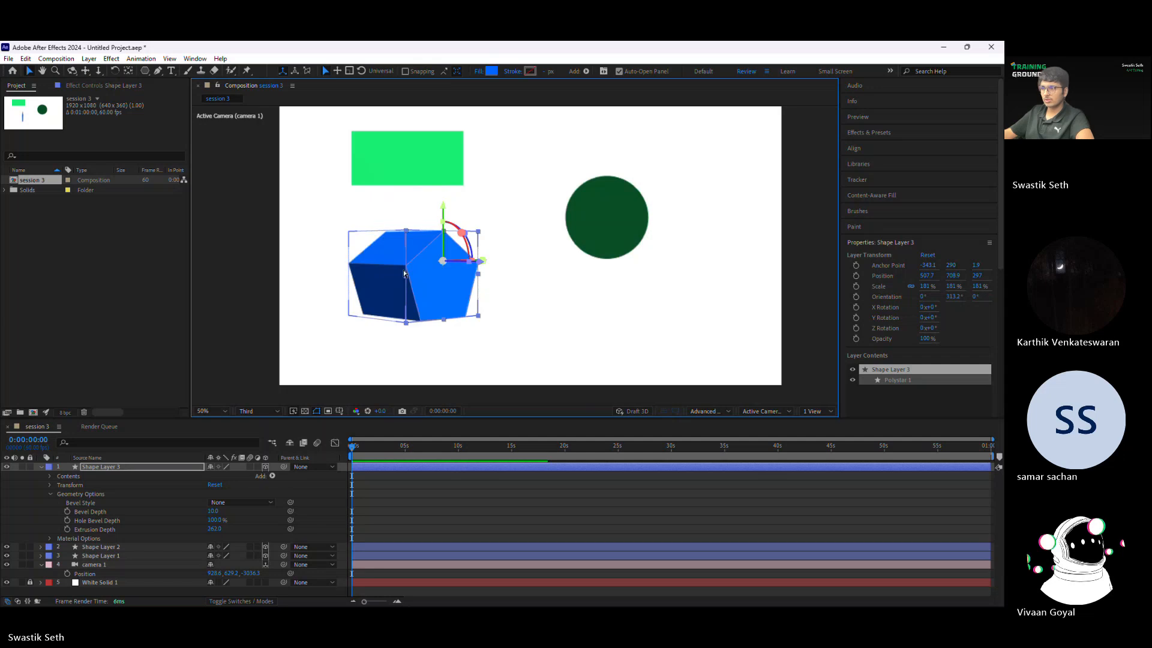
pyautogui.hotkey('ctrl', 'z')
# Step: Set the dark green circle's Extrusion Depth to 127 in Geometry Options and rotate it to about 13° about its Y axis
pyautogui.click(598, 223)
pyautogui.click(41, 547)
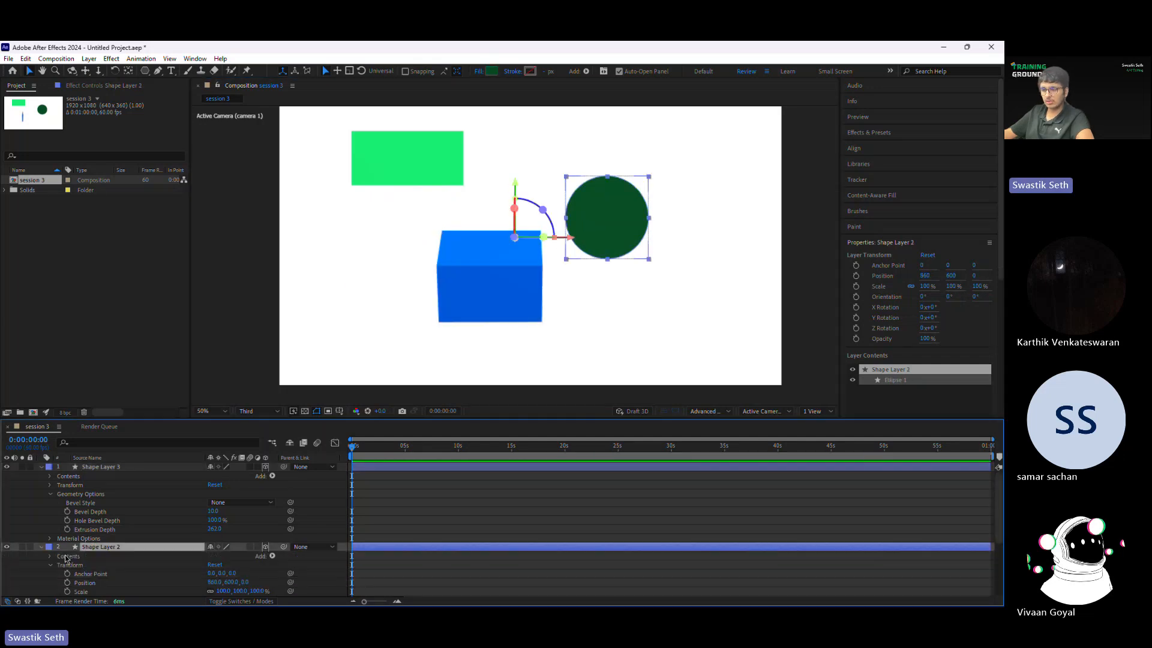
pyautogui.click(51, 565)
pyautogui.click(51, 574)
pyautogui.scroll(-3, 52, 575)
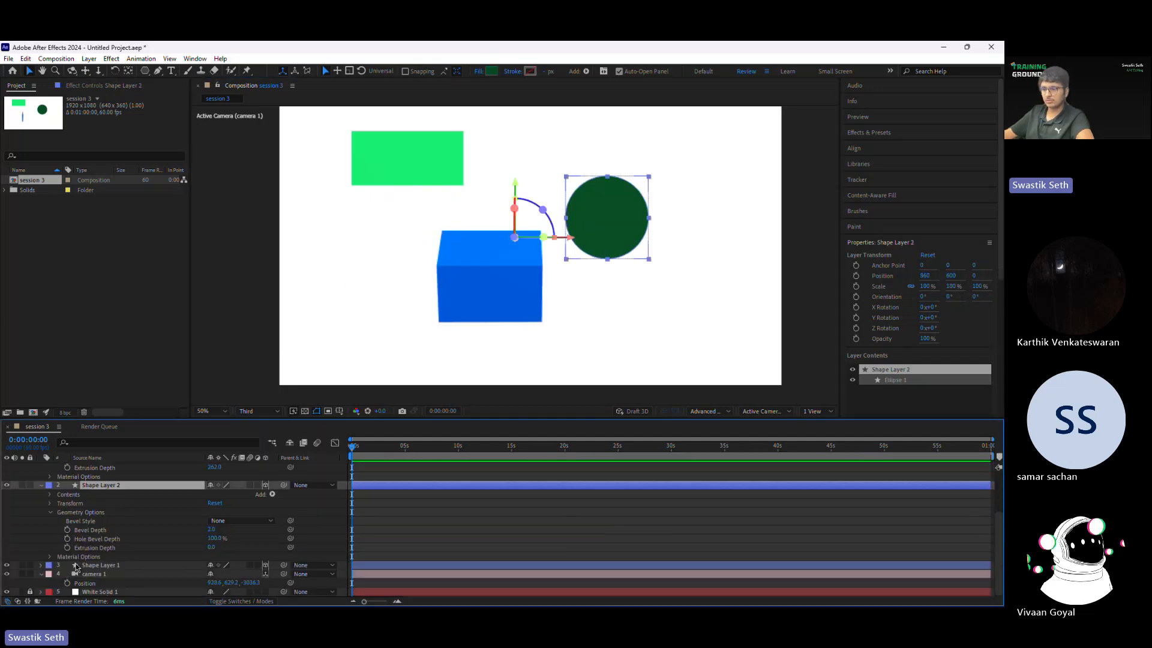
pyautogui.moveTo(211, 547); pyautogui.dragTo(252, 546)
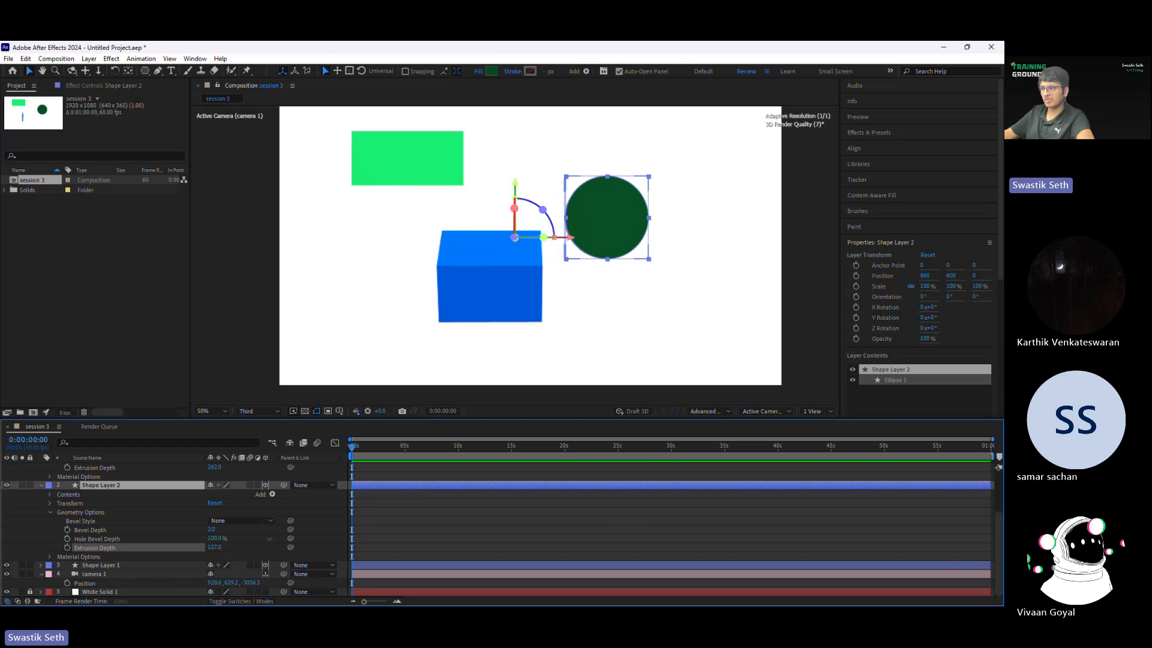
pyautogui.moveTo(543, 237); pyautogui.dragTo(618, 240)
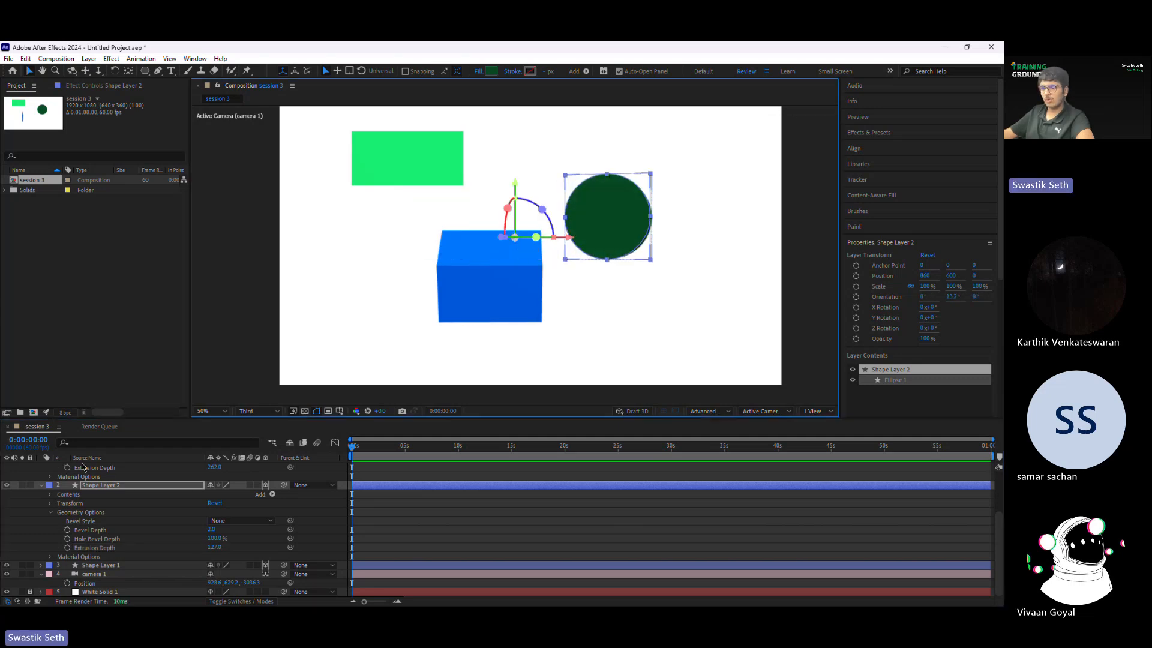
# Step: Open the circle's Material Options, try adjusting its Metal value and rotate it to about 6° about its Y axis
pyautogui.click(51, 557)
pyautogui.scroll(-2, 188, 532)
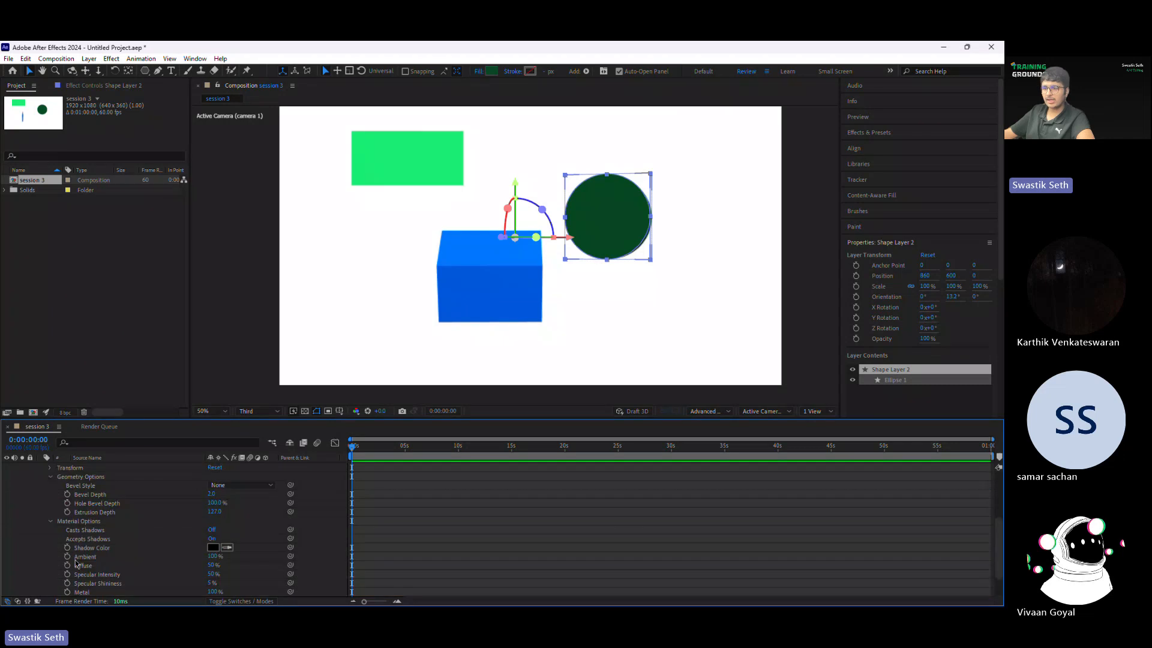
pyautogui.scroll(-2, 224, 530)
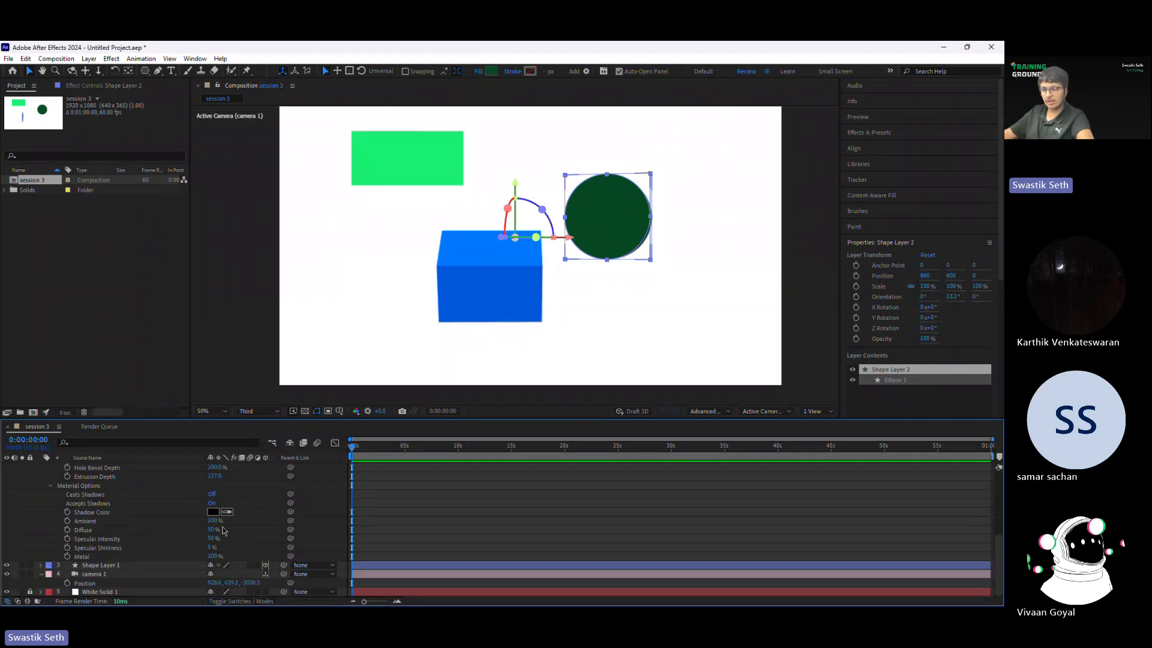
pyautogui.moveTo(212, 557); pyautogui.dragTo(180, 557)
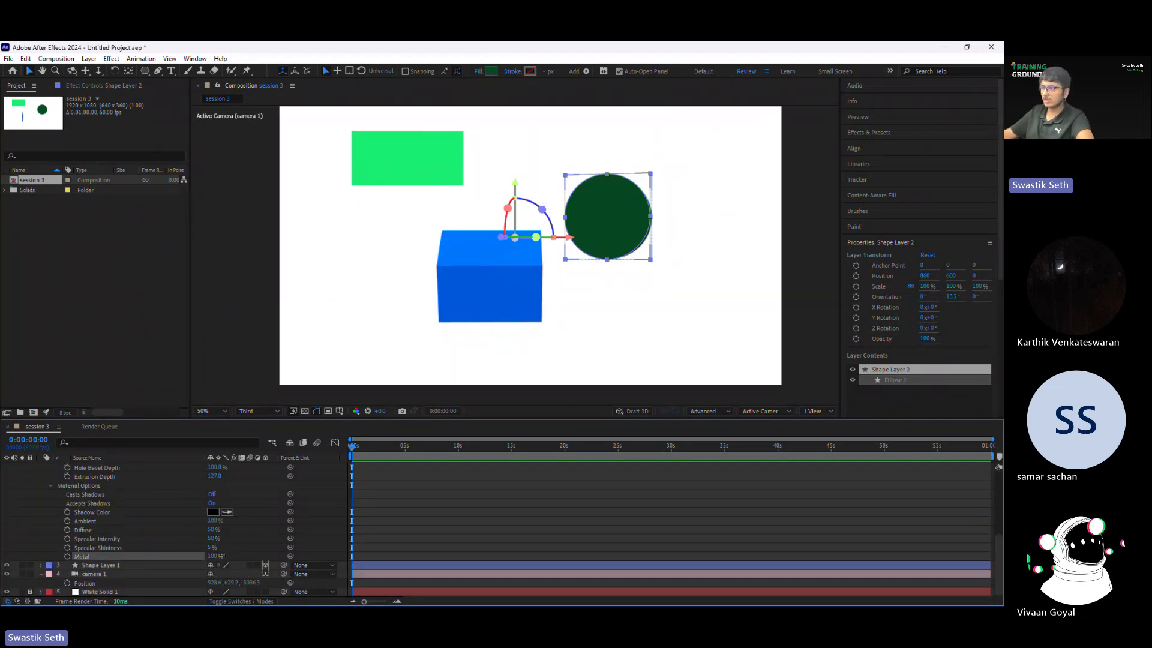
pyautogui.moveTo(72, 574); pyautogui.dragTo(240, 561)
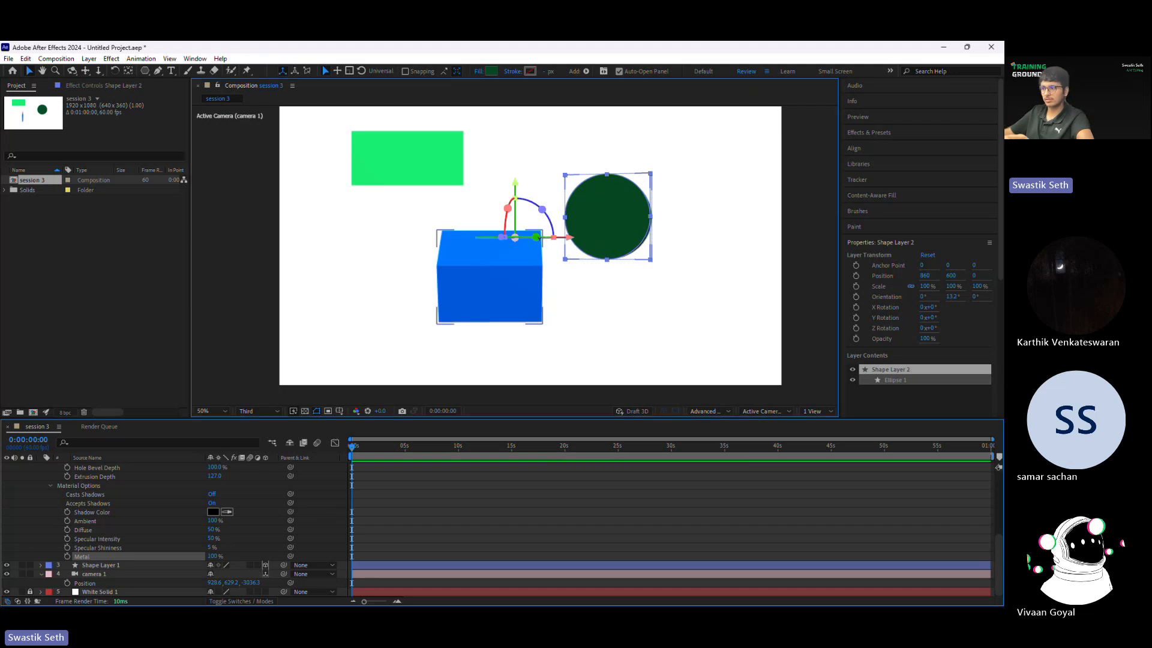
pyautogui.moveTo(536, 237)
pyautogui.mouseDown()
pyautogui.moveTo(552, 238)
pyautogui.moveTo(527, 237)
pyautogui.moveTo(528, 248)
pyautogui.moveTo(540, 239)
pyautogui.mouseUp()
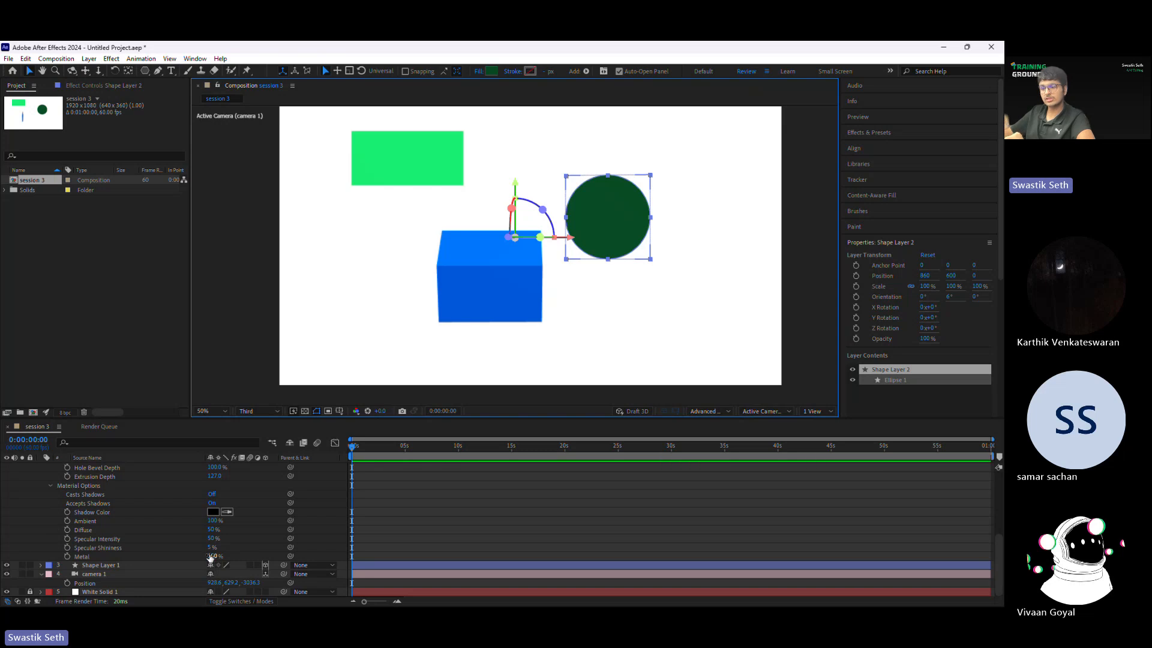
# Step: Set the circle's Specular Shininess to 20% and rotate it to about 68° about its Y axis to view the extruded side
pyautogui.moveTo(209, 547); pyautogui.dragTo(258, 534)
pyautogui.moveTo(537, 233); pyautogui.dragTo(520, 240)
pyautogui.moveTo(500, 234); pyautogui.dragTo(517, 236)
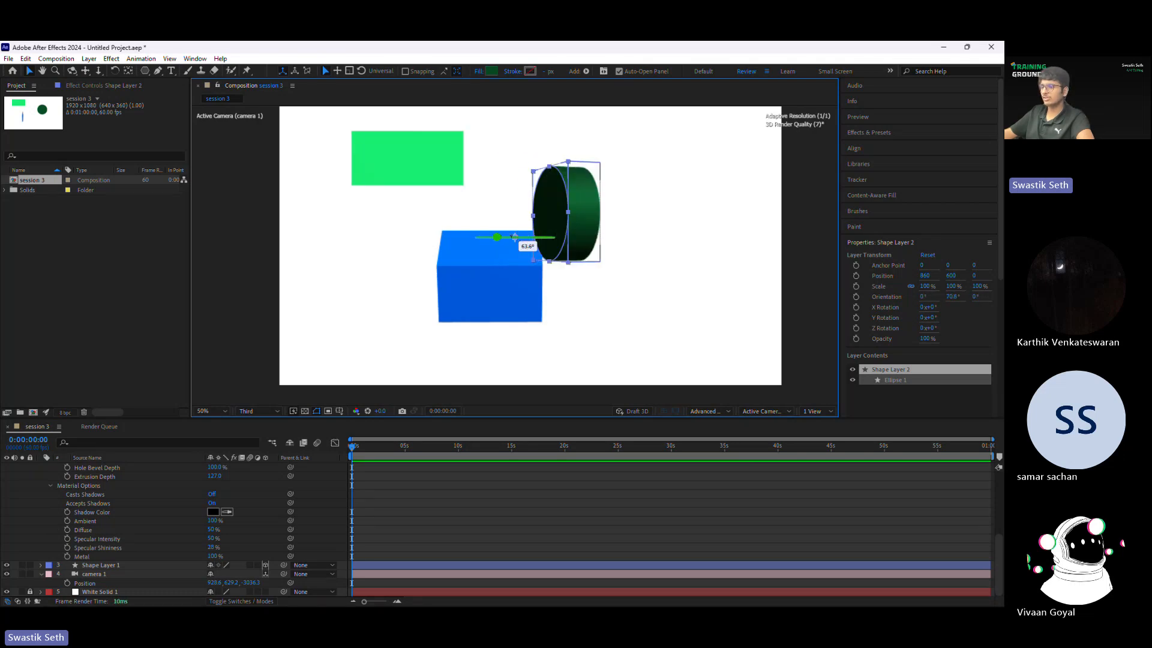
# Step: Enlarge the view of the extruded circle and set the composition's preview resolution to Full
pyautogui.scroll(1, 578, 211)
pyautogui.moveTo(621, 204); pyautogui.dragTo(489, 280)
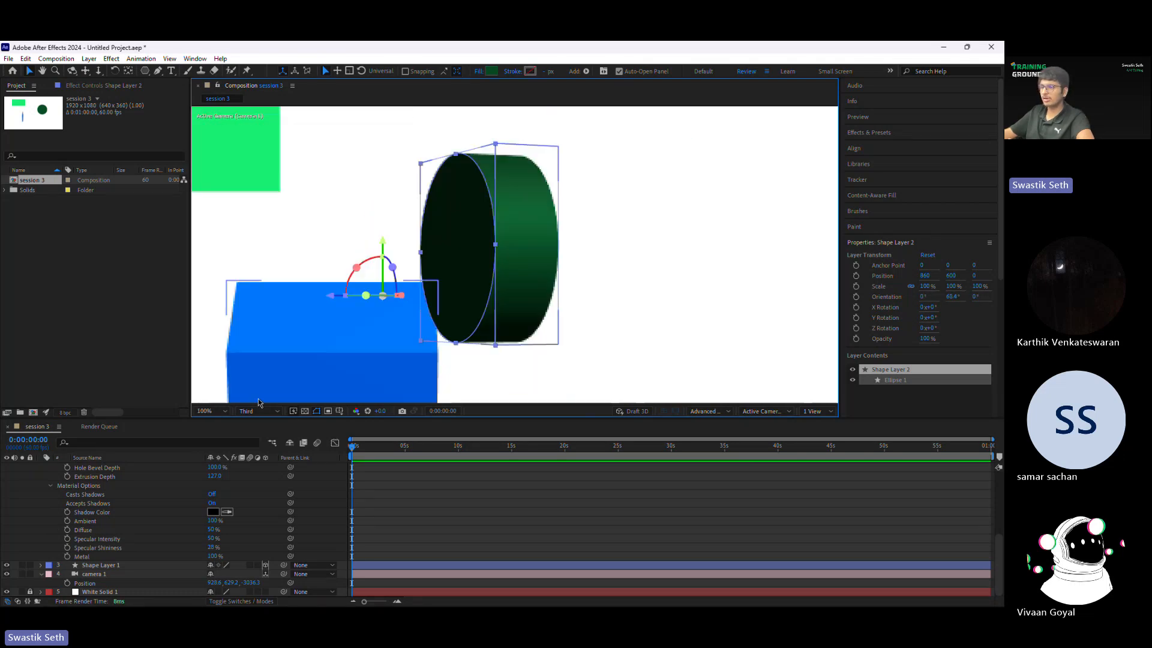
pyautogui.click(259, 411)
pyautogui.click(256, 433)
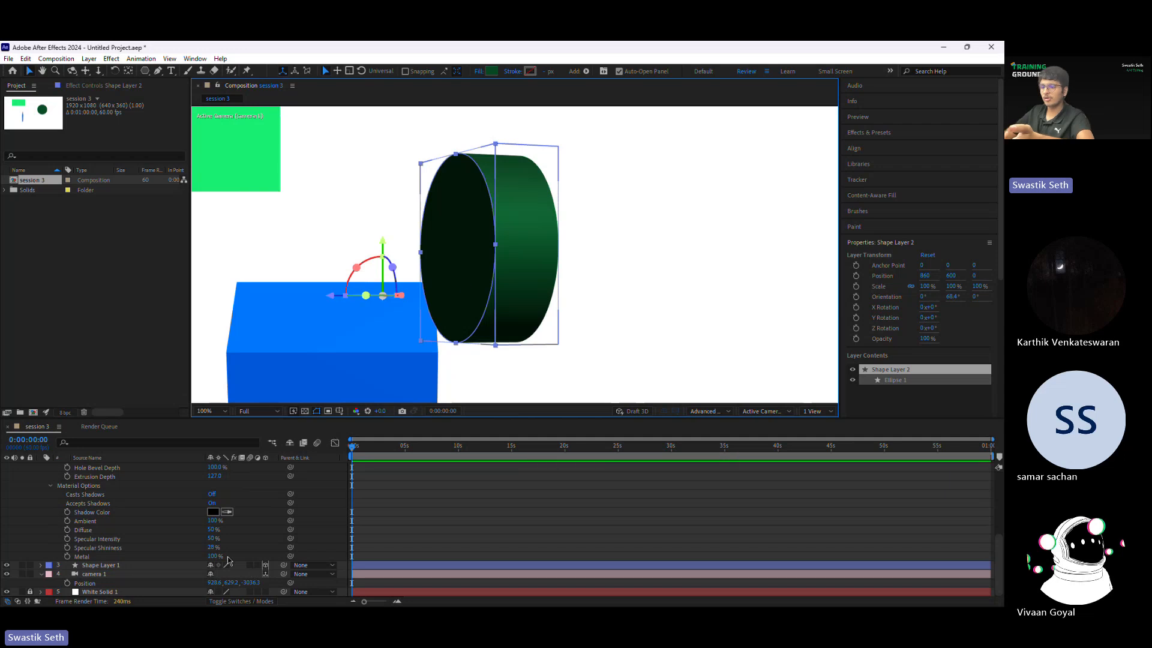
# Step: Raise the circle's Specular Shininess to 89% and rotate it to about 82° about its Y axis
pyautogui.moveTo(212, 547); pyautogui.dragTo(249, 542)
pyautogui.moveTo(365, 296); pyautogui.dragTo(358, 298)
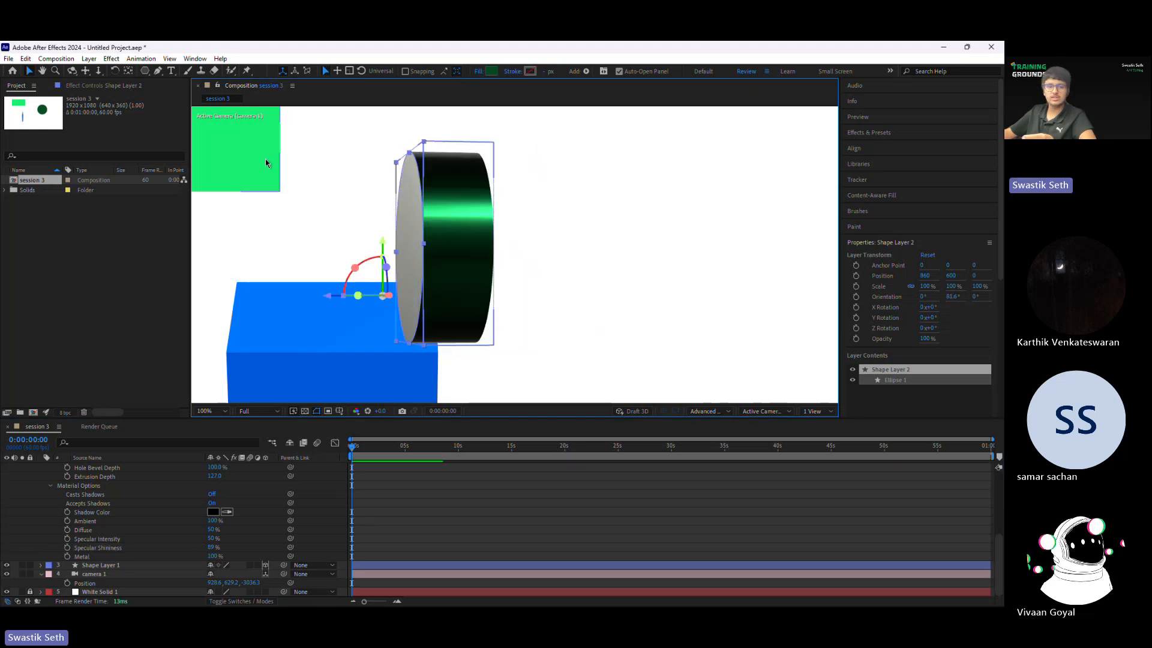
pyautogui.scroll(-2, 482, 214)
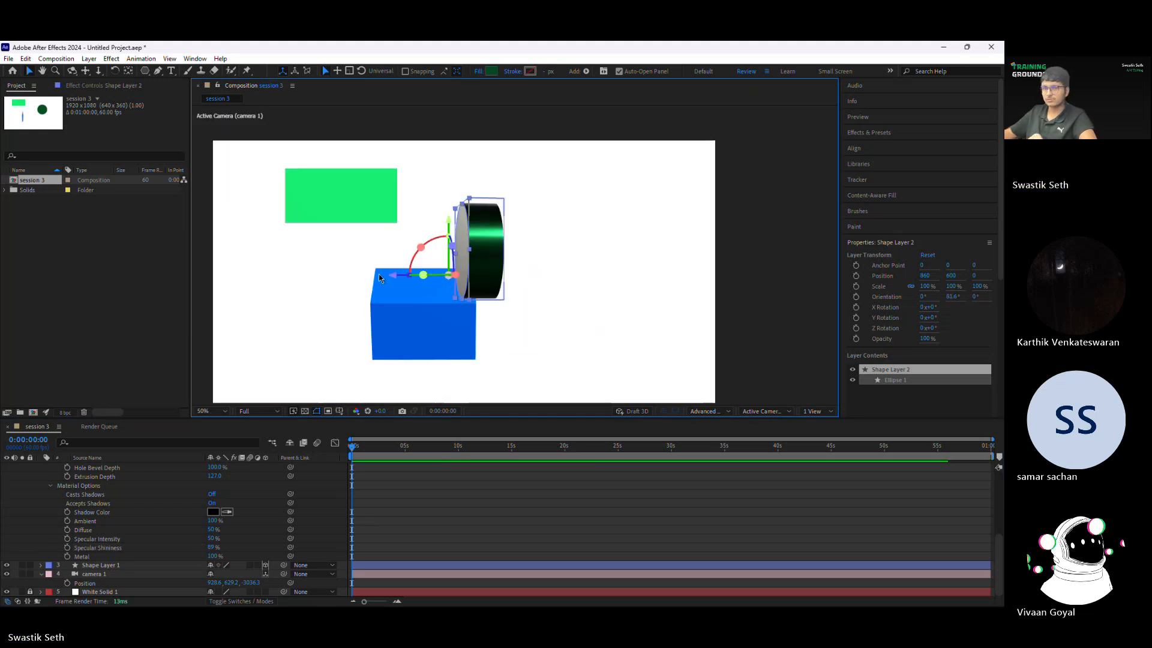
pyautogui.moveTo(587, 290); pyautogui.dragTo(626, 267)
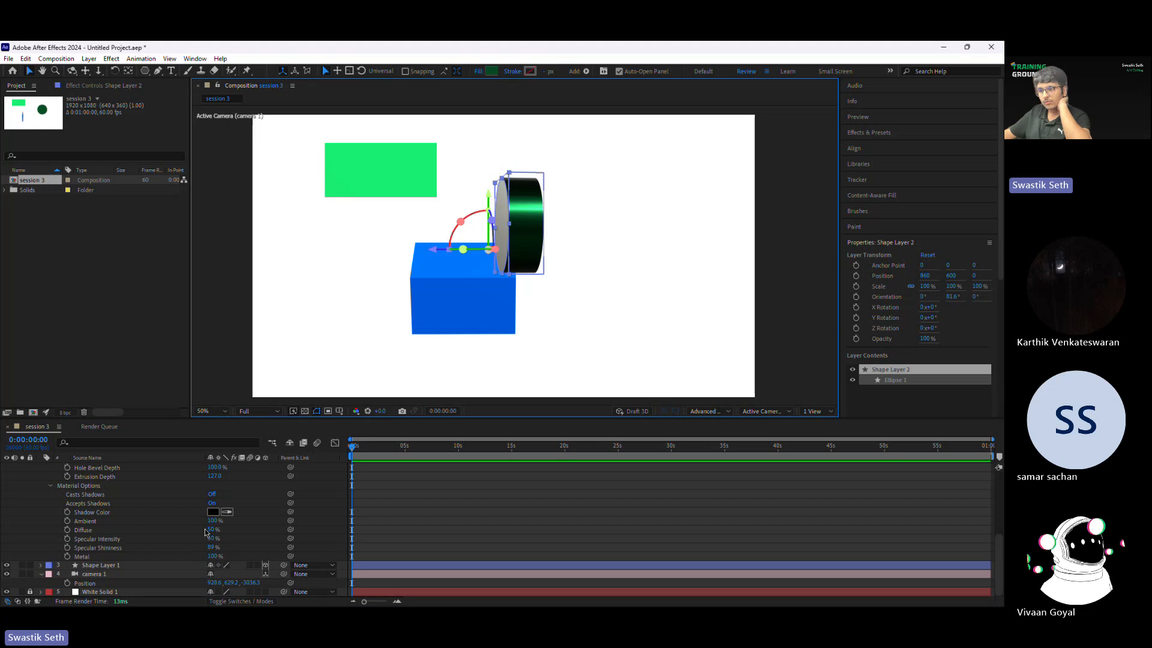
# Step: Try a Diffuse of 100% on the circle, rotate it to about 90° about its Y axis, and restore Diffuse to 50%
pyautogui.moveTo(211, 530); pyautogui.dragTo(180, 529)
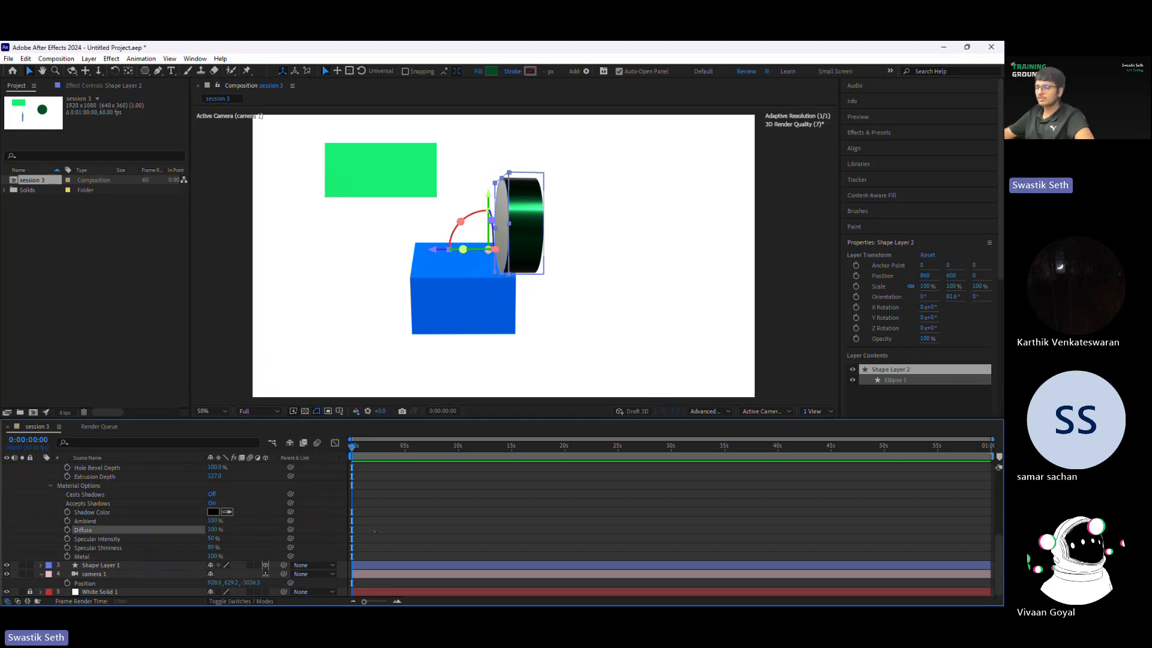
pyautogui.moveTo(463, 249); pyautogui.dragTo(461, 254)
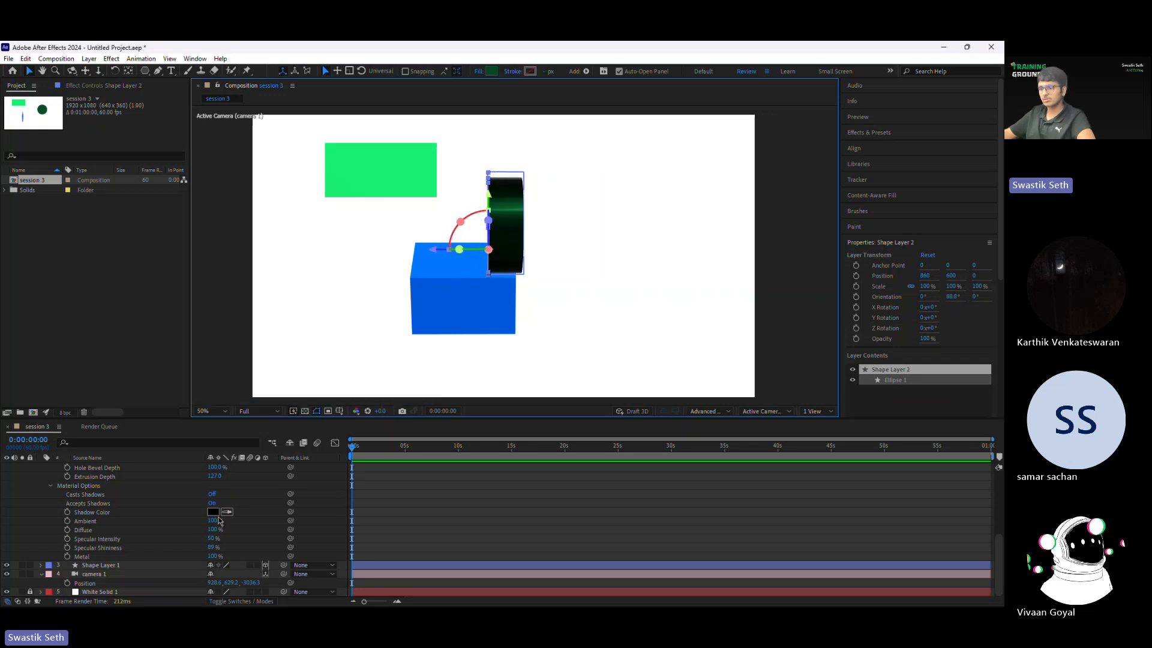
pyautogui.click(214, 531)
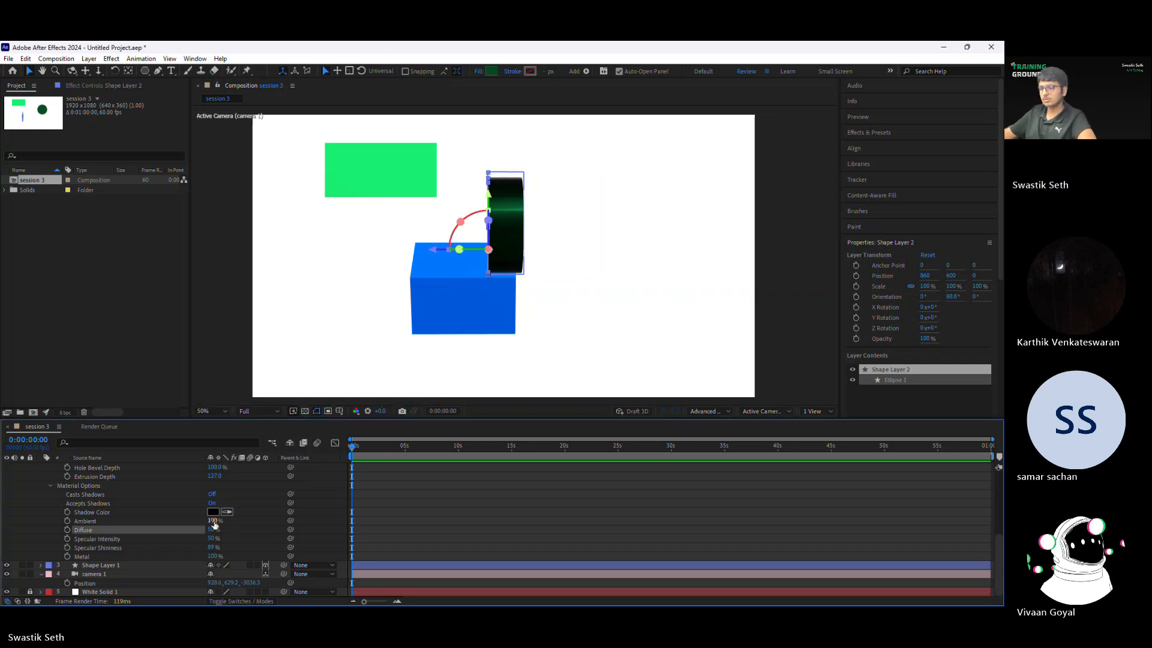
# Step: Collapse the properties of Shape Layer 3 and Shape Layer 2 in the timeline and deselect all layers
pyautogui.scroll(4, 120, 495)
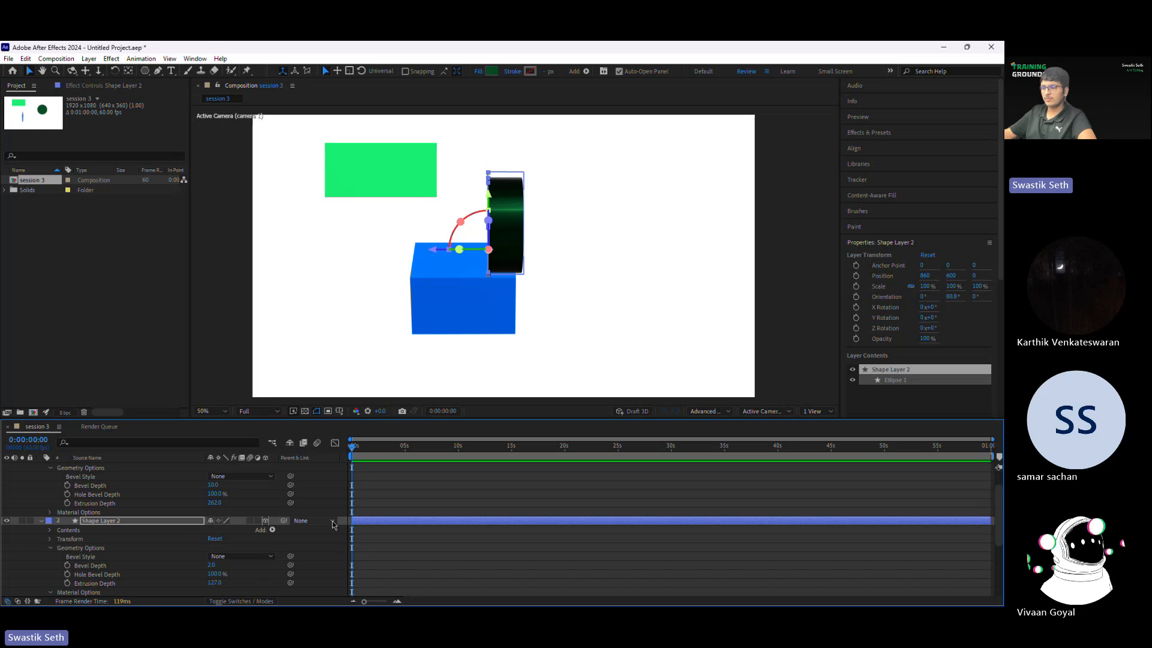
pyautogui.scroll(1, 333, 520)
pyautogui.click(40, 466)
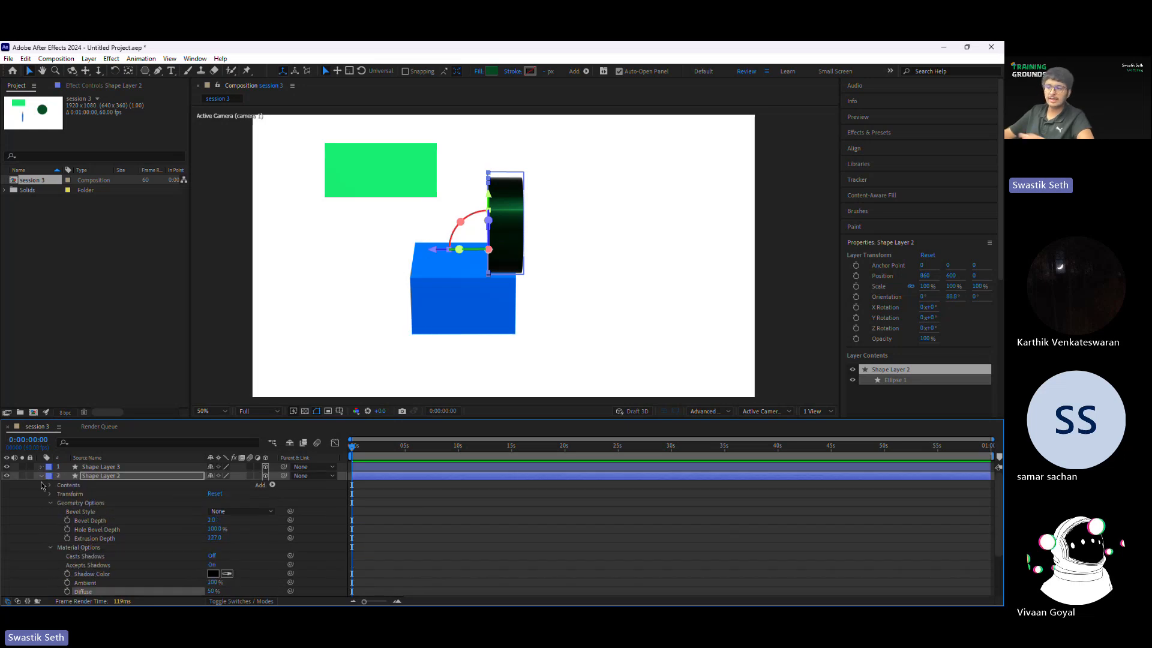
pyautogui.click(41, 475)
pyautogui.click(219, 559)
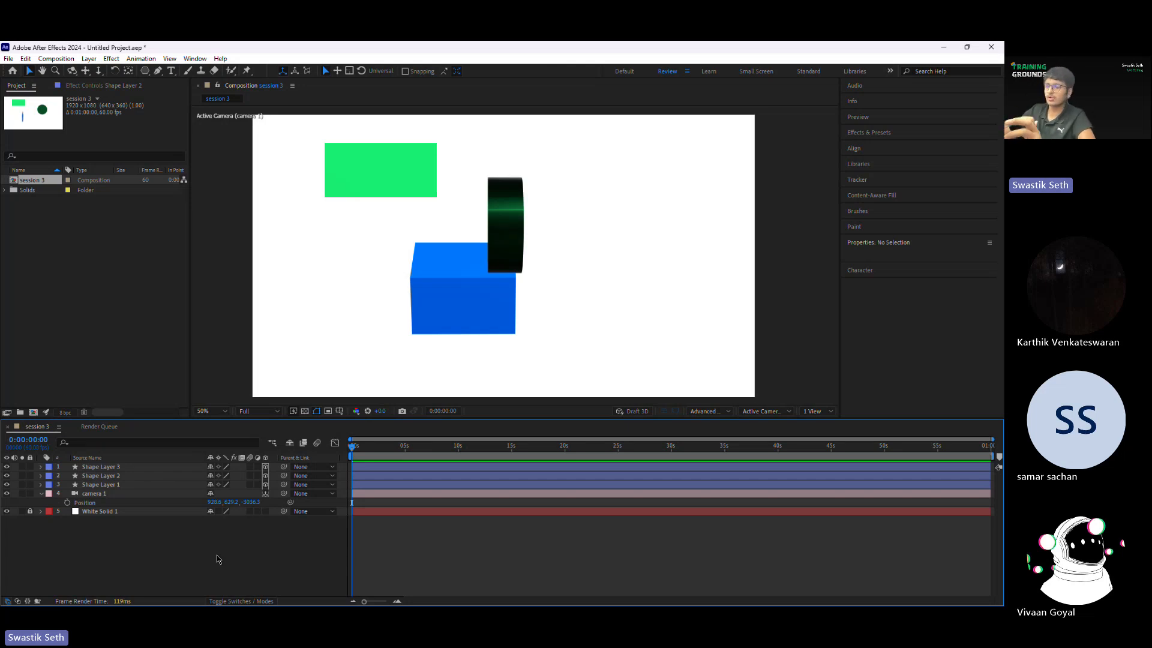
# Step: Add a white Point light with 100% intensity and move it over the dark green cylinder
pyautogui.rightClick(218, 559)
pyautogui.moveTo(278, 426)
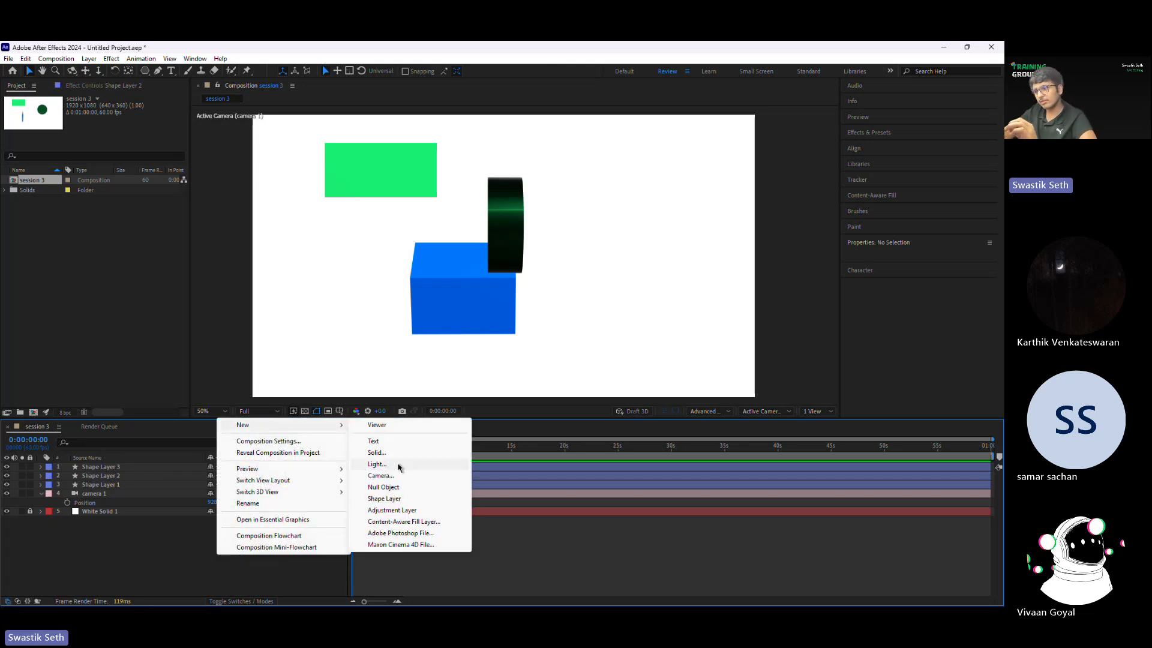
pyautogui.click(378, 465)
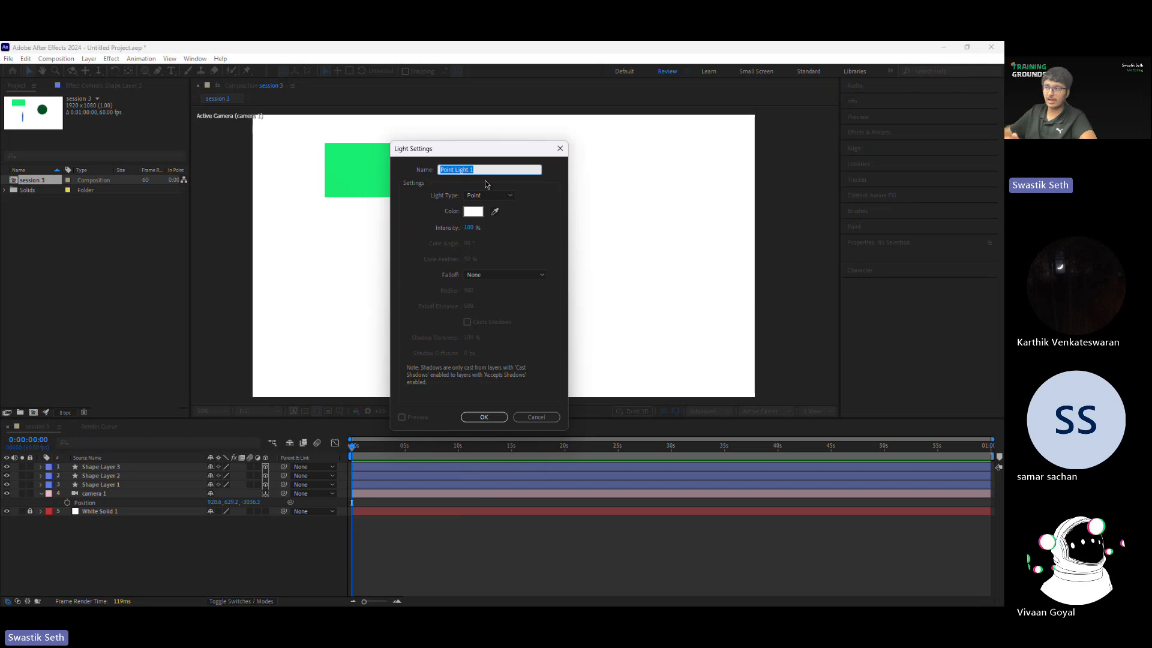
pyautogui.click(498, 418)
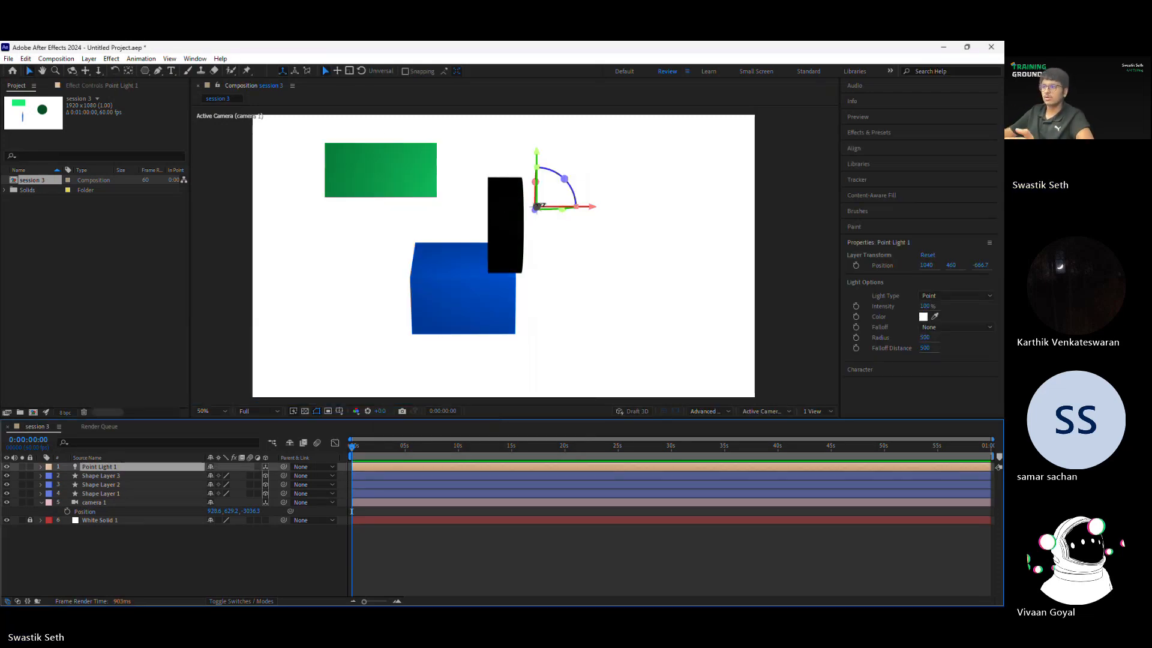
pyautogui.moveTo(546, 212); pyautogui.dragTo(501, 214)
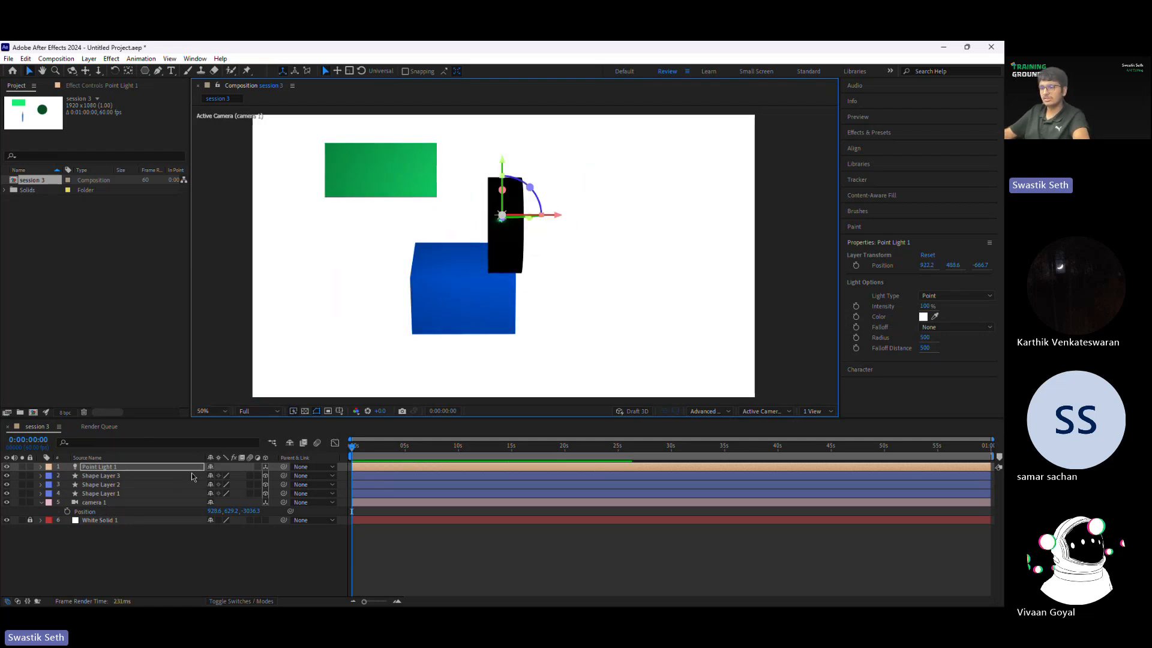
# Step: Expand the point light's Transform and Light Options and raise its Intensity to 192%
pyautogui.click(161, 468)
pyautogui.click(41, 467)
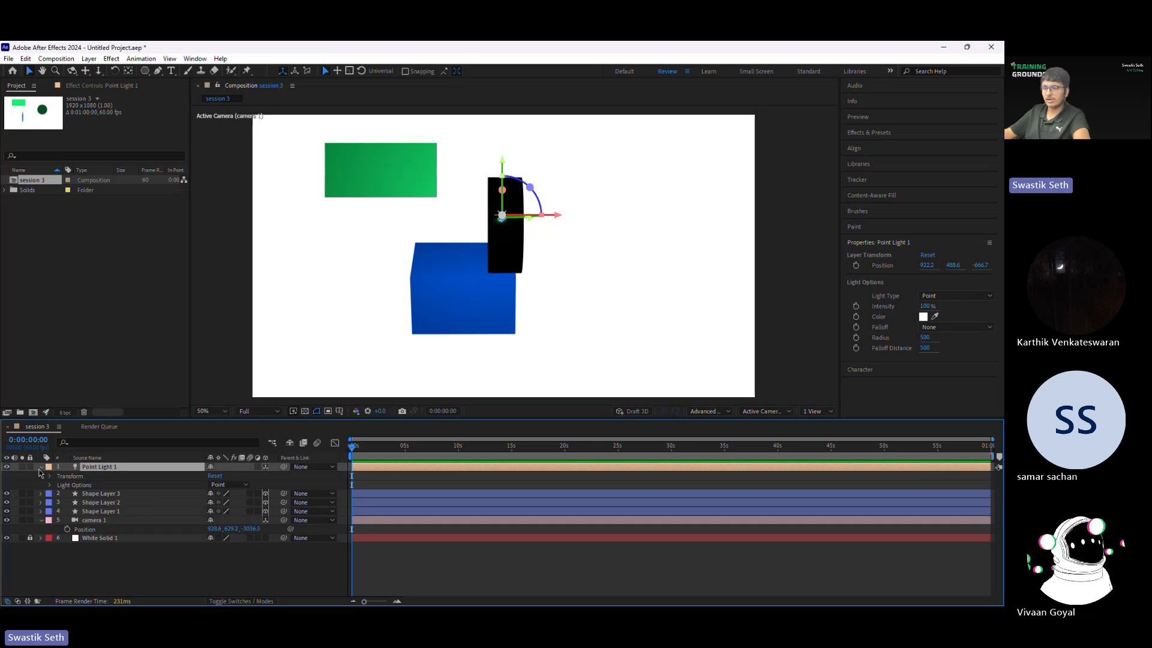
pyautogui.click(51, 476)
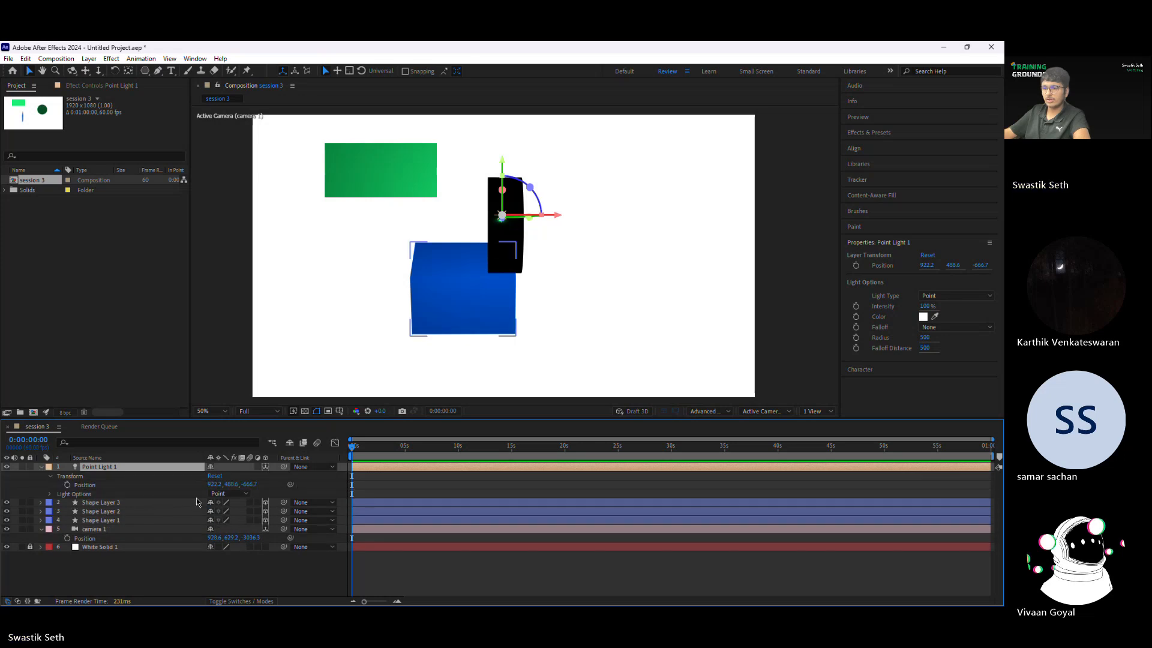
pyautogui.click(51, 484)
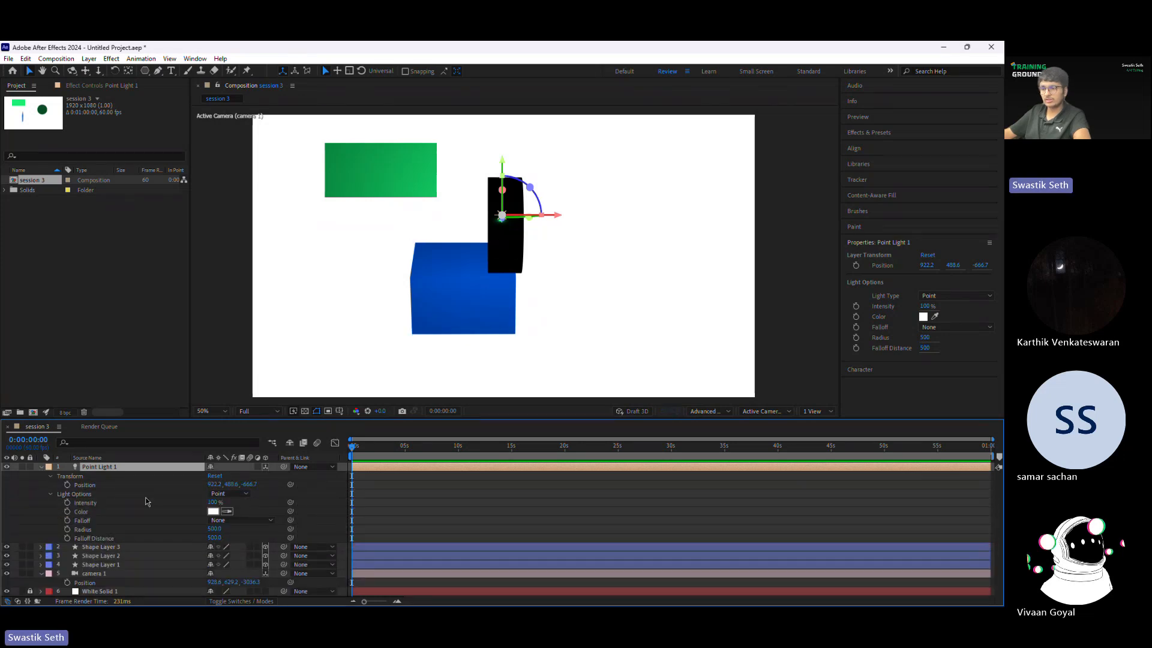
pyautogui.moveTo(213, 502); pyautogui.dragTo(253, 489)
# Step: Change the point light's color to pure red and increase its Radius to about 1501
pyautogui.click(214, 511)
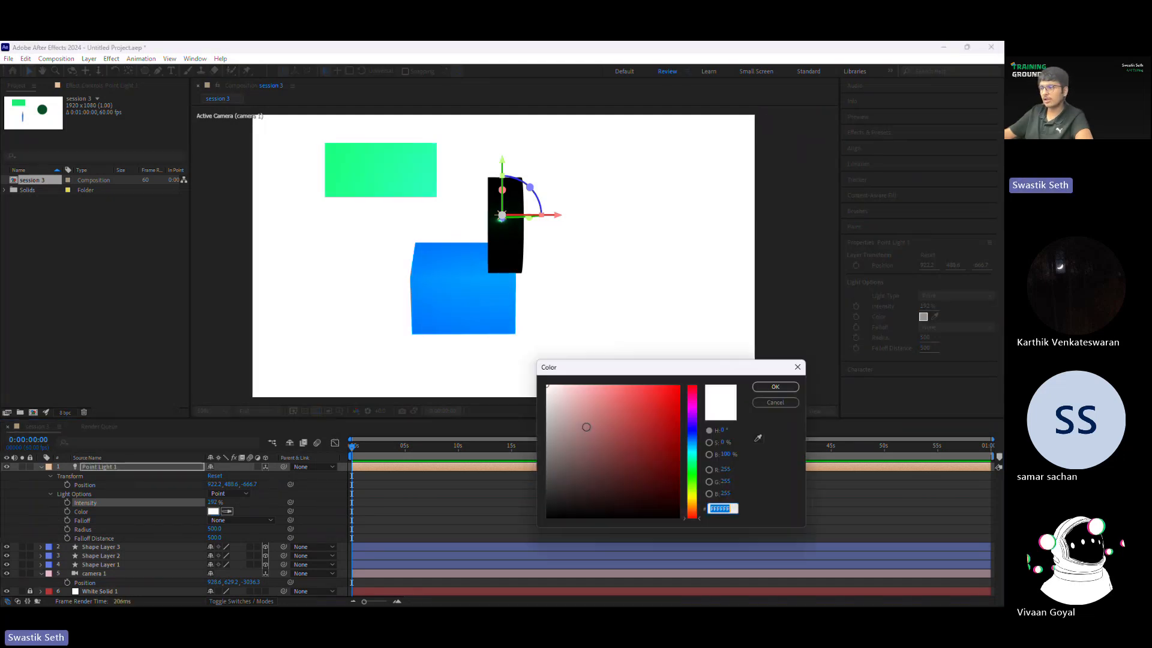
pyautogui.moveTo(586, 426); pyautogui.dragTo(746, 364)
pyautogui.click(759, 387)
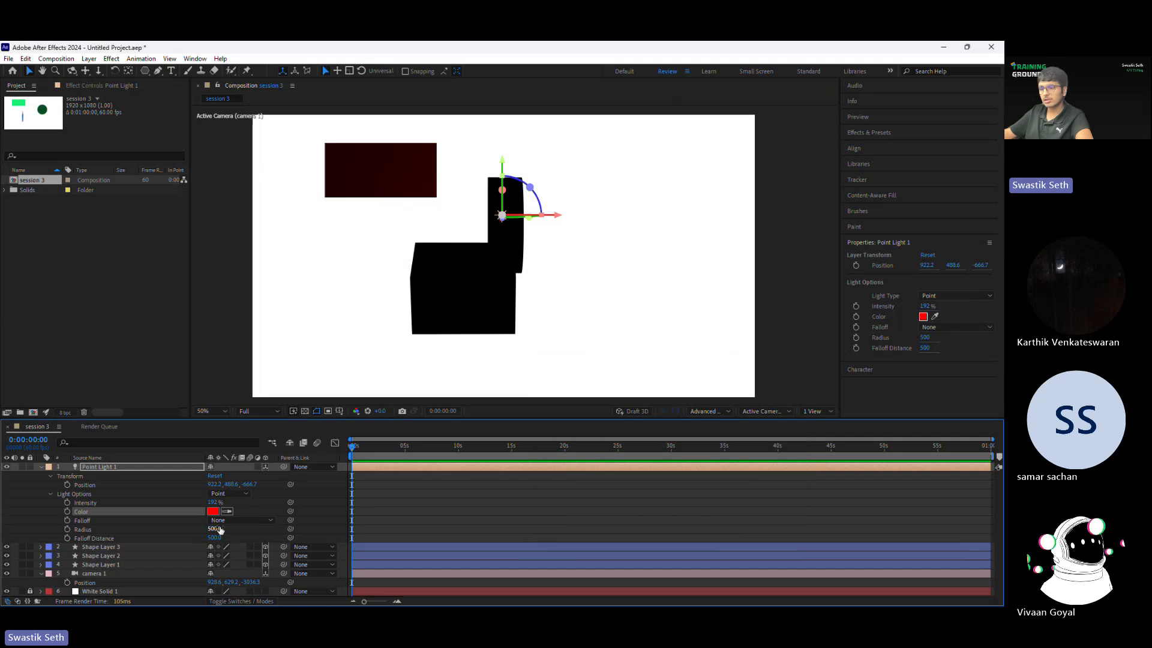
pyautogui.moveTo(216, 534); pyautogui.dragTo(552, 173)
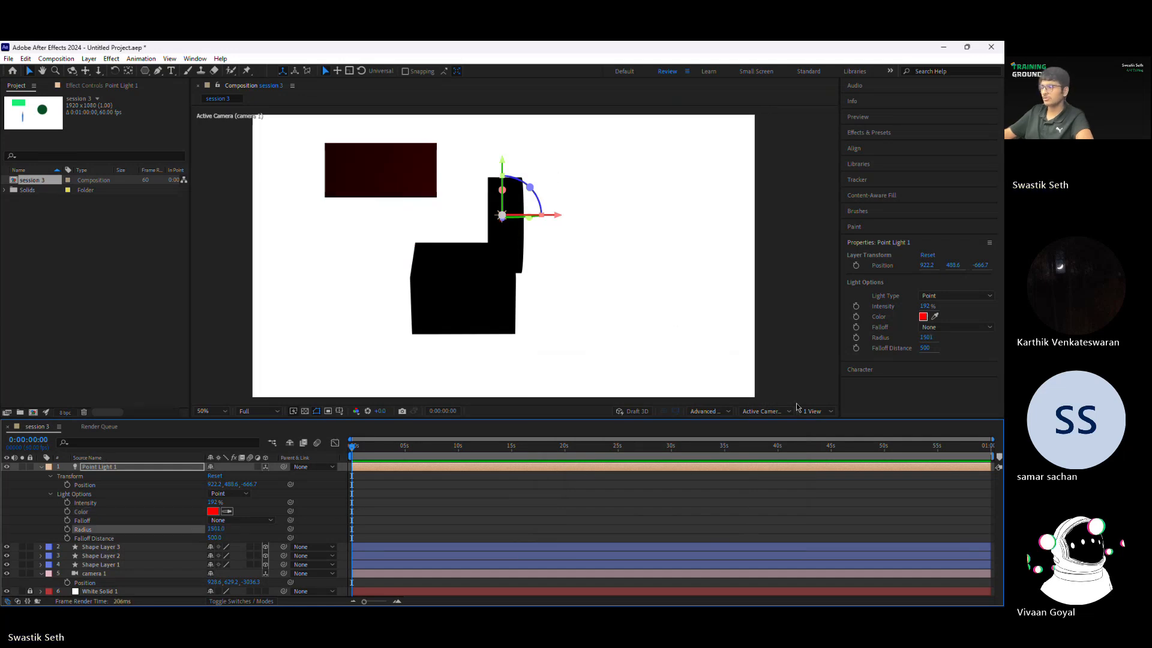
# Step: Show the composition in 2 Views and move the point light toward the camera in the Top view to about Z -1603
pyautogui.click(813, 411)
pyautogui.click(848, 445)
pyautogui.click(813, 412)
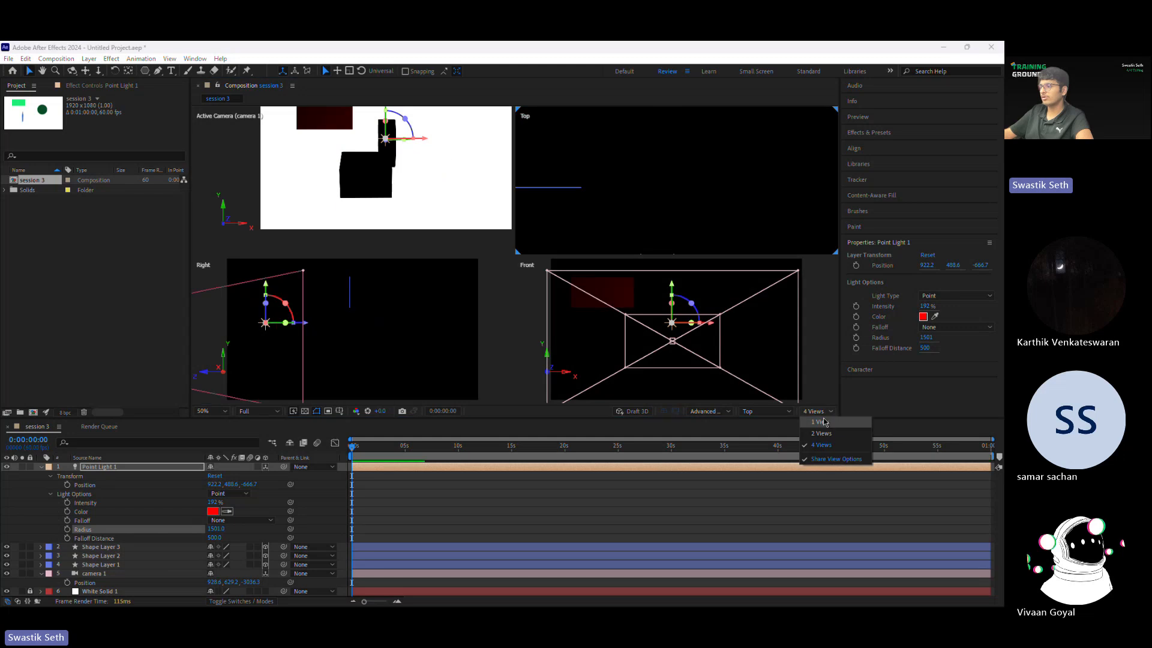
pyautogui.click(821, 434)
pyautogui.scroll(-4, 761, 318)
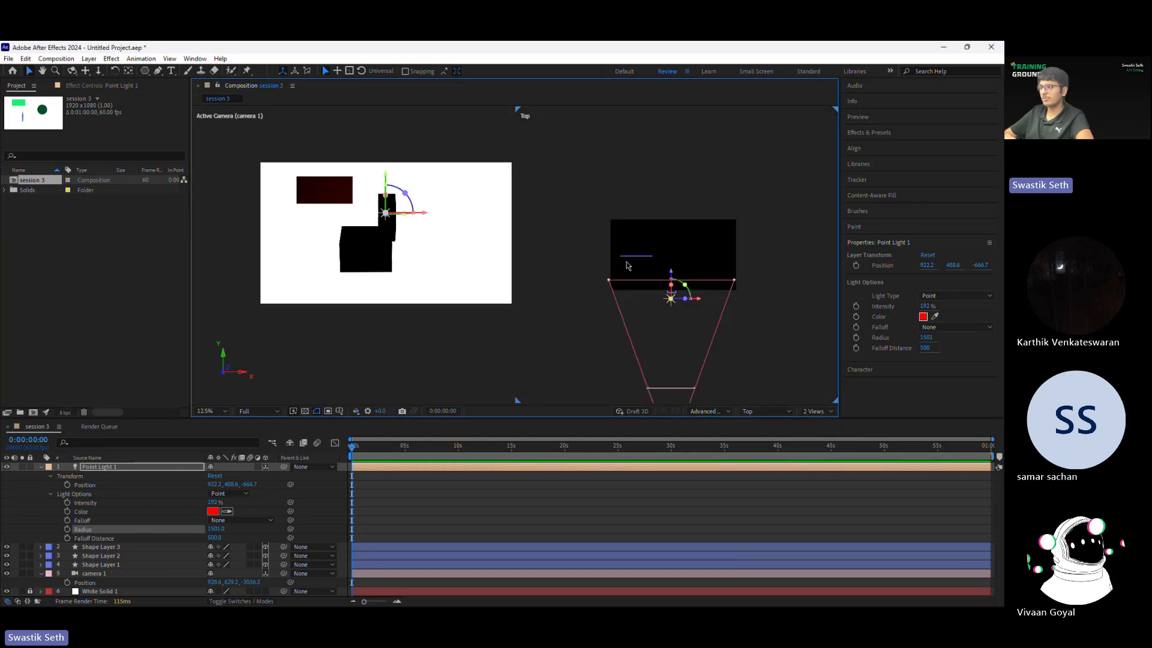
pyautogui.moveTo(672, 276); pyautogui.dragTo(669, 373)
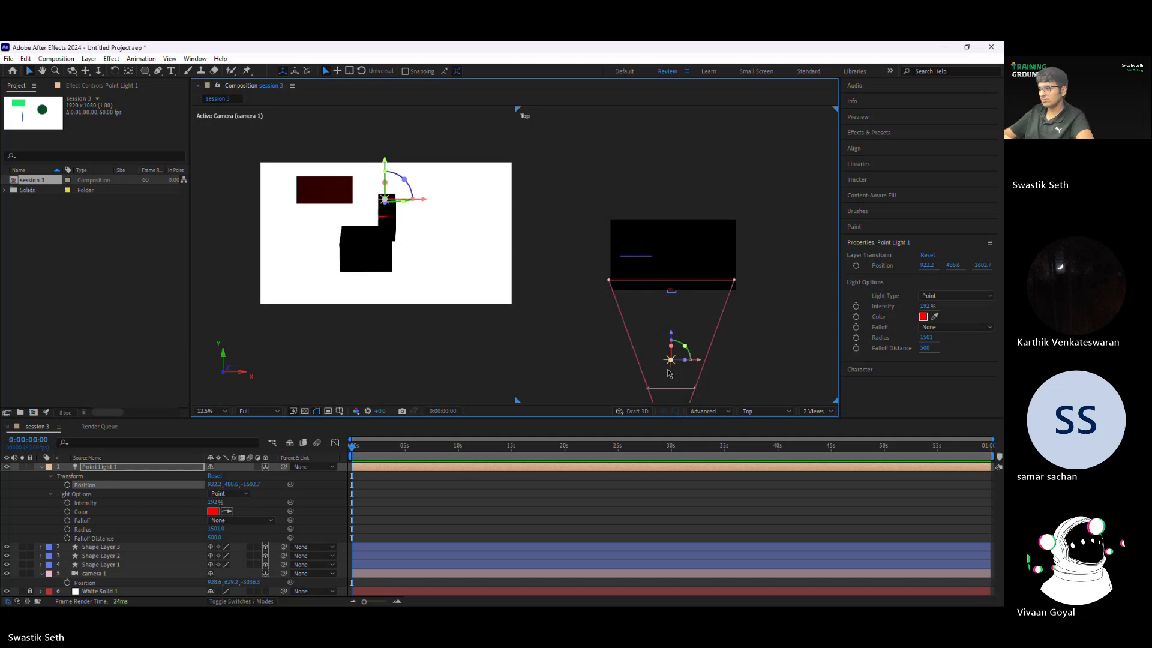
pyautogui.click(390, 162)
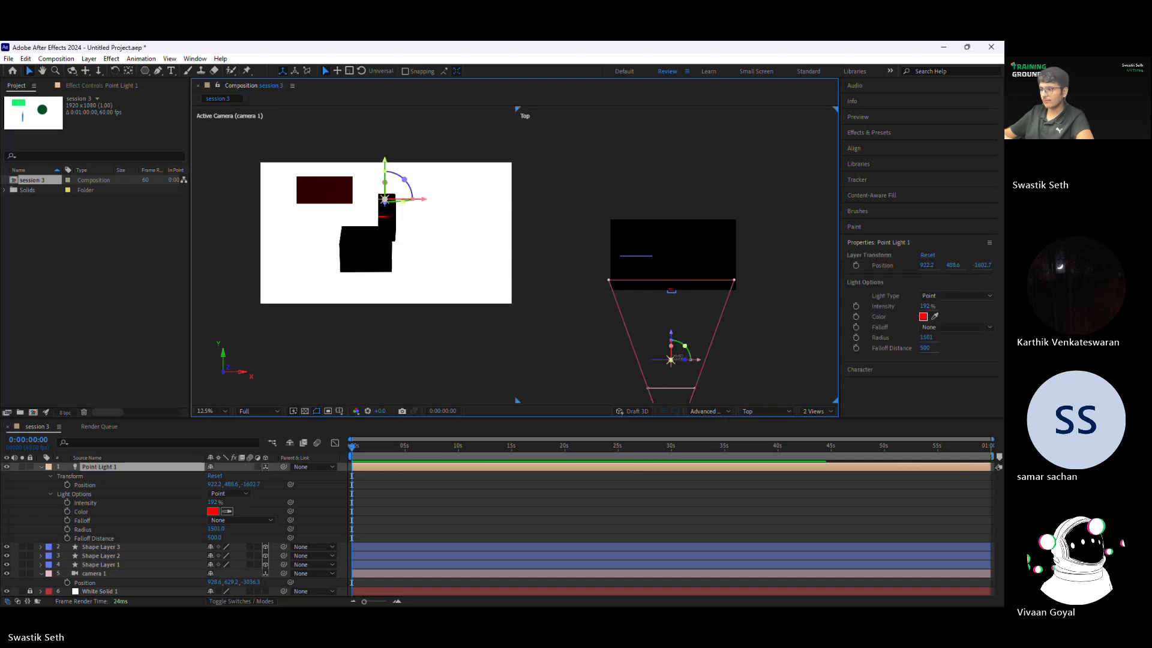
# Step: Move the point light back toward the shapes in the Top view to about Z -1067 and raise its Radius to about 1666
pyautogui.moveTo(676, 359); pyautogui.dragTo(672, 325)
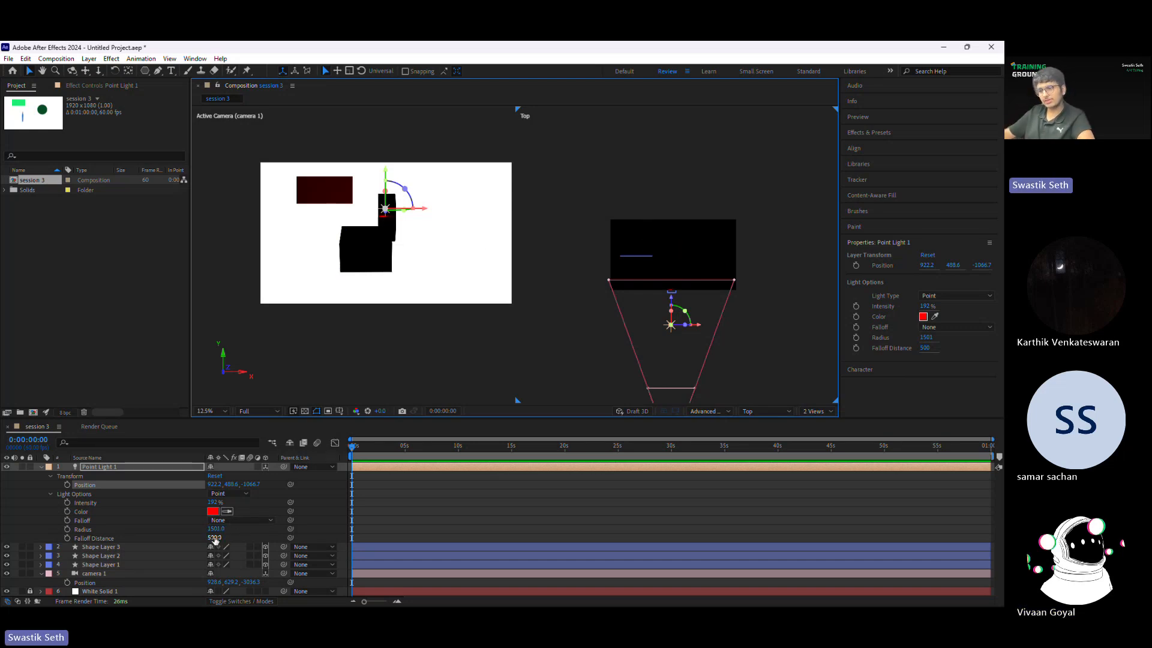
pyautogui.moveTo(216, 529); pyautogui.dragTo(90, 549)
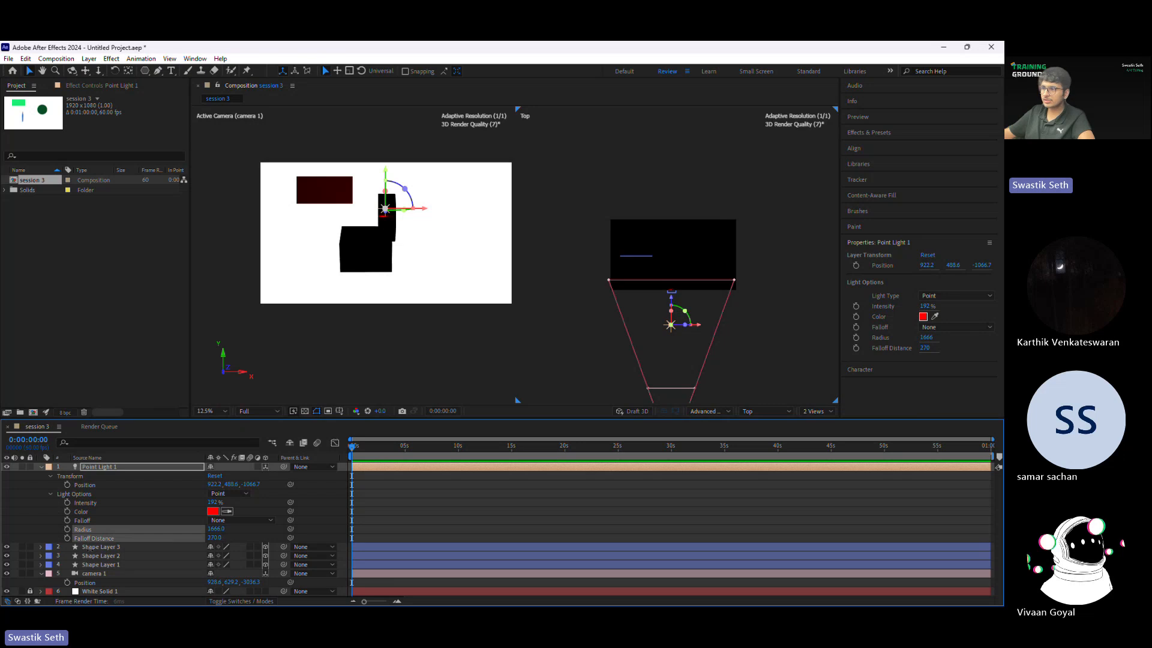
# Step: Set the point light's Falloff to Smooth and increase its Falloff Distance to about 1557
pyautogui.moveTo(213, 538); pyautogui.dragTo(423, 533)
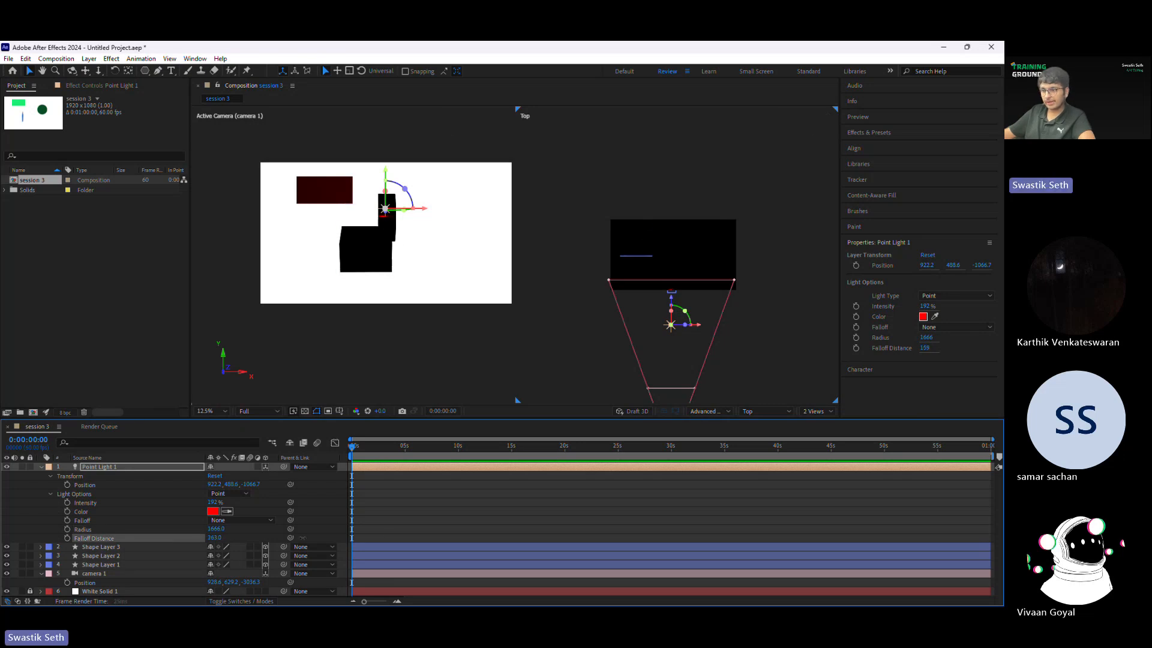
pyautogui.click(243, 520)
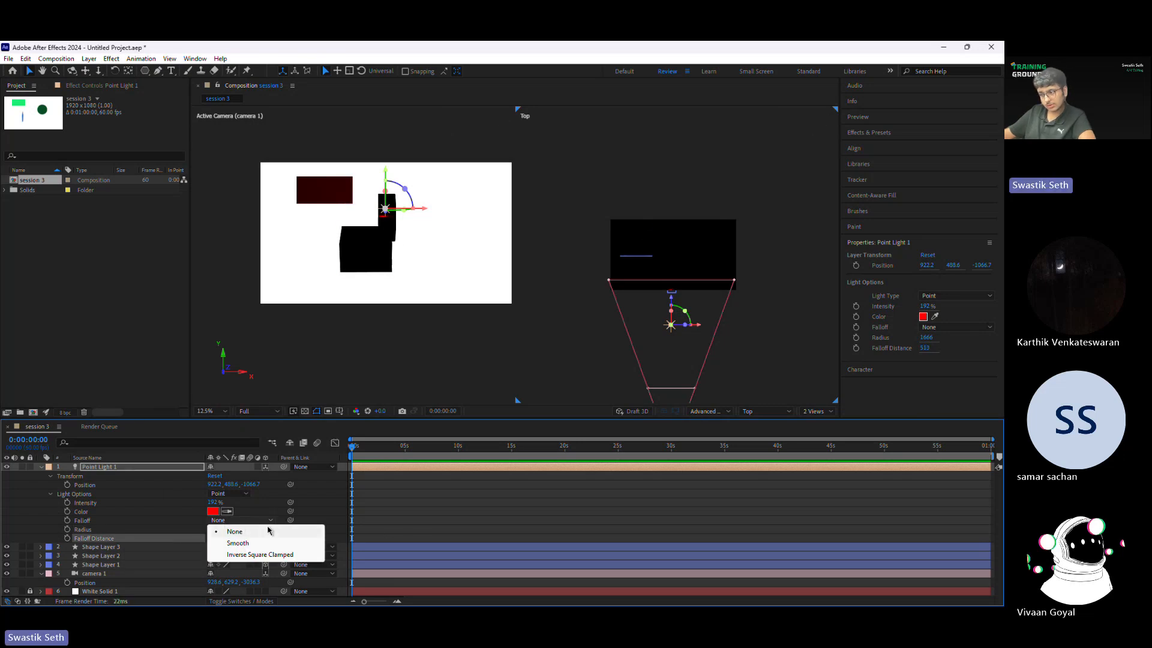
pyautogui.click(237, 543)
pyautogui.moveTo(215, 537); pyautogui.dragTo(496, 531)
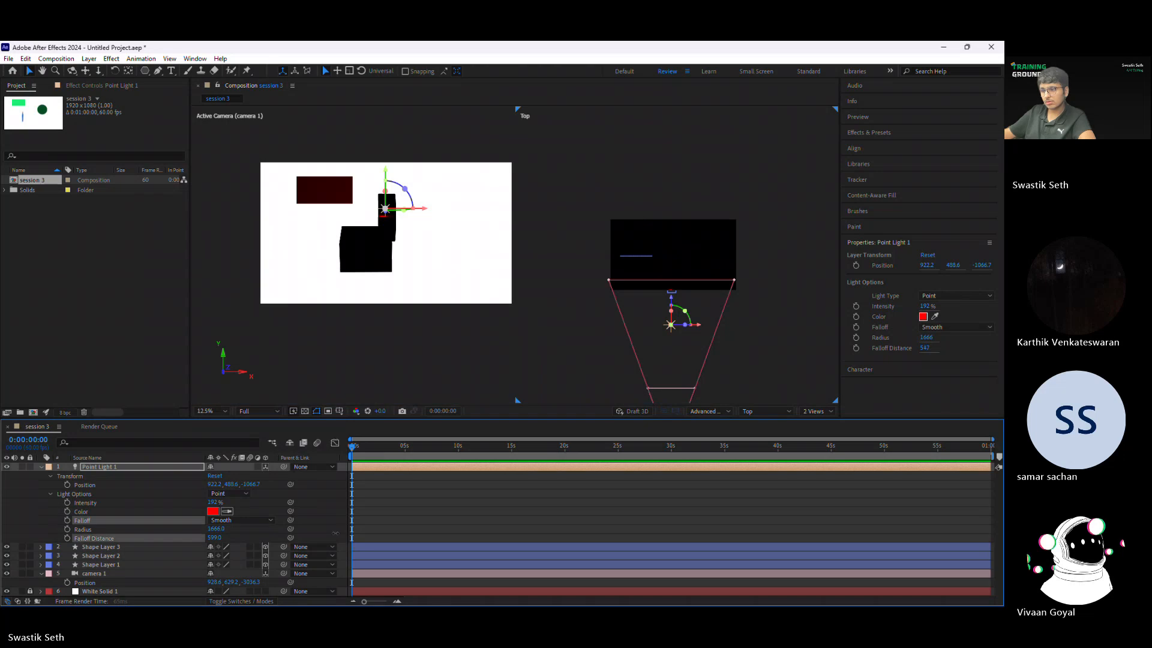
pyautogui.moveTo(680, 532); pyautogui.dragTo(707, 532)
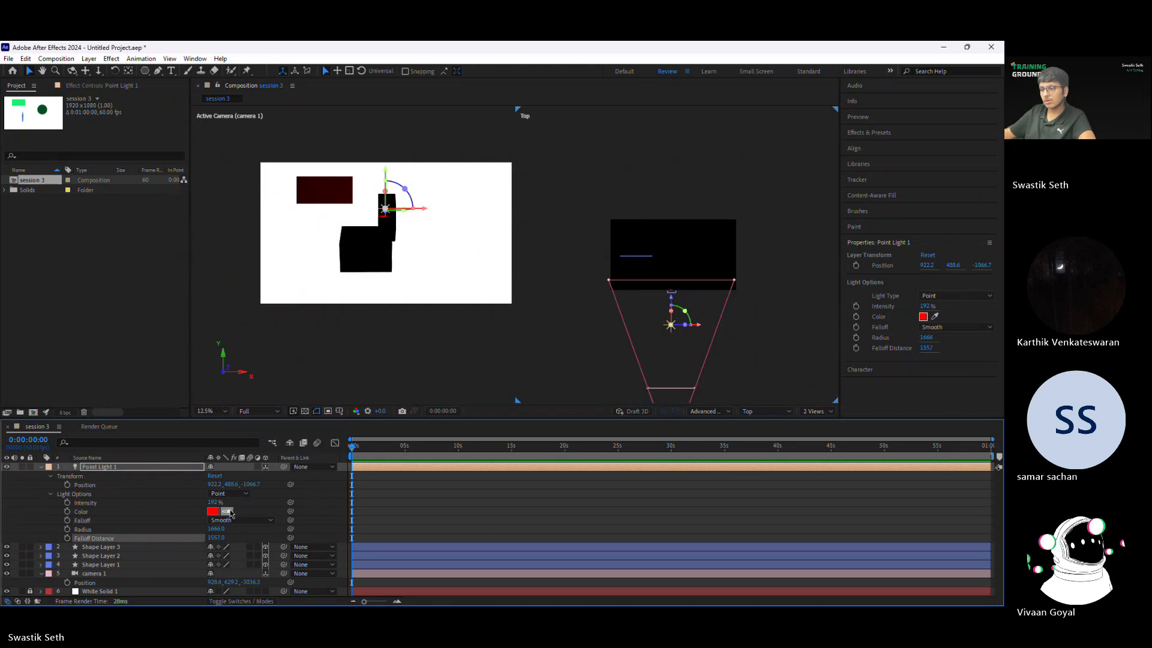
# Step: Change the point light's color to white
pyautogui.click(212, 519)
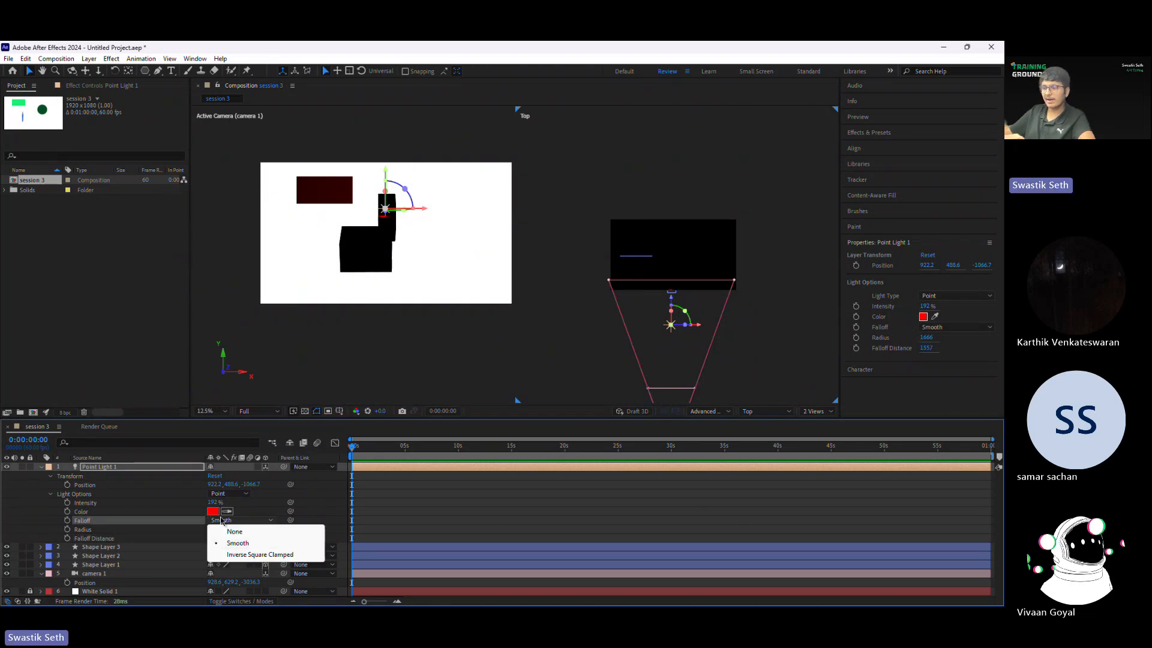
pyautogui.click(215, 512)
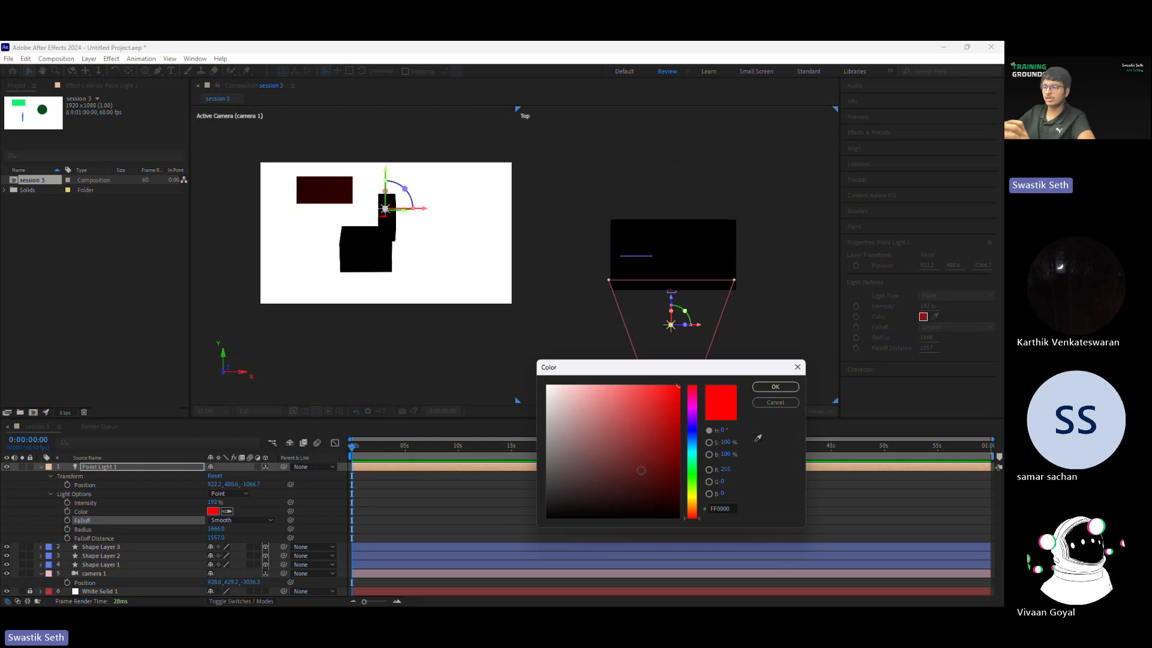
pyautogui.press('Return')
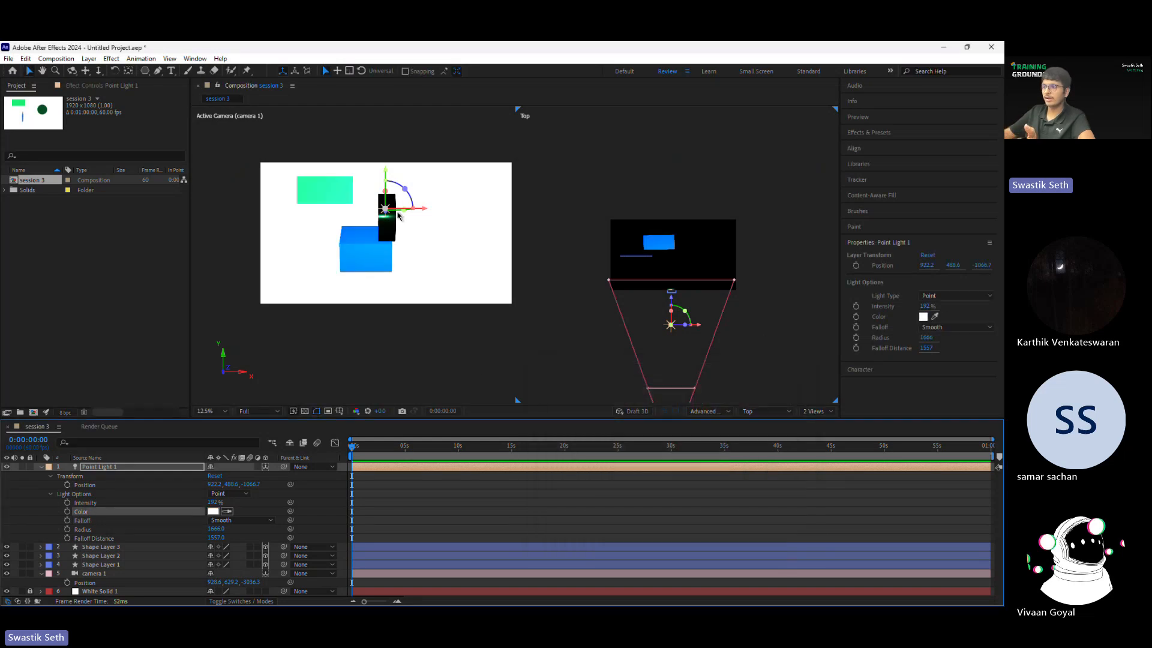
pyautogui.click(213, 511)
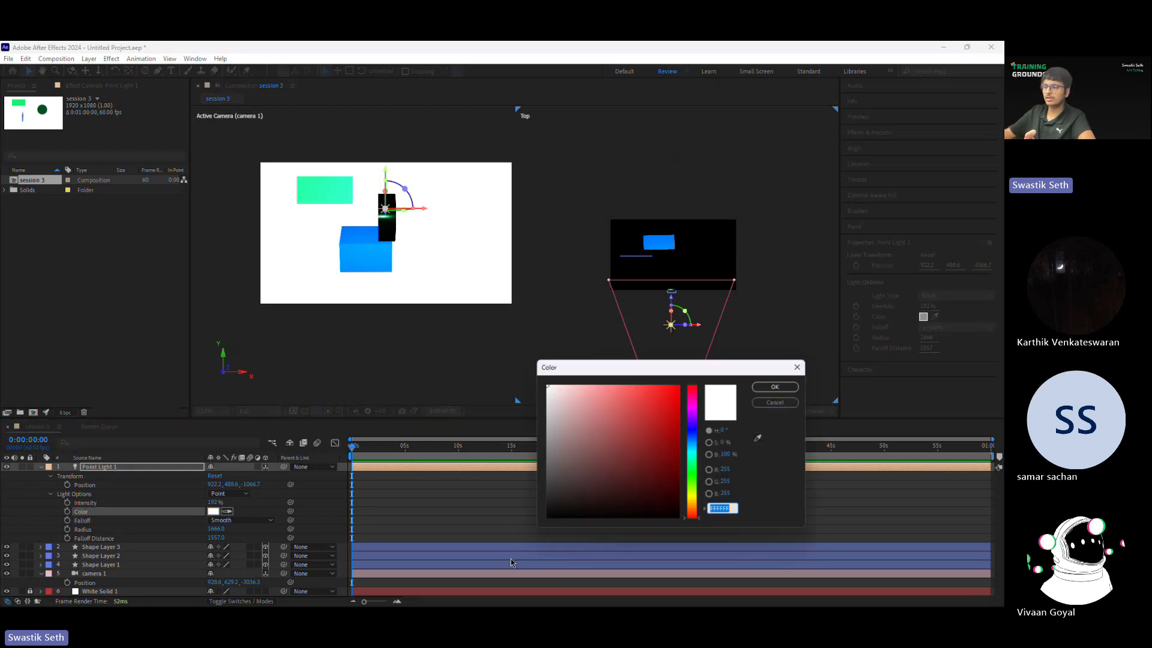
pyautogui.click(769, 407)
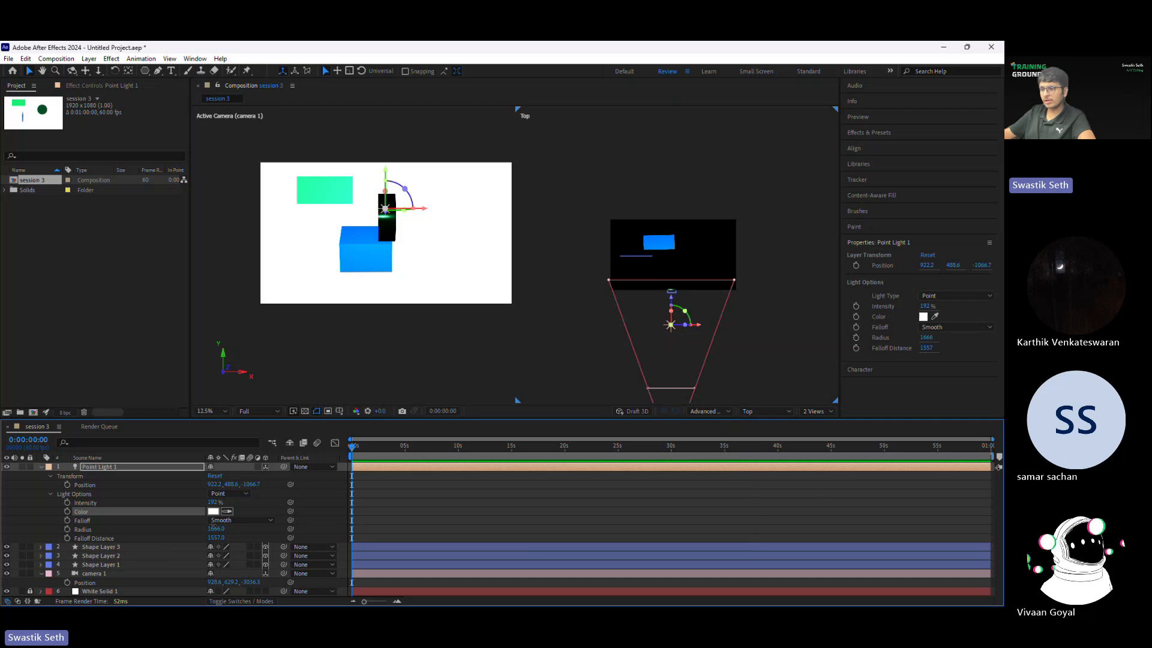
# Step: Raise the point light's Radius to about 2242 and Intensity to about 1085%, and set its color to pure red FF0000
pyautogui.moveTo(214, 527); pyautogui.dragTo(672, 498)
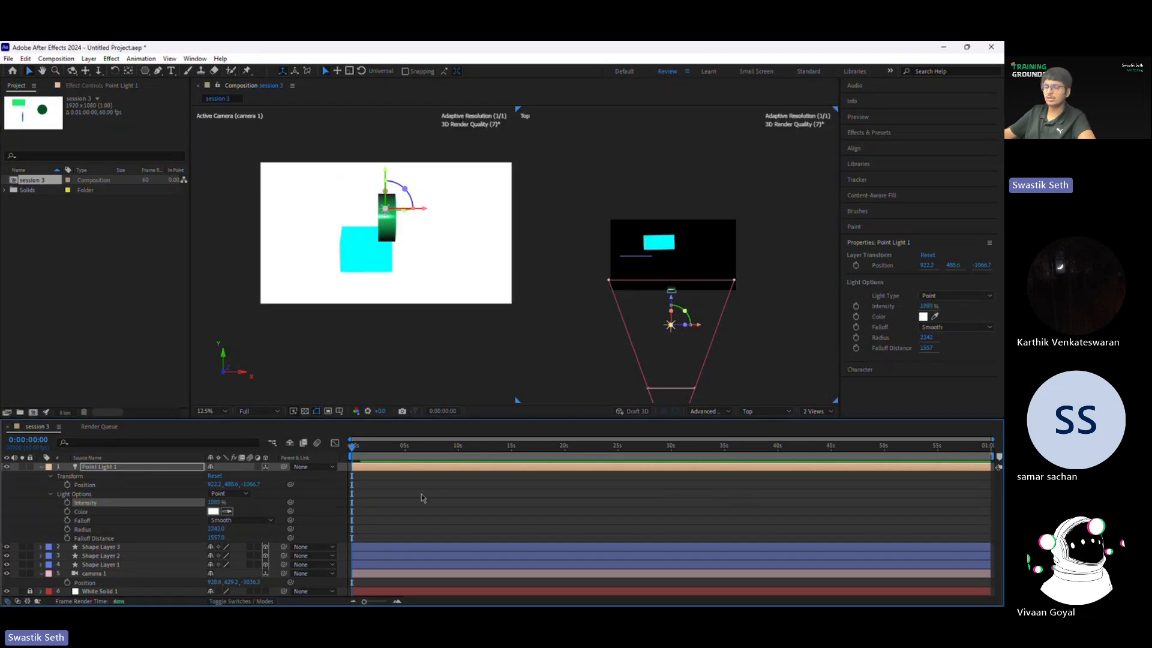
pyautogui.click(214, 511)
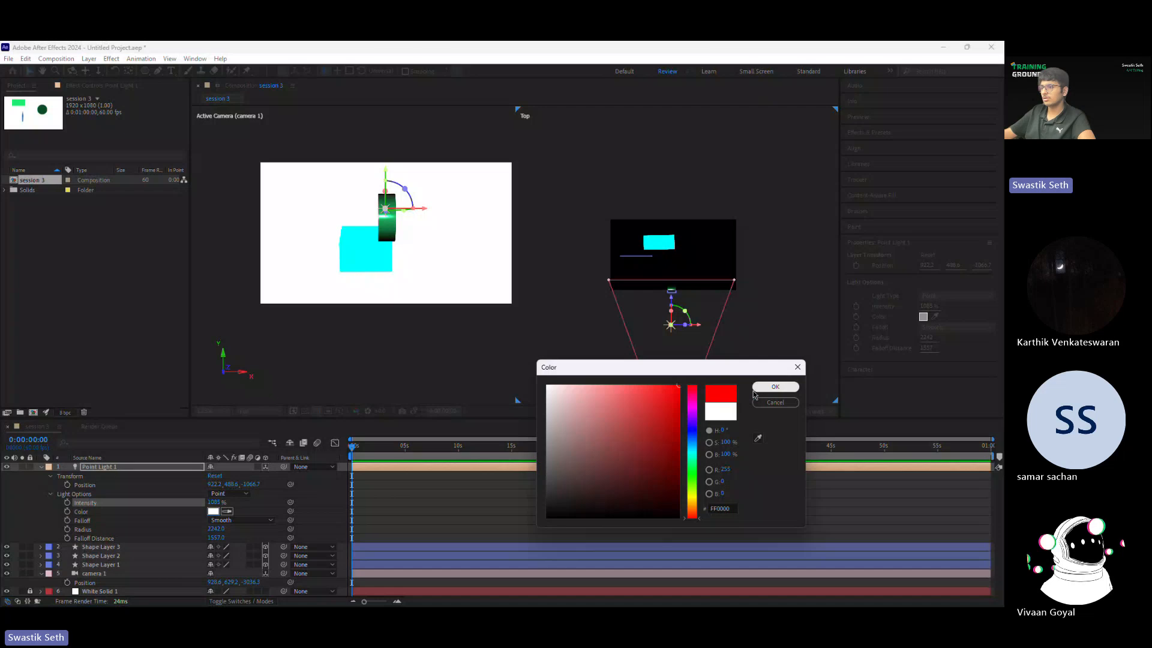
pyautogui.click(775, 387)
# Step: Move the point light below the red rectangle, beside the black box, to about X 495, Y 773
pyautogui.moveTo(387, 177); pyautogui.dragTo(383, 227)
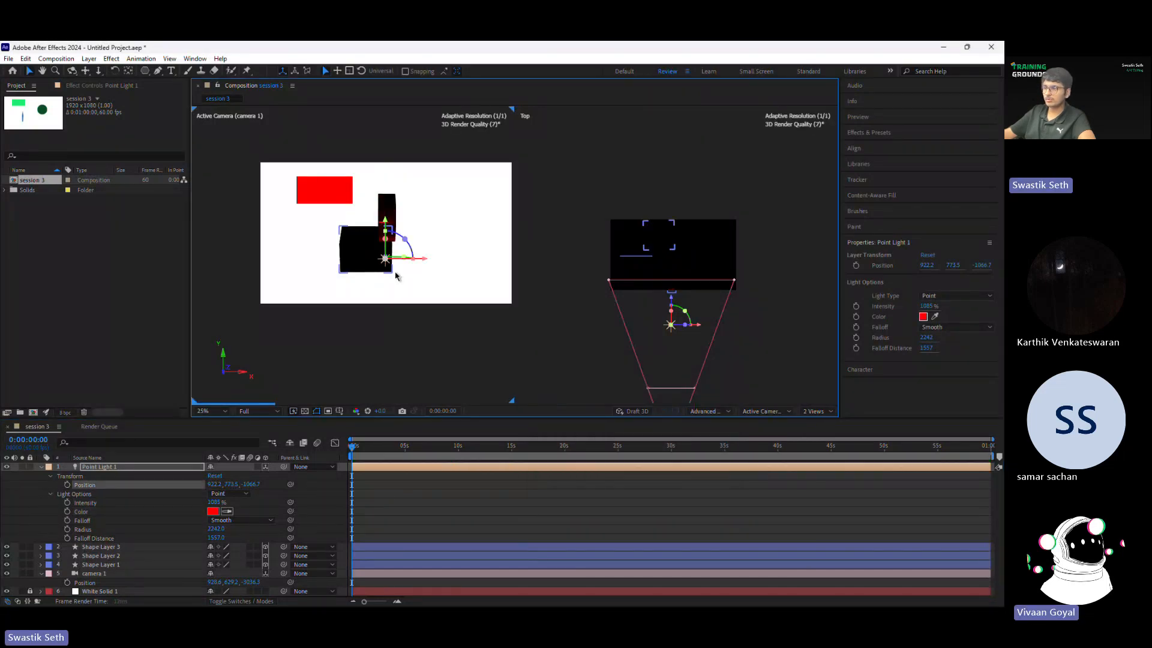
pyautogui.moveTo(419, 264); pyautogui.dragTo(346, 267)
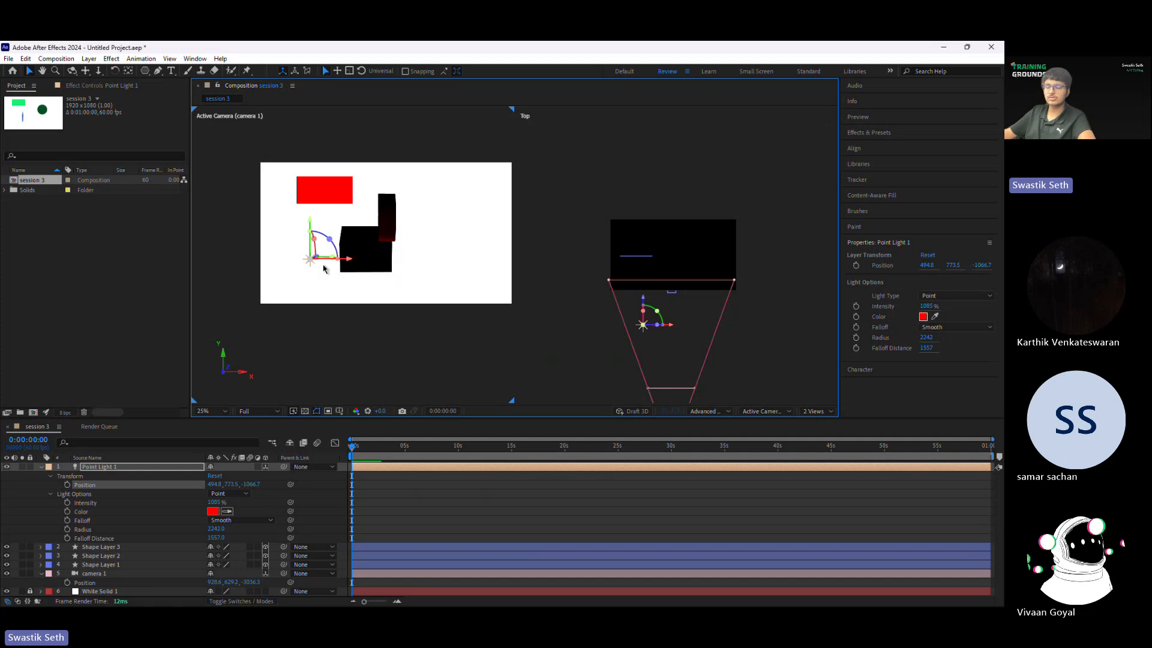
# Step: Rotate the extruded cylinder and the extruded pentagon so that their front faces turn toward the camera
pyautogui.click(675, 297)
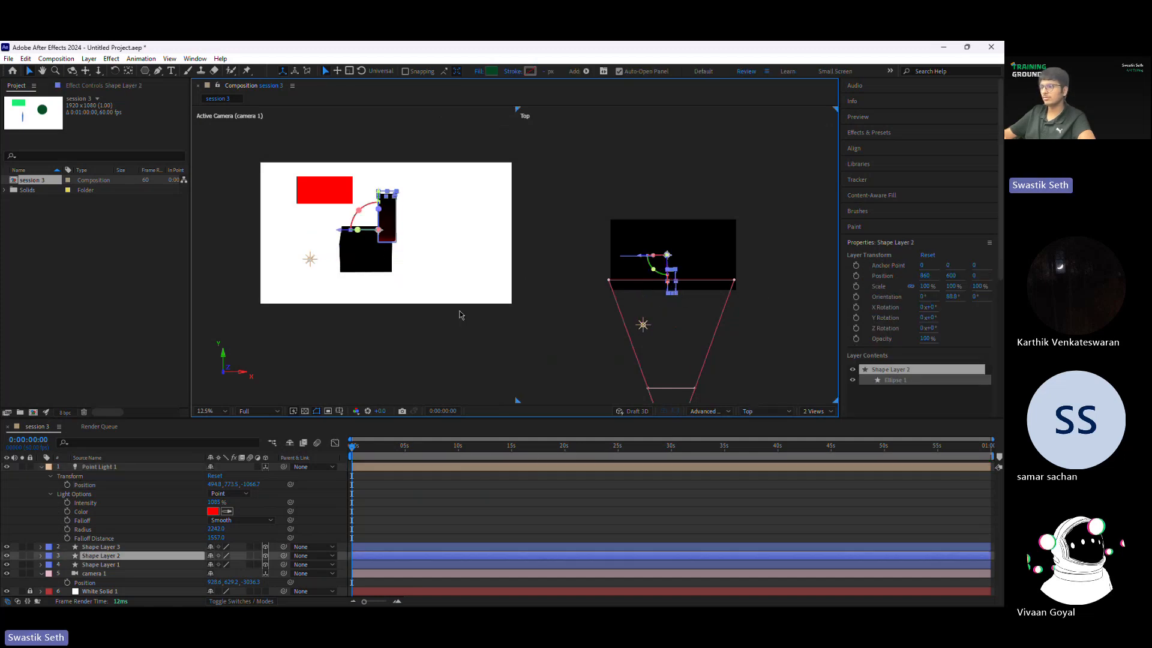
pyautogui.moveTo(357, 230); pyautogui.dragTo(450, 211)
pyautogui.click(369, 253)
# Step: Move the point light over the cylinder's front face, to about X 1073, Y 515, Z -939
pyautogui.click(309, 258)
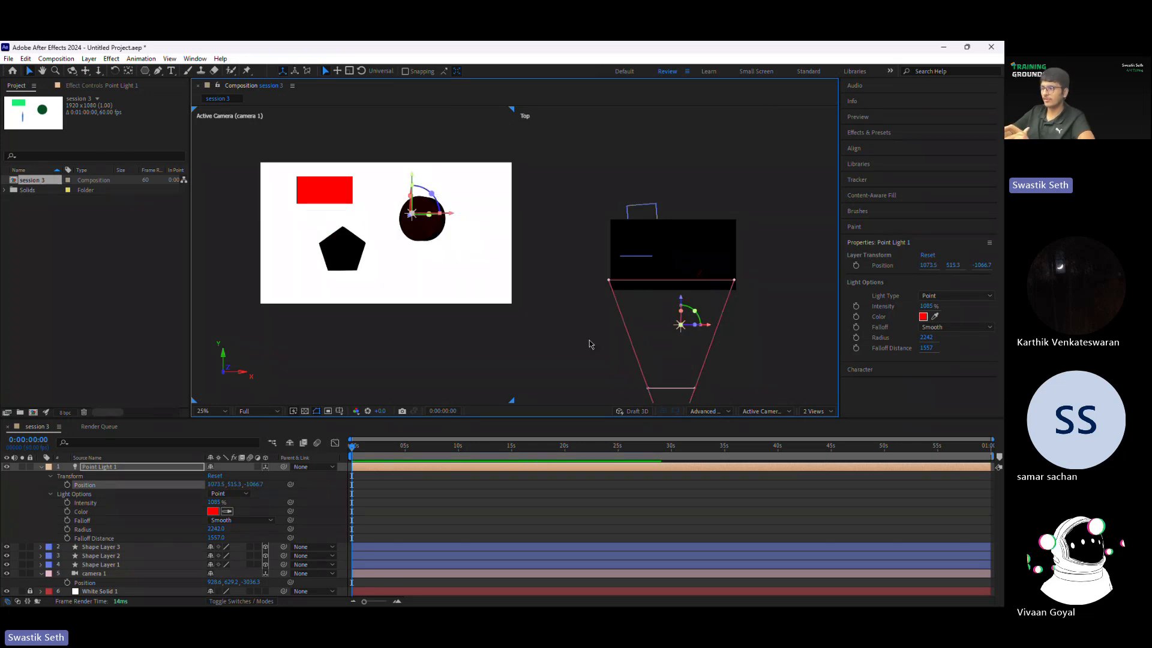
pyautogui.moveTo(681, 300); pyautogui.dragTo(670, 327)
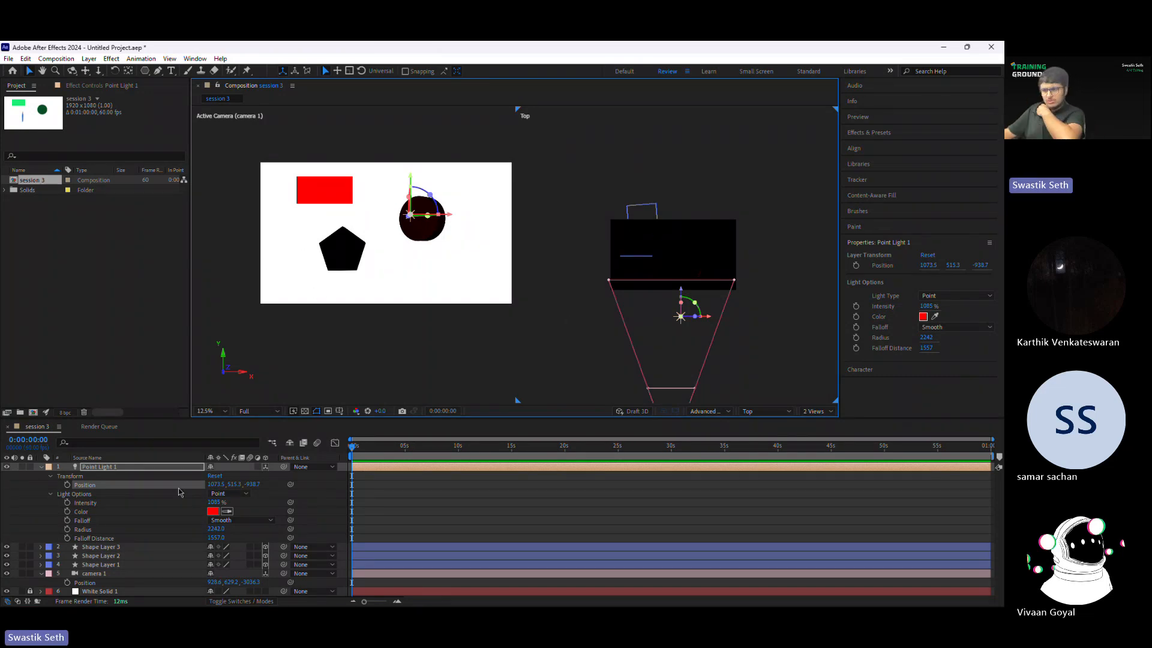
# Step: Collapse the point light's properties in the timeline and expand the property groups of Shape Layer 3
pyautogui.click(51, 493)
pyautogui.click(50, 476)
pyautogui.click(40, 467)
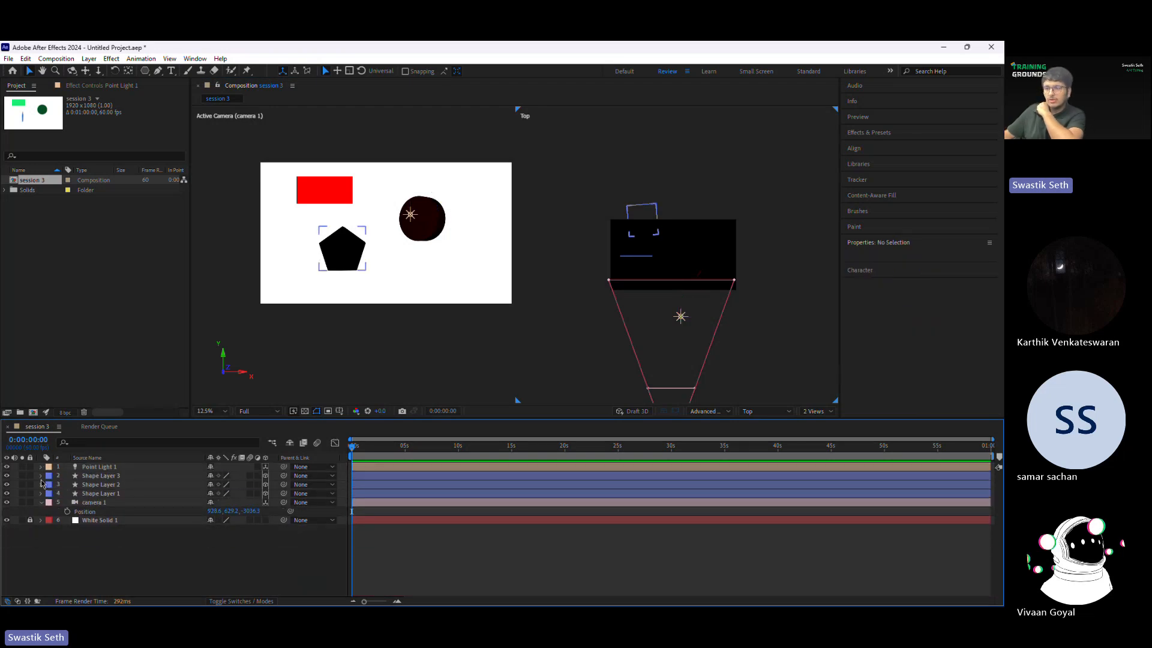
pyautogui.click(40, 476)
pyautogui.click(50, 503)
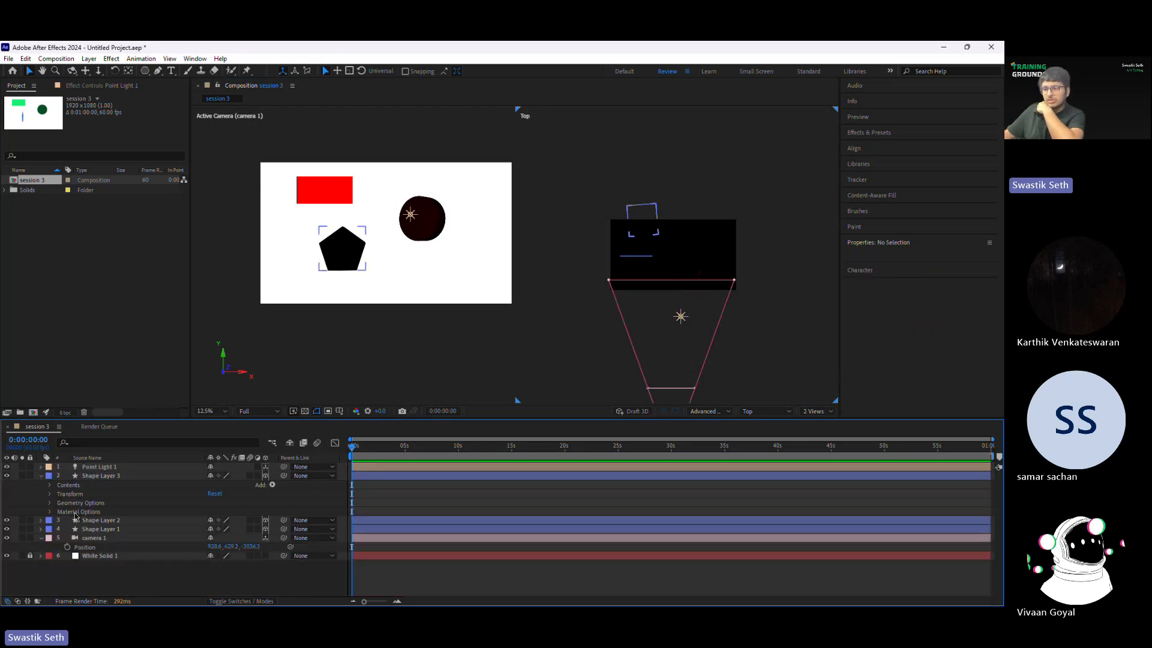
# Step: Switch the composition's 3D renderer from Advanced 3D to Cinema 4D
pyautogui.click(728, 412)
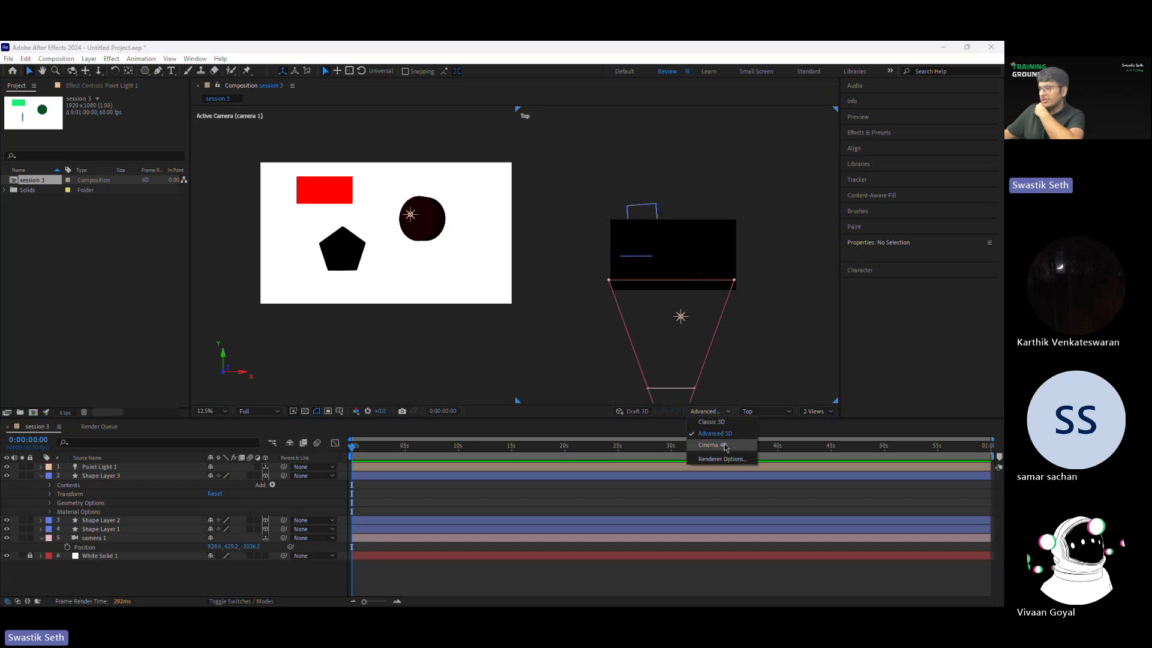
pyautogui.click(724, 446)
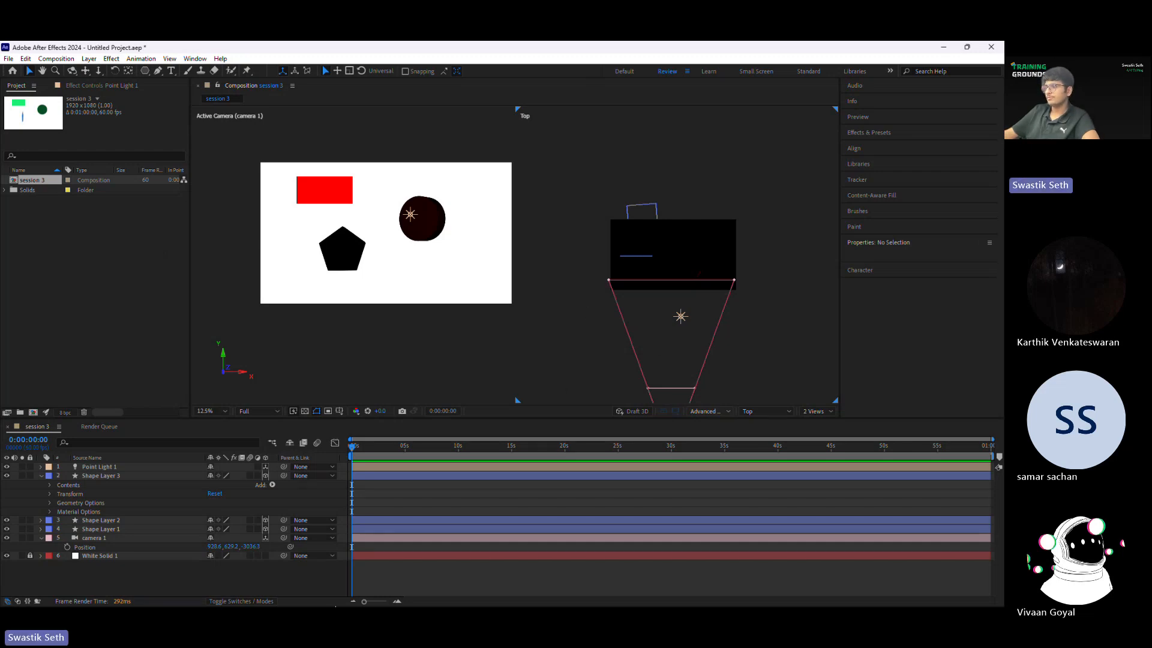
pyautogui.click(484, 600)
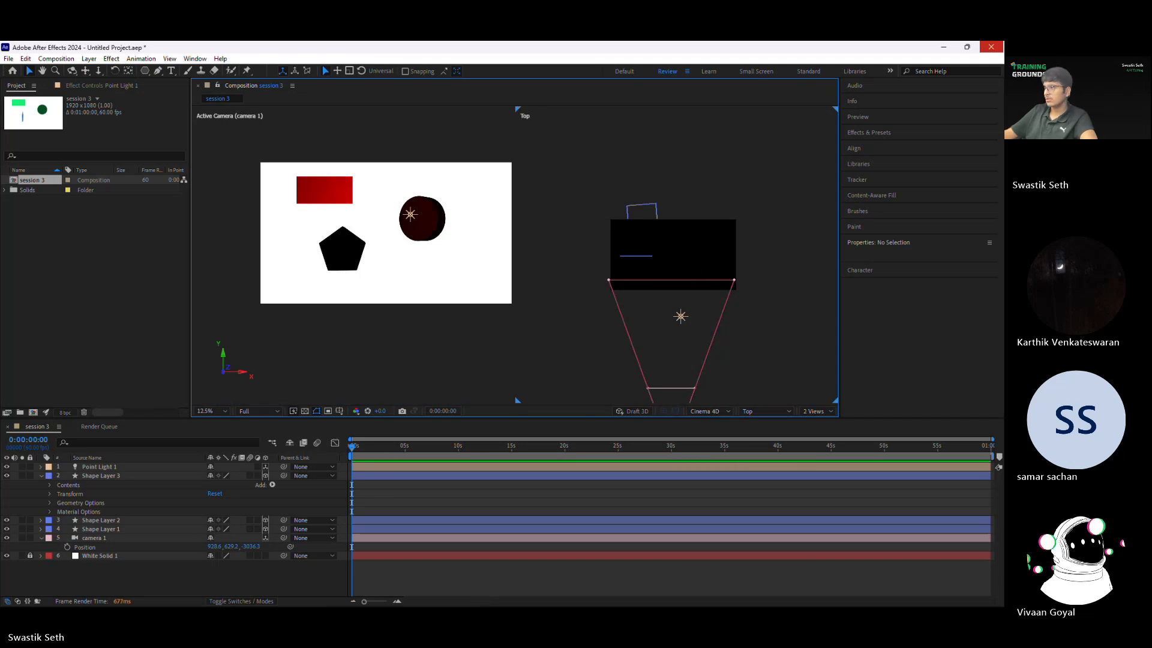
# Step: Open the settings for a new composition and dismiss them without creating one
pyautogui.hotkey('ctrl', 'n')
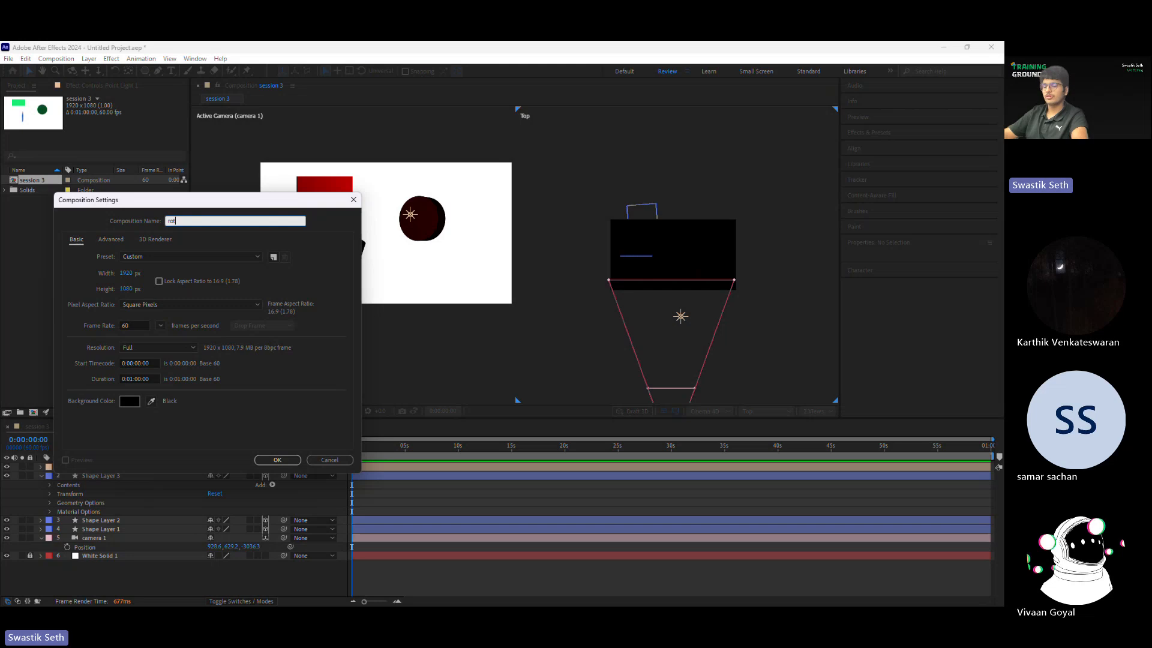
pyautogui.click(332, 459)
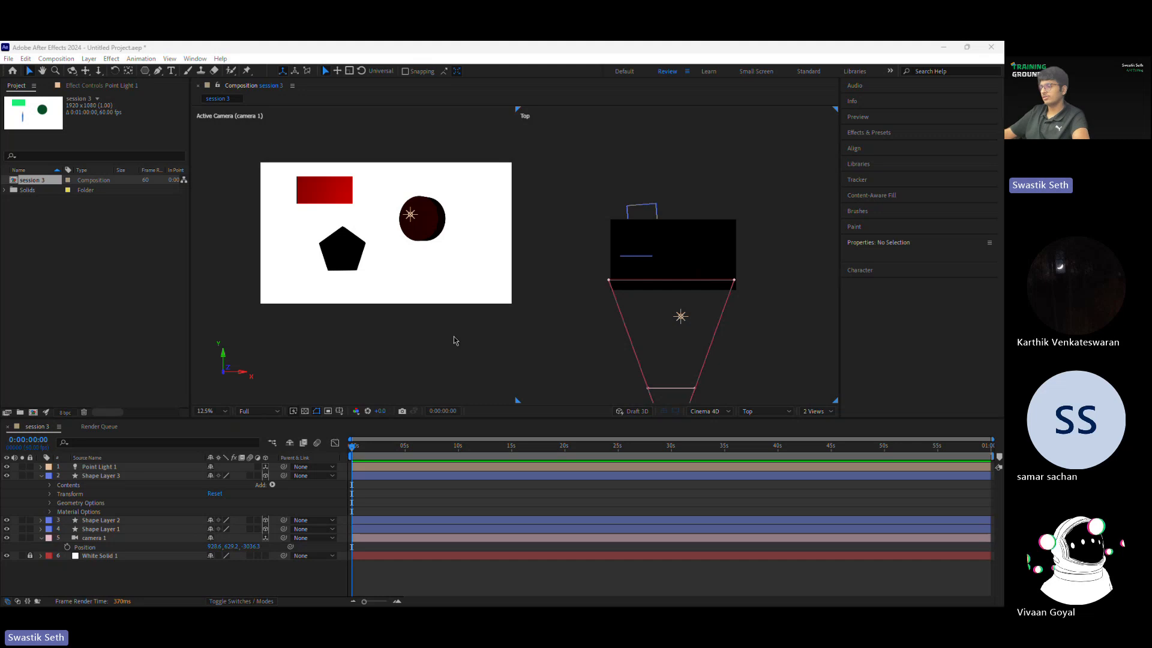
# Step: Switch to the Teams meeting and stop sharing the screen
pyautogui.hotkey('alt', 'Tab')
pyautogui.click(943, 47)
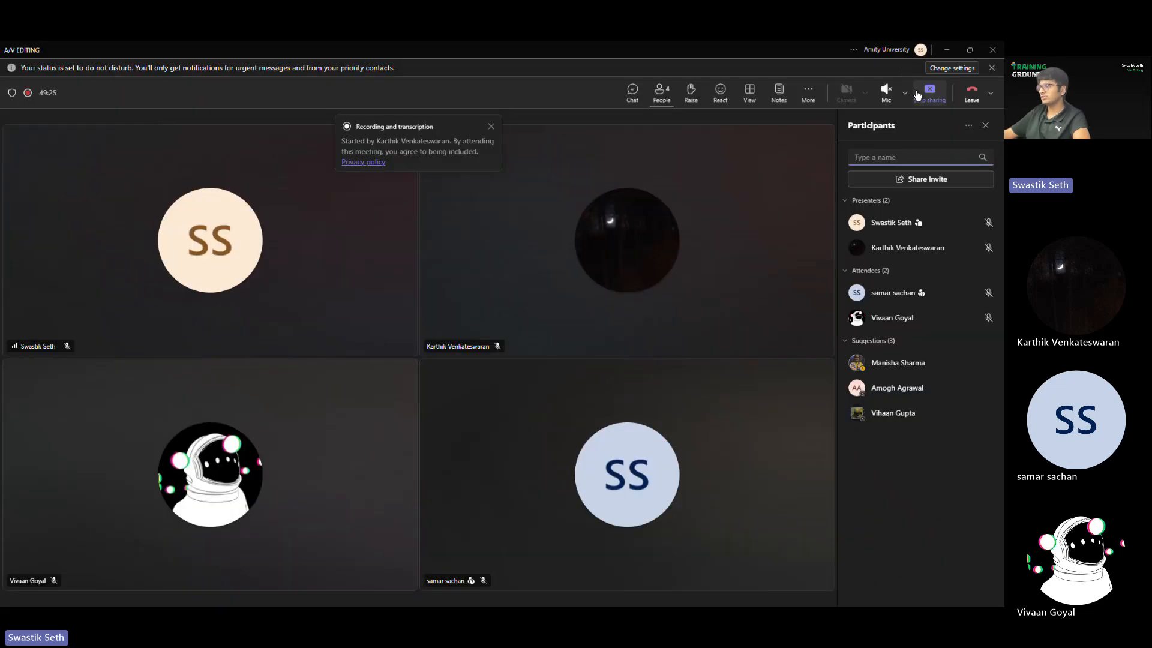
pyautogui.click(919, 94)
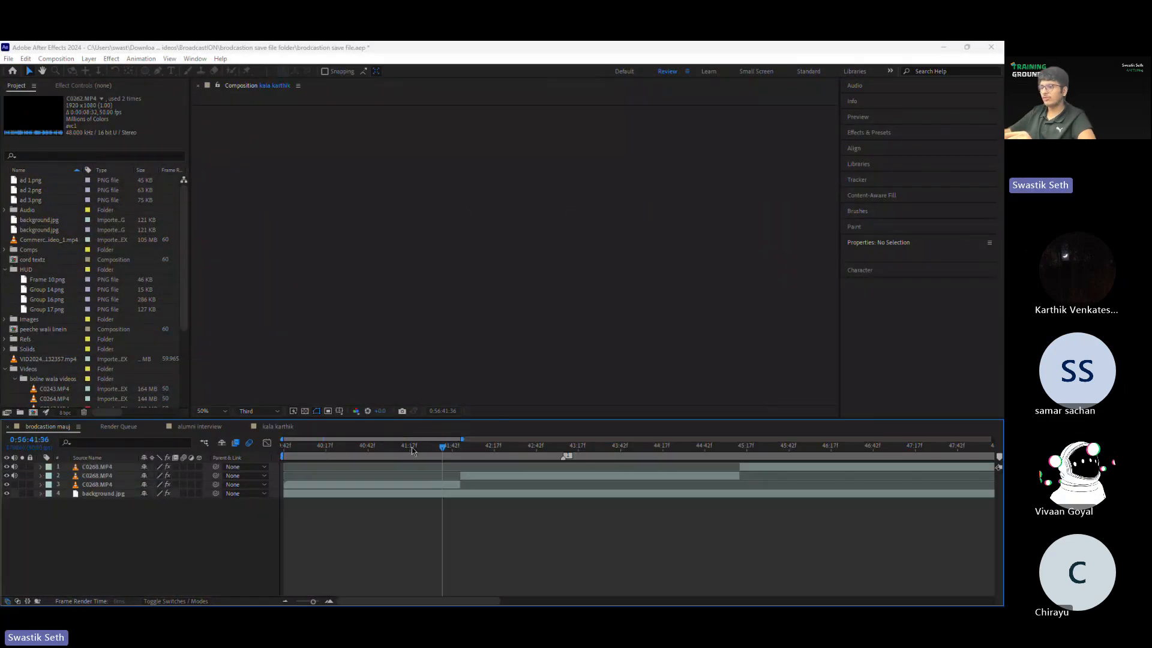
# Step: Show the brodcastion mauj composition, look through its audio layers and move the current time to about 0:00:13:08
pyautogui.click(57, 426)
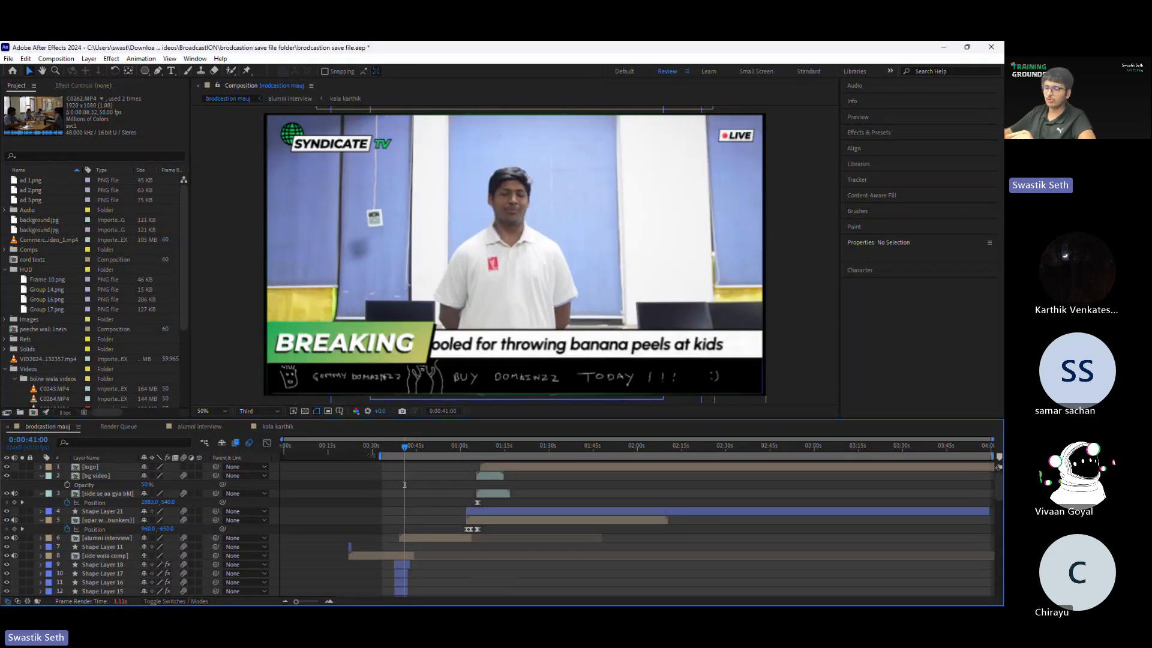
pyautogui.scroll(-15, 407, 507)
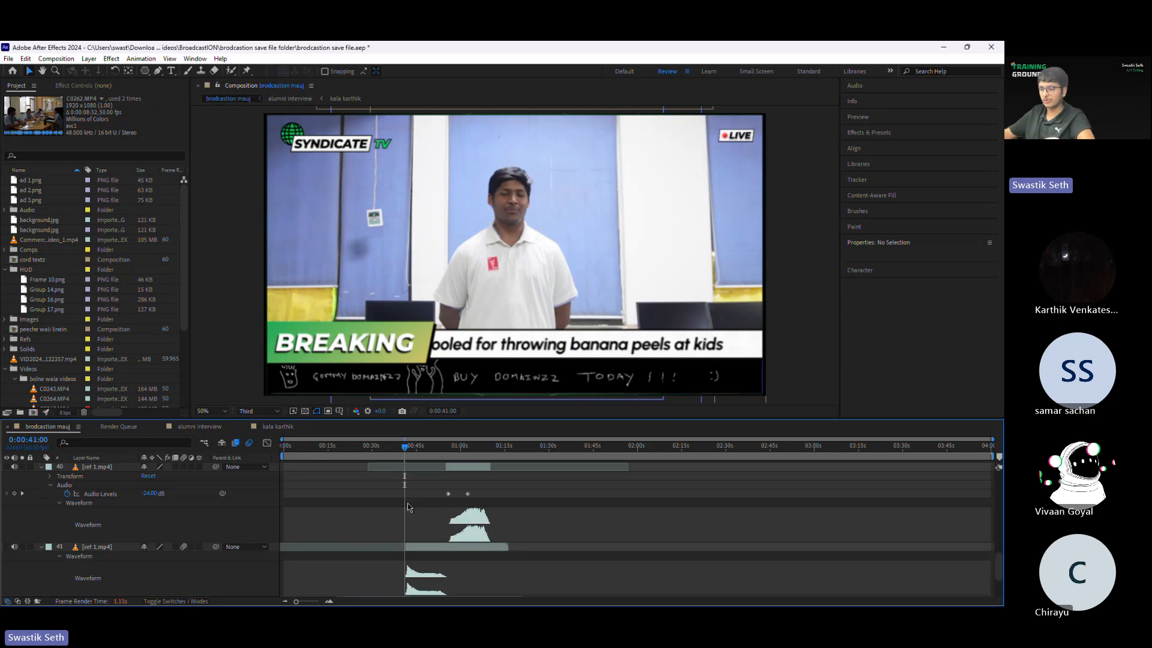
pyautogui.scroll(-3, 408, 503)
pyautogui.moveTo(405, 456)
pyautogui.mouseDown()
pyautogui.moveTo(310, 461)
pyautogui.moveTo(322, 467)
pyautogui.mouseUp()
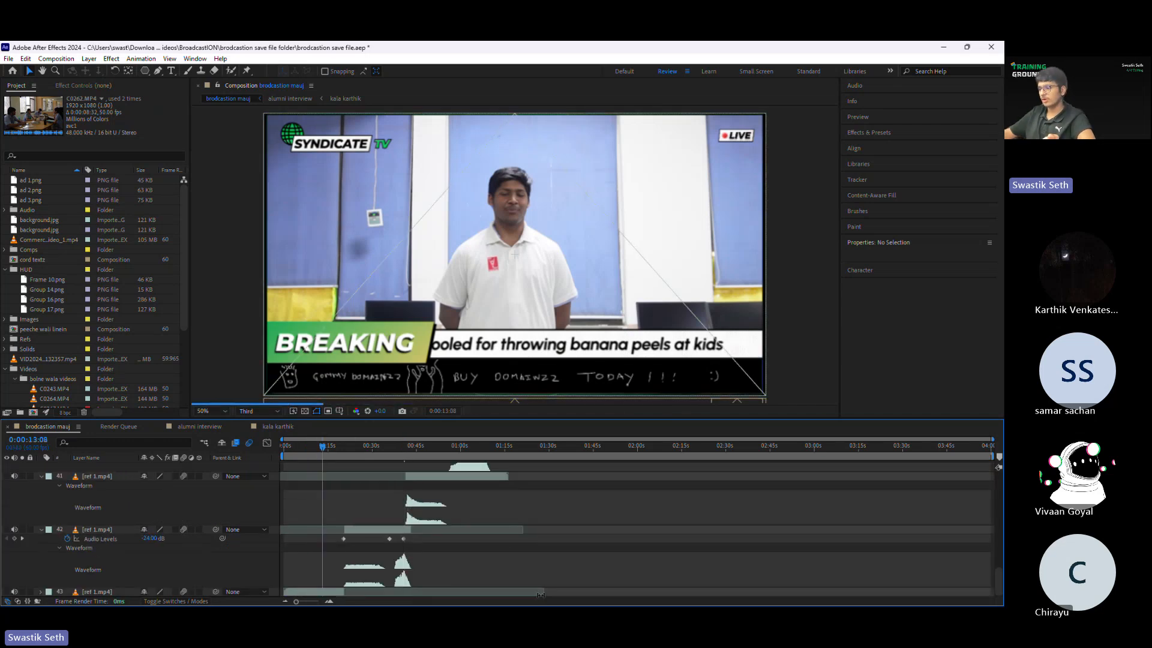
# Step: Switch to File Explorer and open the Downloads folder
pyautogui.press('super')
pyautogui.click(507, 593)
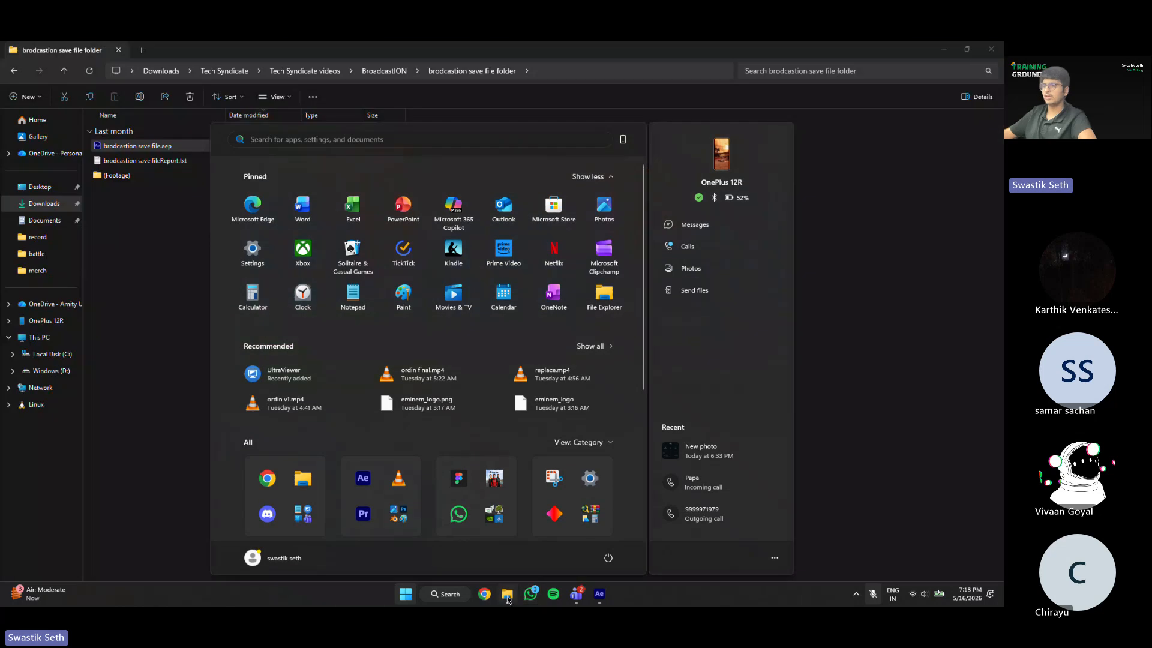
pyautogui.click(60, 203)
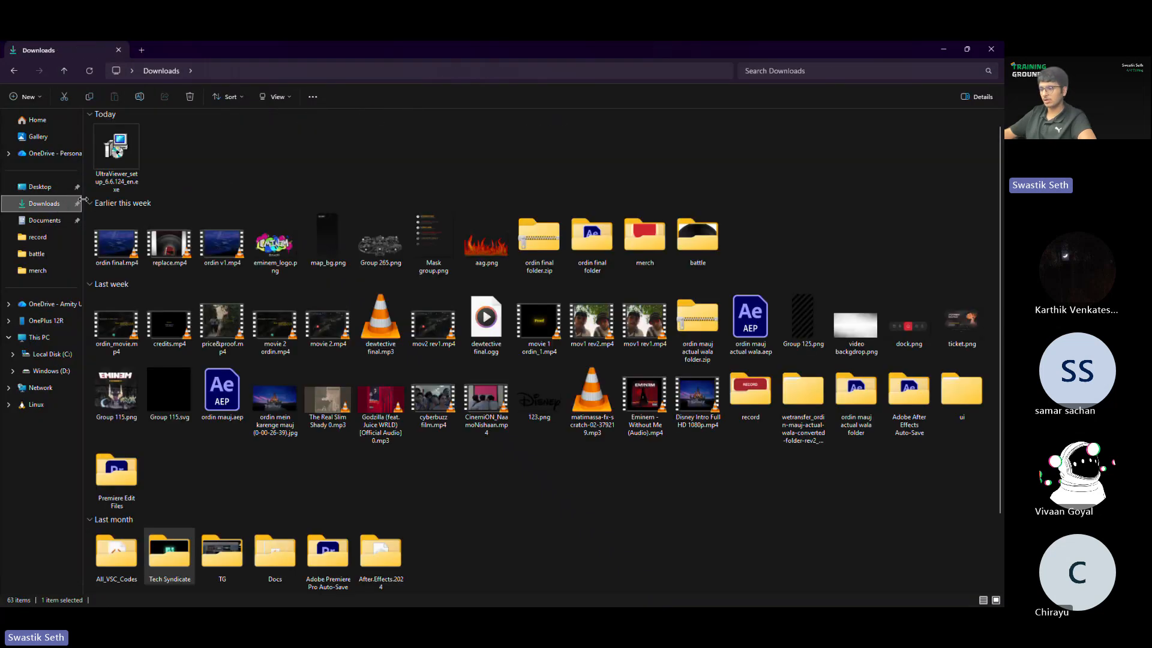
# Step: Switch to the Chrome browser, load youtube.com and open the signed-in account's own channel page
pyautogui.press('super')
pyautogui.click(532, 595)
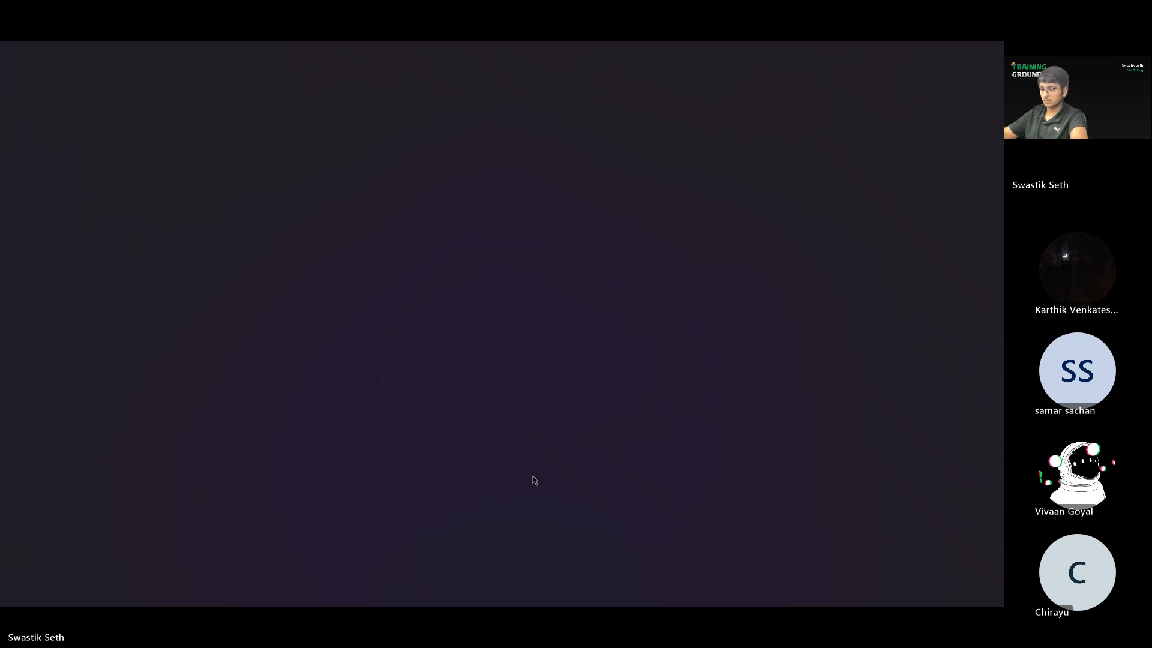
pyautogui.write('youtube.com')
pyautogui.press('Return')
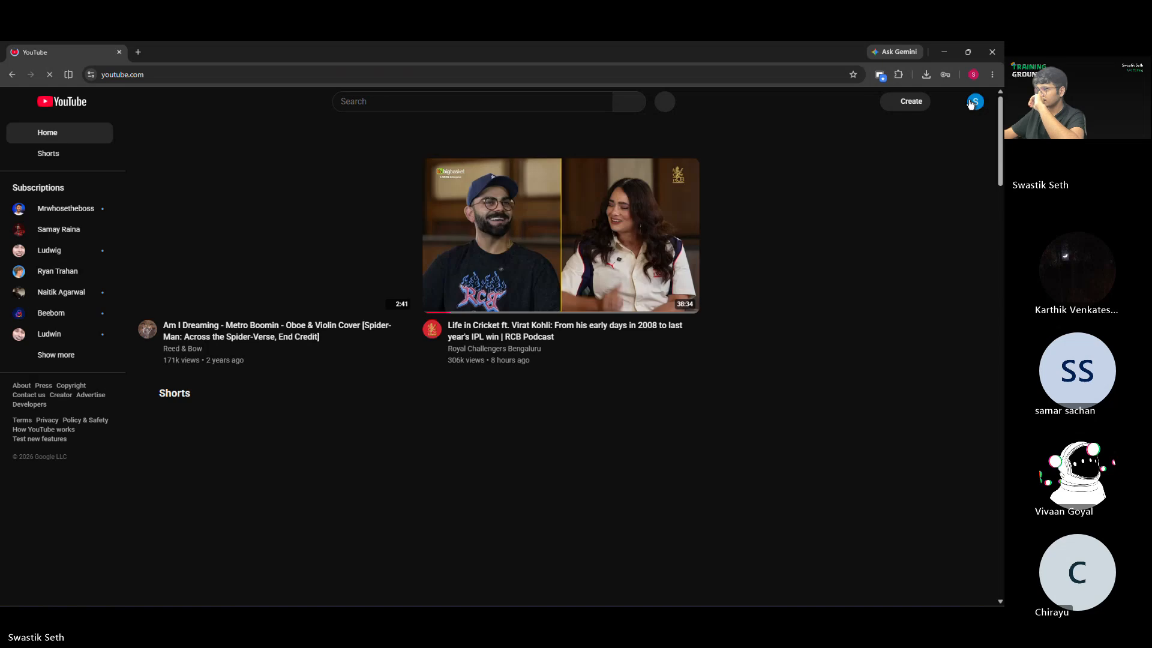
pyautogui.click(970, 103)
pyautogui.click(871, 147)
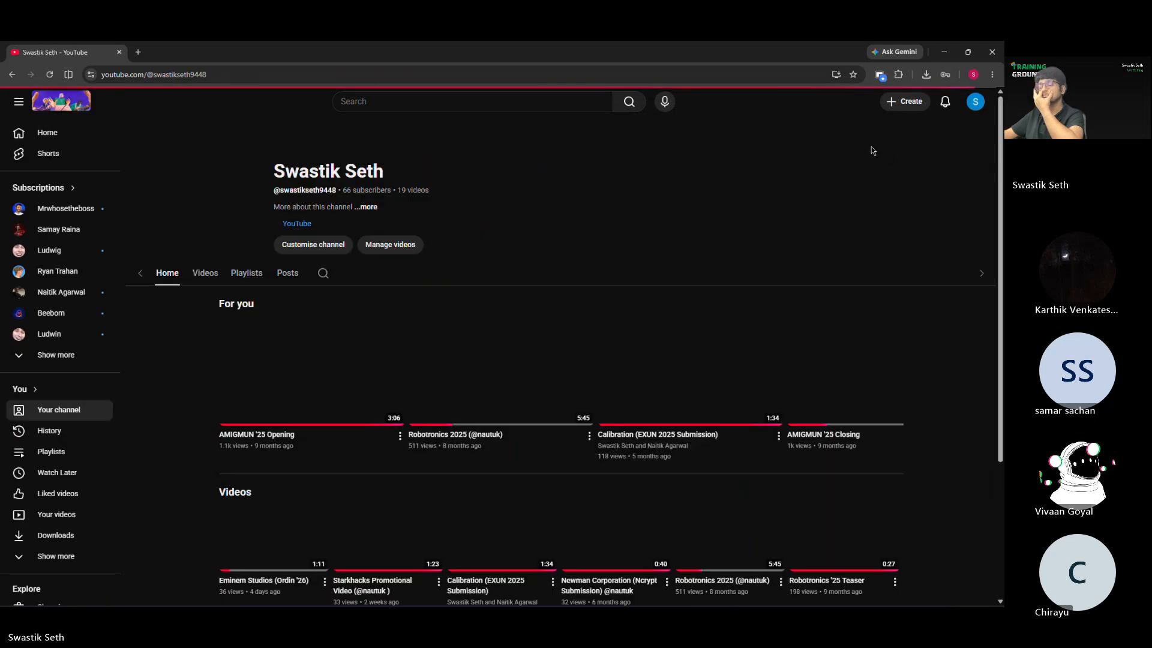
# Step: List the channel's uploaded videos, look through them, and check the video manager in YouTube Studio before returning to the channel page
pyautogui.click(275, 242)
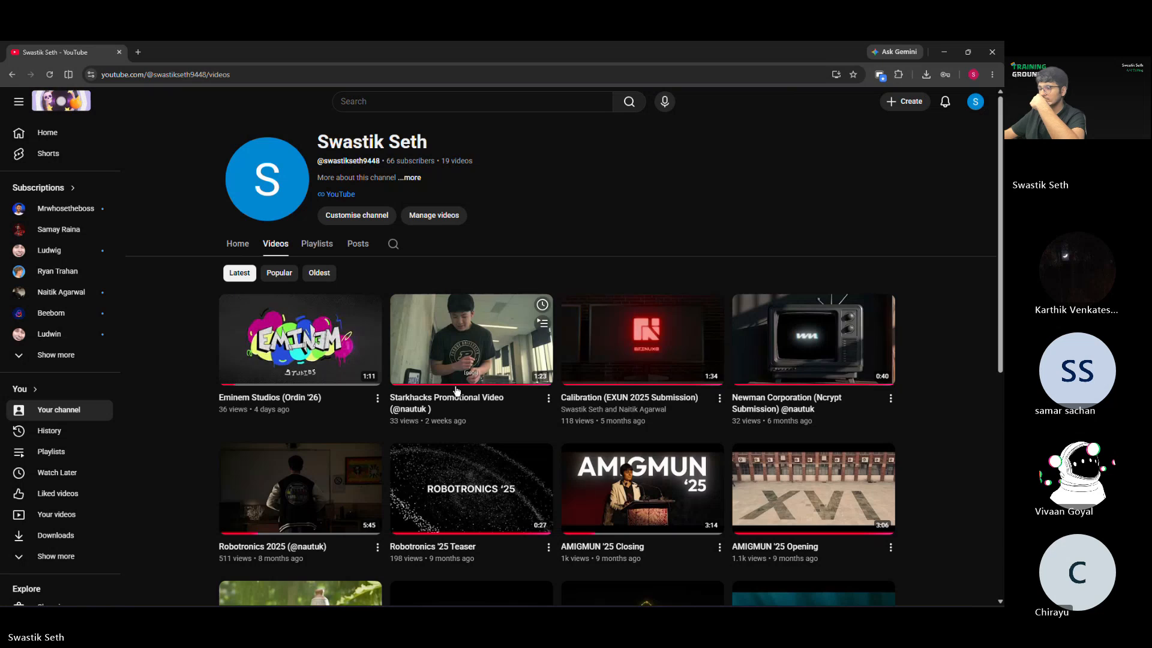
pyautogui.scroll(-1, 382, 388)
pyautogui.scroll(-2, 382, 388)
pyautogui.scroll(3, 382, 388)
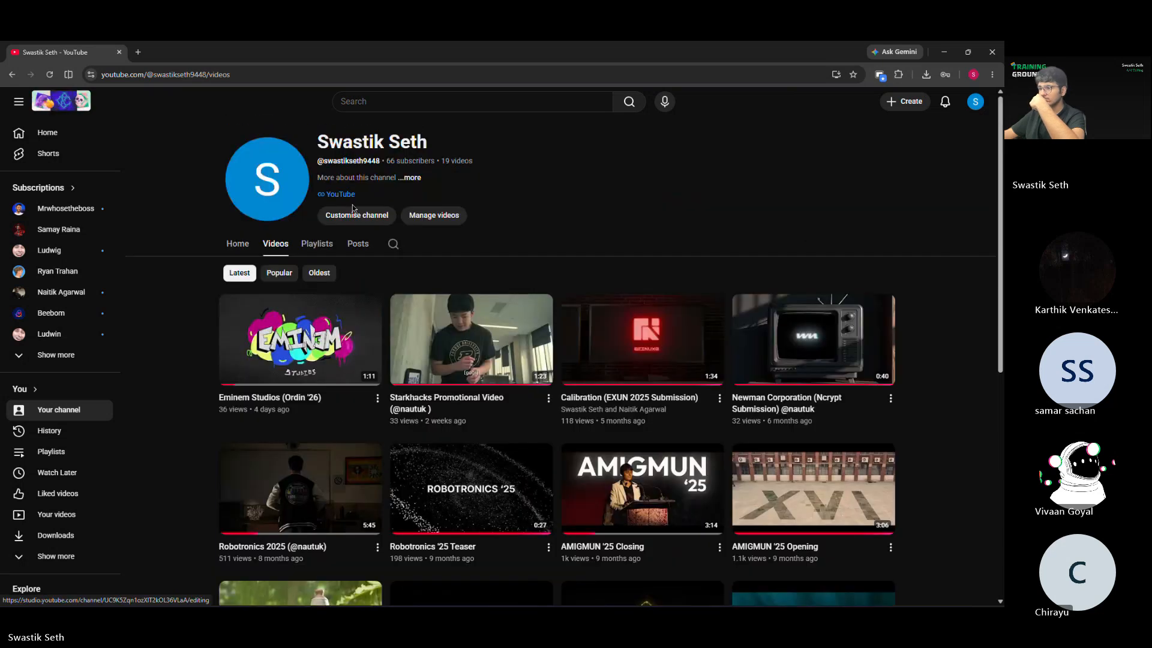
pyautogui.click(435, 216)
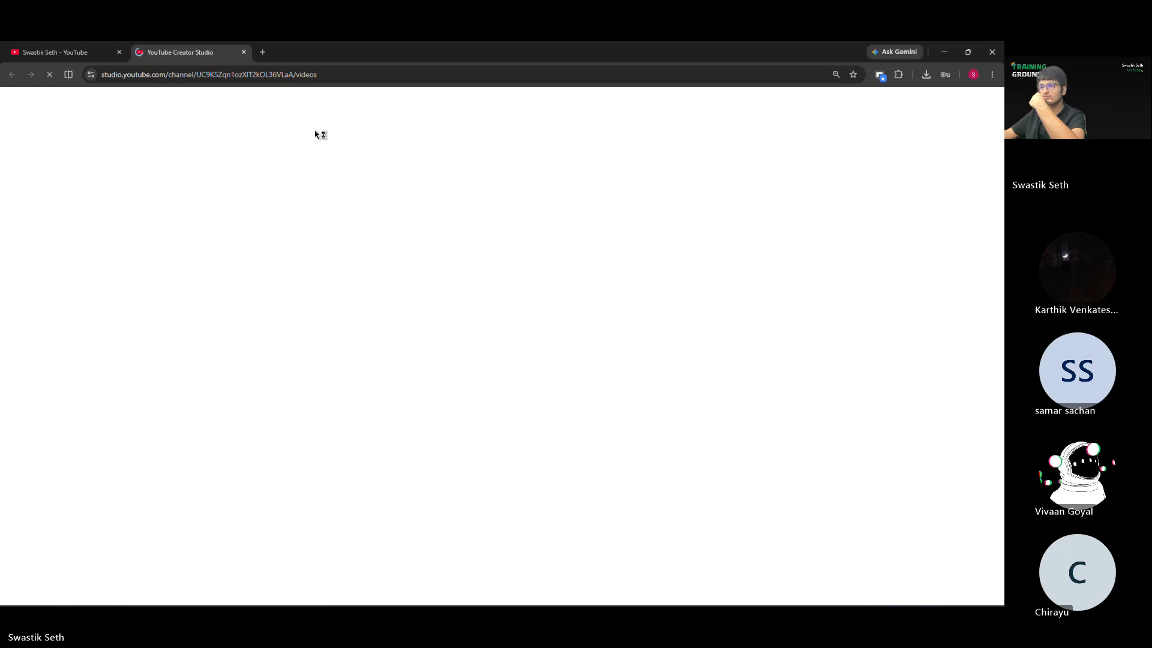
pyautogui.click(81, 52)
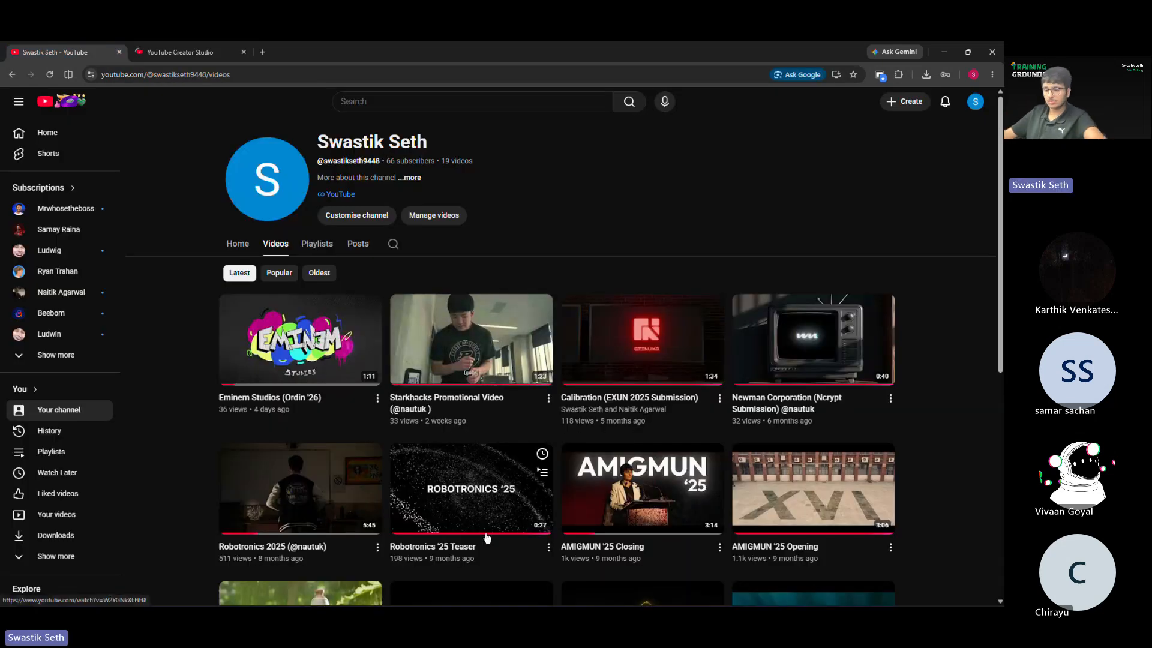
# Step: Switch to the A/V EDITING meeting window in Microsoft Teams
pyautogui.hotkey('alt', 'Tab')
pyautogui.hotkey('alt', 'Tab')
pyautogui.hotkey('alt', 'Tab')
pyautogui.hotkey('alt', 'Tab')
pyautogui.hotkey('alt', 'Tab')
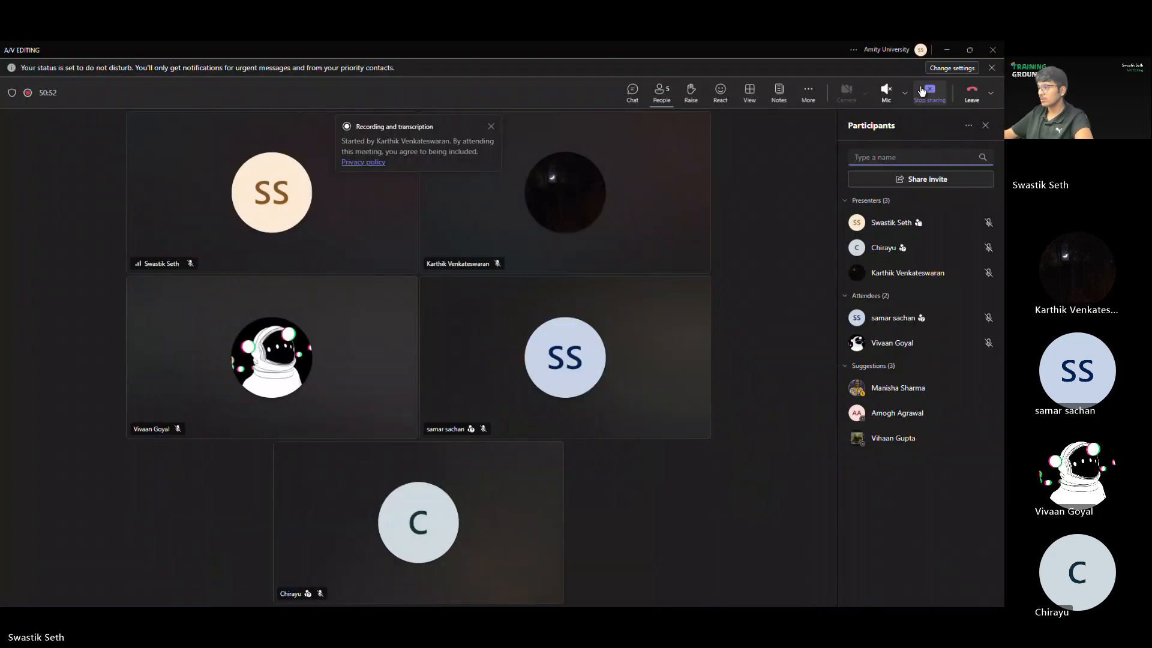
pyautogui.click(923, 92)
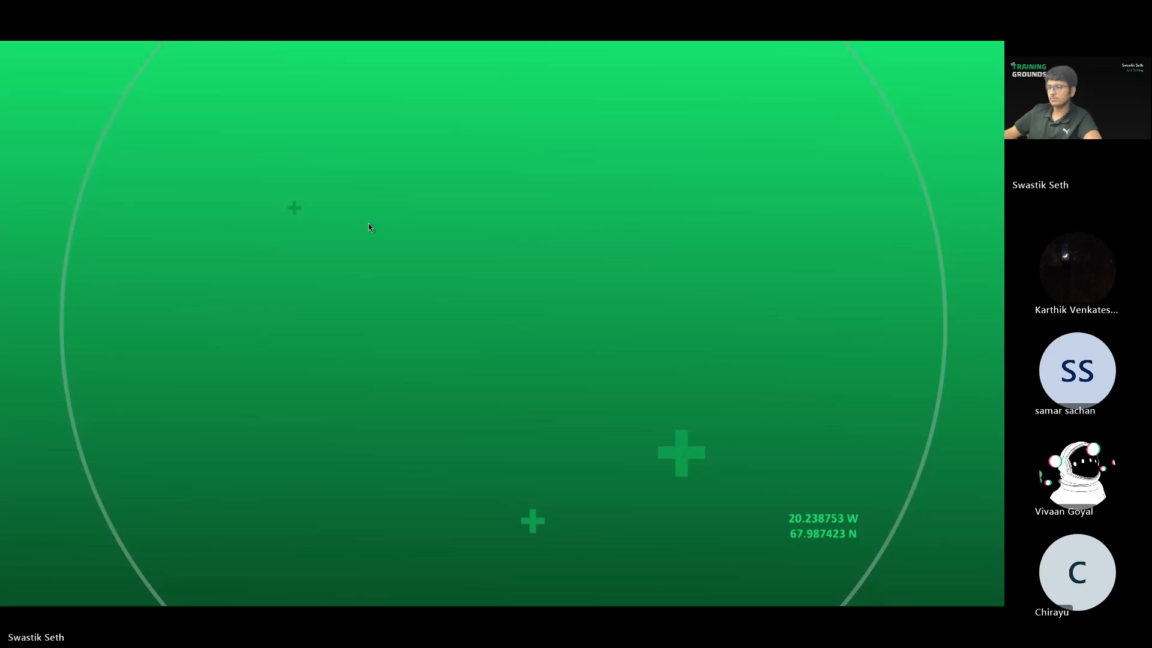
# Step: Play the Syndicate TV Promo (BroadcastION) video full screen and lower the system volume to 30
pyautogui.moveTo(502, 297)
pyautogui.click(358, 390)
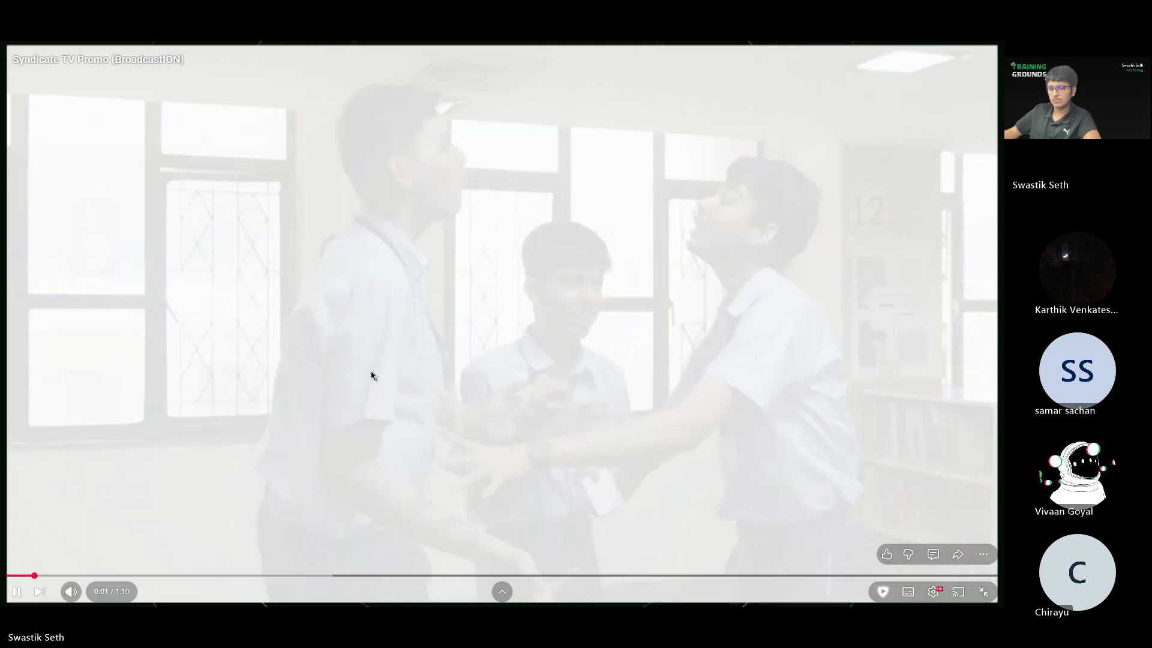
pyautogui.press('XF86AudioLowerVolume')
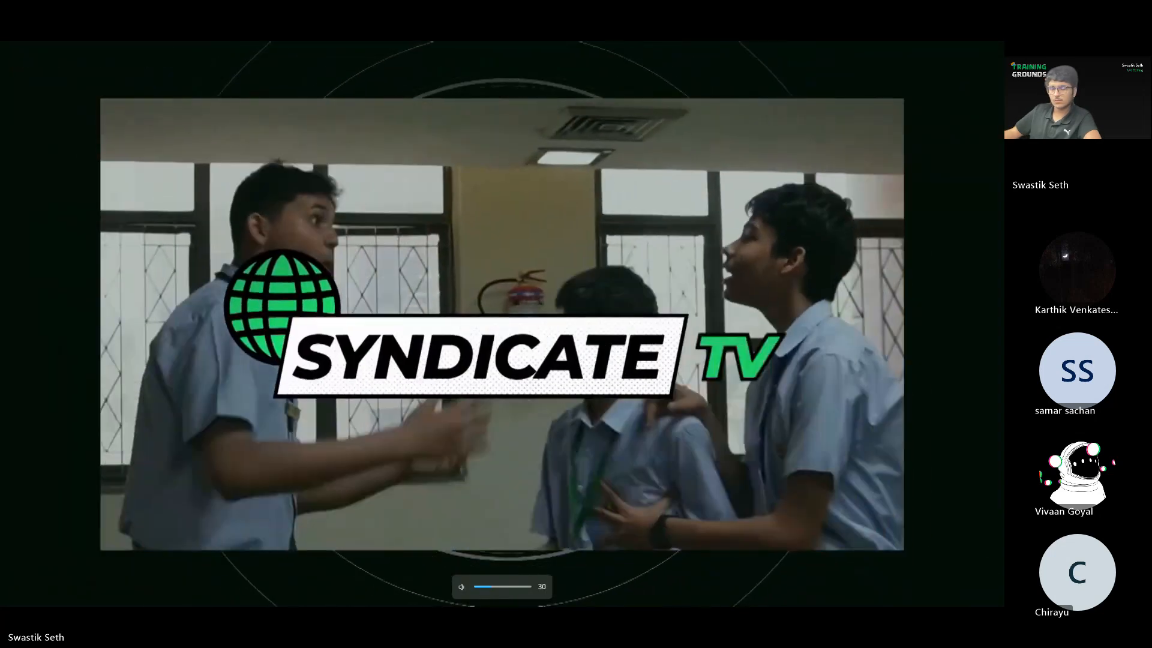
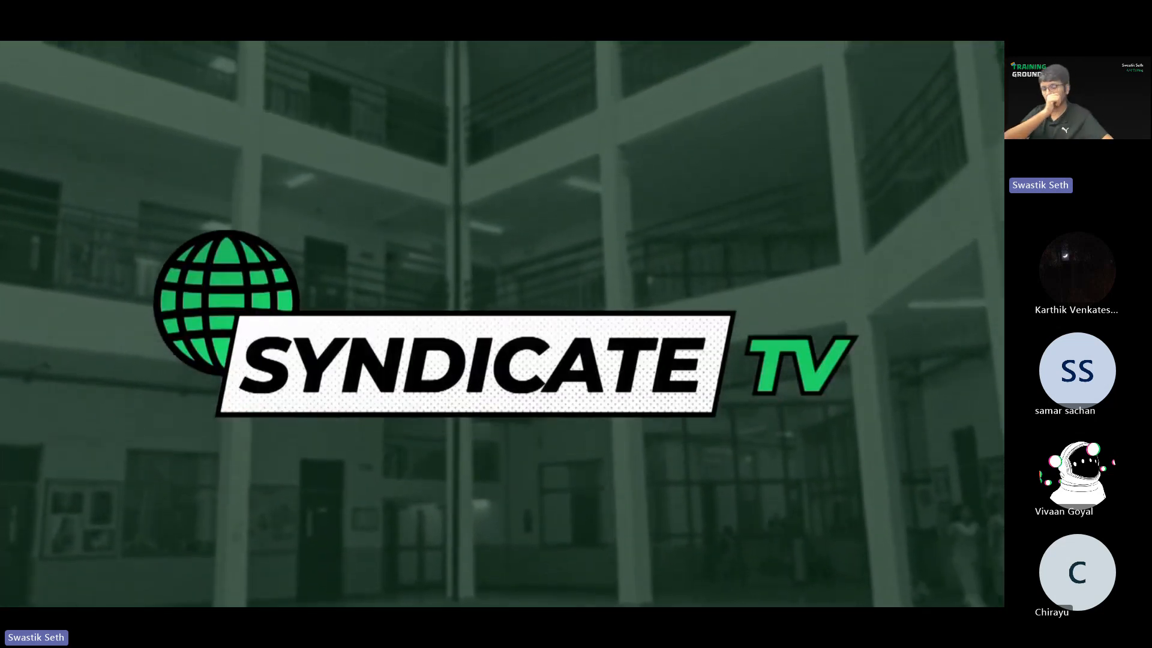
# Step: Leave the full-screen promo video and scrub the brodcastion mauj composition in After Effects to the montage at 0:00:23:58
pyautogui.press('space')
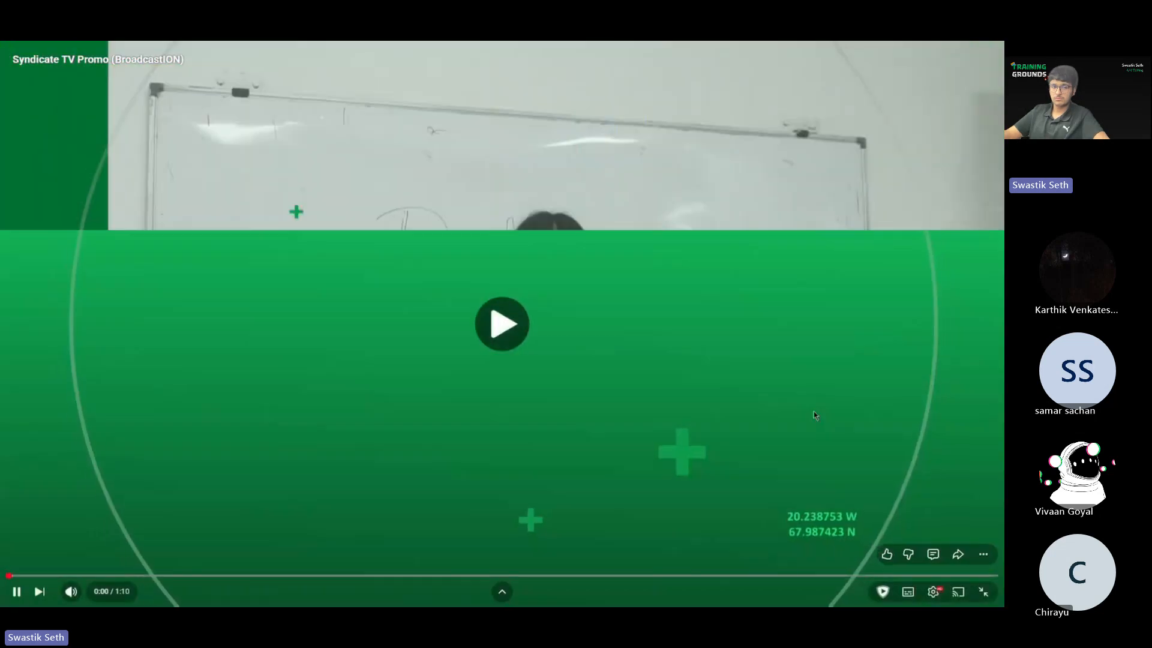
pyautogui.press('Escape')
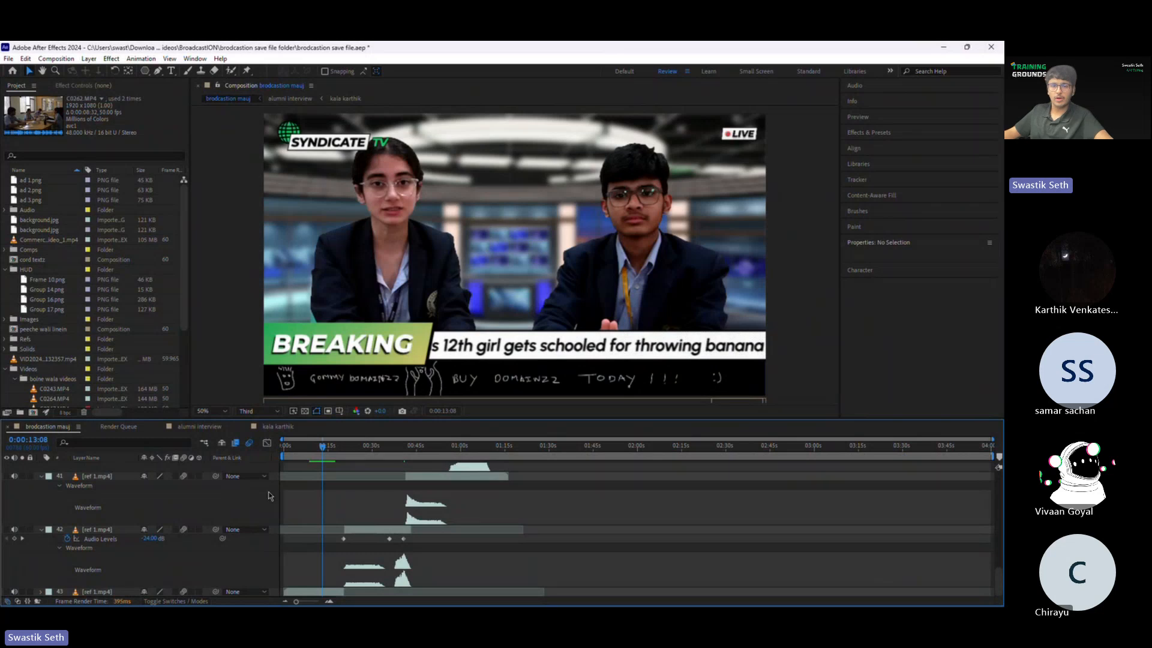
pyautogui.click(320, 451)
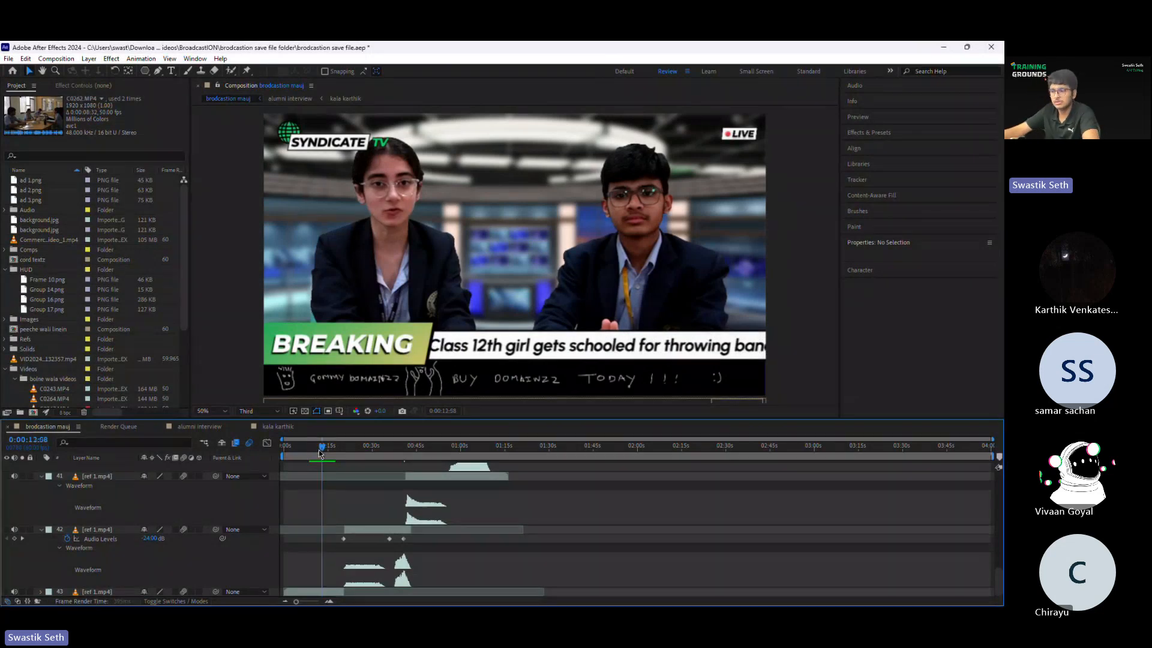
pyautogui.click(322, 450)
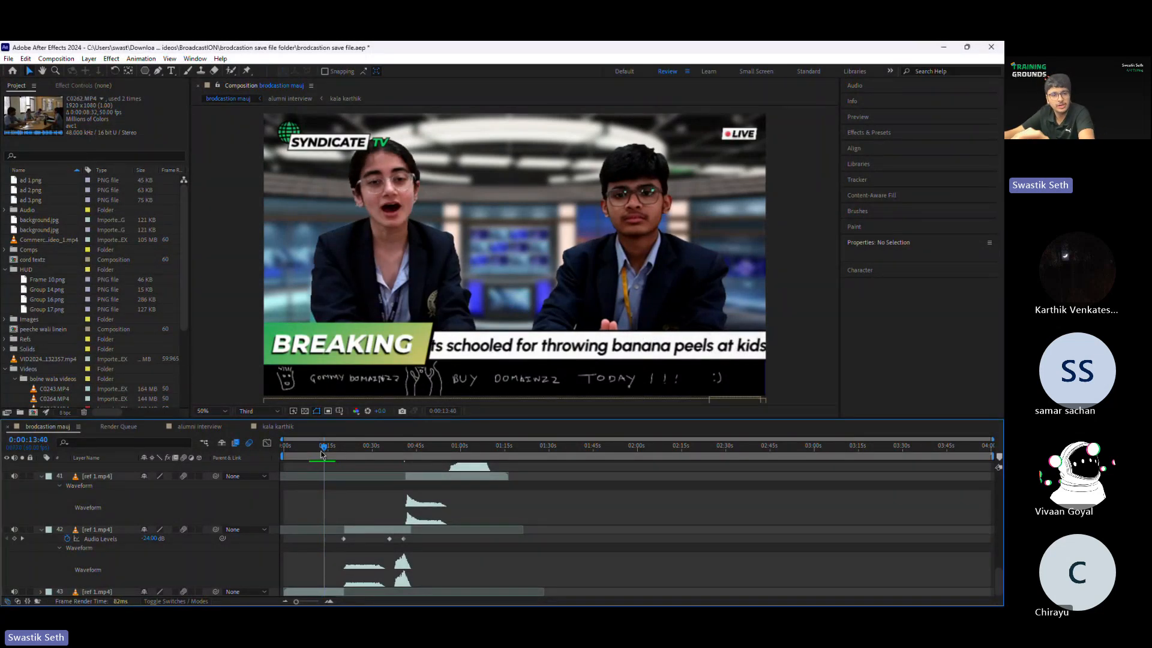
pyautogui.moveTo(322, 449); pyautogui.dragTo(362, 451)
pyautogui.scroll(5, 374, 499)
pyautogui.scroll(10, 374, 499)
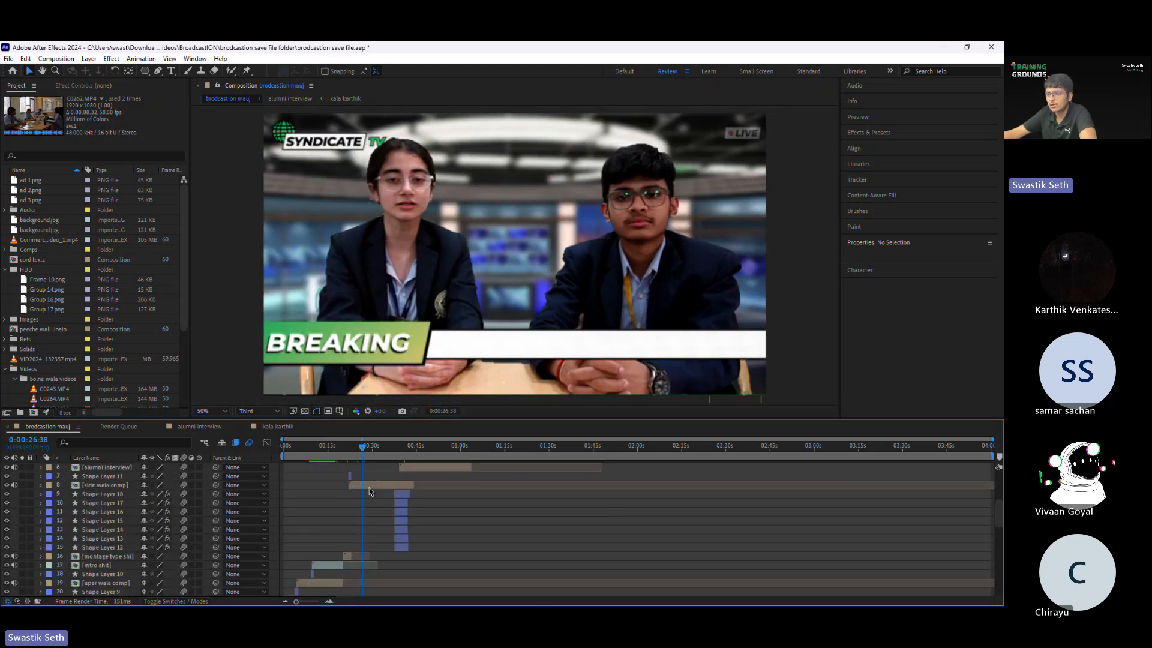
pyautogui.click(354, 446)
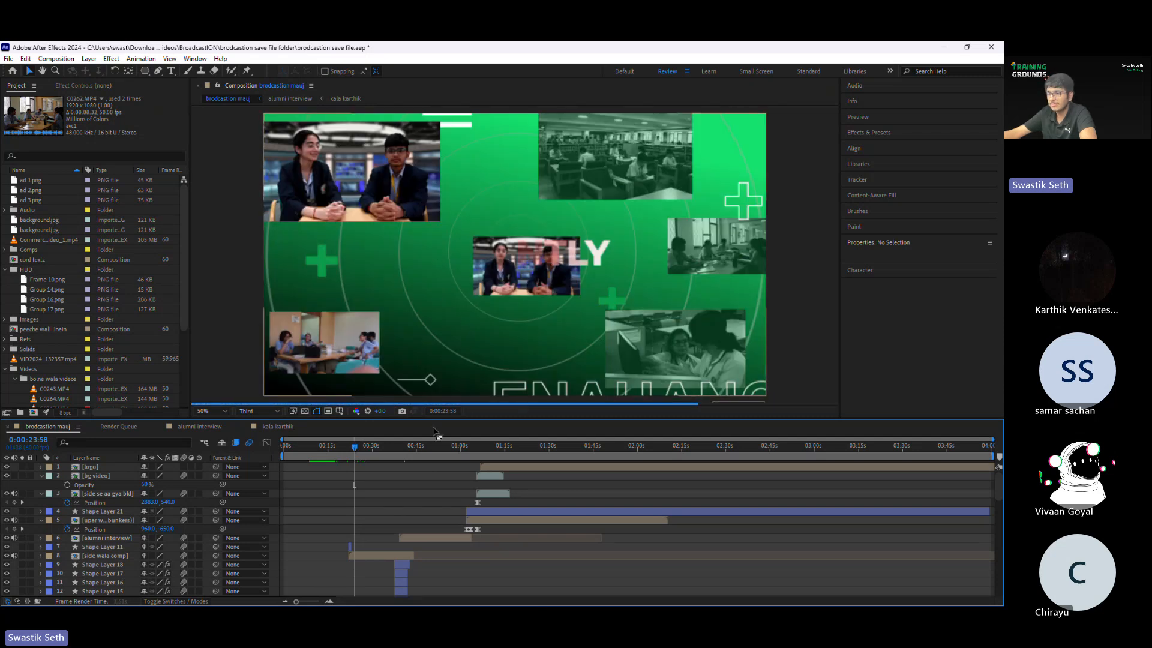
# Step: Enlarge the timeline area and look through the full layer stack of the brodcastion mauj composition
pyautogui.click(328, 601)
pyautogui.click(329, 601)
pyautogui.click(328, 601)
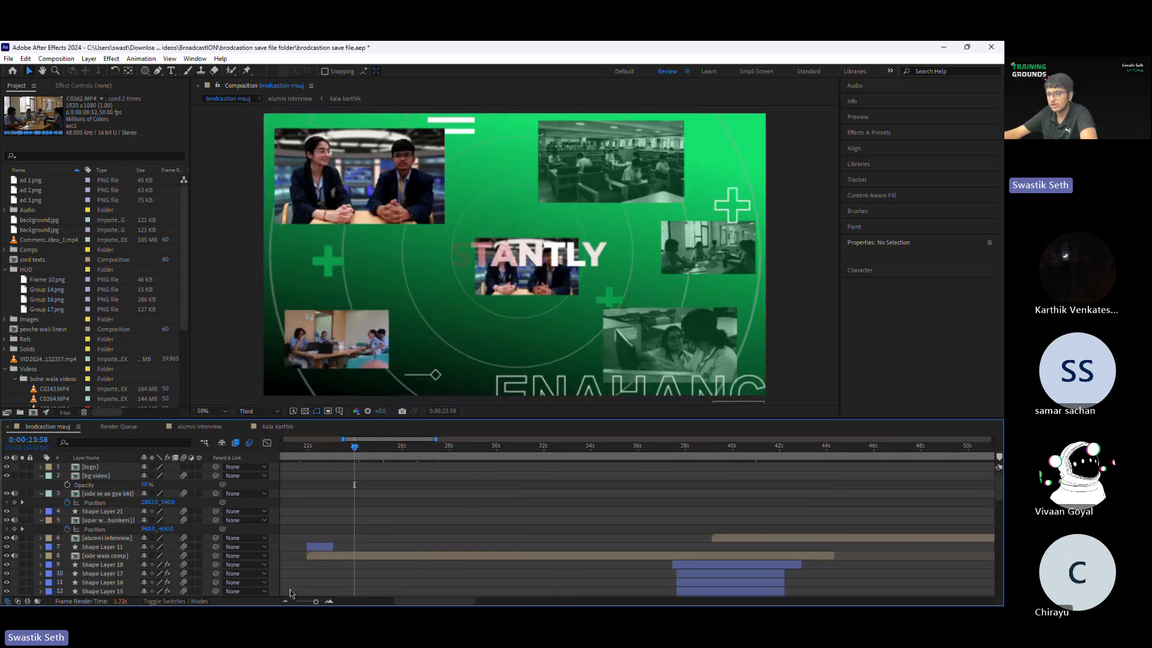
pyautogui.click(286, 601)
pyautogui.click(286, 601)
pyautogui.click(285, 601)
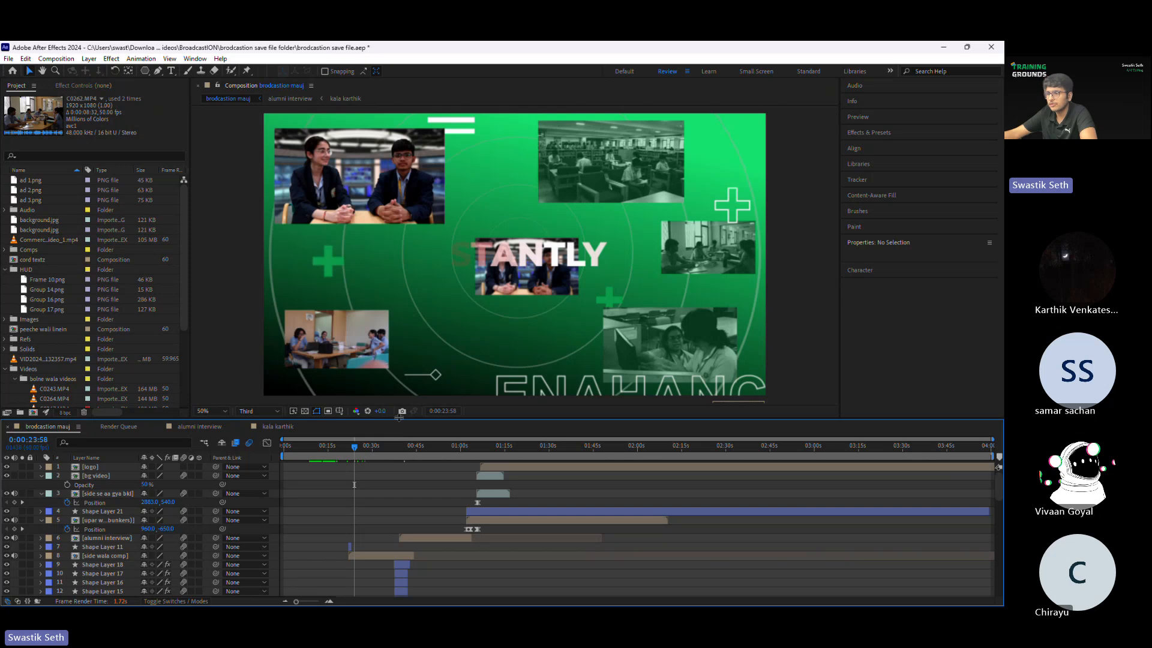
pyautogui.moveTo(398, 419); pyautogui.dragTo(422, 253)
pyautogui.scroll(-6, 420, 480)
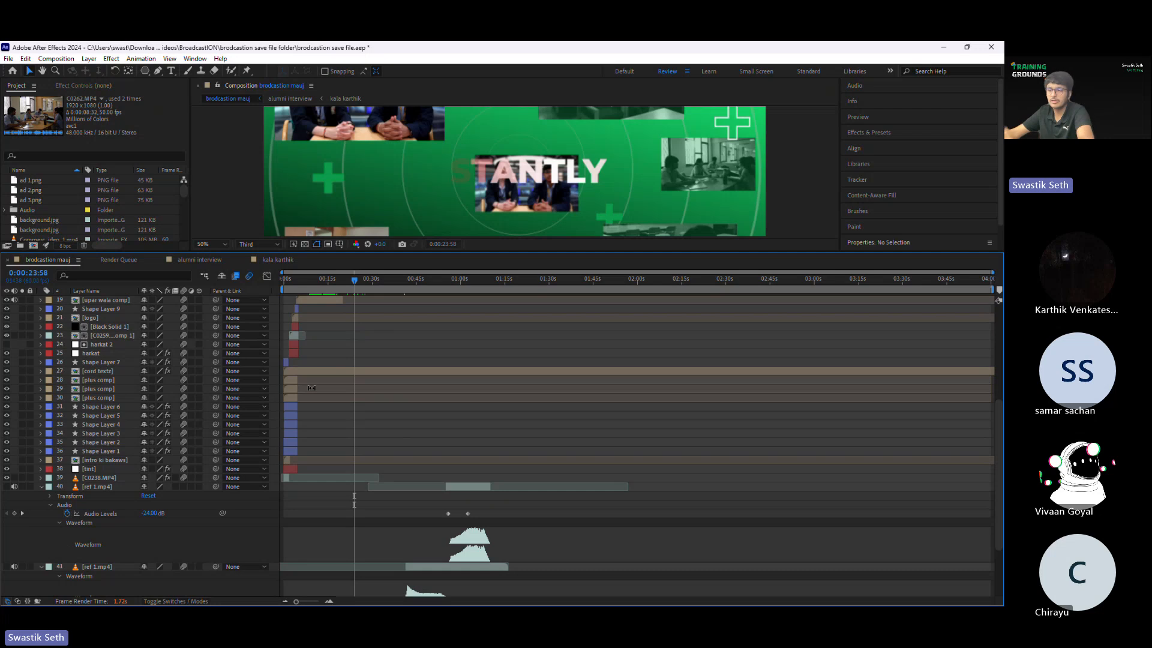
pyautogui.scroll(6, 364, 412)
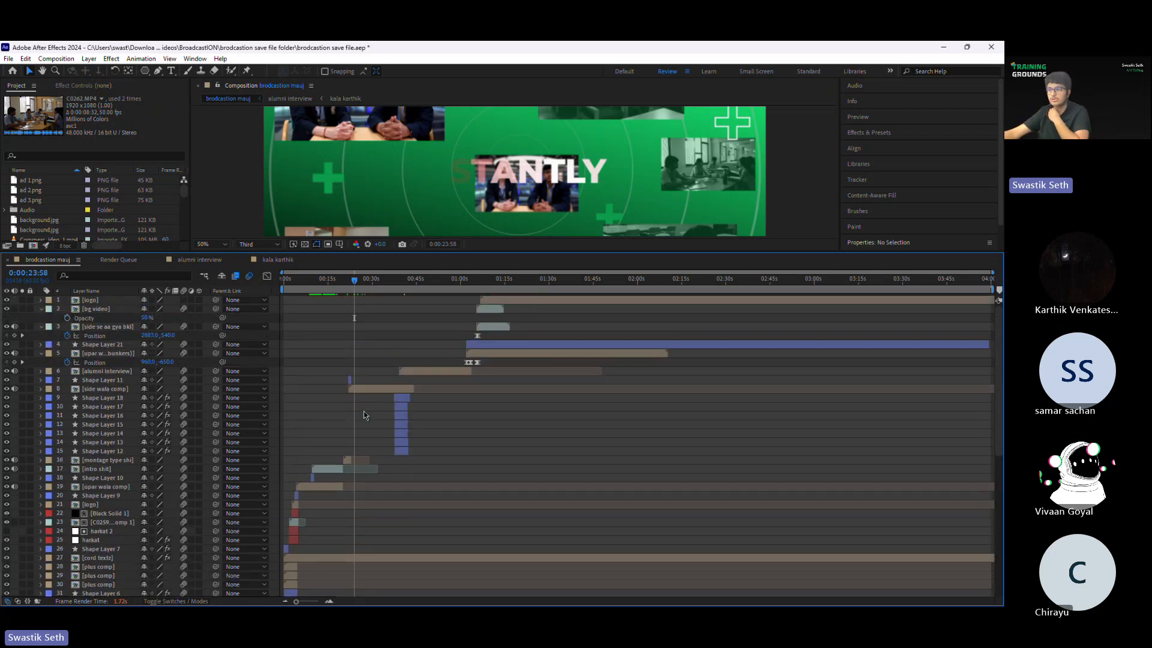
pyautogui.scroll(-6, 372, 378)
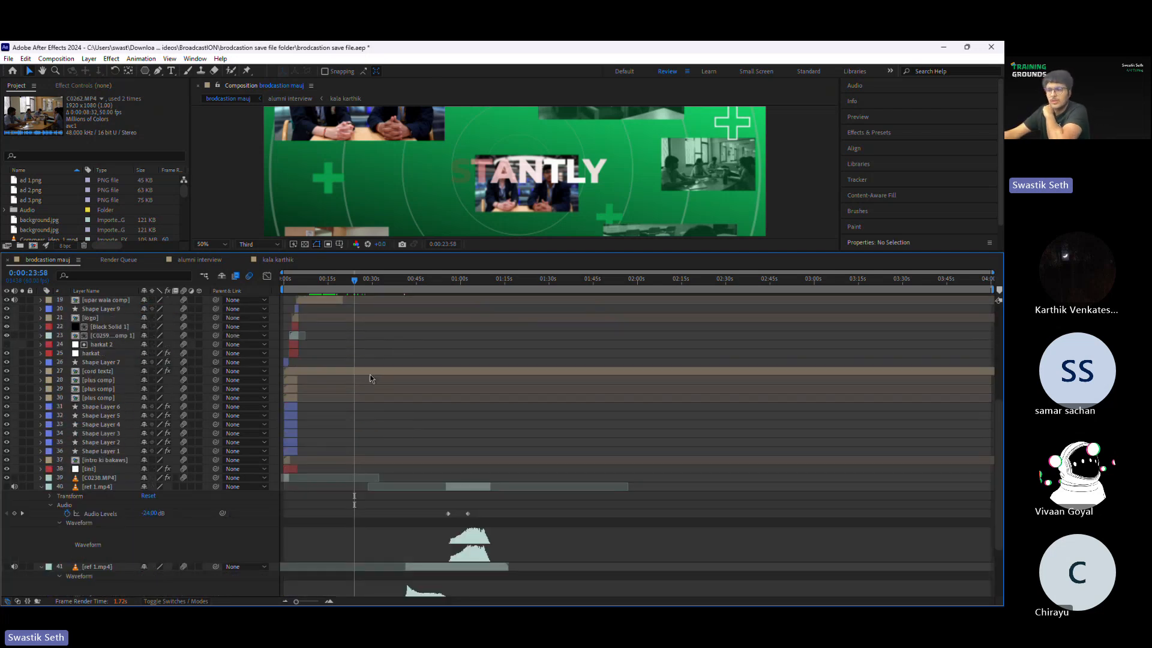
pyautogui.scroll(6, 372, 420)
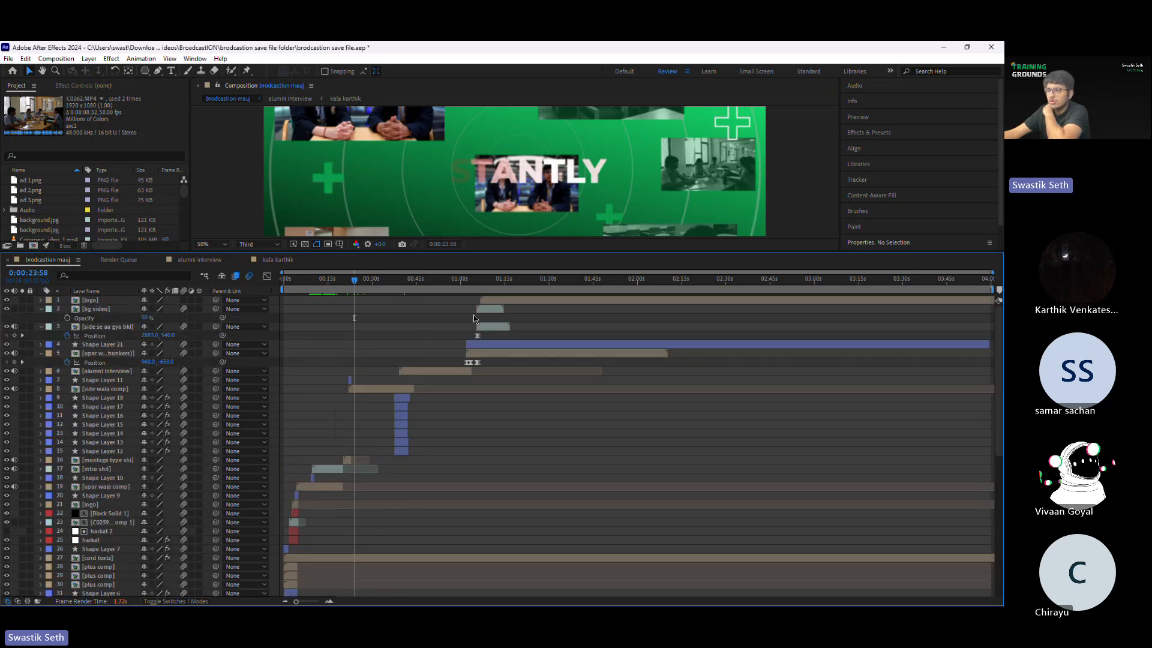
pyautogui.scroll(-5, 156, 449)
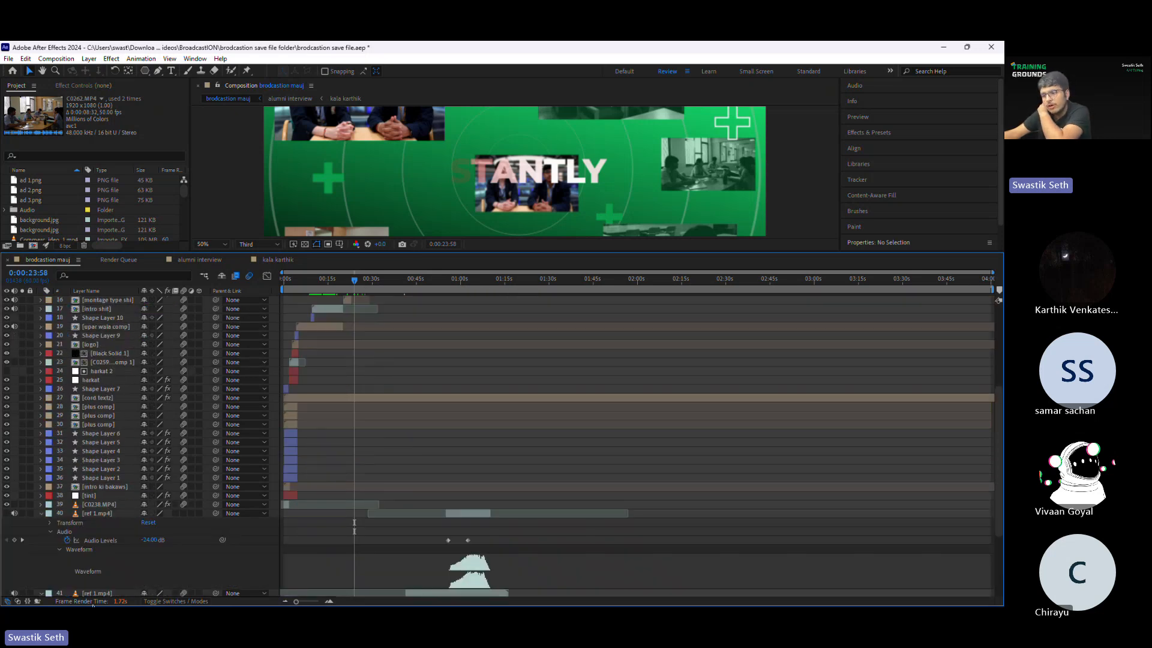
pyautogui.scroll(5, 413, 466)
# Step: Open the side wala comp precomposition, select the speaking video 1 comp layer and set the viewer layout to 2 Views
pyautogui.click(367, 389)
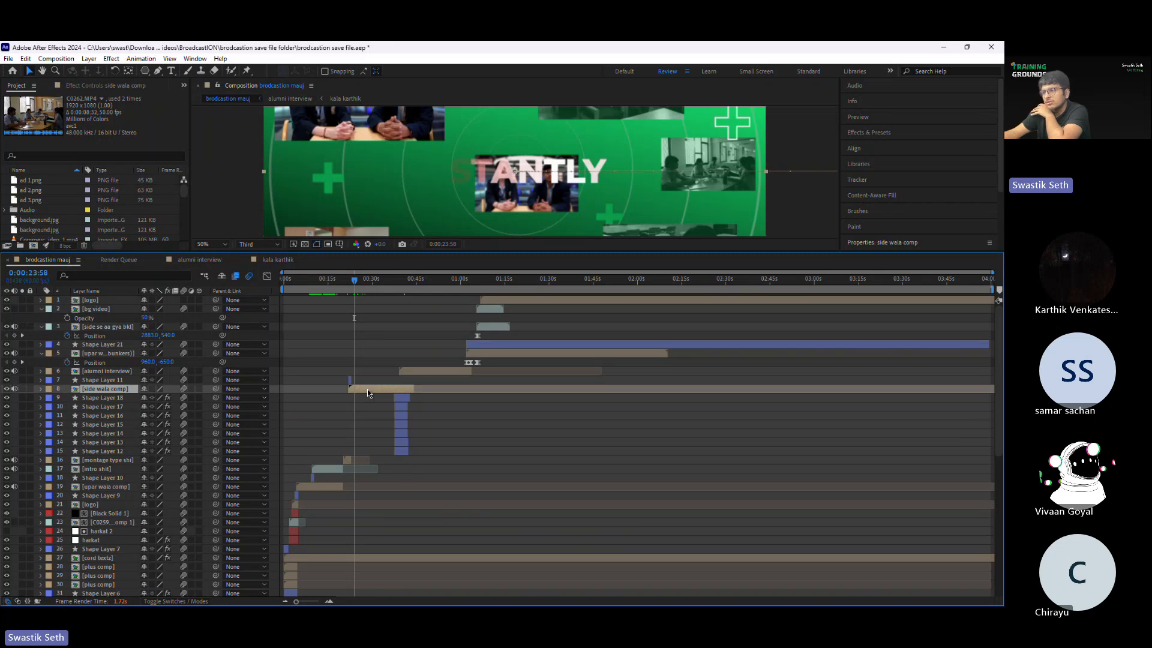
pyautogui.doubleClick(367, 388)
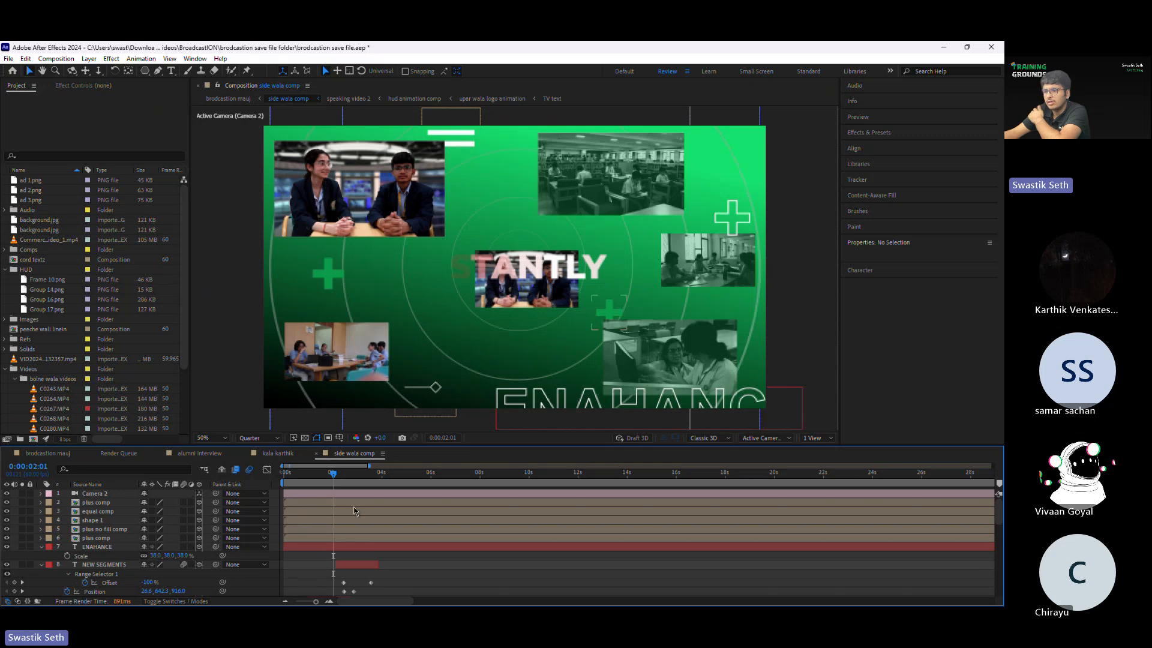
pyautogui.click(356, 215)
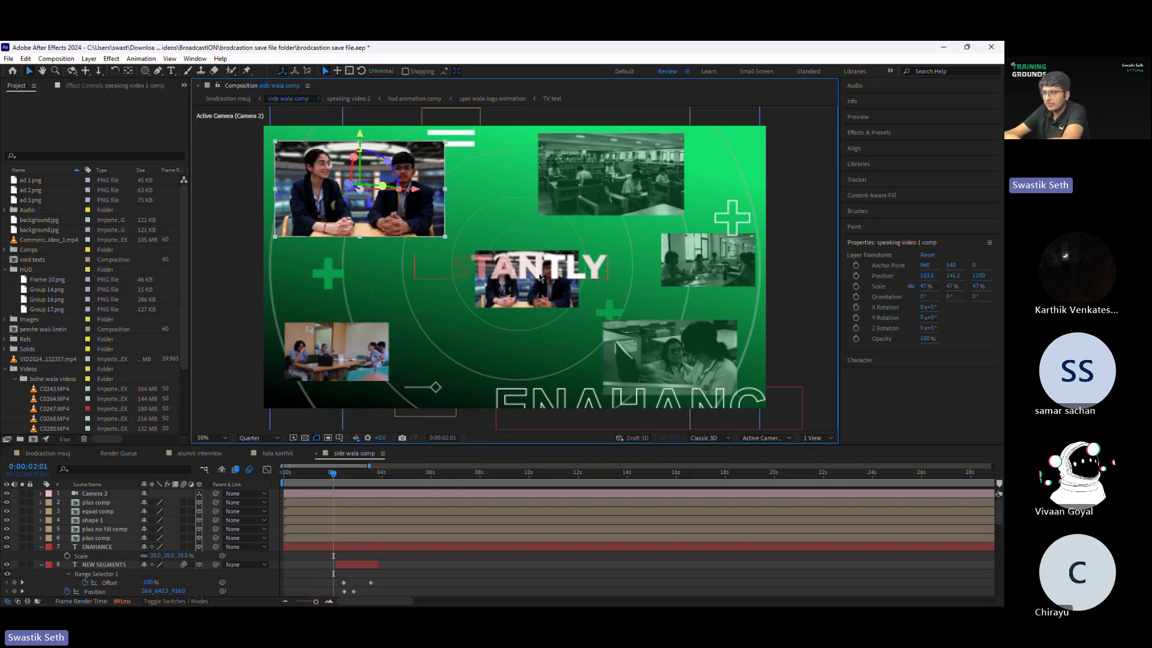
pyautogui.click(815, 437)
pyautogui.click(831, 471)
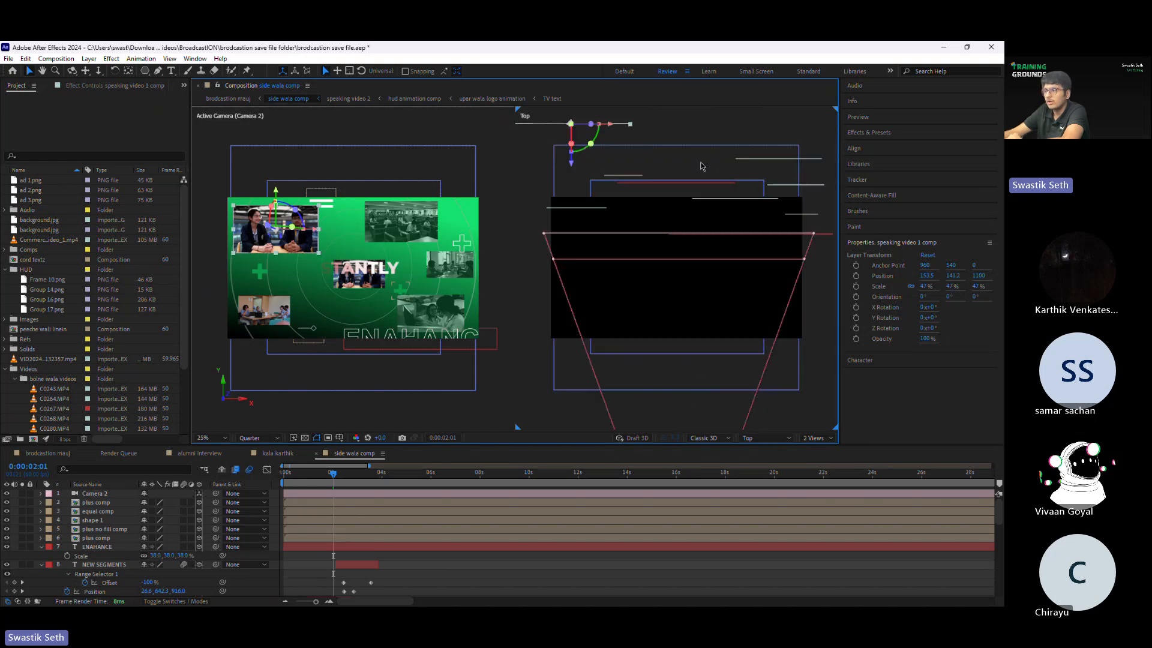
# Step: Select the speaking video 1 comp and video 4 comp layers in the Top view to examine their depth placement
pyautogui.scroll(2, 673, 217)
pyautogui.click(582, 259)
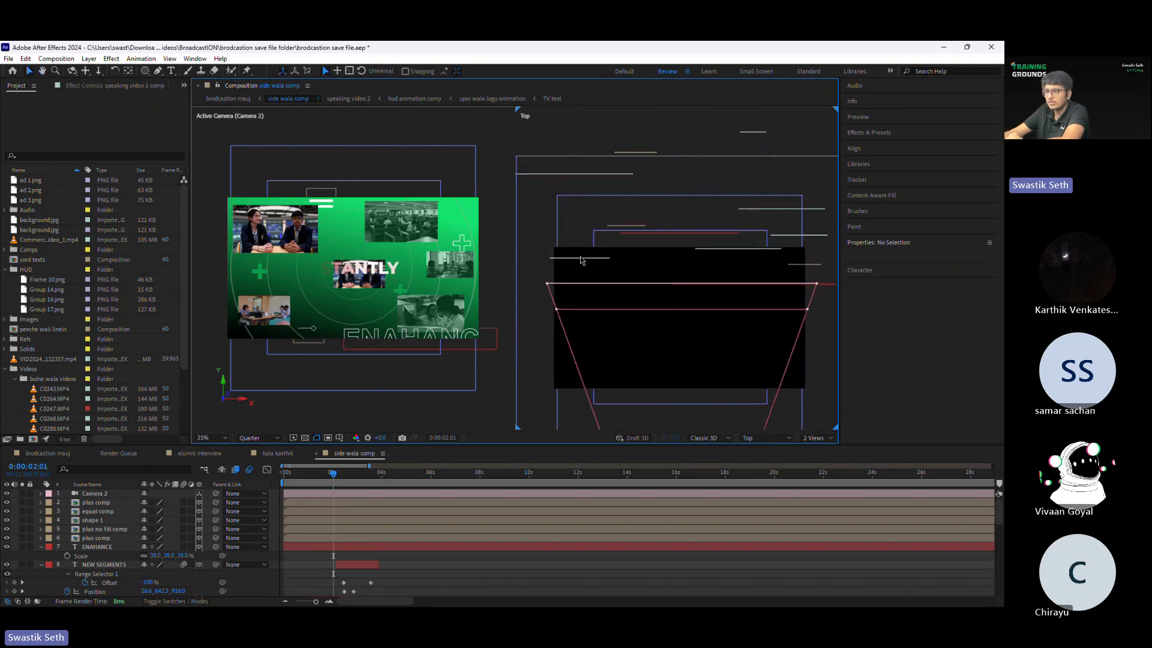
pyautogui.click(581, 259)
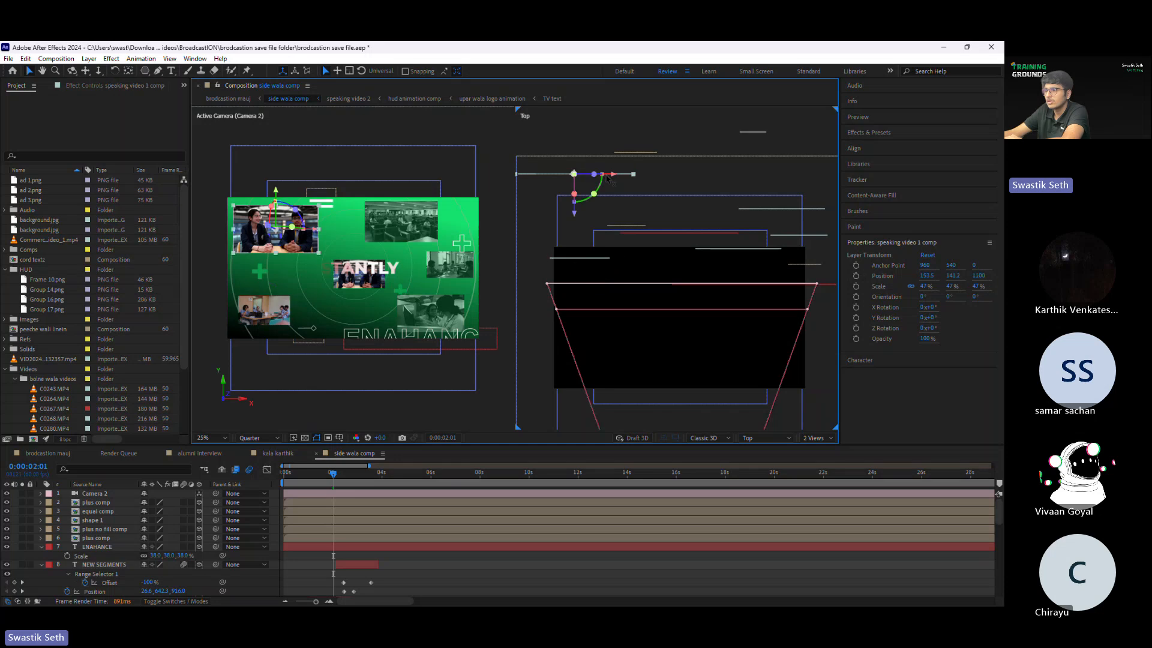
pyautogui.click(734, 250)
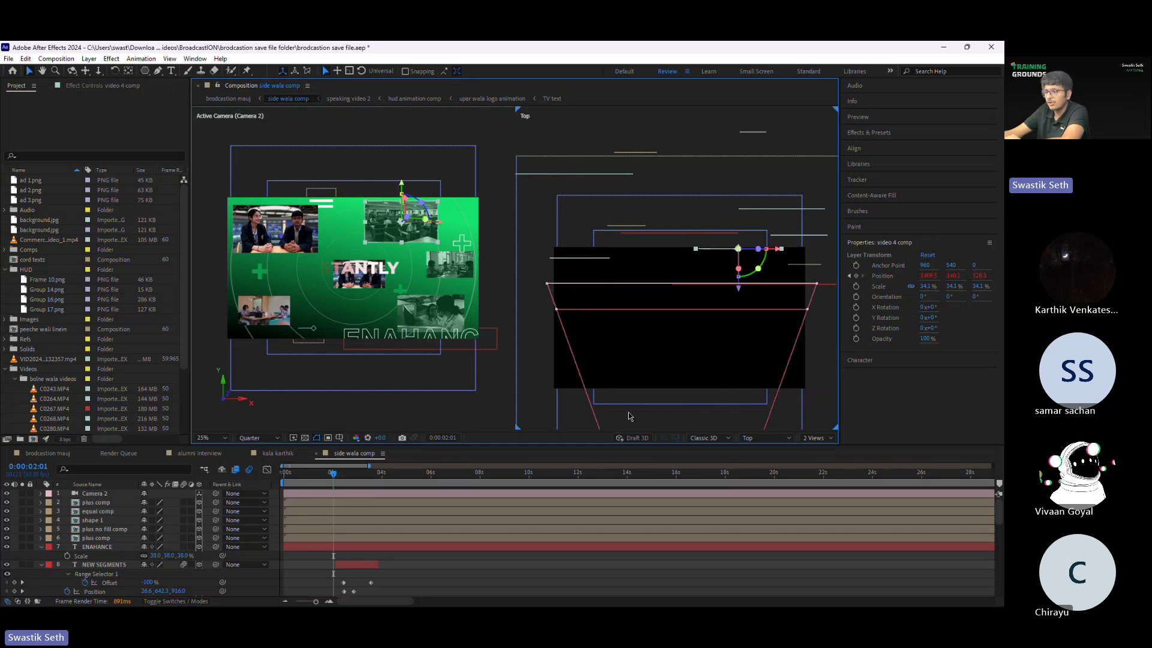
# Step: Scrub side wala comp from its start to 0:00:02:34, examining the camera's movement past the layers in the Top view
pyautogui.press('Home')
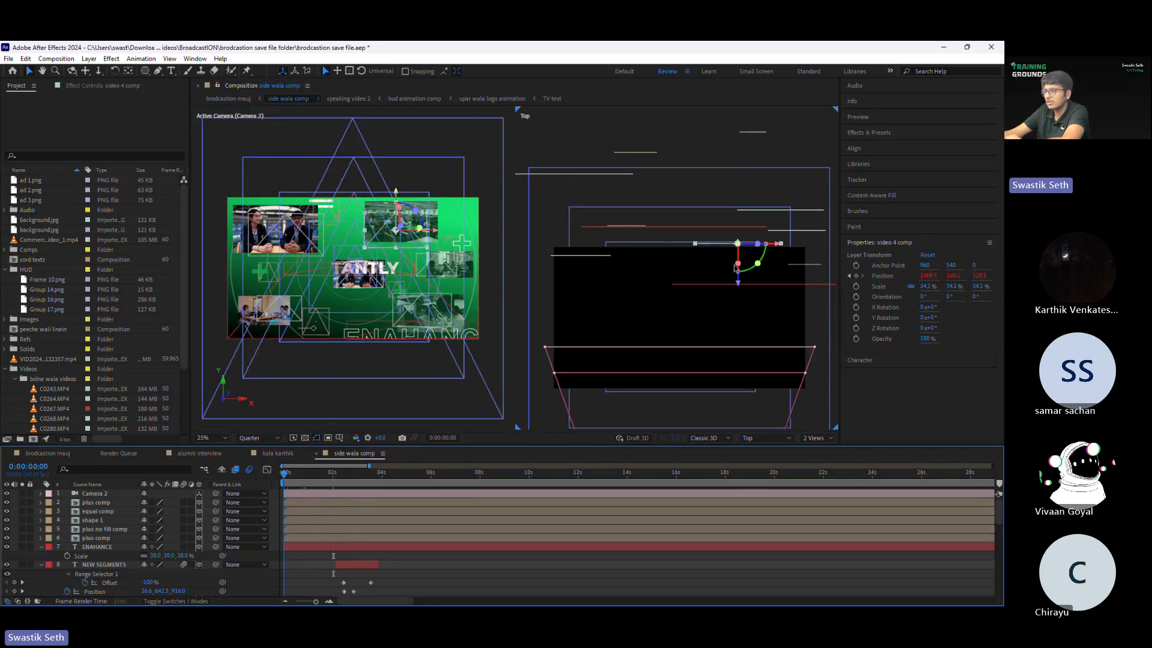
pyautogui.scroll(-1, 656, 322)
pyautogui.scroll(-1, 657, 322)
pyautogui.click(294, 473)
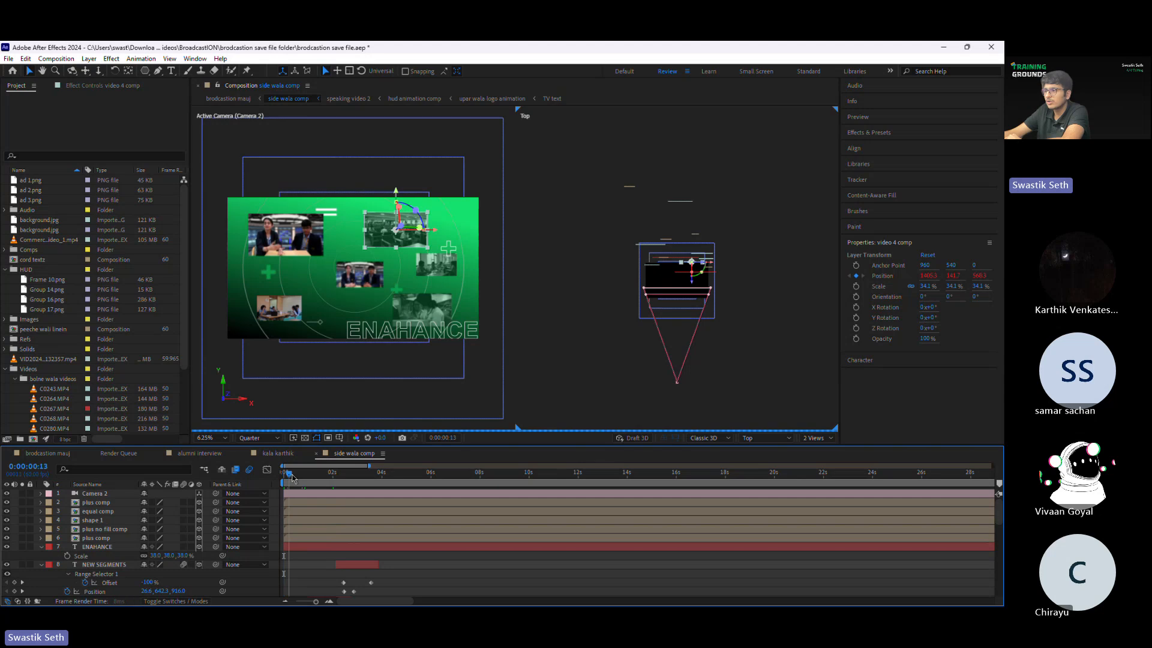
pyautogui.click(318, 477)
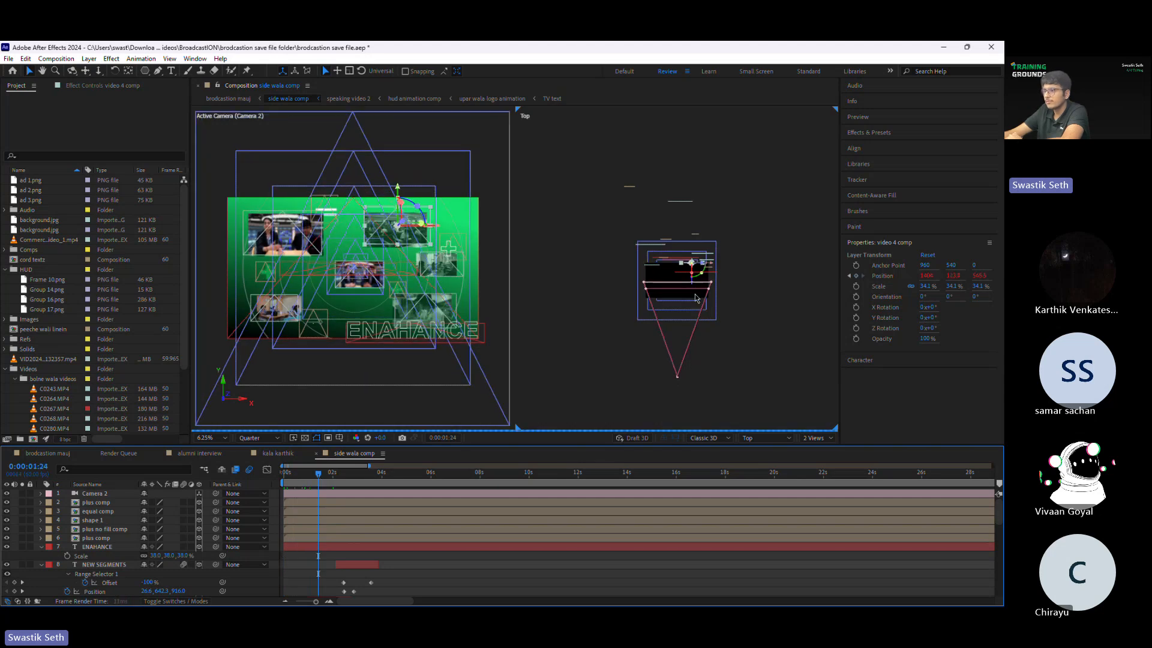
pyautogui.click(334, 475)
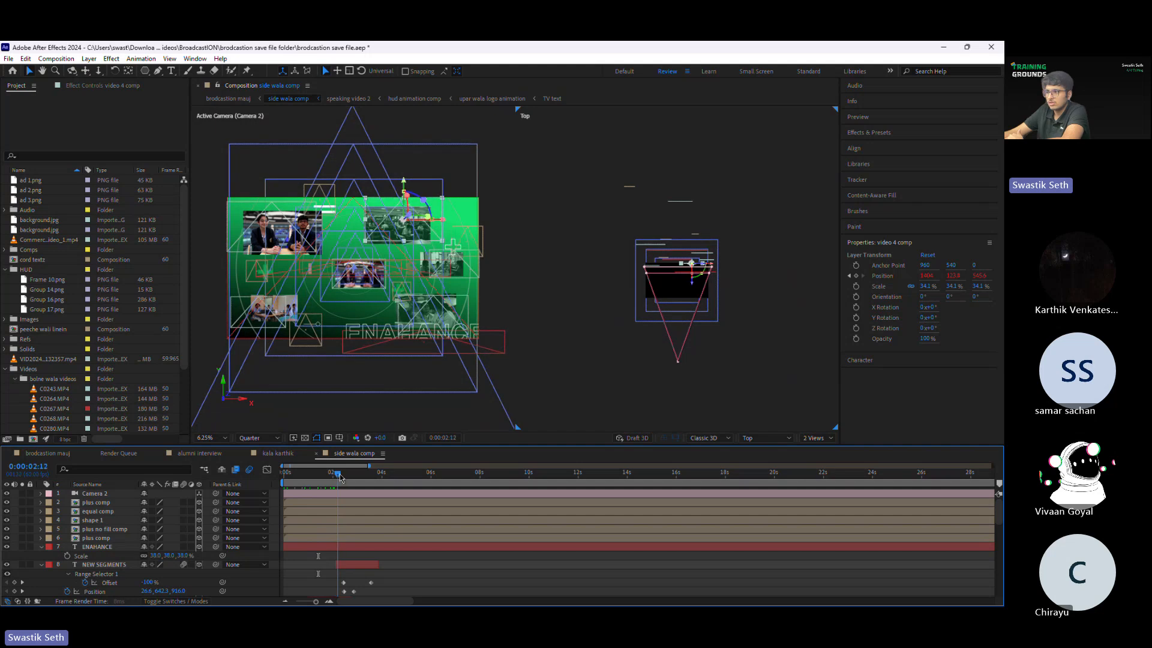
pyautogui.click(347, 475)
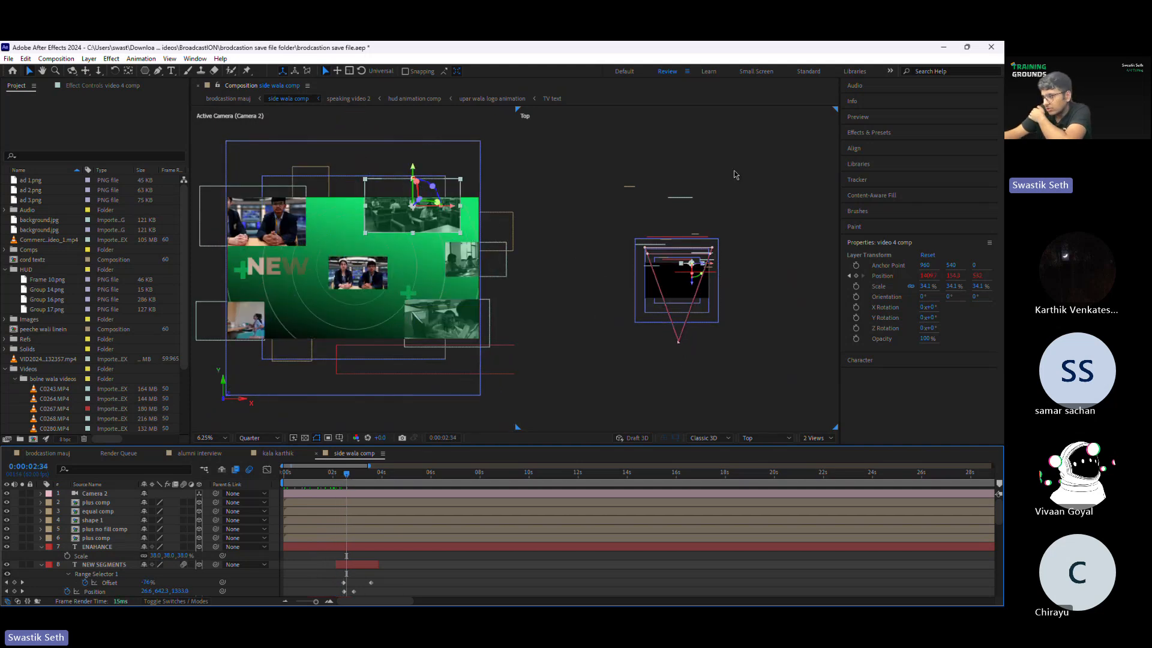
# Step: Select the video 1 comp layer and scrub to 0:00:03:03 to examine the camera passing the video layers
pyautogui.press('.')
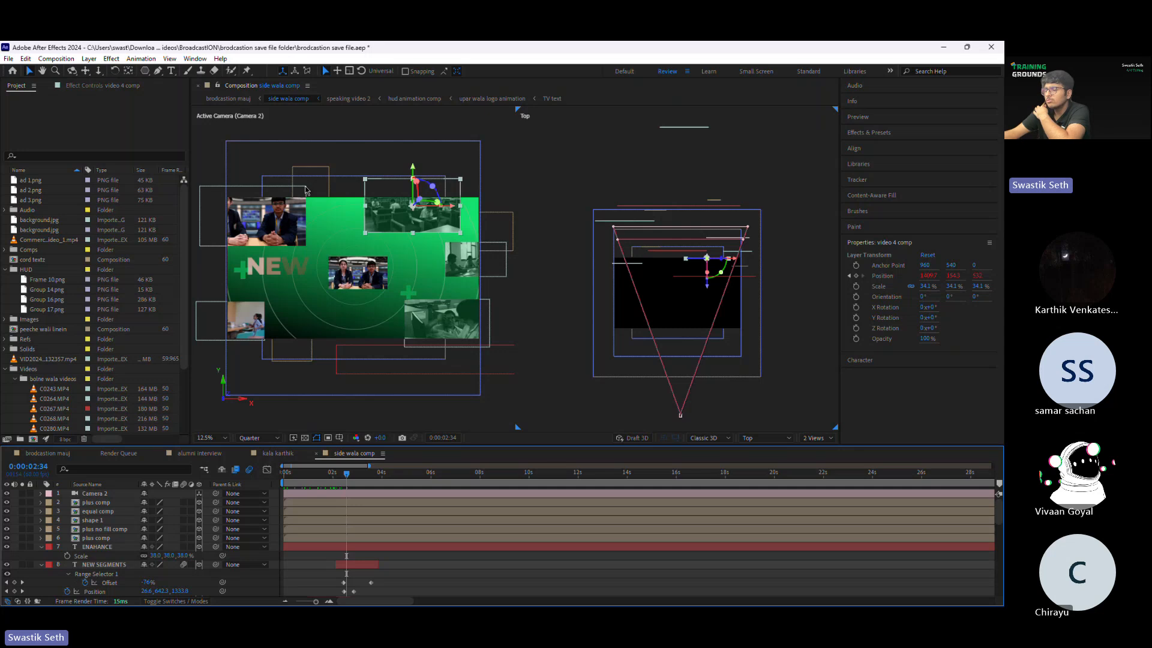
pyautogui.click(426, 310)
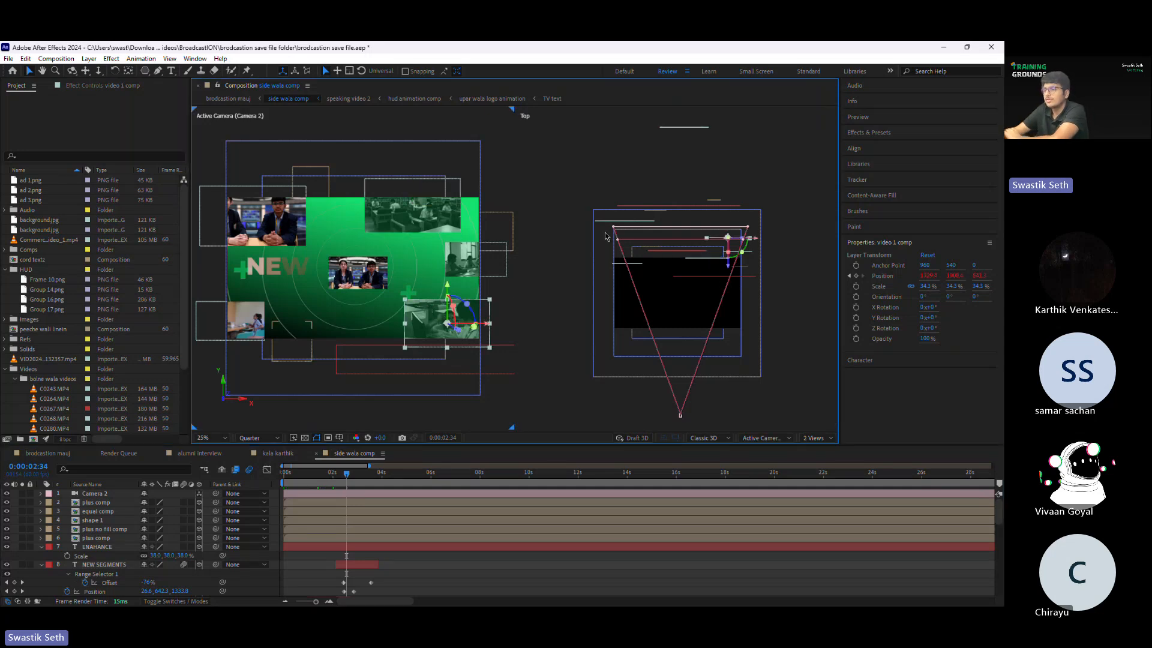
pyautogui.moveTo(350, 478); pyautogui.dragTo(360, 478)
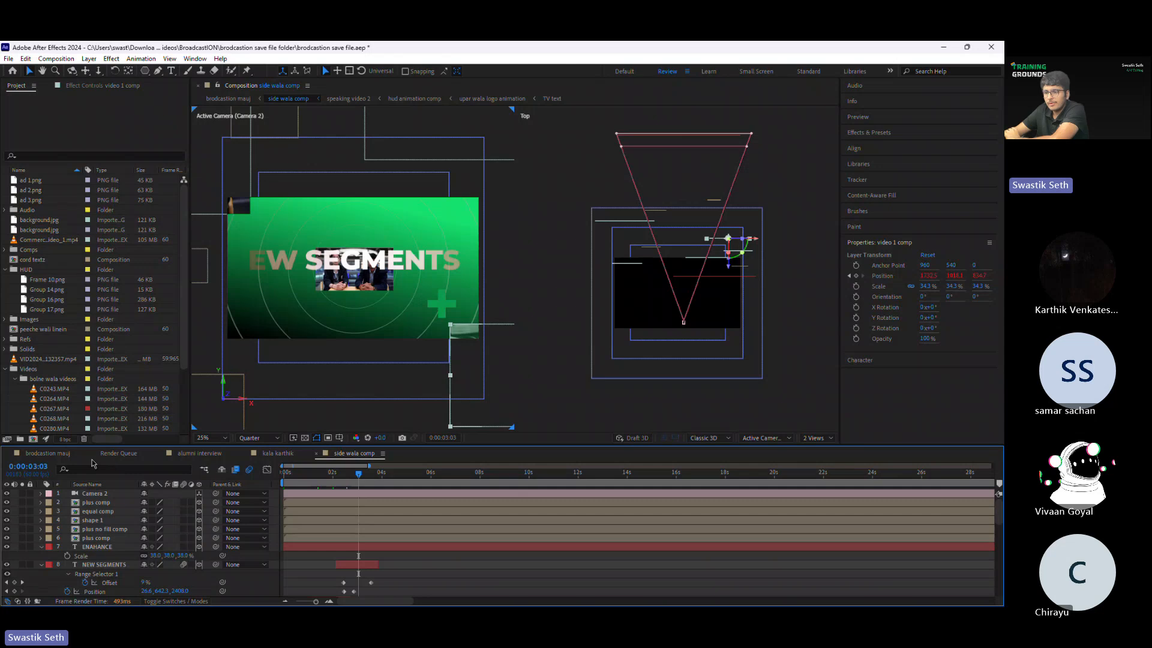
# Step: Return to brodcastion mauj, move the playhead to 0:00:30:32 and open the speaking video 2 composition nested in side wala comp
pyautogui.click(63, 454)
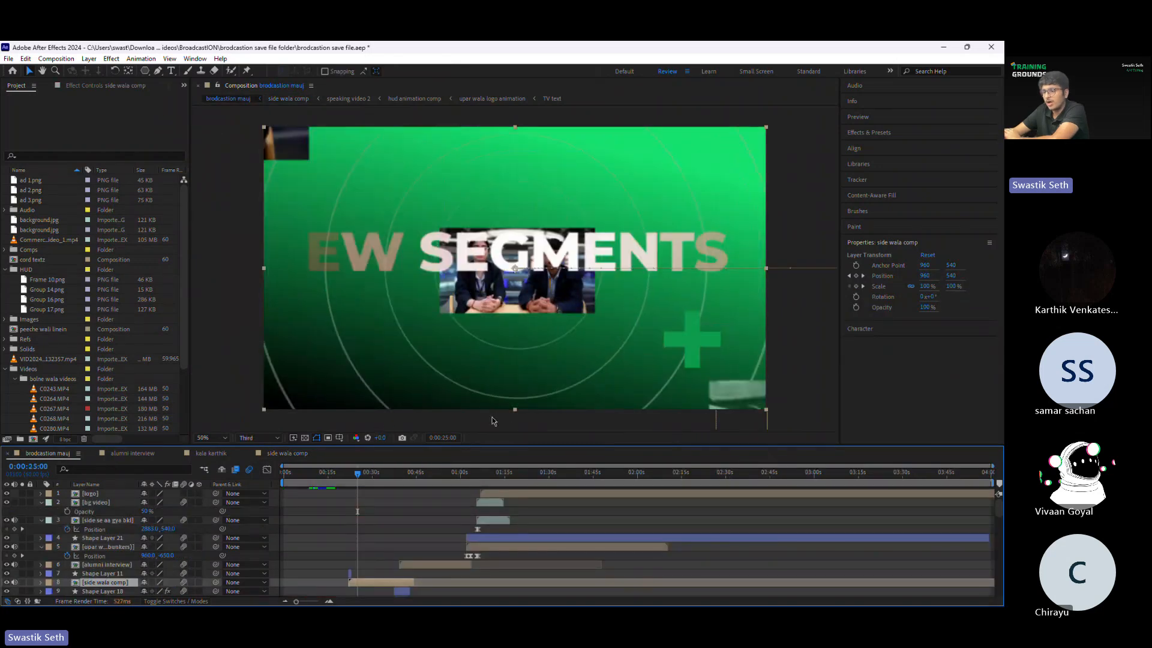
pyautogui.moveTo(356, 475); pyautogui.dragTo(374, 476)
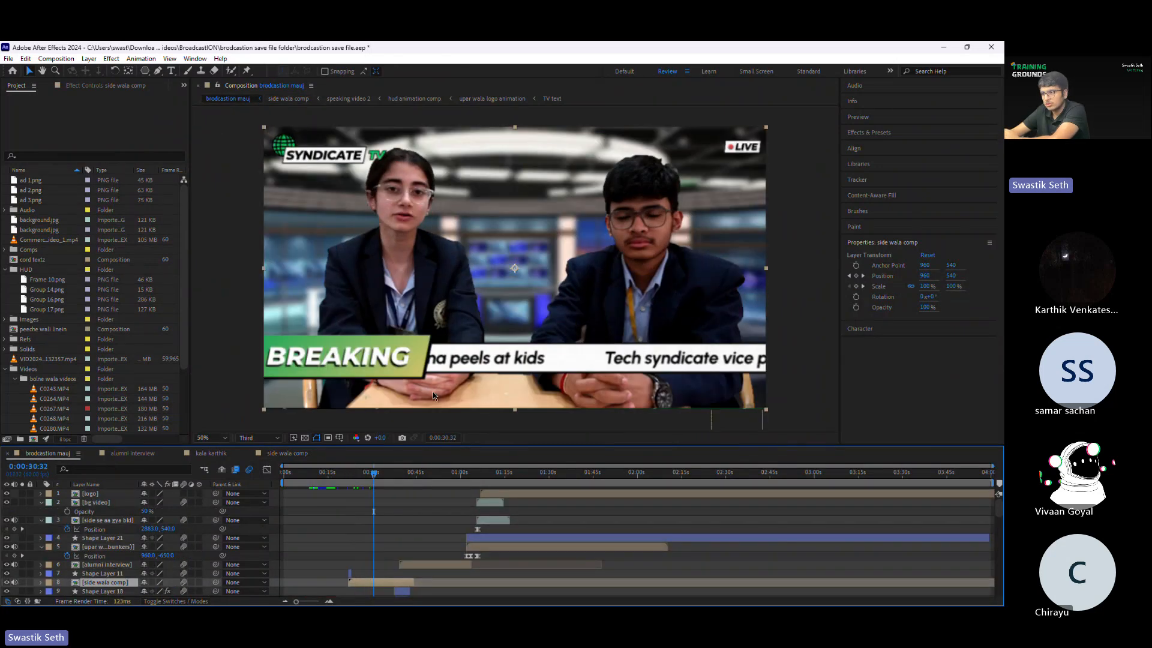
pyautogui.doubleClick(378, 585)
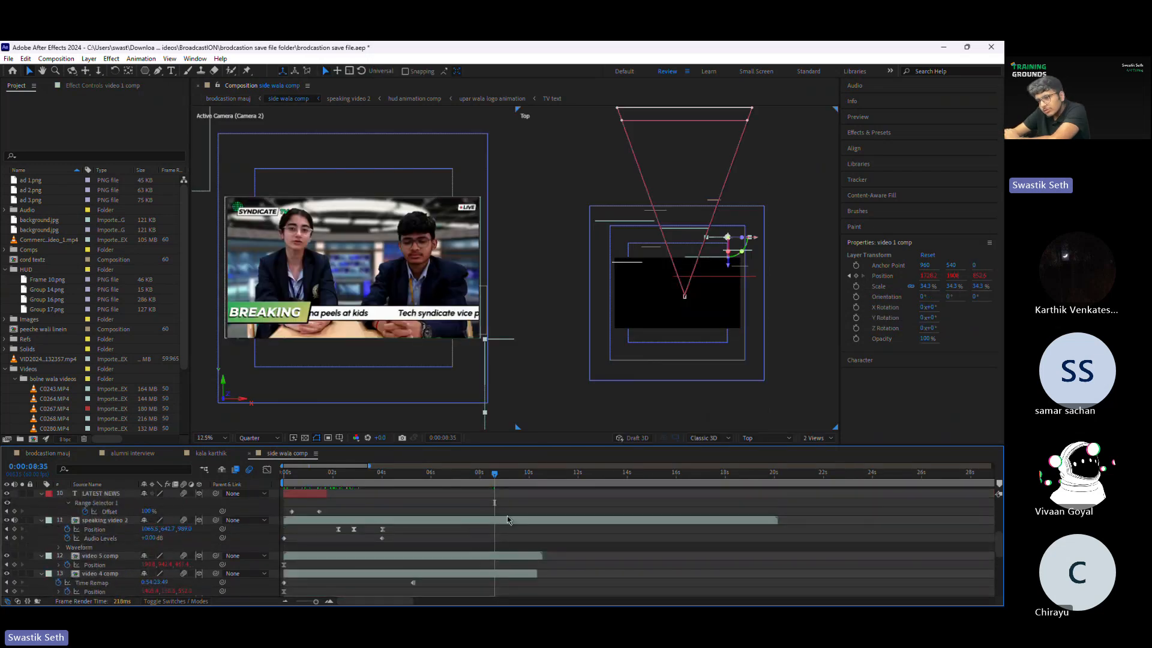
pyautogui.doubleClick(507, 520)
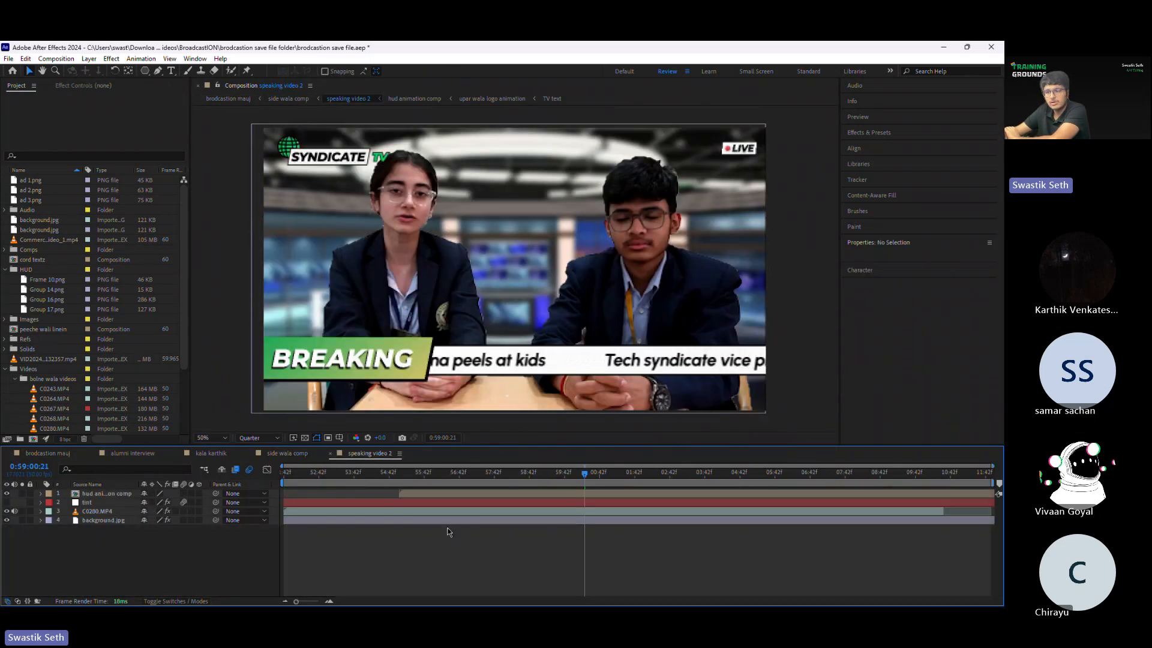
# Step: Open the keyed C0280.MP4 layer and its original source footage, and scrub the footage to 0:59:04:09
pyautogui.doubleClick(380, 511)
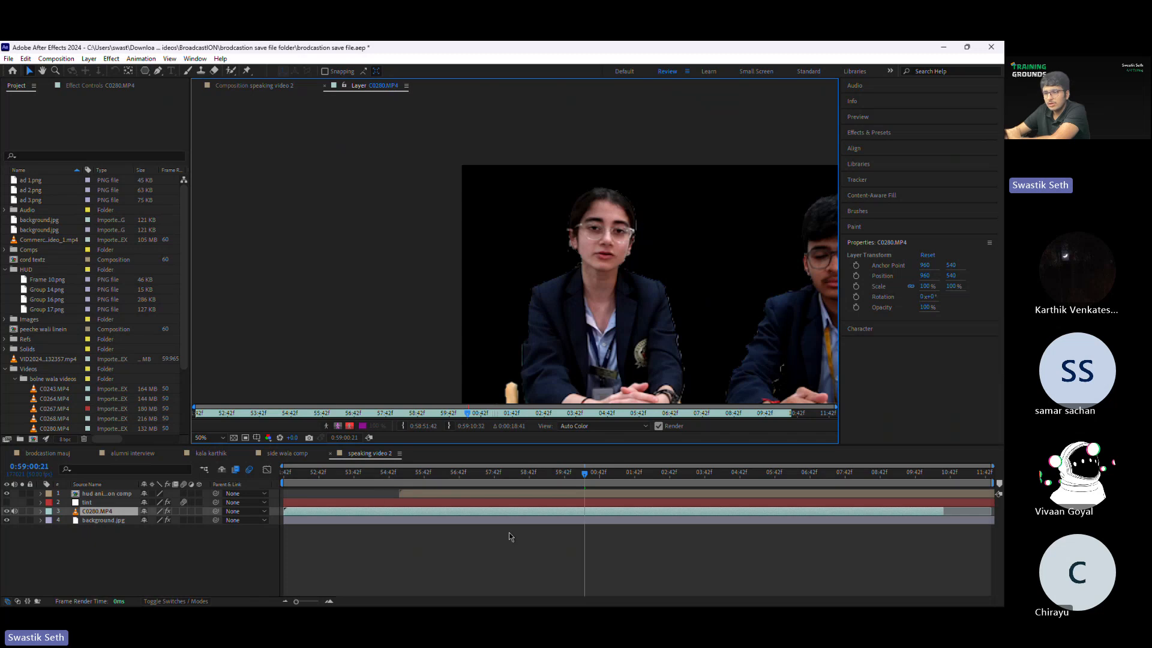
pyautogui.scroll(-1, 55, 400)
pyautogui.doubleClick(54, 398)
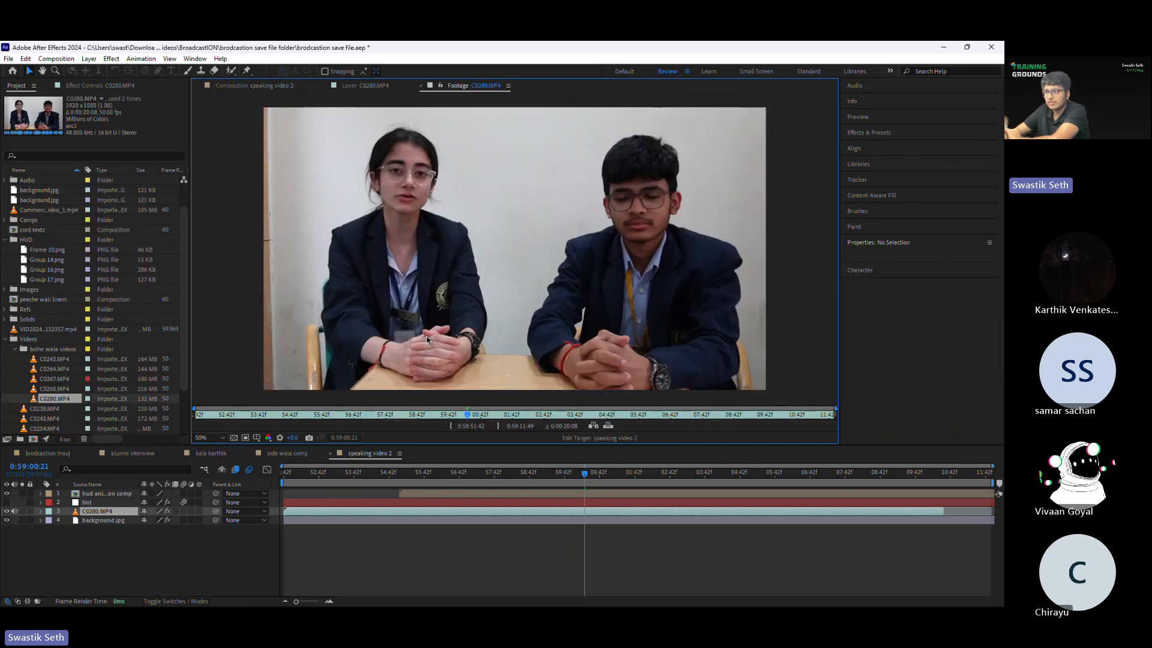
pyautogui.moveTo(227, 414); pyautogui.dragTo(586, 408)
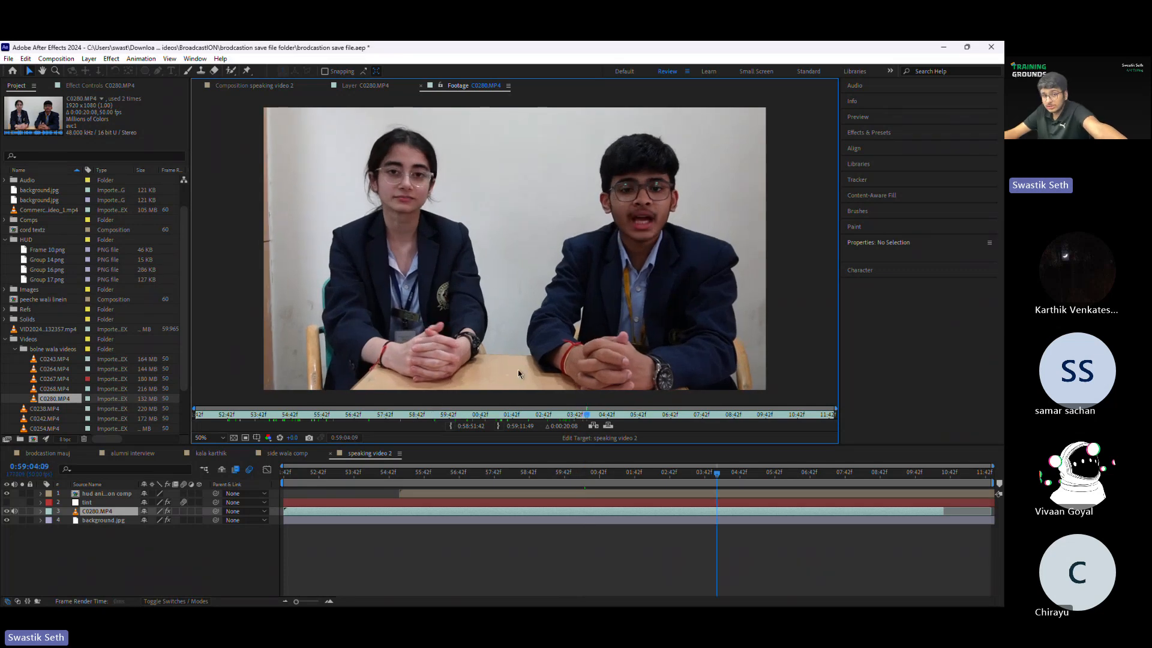
# Step: Close the source footage viewer and scrub the keyed C0280.MP4 layer to 0:59:01:29 to examine its cutout
pyautogui.click(420, 86)
pyautogui.moveTo(740, 184); pyautogui.dragTo(517, 132)
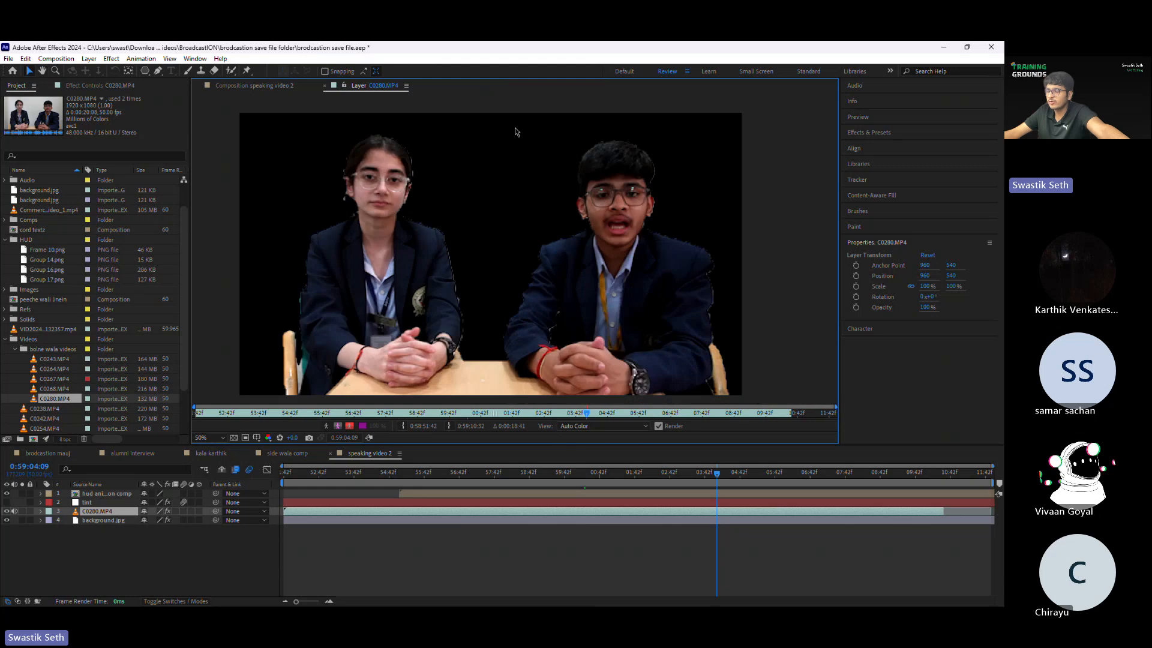
pyautogui.moveTo(717, 474); pyautogui.dragTo(625, 485)
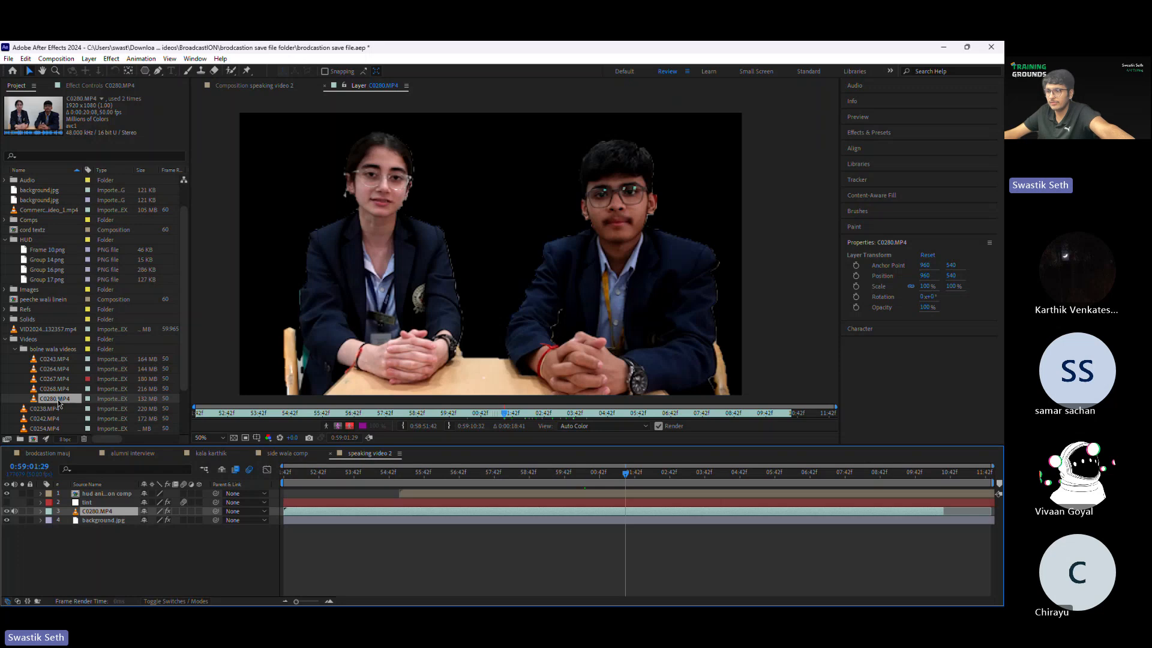
# Step: Open the original C0280.MP4 footage again, play it briefly and scrub to 0:59:00:49 to examine the unkeyed background
pyautogui.click(57, 400)
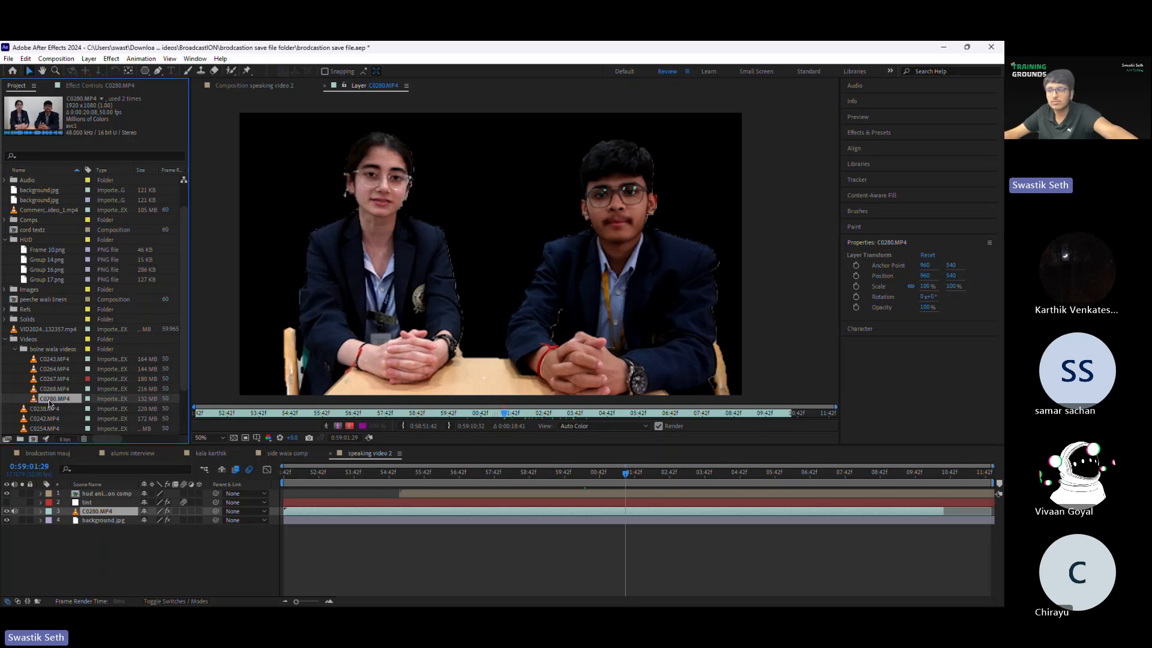
pyautogui.doubleClick(50, 399)
pyautogui.press('space')
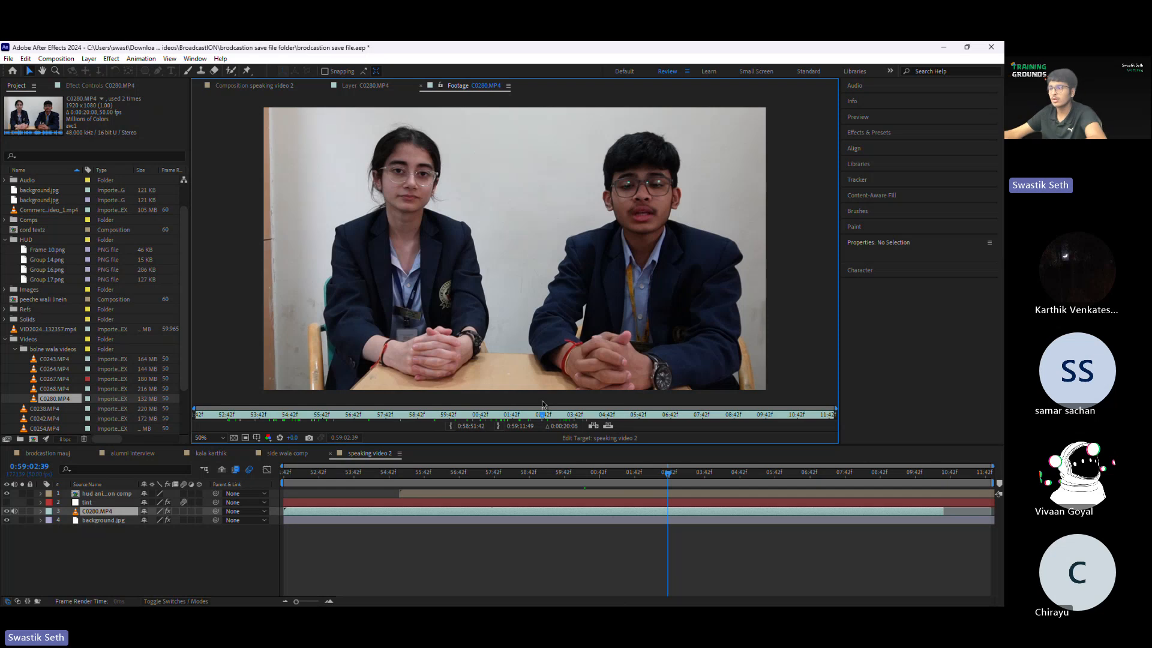
pyautogui.moveTo(557, 415); pyautogui.dragTo(485, 411)
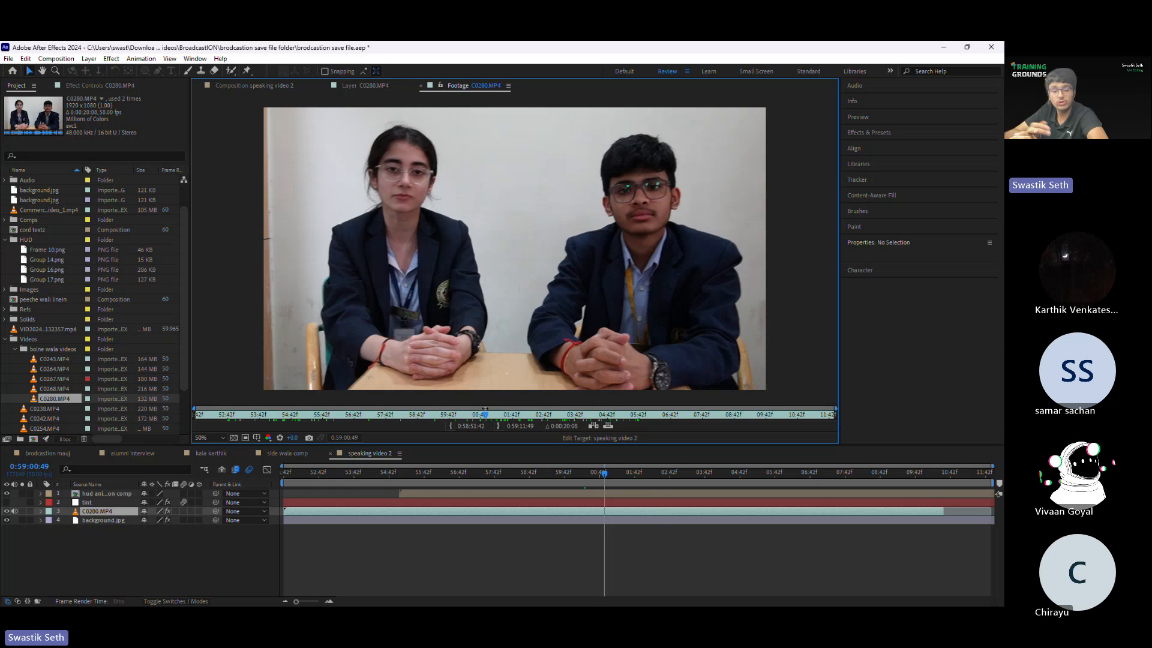
# Step: Compare the keyed C0280.MP4 layer with the finished speaking video 2 composition and scrub to 0:59:01:03
pyautogui.click(366, 86)
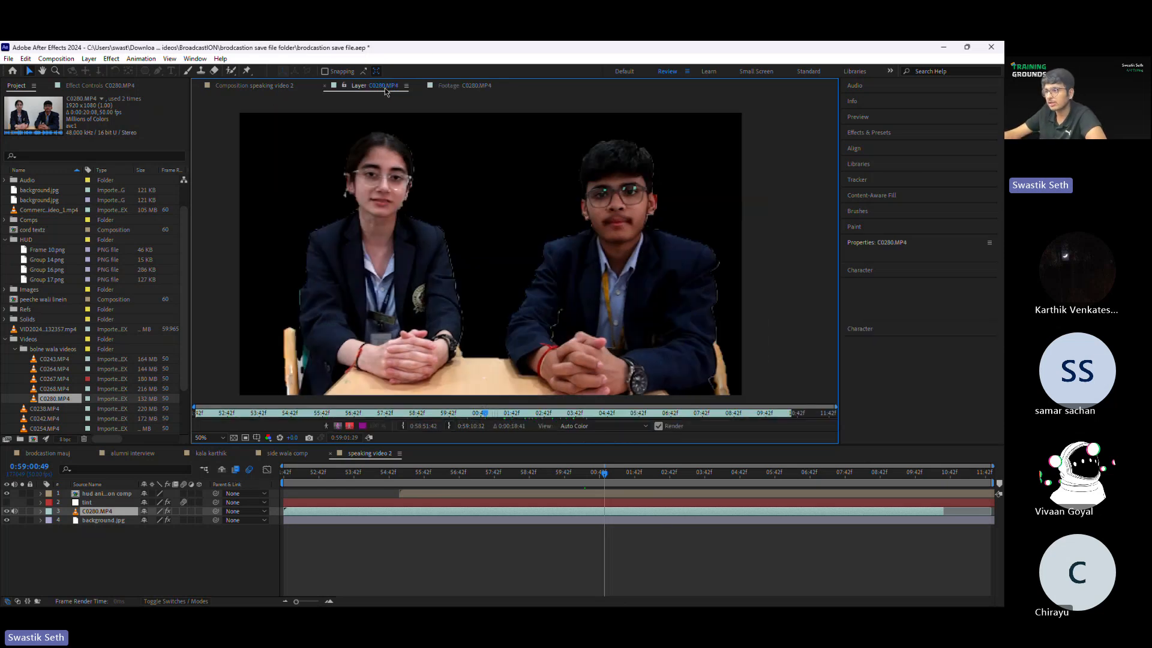
pyautogui.click(255, 85)
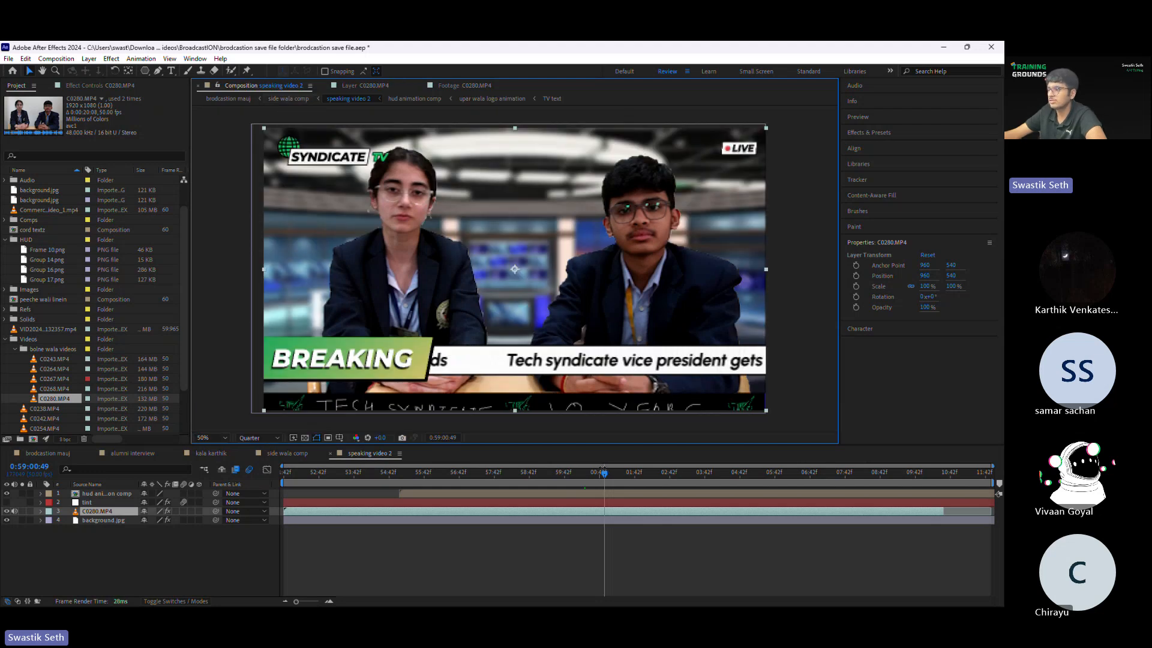
pyautogui.moveTo(603, 472)
pyautogui.mouseDown()
pyautogui.moveTo(590, 479)
pyautogui.moveTo(606, 474)
pyautogui.mouseUp()
# Step: Create a new composition named tg with the default settings
pyautogui.scroll(-2, 42, 414)
pyautogui.click(33, 439)
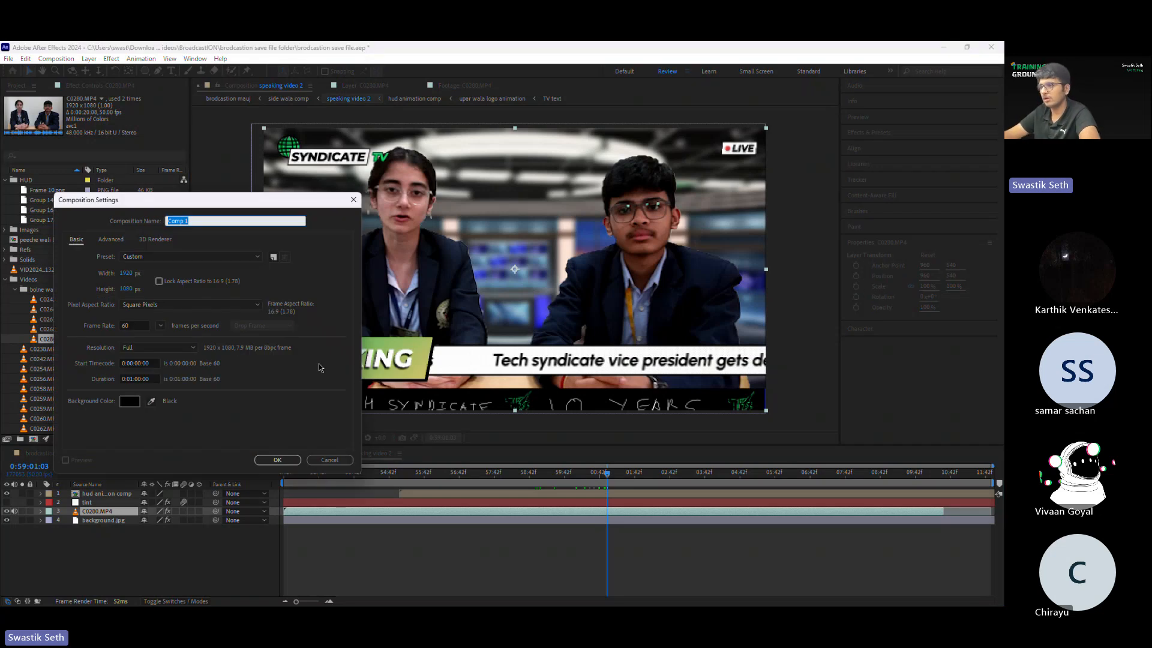
pyautogui.write('te')
pyautogui.press('Return')
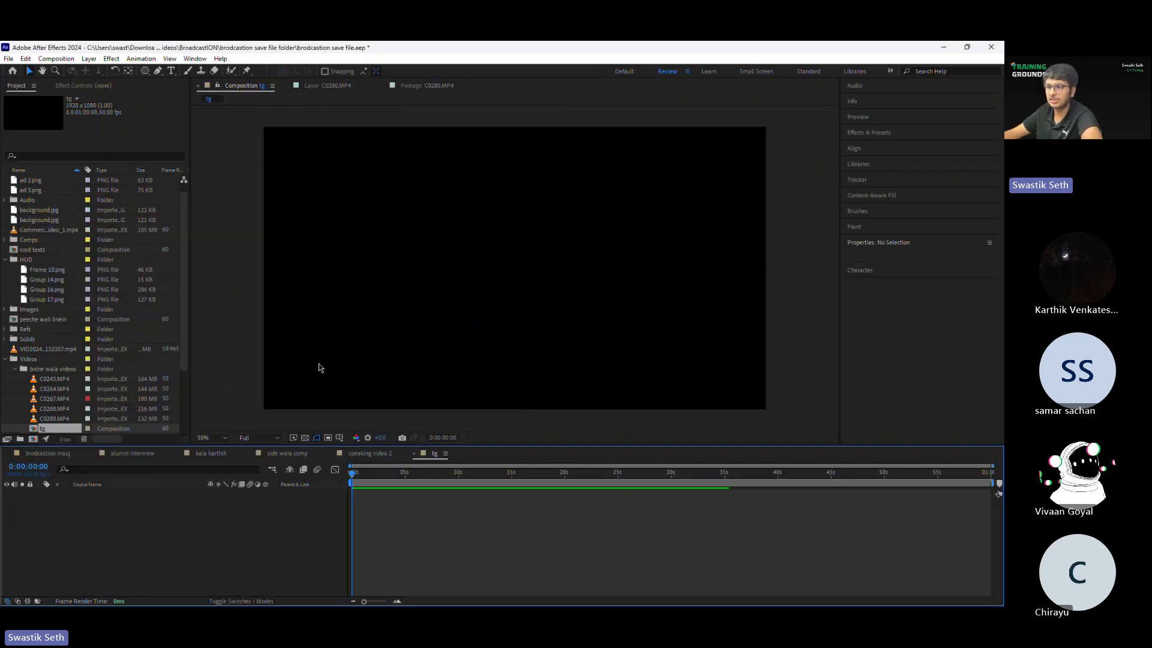
# Step: Add C0268.MP4 from the bolne wala videos folder to the tg composition, starting at 0:00:00:00
pyautogui.click(71, 398)
pyautogui.moveTo(55, 399); pyautogui.dragTo(514, 269)
pyautogui.click(55, 390)
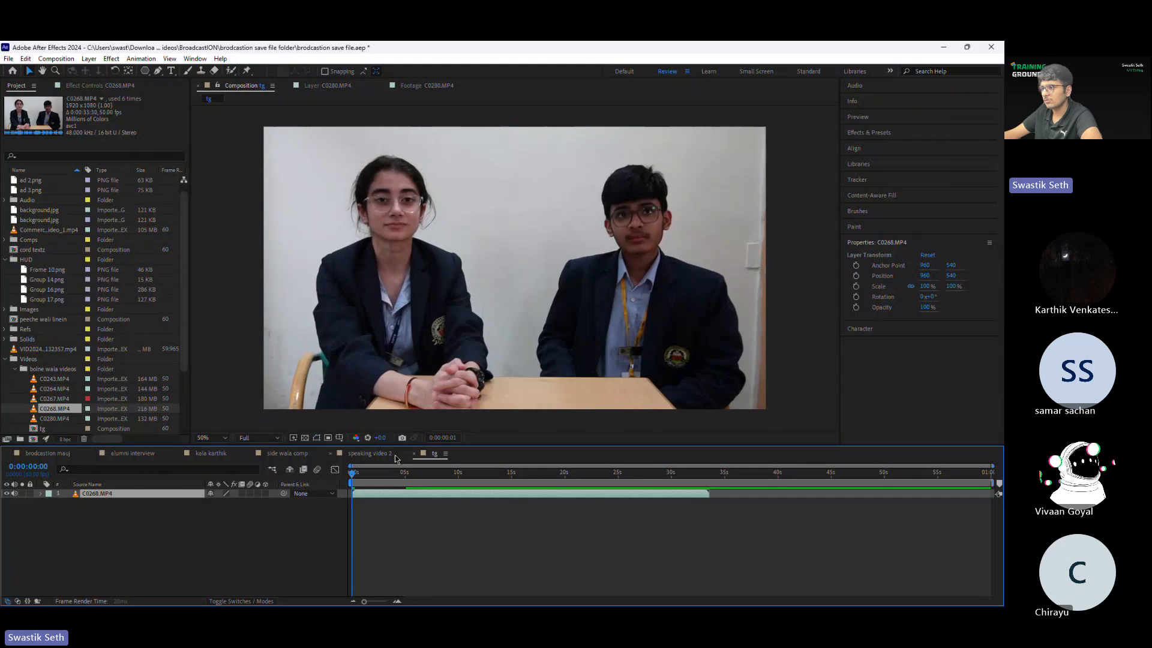
pyautogui.moveTo(354, 474); pyautogui.dragTo(296, 503)
pyautogui.click(444, 525)
pyautogui.click(470, 495)
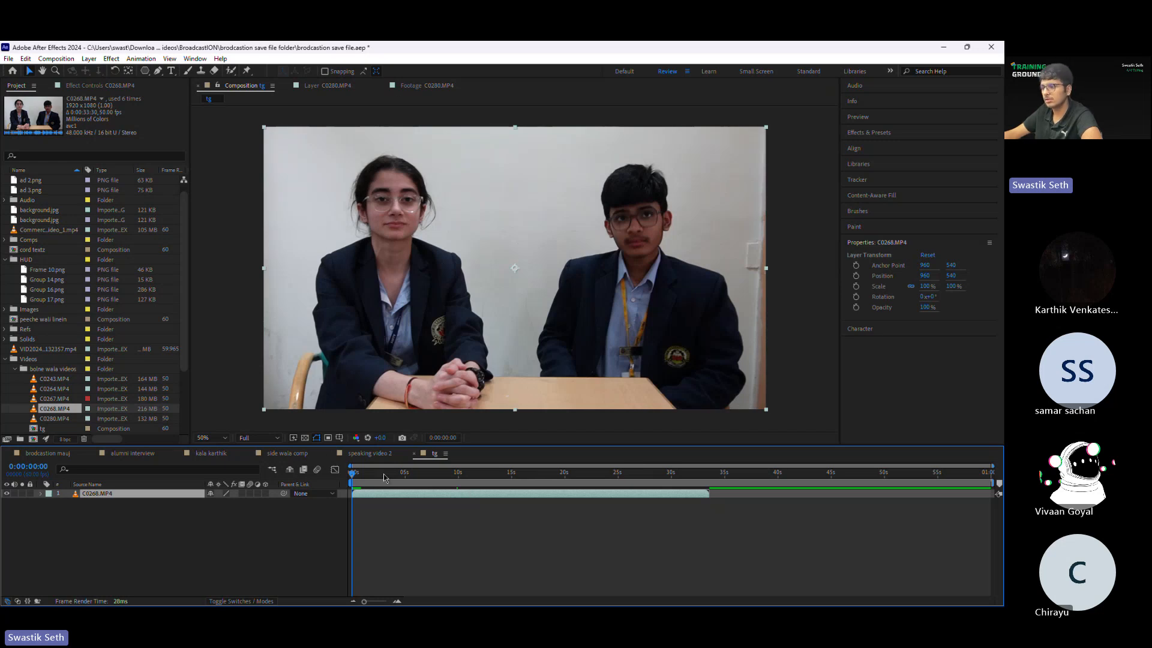
# Step: Trim the C0268.MP4 layer and the work area to end at about 5 seconds, discarding the remaining footage
pyautogui.moveTo(385, 474); pyautogui.dragTo(340, 485)
pyautogui.hotkey('ctrl', 'shift', 'd')
pyautogui.press('Delete')
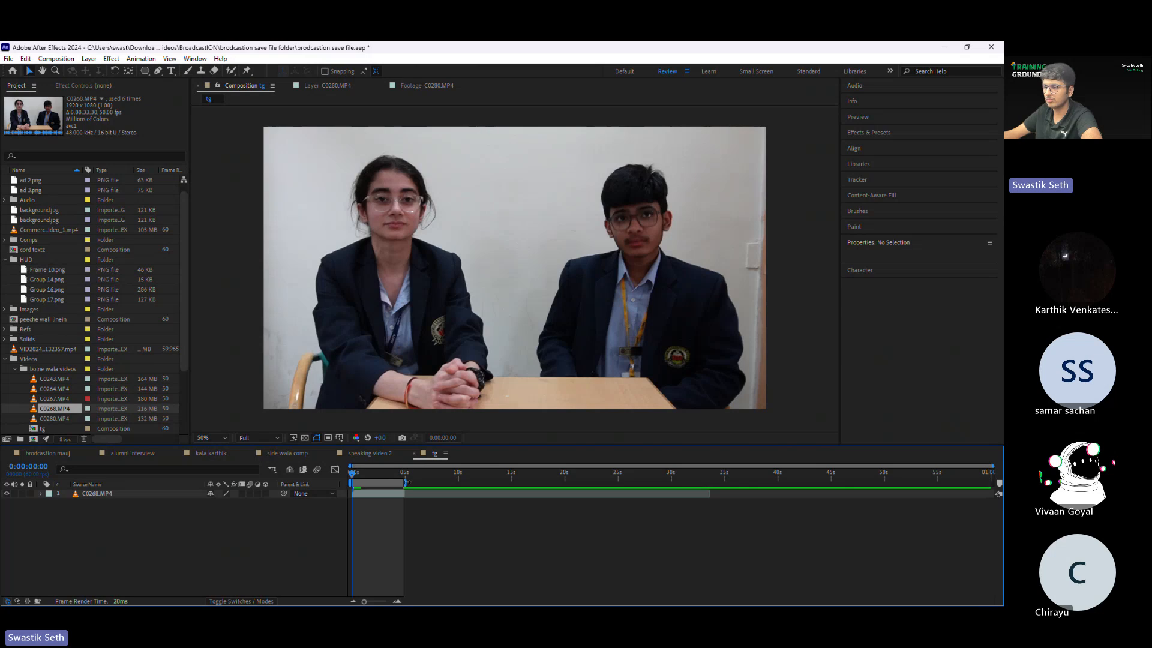
# Step: Activate the Roto Brush tool and open the selected C0268.MP4 layer in its Layer viewer
pyautogui.click(396, 601)
pyautogui.click(487, 493)
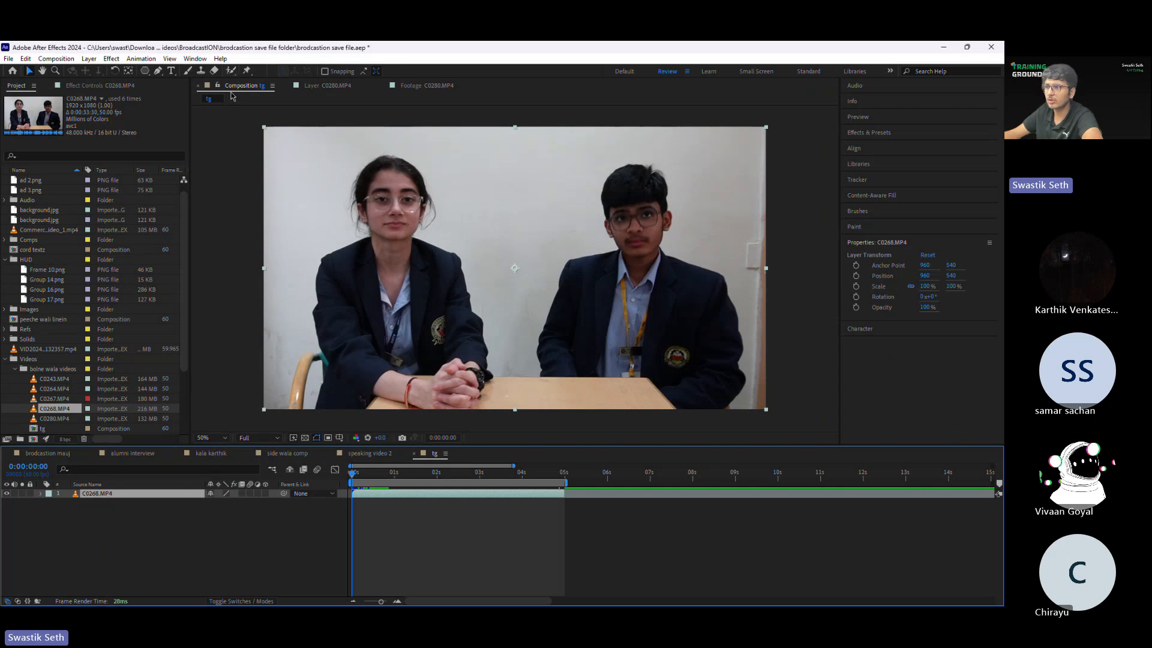
pyautogui.click(231, 71)
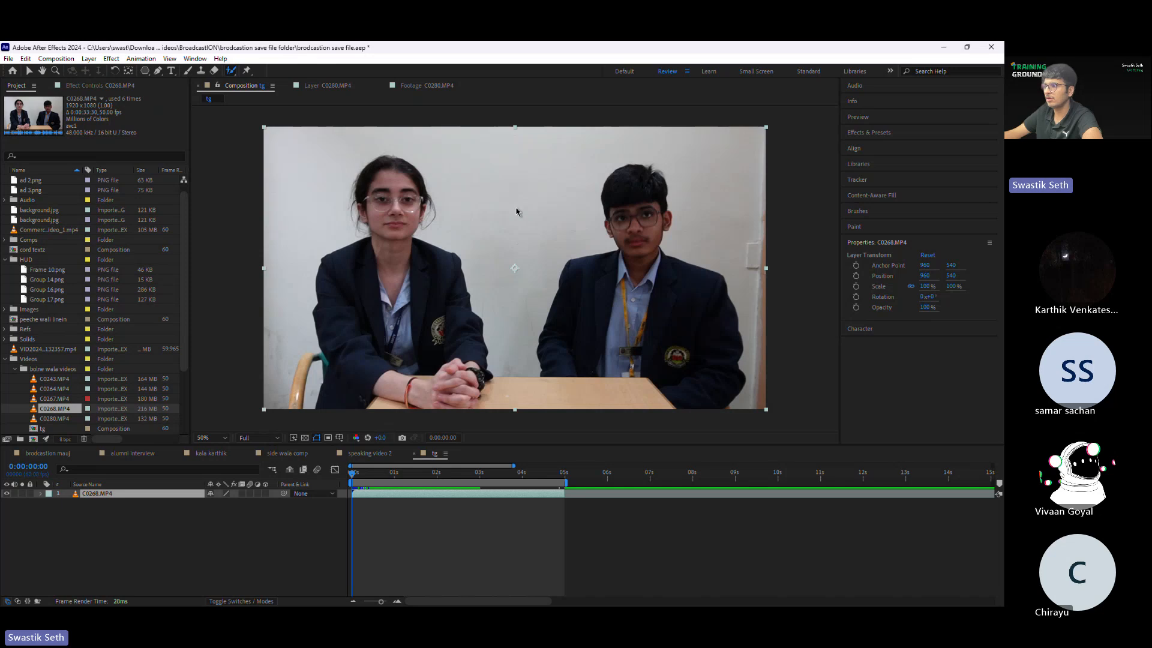
pyautogui.click(567, 204)
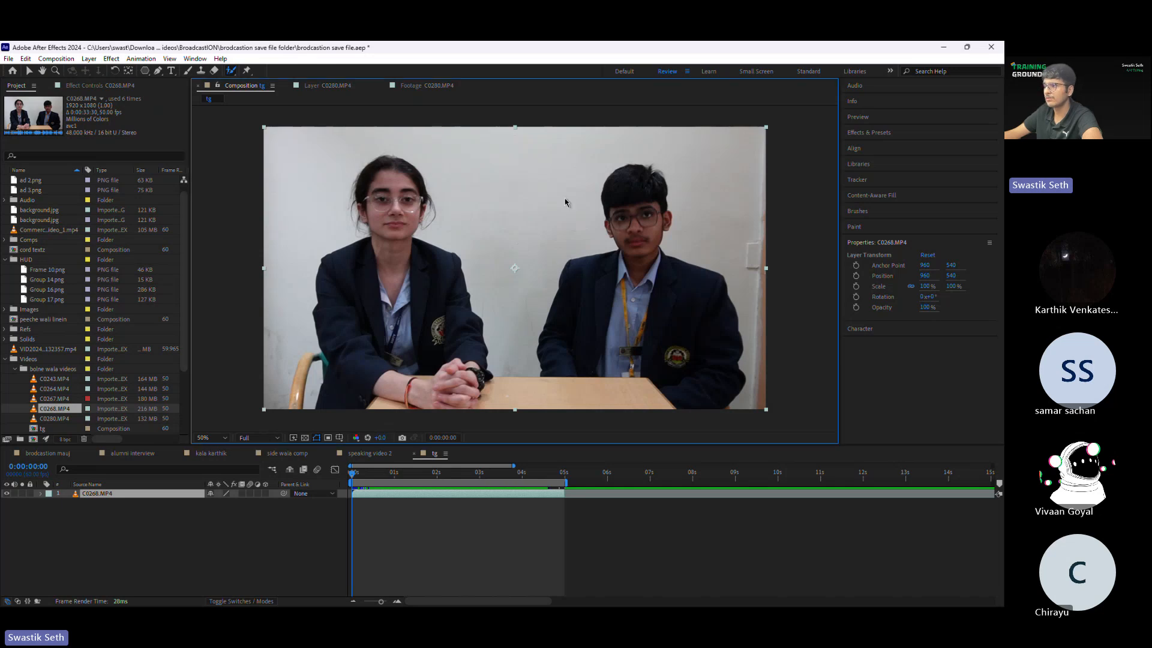
pyautogui.doubleClick(585, 212)
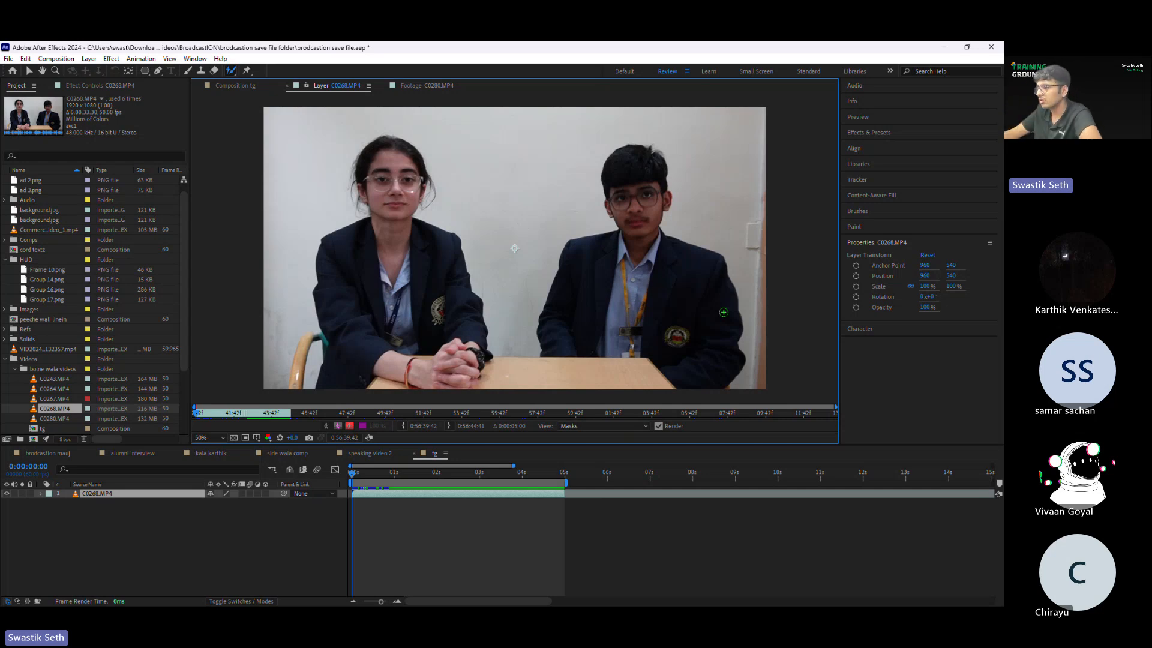
# Step: Paint a Roto Brush foreground stroke over the seated man and inspect the resulting selection edge
pyautogui.moveTo(723, 312)
pyautogui.mouseDown()
pyautogui.moveTo(622, 159)
pyautogui.moveTo(616, 204)
pyautogui.mouseUp()
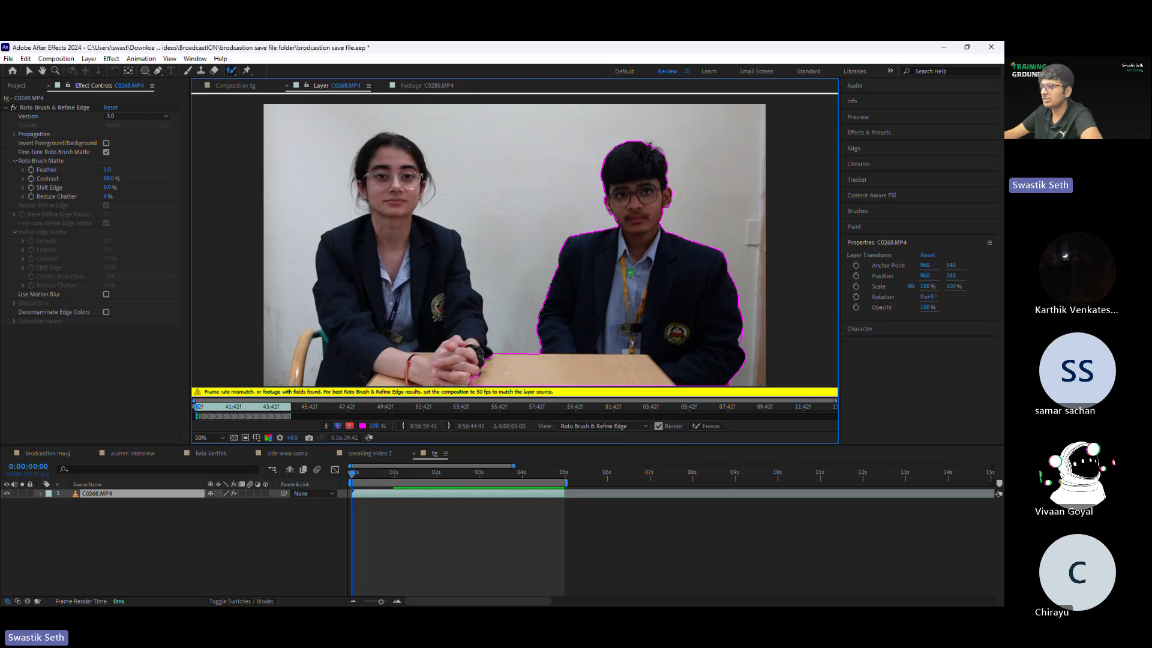
pyautogui.scroll(4, 631, 273)
pyautogui.scroll(-3, 668, 213)
pyautogui.scroll(1, 524, 228)
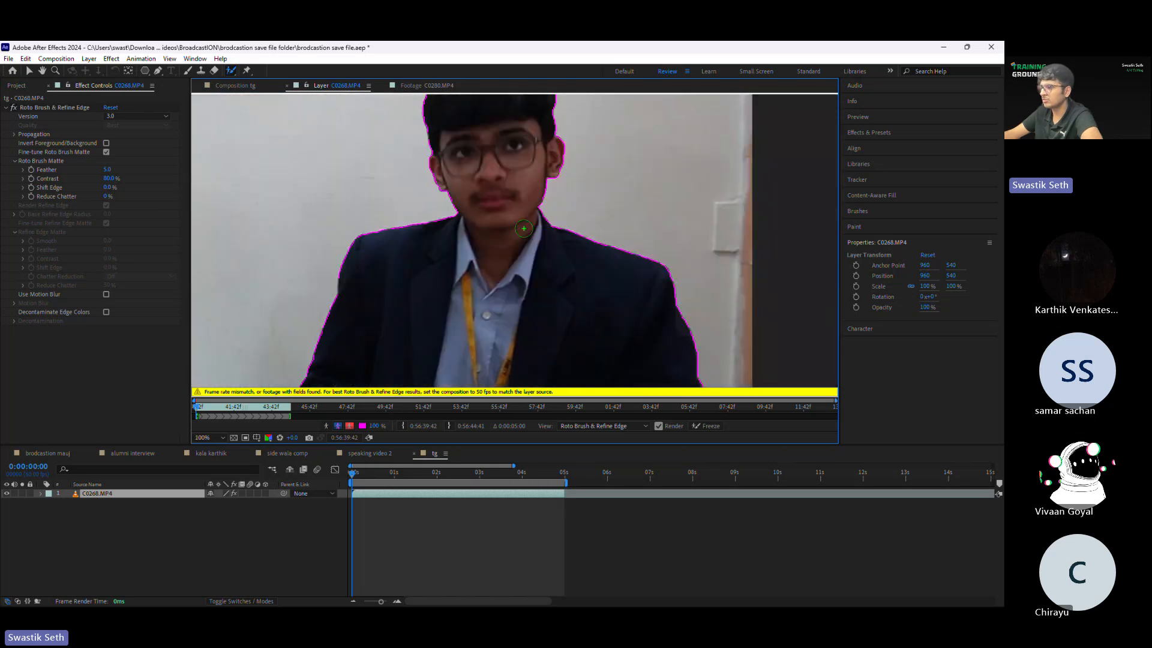
pyautogui.scroll(-2, 461, 281)
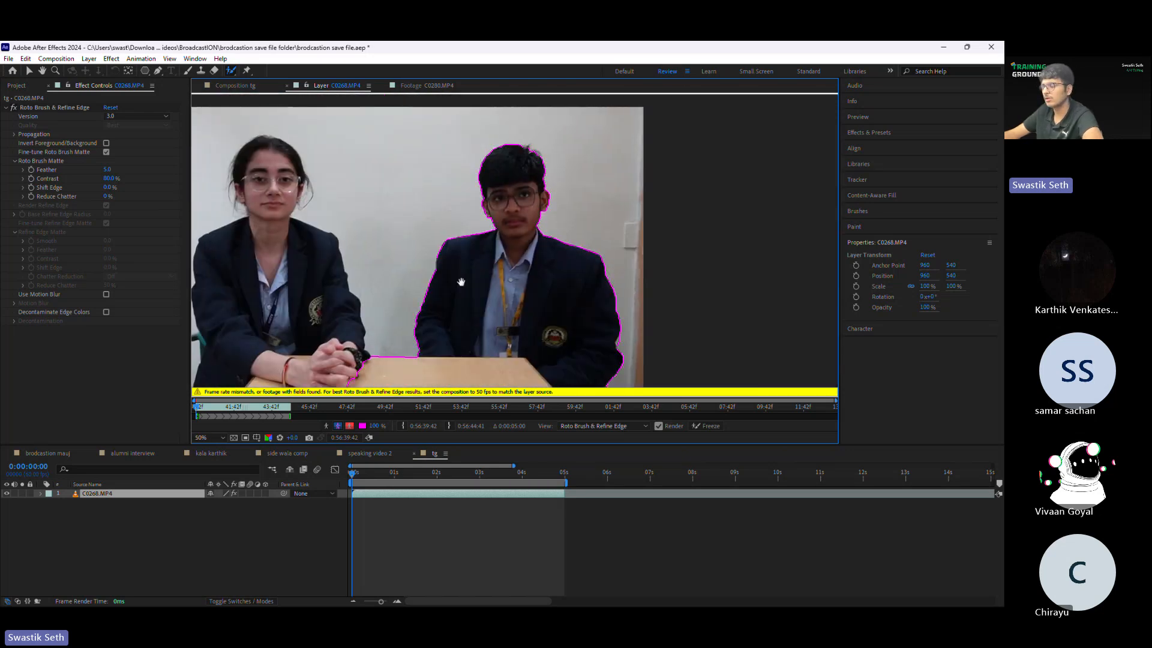
pyautogui.scroll(3, 461, 281)
pyautogui.scroll(-2, 524, 257)
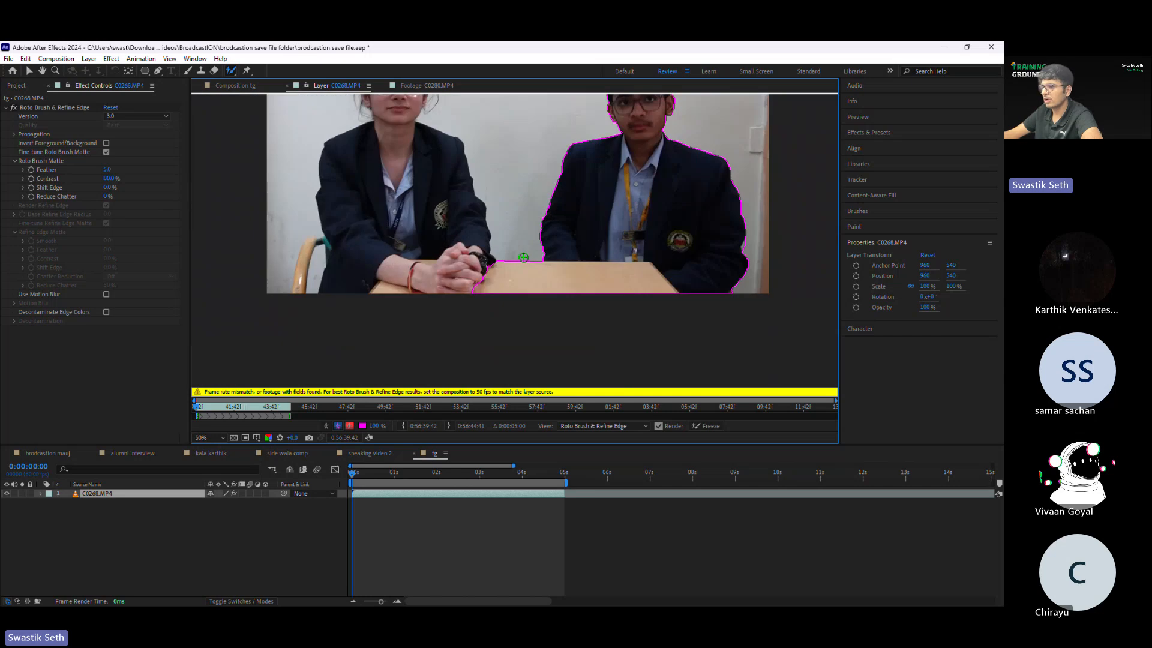
# Step: Paint a Roto Brush foreground stroke over the seated woman from her face down to her arm on the table
pyautogui.moveTo(524, 257); pyautogui.dragTo(570, 330)
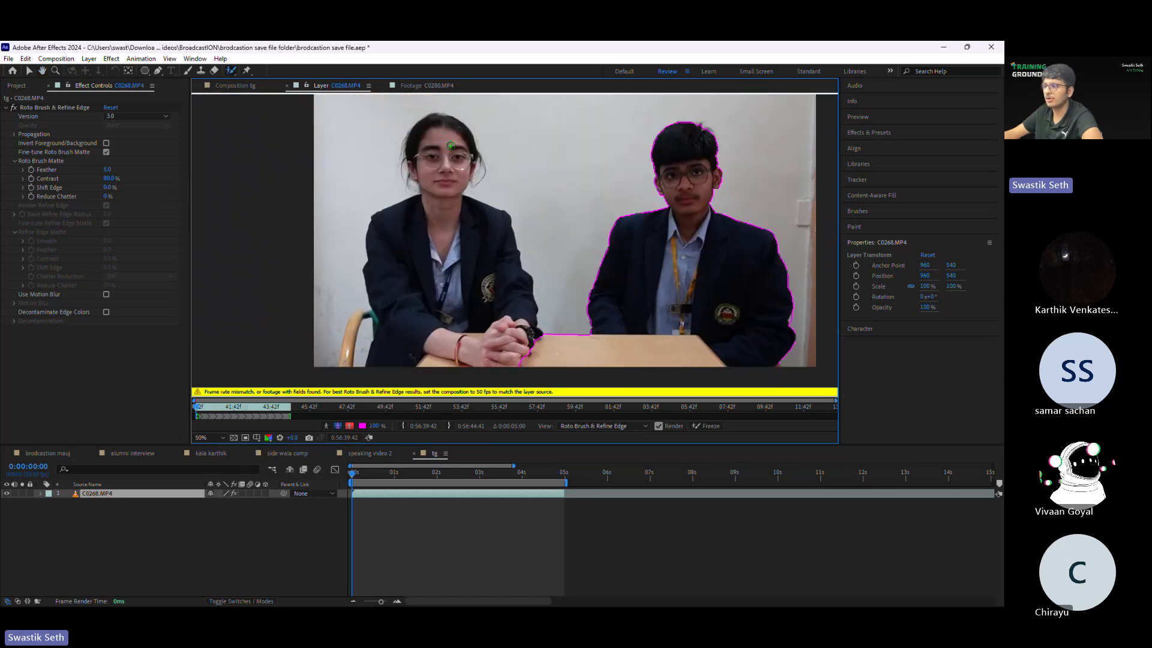
pyautogui.moveTo(450, 145)
pyautogui.mouseDown()
pyautogui.moveTo(437, 203)
pyautogui.moveTo(441, 364)
pyautogui.mouseUp()
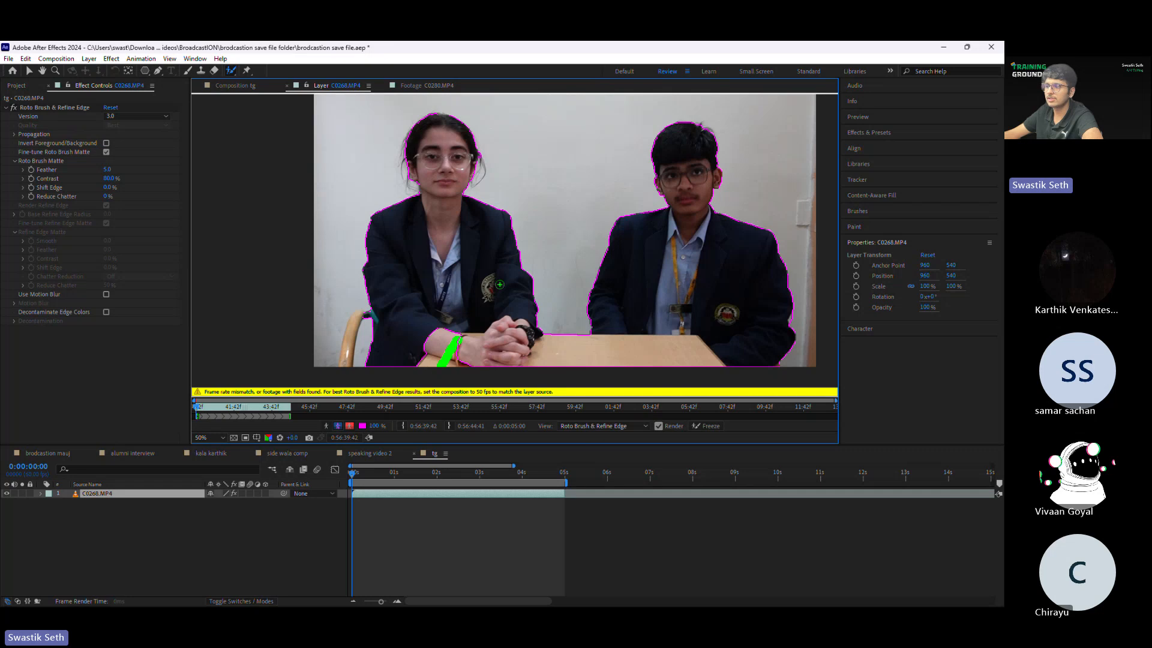
pyautogui.moveTo(566, 299)
pyautogui.mouseDown()
pyautogui.moveTo(514, 292)
pyautogui.moveTo(483, 311)
pyautogui.moveTo(567, 345)
pyautogui.mouseUp()
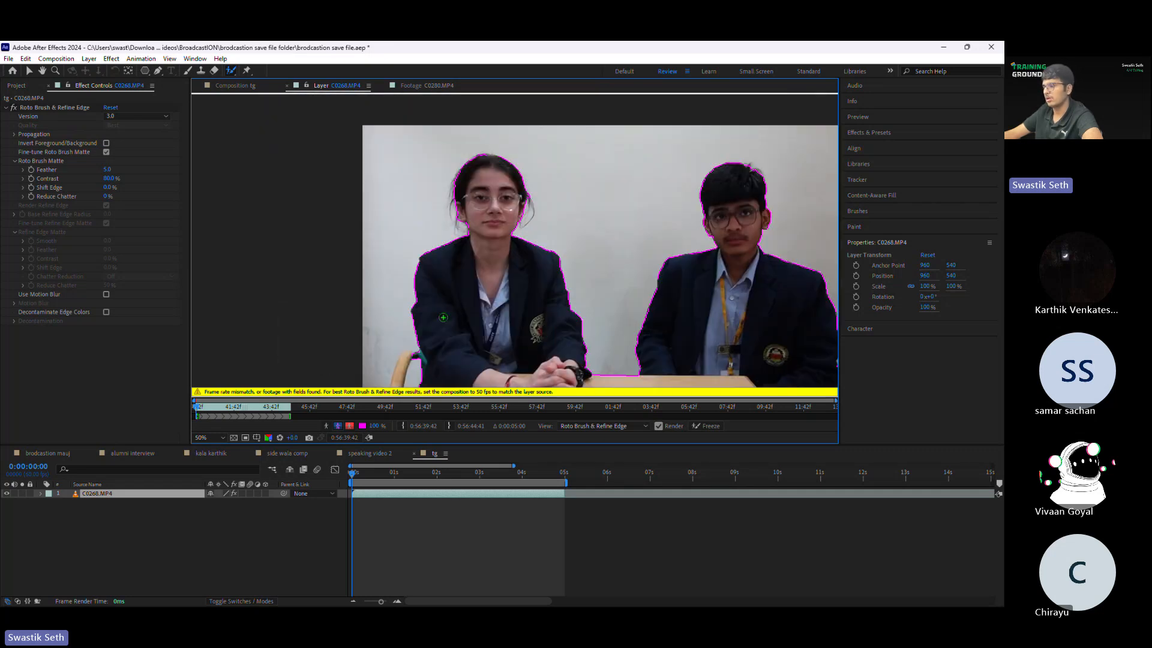
# Step: Subtract the chair back beside the woman's sleeve from the Roto Brush selection with a background stroke
pyautogui.scroll(6, 443, 317)
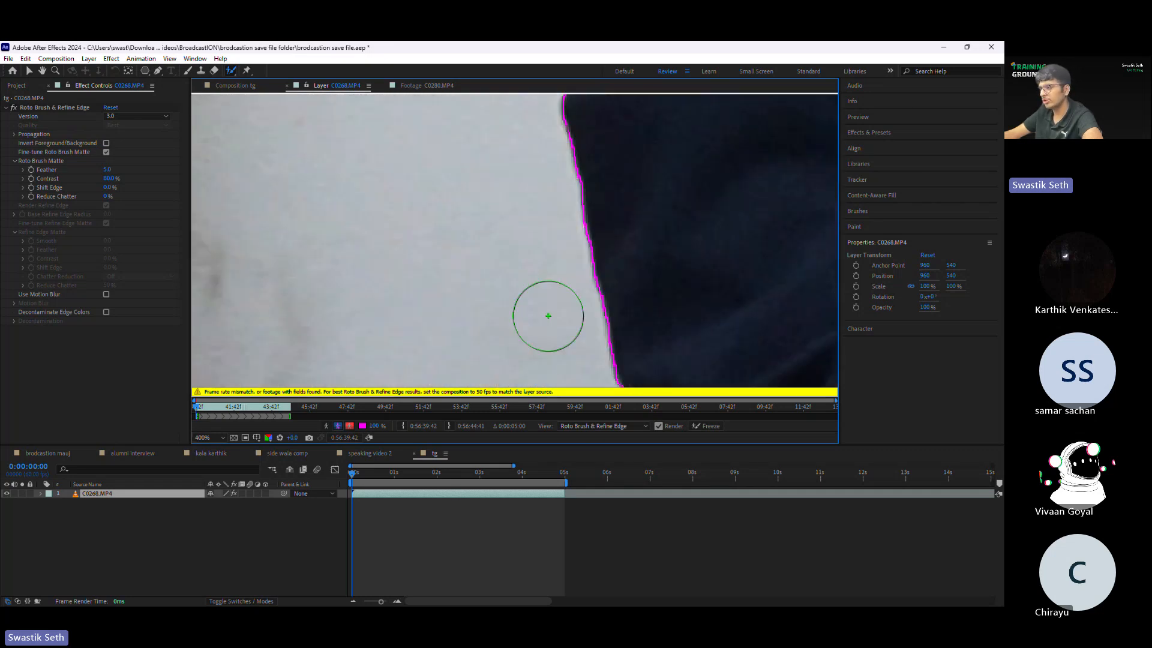
pyautogui.scroll(-3, 548, 316)
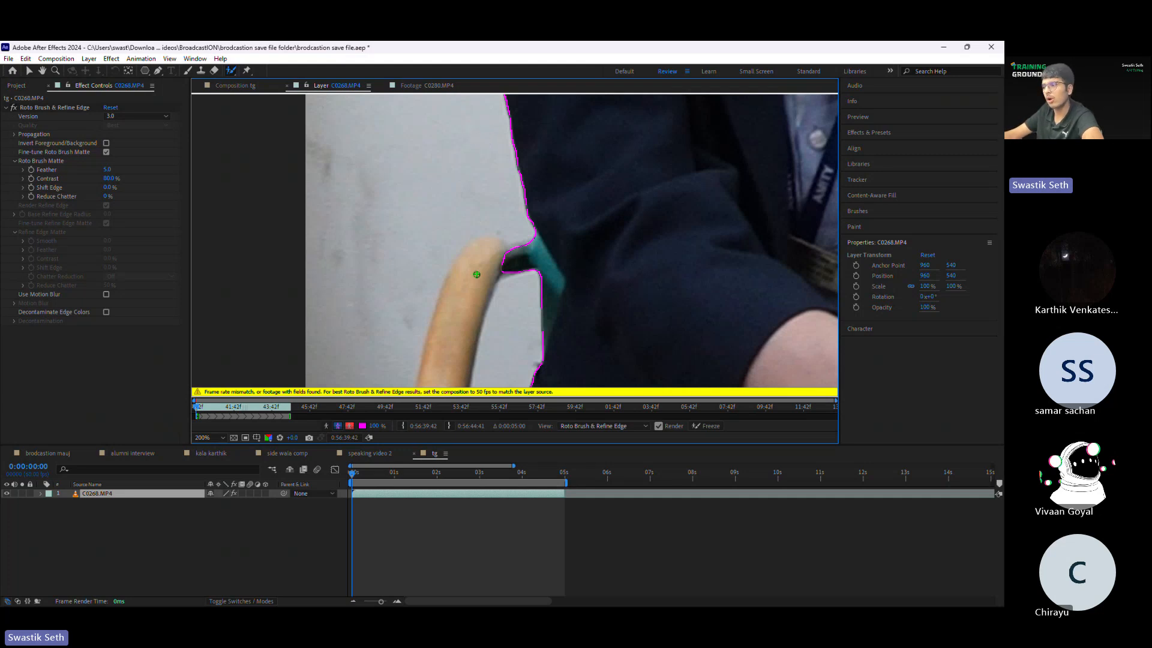
pyautogui.moveTo(526, 259)
pyautogui.mouseDown()
pyautogui.moveTo(546, 294)
pyautogui.moveTo(543, 342)
pyautogui.mouseUp()
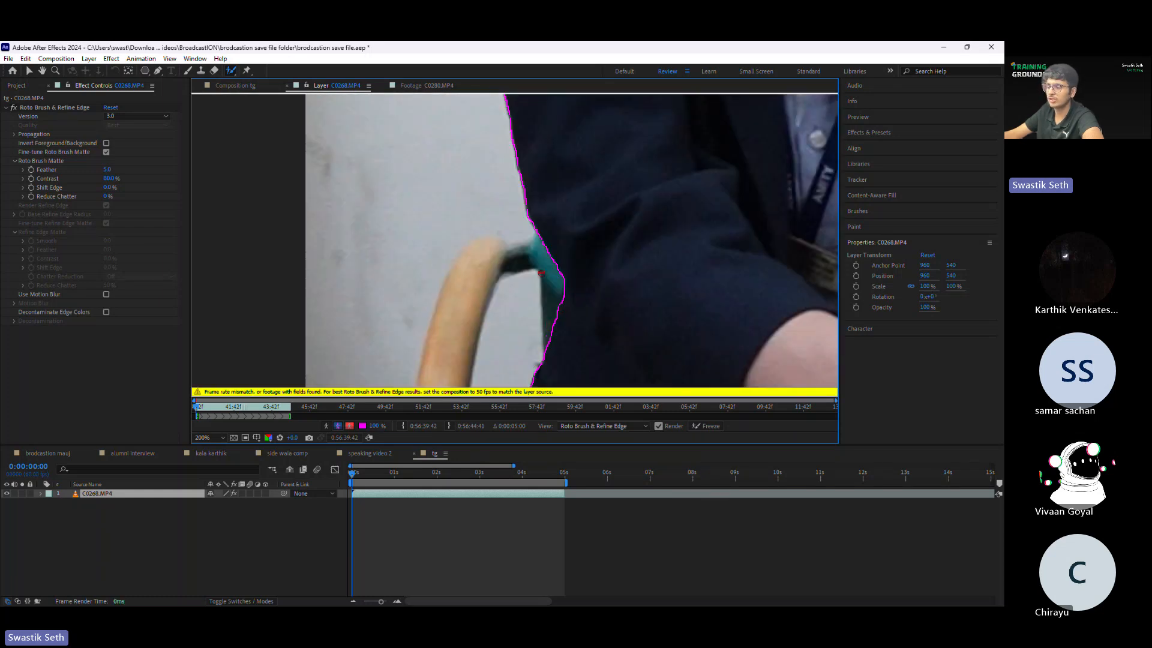
# Step: Subtract the wall sliver along the outer edge of the man's sleeve from the selection with Roto Brush background strokes
pyautogui.scroll(-4, 583, 241)
pyautogui.moveTo(597, 148); pyautogui.dragTo(422, 183)
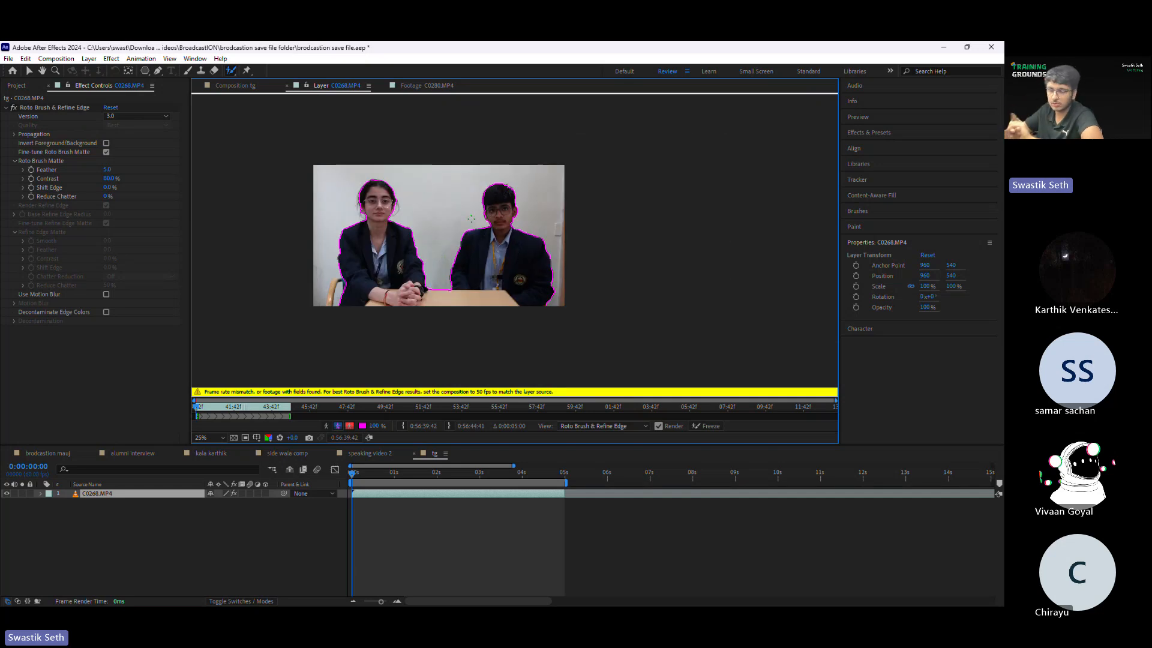
pyautogui.scroll(2, 471, 219)
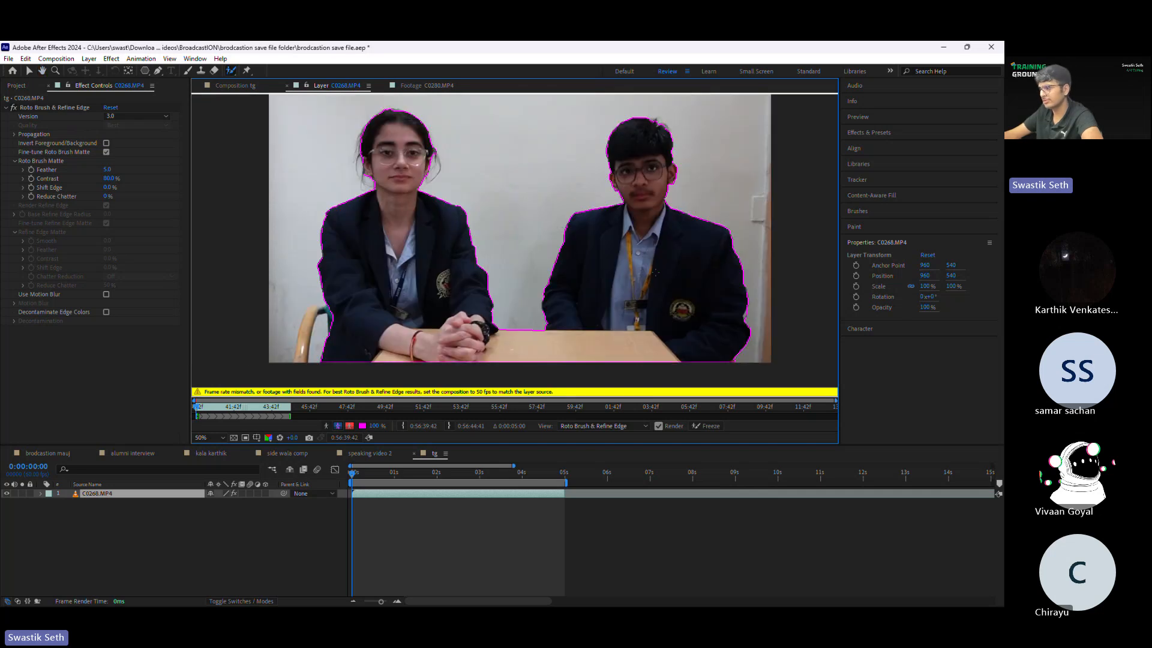
pyautogui.moveTo(542, 304); pyautogui.dragTo(590, 327)
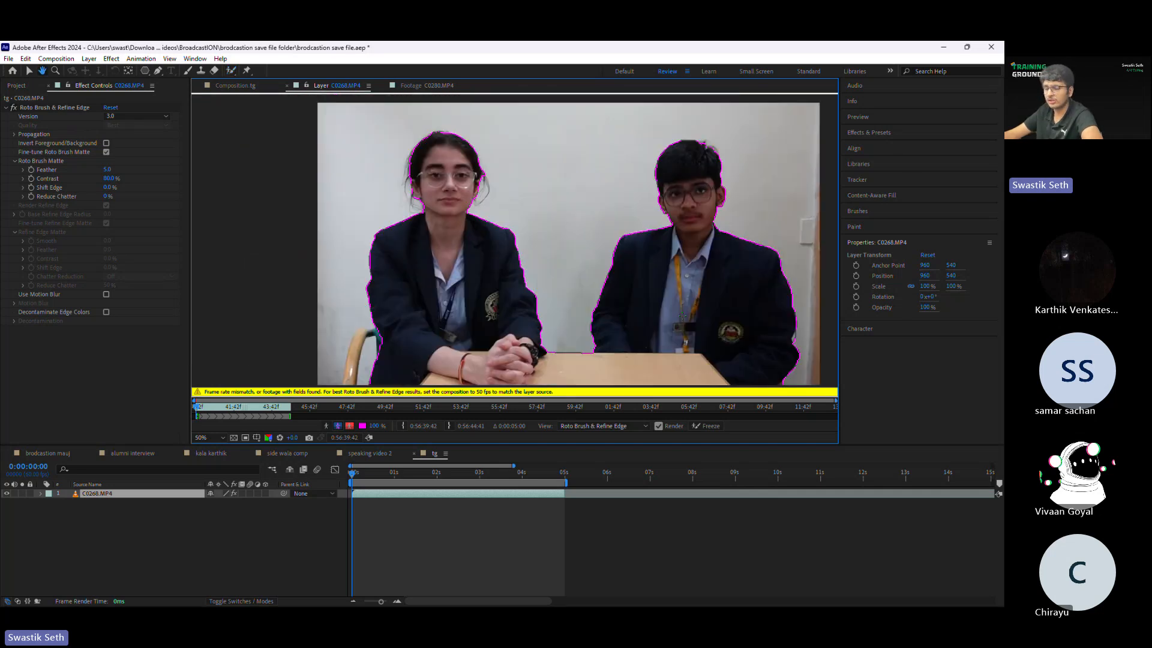
pyautogui.scroll(1, 596, 193)
pyautogui.scroll(-1, 595, 193)
pyautogui.moveTo(596, 193); pyautogui.dragTo(437, 179)
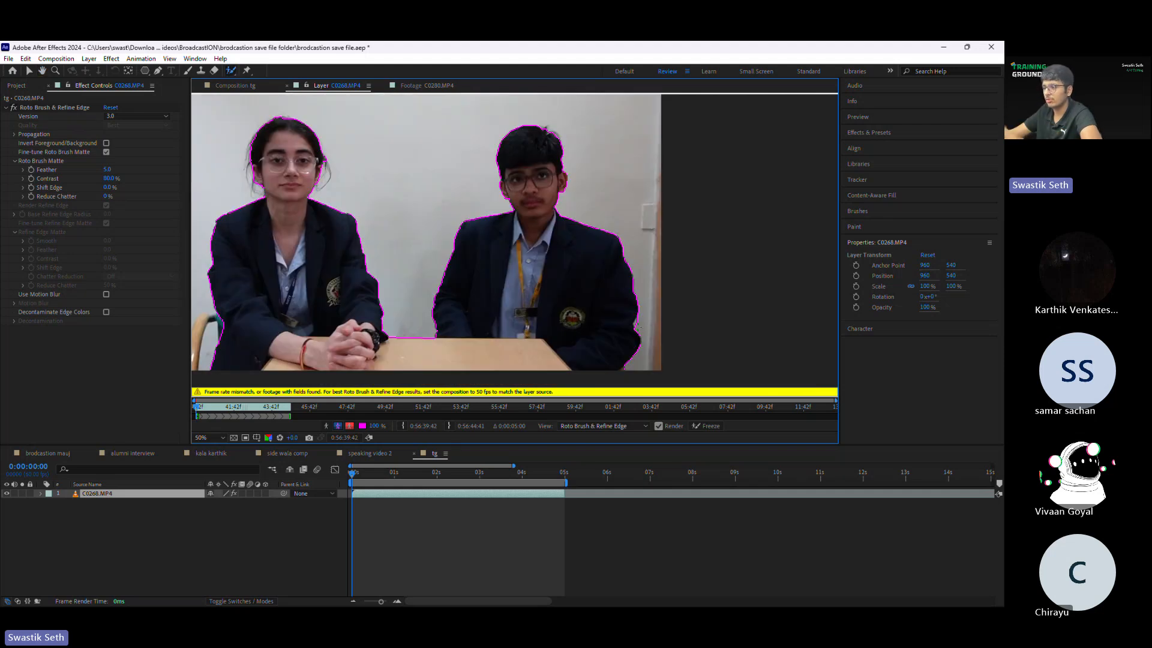
pyautogui.scroll(3, 639, 327)
pyautogui.scroll(-2, 528, 207)
pyautogui.scroll(2, 521, 242)
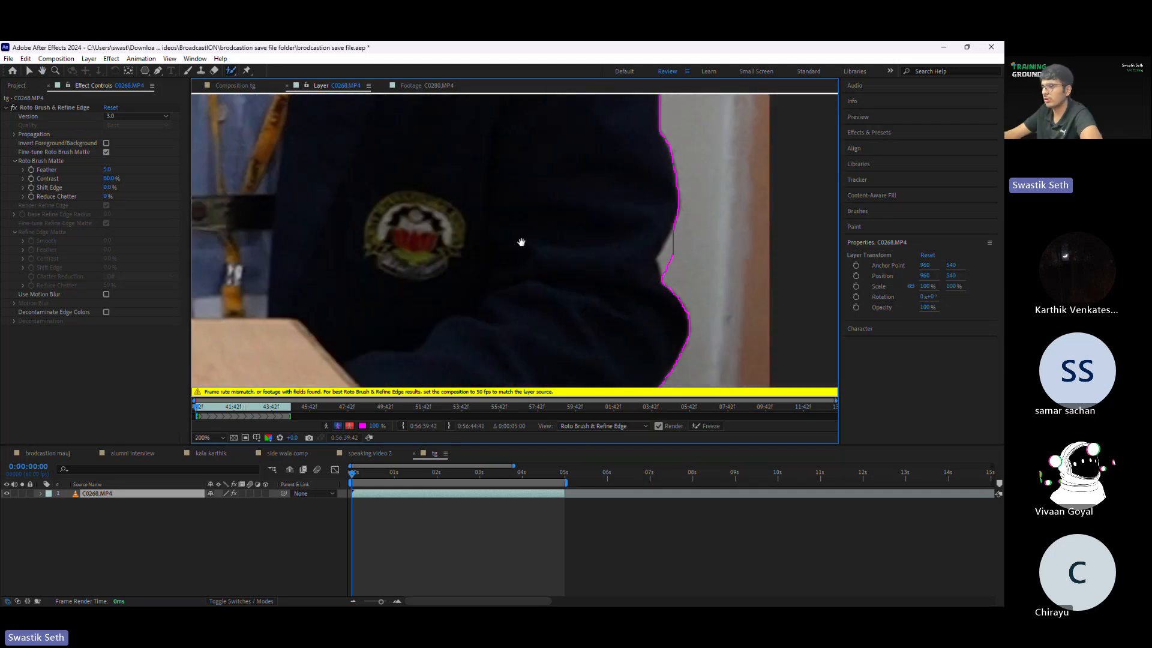
pyautogui.moveTo(521, 241); pyautogui.dragTo(350, 211)
pyautogui.moveTo(511, 210)
pyautogui.mouseDown()
pyautogui.moveTo(481, 240)
pyautogui.moveTo(505, 231)
pyautogui.moveTo(502, 243)
pyautogui.mouseUp()
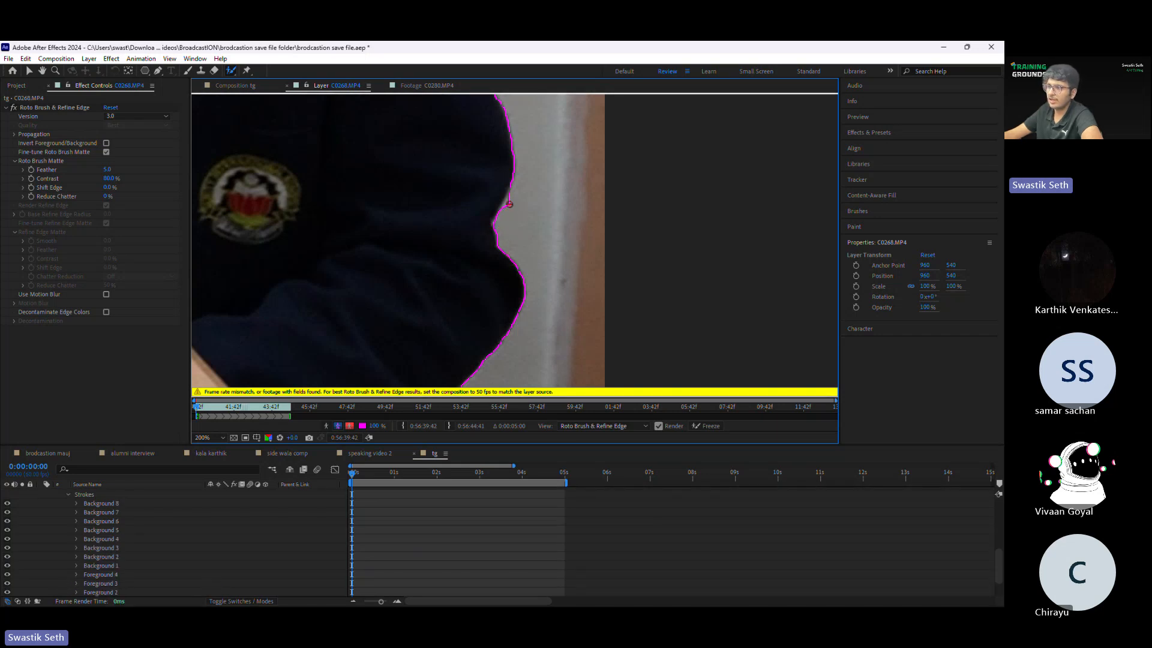
pyautogui.moveTo(511, 203); pyautogui.dragTo(501, 211)
# Step: Check the outline around both people and freeze the Roto Brush result on the C0268.MP4 layer
pyautogui.scroll(-3, 511, 236)
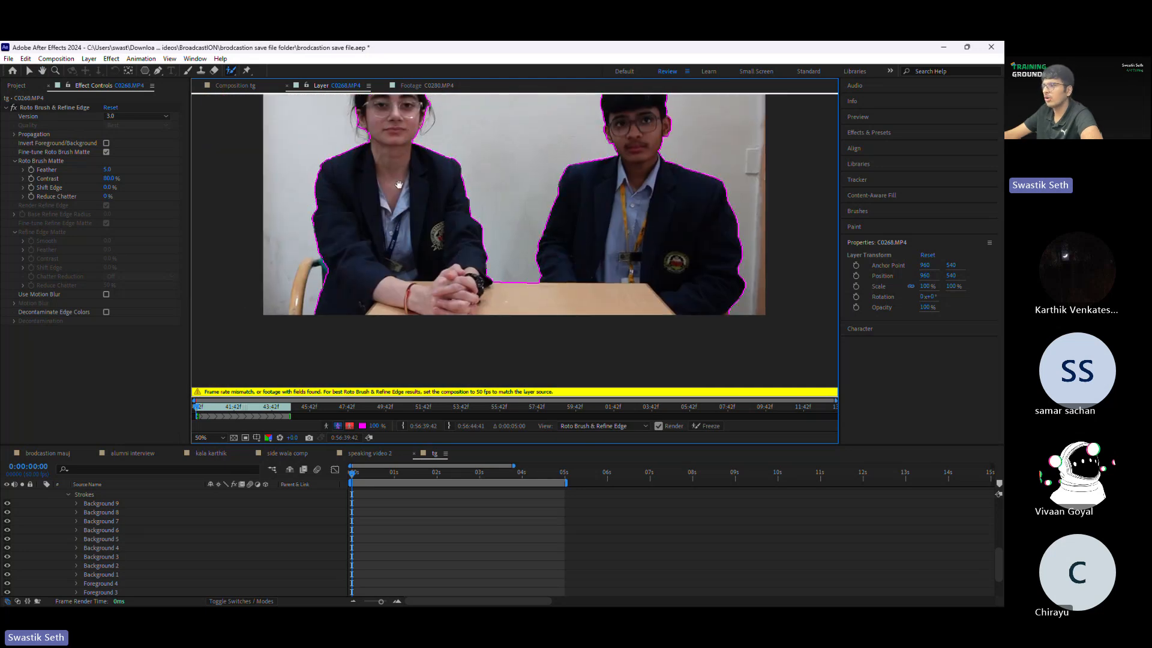
pyautogui.moveTo(399, 184); pyautogui.dragTo(400, 243)
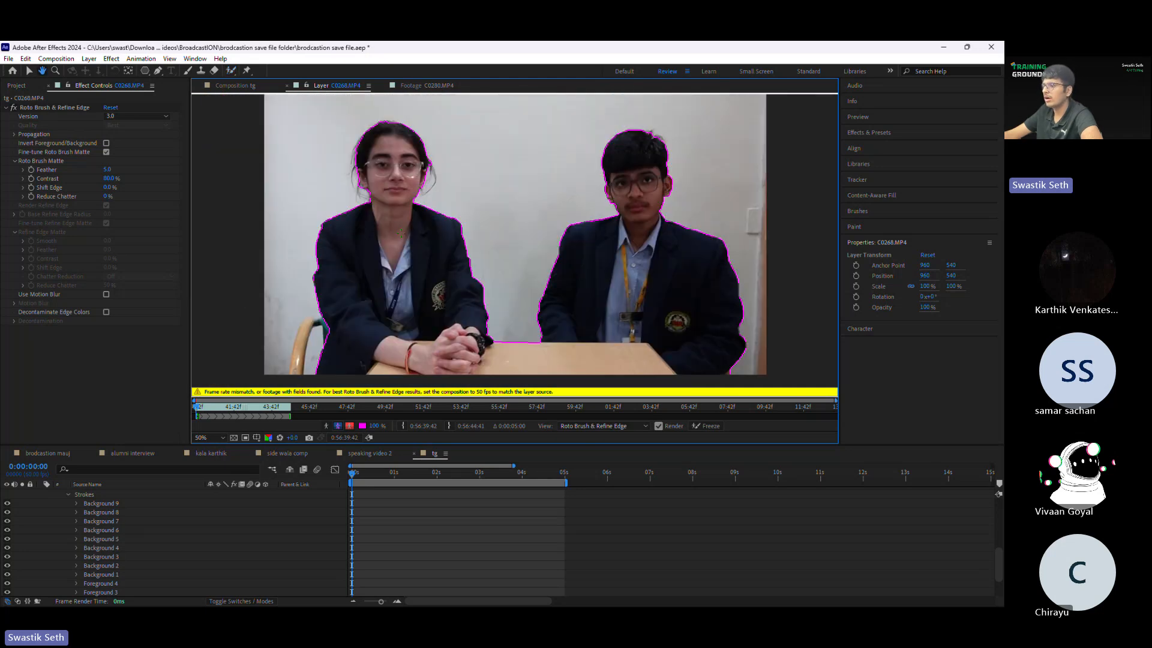
pyautogui.click(705, 427)
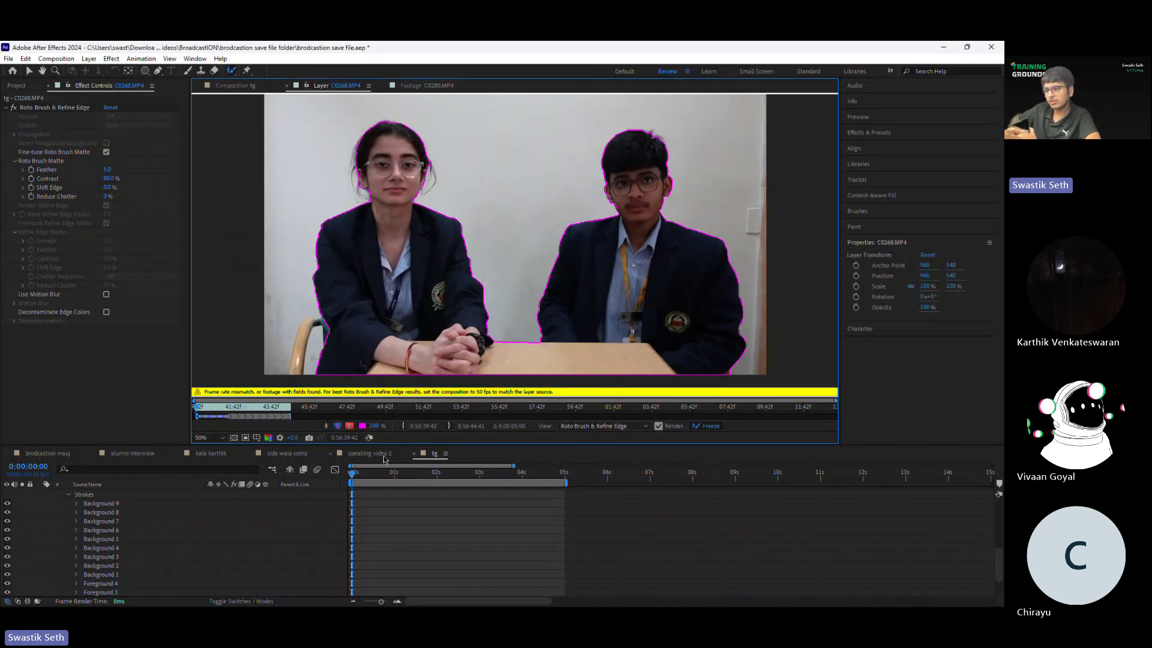
# Step: Find where the Roto Brush outline still holds and end the tg composition's work area at 0:00:00:38
pyautogui.click(401, 473)
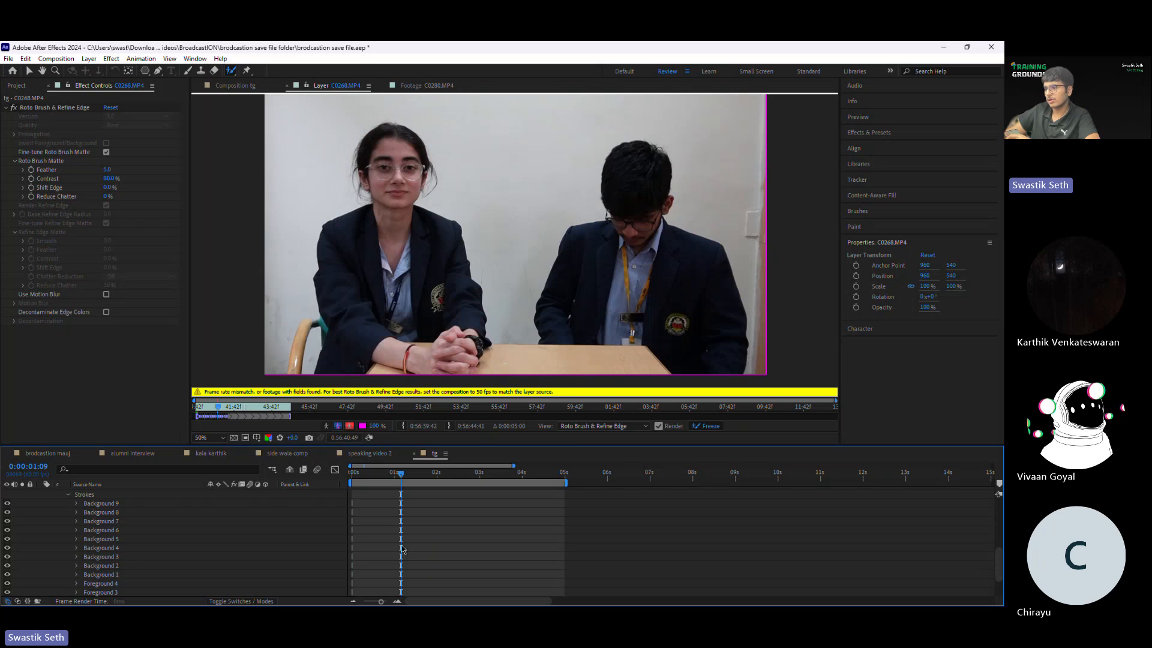
pyautogui.scroll(5, 506, 513)
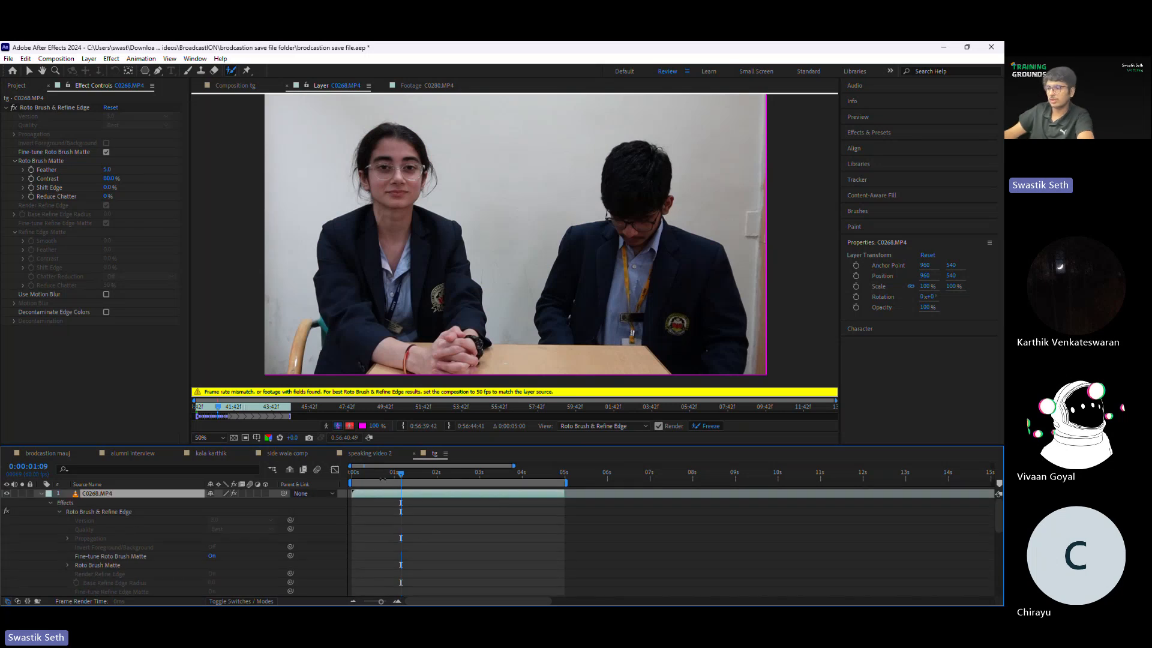
pyautogui.click(380, 474)
pyautogui.click(407, 502)
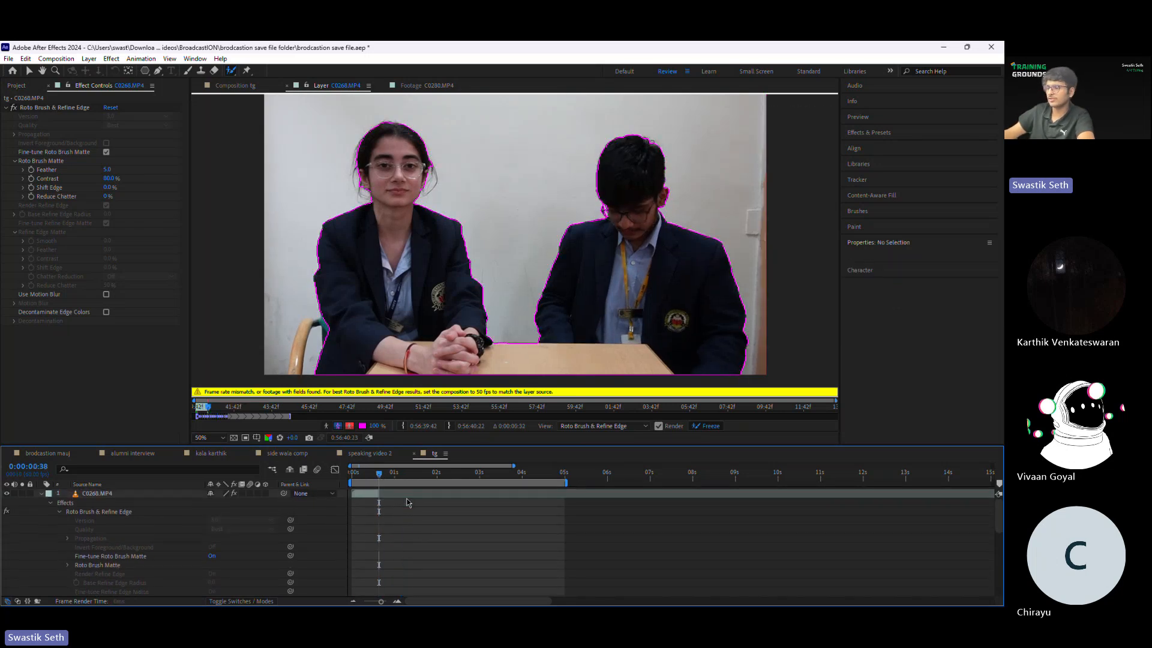
pyautogui.press('n')
pyautogui.moveTo(379, 473); pyautogui.dragTo(363, 473)
pyautogui.click(364, 495)
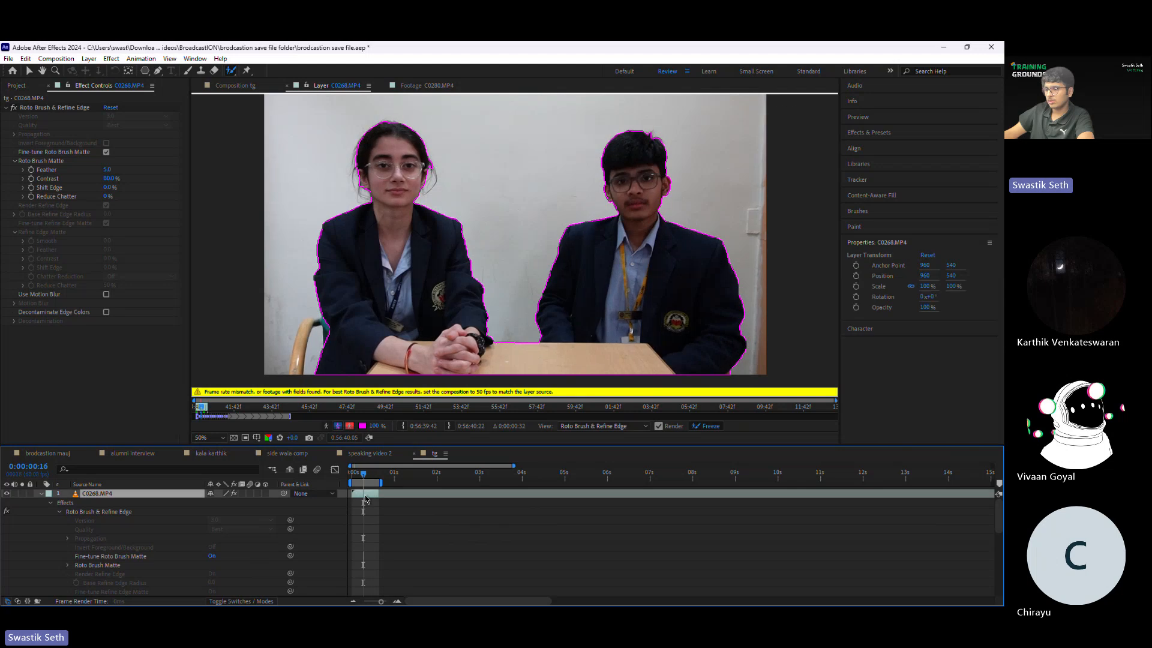
# Step: Freeze the Roto Brush result on the C0268.MP4 layer and close its layer viewer and the open footage viewer
pyautogui.click(705, 426)
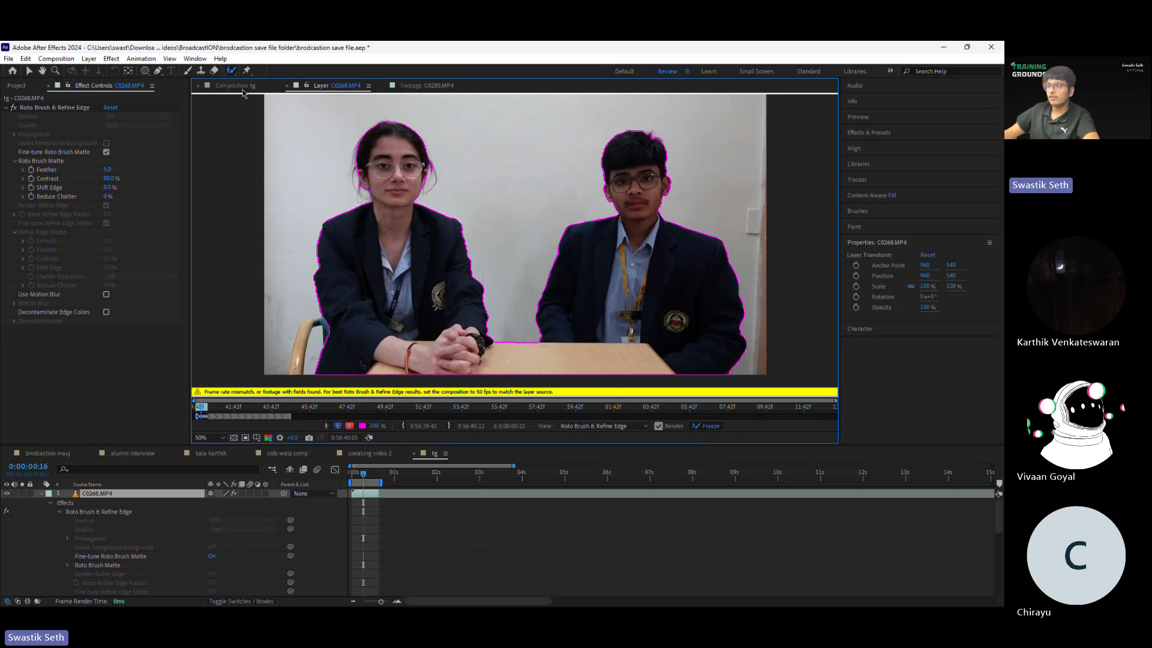
pyautogui.press('v')
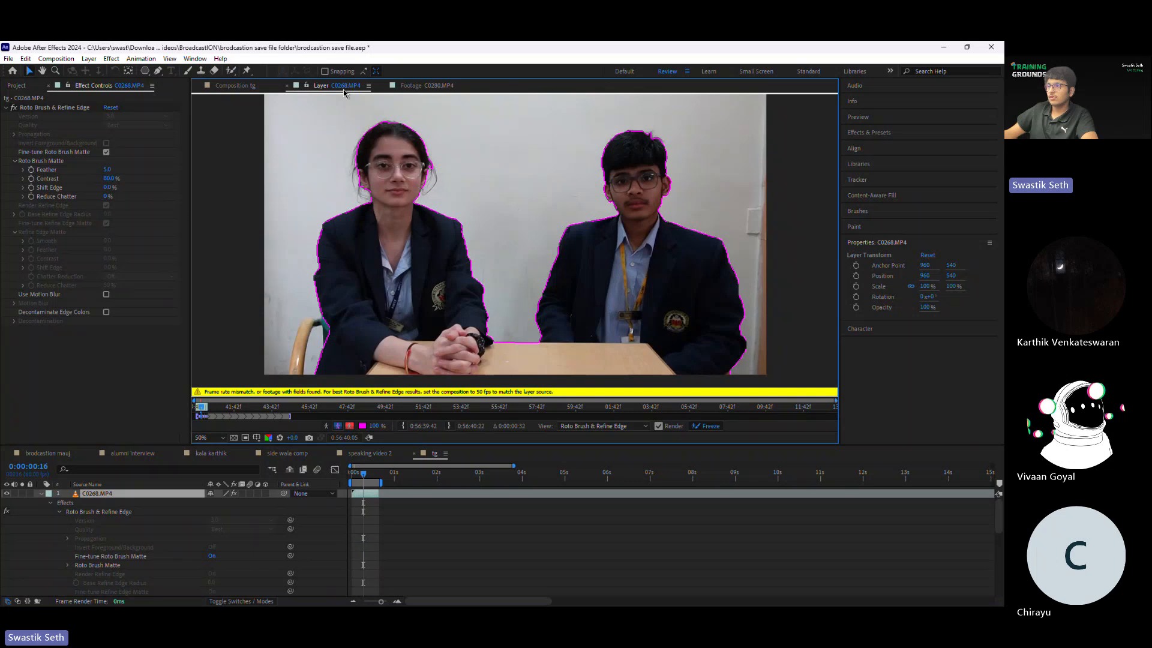
pyautogui.click(288, 85)
pyautogui.click(288, 86)
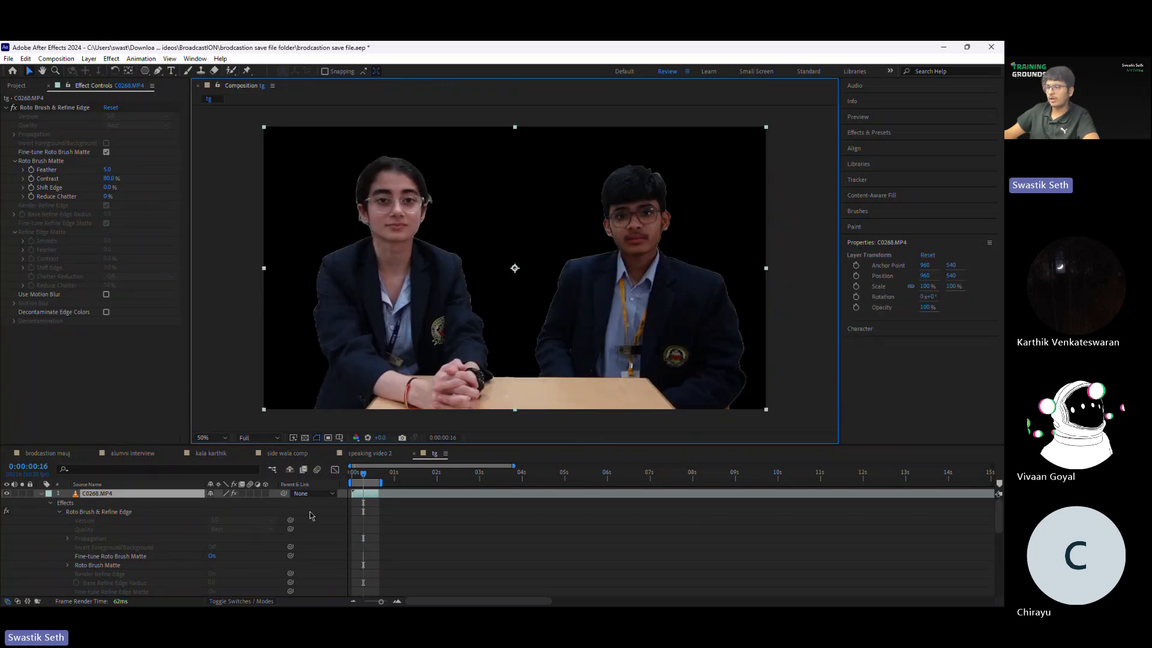
# Step: Scrub through the first frames of the tg composition to check the presenters' cutout against the empty background
pyautogui.moveTo(369, 477); pyautogui.dragTo(362, 475)
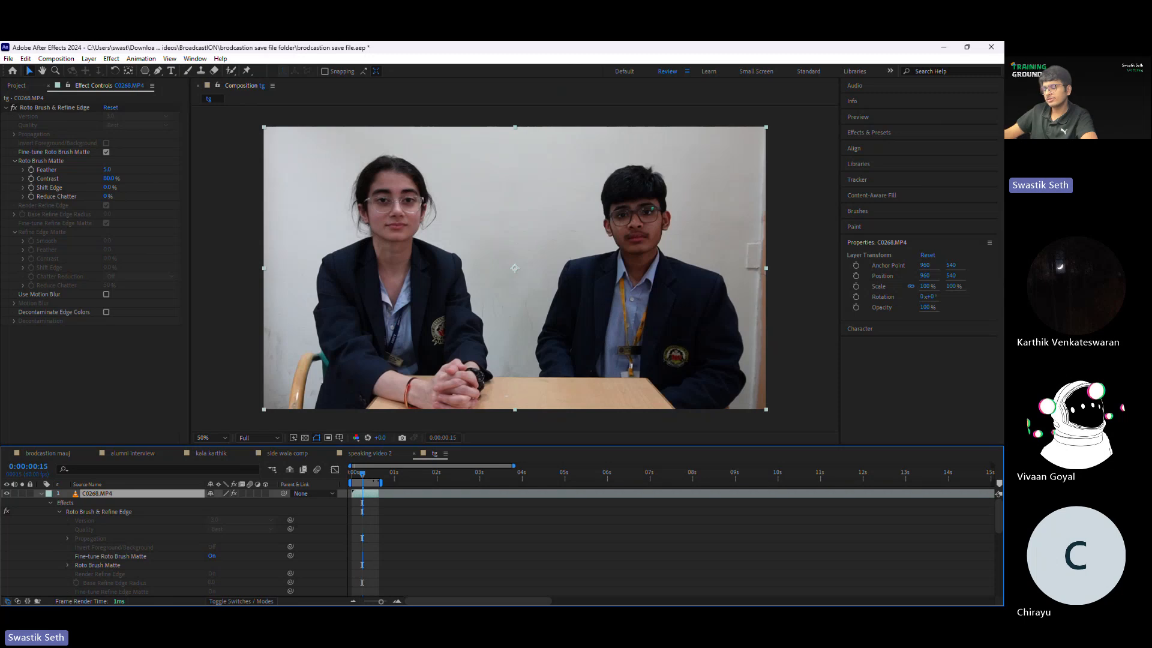
pyautogui.click(399, 599)
pyautogui.click(399, 599)
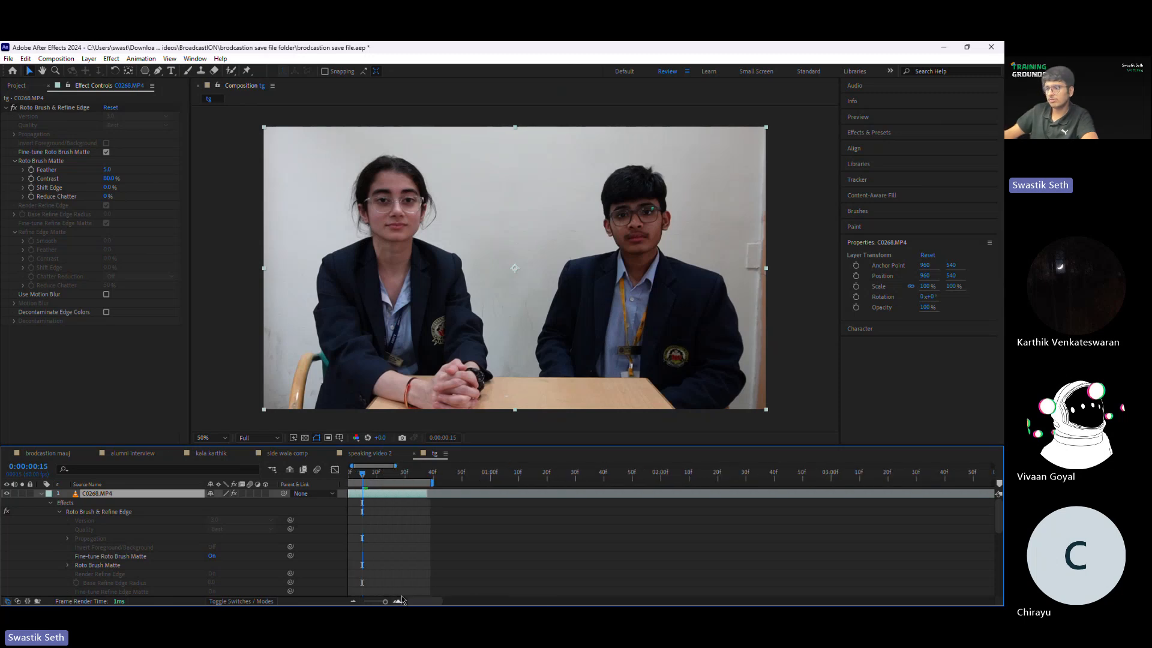
pyautogui.hscroll(-2, 548, 558)
pyautogui.moveTo(400, 476); pyautogui.dragTo(361, 475)
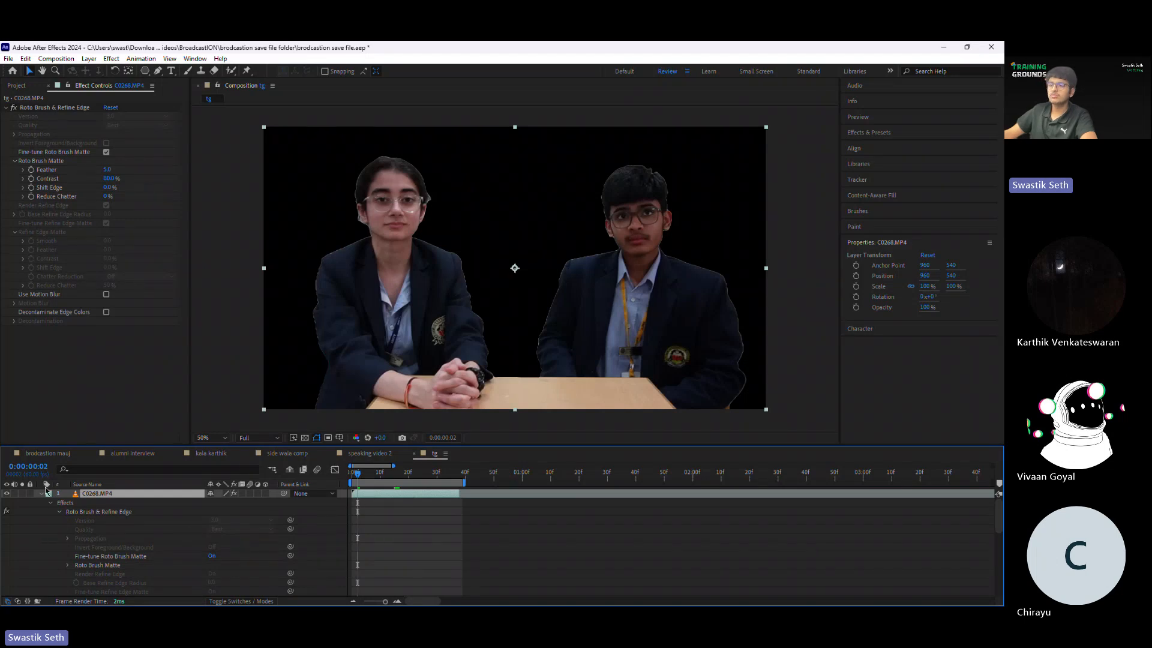
# Step: Collapse the C0268.MP4 layer's properties, and tidy the project list by reversing its name order and folding the Videos folder
pyautogui.click(41, 493)
pyautogui.click(17, 85)
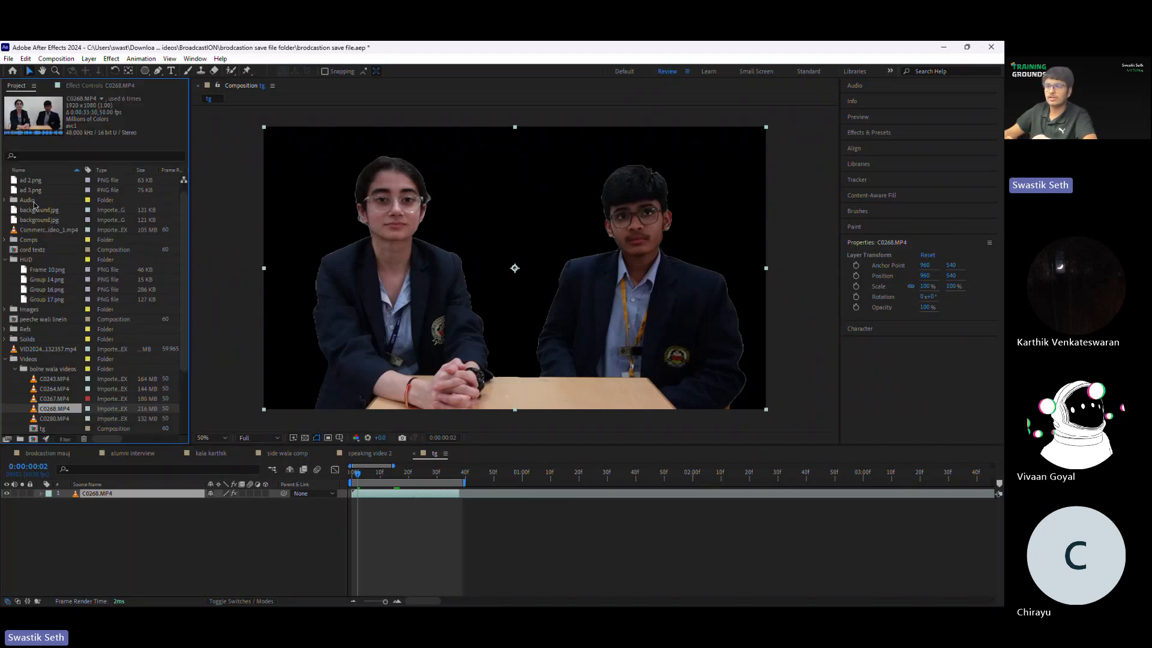
pyautogui.click(34, 170)
pyautogui.click(13, 180)
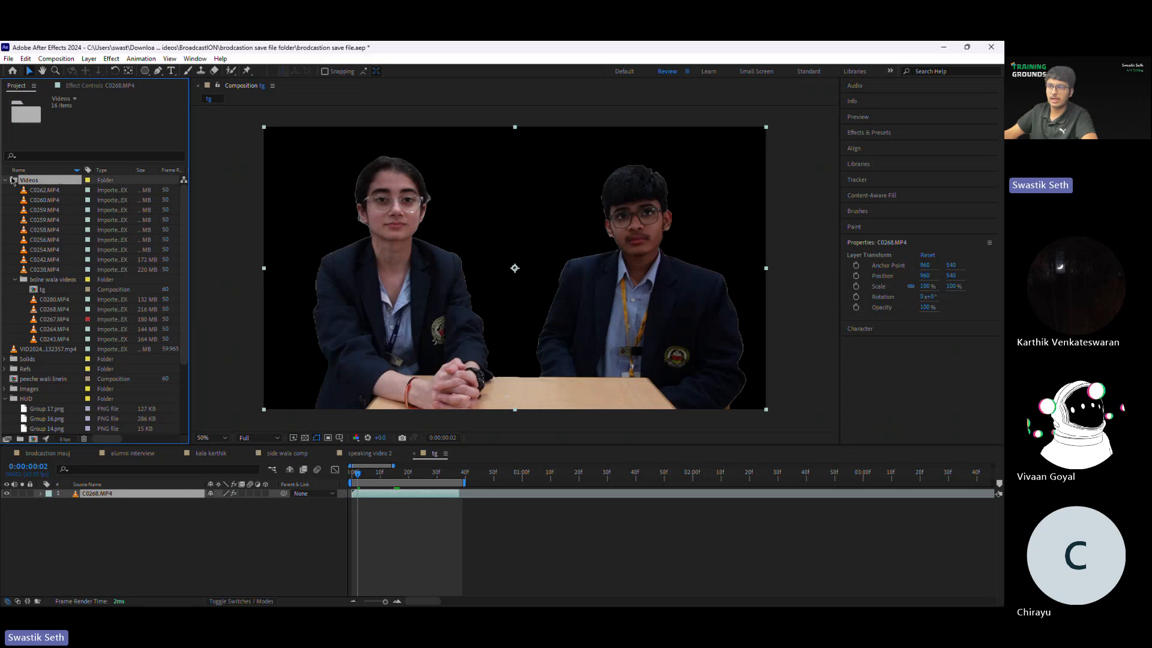
pyautogui.click(4, 180)
# Step: Find the studio image background.jpg among the project items, place it above the footage in tg and scale it to about 138%
pyautogui.click(48, 261)
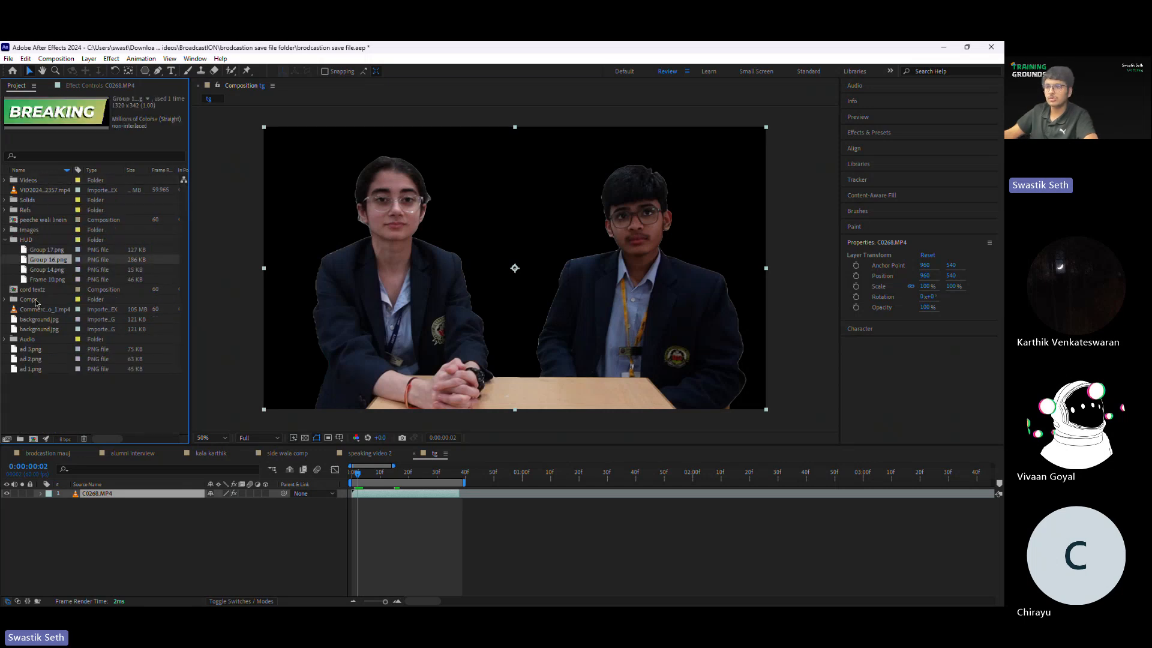
pyautogui.click(47, 280)
pyautogui.click(38, 359)
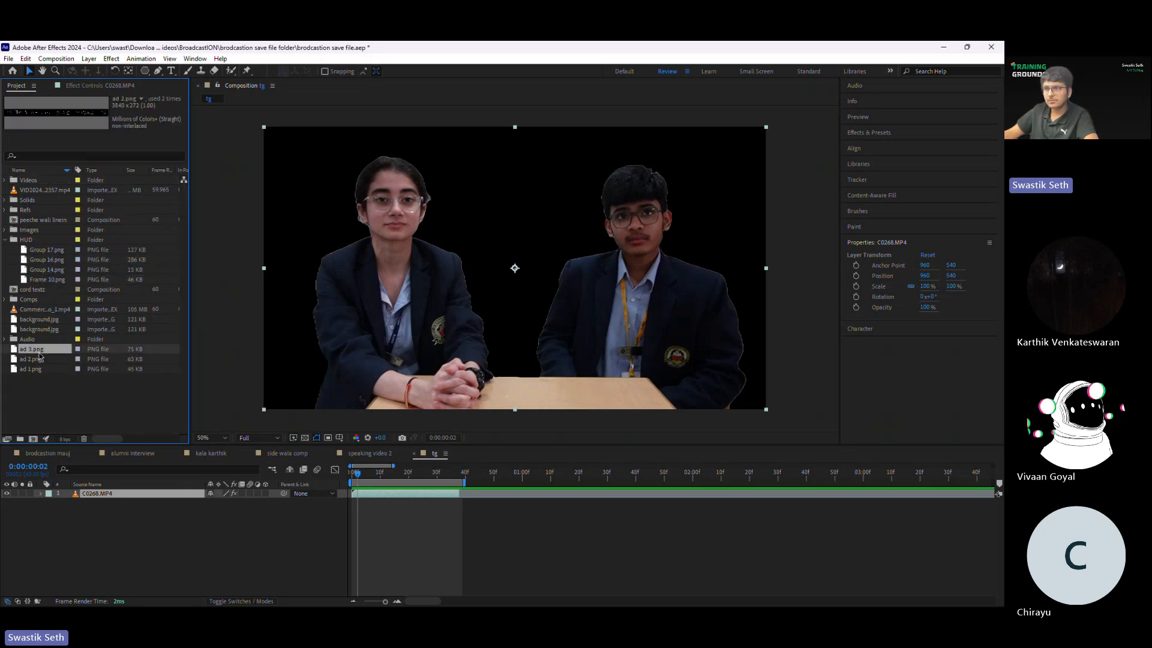
pyautogui.click(41, 321)
pyautogui.moveTo(43, 329); pyautogui.dragTo(526, 275)
pyautogui.press('s')
pyautogui.moveTo(233, 505); pyautogui.dragTo(255, 506)
pyautogui.click(474, 270)
pyautogui.moveTo(474, 269)
pyautogui.mouseDown()
pyautogui.moveTo(541, 298)
pyautogui.moveTo(490, 266)
pyautogui.mouseUp()
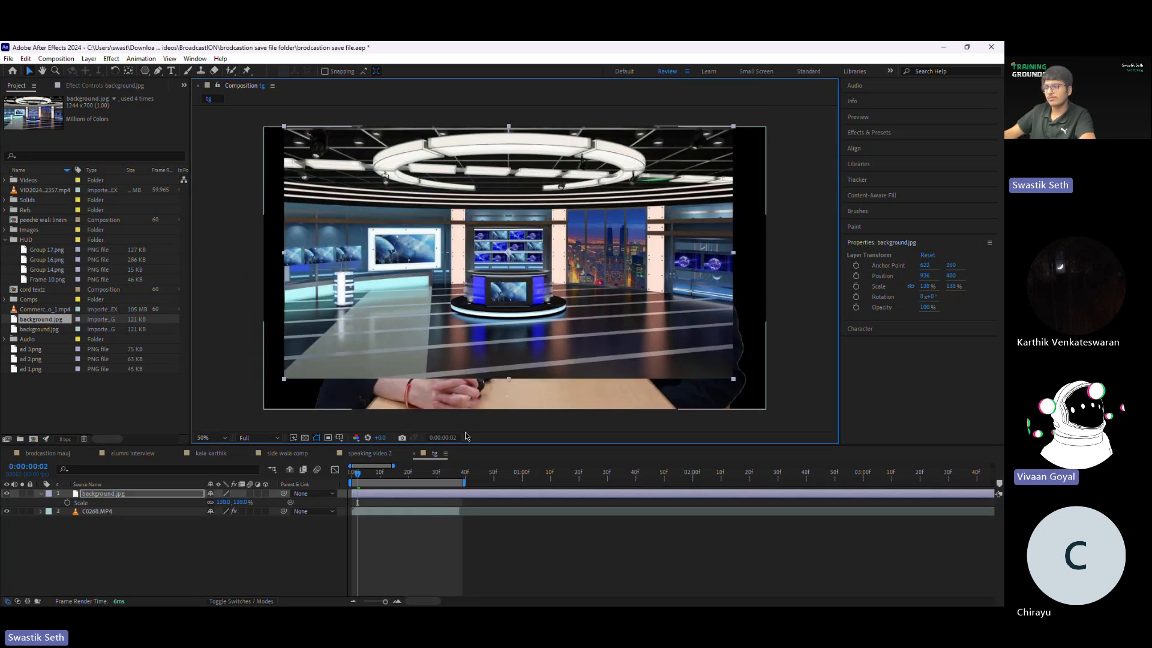
# Step: Delete the background.jpg layer from the tg composition
pyautogui.click(399, 511)
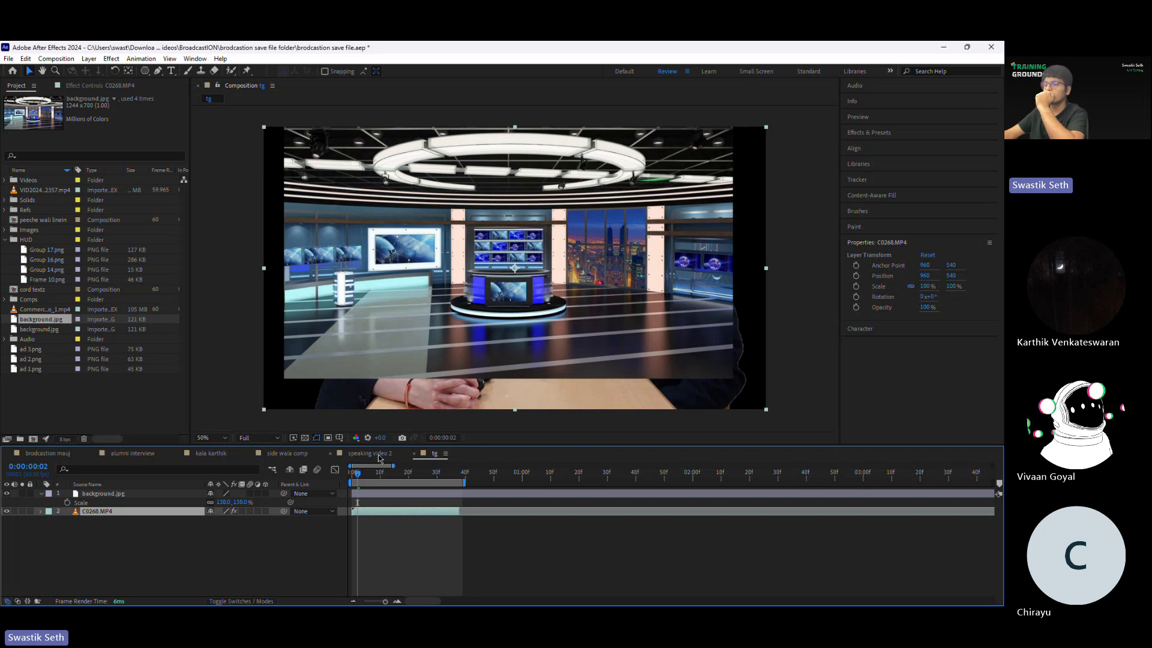
pyautogui.click(388, 497)
pyautogui.press('Delete')
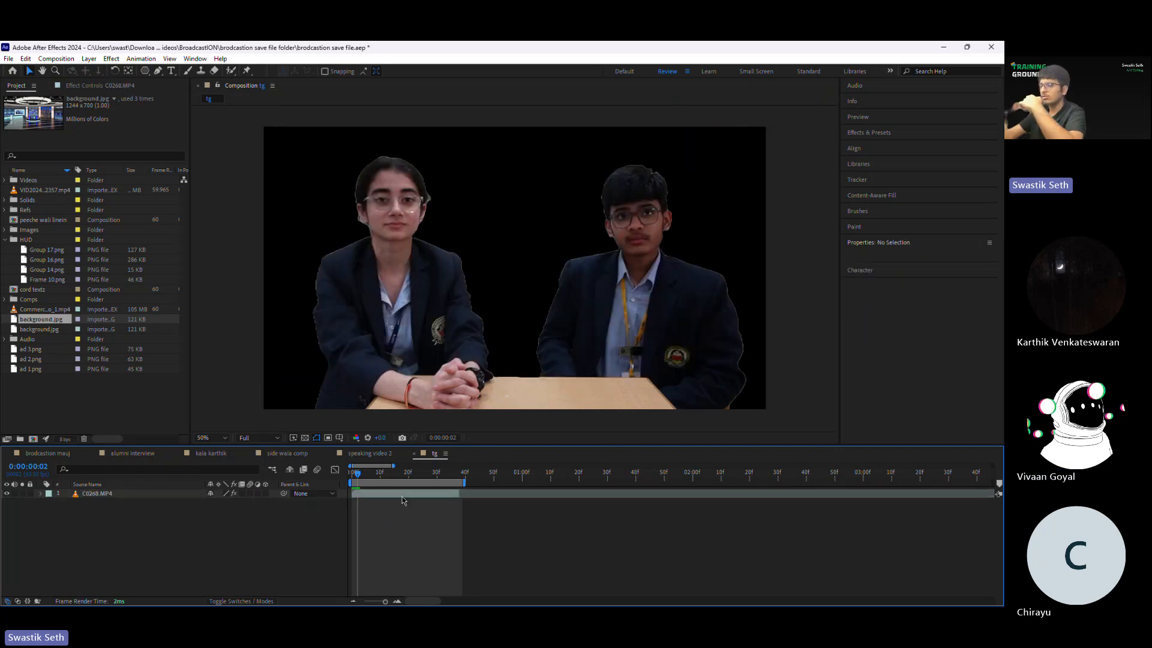
# Step: Reopen the C0268.MP4 layer with the Roto Brush tool and freeze its result from 0:00:00:08
pyautogui.click(231, 70)
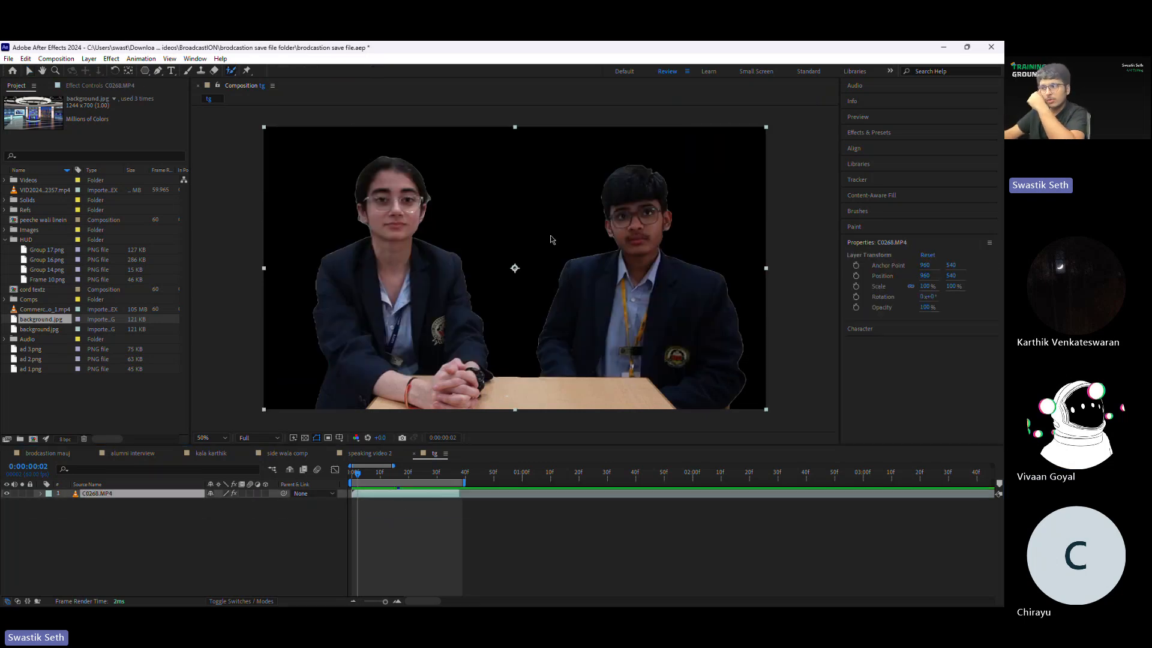
pyautogui.doubleClick(552, 240)
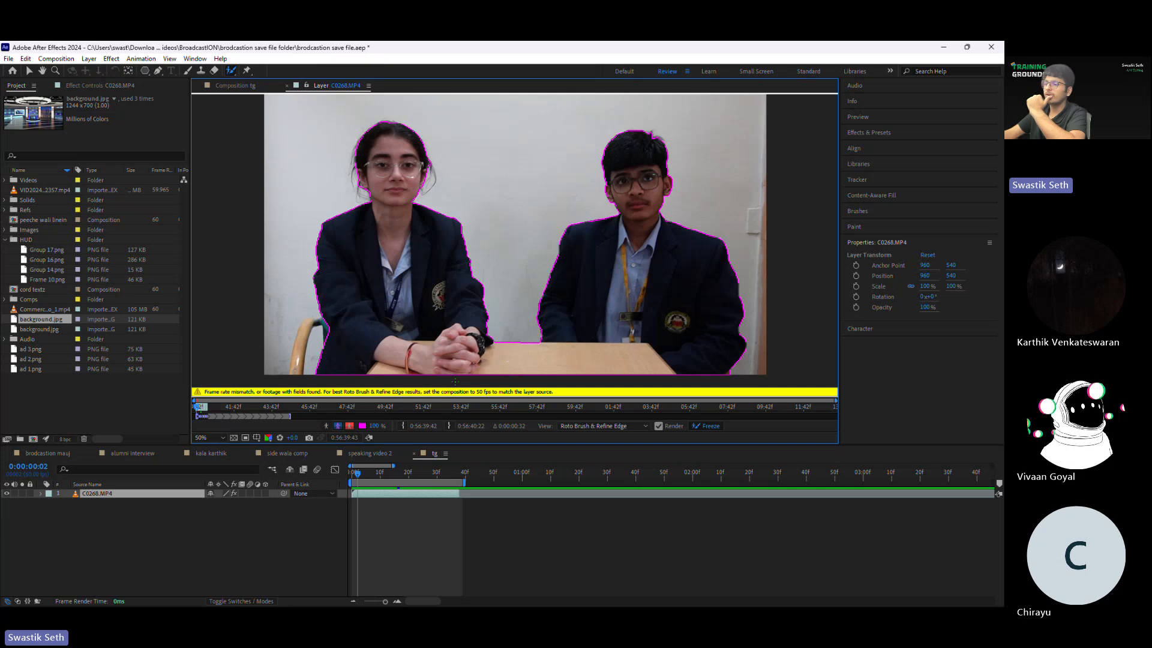
pyautogui.click(372, 474)
pyautogui.moveTo(372, 477); pyautogui.dragTo(374, 477)
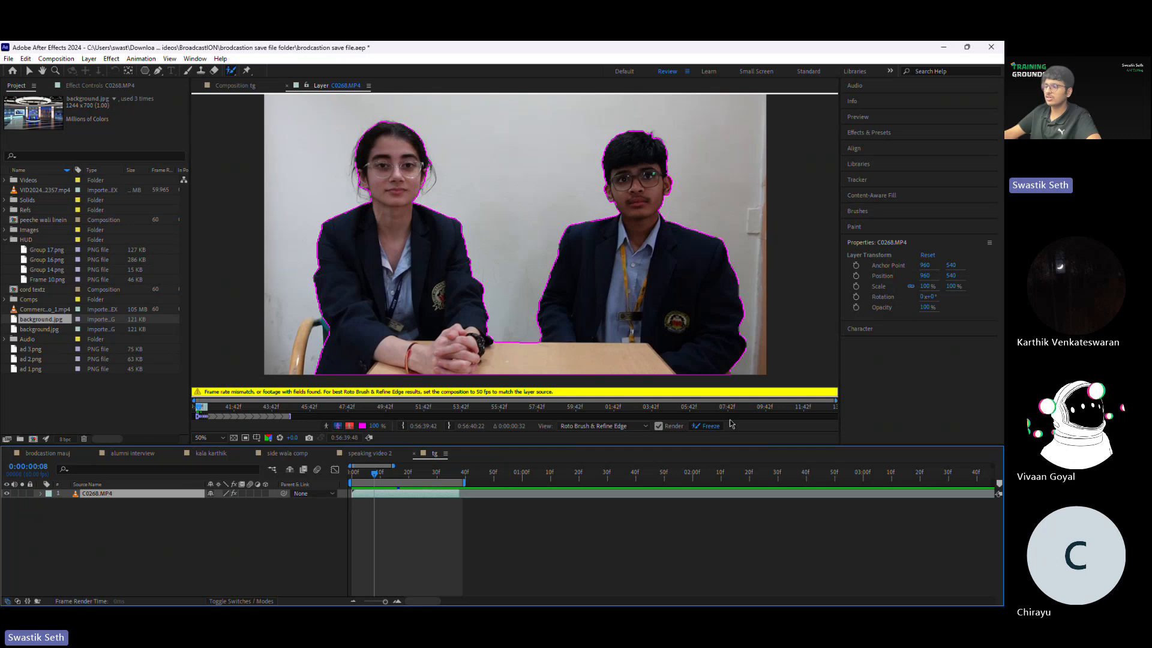
pyautogui.click(711, 426)
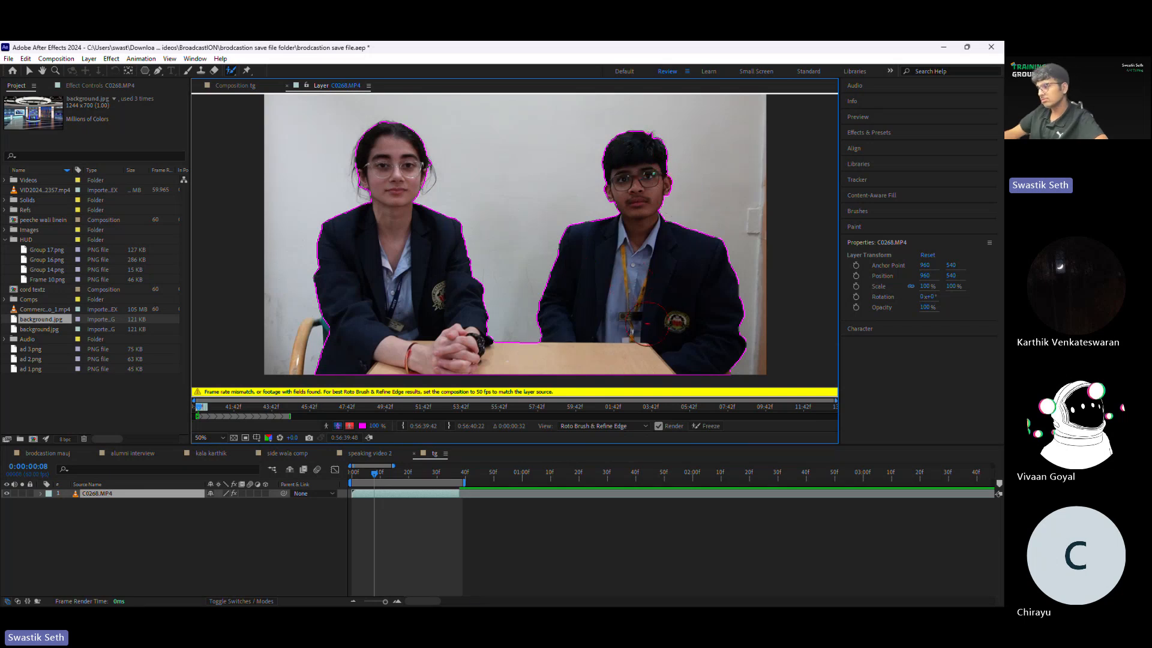
# Step: Check the frozen outline around the man at 0:00:00:15 and 0:00:00:21
pyautogui.moveTo(375, 477); pyautogui.dragTo(395, 478)
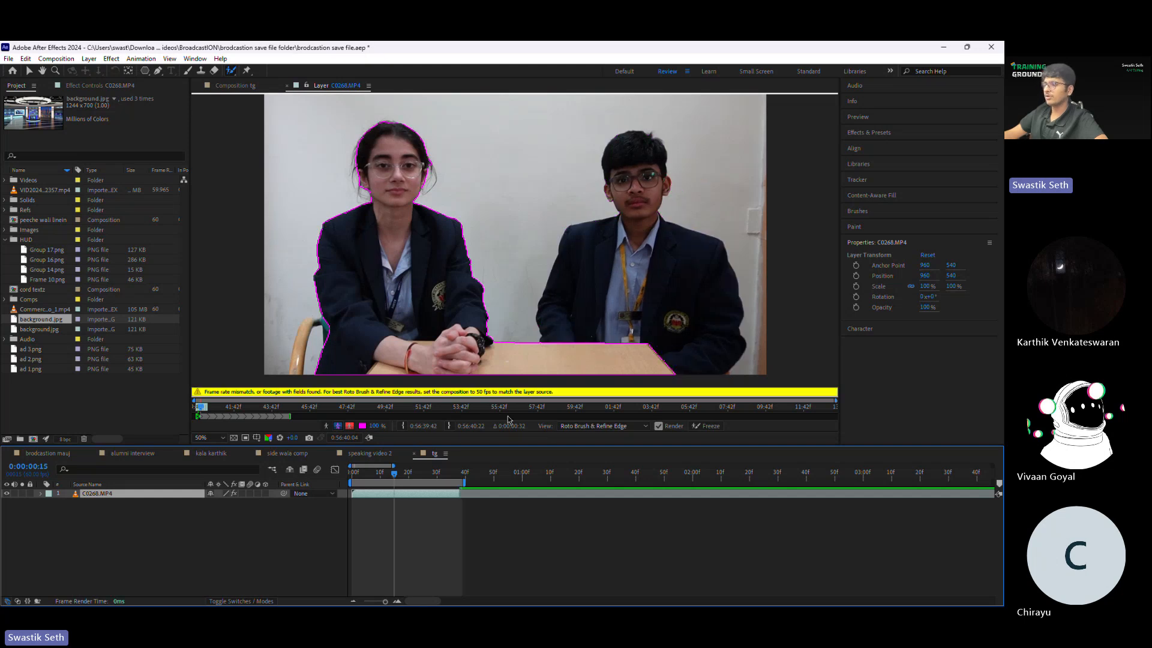
pyautogui.click(412, 475)
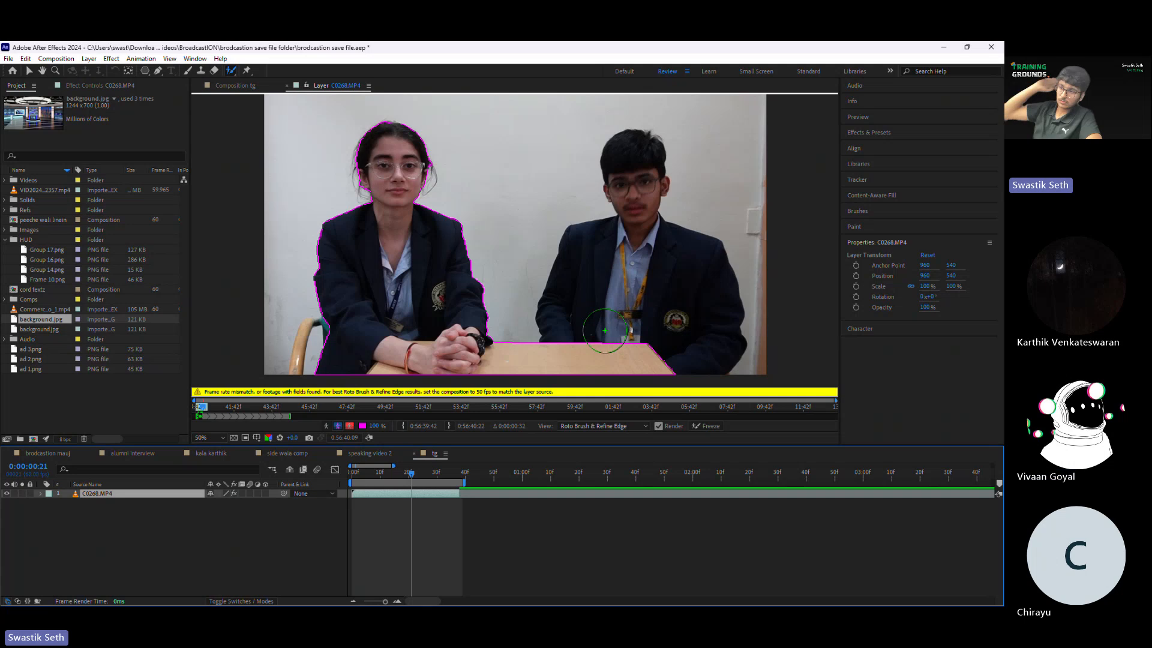
pyautogui.click(394, 475)
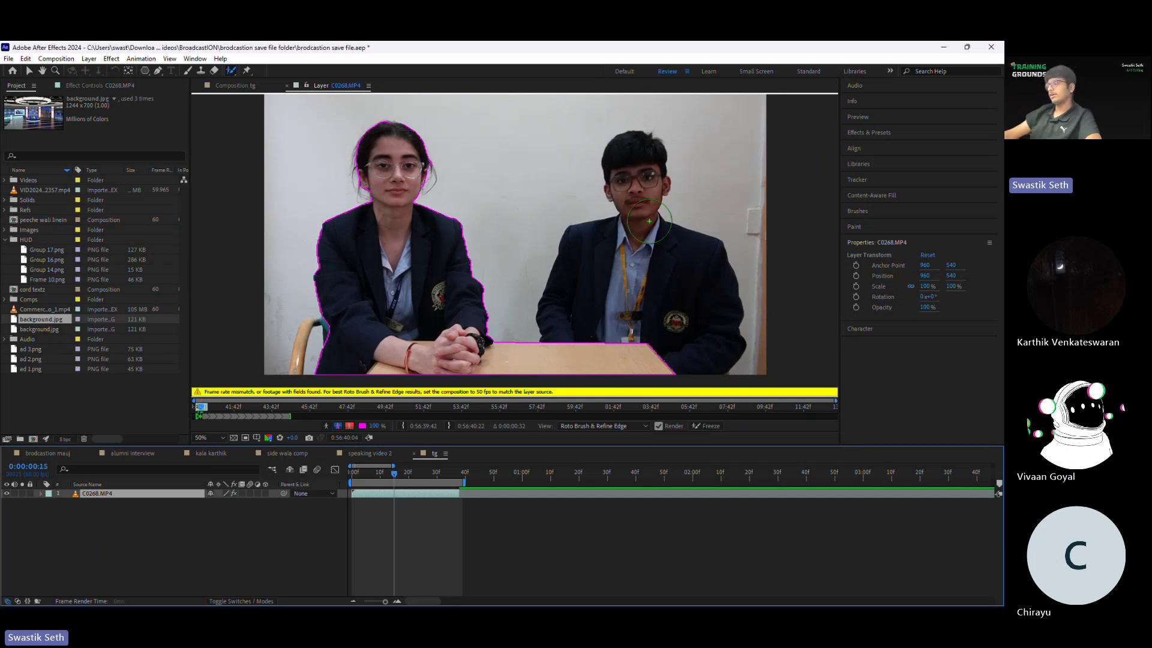
pyautogui.click(646, 375)
# Step: Split the C0268.MP4 layer at 0:00:00:13 and again at 0:00:00:14 to isolate a single frame
pyautogui.moveTo(394, 474); pyautogui.dragTo(390, 478)
pyautogui.click(396, 601)
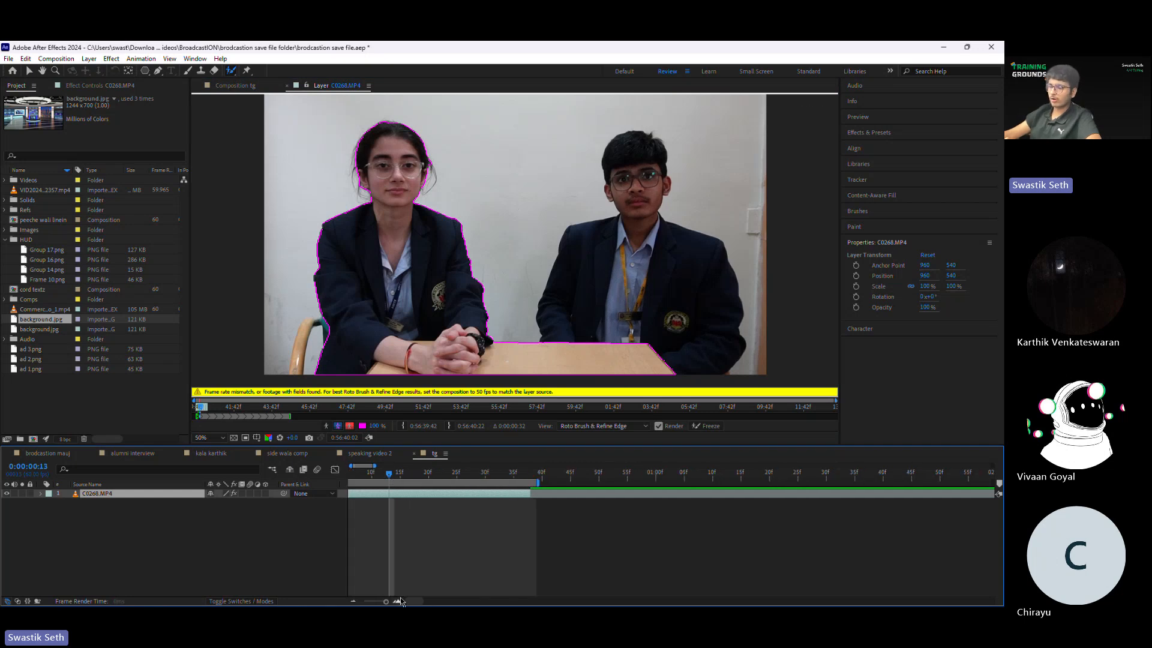
pyautogui.click(396, 601)
pyautogui.click(397, 601)
pyautogui.hotkey('ctrl', 'shift', 'd')
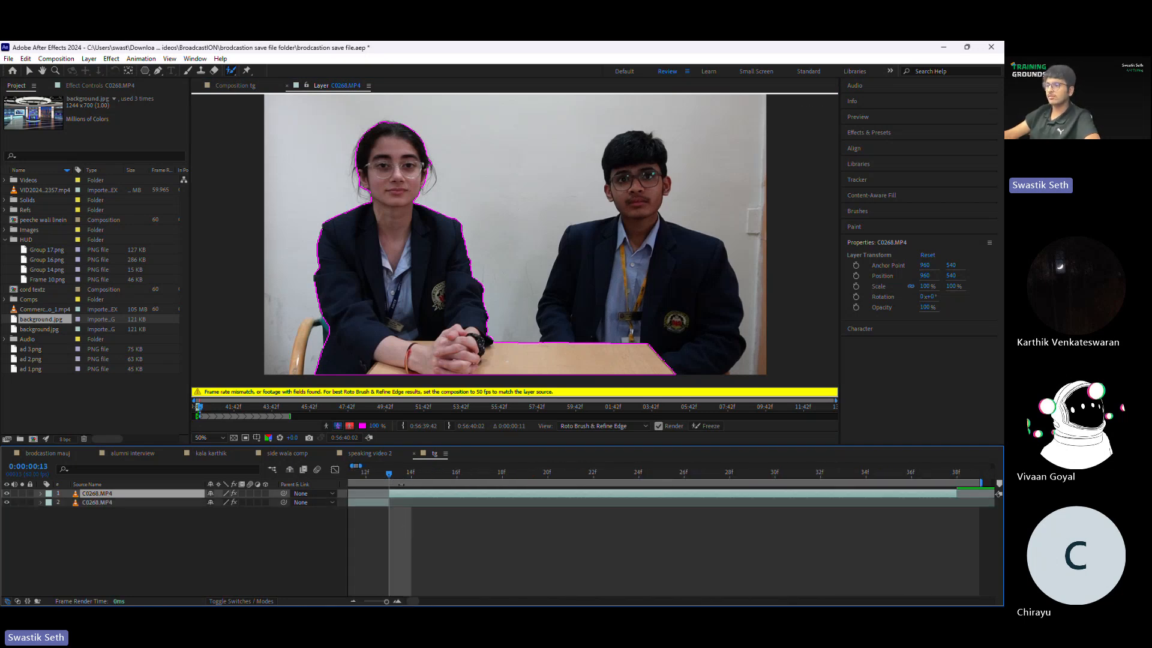
pyautogui.press('pagedown')
pyautogui.hotkey('ctrl', 'shift', 'd')
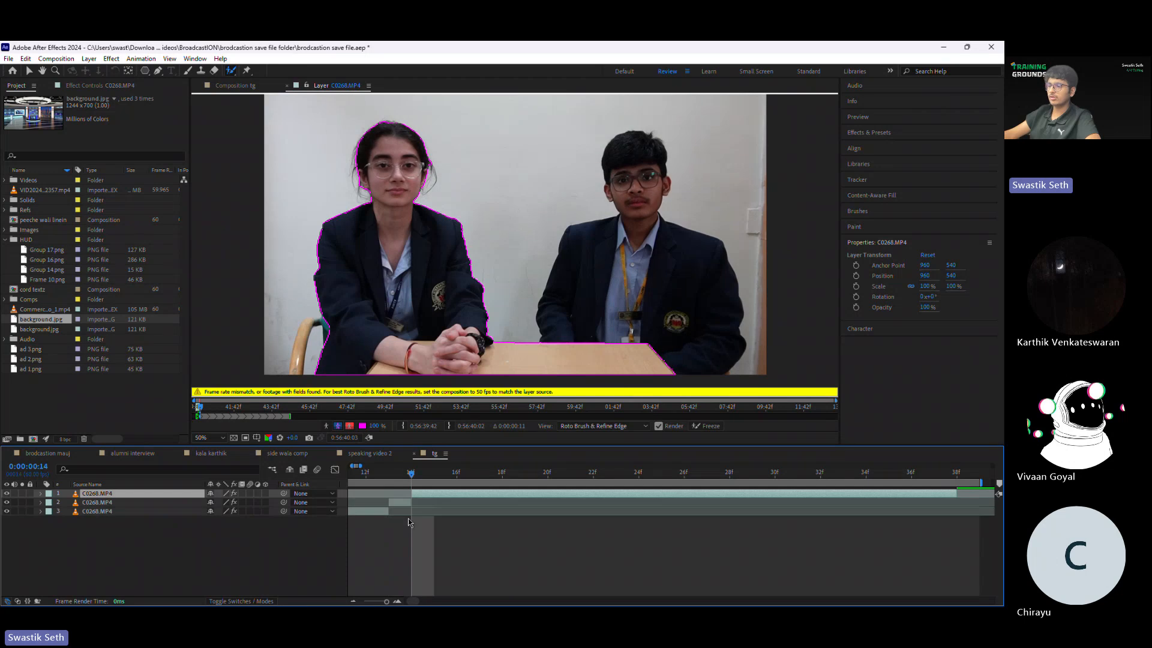
# Step: Paint a Roto Brush foreground stroke down the man from his face to the table and check the outline at 0:00:00:18
pyautogui.moveTo(658, 176); pyautogui.dragTo(633, 403)
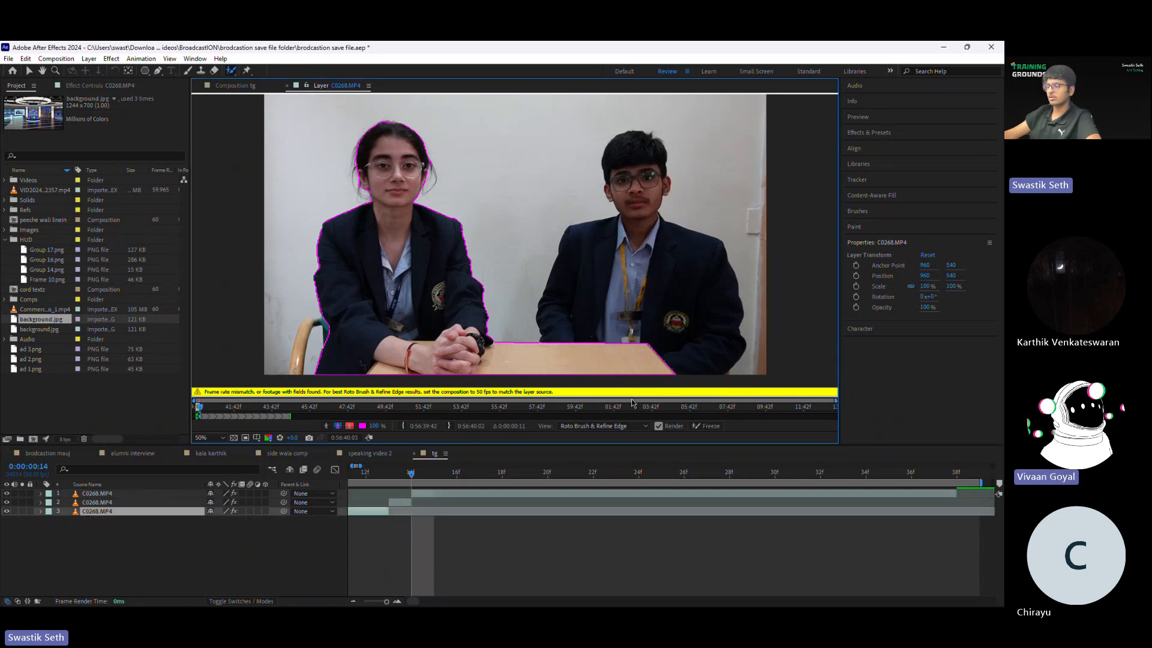
pyautogui.click(504, 473)
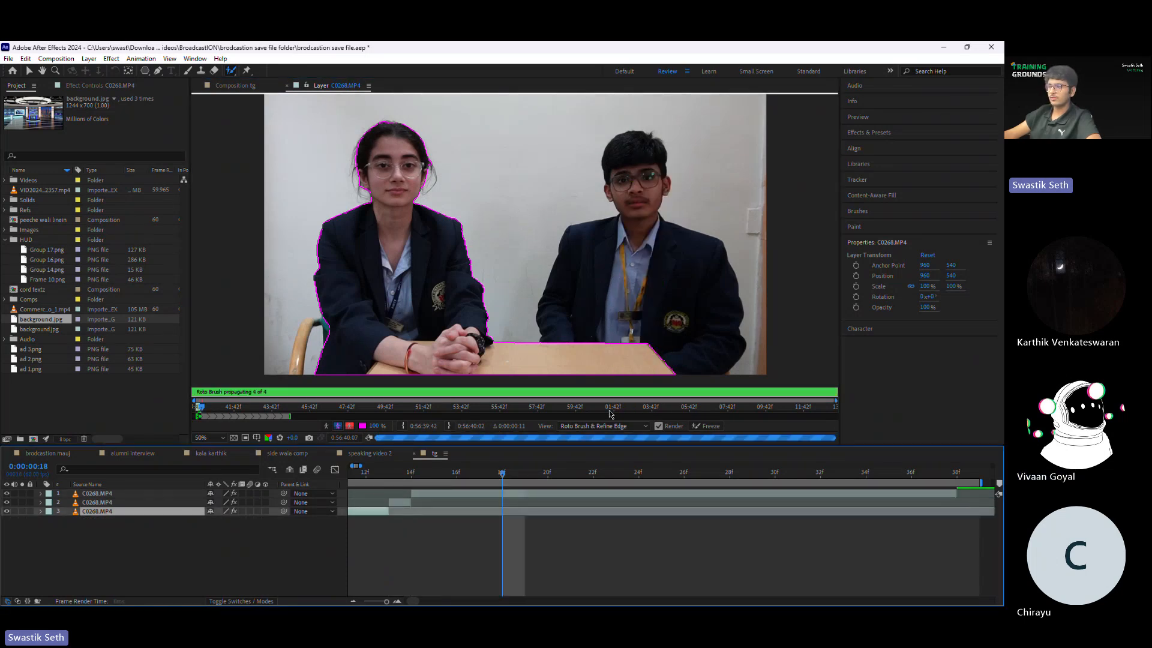
# Step: Close the layer viewer, return to the brodcastion mauj composition, and save and close the project
pyautogui.click(287, 85)
pyautogui.click(61, 453)
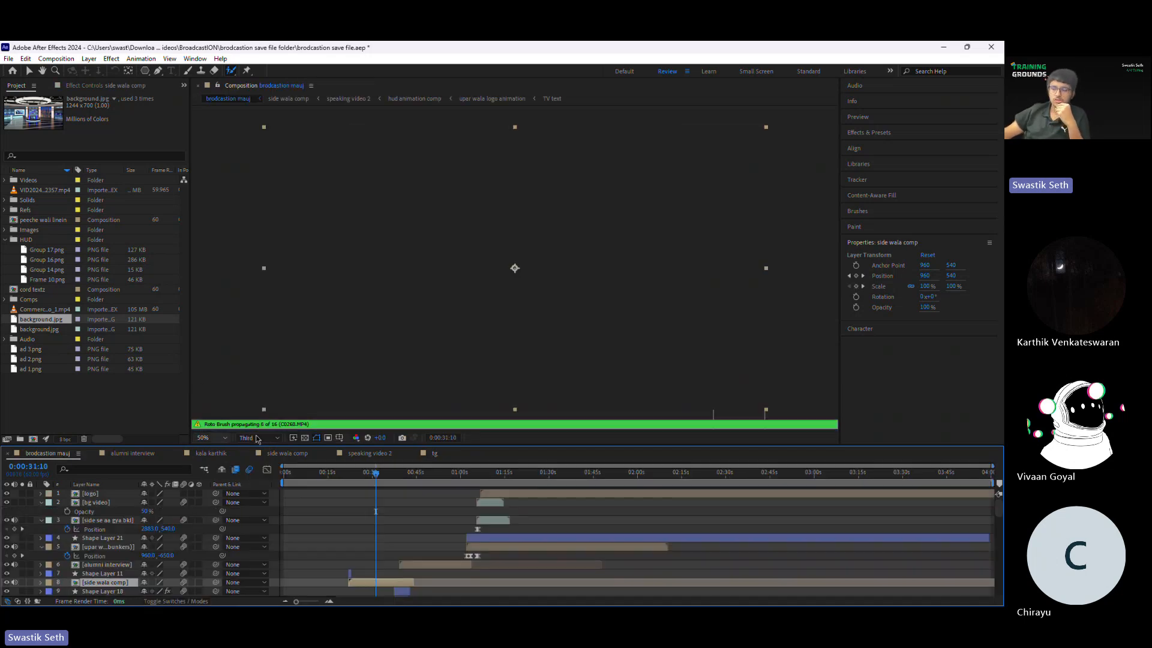
pyautogui.hotkey('ctrl', 's')
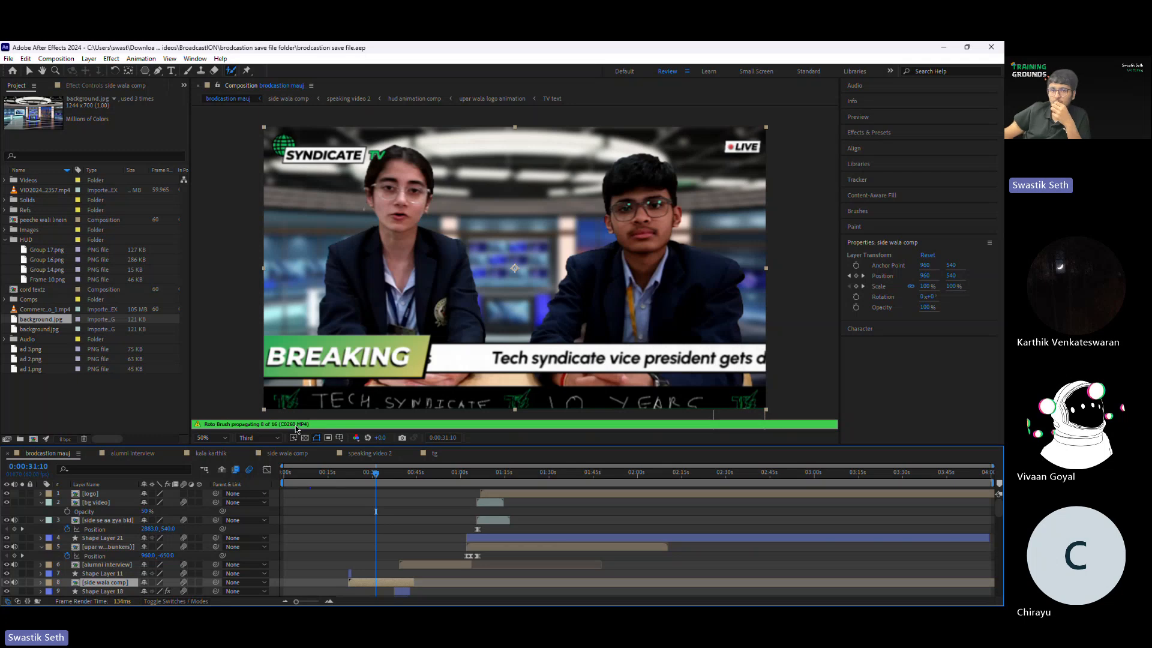
pyautogui.click(991, 47)
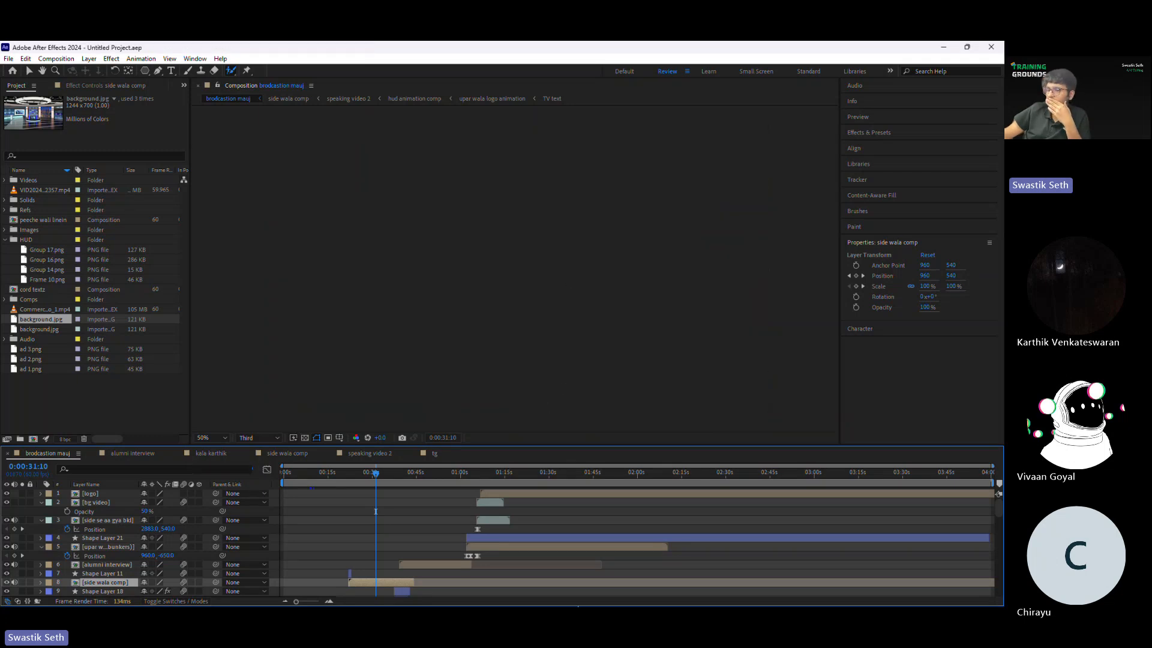